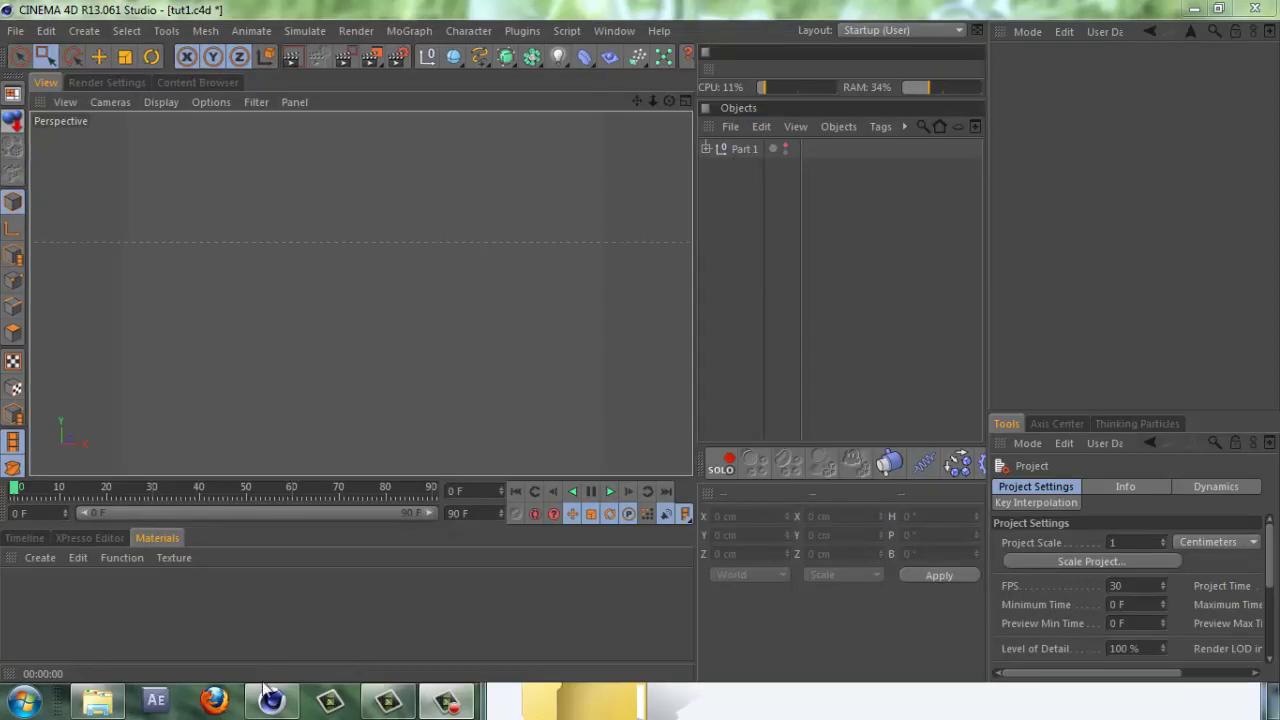
Step: Open the DOOR image from the scifi door folder in the image viewer to examine the reference, and close it
click(97, 700)
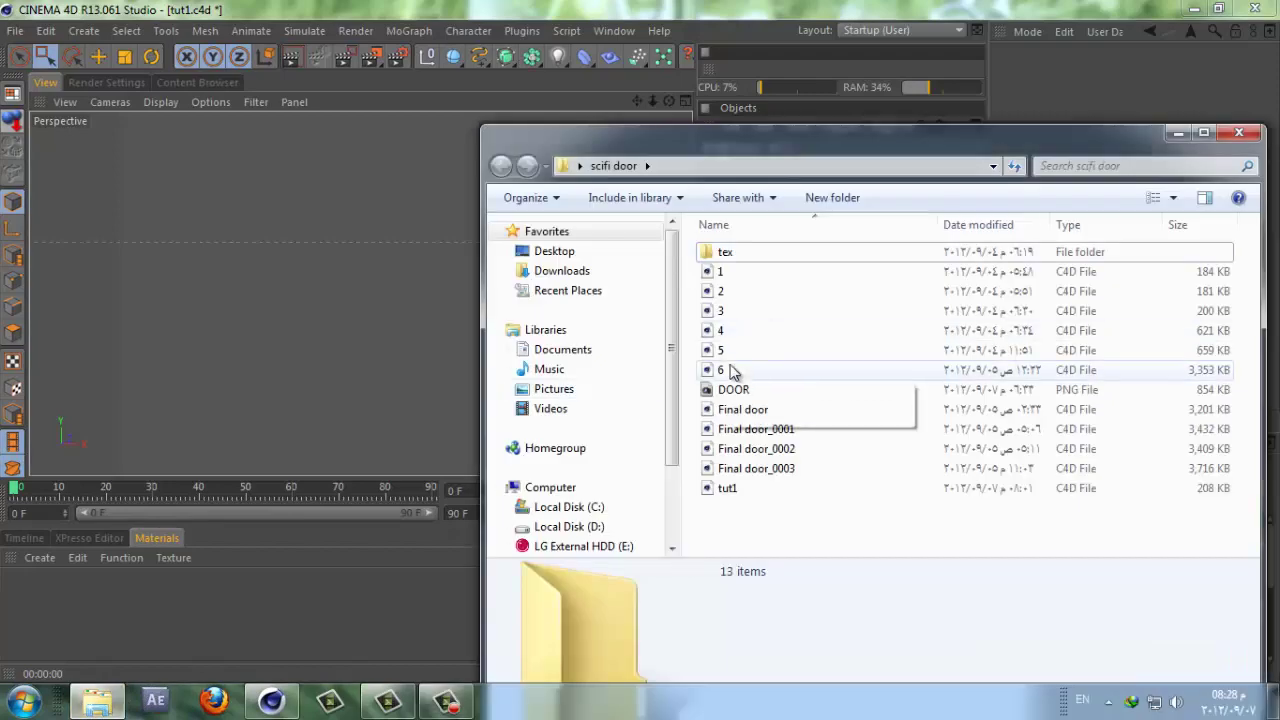
click(730, 396)
right_click(730, 396)
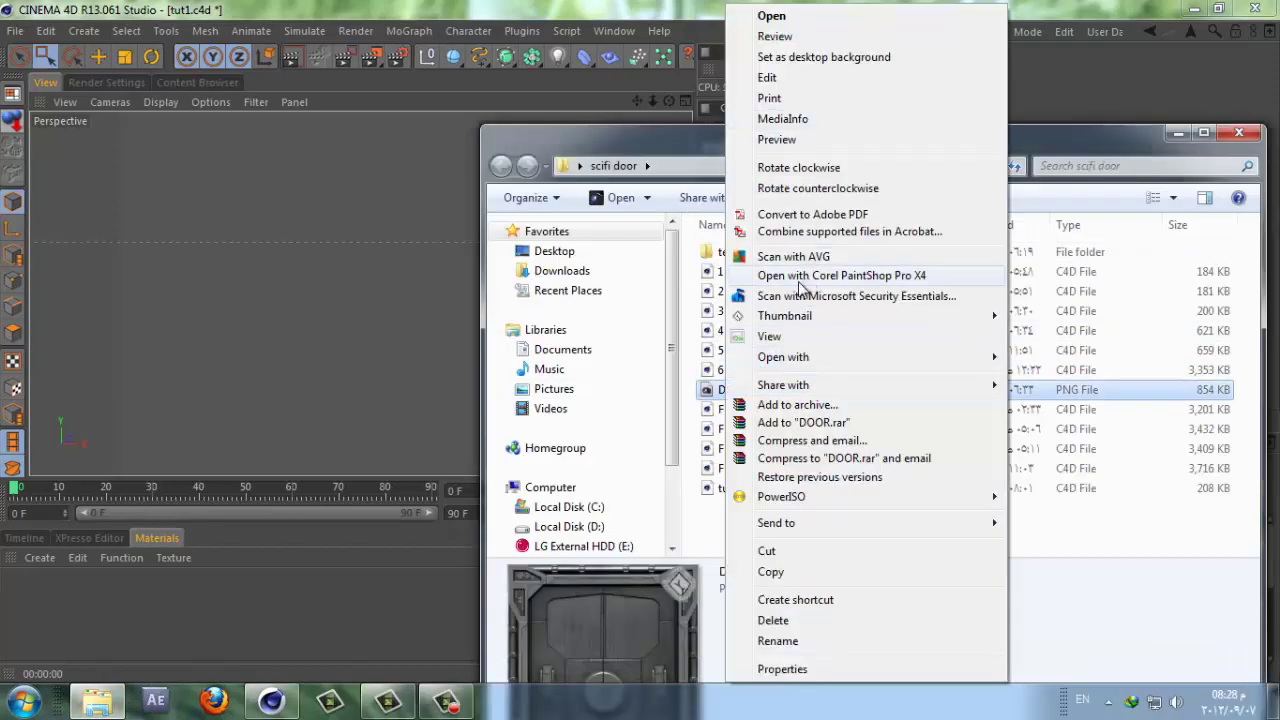
click(770, 337)
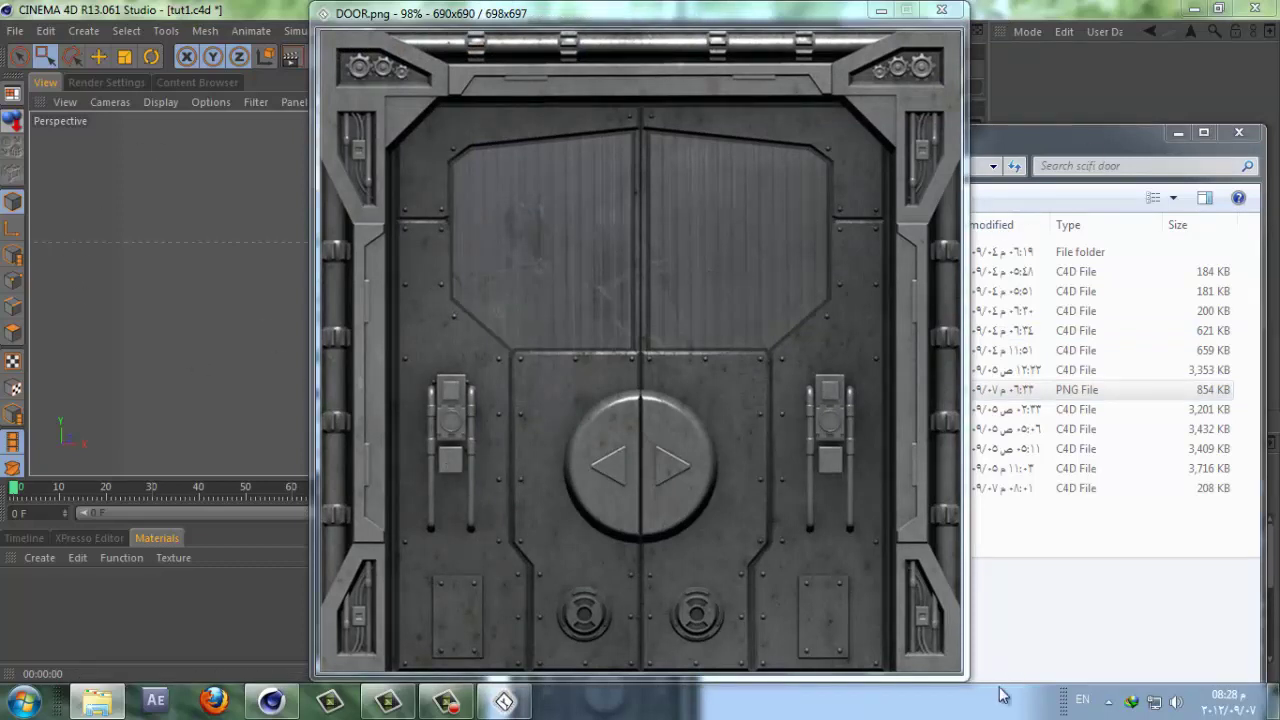
click(941, 12)
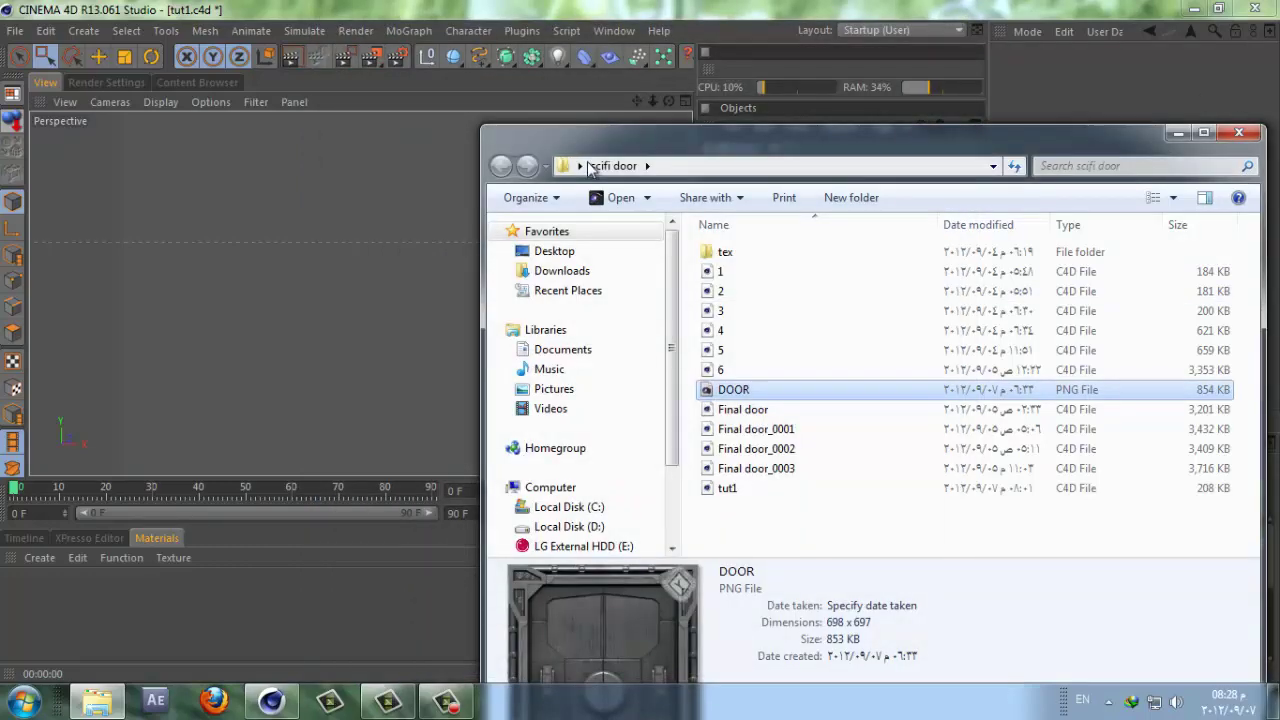
Step: Bring the DOOR image from the scifi door folder into the maximized Front view as its background
drag(586, 138, 917, 137)
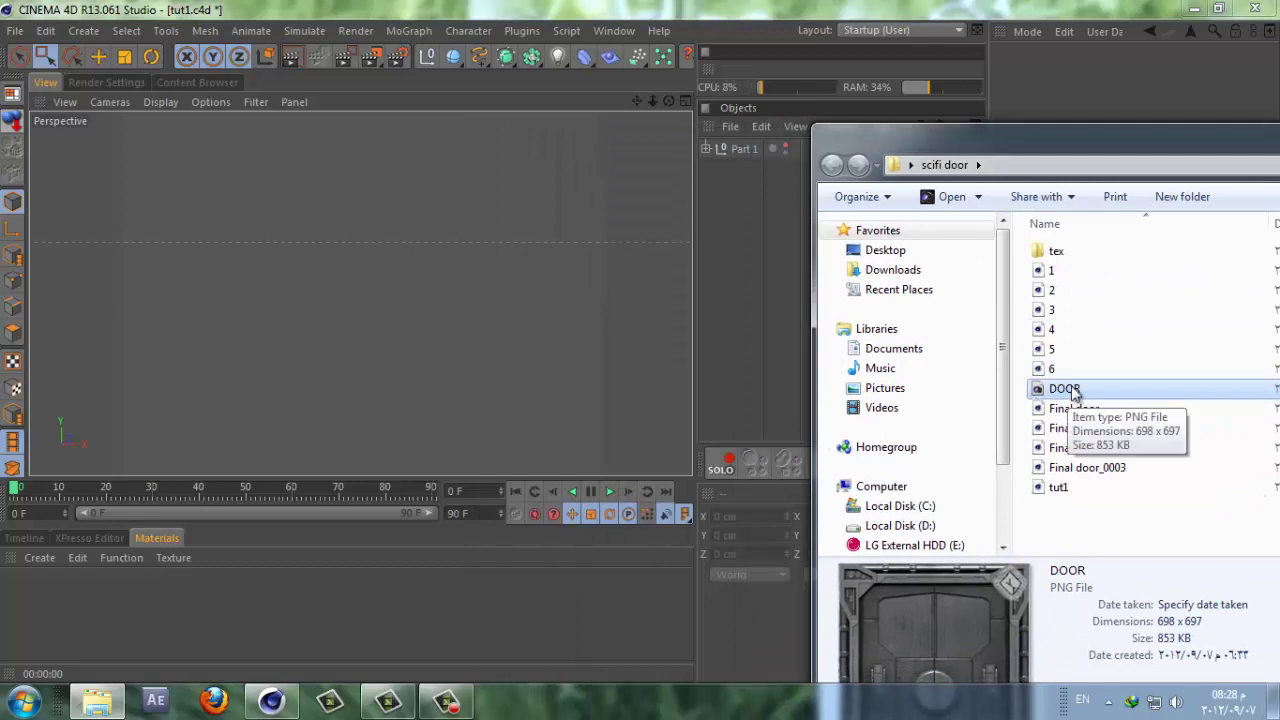
click(688, 98)
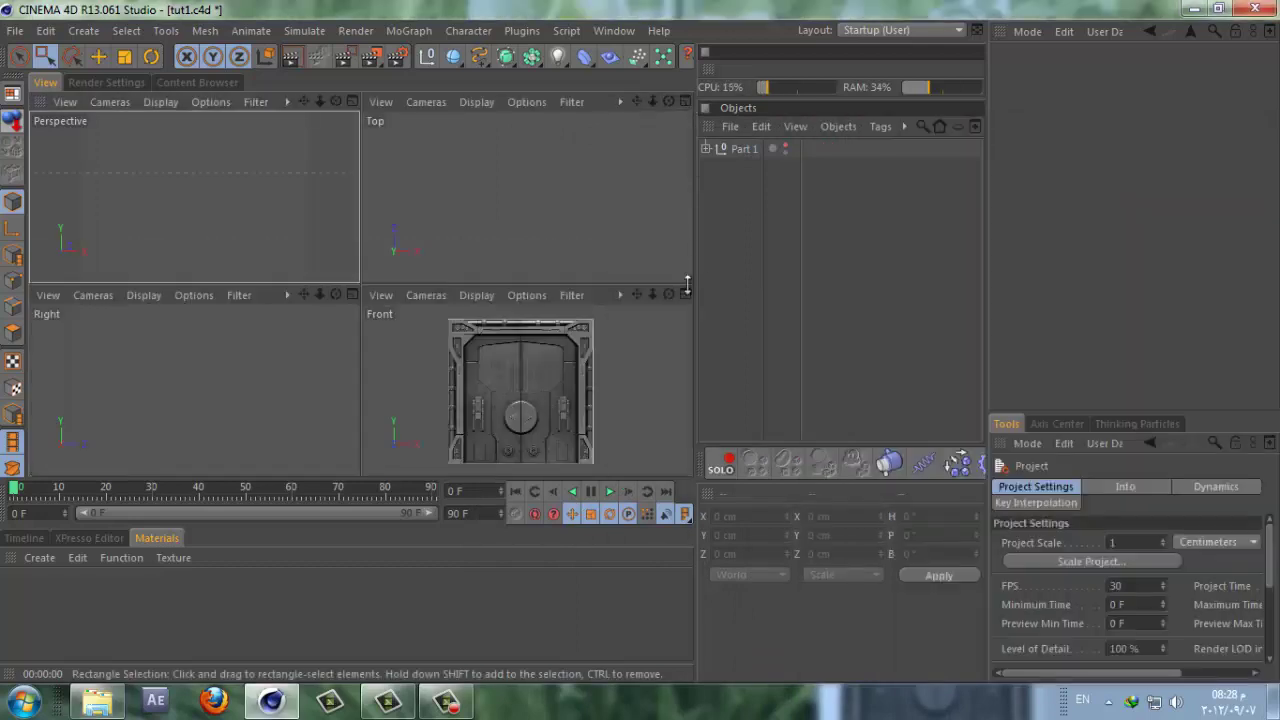
click(686, 294)
click(97, 699)
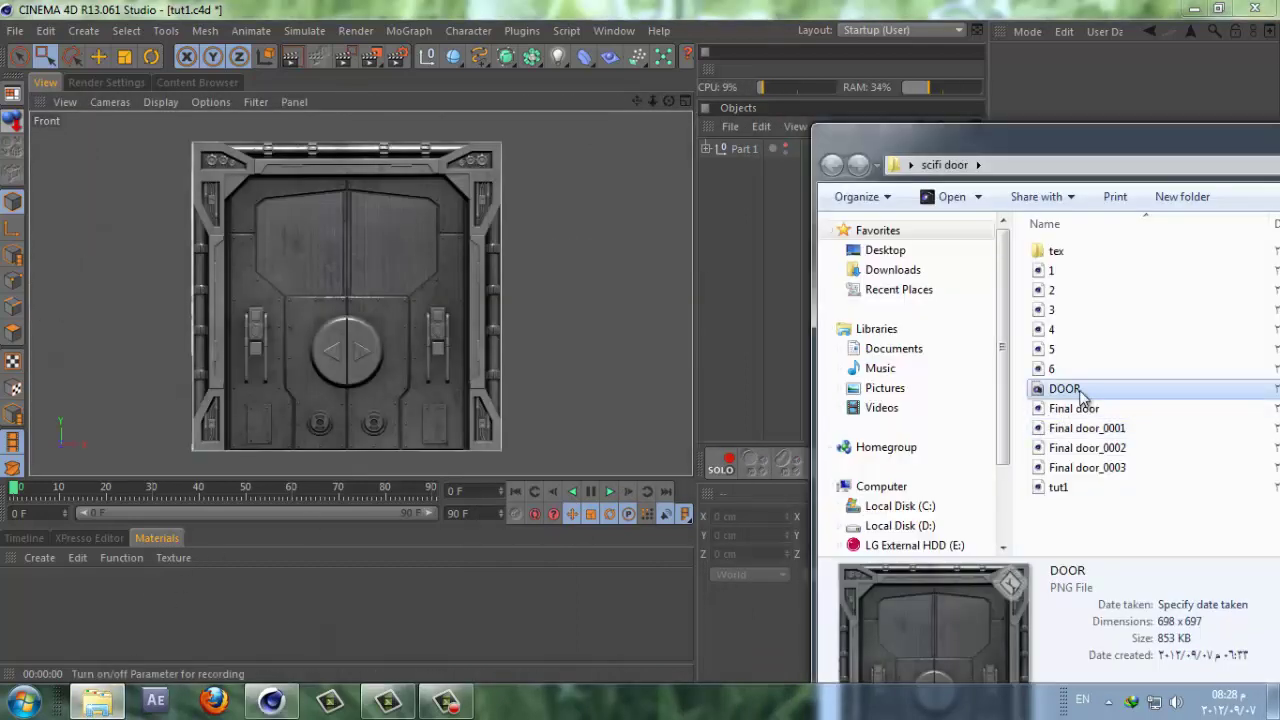
drag(1087, 392, 347, 258)
drag(762, 277, 1063, 398)
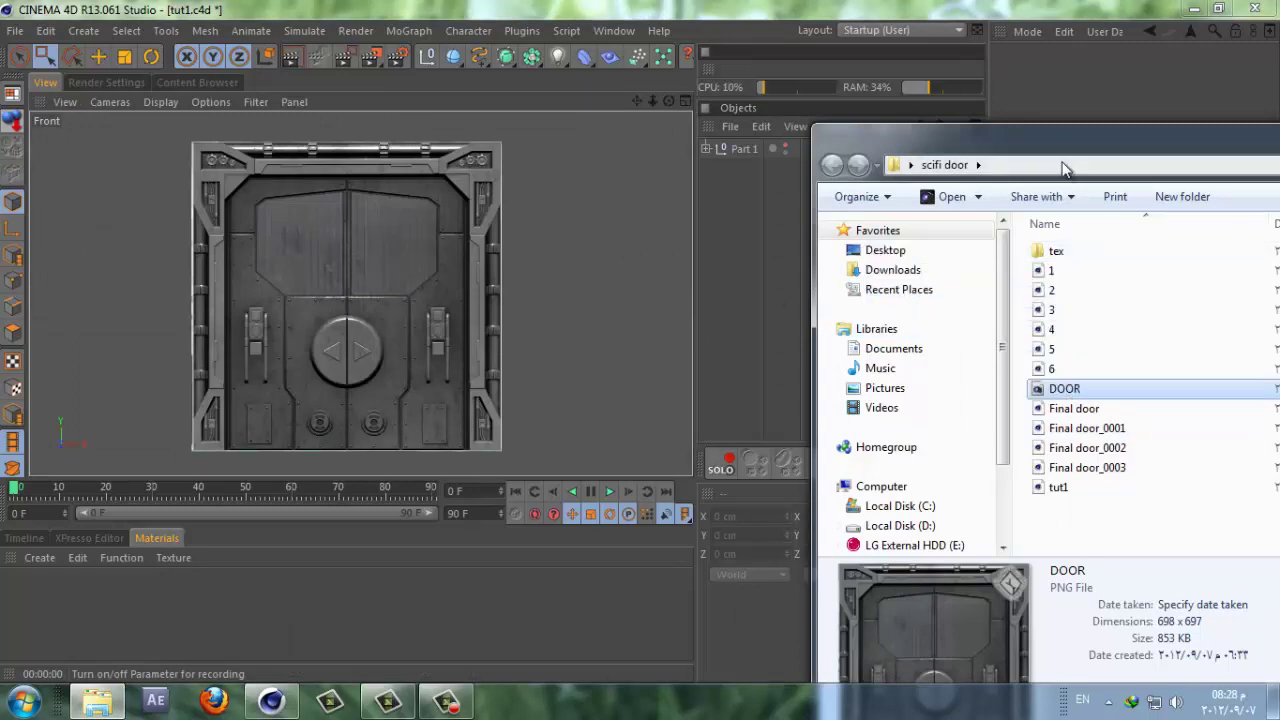
drag(1036, 150, 526, 304)
click(1045, 287)
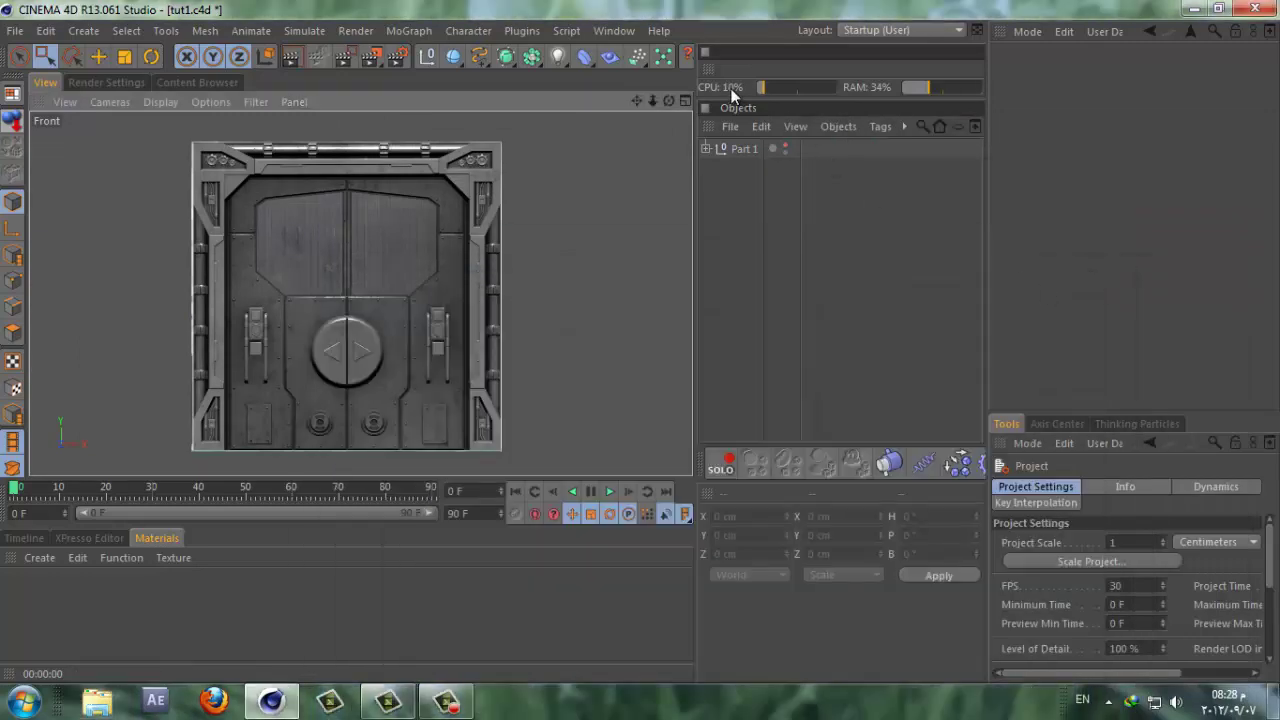
Step: Make the Part 1 null visible in the editor and renderer, with the Perspective view maximized
click(685, 102)
click(351, 102)
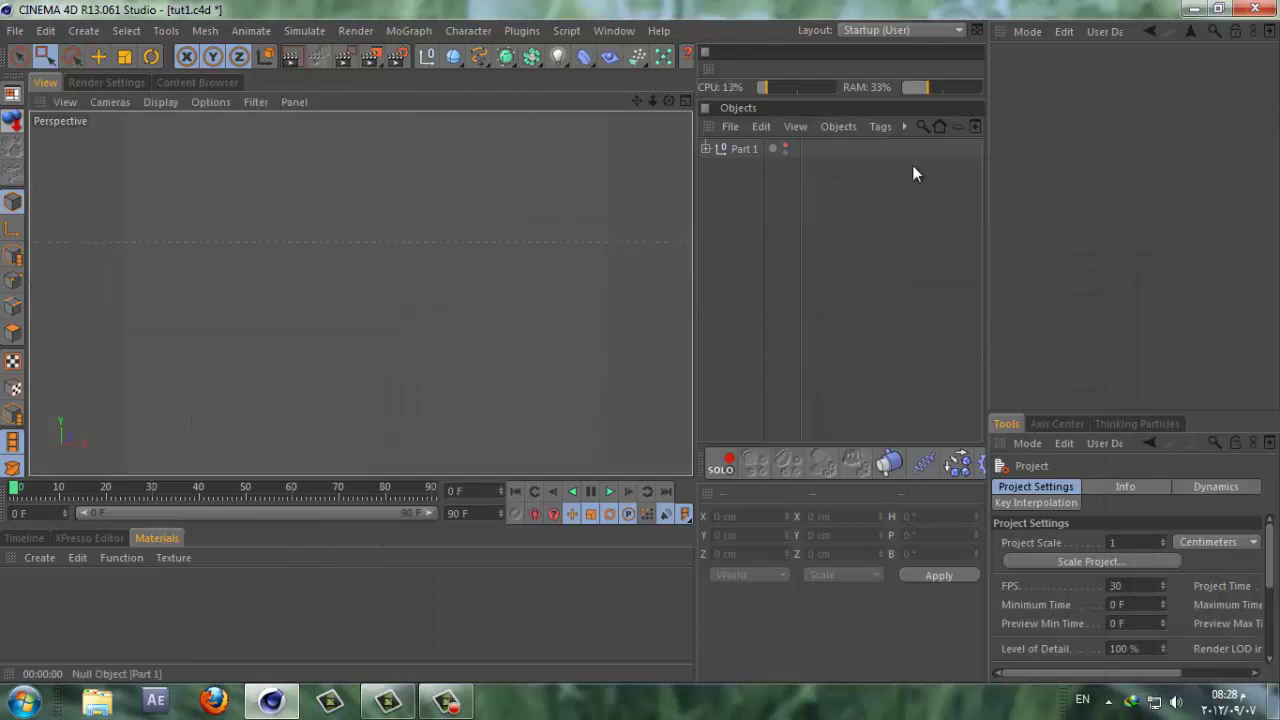
click(784, 149)
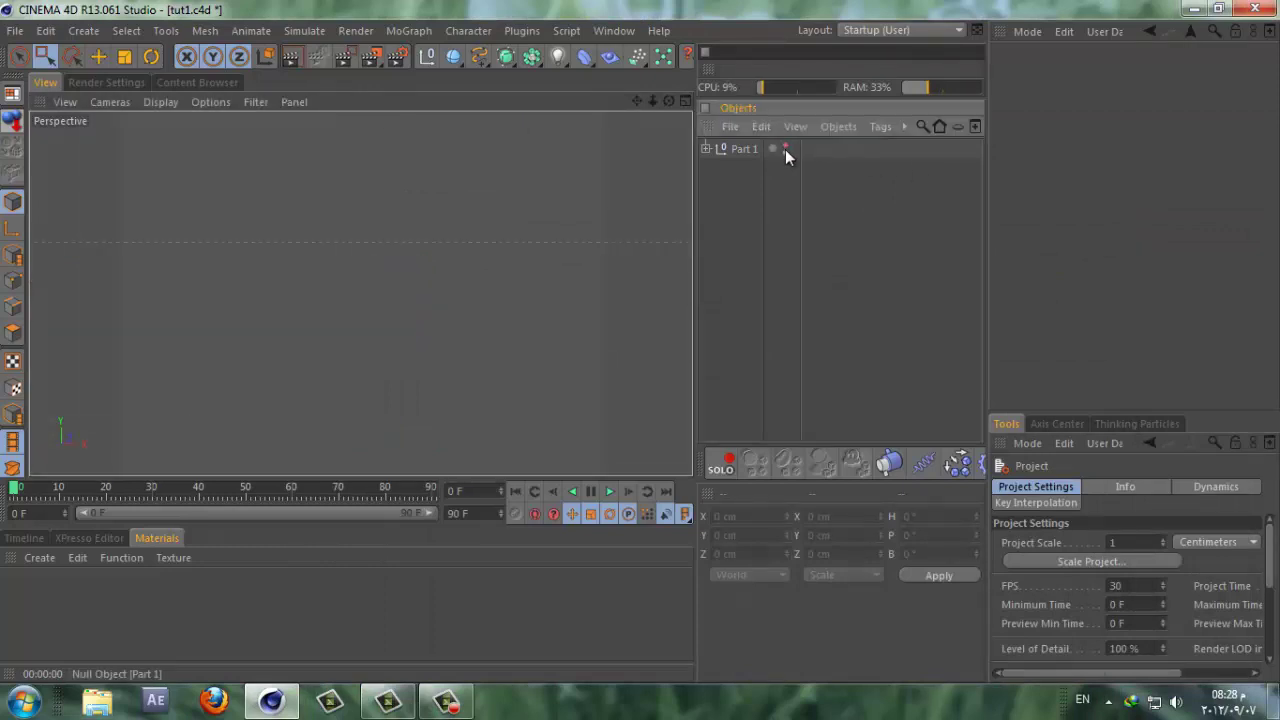
click(785, 147)
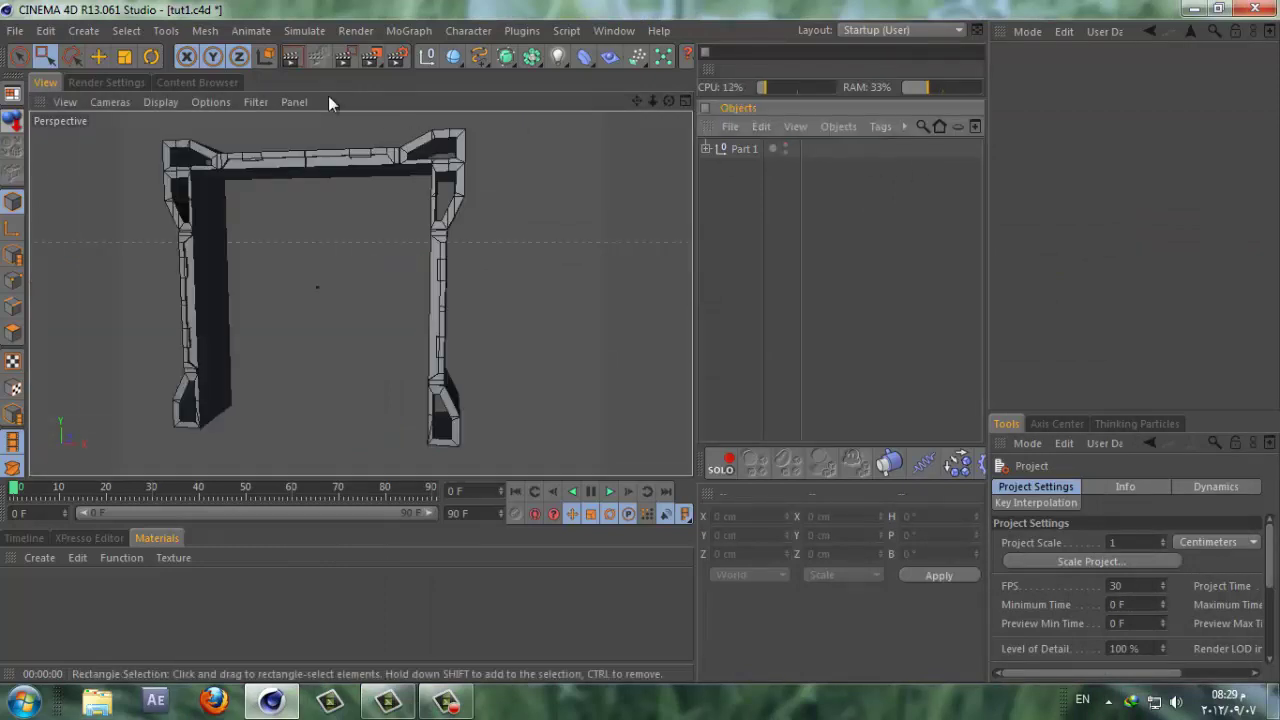
Step: Render the finished Part 1 frame in the Perspective and Front views to examine its shape against the reference door
mouse_move(668, 101)
mouse_down()
mouse_move(631, 342)
mouse_move(654, 102)
mouse_up()
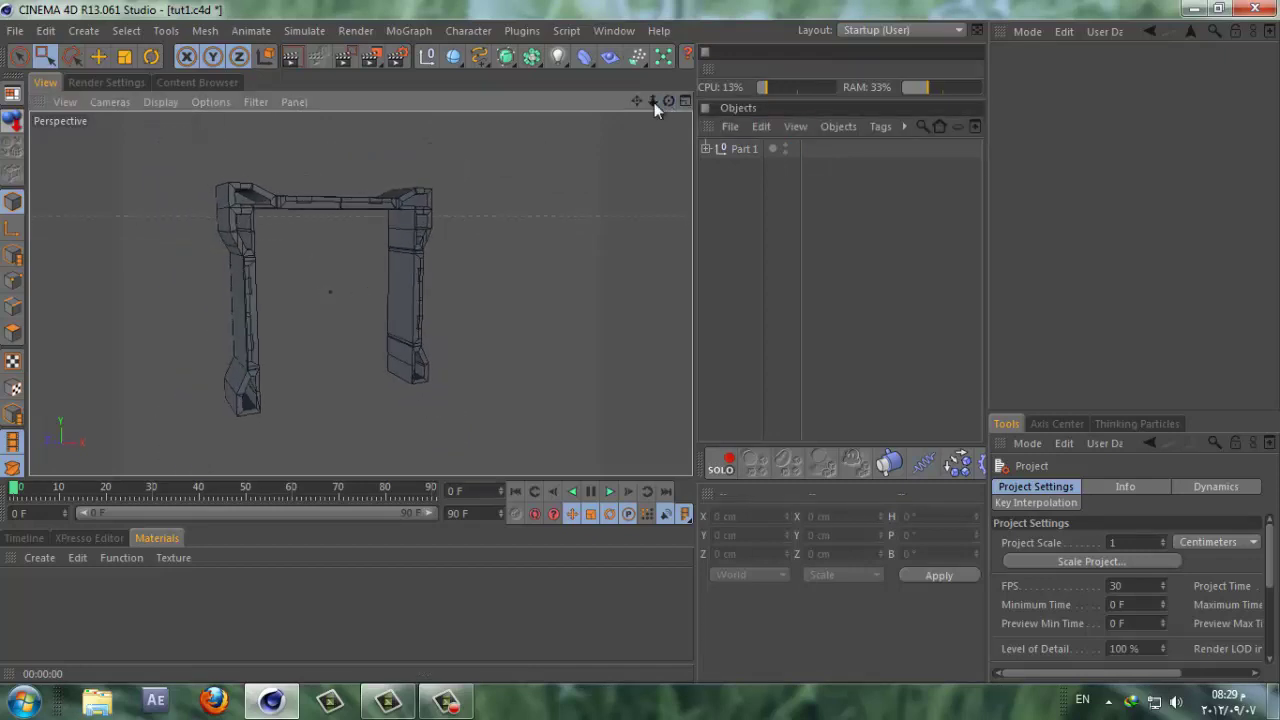
click(290, 56)
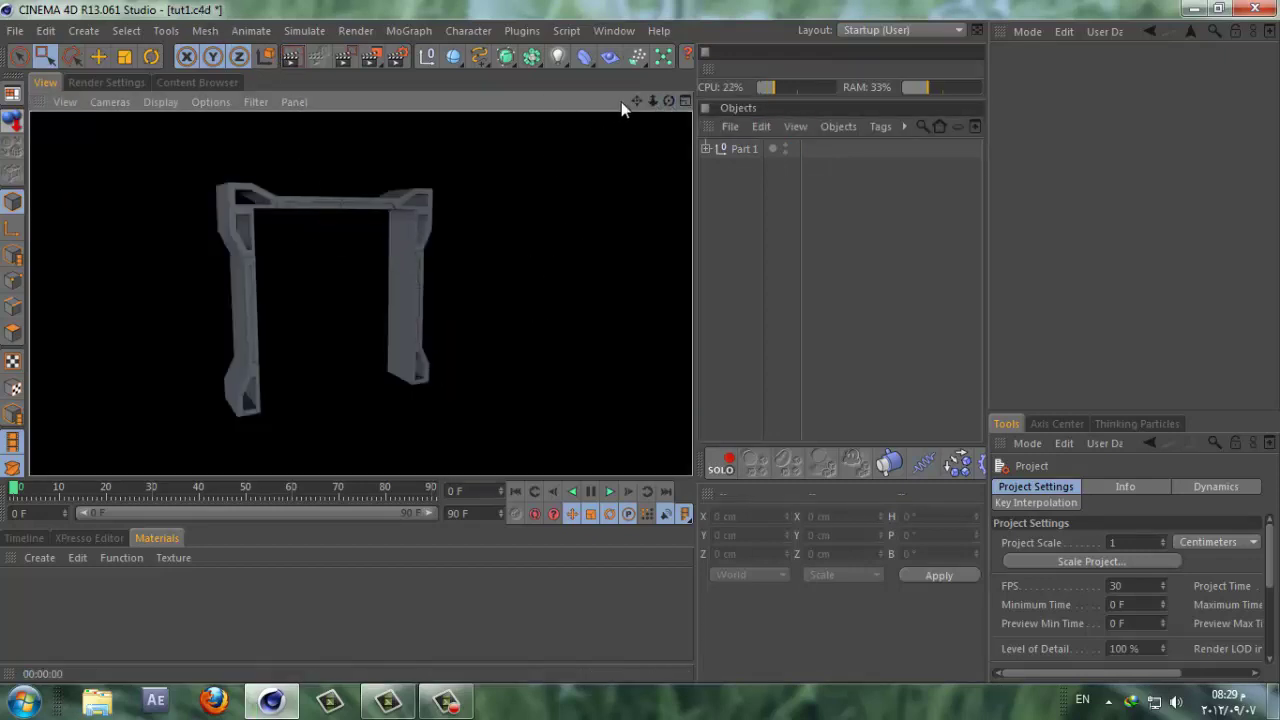
drag(668, 101, 672, 104)
click(683, 101)
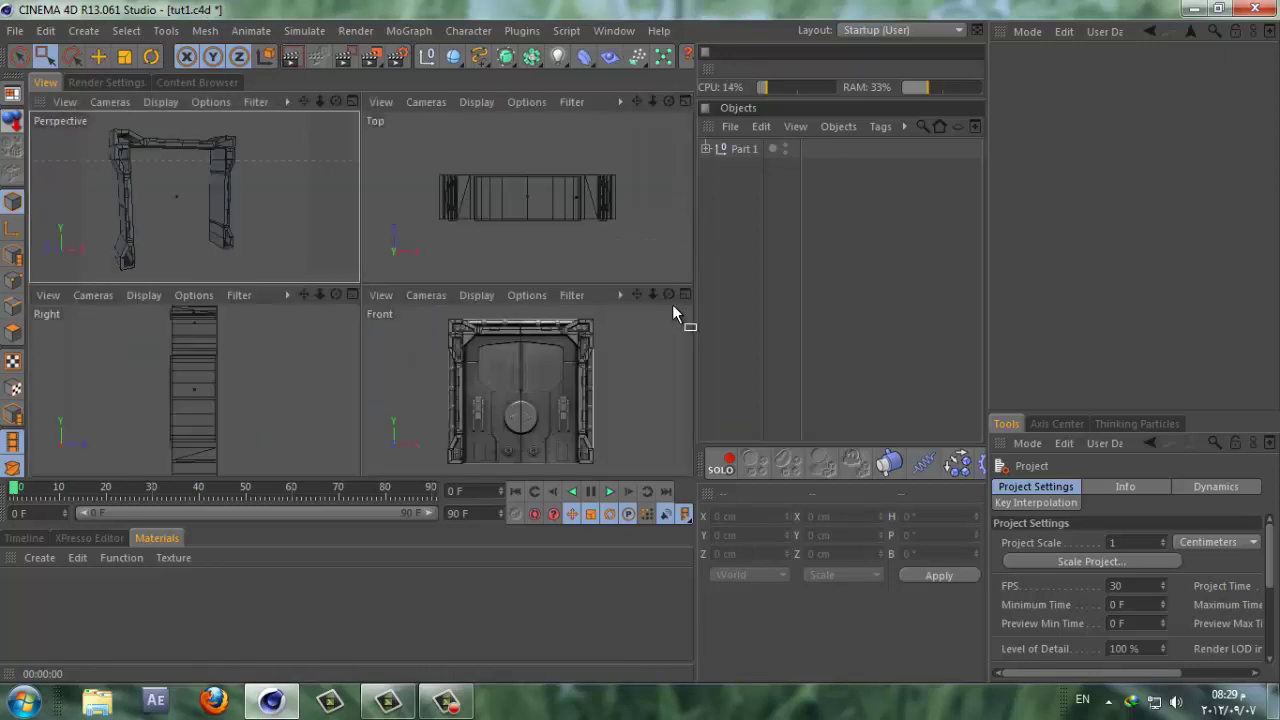
click(679, 296)
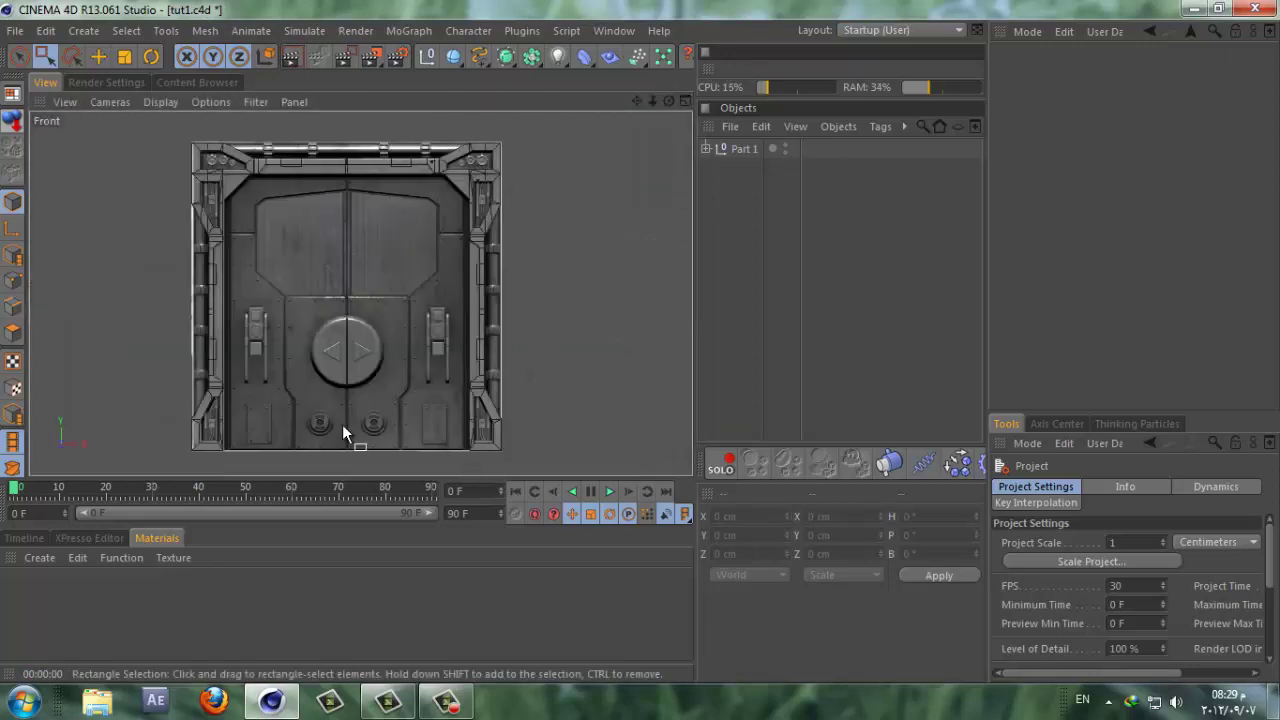
click(290, 56)
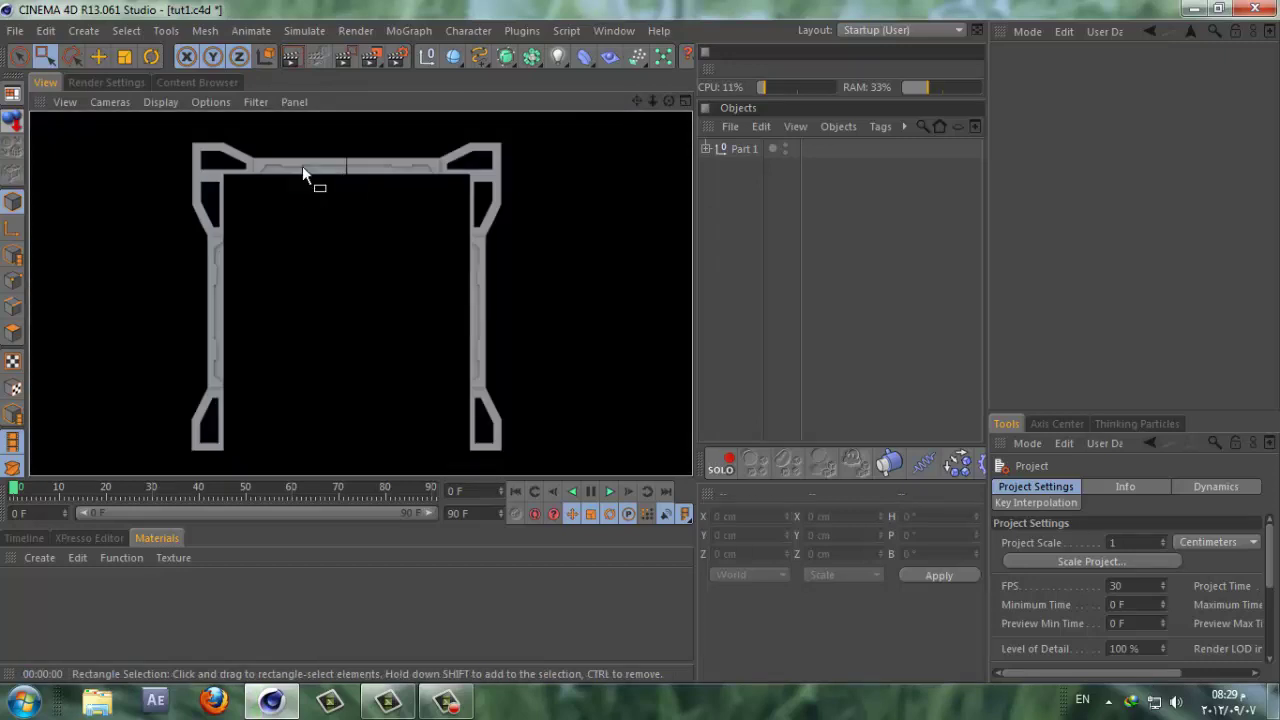
Step: Delete the Part 1 object from the scene
click(764, 254)
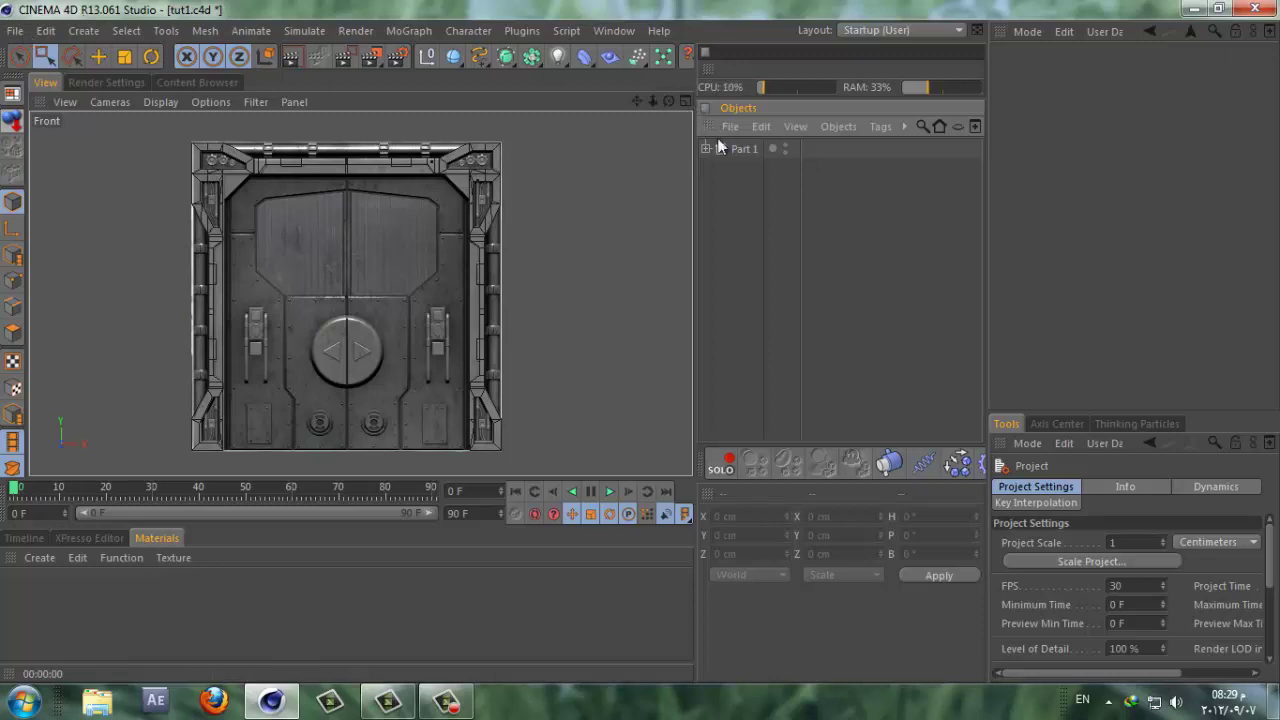
click(743, 148)
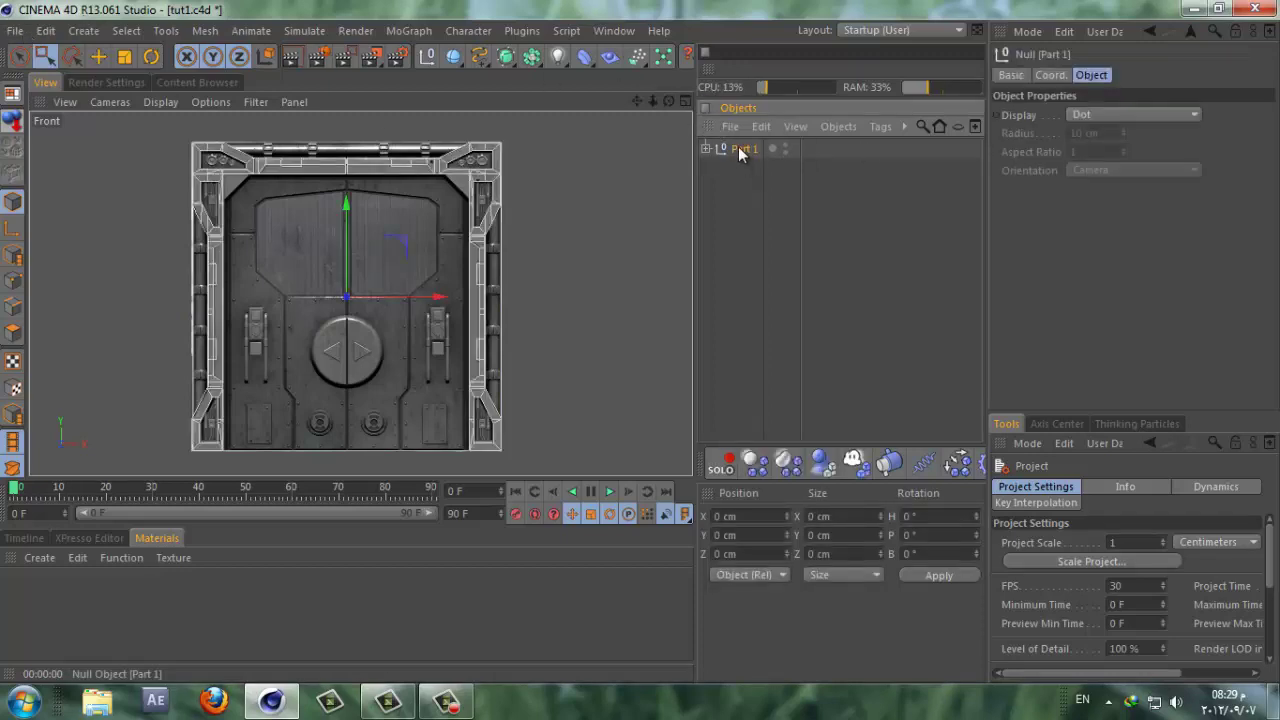
key(Delete)
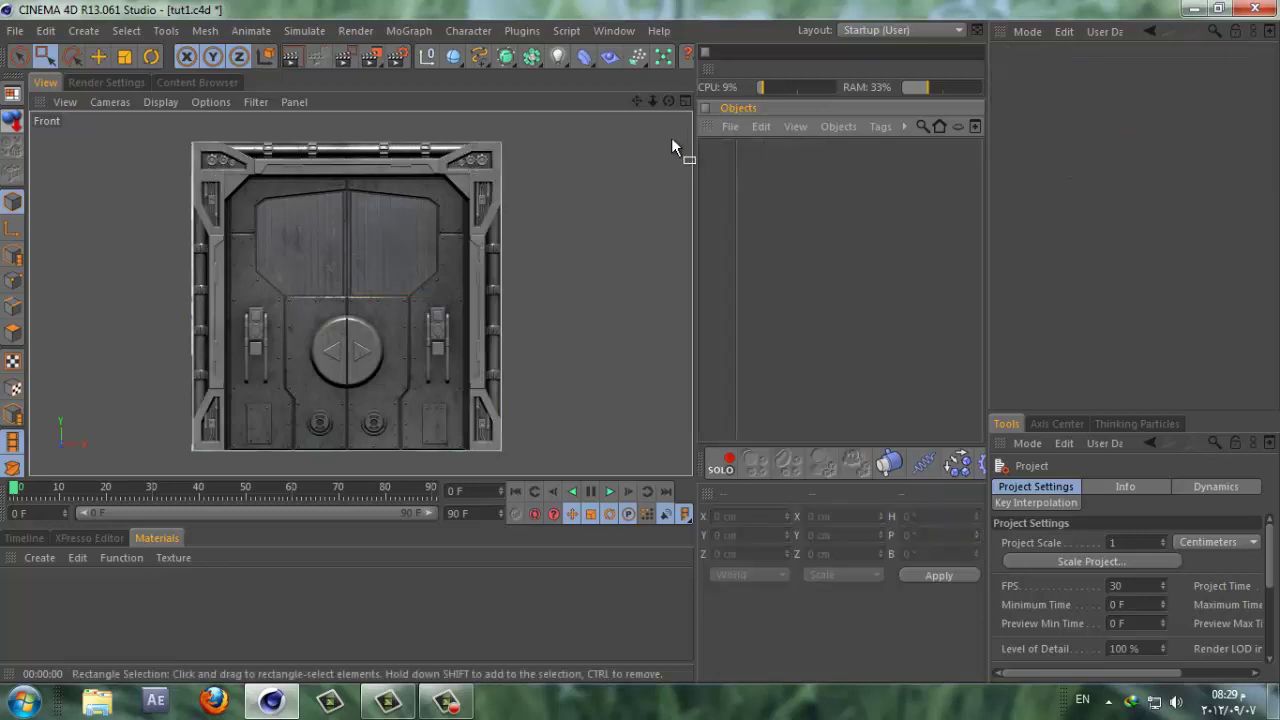
Step: Turn the grid of the maximized Front view on and off again
click(685, 99)
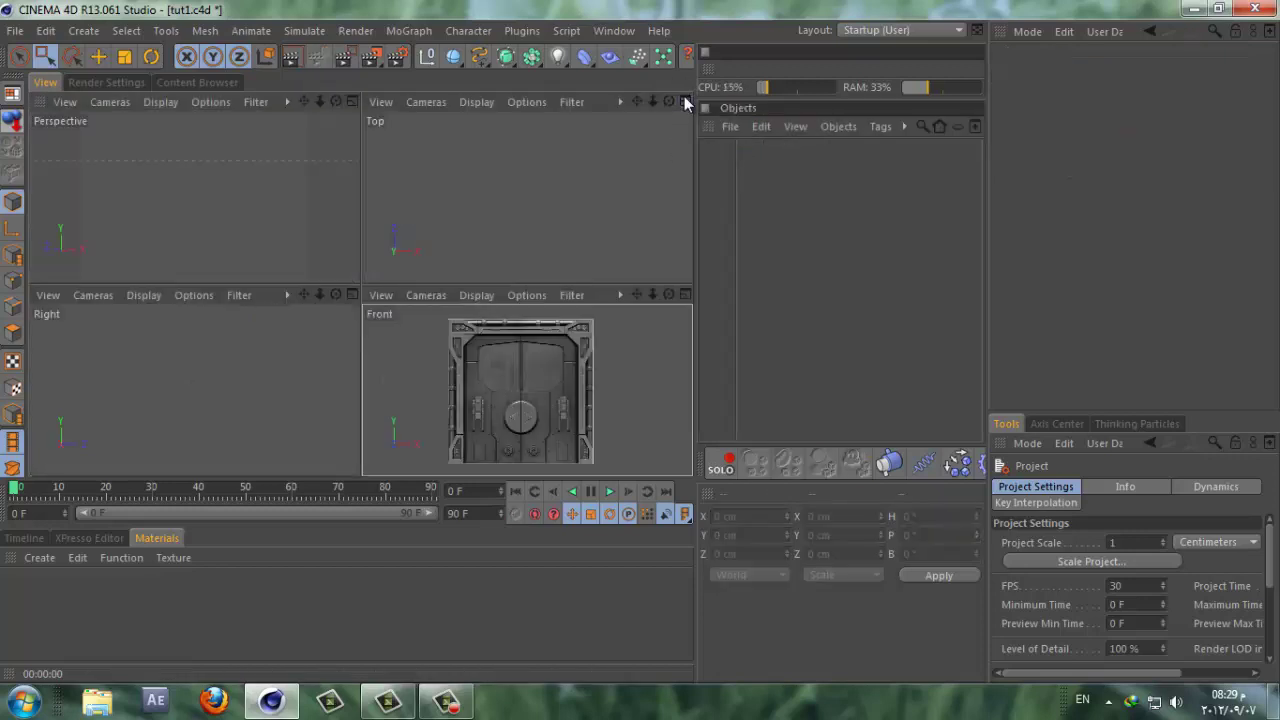
click(685, 294)
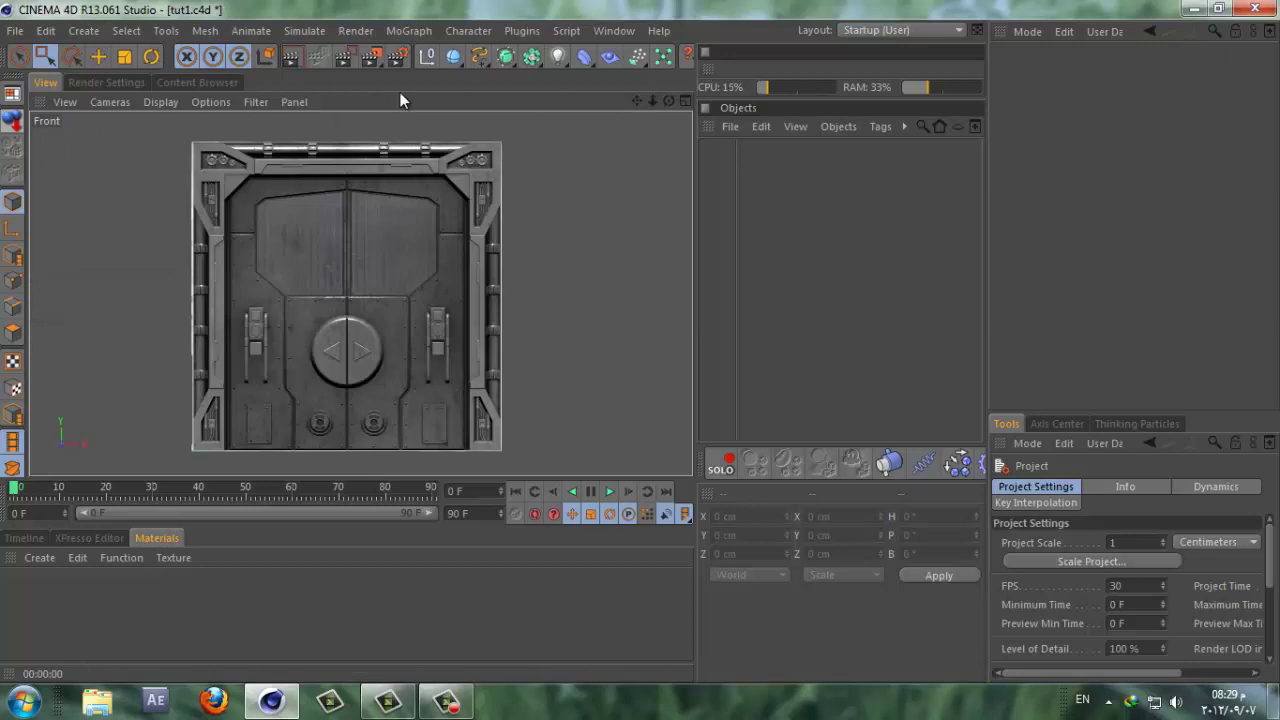
click(258, 101)
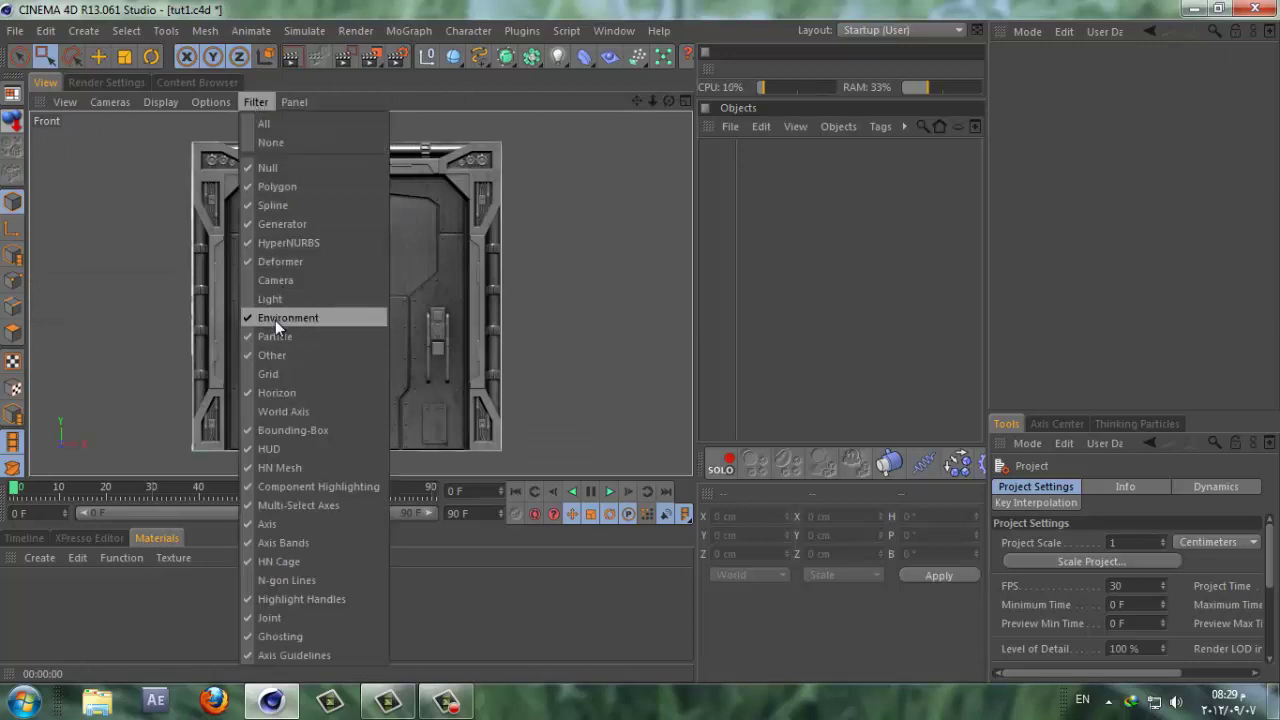
click(284, 375)
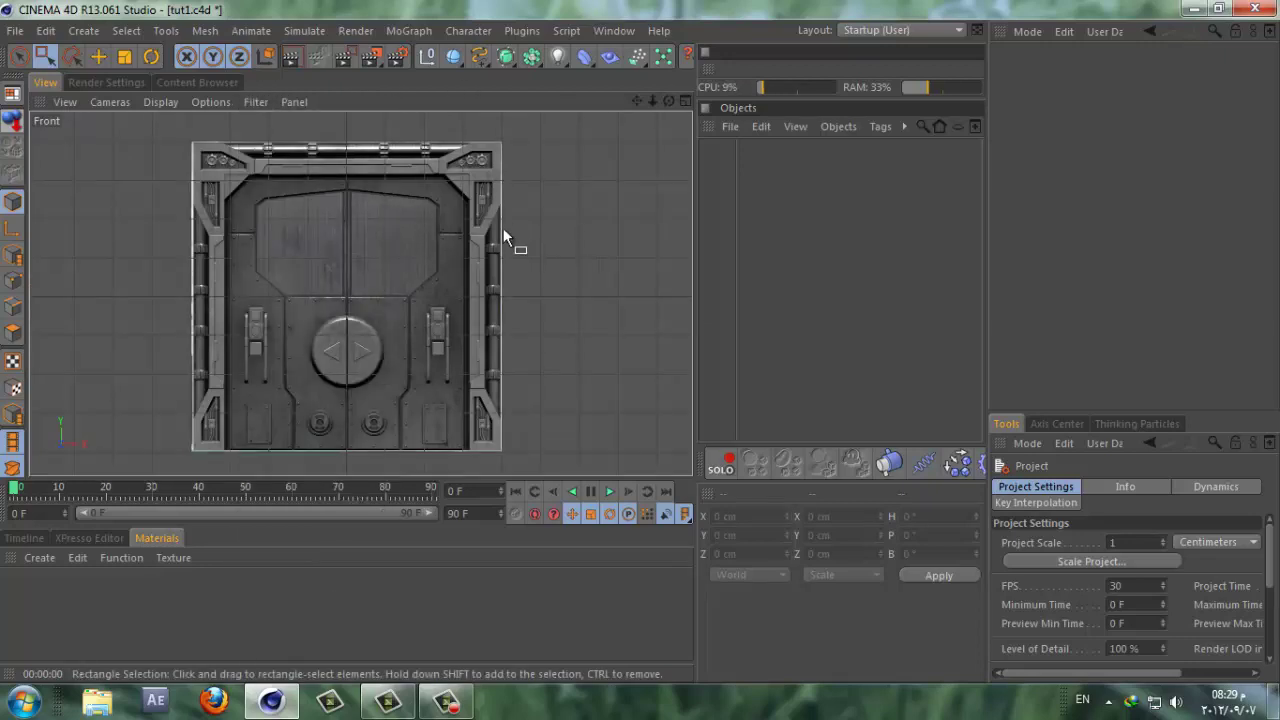
click(259, 102)
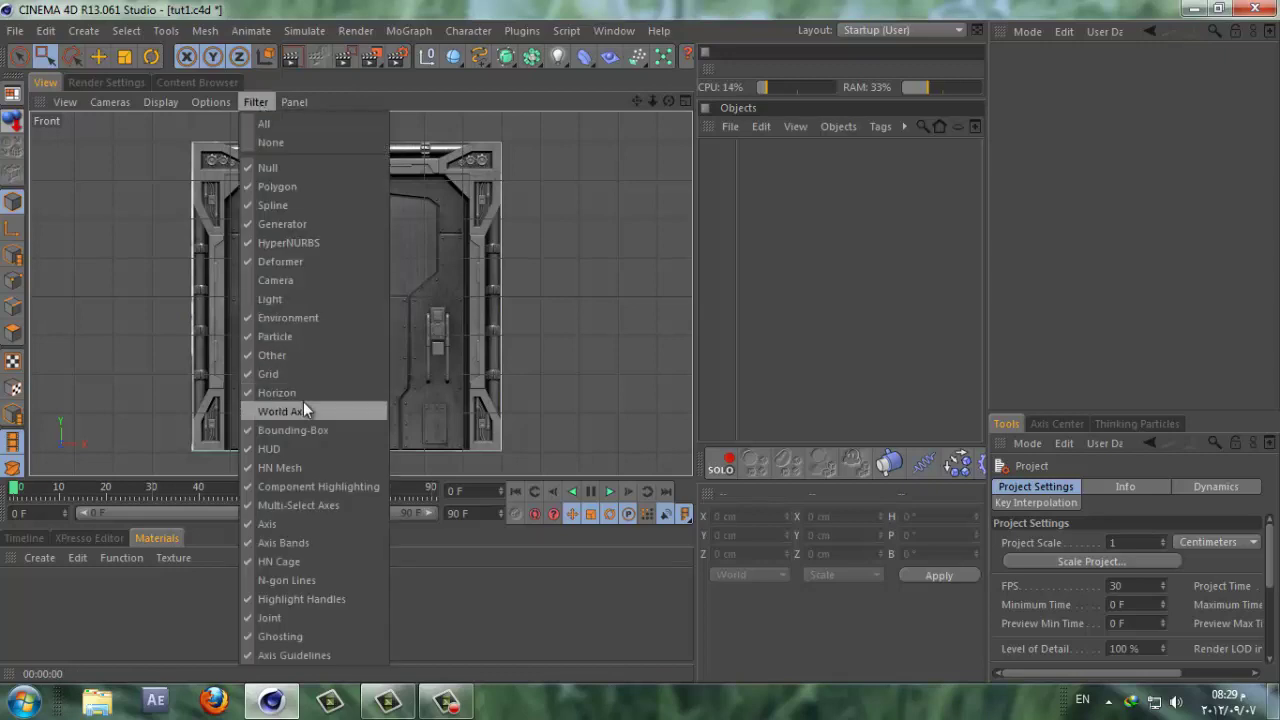
click(323, 370)
Step: Add a cube and move it over the door frame's upper-right corner, at about X 327 cm and Y 361 cm
drag(653, 98, 640, 342)
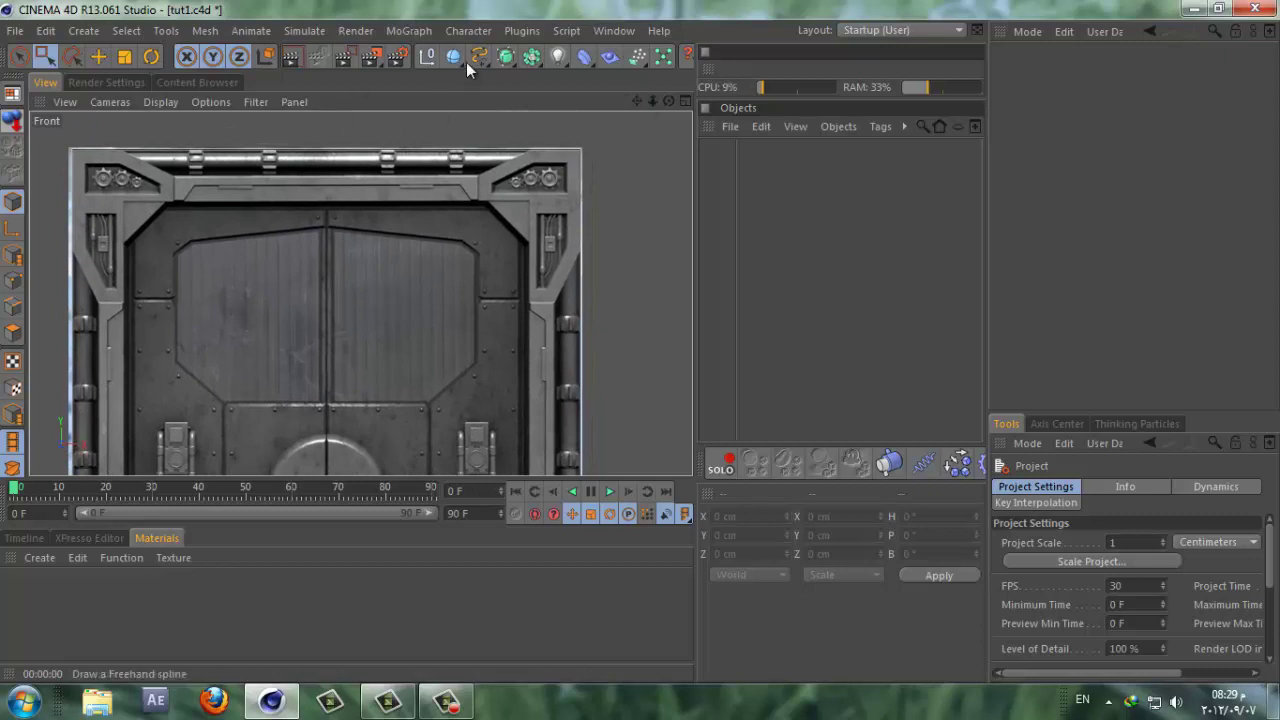
drag(455, 57, 486, 84)
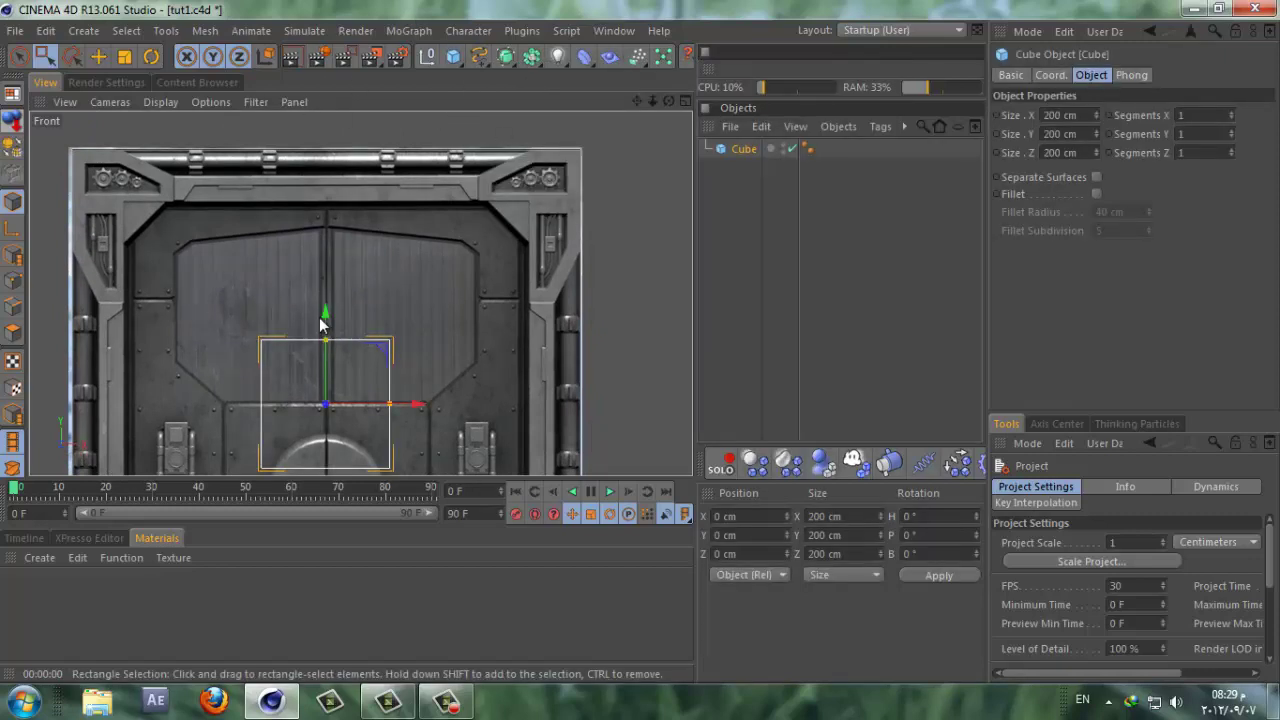
drag(324, 316, 324, 84)
drag(368, 174, 582, 186)
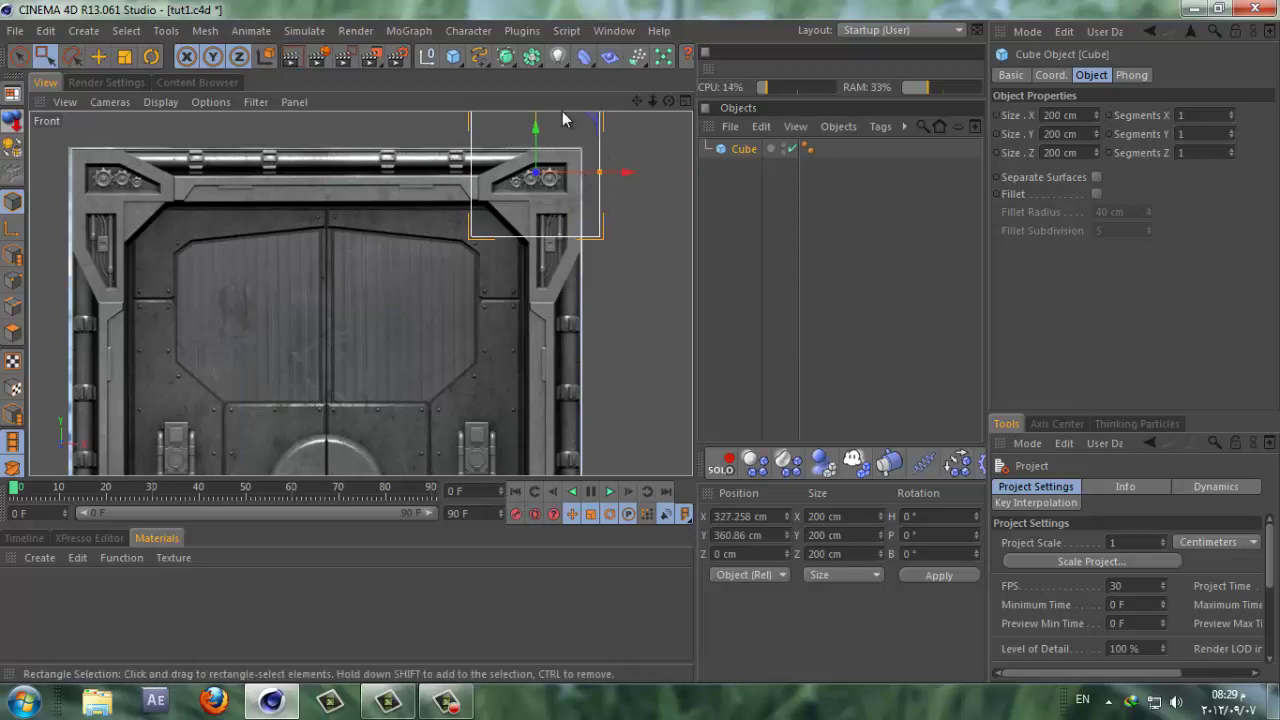
Step: Reduce the cube's height to about 92 cm to match the corner bracket around the gears
drag(637, 101, 640, 350)
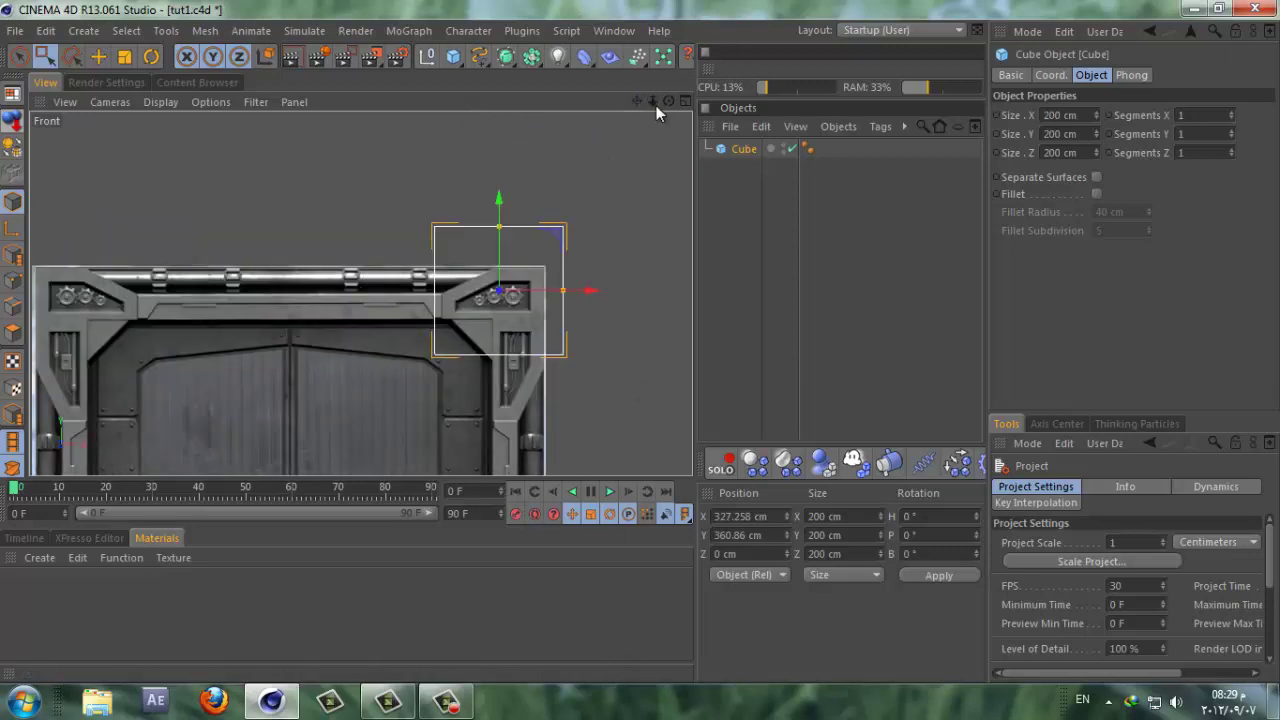
drag(652, 102, 640, 341)
drag(638, 102, 612, 349)
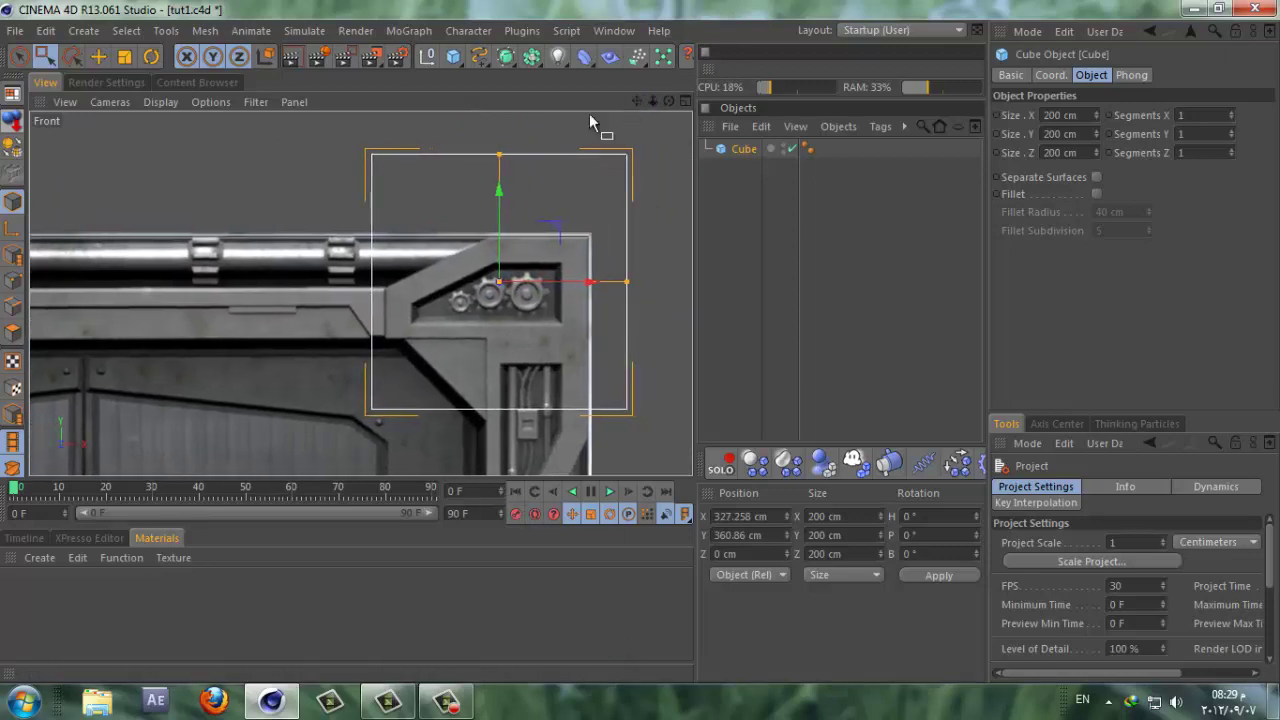
drag(500, 155, 493, 230)
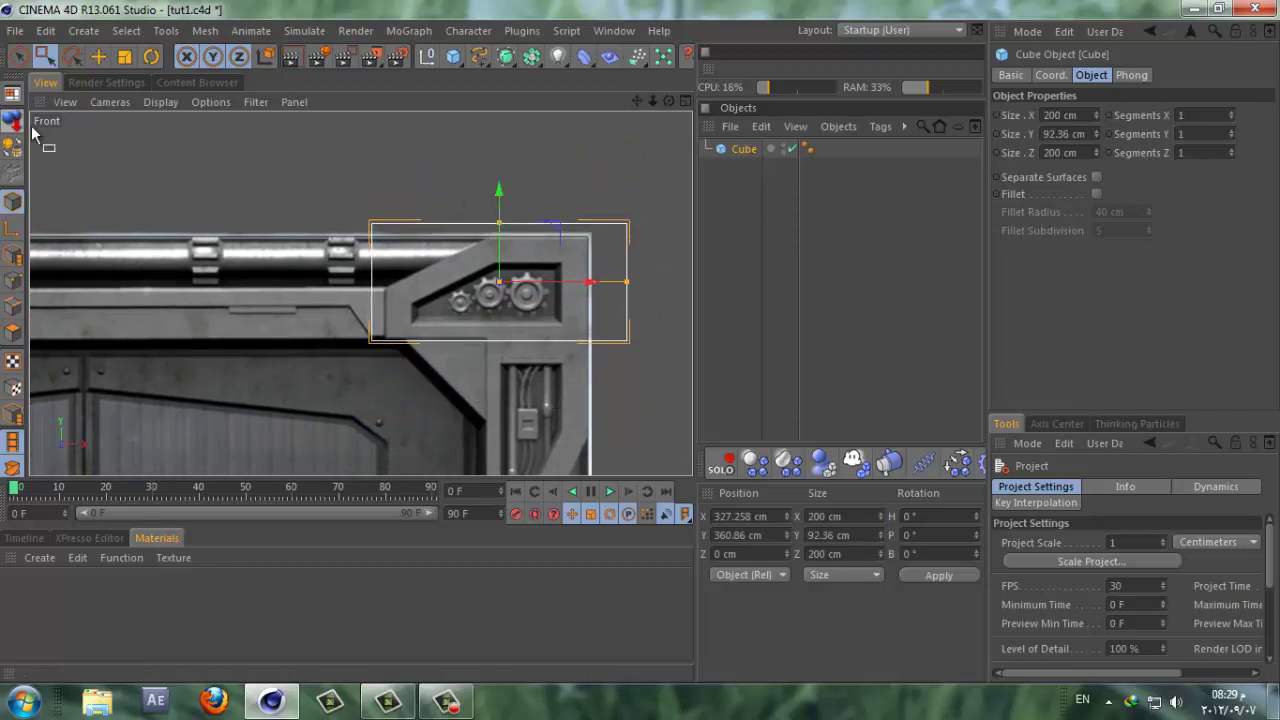
Step: Make the cube editable and select its right-side points in Points mode with Rectangle Selection
click(12, 93)
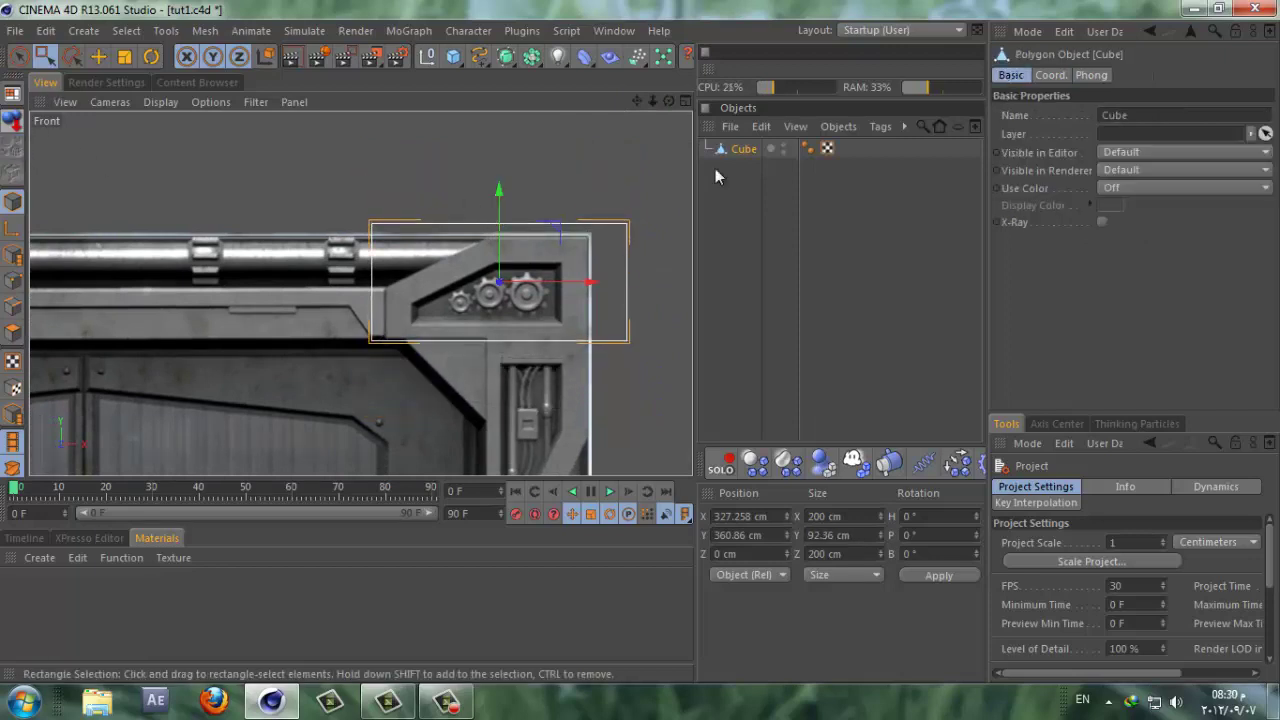
click(12, 280)
click(43, 57)
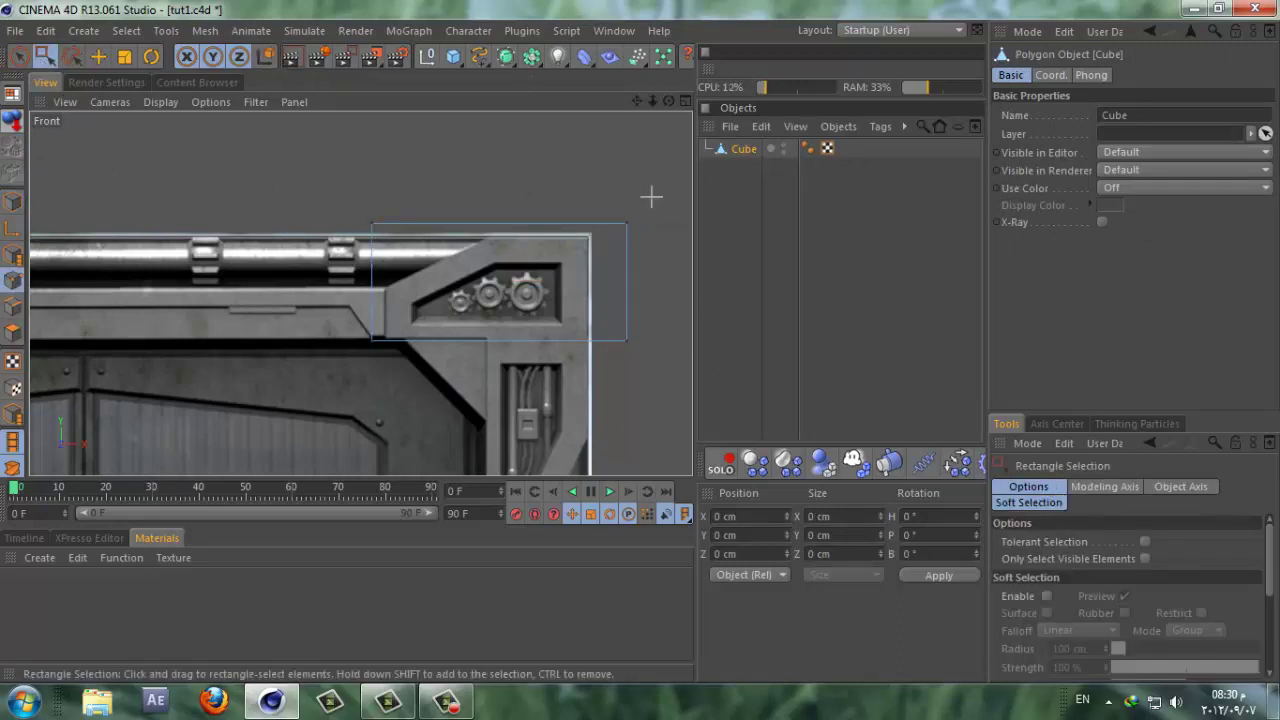
drag(651, 197, 610, 250)
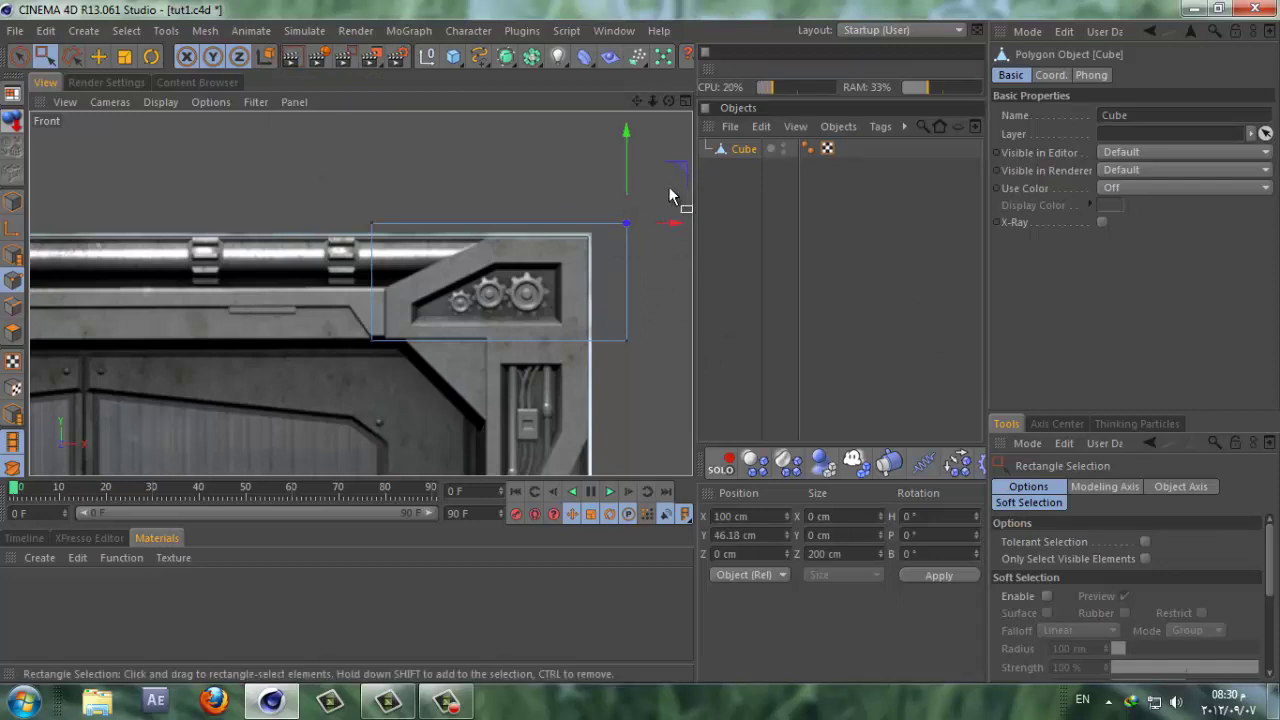
drag(668, 186, 594, 402)
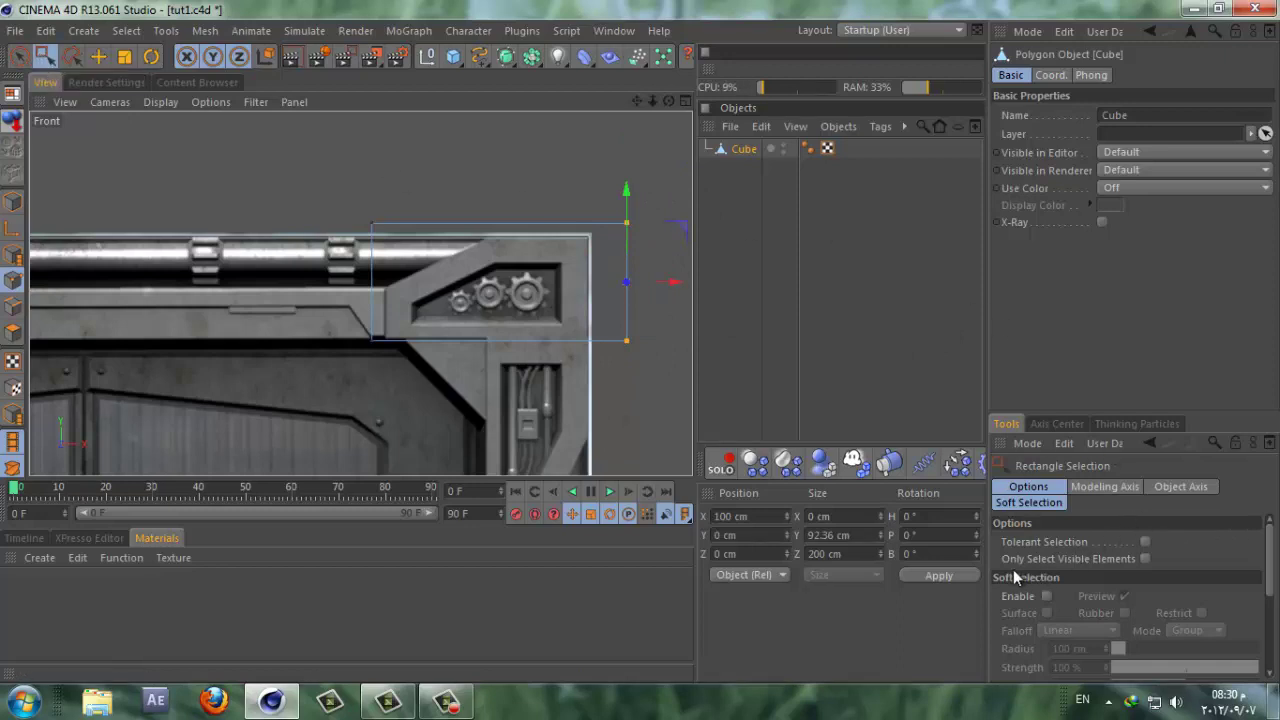
Step: With Only Select Visible Elements off, move the cube's right-side points to X about 70 cm and its left-side points to about -91 cm
click(1145, 558)
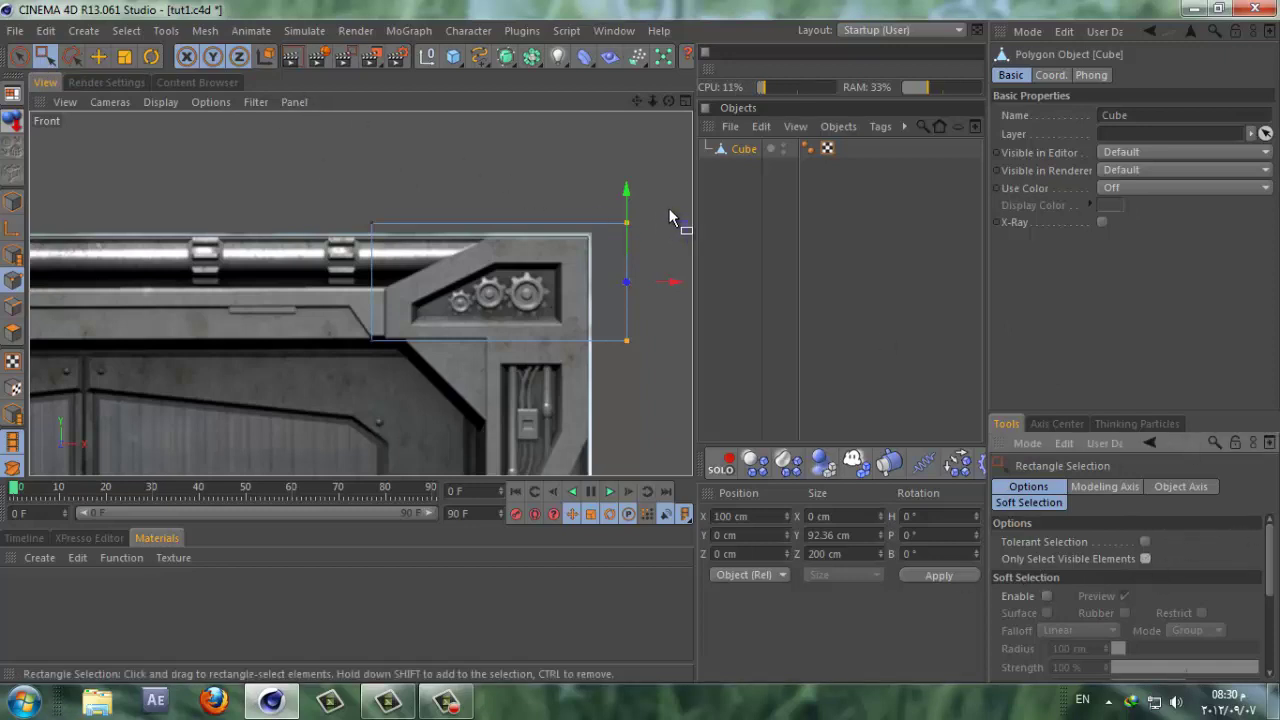
drag(677, 287, 634, 291)
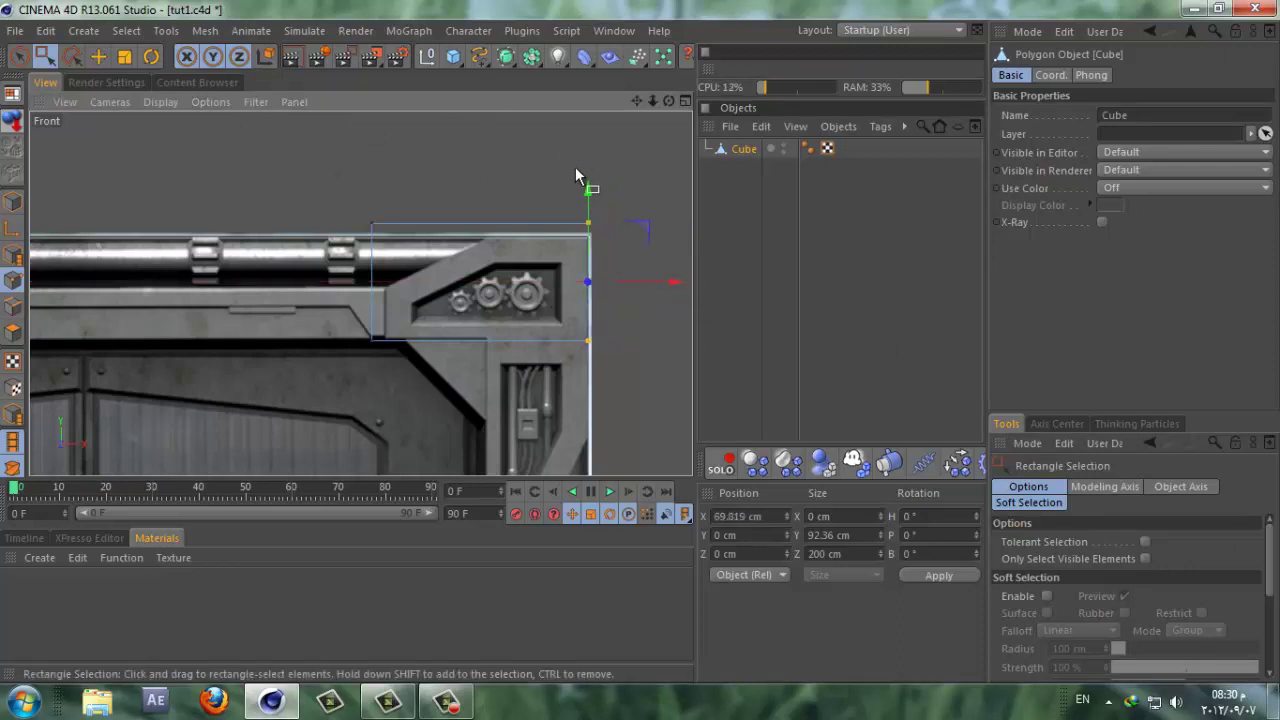
drag(310, 213, 397, 383)
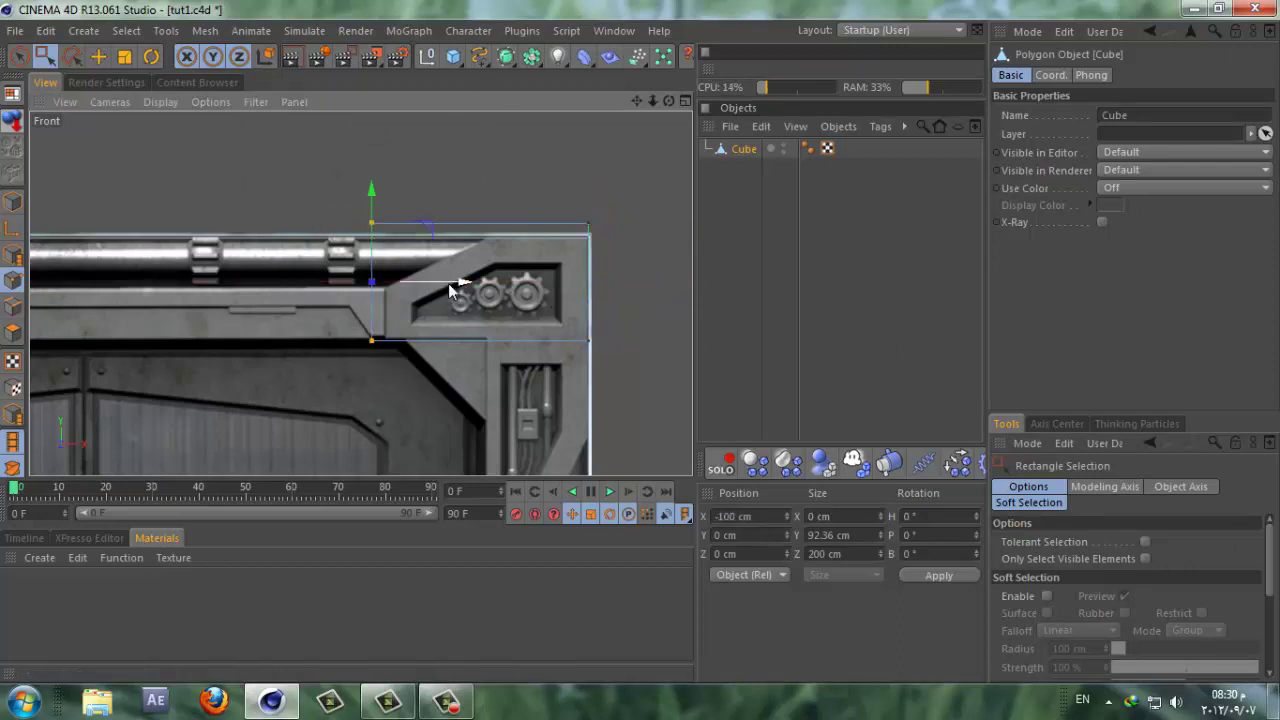
drag(455, 286, 462, 289)
Step: Move the cube's top points to Y about 36 cm and its bottom points to about -45 cm, matching the corner bracket
drag(604, 172, 316, 270)
drag(482, 130, 484, 145)
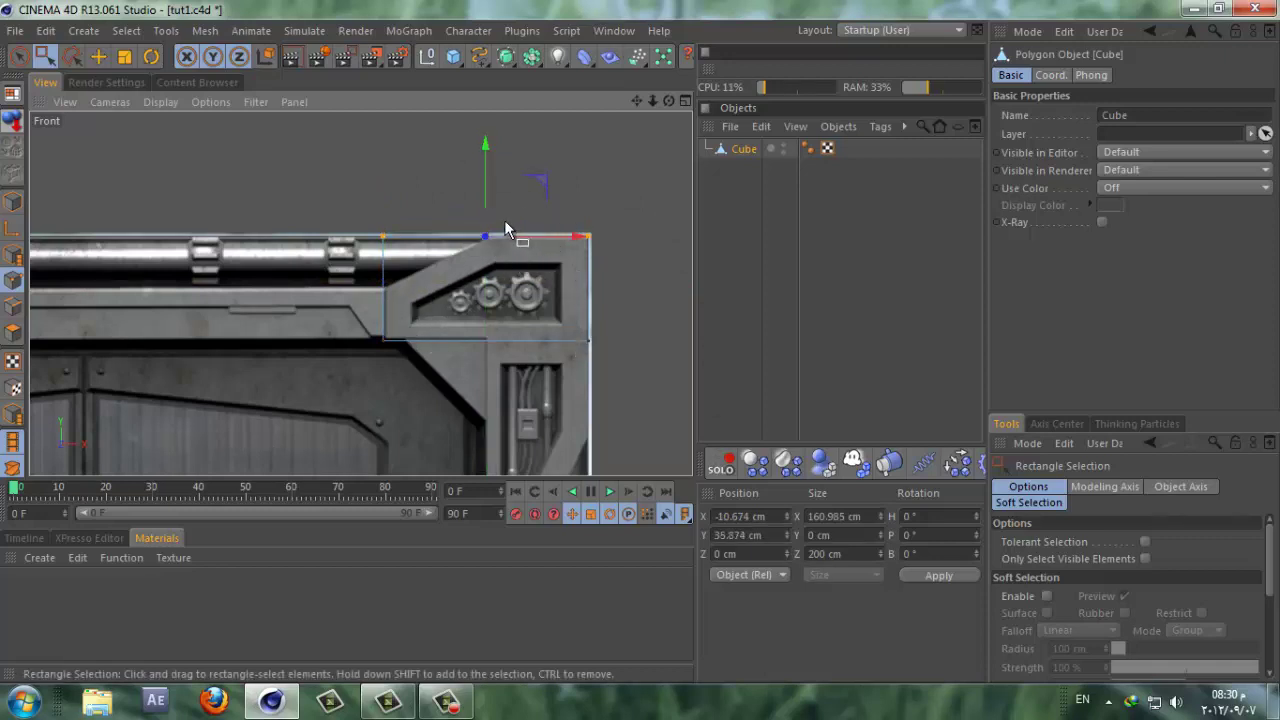
drag(622, 319, 337, 385)
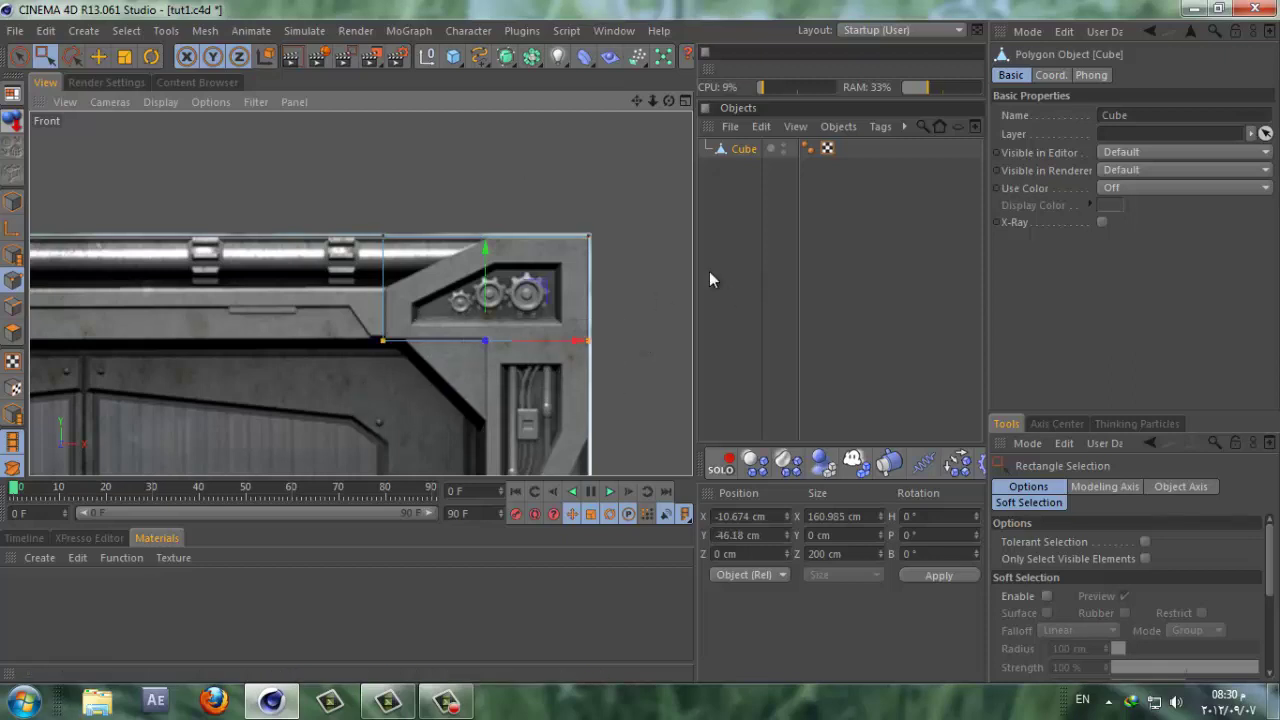
drag(639, 100, 640, 342)
drag(522, 270, 530, 268)
drag(687, 145, 330, 255)
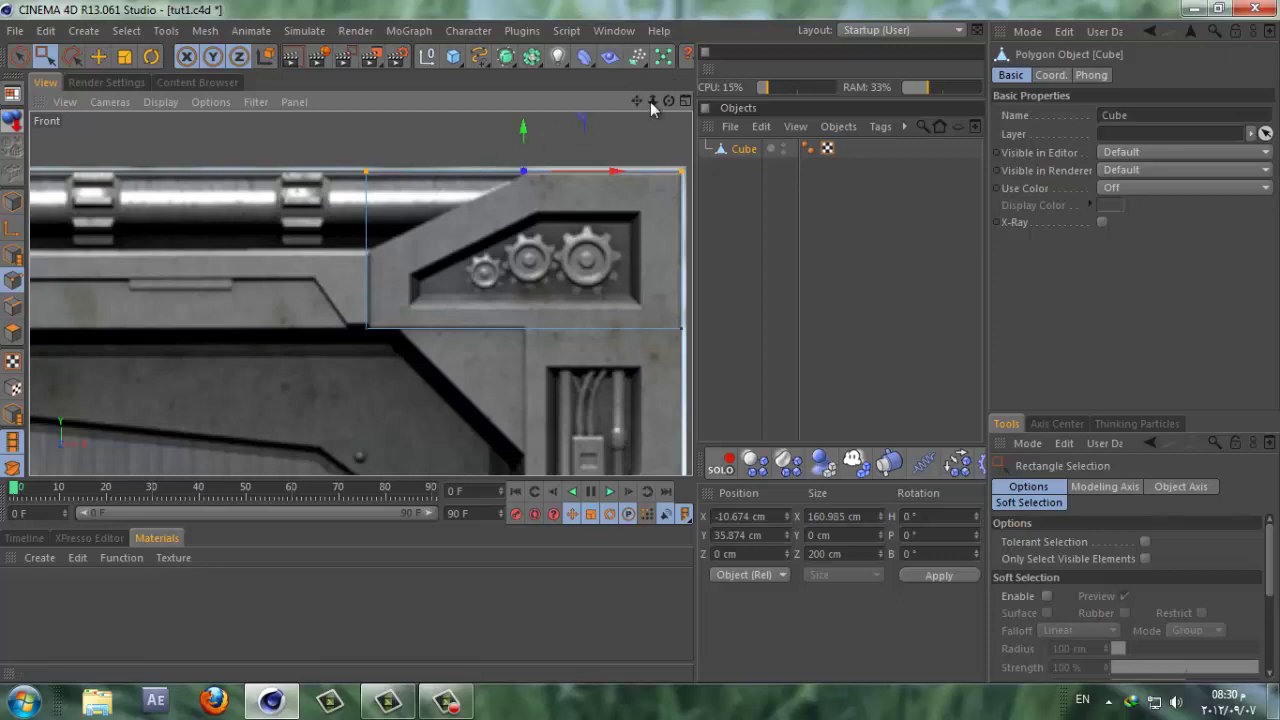
Step: Select the cube's left-side points and shift them to X about -90 cm, onto the bracket's left edge
drag(637, 101, 565, 87)
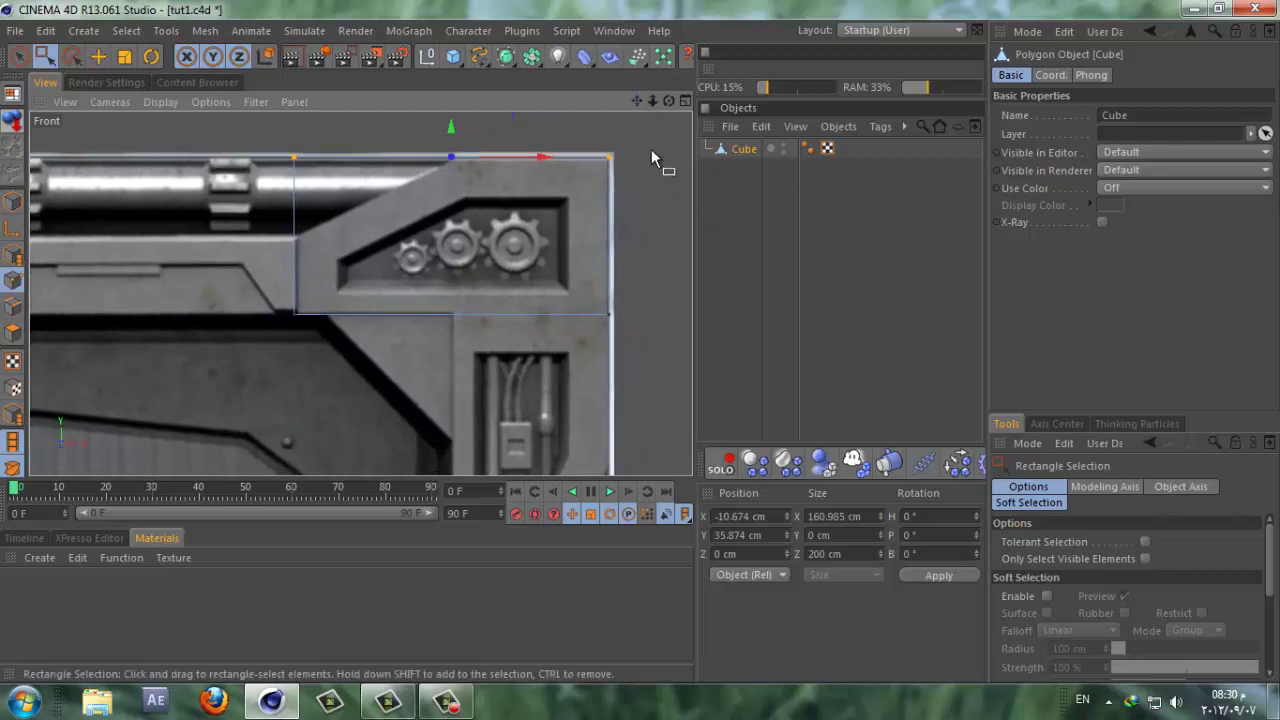
drag(254, 140, 348, 370)
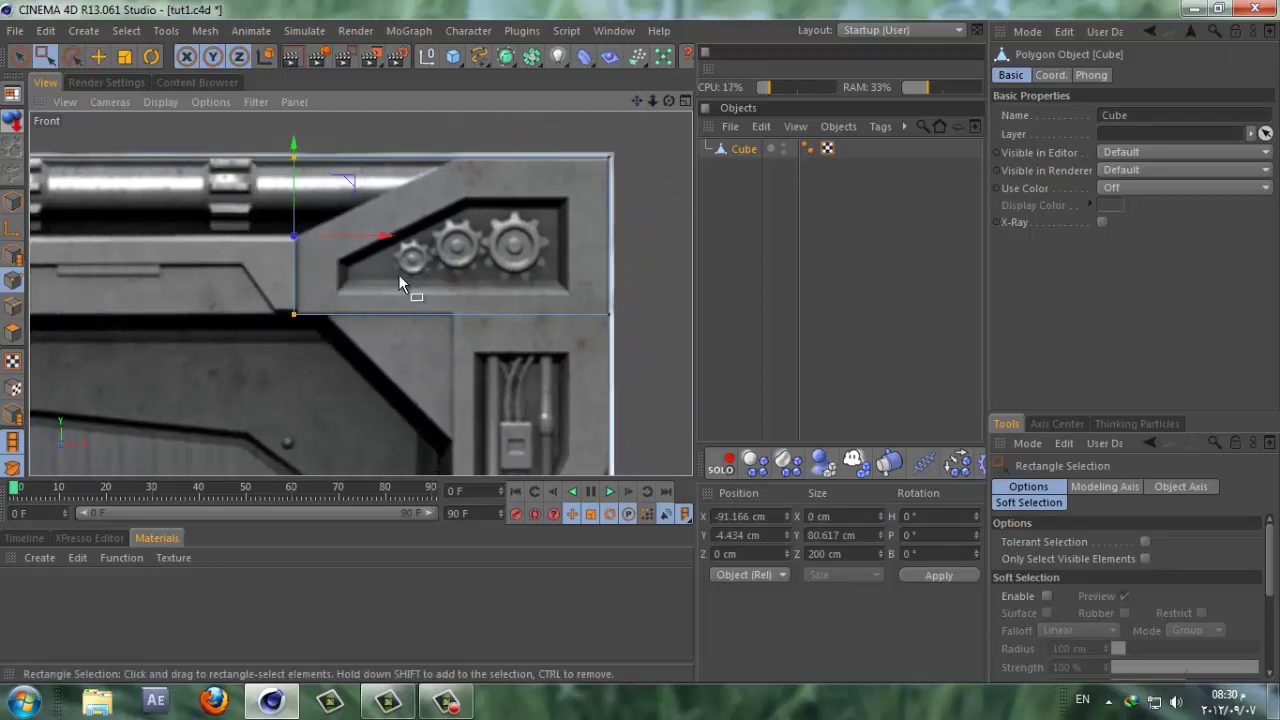
drag(389, 246, 392, 243)
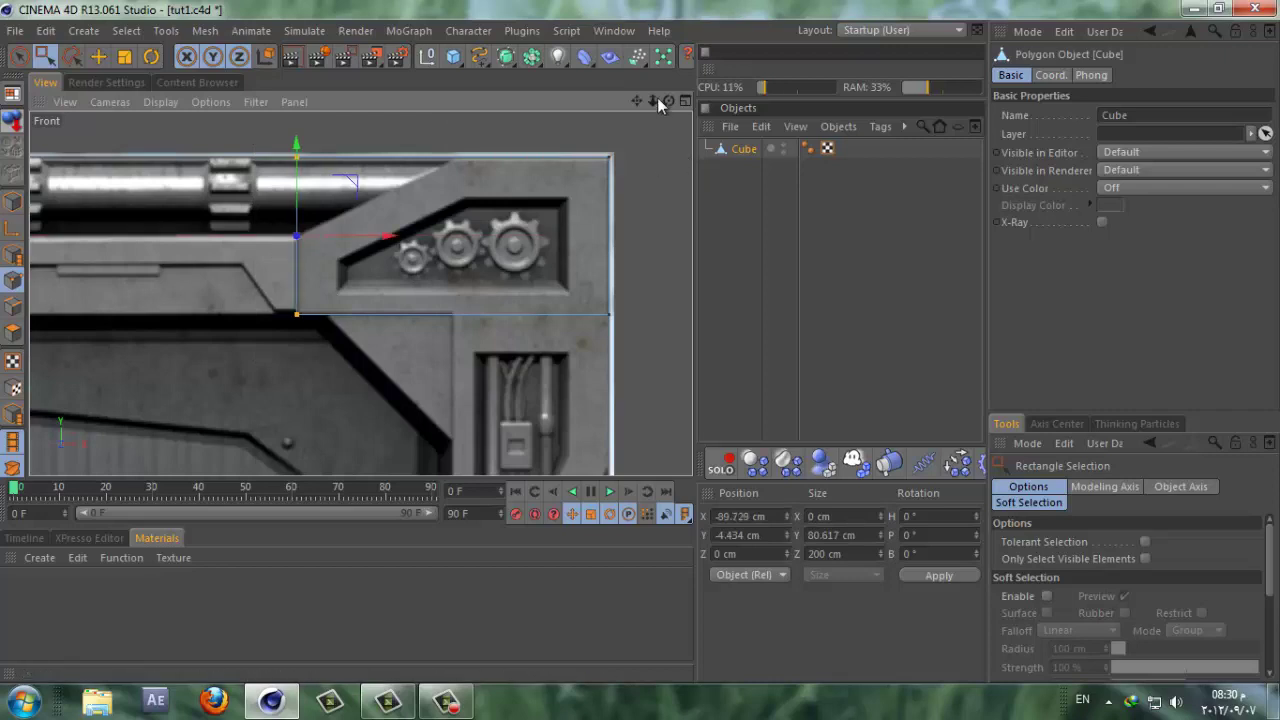
Step: Cut the cube vertically where the bracket's slope meets its top edge, using the Knife in Plane mode on the Y-Z plane
scroll(639, 341, down, 2)
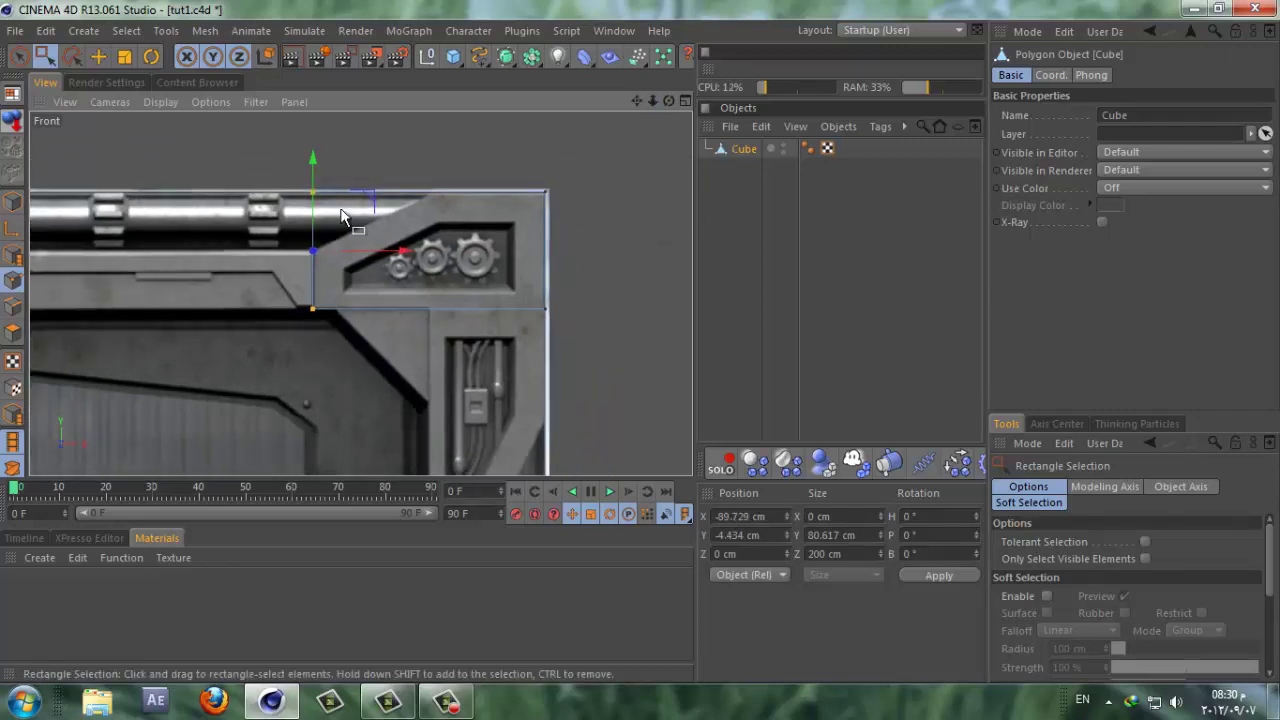
right_click(171, 286)
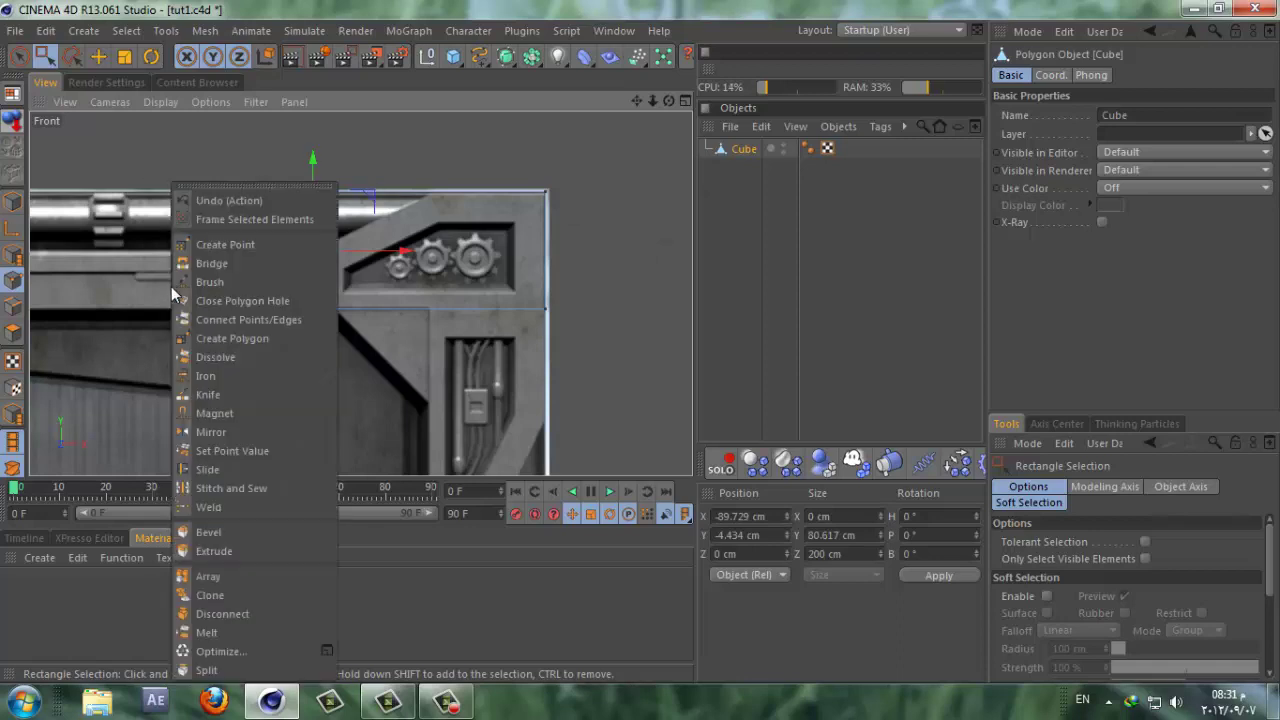
click(232, 396)
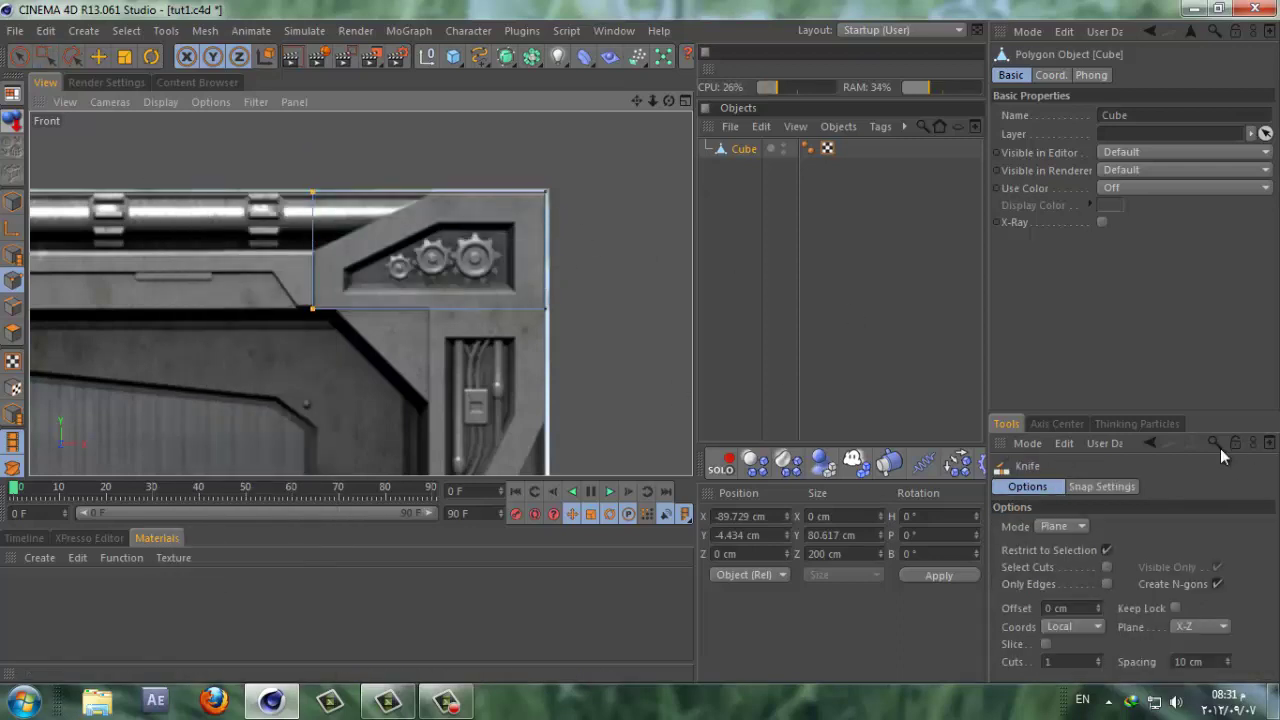
click(1056, 531)
click(1054, 585)
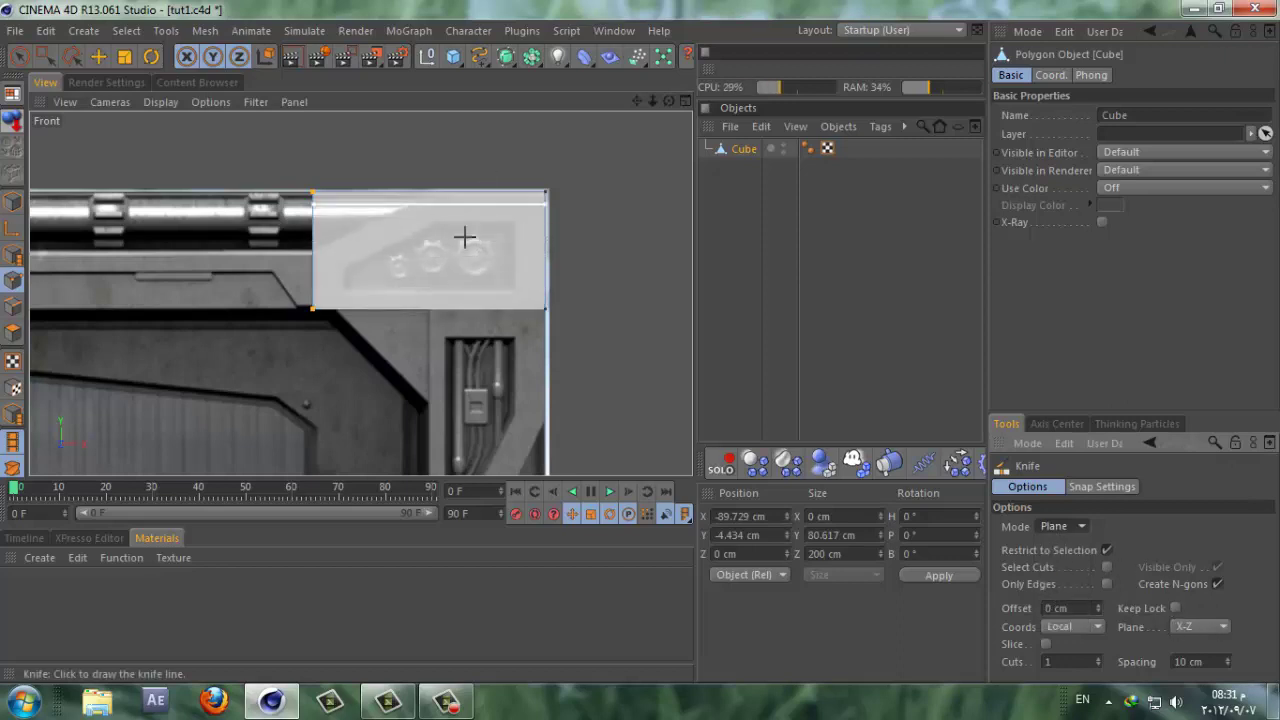
click(1184, 626)
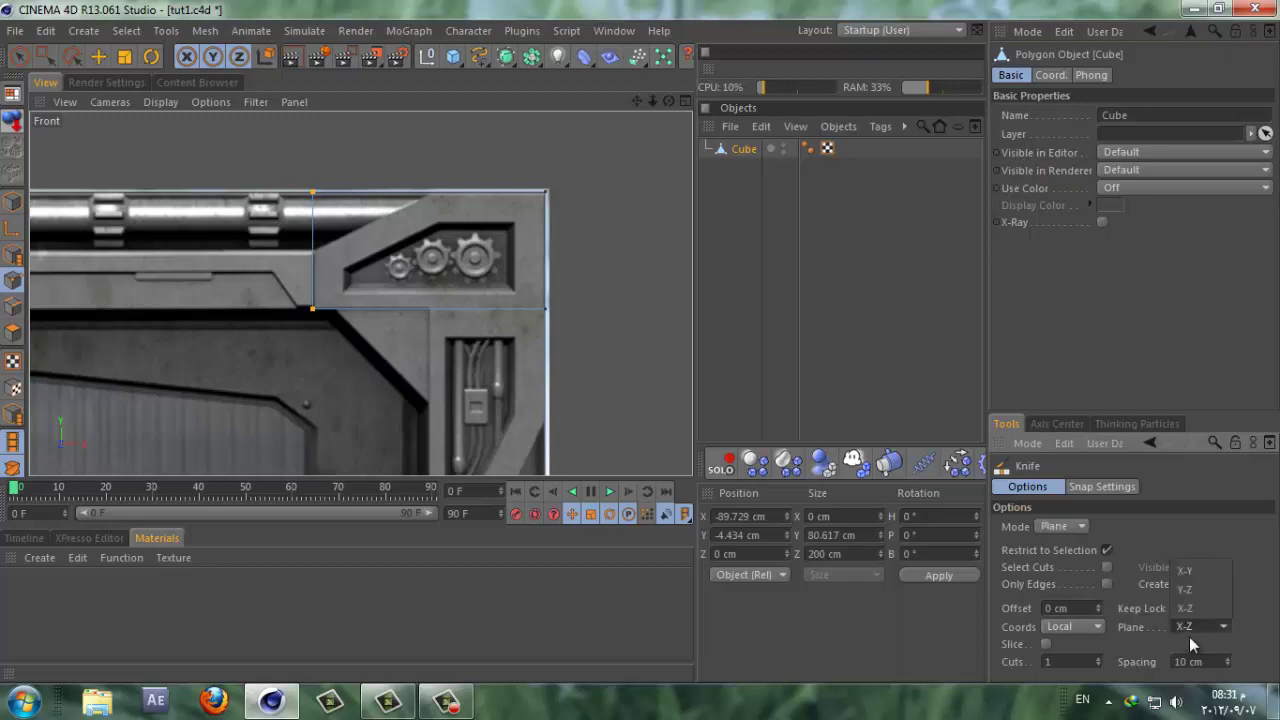
click(1201, 587)
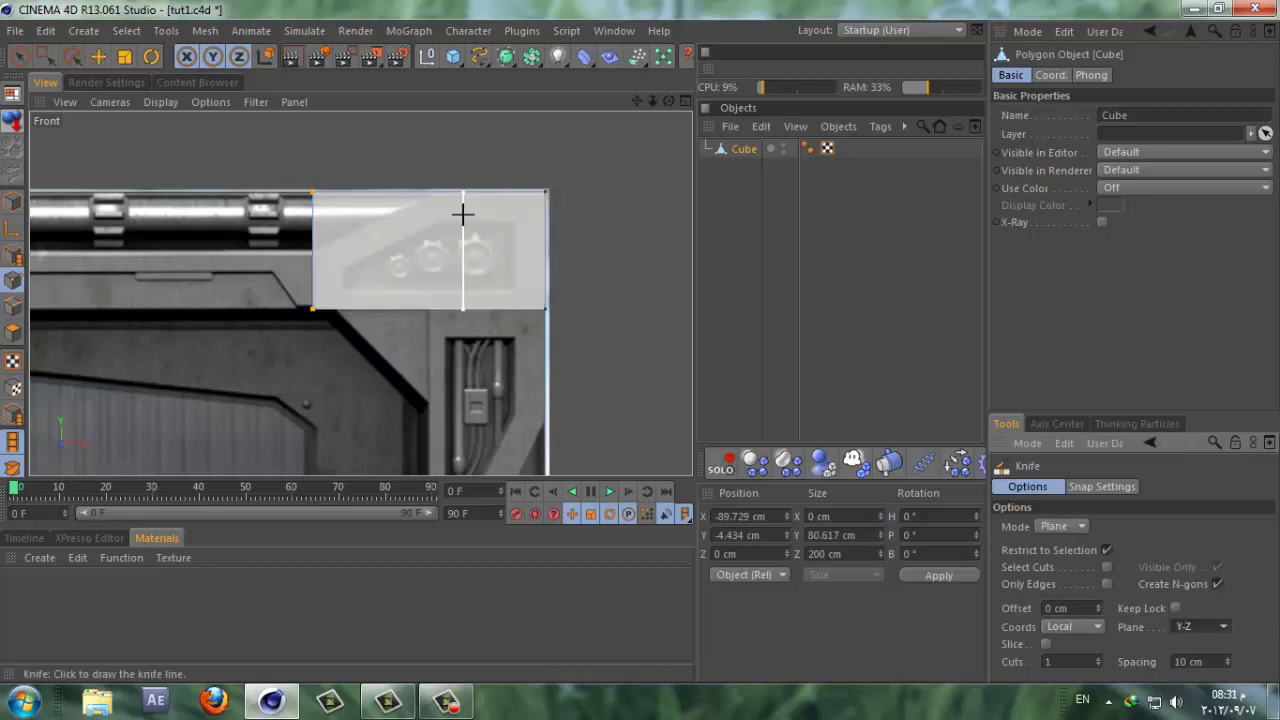
drag(651, 100, 642, 341)
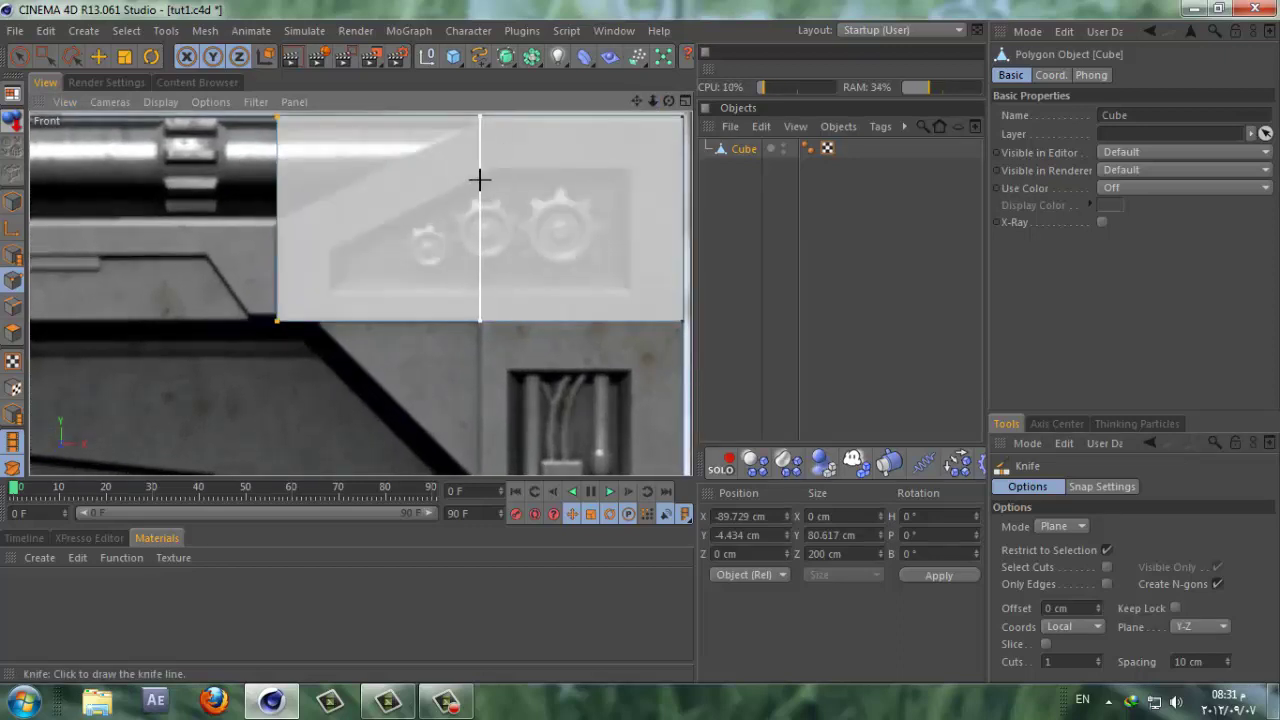
click(479, 180)
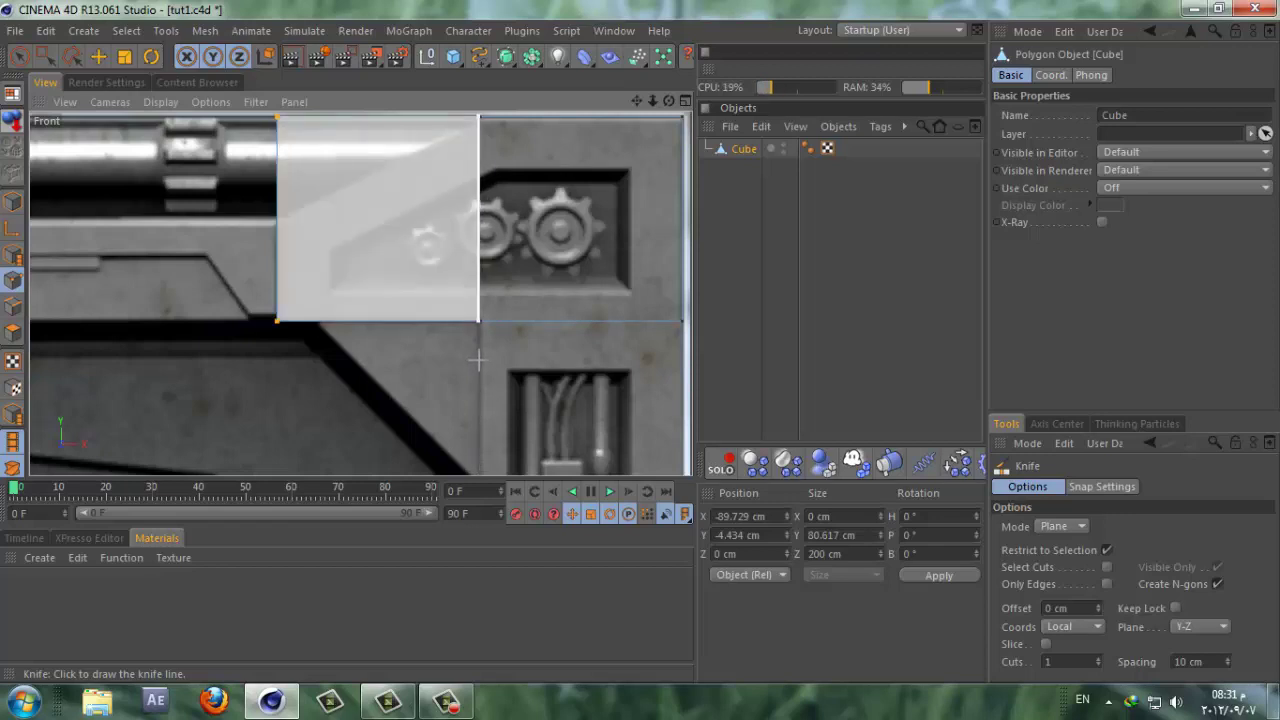
Step: Select the cube's upper-left points with Rectangle Selection and lower them to Y about -4 cm to follow the bracket's slope
drag(636, 101, 638, 343)
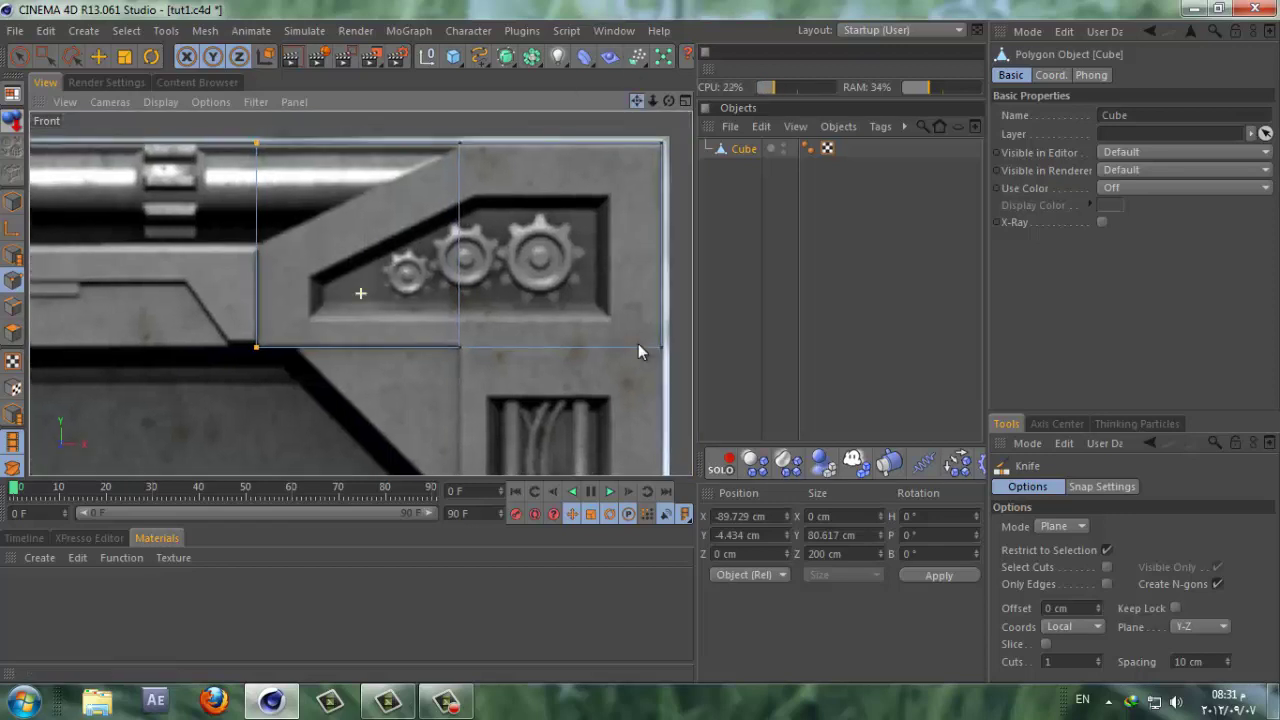
click(48, 58)
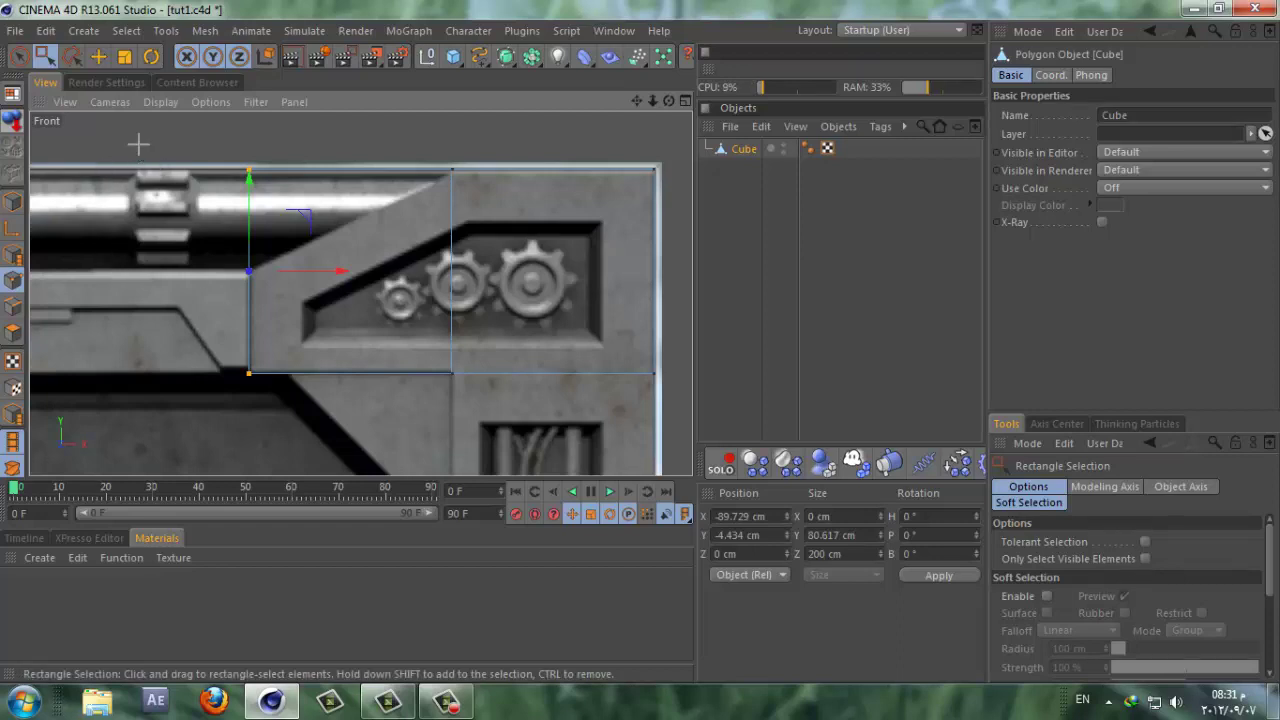
drag(138, 145, 391, 209)
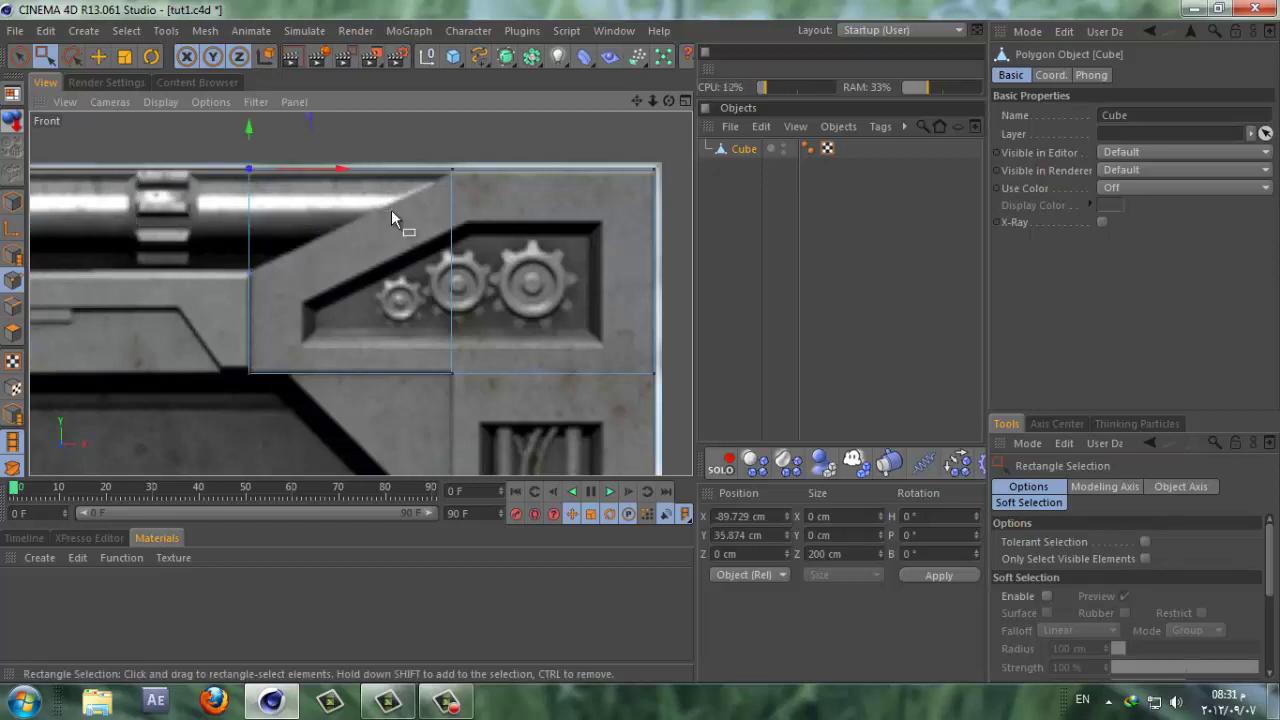
drag(251, 130, 248, 236)
drag(654, 101, 603, 347)
drag(637, 100, 640, 340)
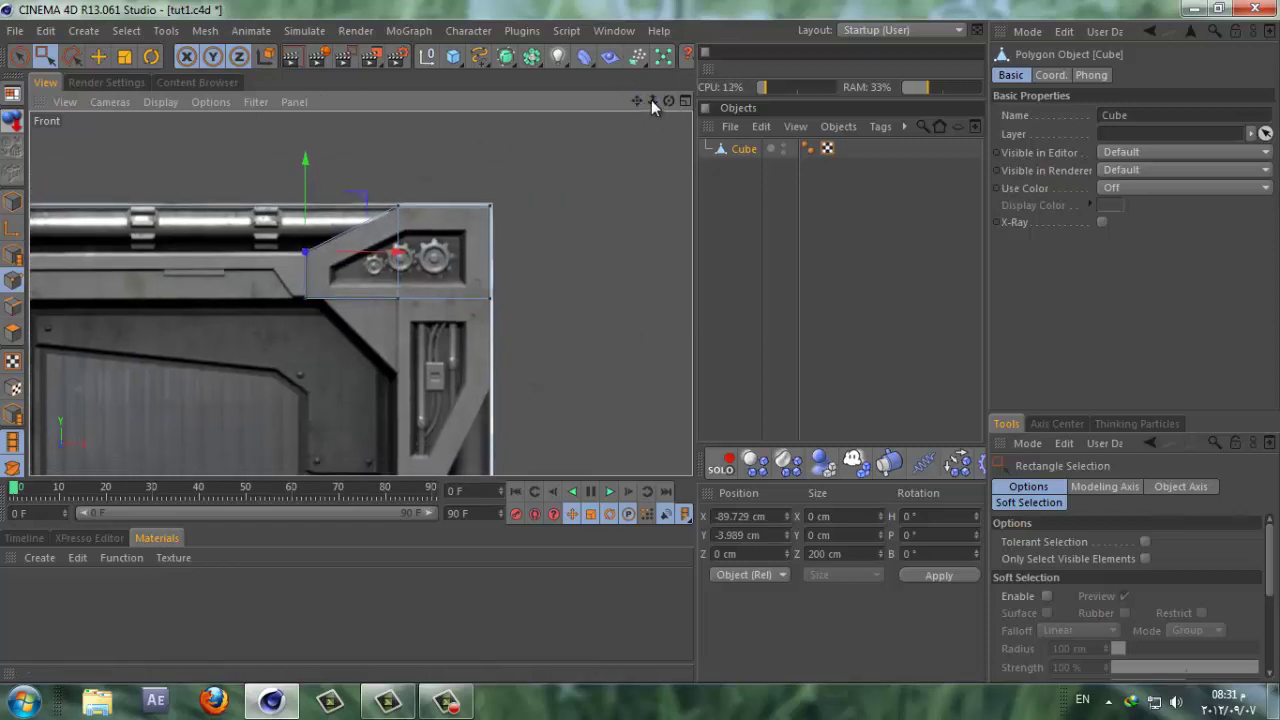
Step: Lower the points along the bracket's top edge slightly and set its upper-left points at Y about -4.9 cm
drag(651, 100, 641, 340)
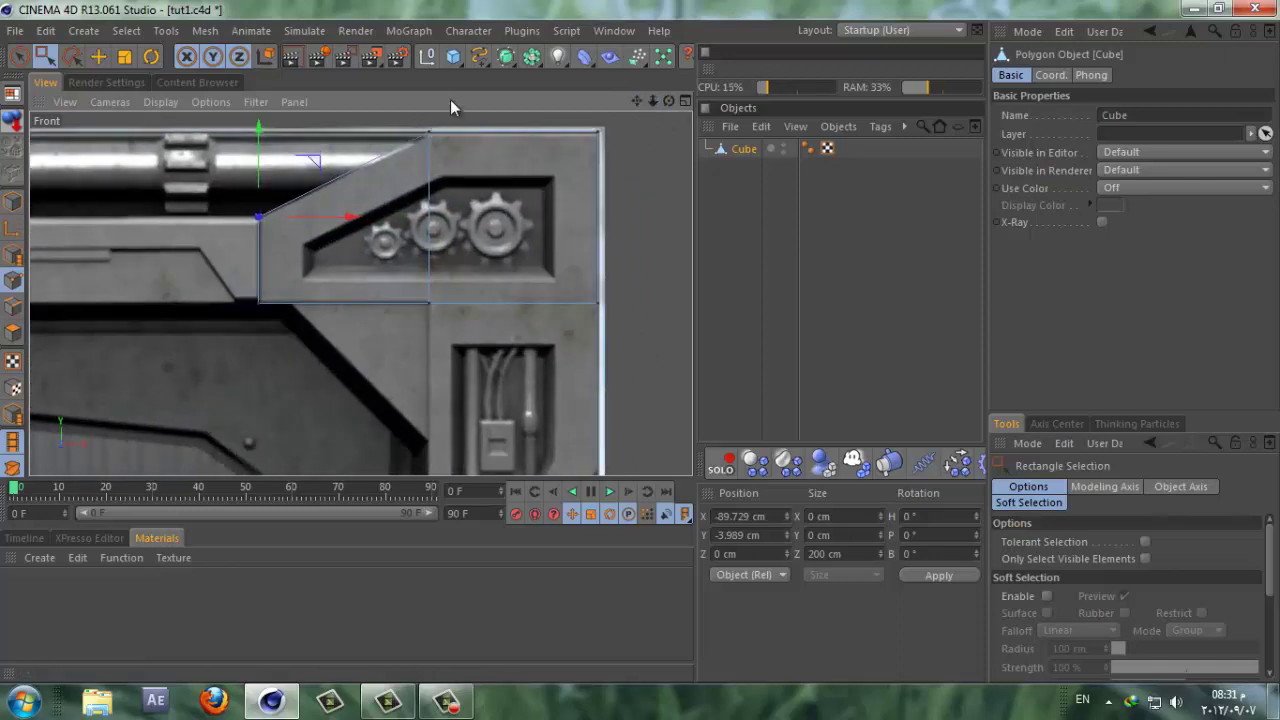
drag(634, 122, 409, 178)
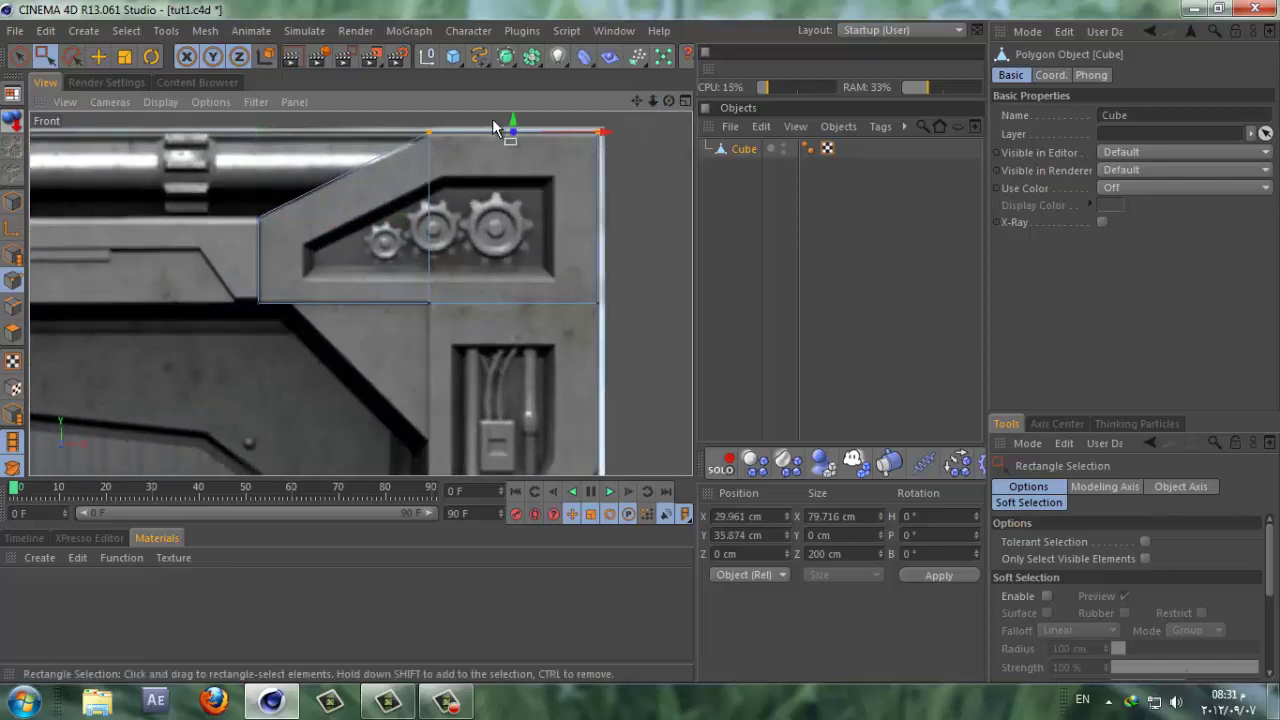
drag(513, 124, 513, 127)
drag(261, 223, 252, 232)
drag(262, 157, 262, 155)
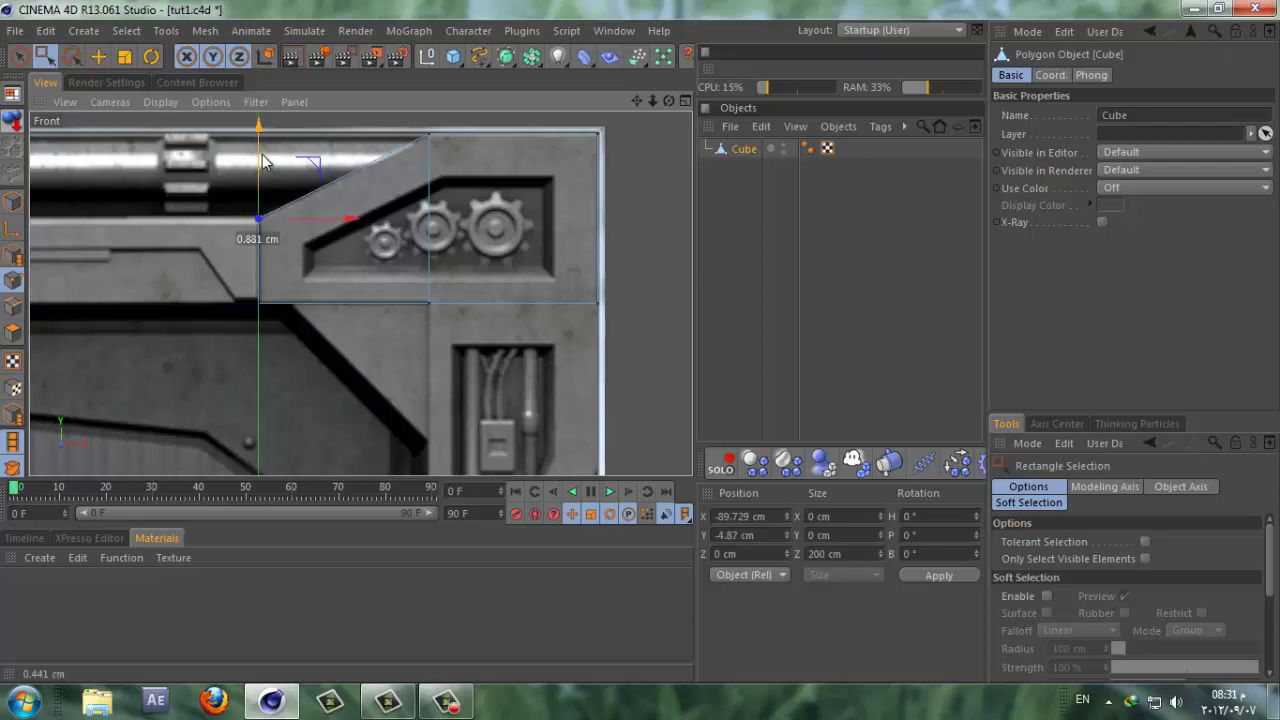
scroll(634, 347, down, 3)
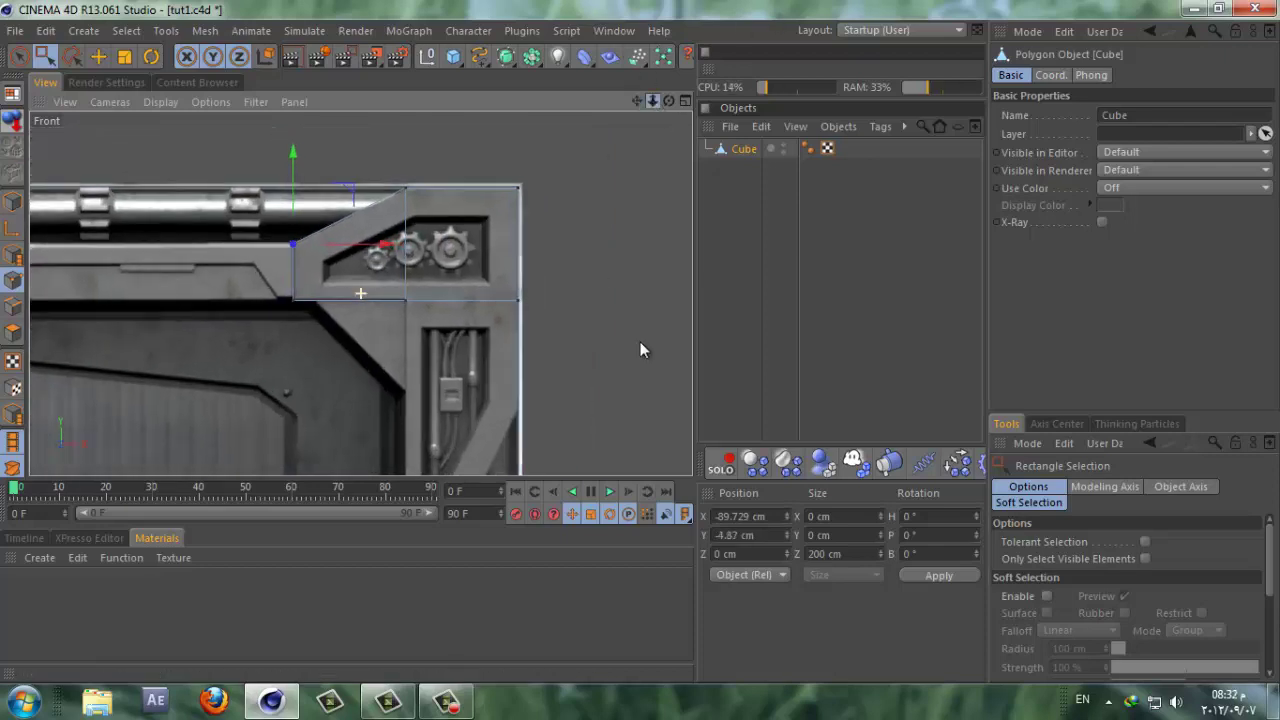
Step: Select the right-hand bottom polygon of the cube with Live Selection in the Perspective view, and return to the maximized Front view
click(685, 101)
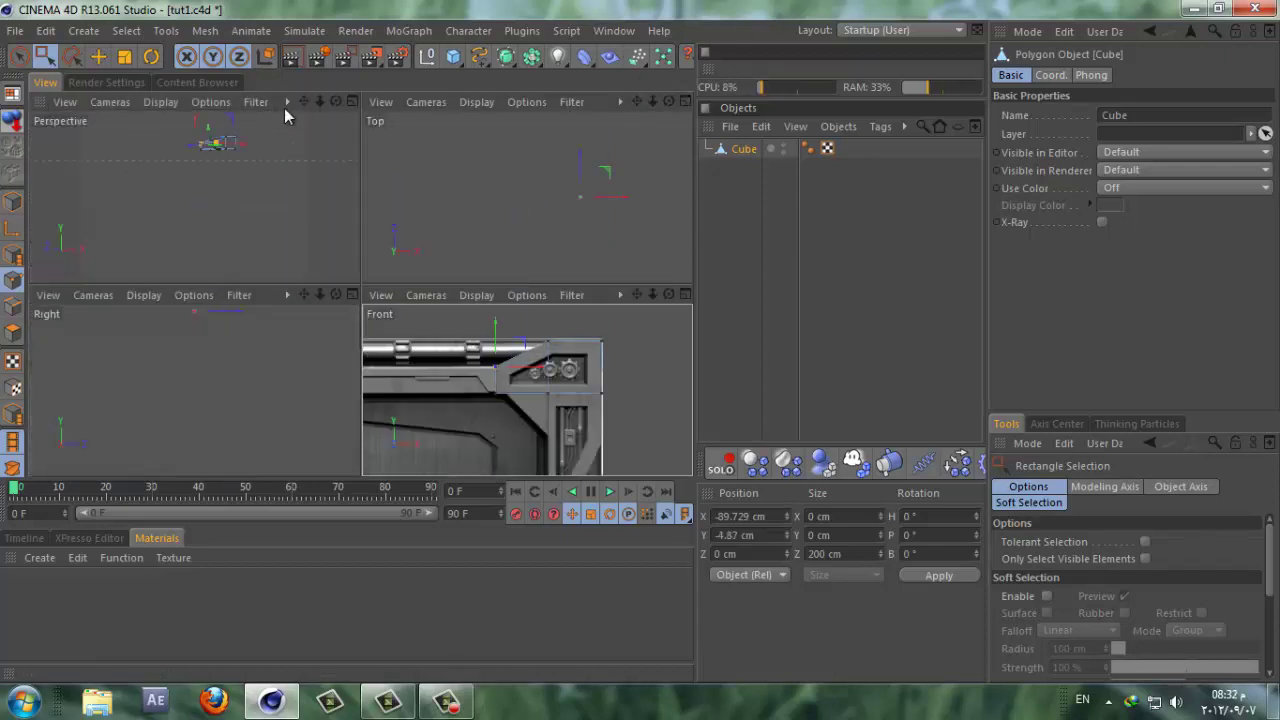
click(350, 101)
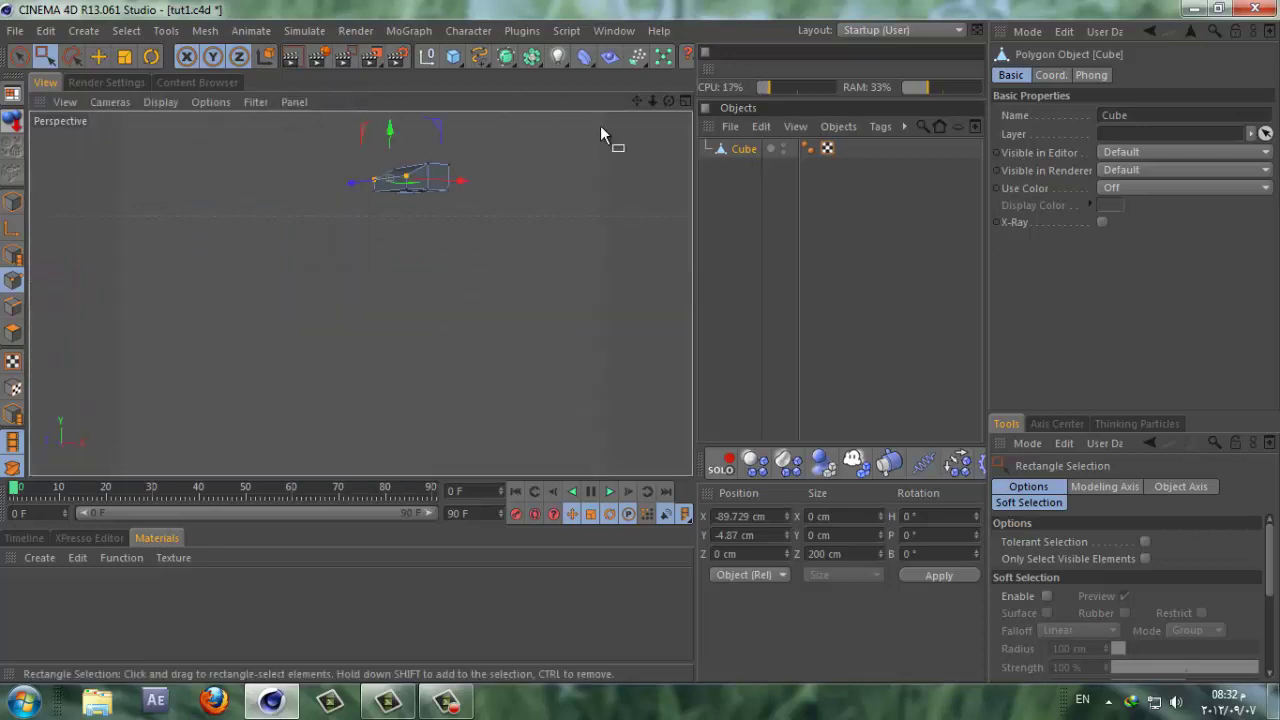
click(13, 333)
mouse_move(656, 96)
mouse_down()
mouse_move(631, 345)
mouse_move(649, 102)
mouse_move(644, 340)
mouse_move(653, 101)
mouse_up()
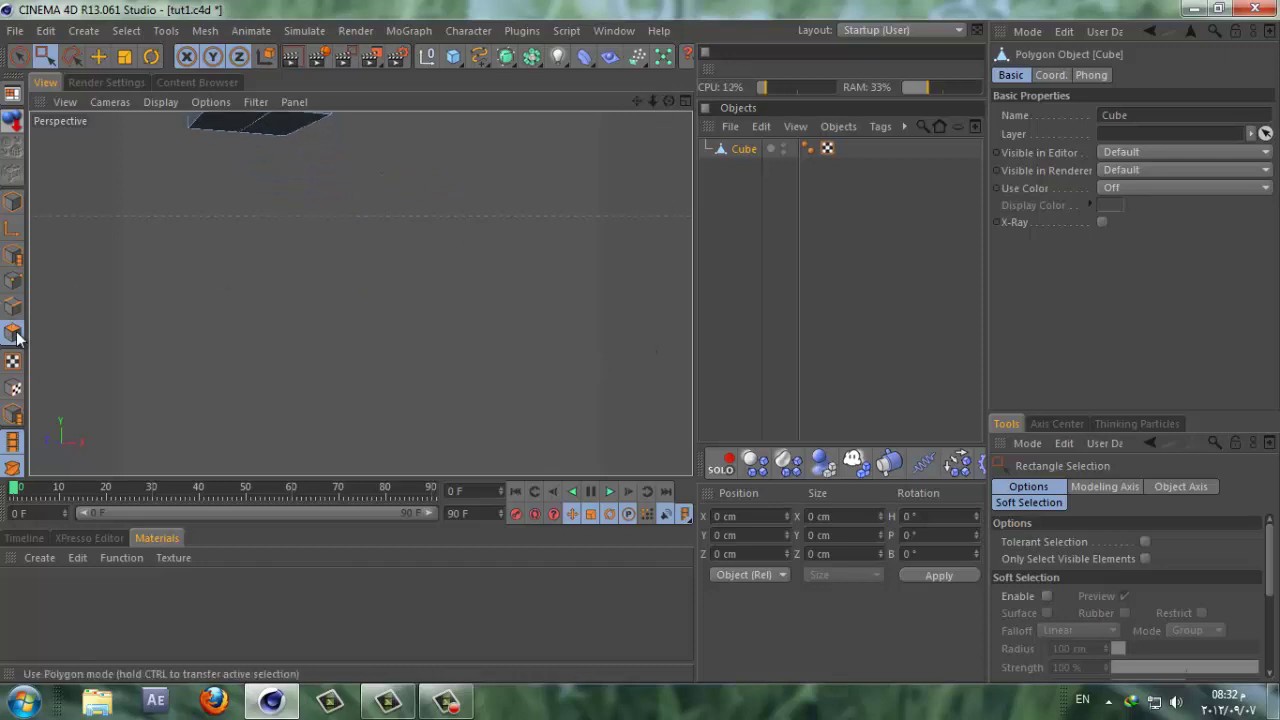
click(19, 56)
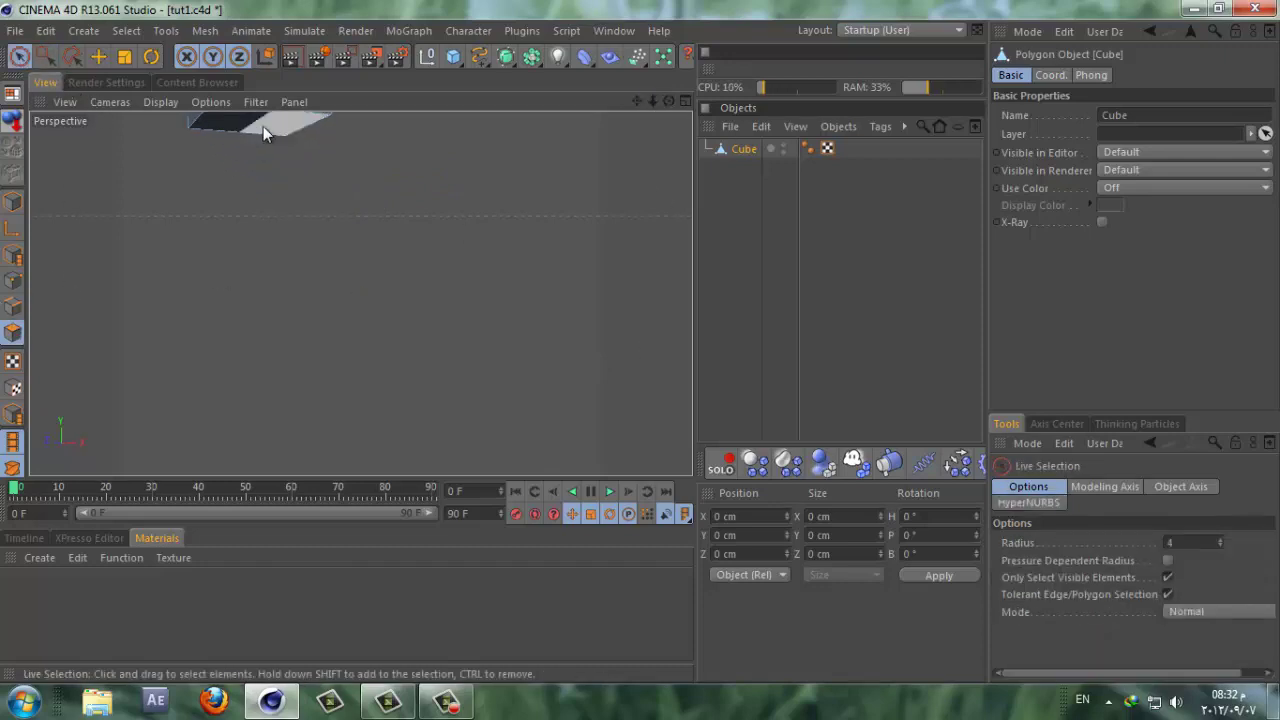
click(263, 126)
mouse_move(640, 99)
mouse_down()
mouse_move(640, 349)
mouse_move(645, 101)
mouse_up()
click(686, 101)
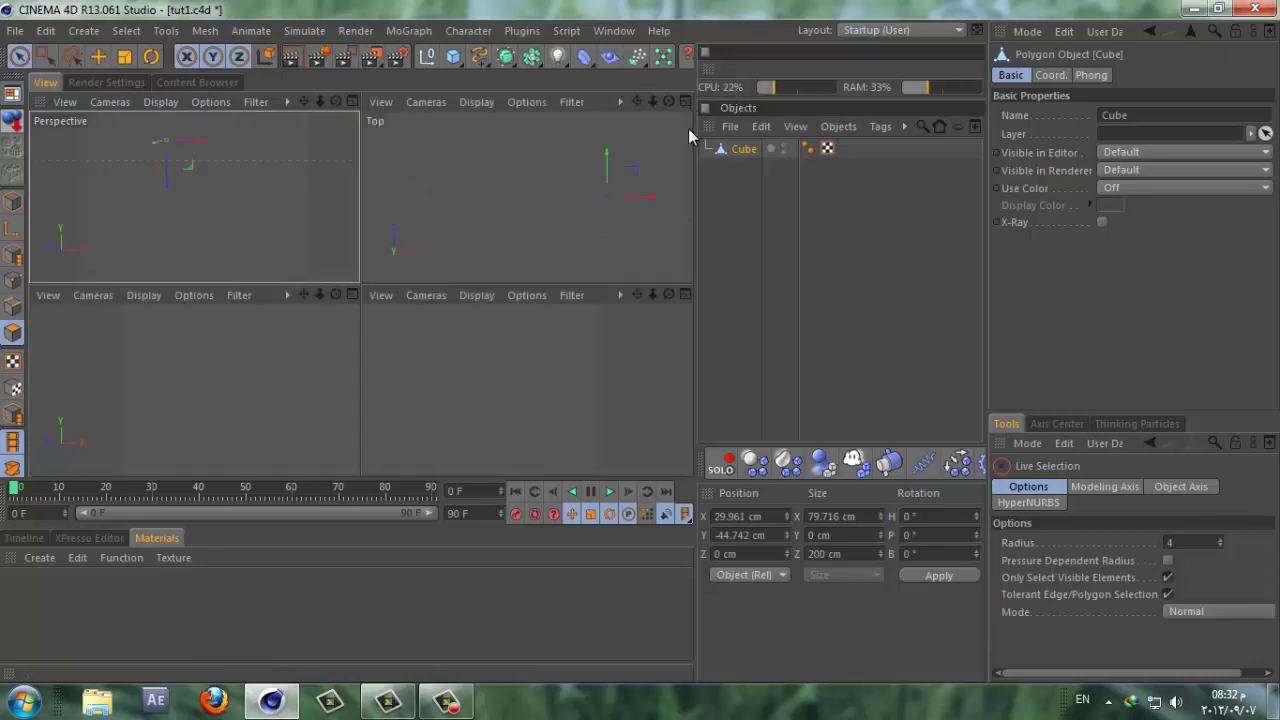
click(685, 295)
drag(667, 107, 638, 341)
drag(640, 100, 641, 342)
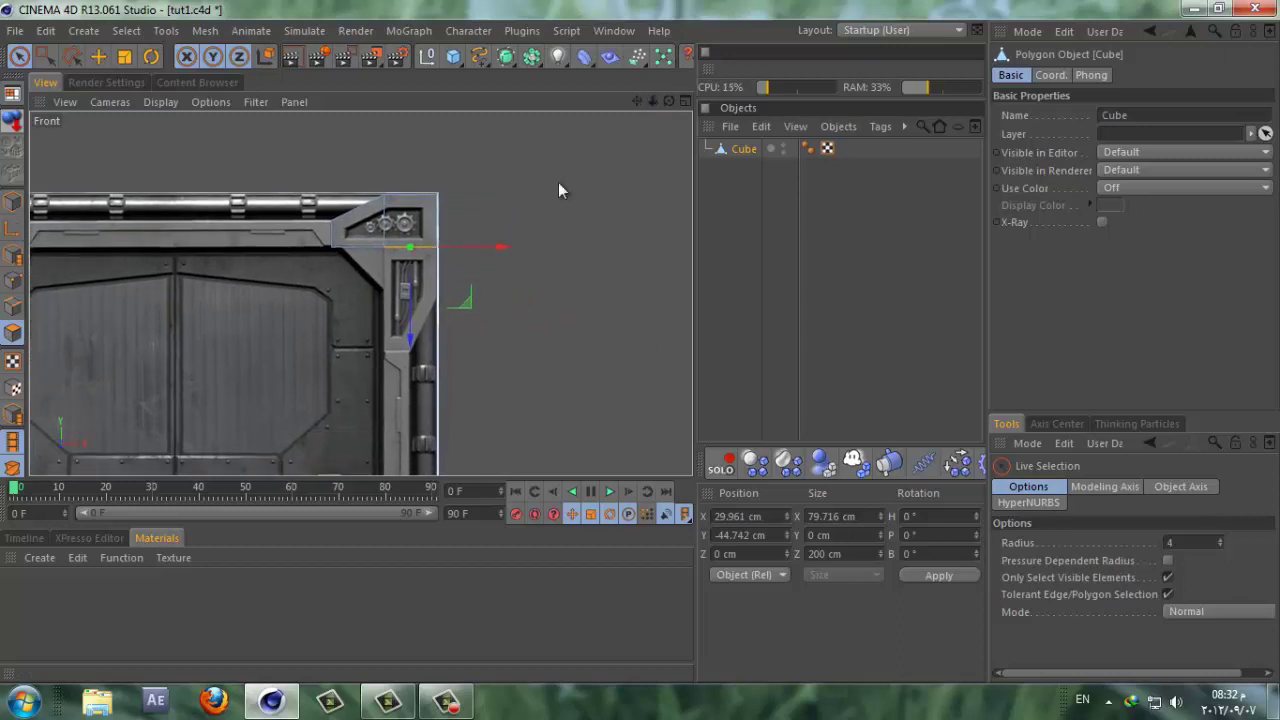
Step: Try extruding the selected bottom polygon downward along the bracket's vertical part, and undo the extrusion
right_click(277, 232)
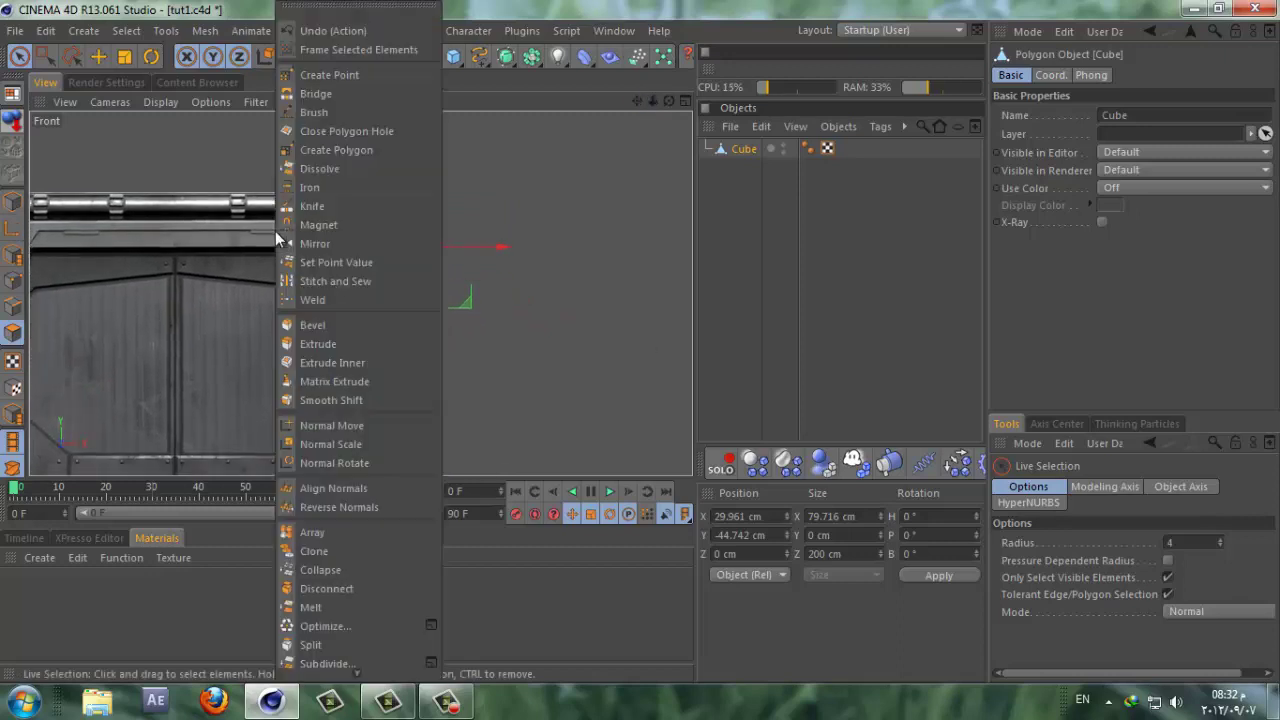
click(349, 344)
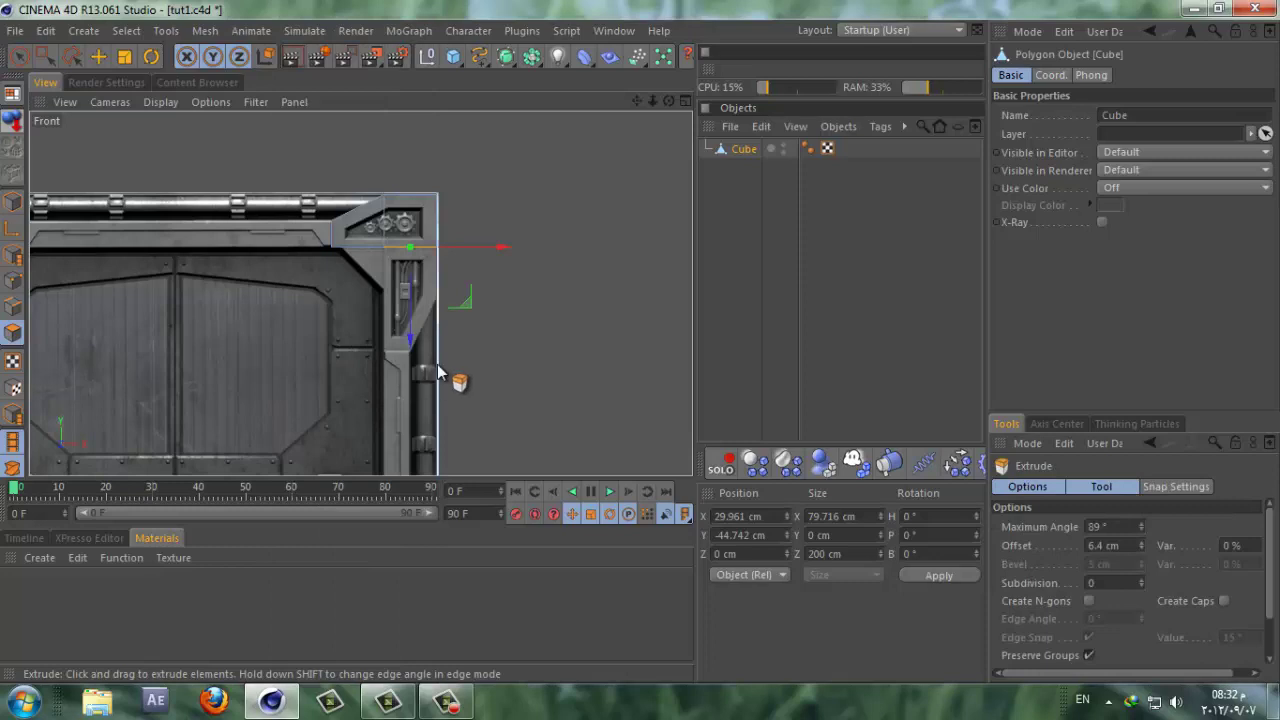
drag(642, 342, 640, 342)
click(45, 31)
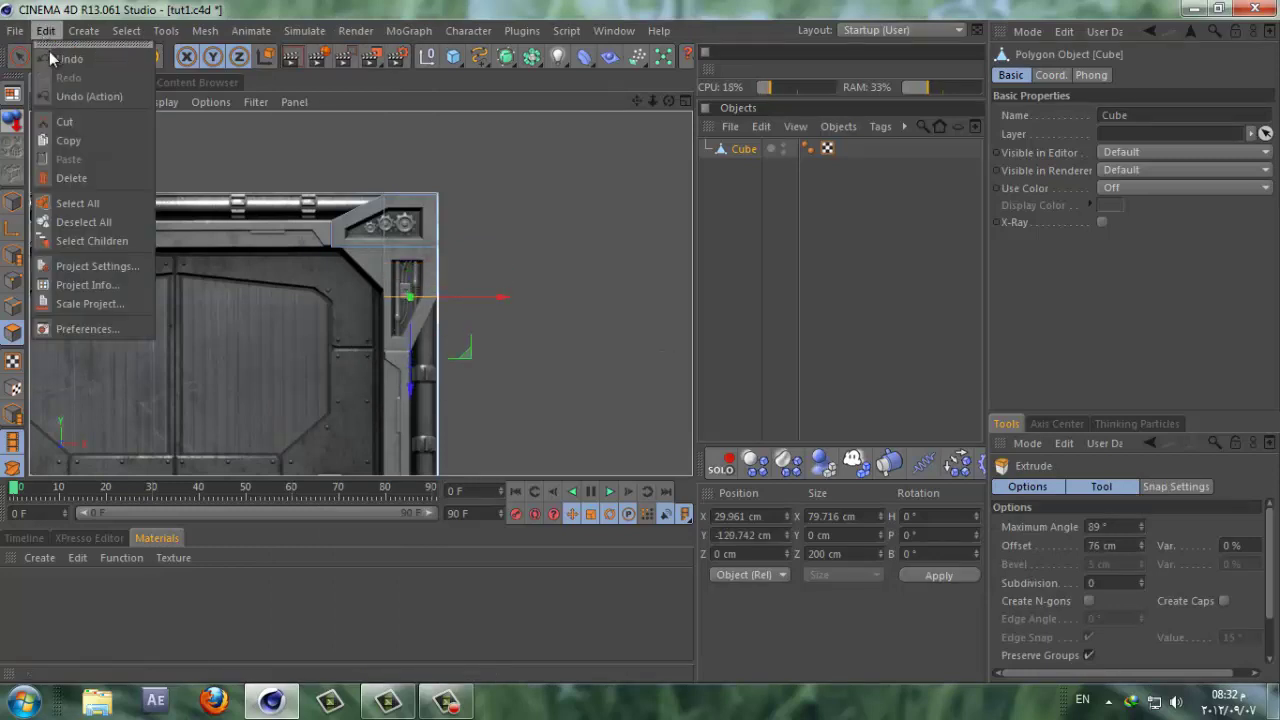
click(52, 59)
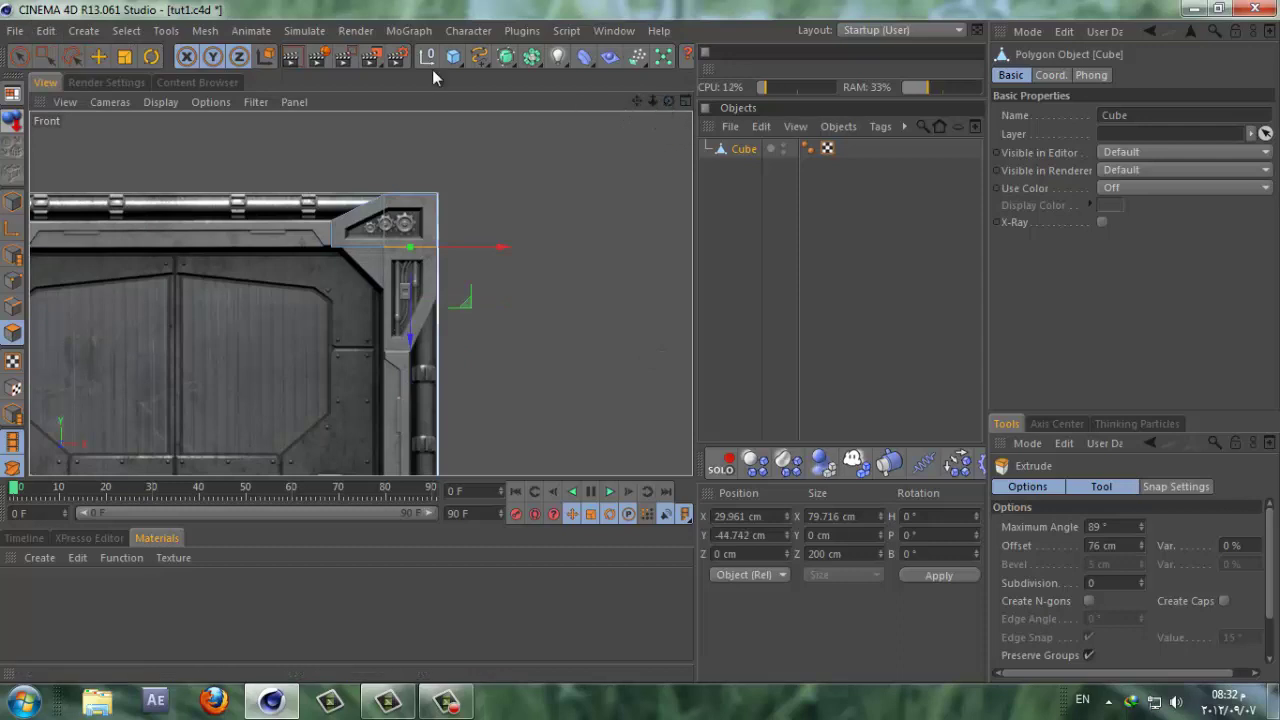
Step: Detach the Edit commands as a floating palette and extrude the selected bottom polygon downward in two sections, the second 77.7 cm
click(47, 31)
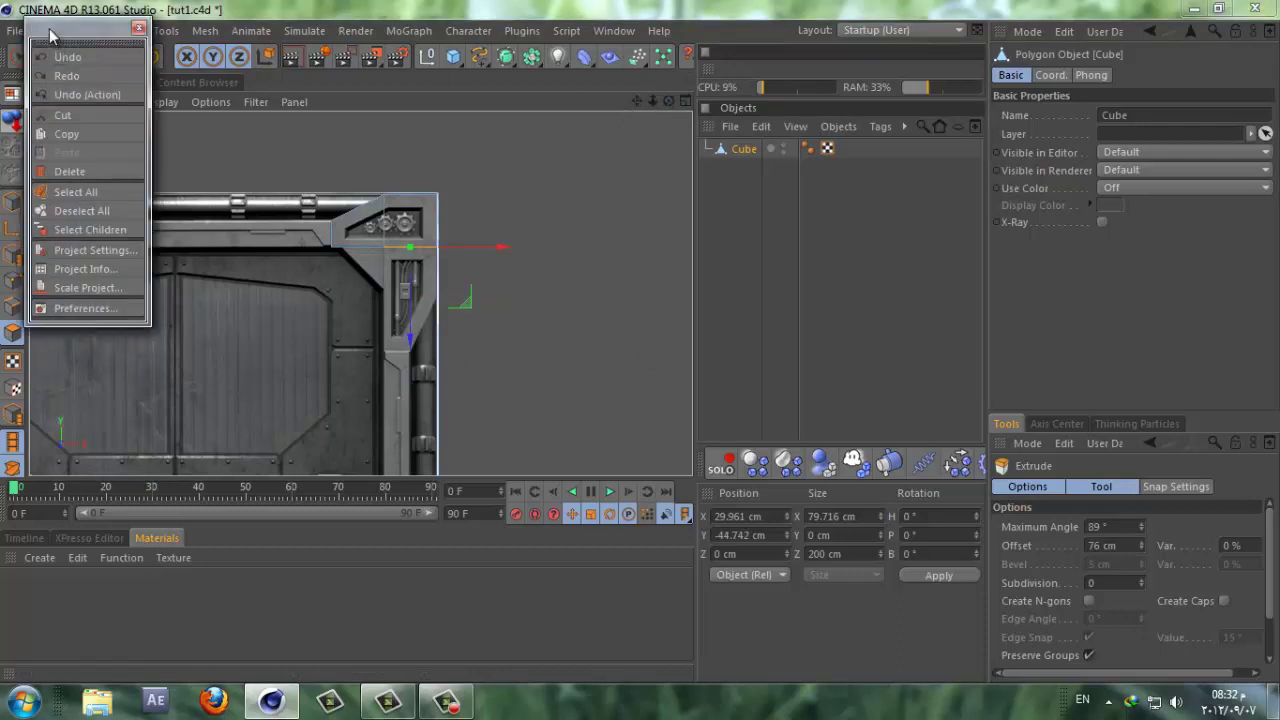
drag(55, 45, 900, 407)
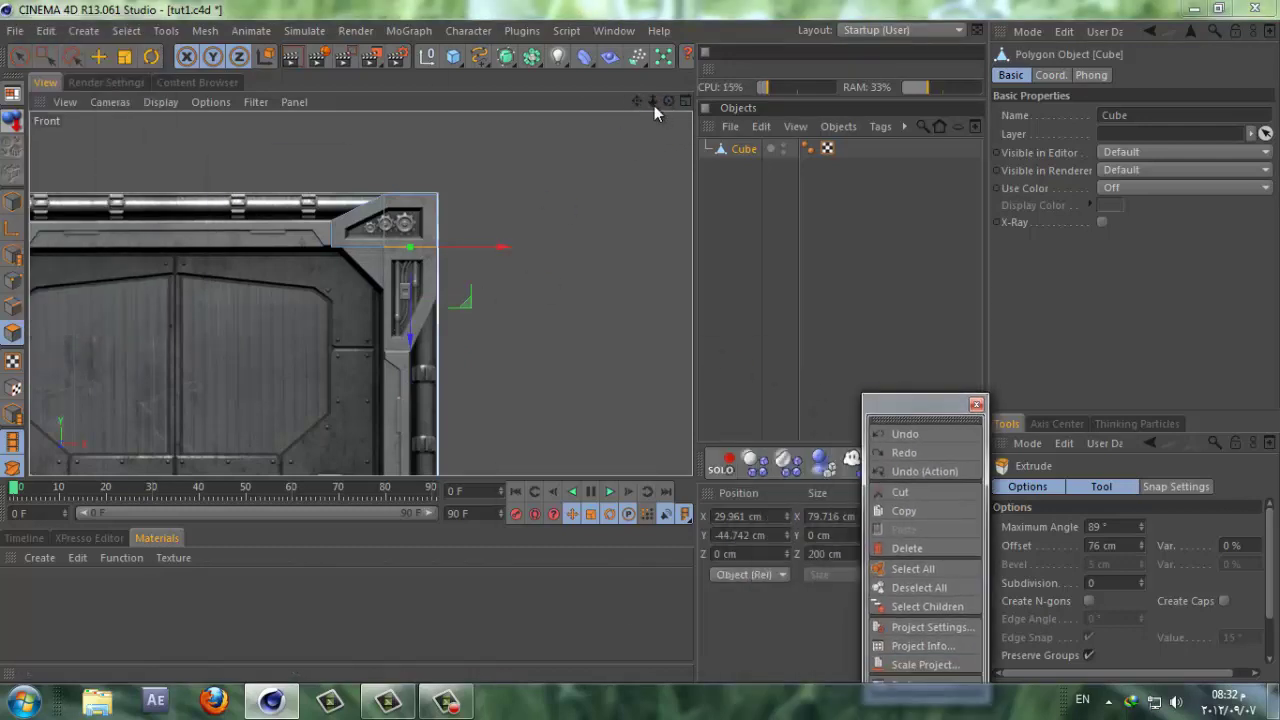
drag(652, 101, 640, 341)
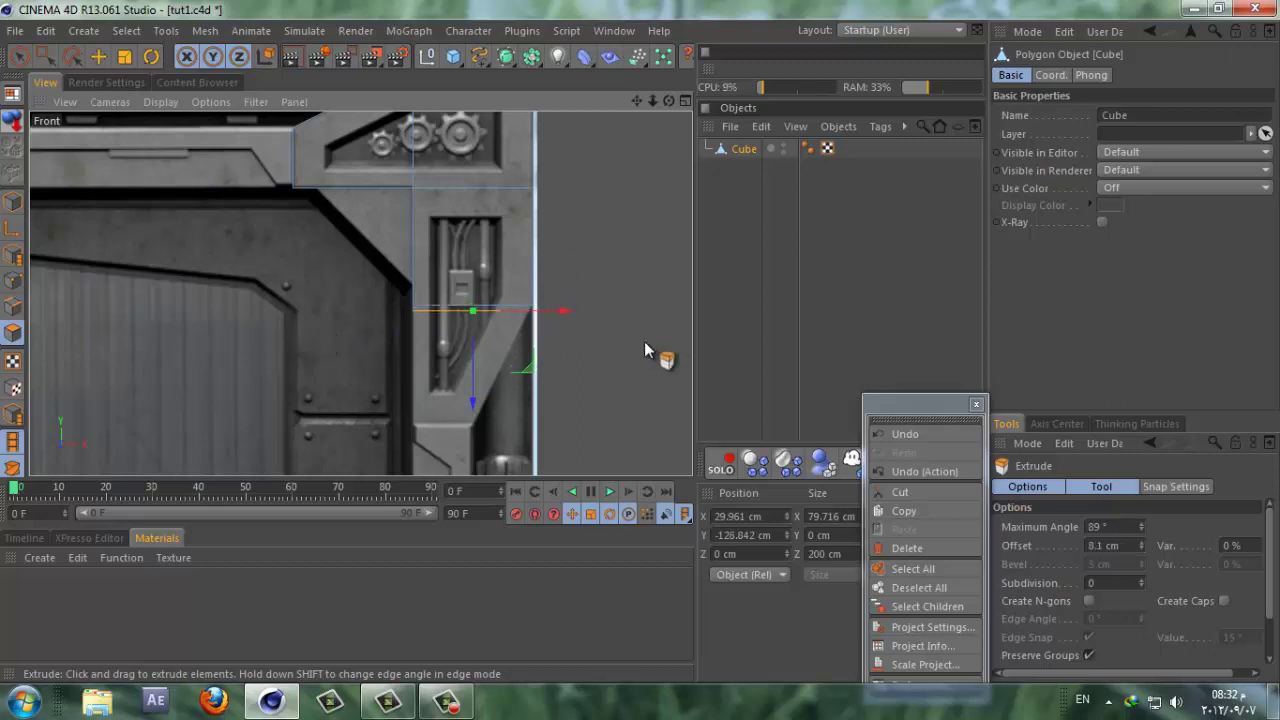
drag(644, 341, 641, 344)
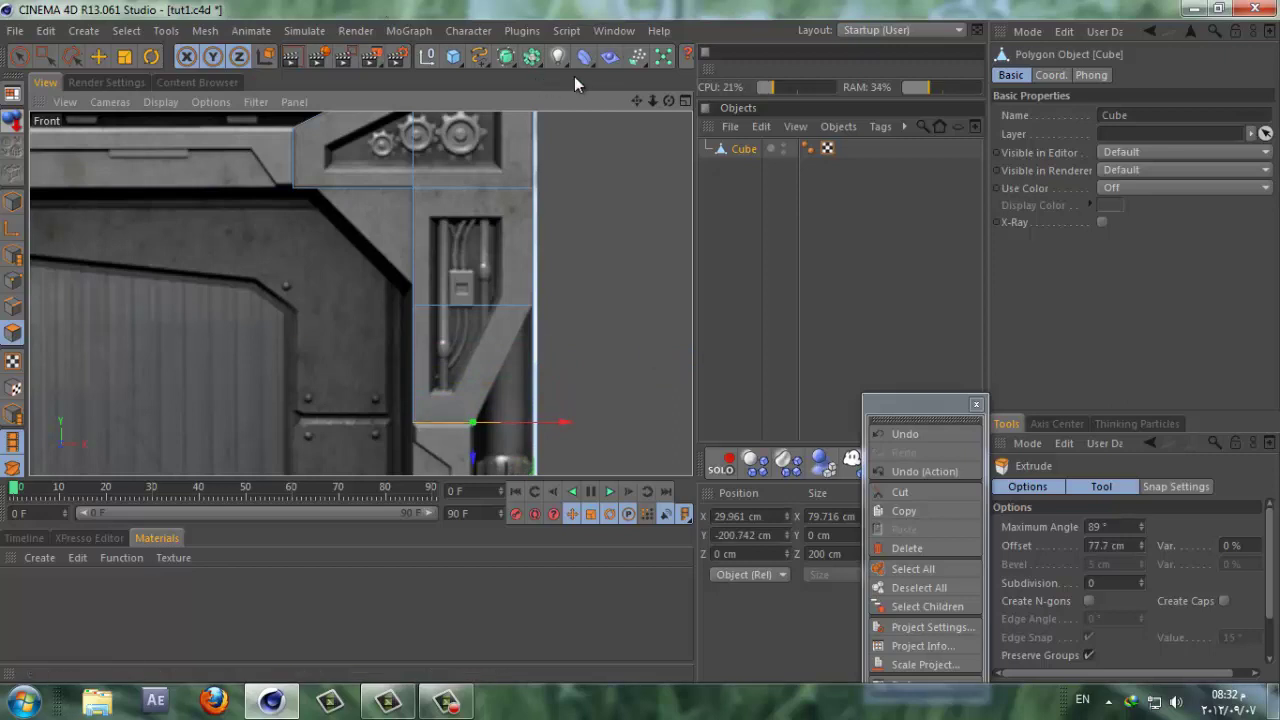
Step: Try moving the cube's lower-right points up and inward to about X 50.5 cm, Y -168.3 cm, and undo the moves
drag(635, 101, 556, 76)
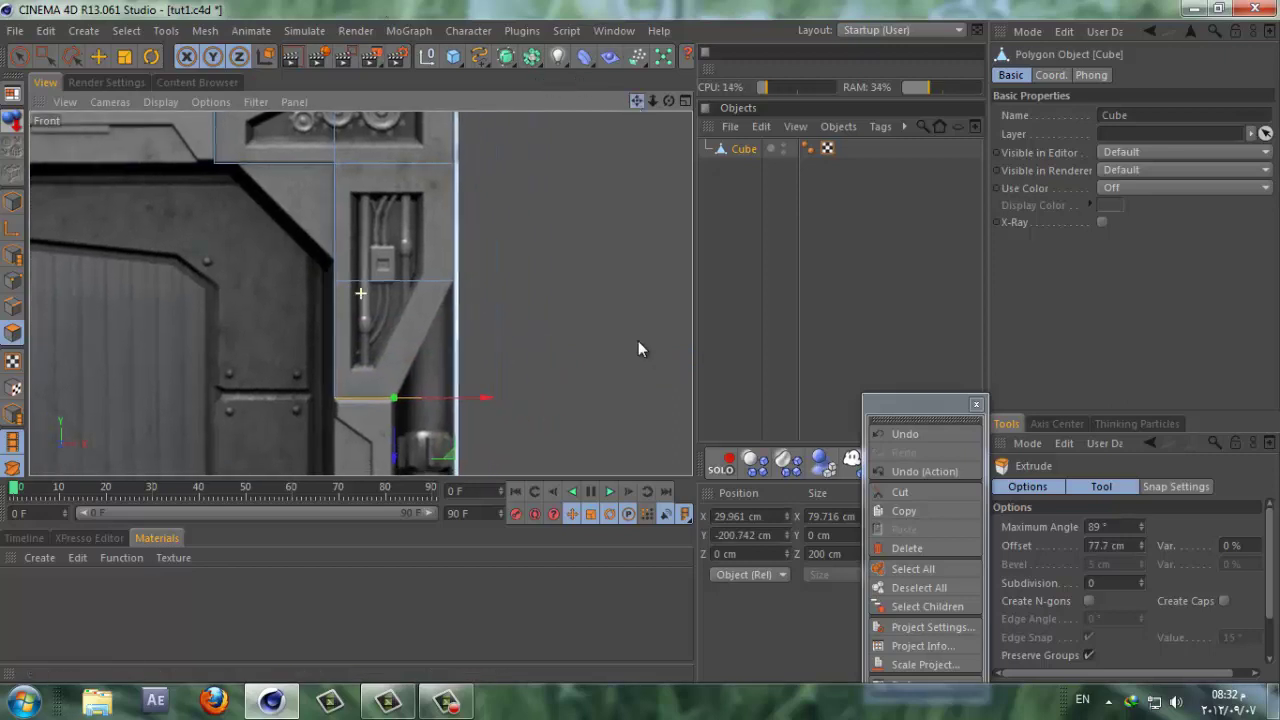
click(7, 285)
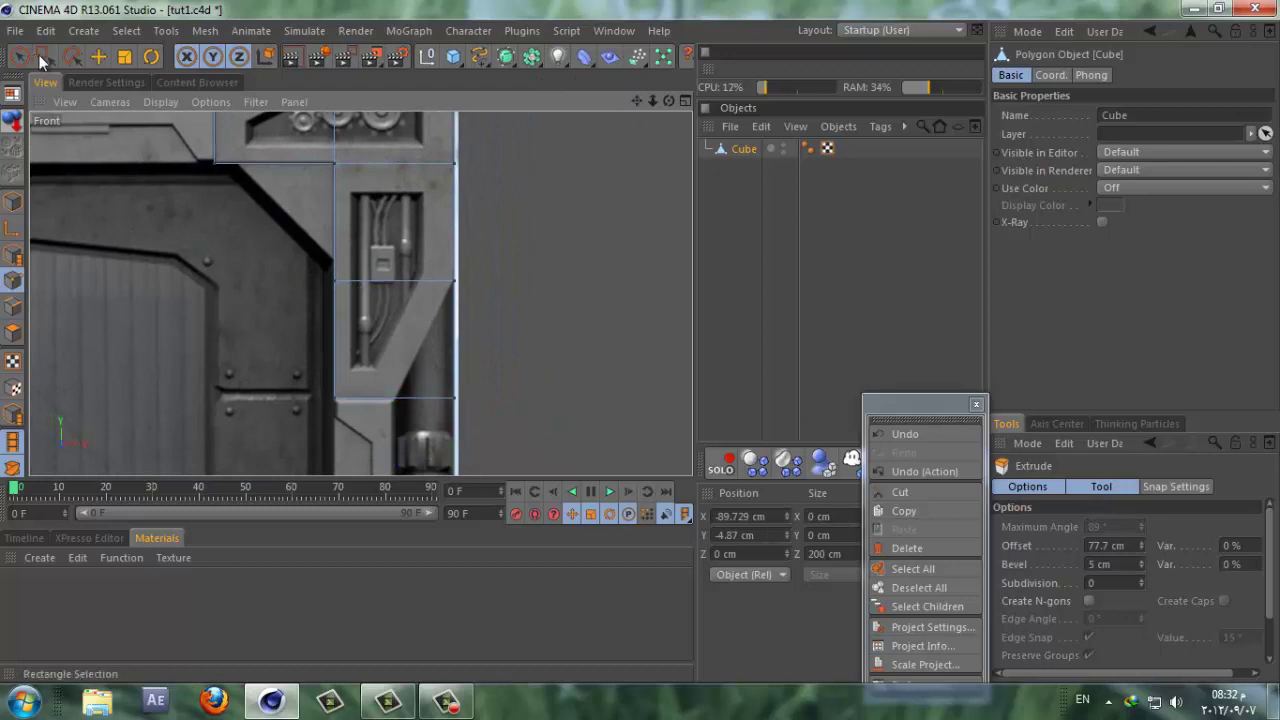
click(39, 55)
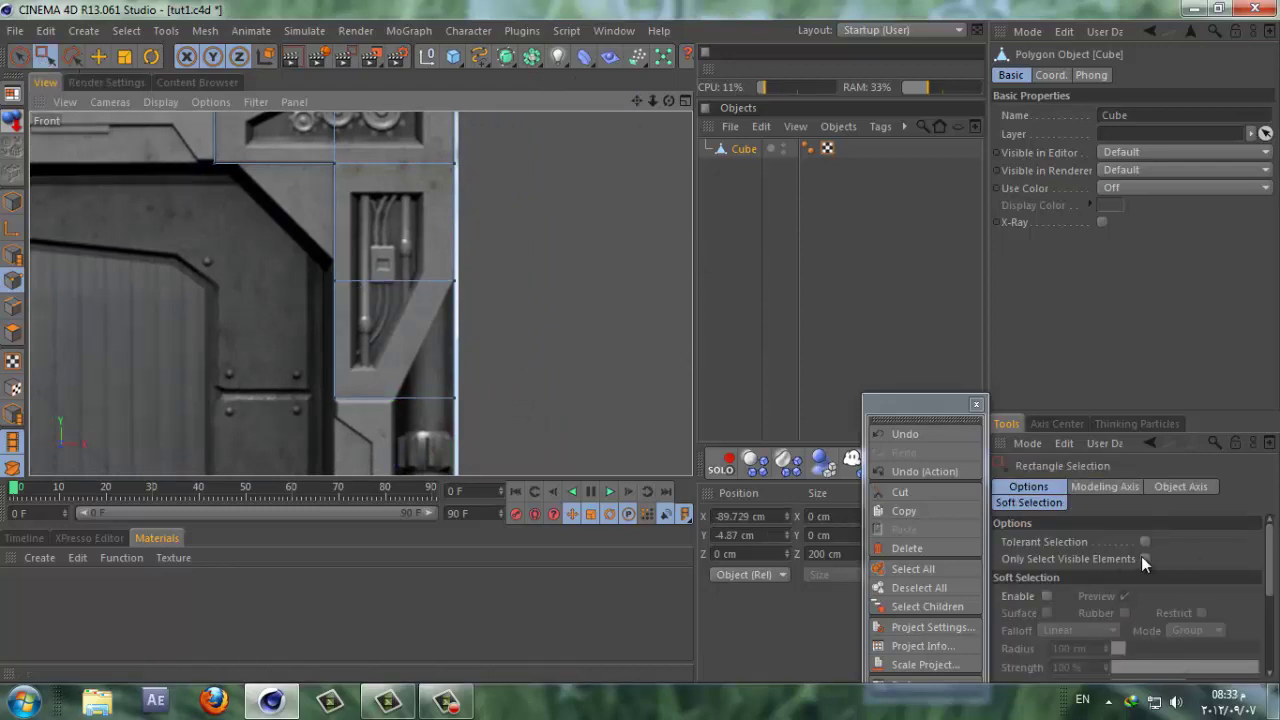
drag(497, 431, 436, 298)
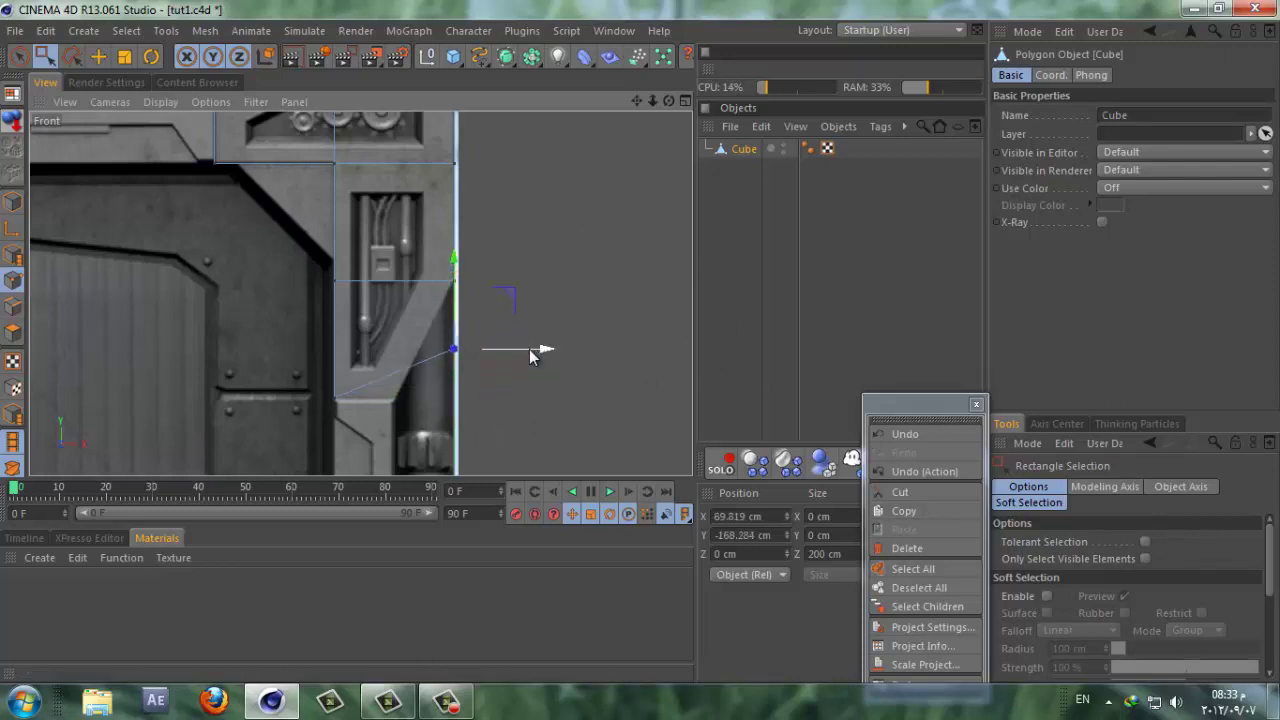
drag(531, 357, 504, 355)
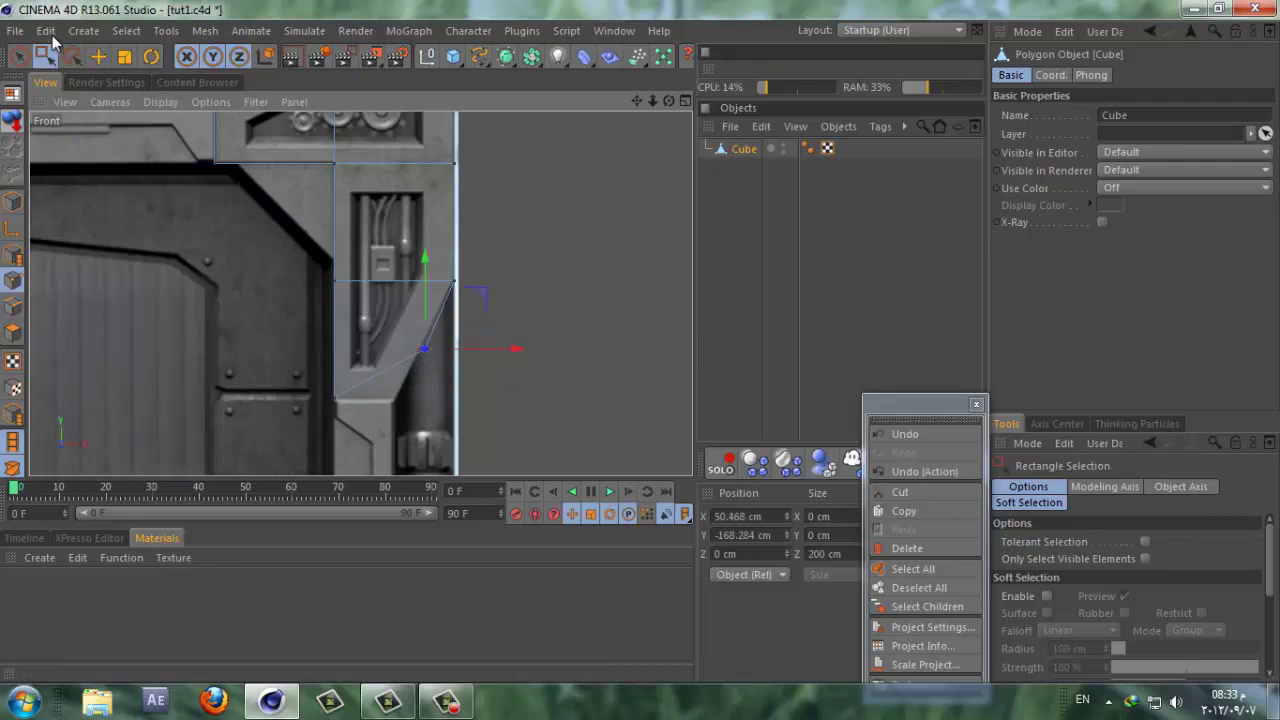
click(46, 31)
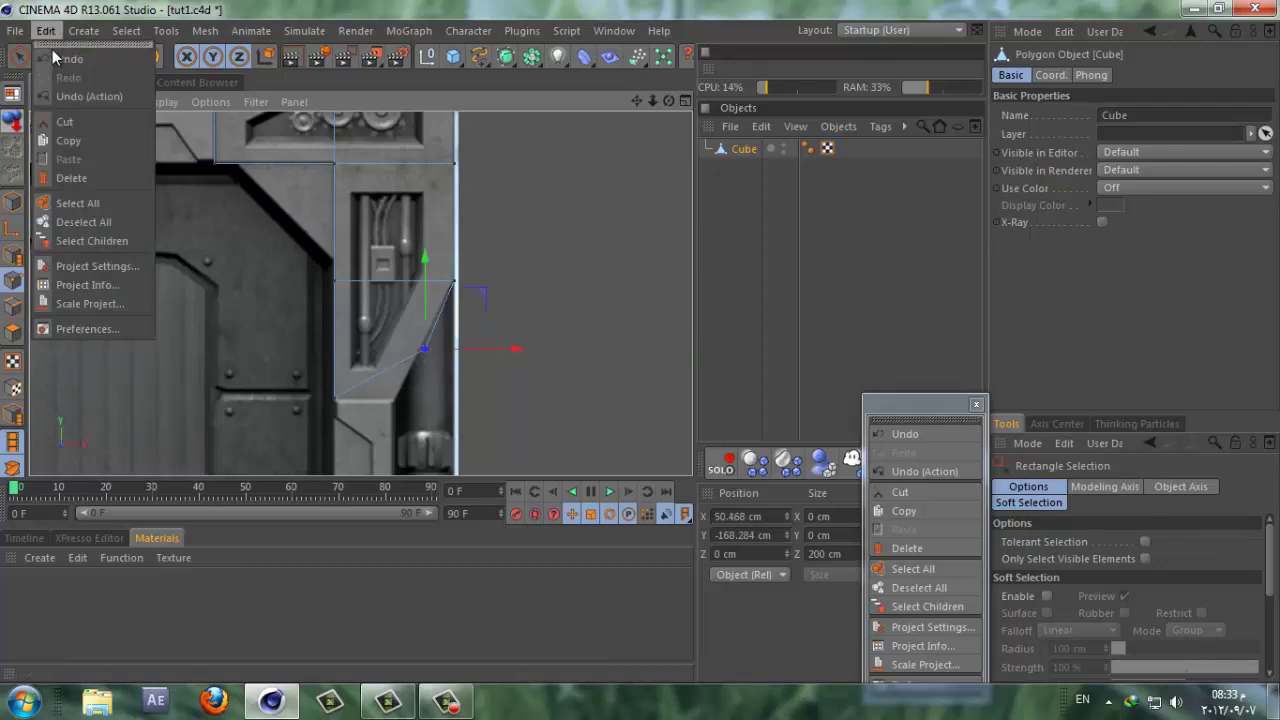
click(910, 436)
click(910, 436)
click(910, 436)
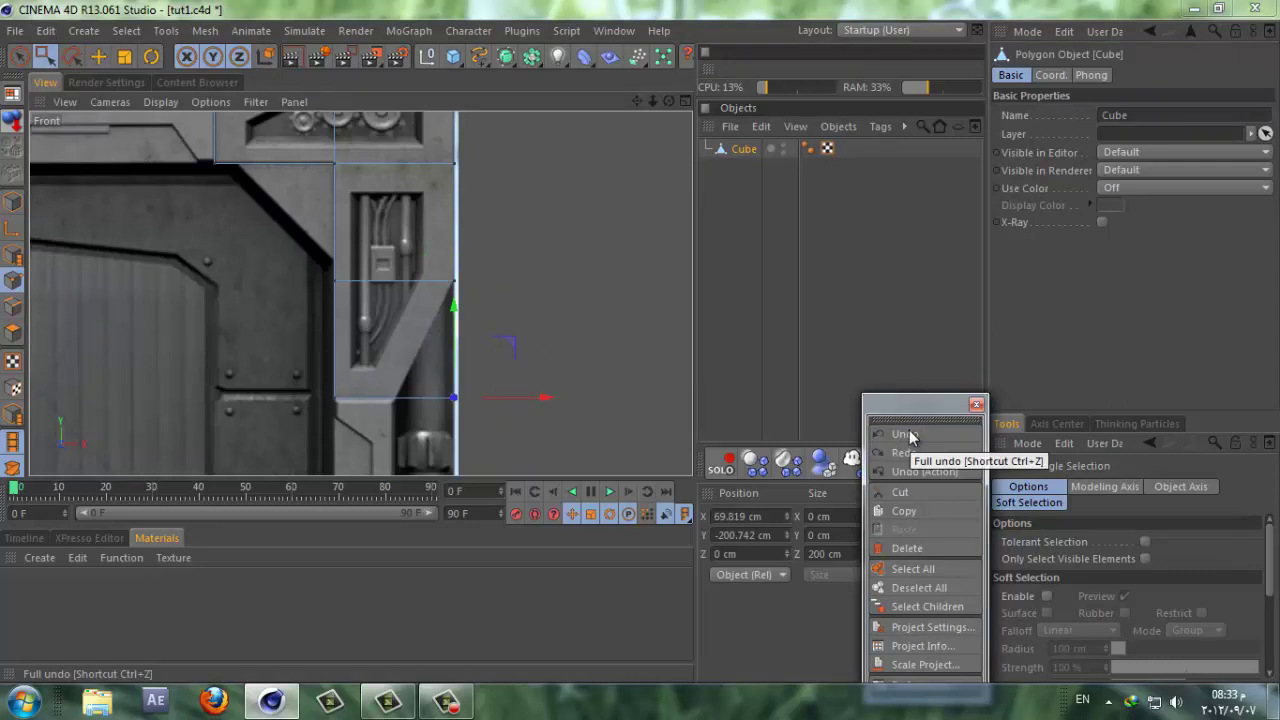
right_click(233, 252)
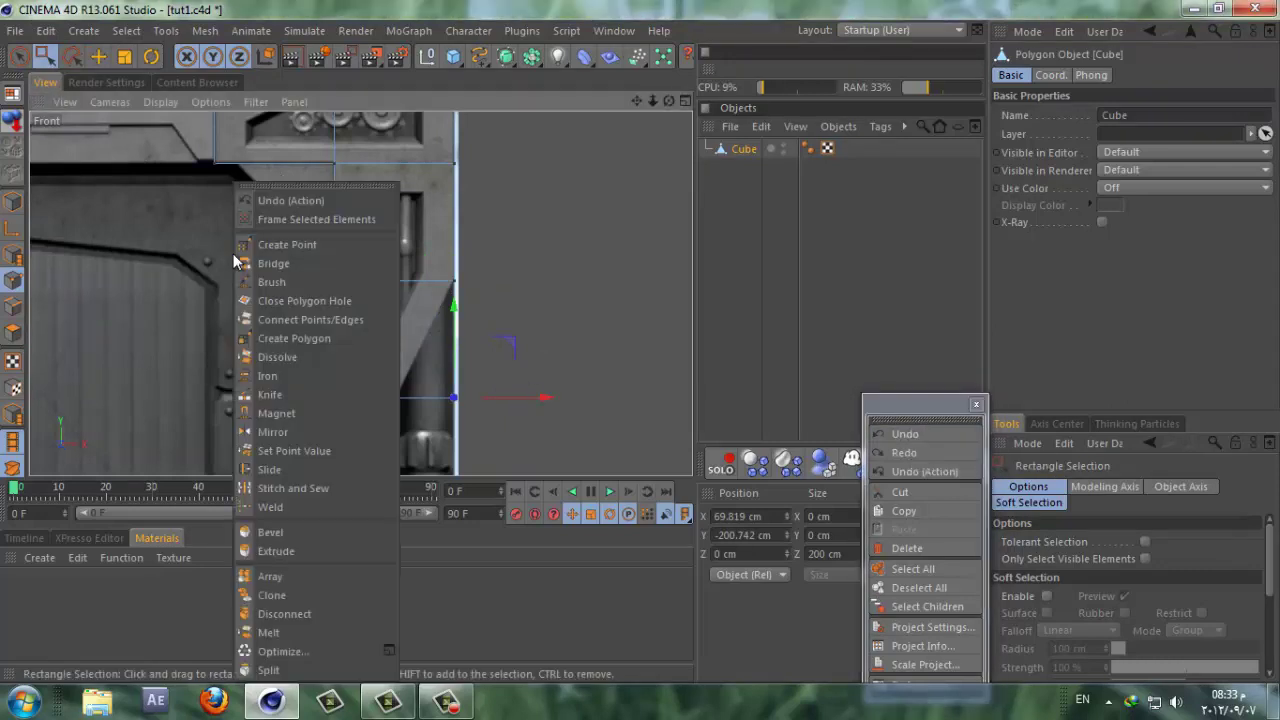
click(278, 396)
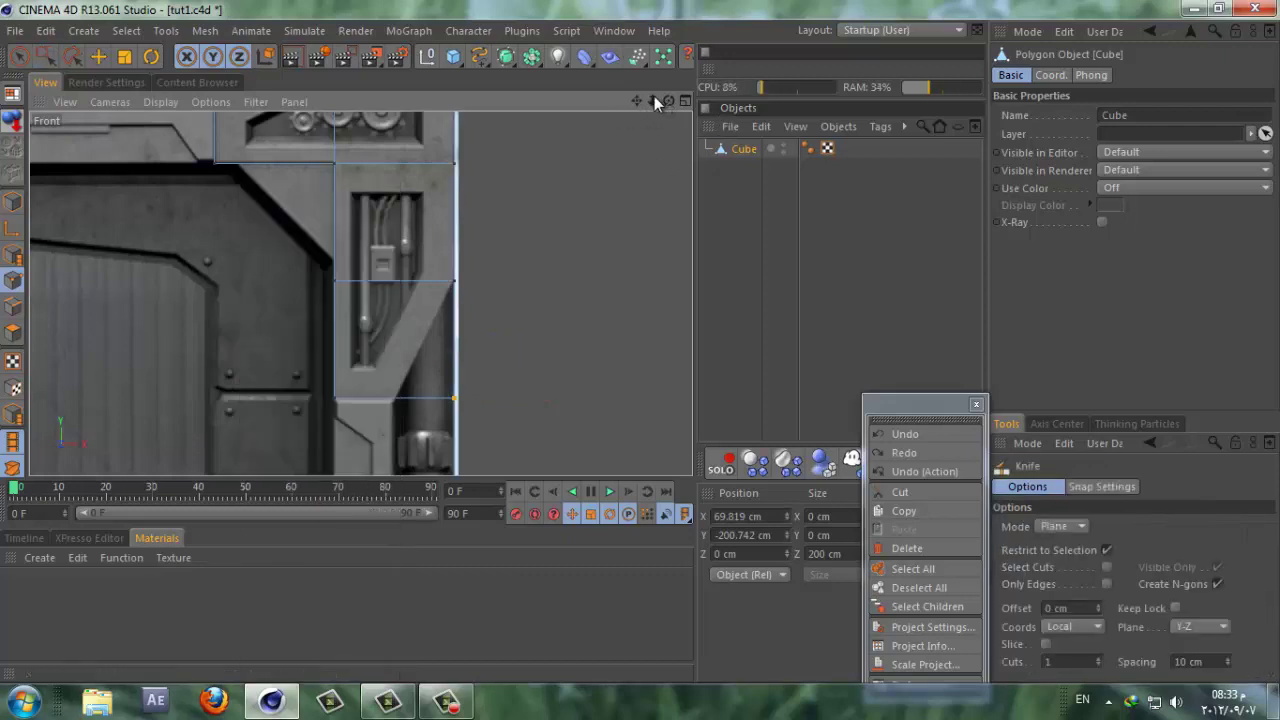
drag(654, 96, 417, 157)
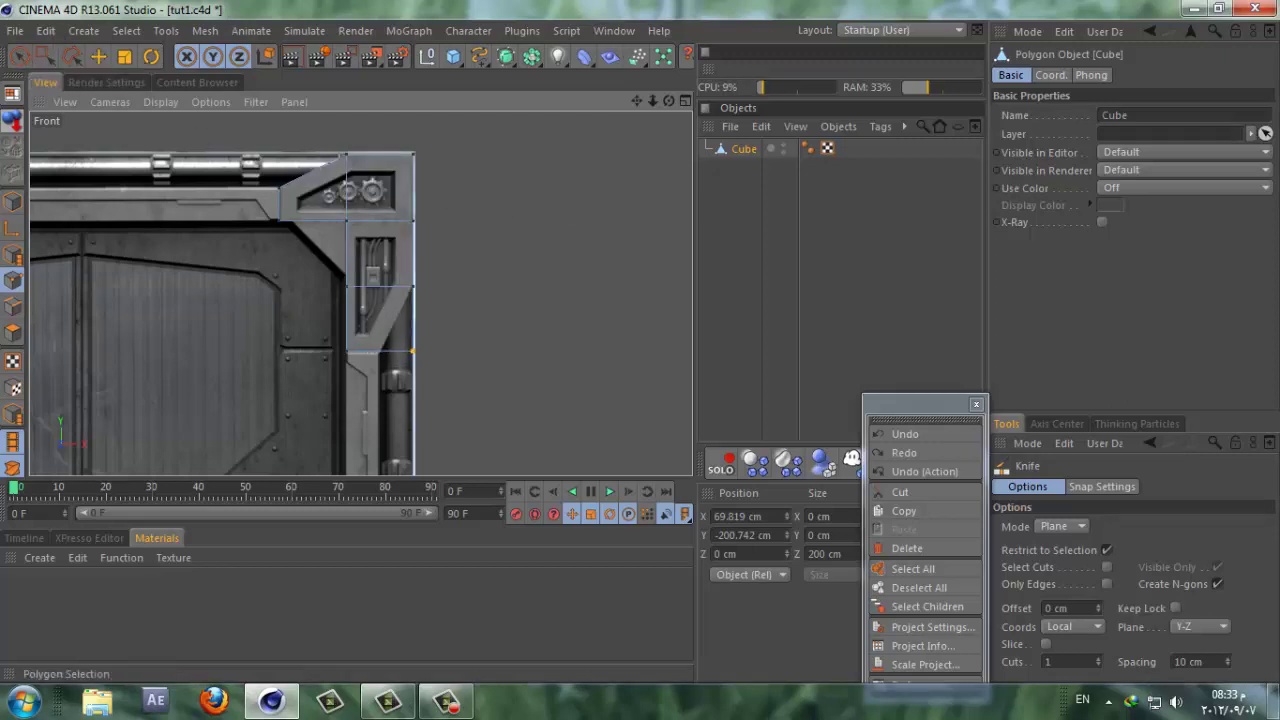
Step: Clear the point selection and make a vertical Knife cut in Plane mode, aligned with the bracket's lower-right corner
click(20, 57)
click(530, 243)
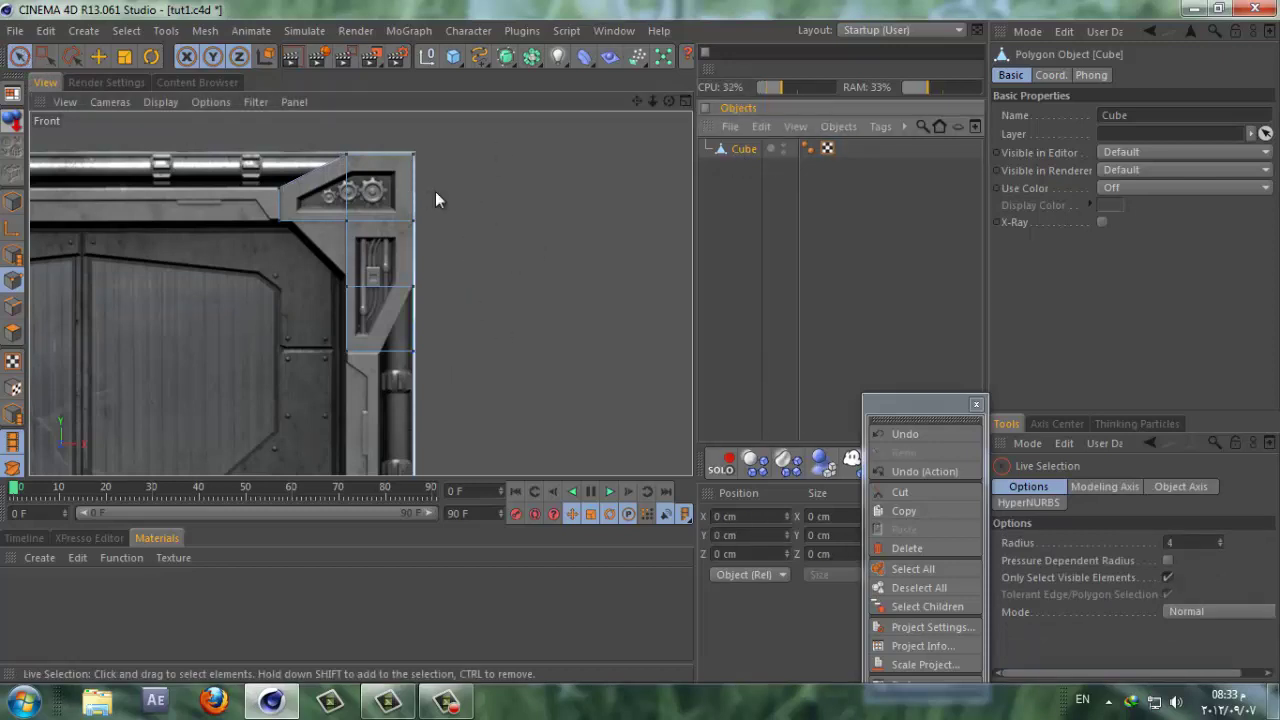
right_click(508, 202)
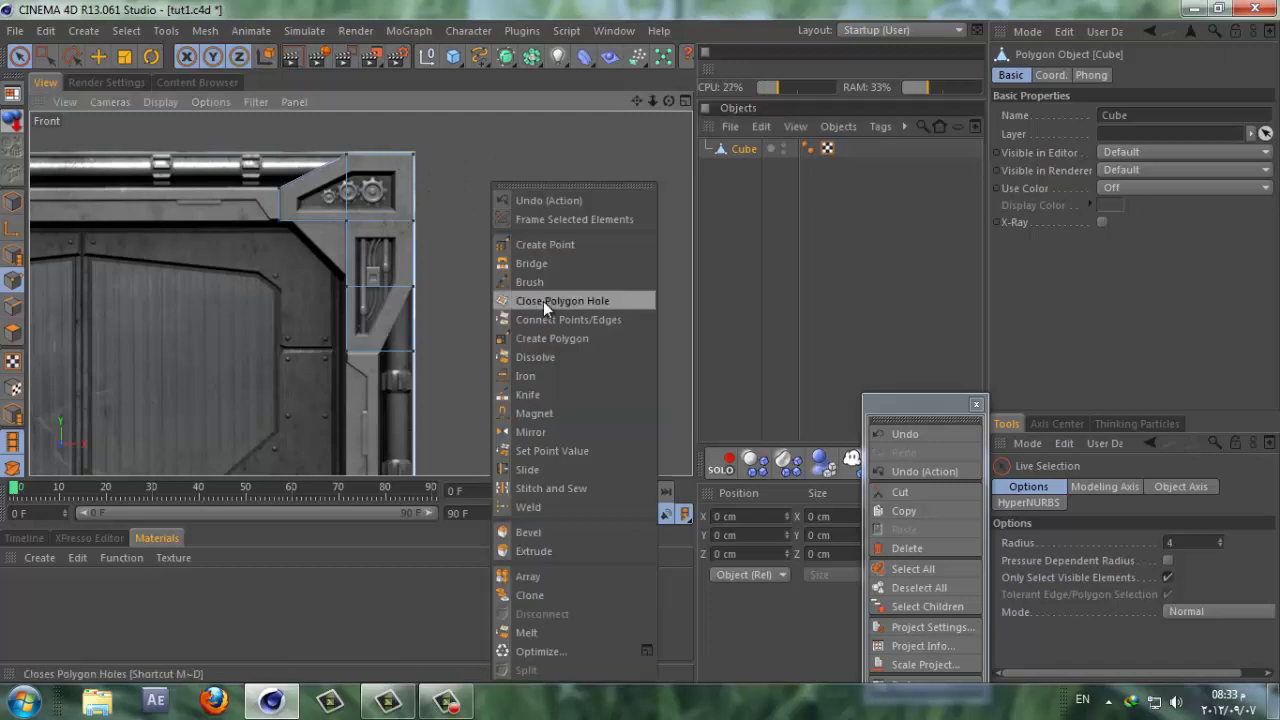
click(524, 380)
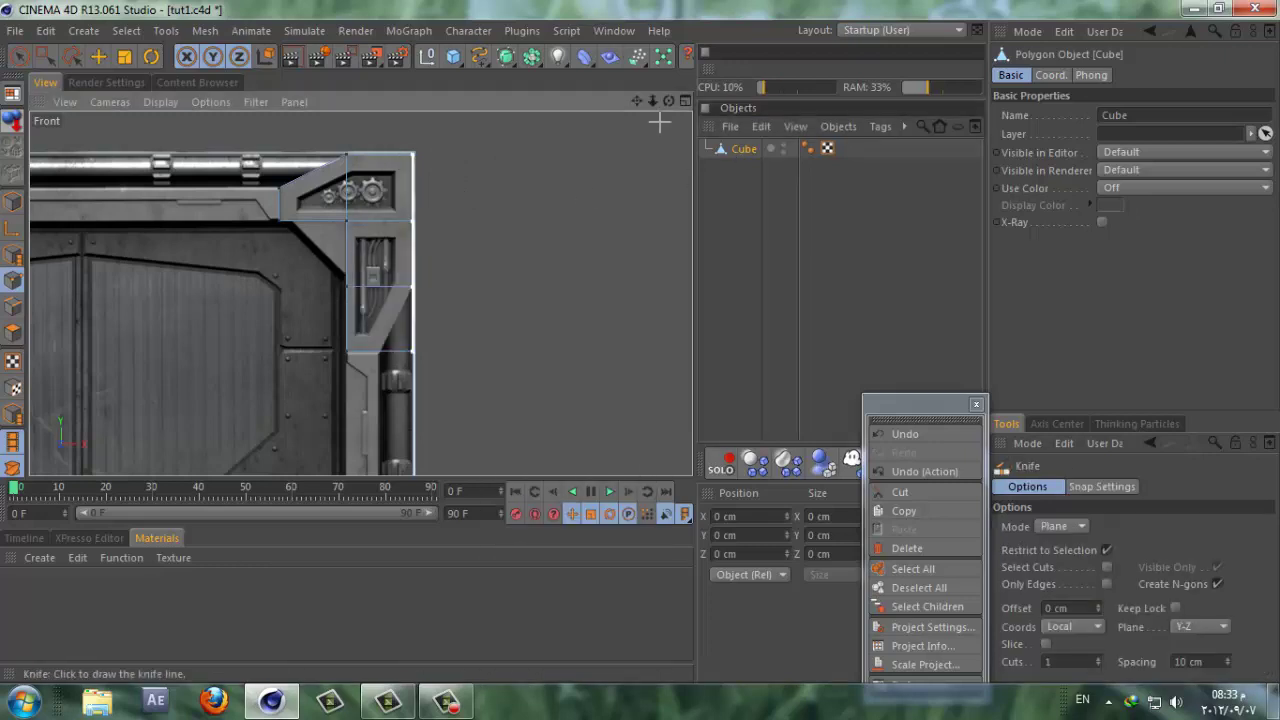
drag(654, 100, 640, 341)
drag(651, 99, 640, 349)
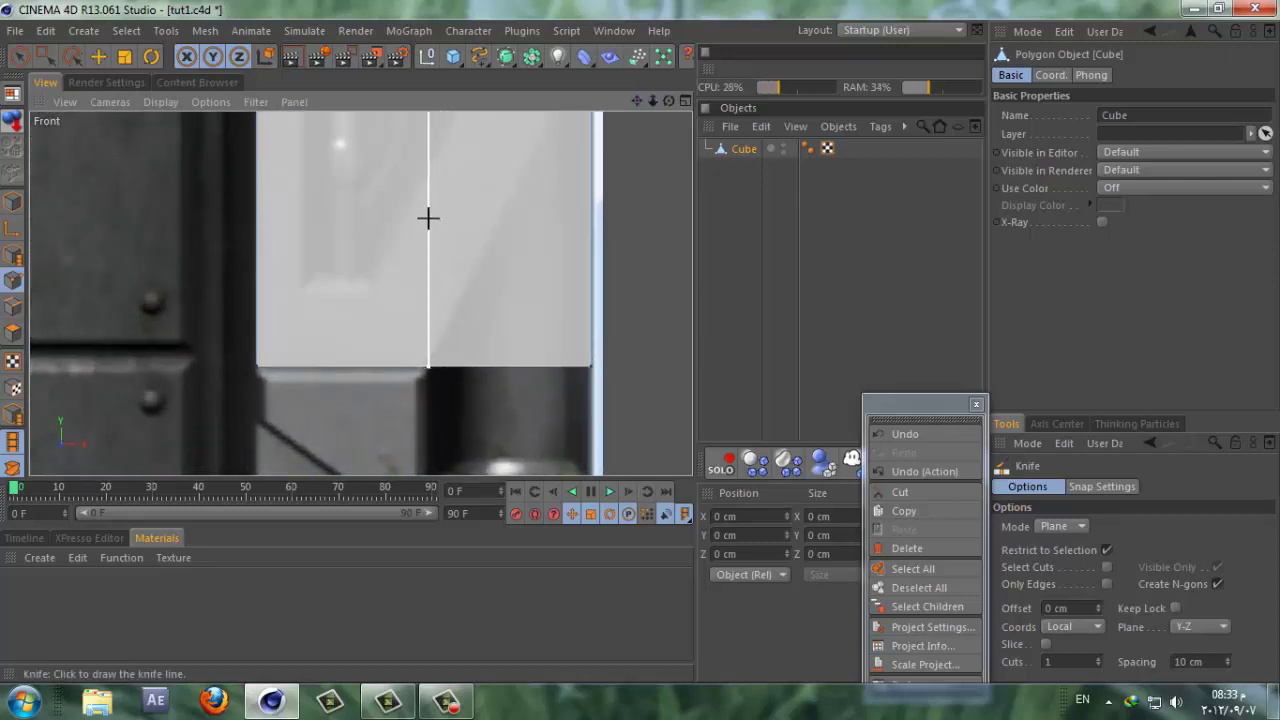
click(428, 218)
Step: Select the cube's lower-right points with Rectangle Selection and move them onto the bracket's slanted edge, at about X 41.1 cm, Y -180.4 cm
drag(652, 100, 639, 342)
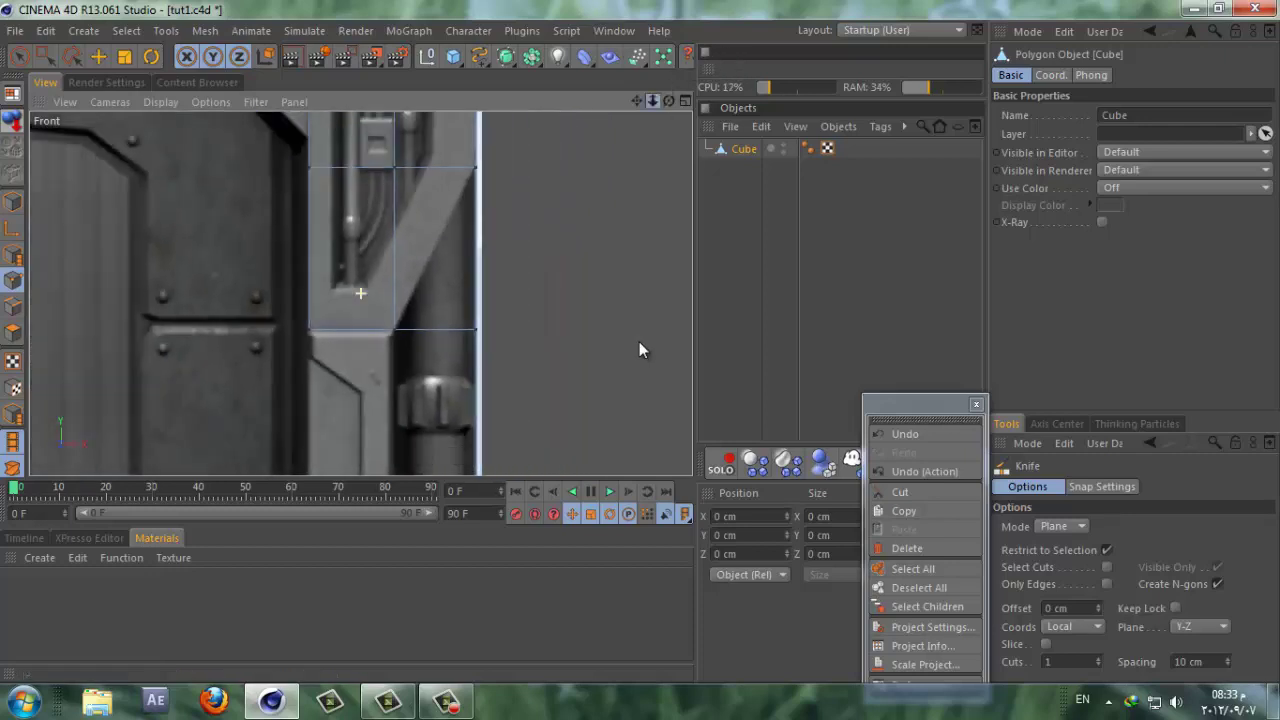
scroll(639, 349, down, 2)
click(40, 56)
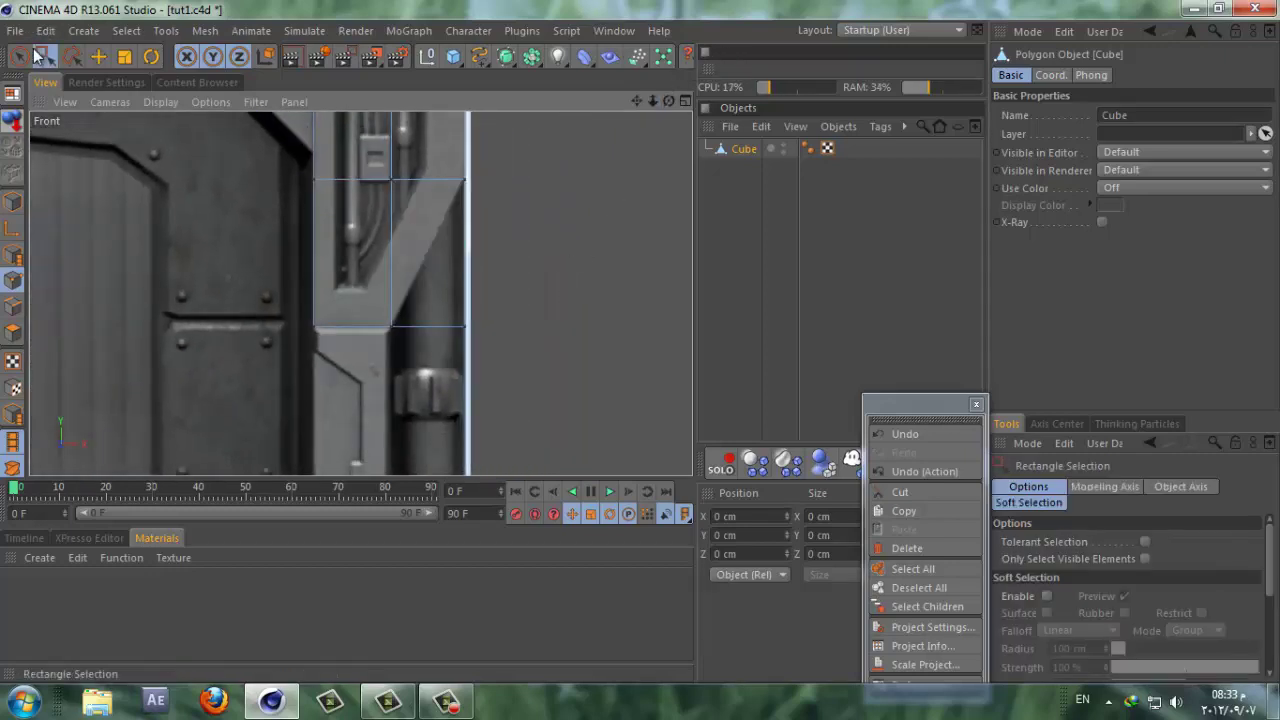
drag(518, 365, 428, 286)
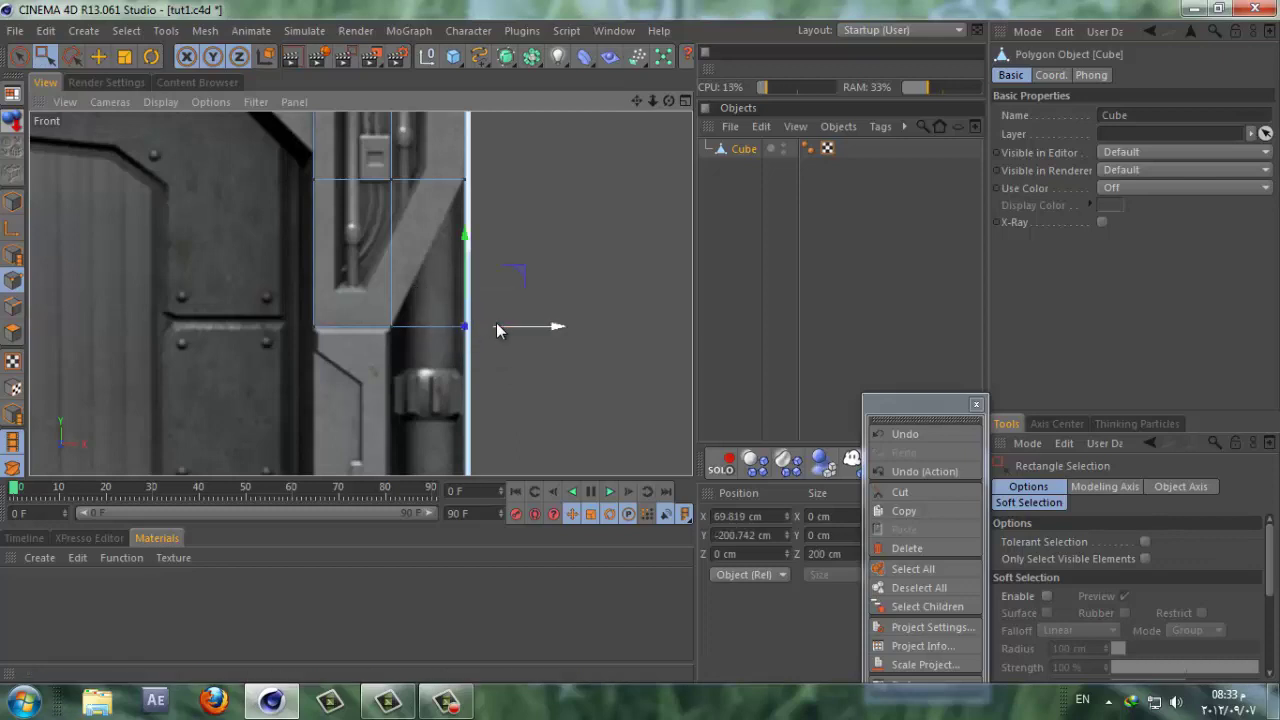
drag(496, 322, 417, 255)
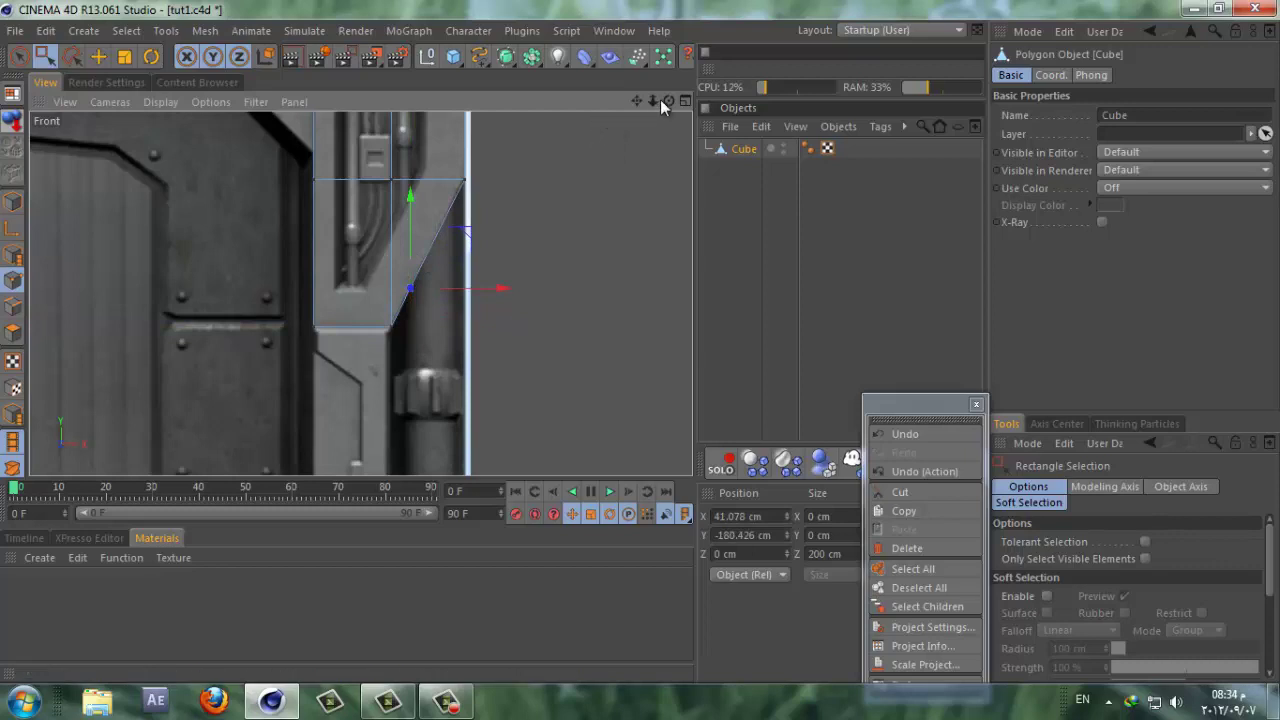
Step: In the Perspective view, shift the selected lower-right points to about X 49.9 cm, Y -164.2 cm to straighten the slanted side
click(685, 101)
click(343, 98)
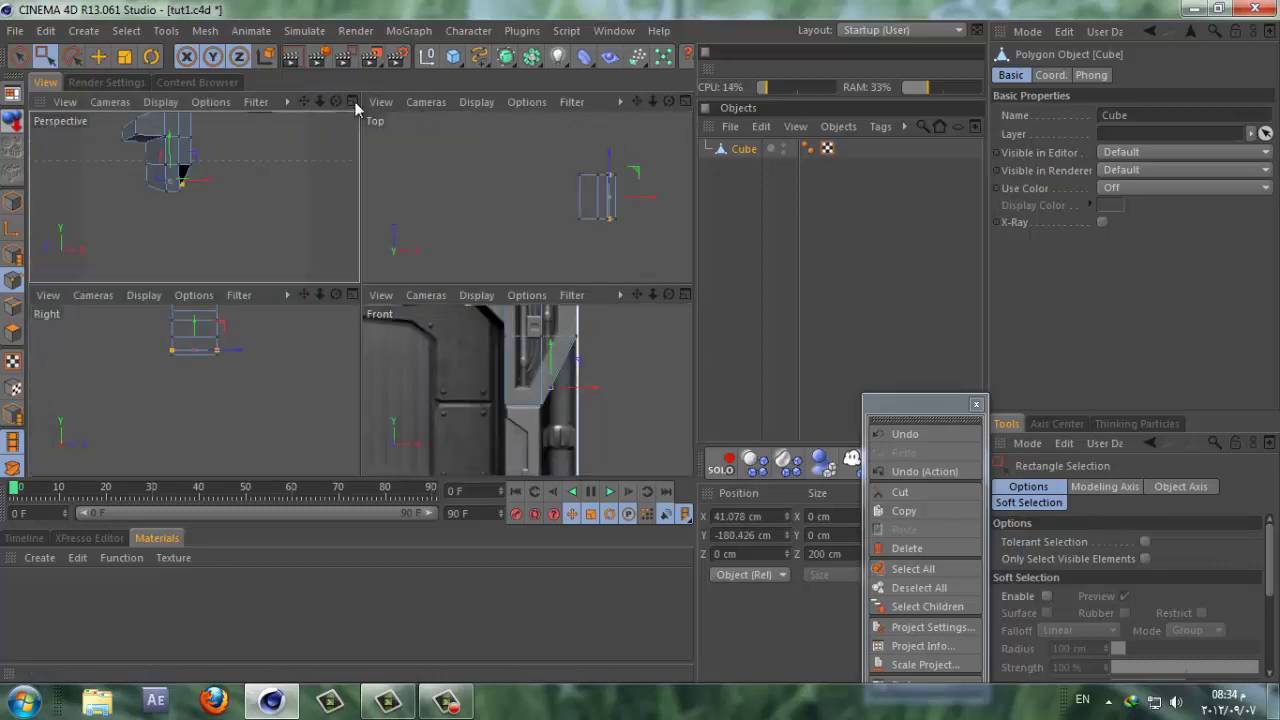
mouse_move(669, 101)
mouse_down()
mouse_move(641, 341)
mouse_move(668, 106)
mouse_up()
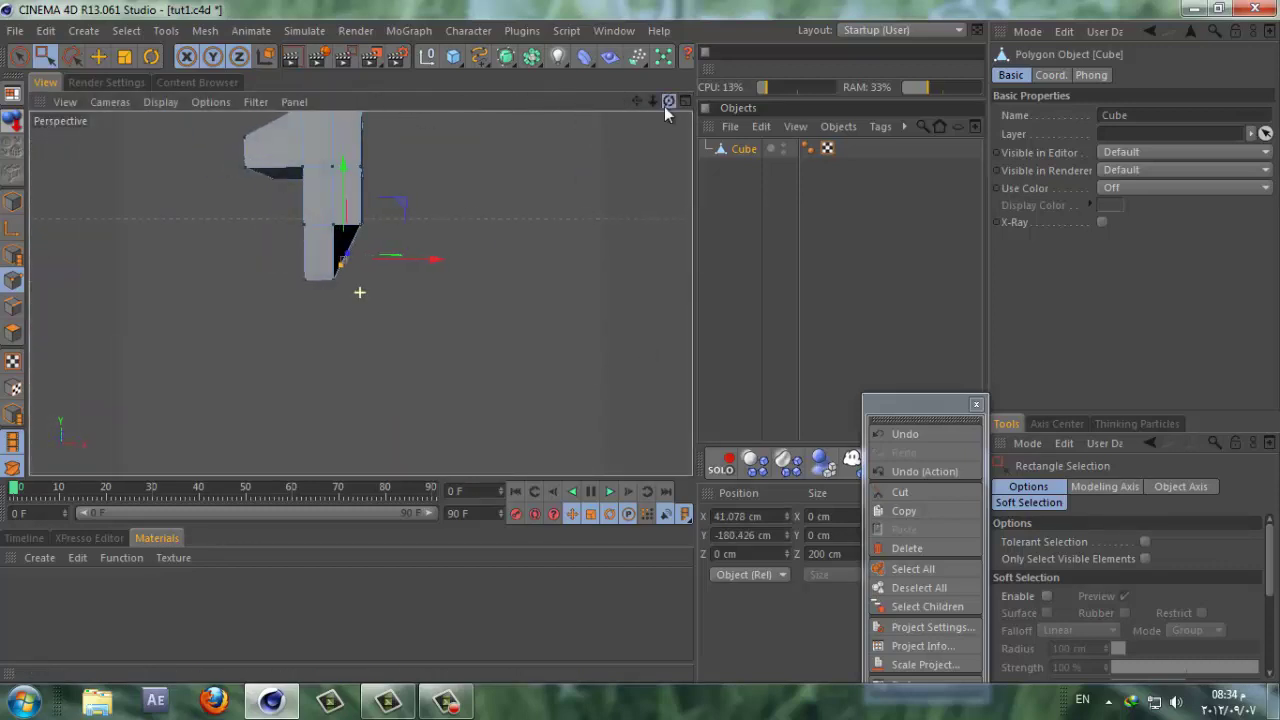
drag(408, 263, 409, 263)
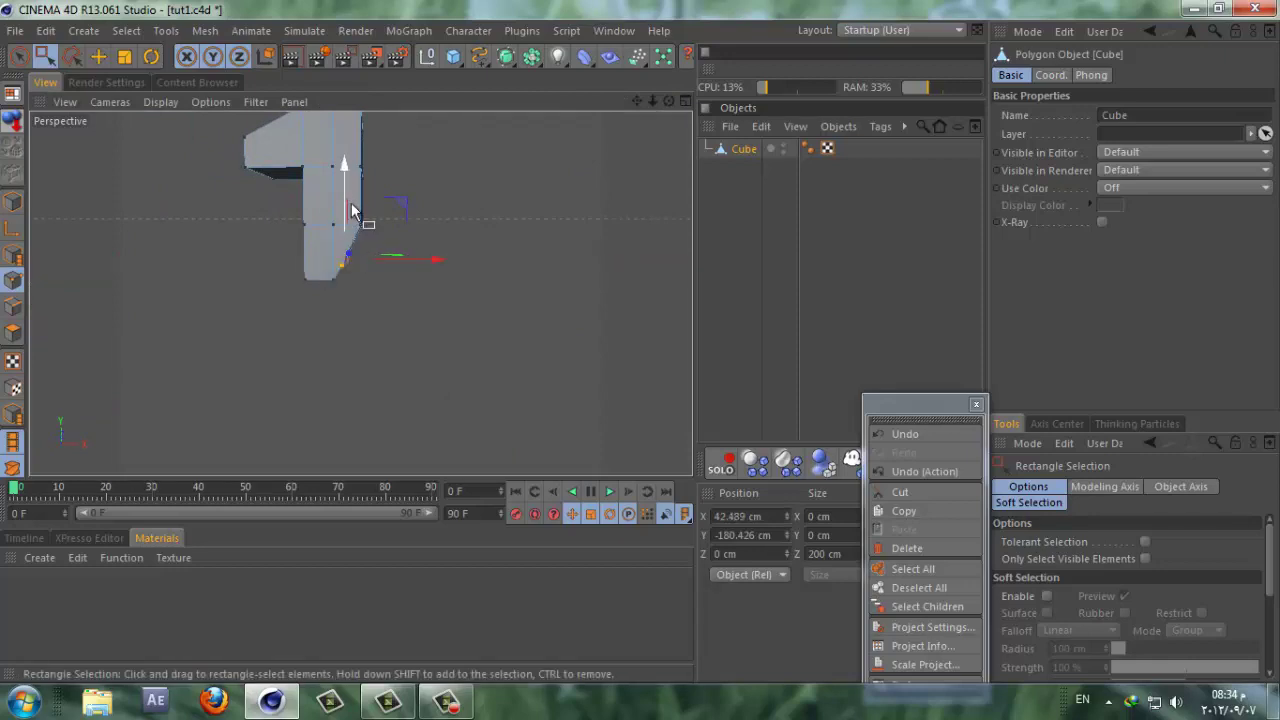
drag(347, 210, 355, 200)
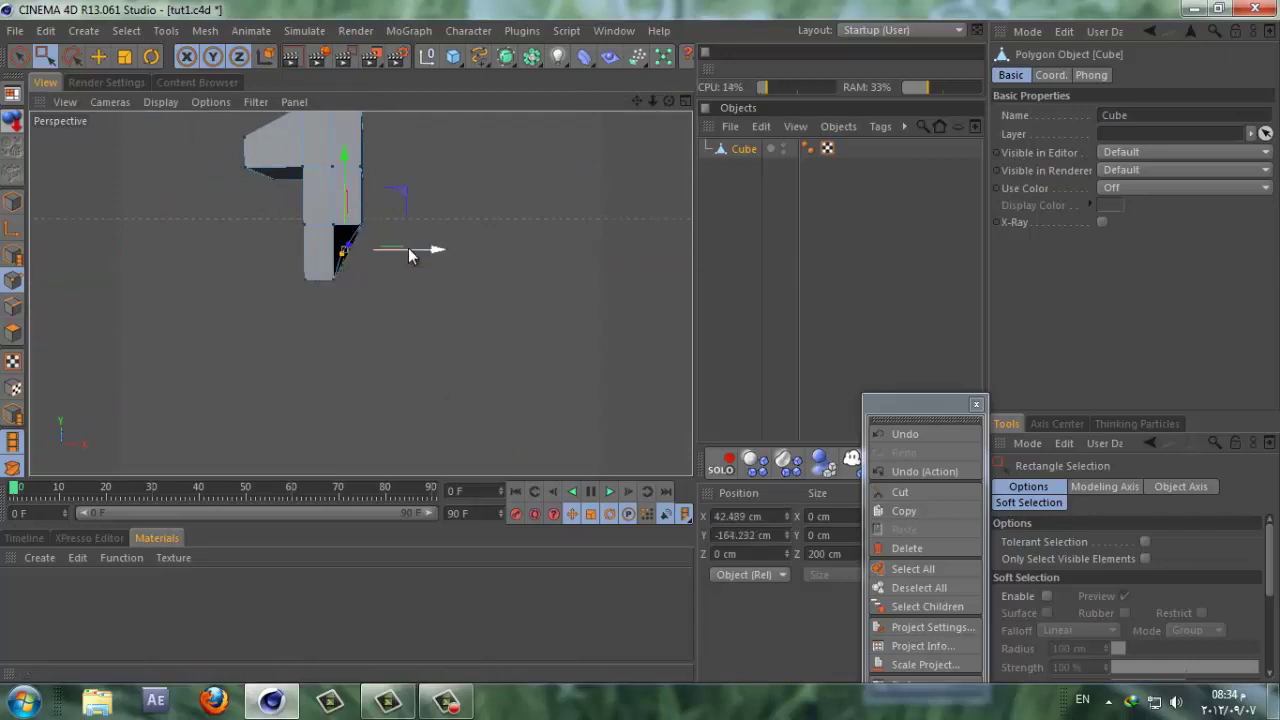
drag(411, 251, 413, 248)
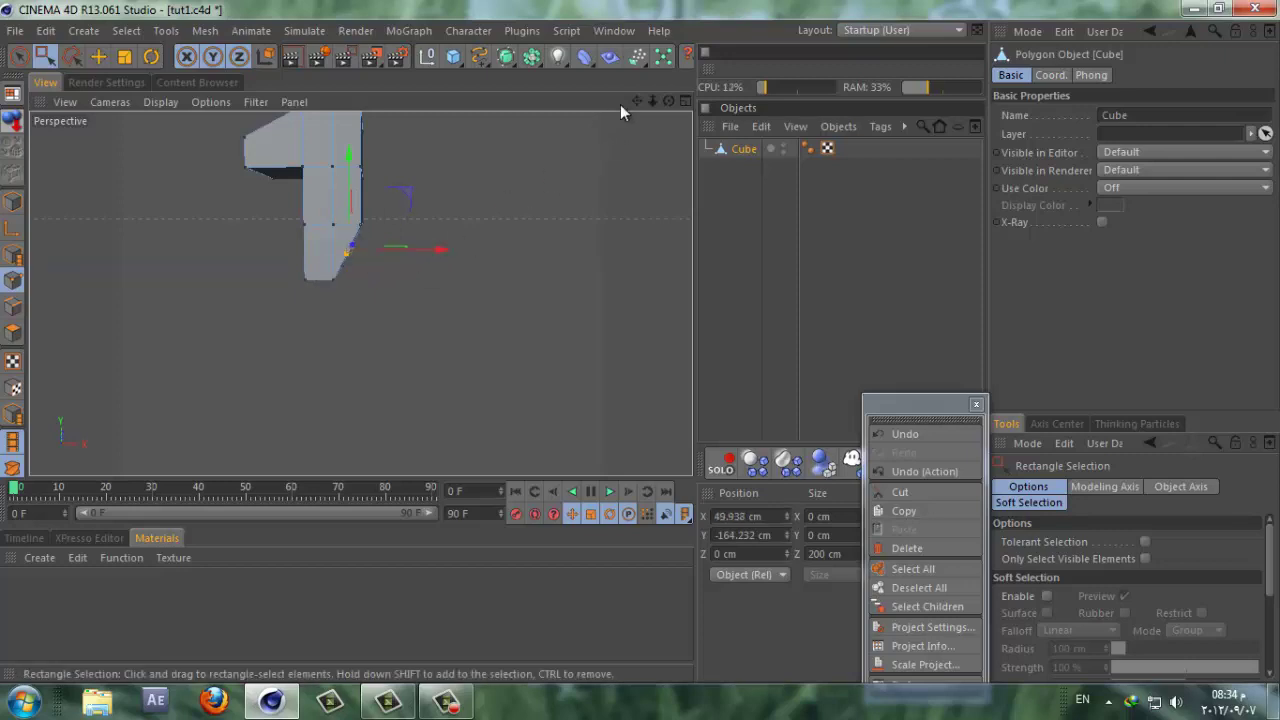
Step: Examine the slanted lower part of the bracket up close in the Perspective view and against the reference in the Front view
click(686, 101)
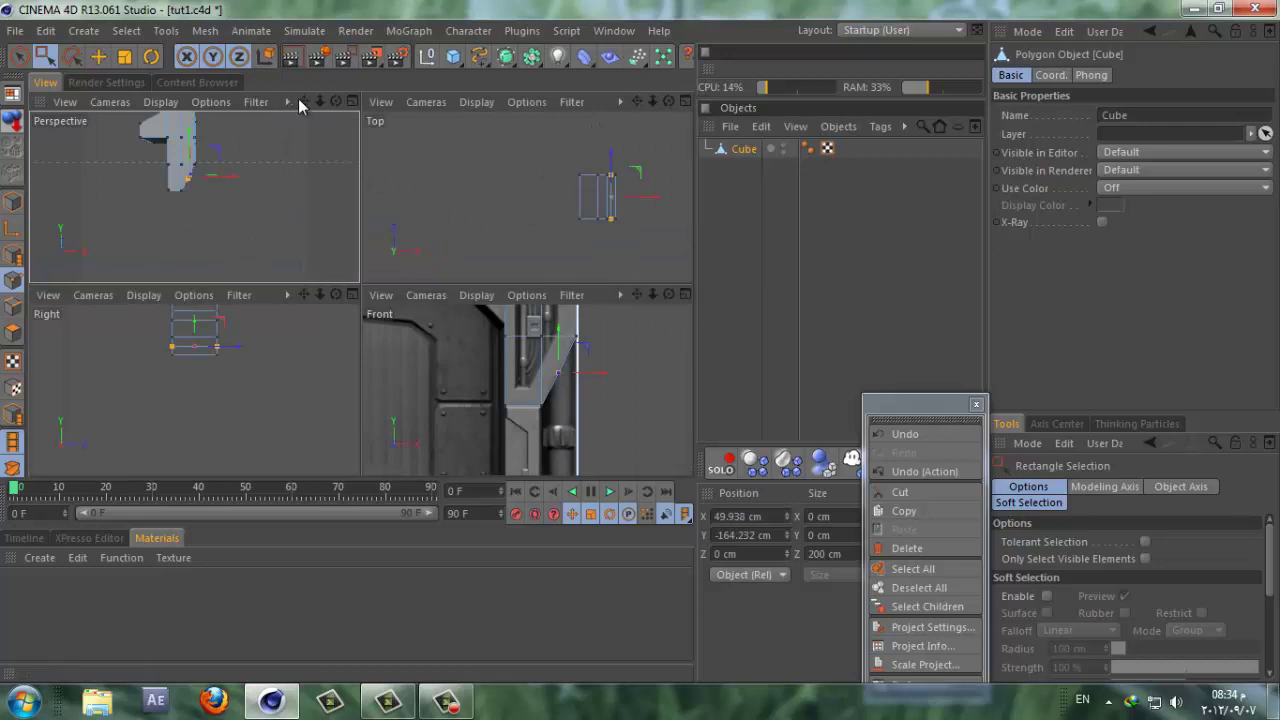
drag(304, 101, 361, 284)
drag(321, 102, 360, 282)
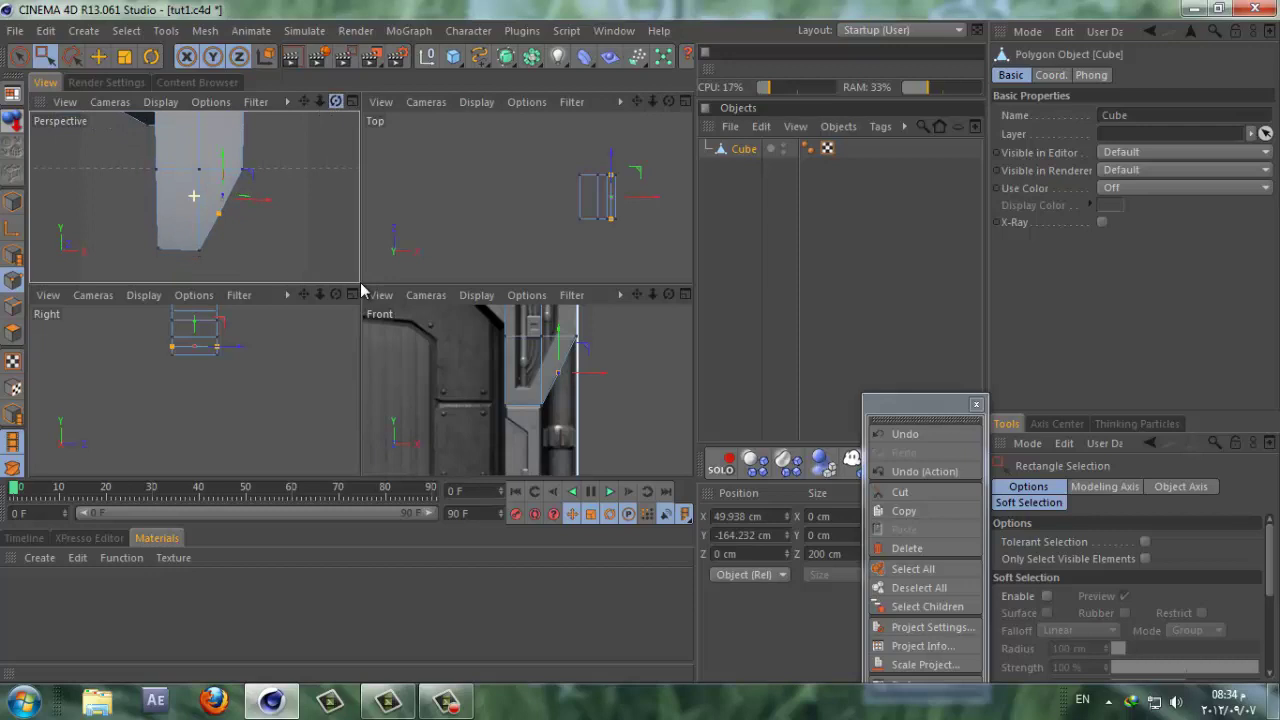
click(685, 296)
drag(652, 101, 640, 341)
drag(640, 104, 641, 353)
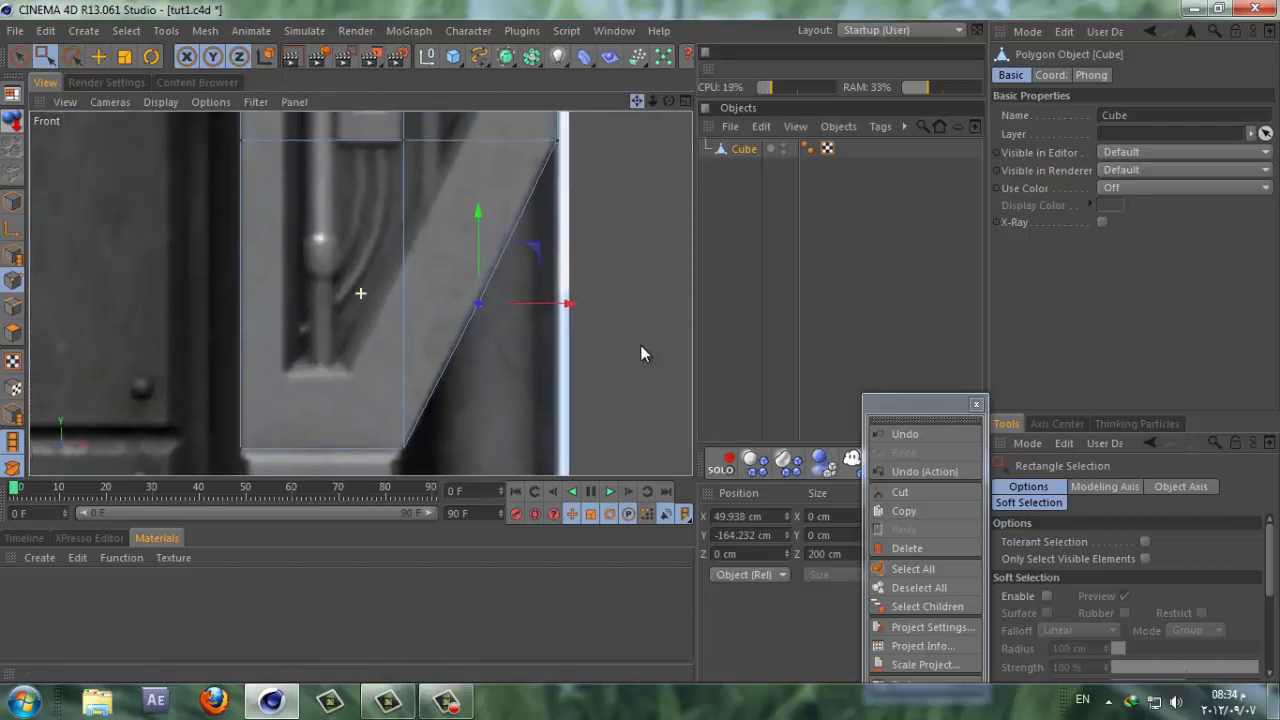
click(685, 101)
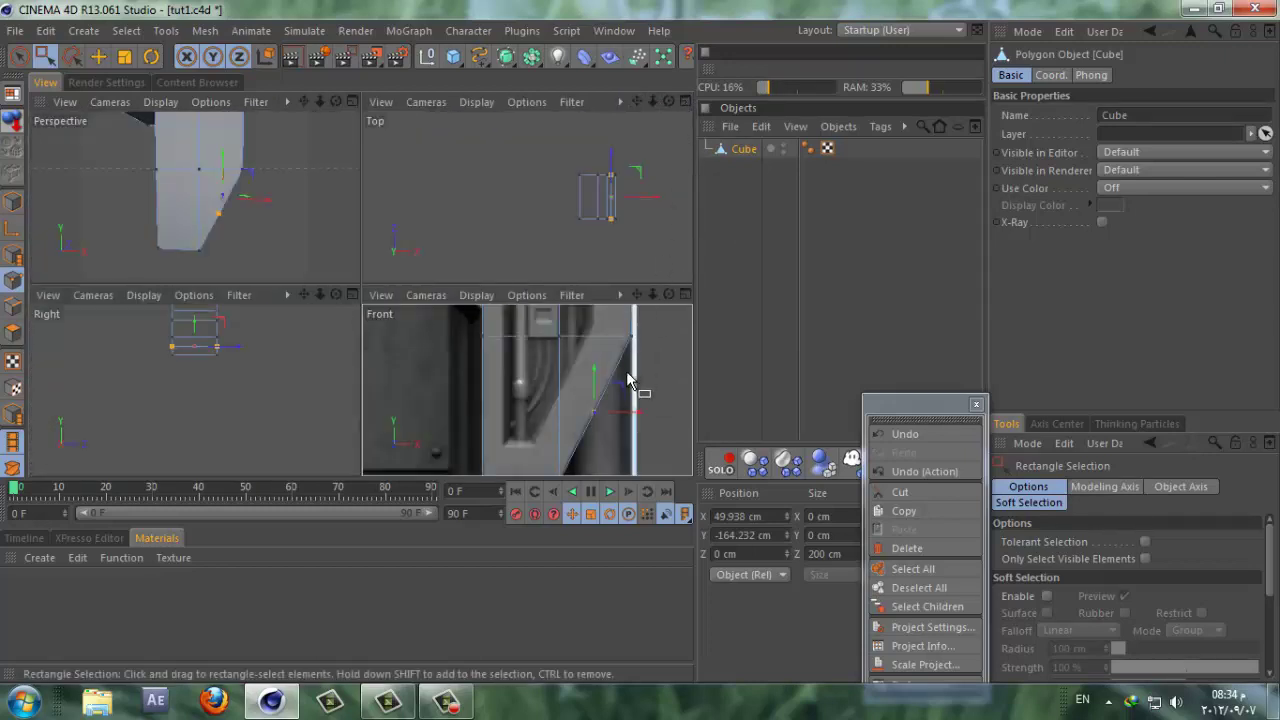
drag(637, 295, 638, 349)
Step: Deselect the cube and compare its lower outline in the Perspective view and the maximized Front view
click(898, 258)
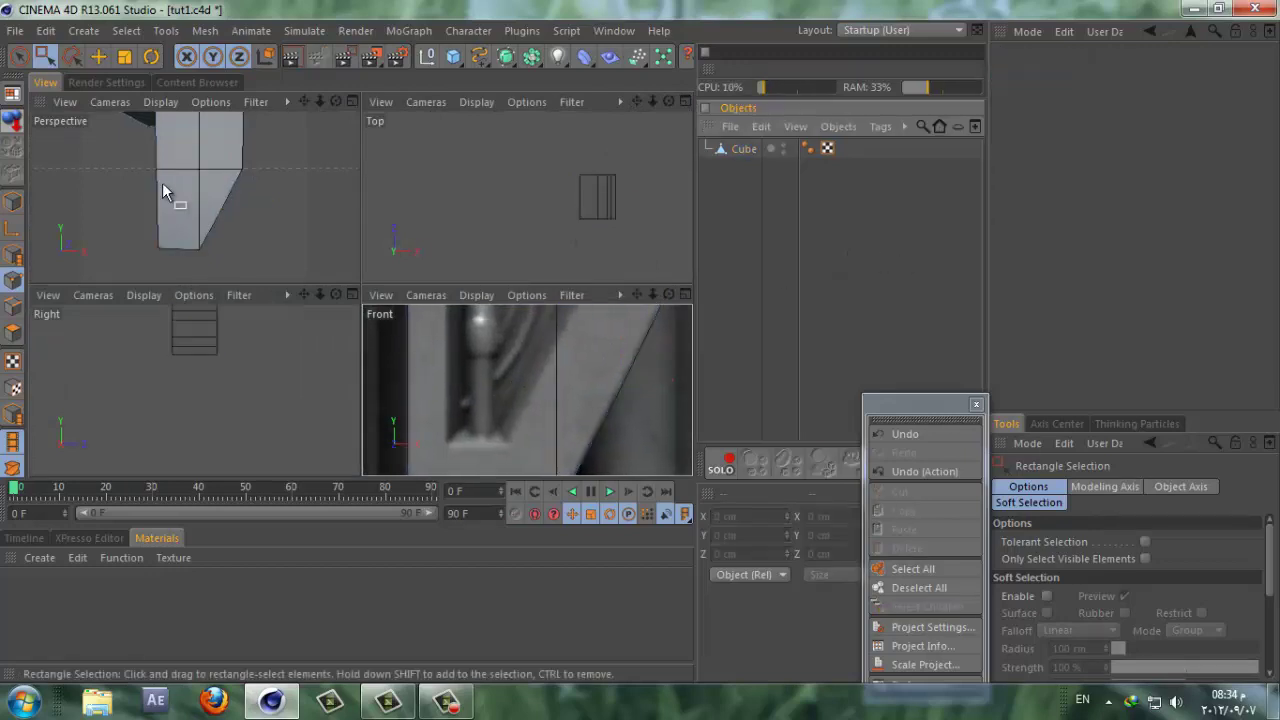
click(351, 101)
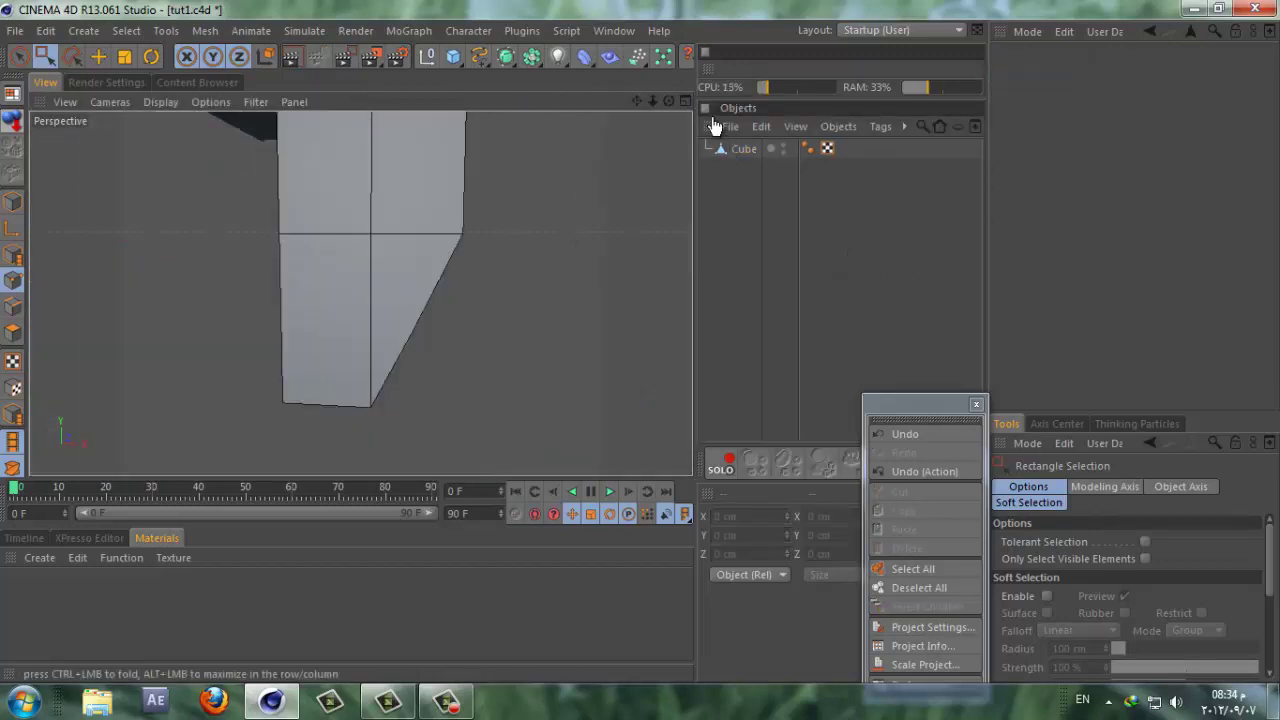
click(686, 101)
click(686, 291)
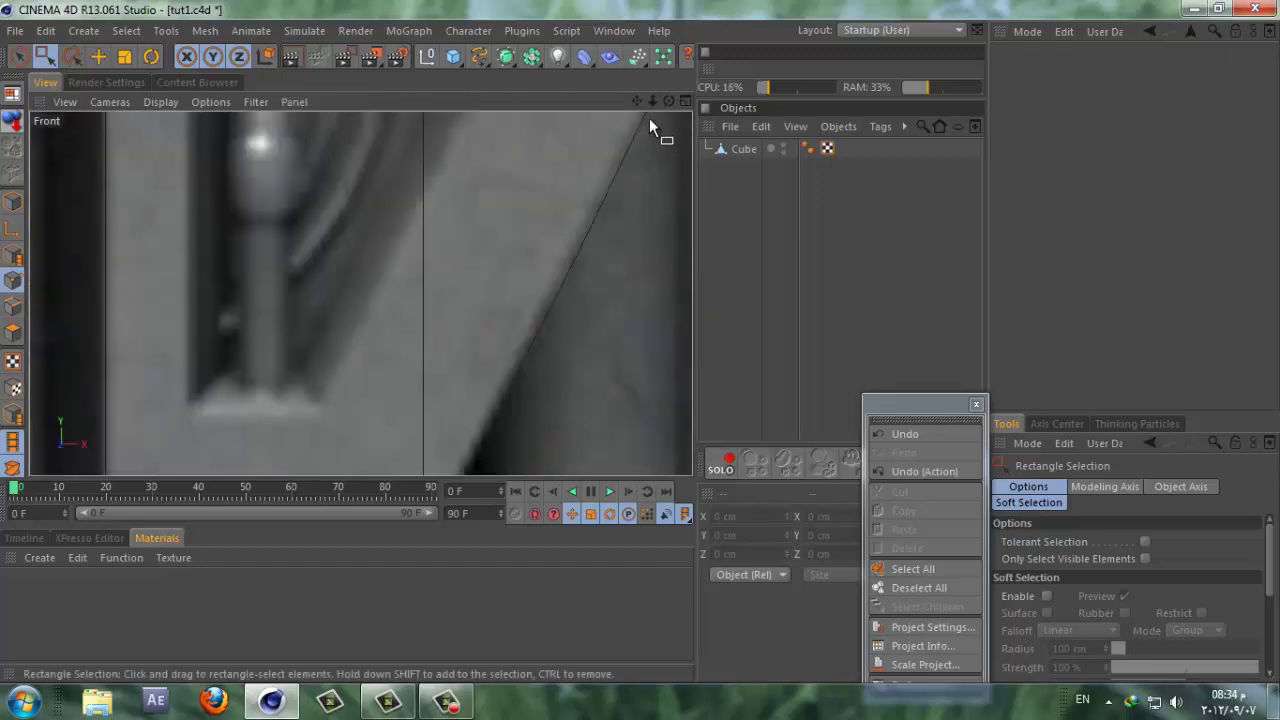
scroll(633, 352, down, 3)
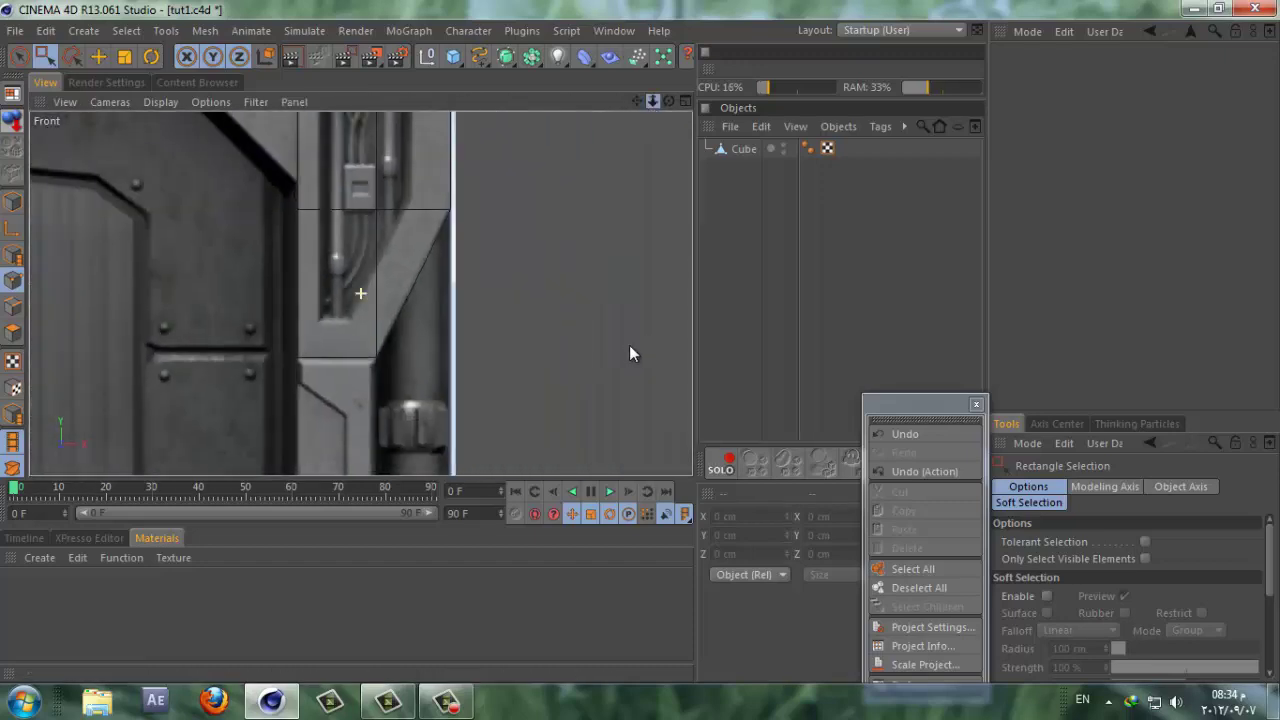
Step: Select the polygon on the underside of the cube's slanted lower part with Live Selection in polygon mode
click(741, 149)
click(19, 56)
click(8, 328)
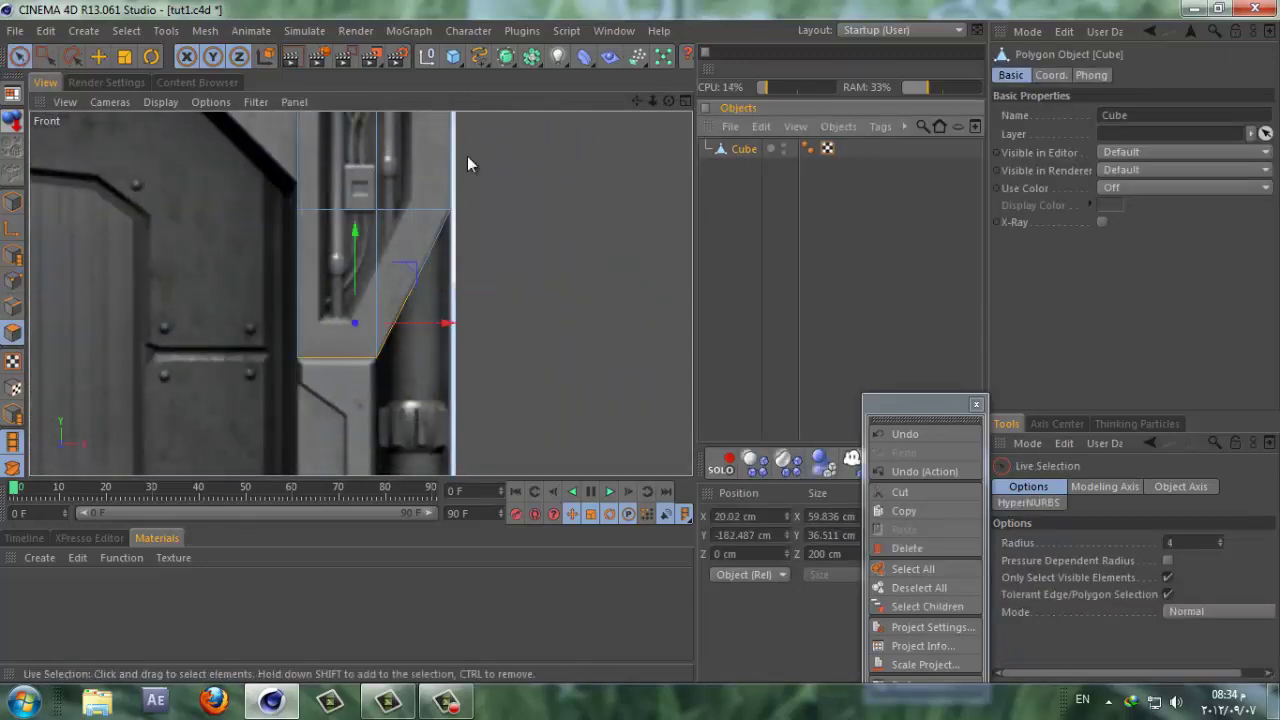
click(678, 102)
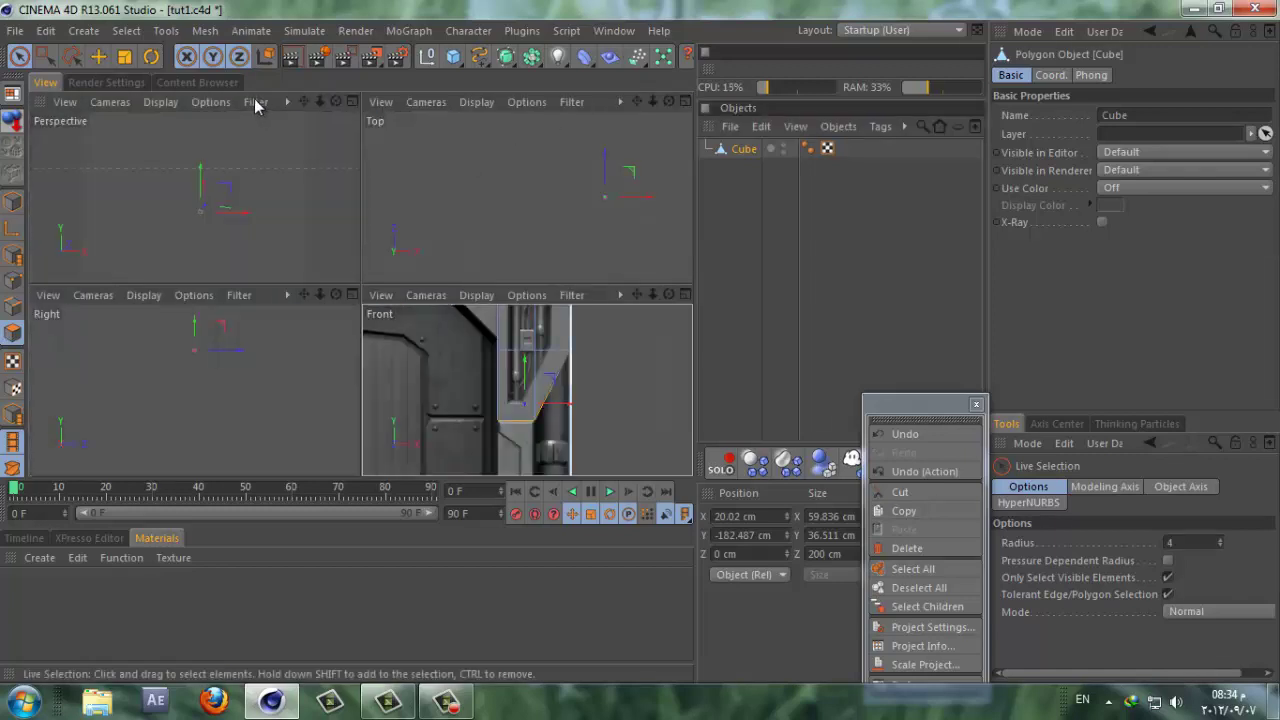
middle_click(339, 145)
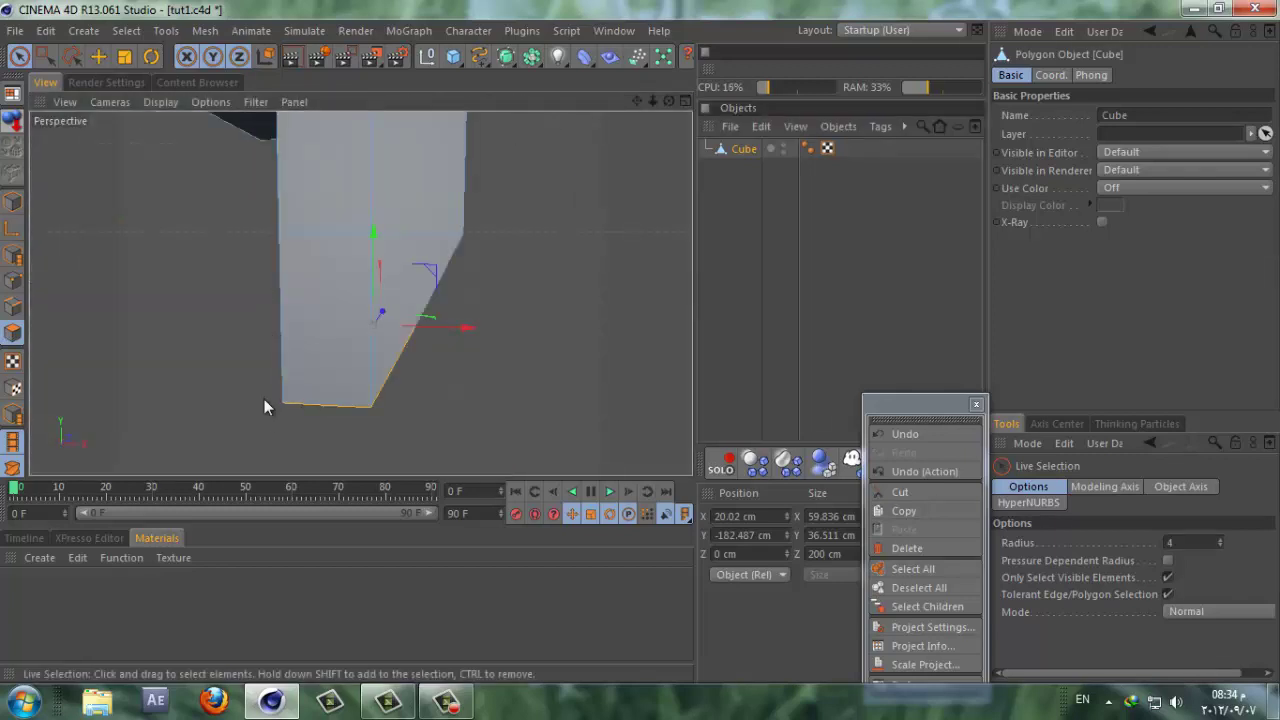
click(227, 455)
alt+drag(640, 356, 381, 406)
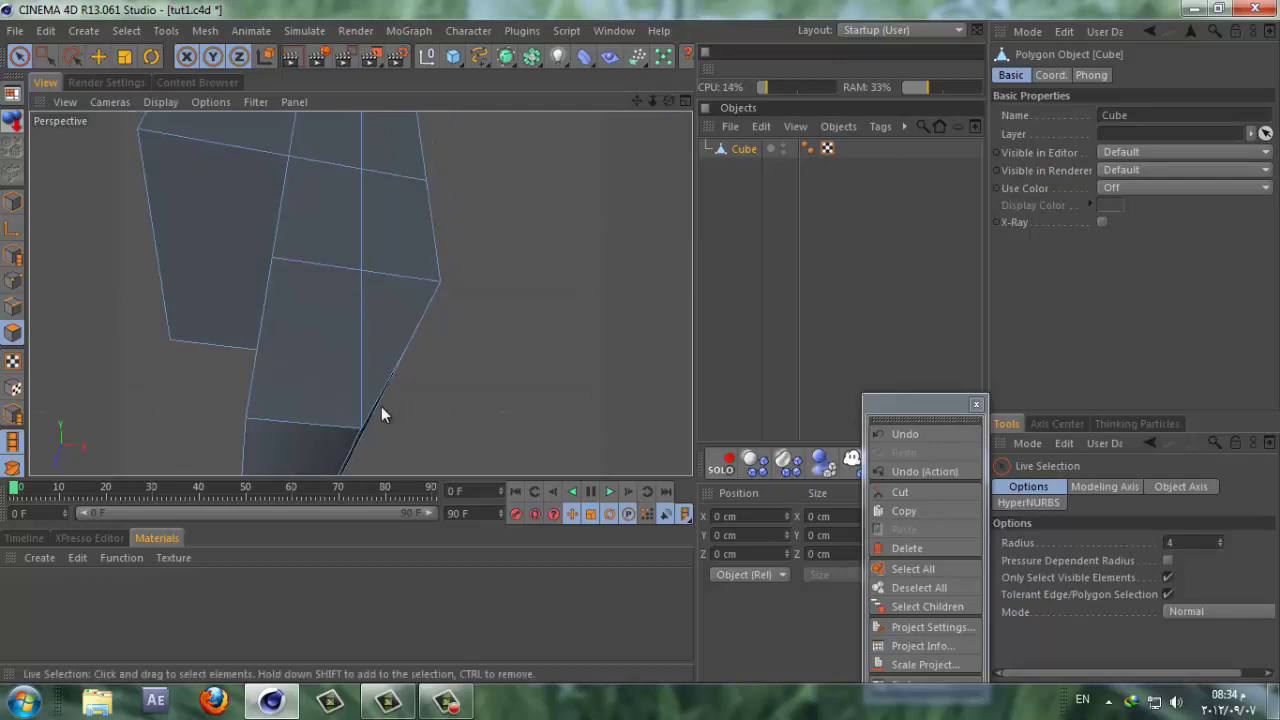
click(278, 445)
Step: Extrude the selected bottom polygon about 396 cm downward in the Front view, along the door's right post to the lower bracket
middle_click(658, 117)
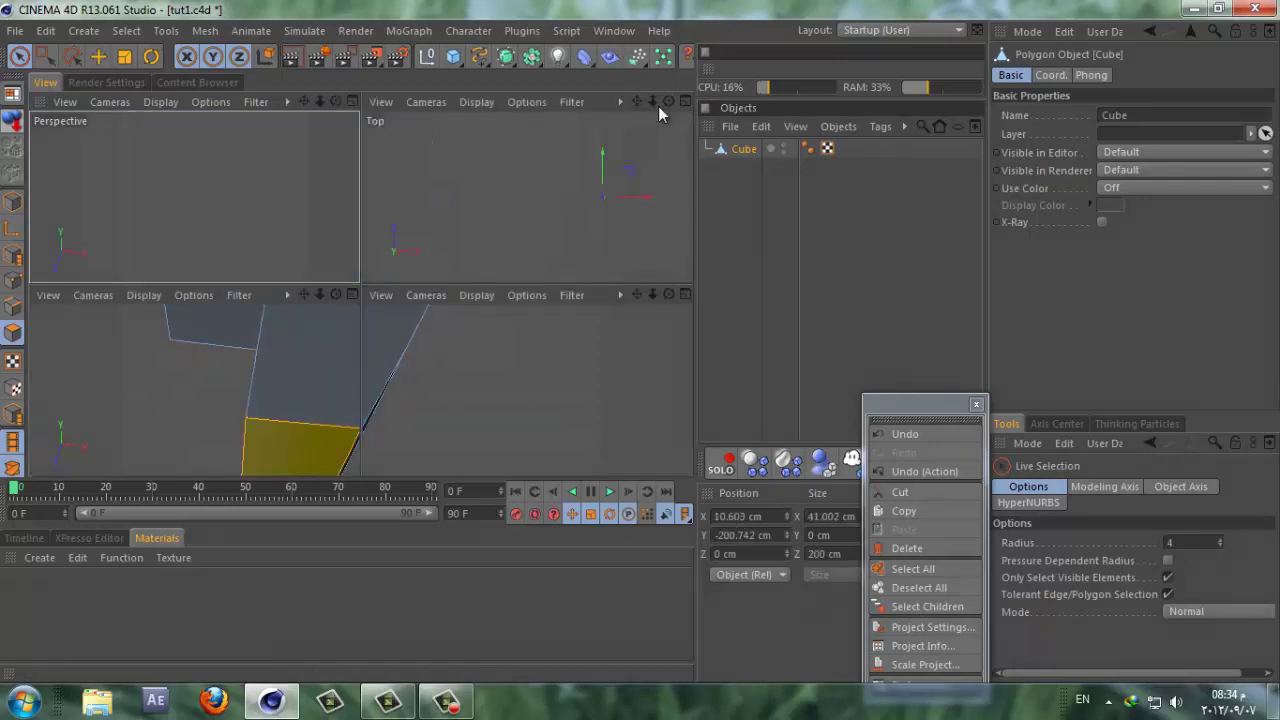
middle_click(670, 318)
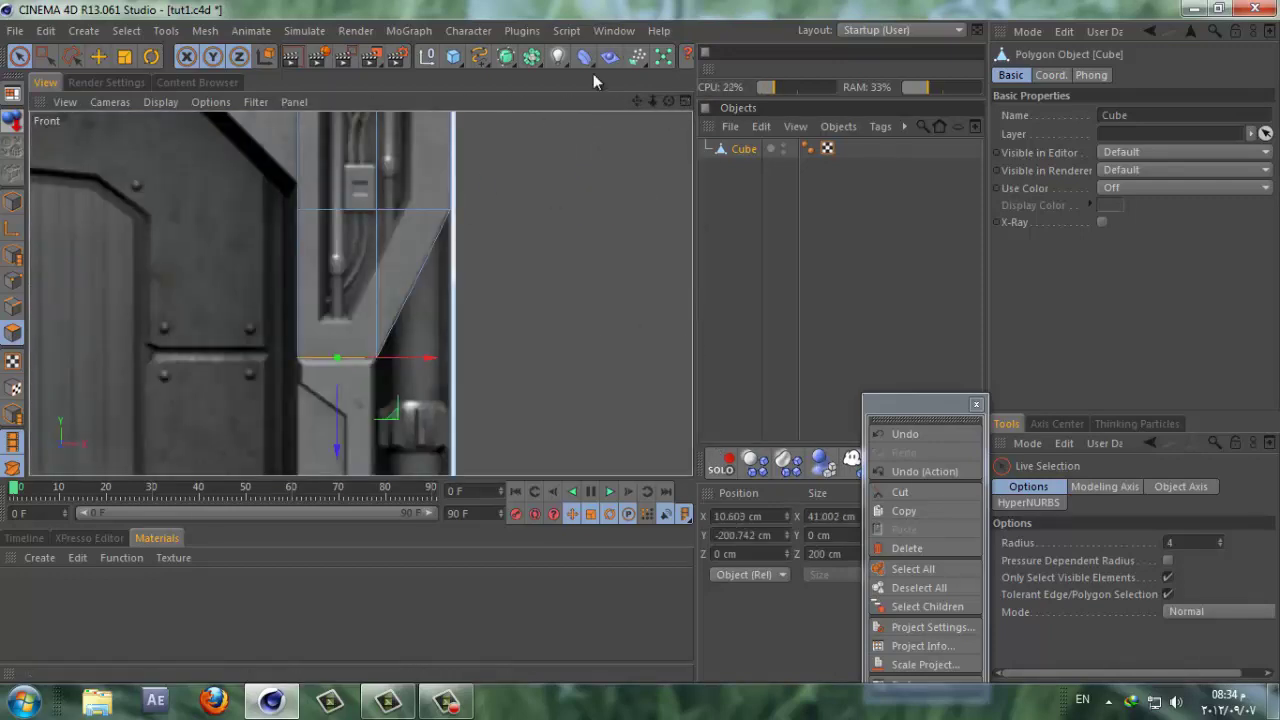
drag(635, 100, 640, 349)
right_click(529, 221)
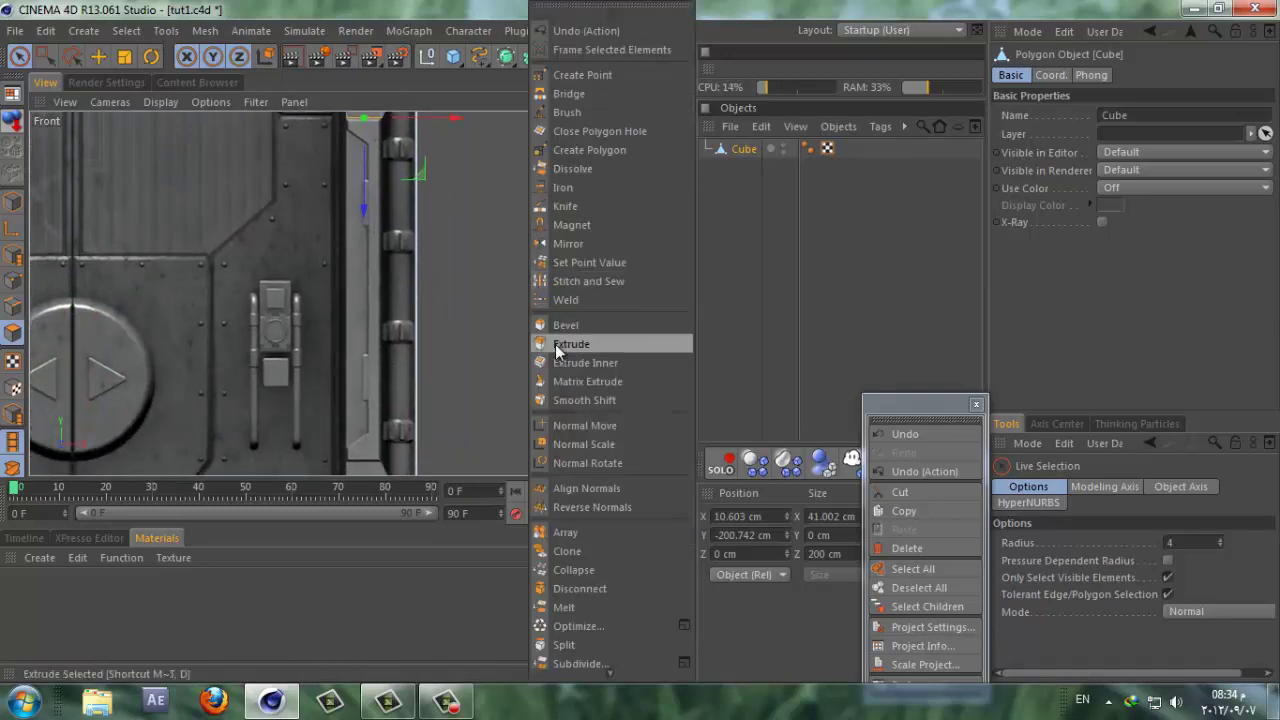
click(557, 349)
drag(543, 391, 641, 351)
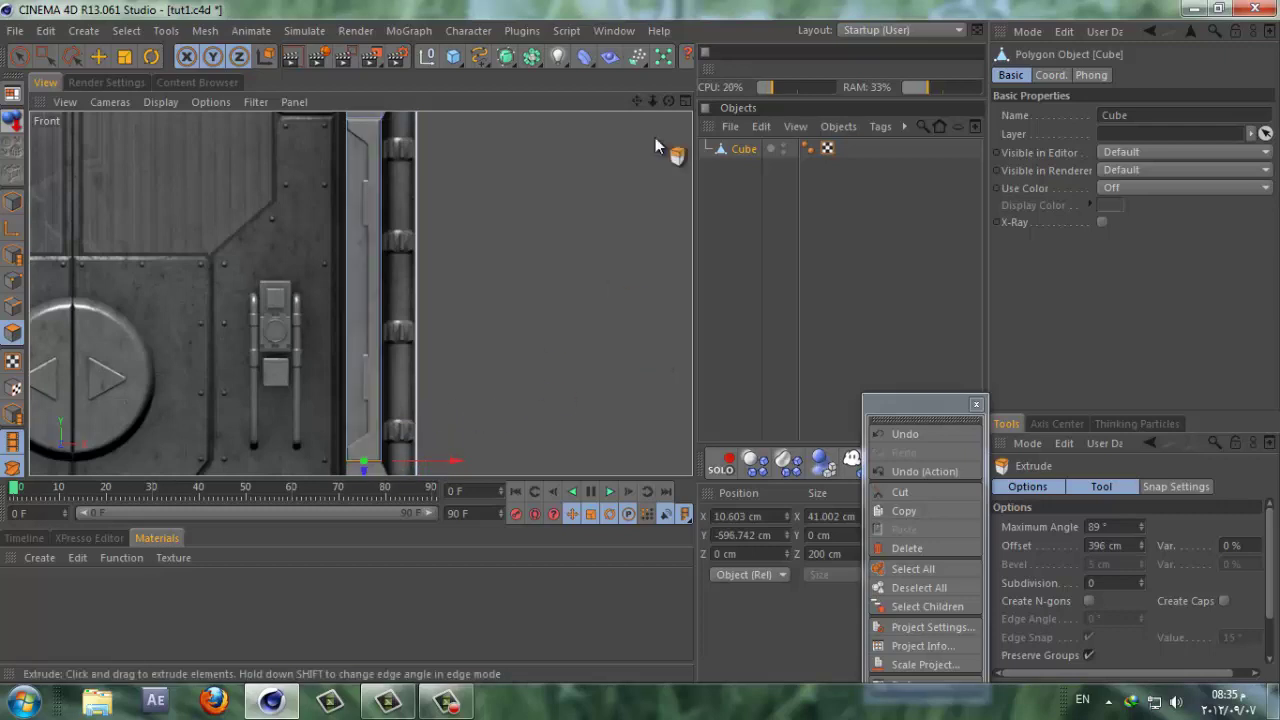
Step: Extrude the bottom polygon twice more, by about 78.7 cm and about 82.3 cm, down to the door's lower edge
drag(638, 101, 643, 348)
right_click(569, 234)
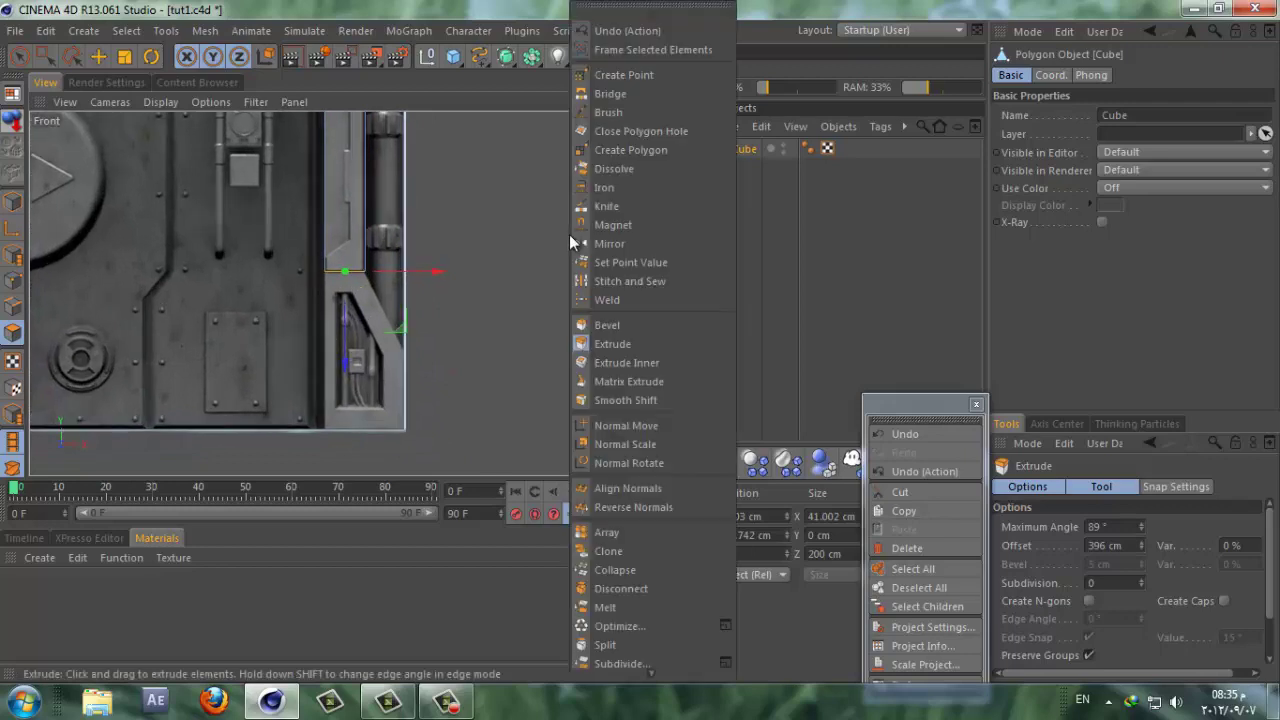
click(506, 91)
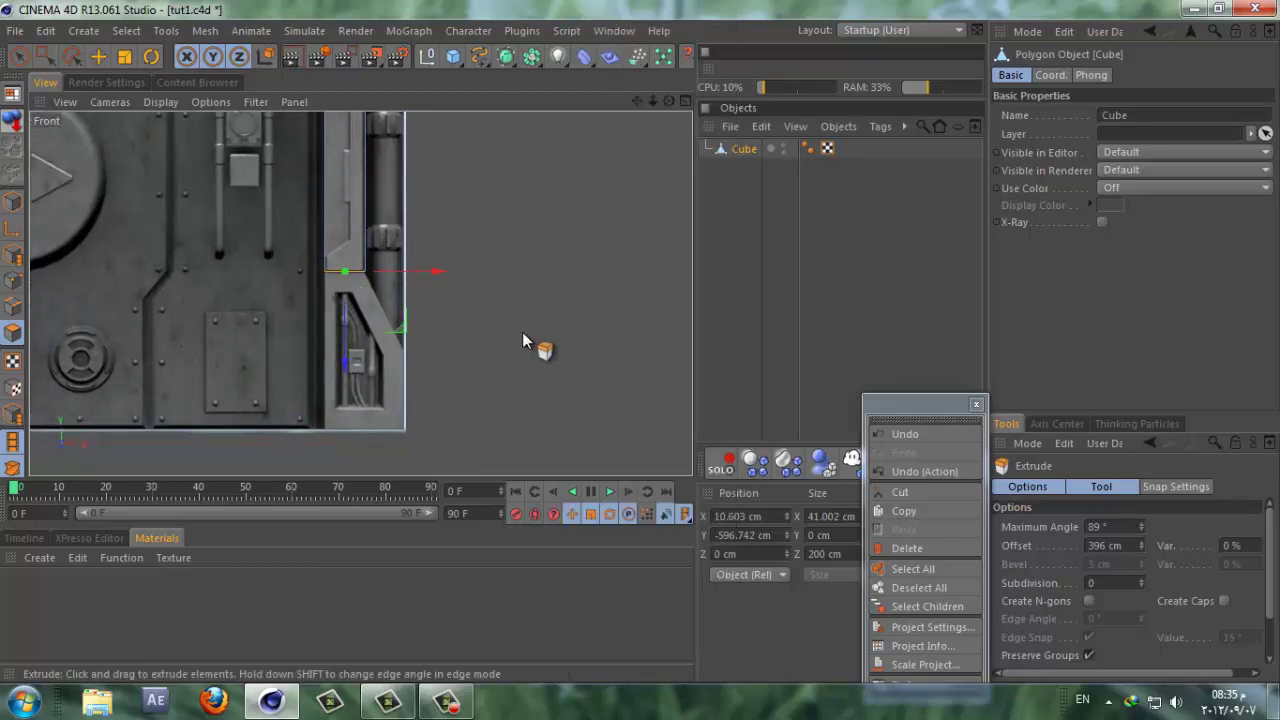
mouse_move(640, 343)
mouse_down()
mouse_move(654, 360)
mouse_move(640, 350)
mouse_up()
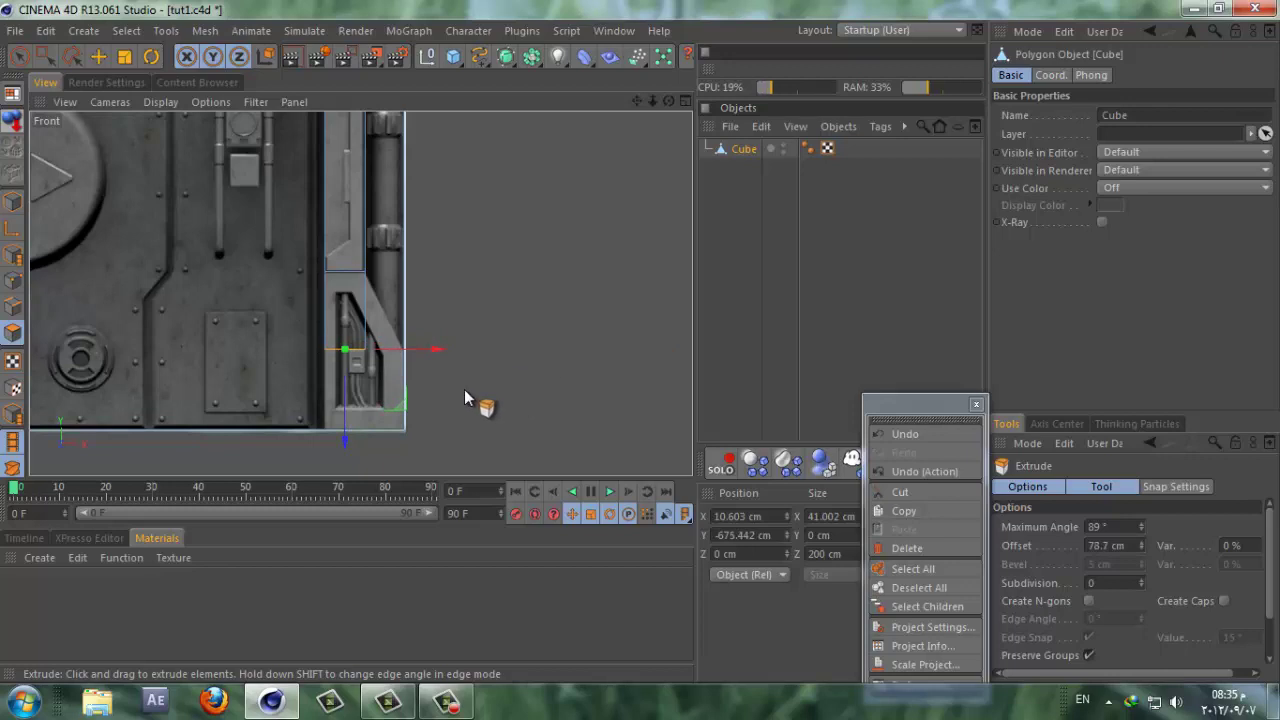
drag(464, 389, 640, 353)
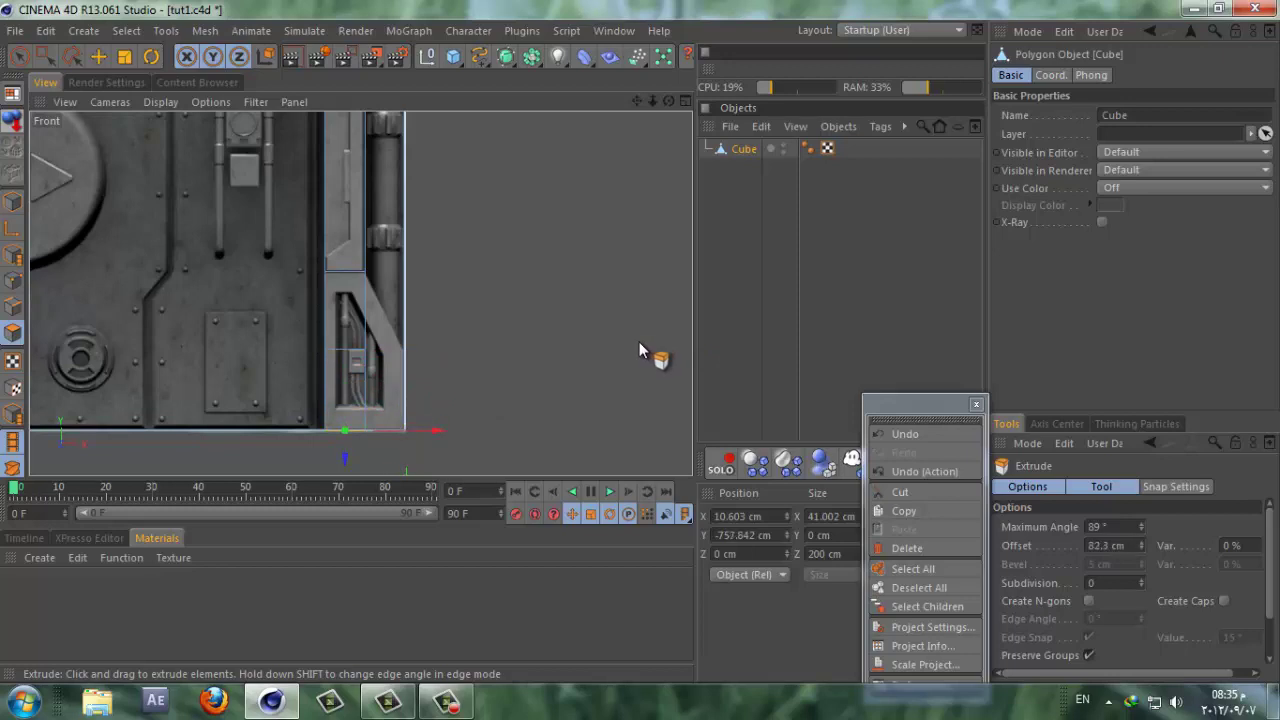
Step: Select the right-hand points of the lowest segment with Rectangle Selection and move them to about X 69 cm, on the frame's outer edge
click(45, 56)
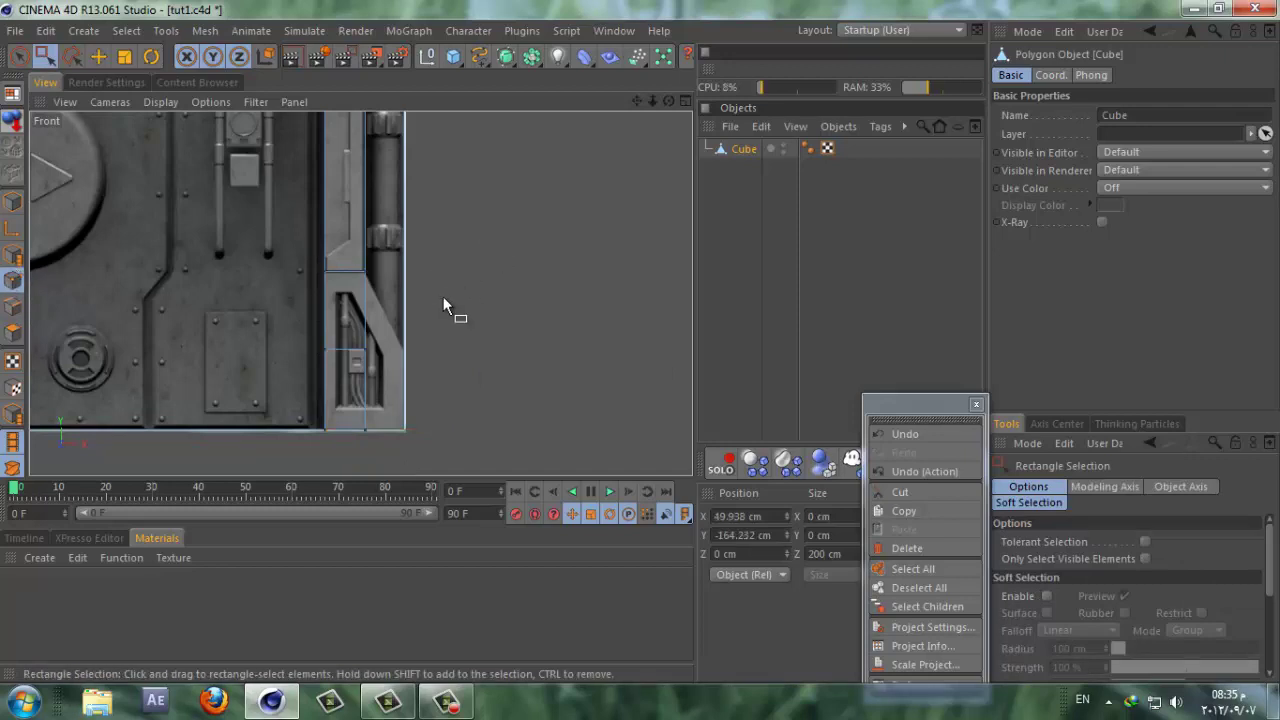
drag(438, 302, 349, 468)
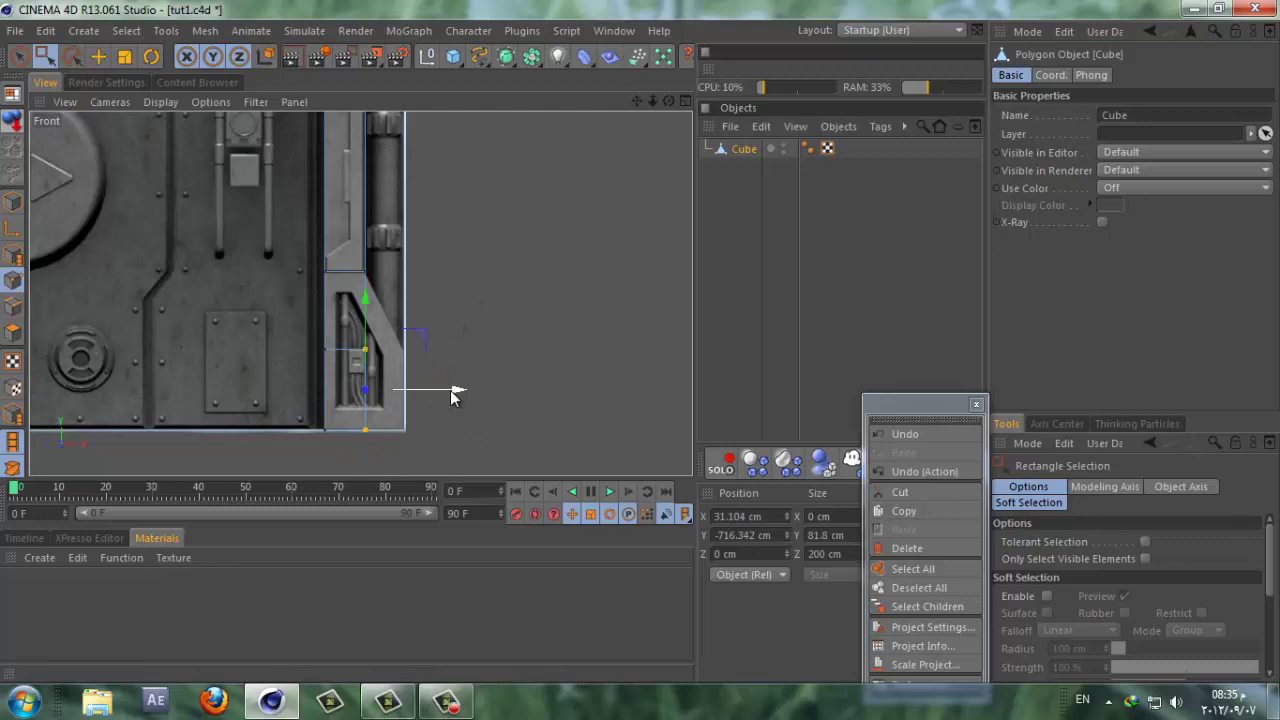
drag(450, 390, 489, 398)
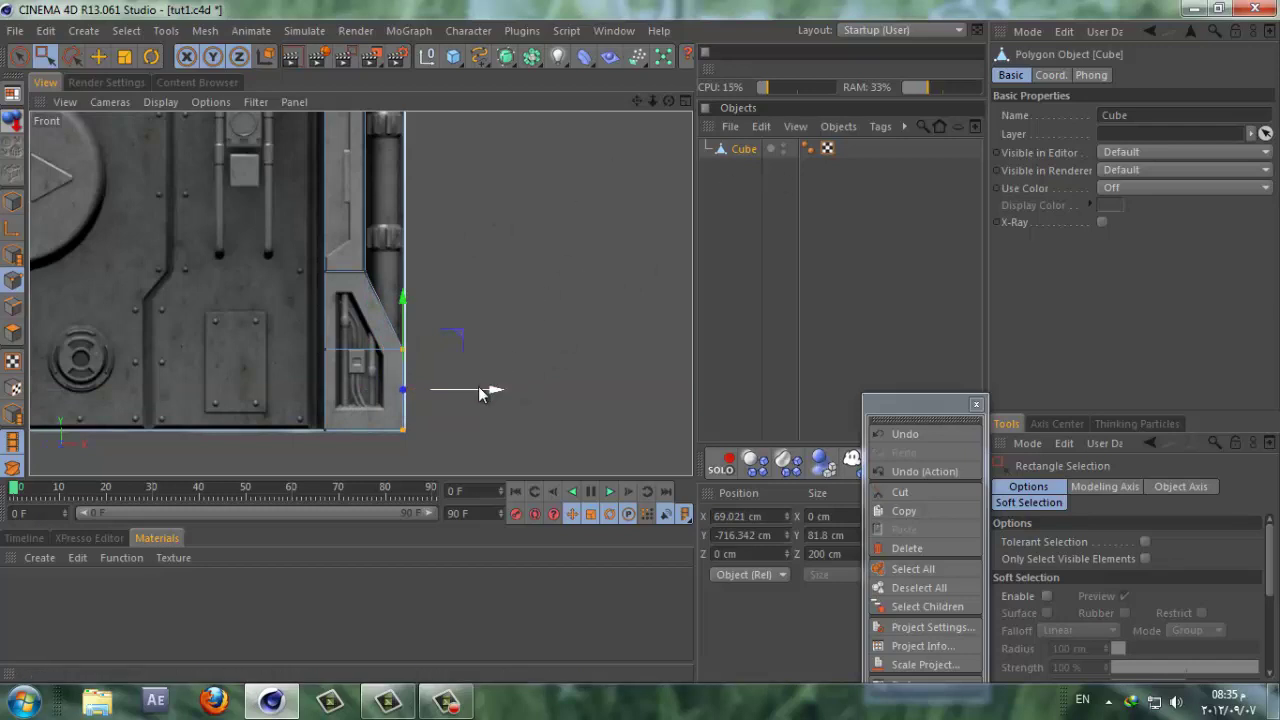
drag(481, 394, 481, 392)
click(827, 214)
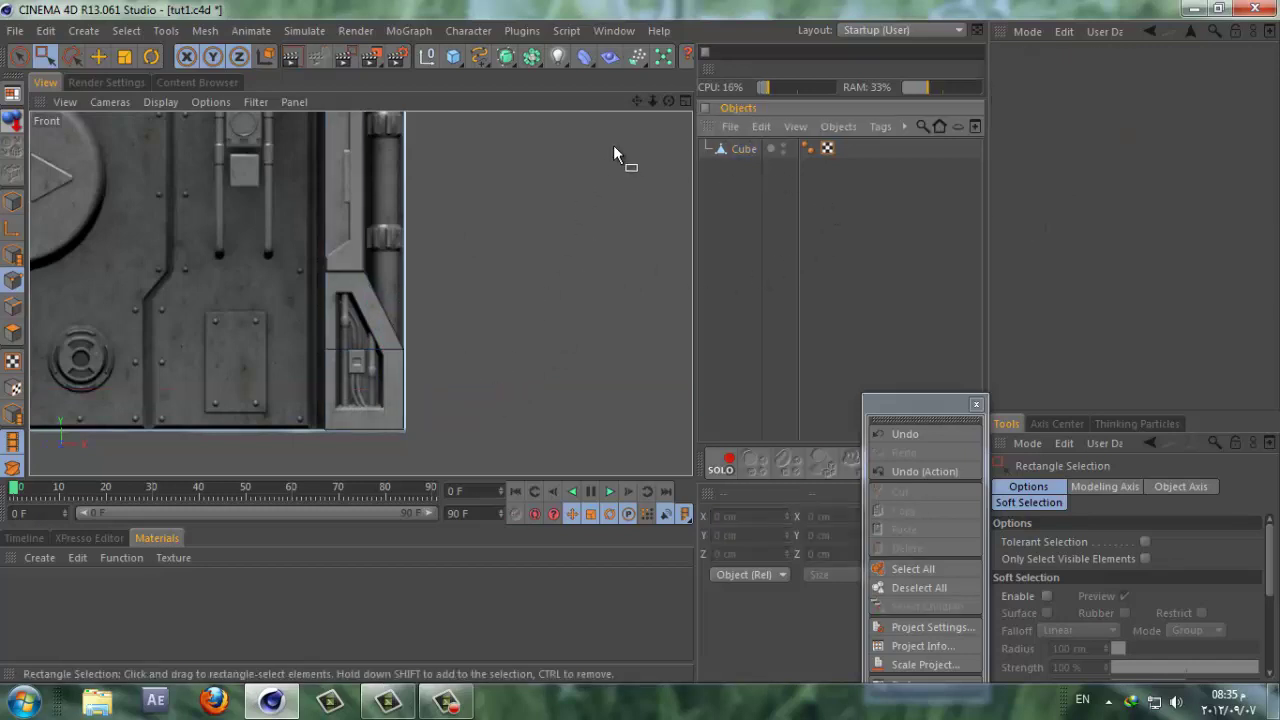
Step: Select the inner end polygon of the upper bracket with Live Selection in polygon mode, working in the Perspective view
click(684, 101)
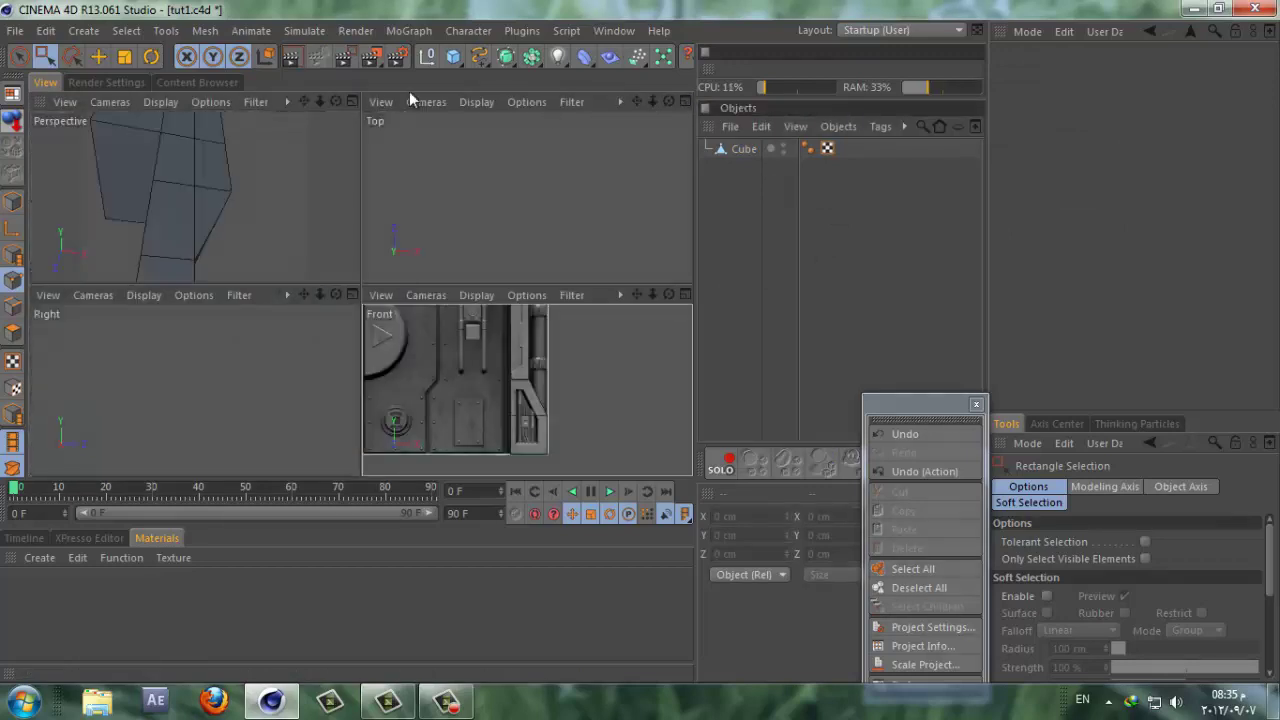
click(351, 101)
drag(650, 100, 630, 349)
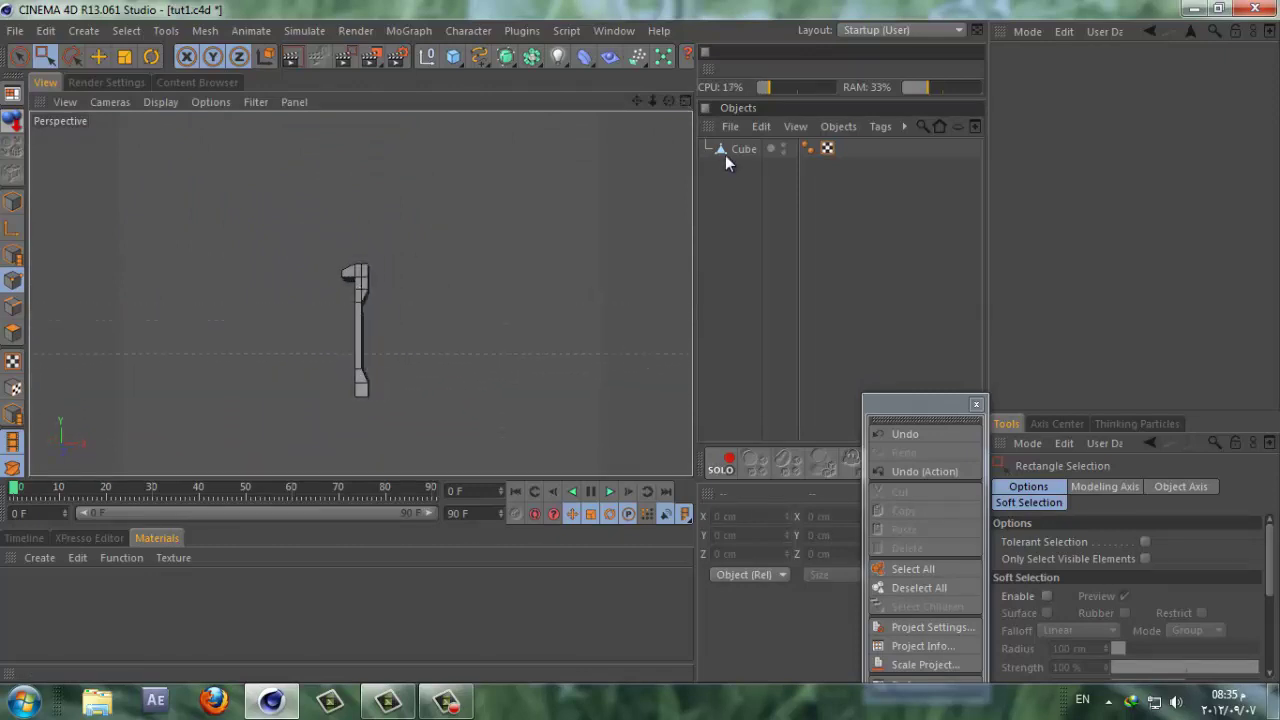
click(12, 333)
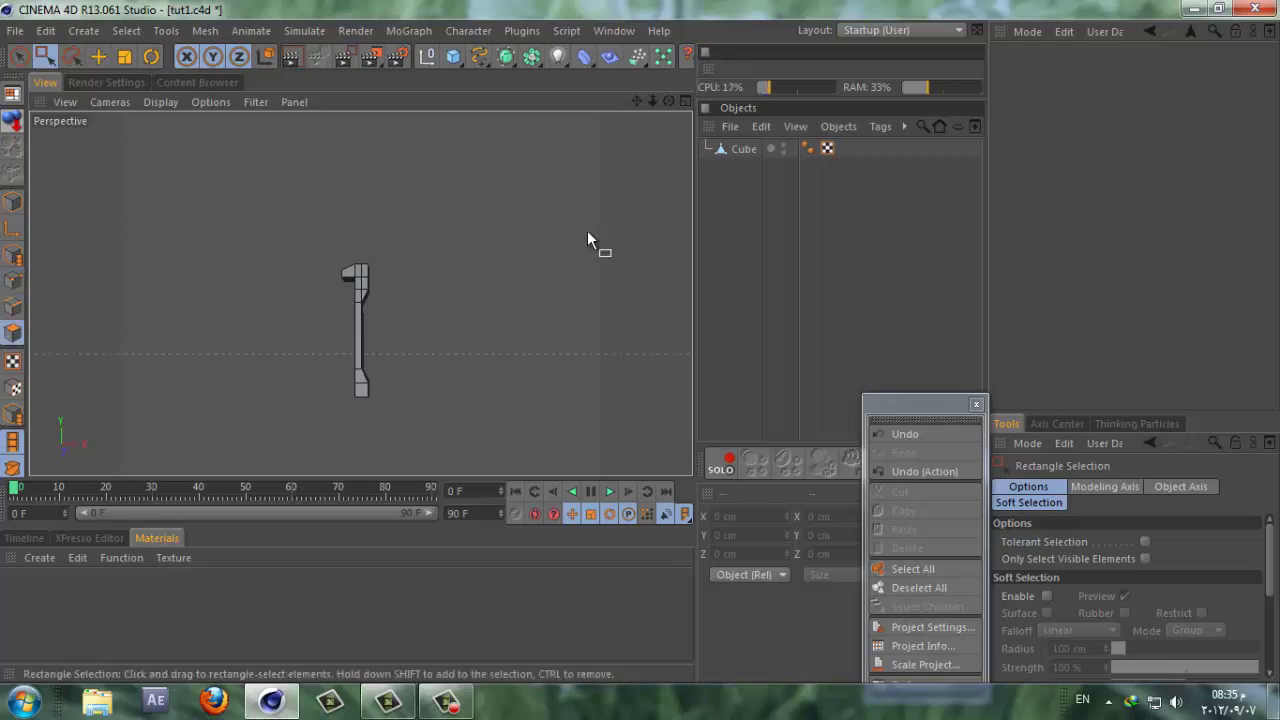
click(716, 146)
key(9)
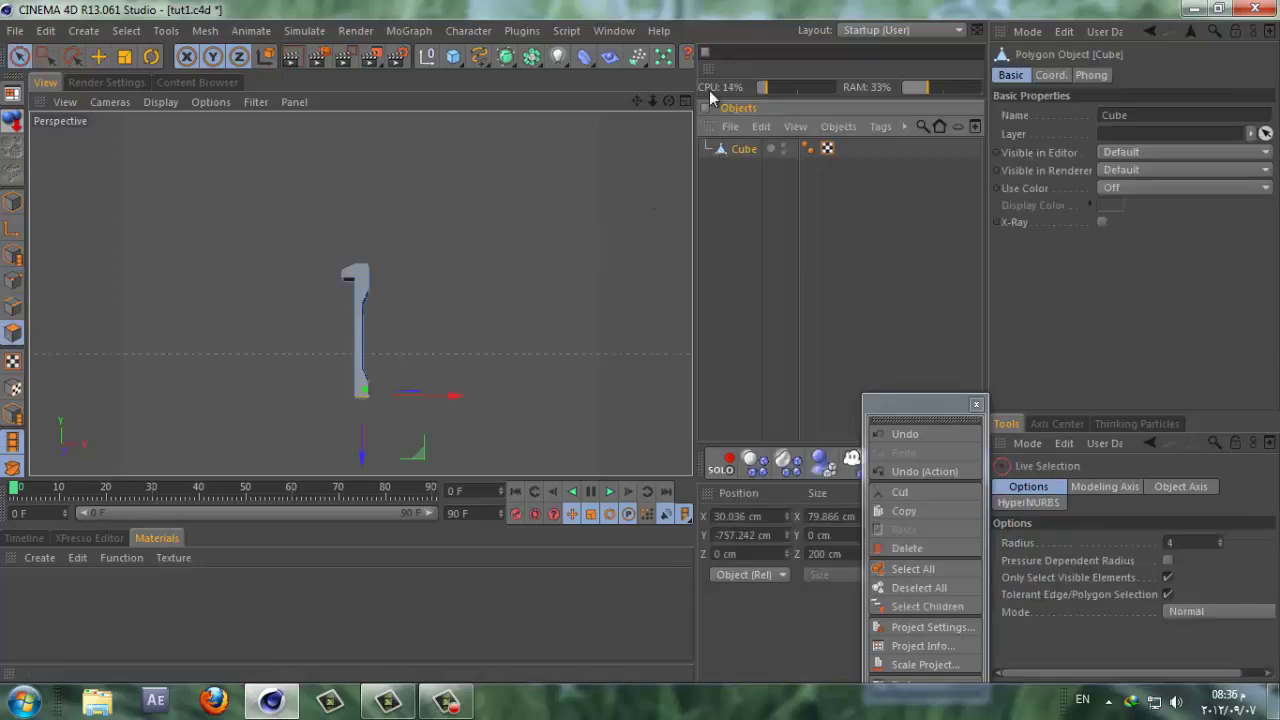
drag(669, 101, 642, 349)
click(355, 330)
click(418, 334)
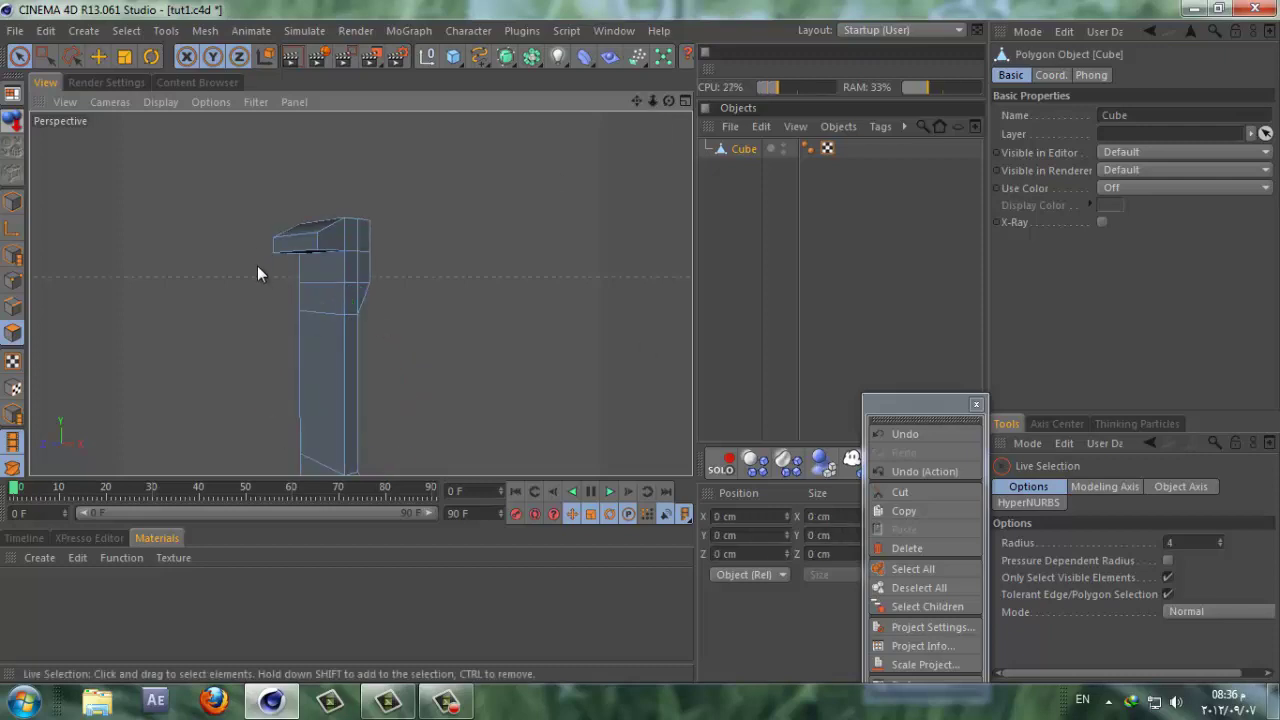
click(285, 245)
Step: Extrude the upper bracket's end polygon about 235.4 cm along the top beam to the door's centre line in the Front view
click(683, 104)
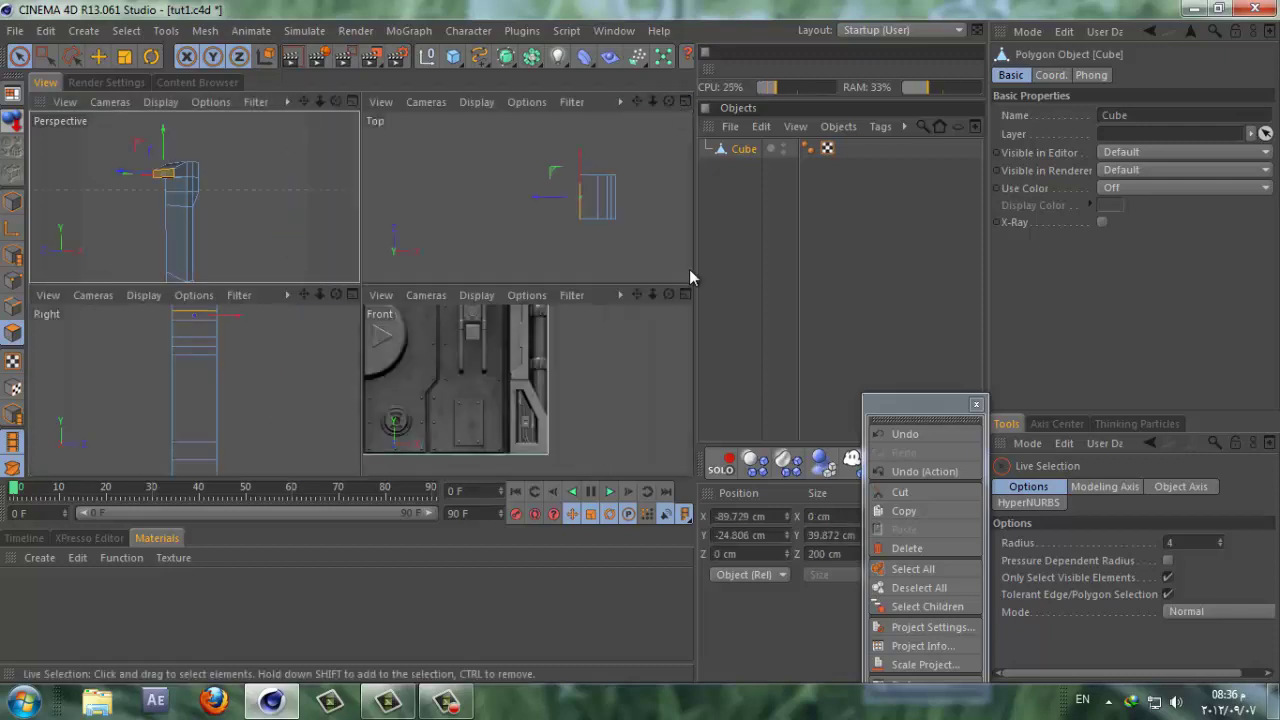
click(688, 295)
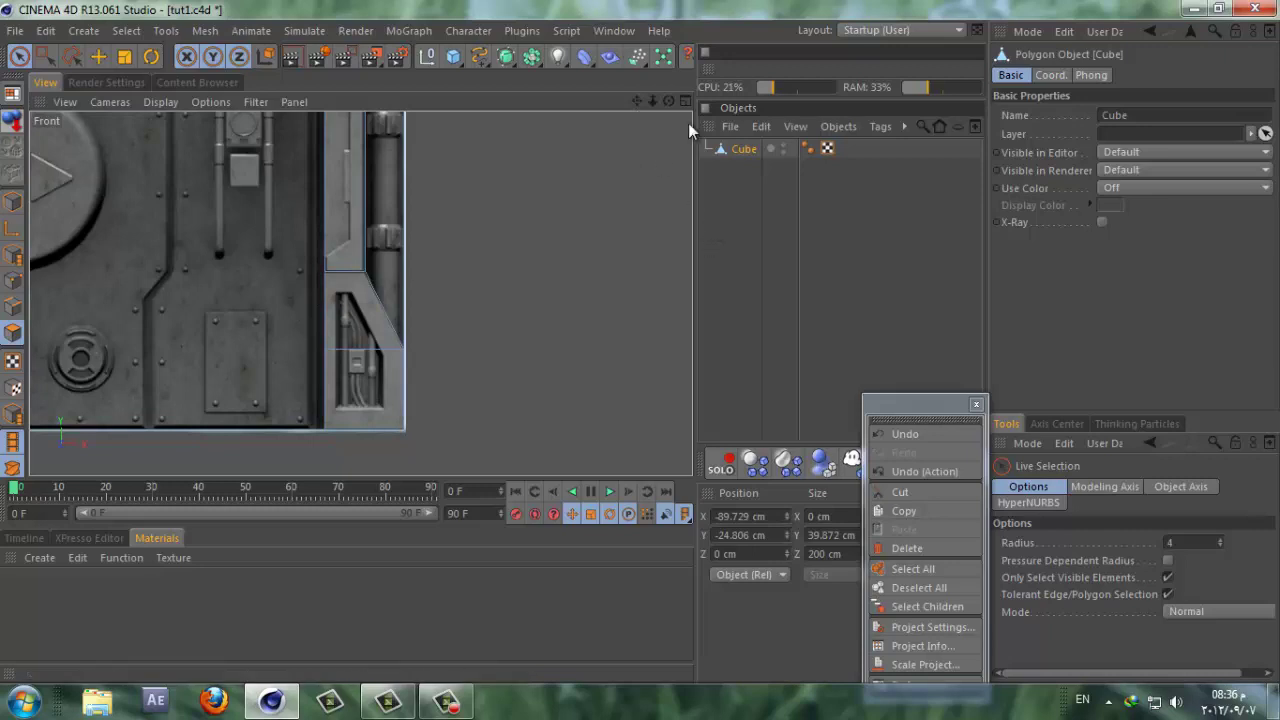
drag(658, 95, 641, 342)
scroll(645, 349, up, 5)
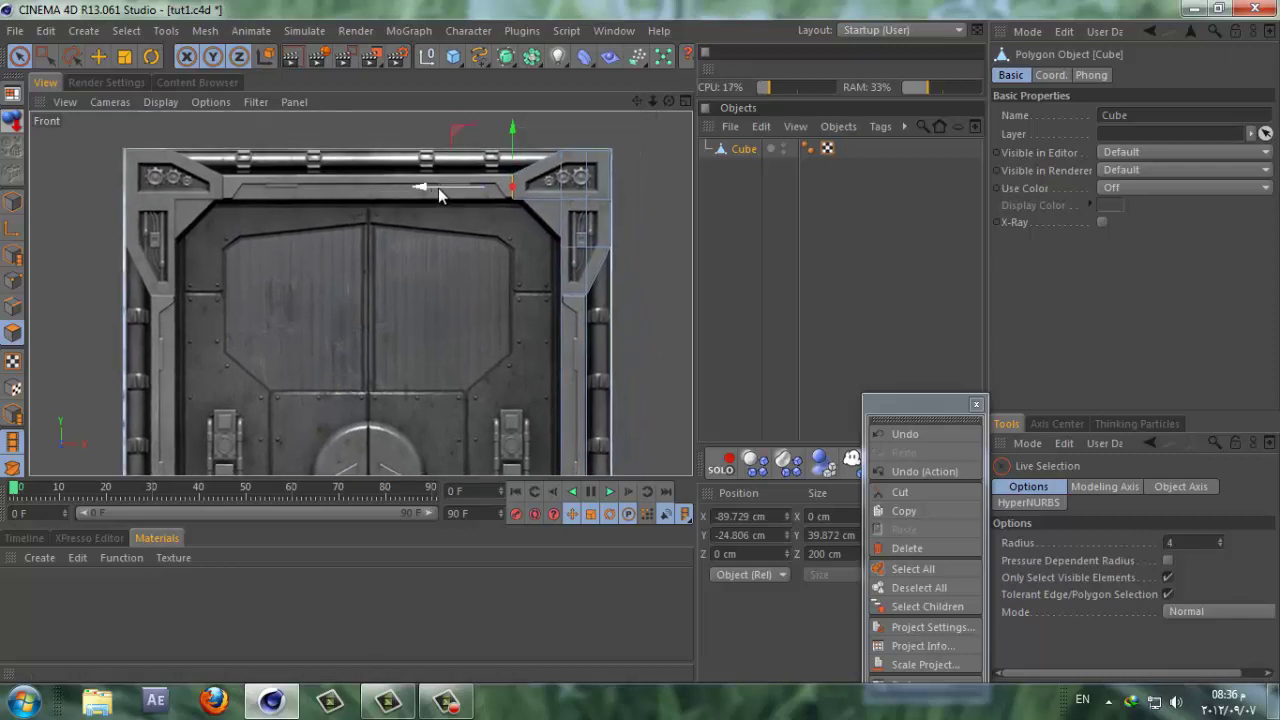
drag(652, 103, 640, 346)
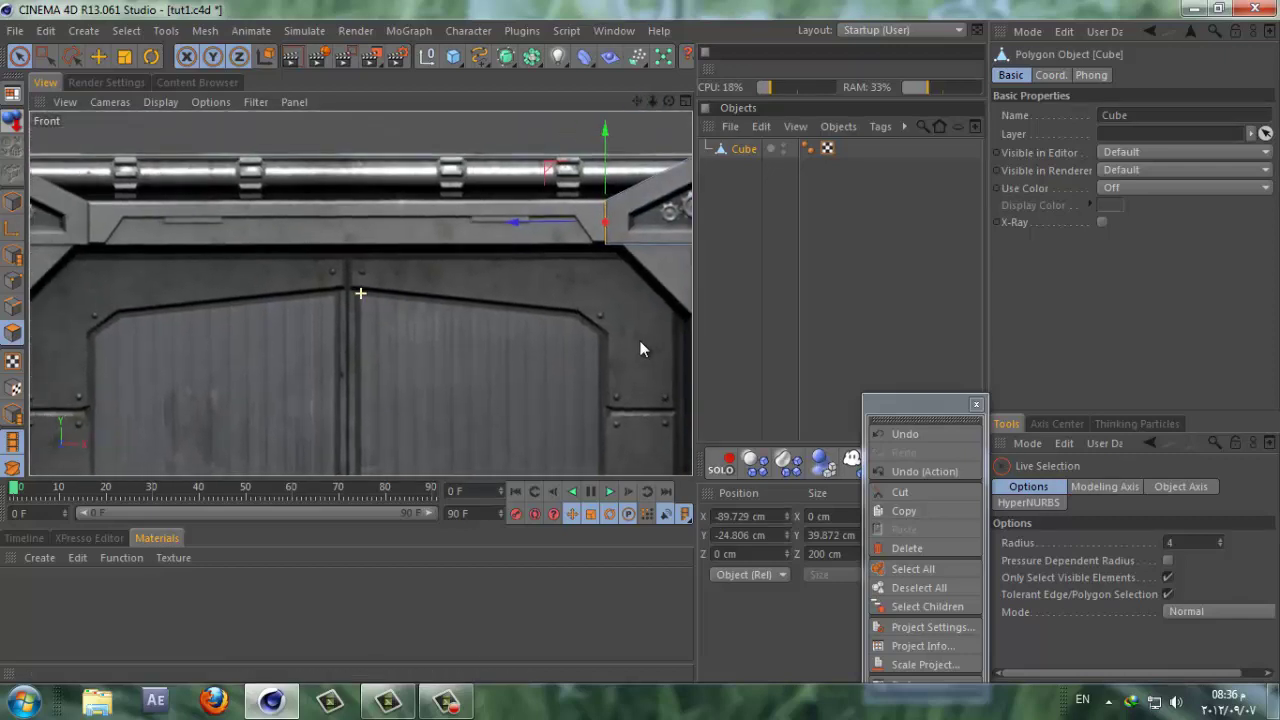
right_click(373, 144)
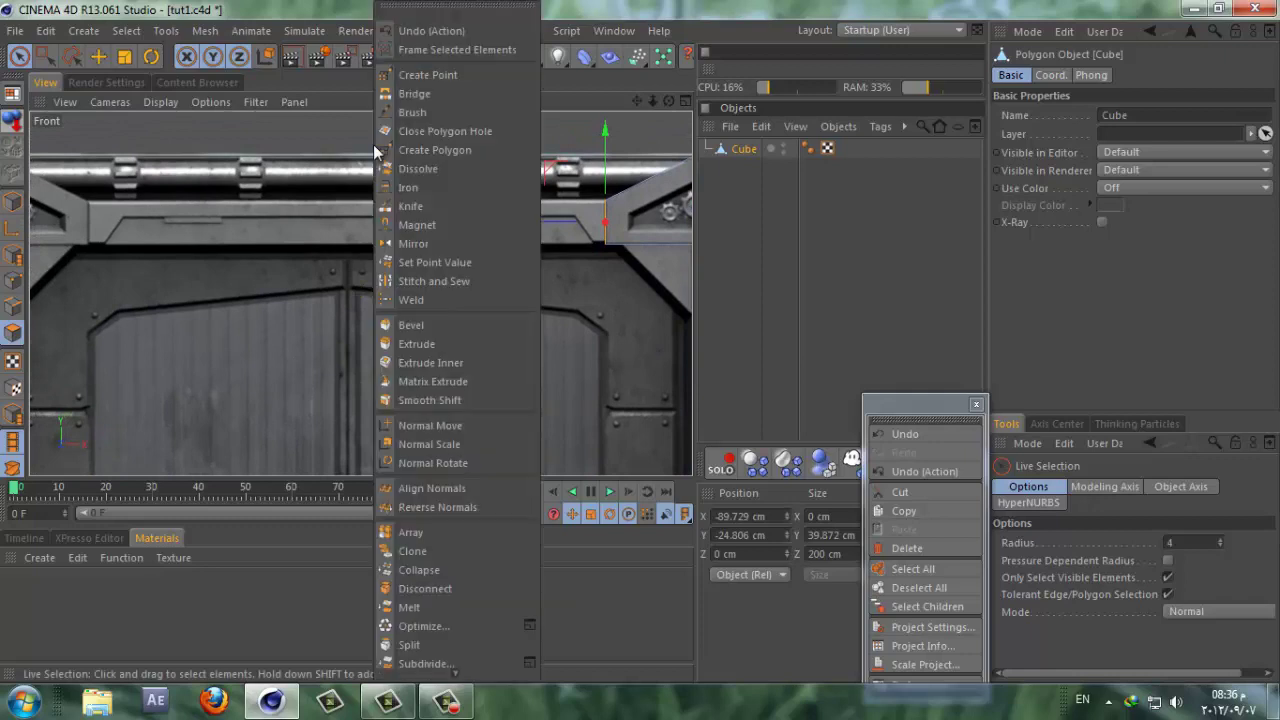
click(452, 344)
drag(680, 358, 641, 350)
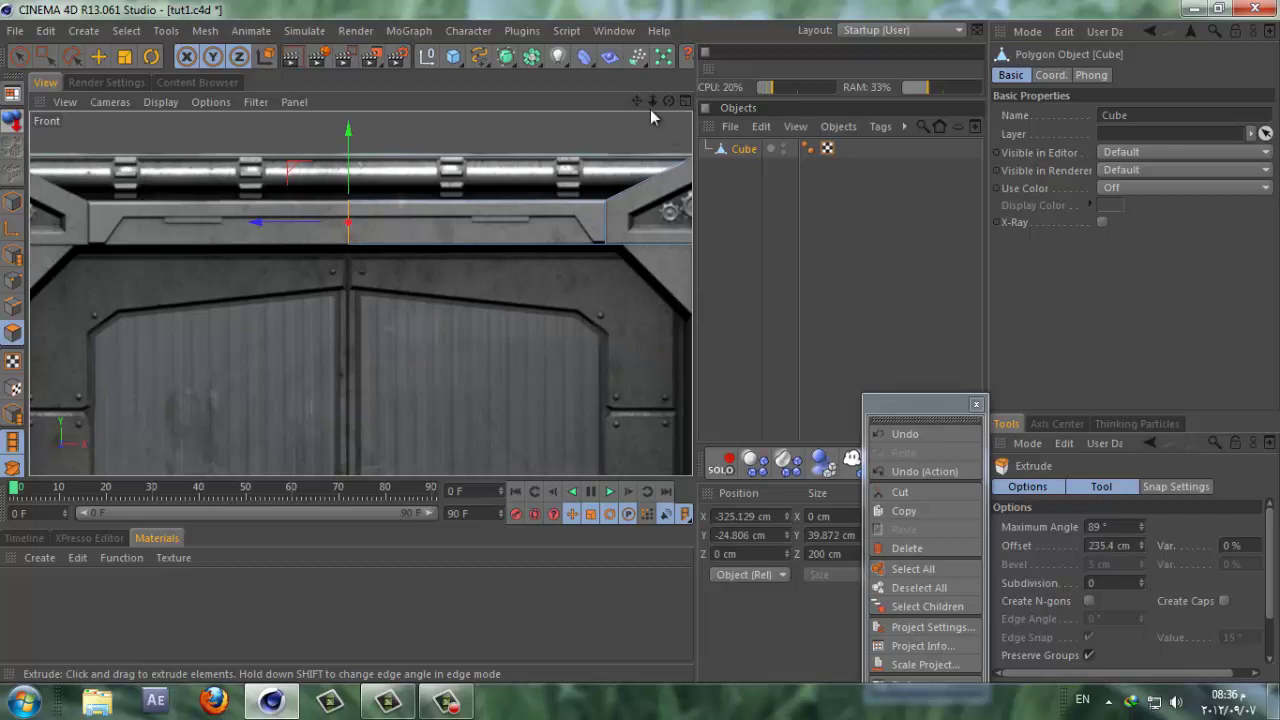
Step: Clear the polygon selection and examine the extruded half frame from several angles in the Perspective view
drag(652, 101, 633, 350)
click(684, 101)
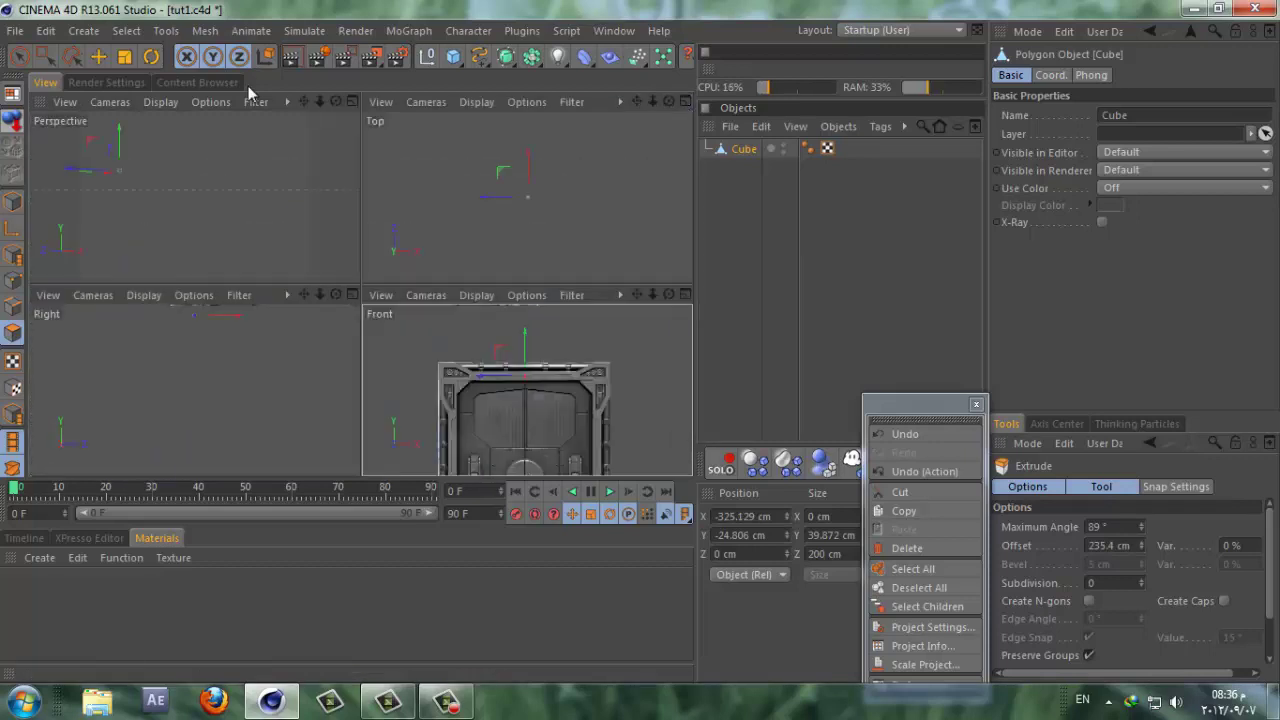
click(352, 101)
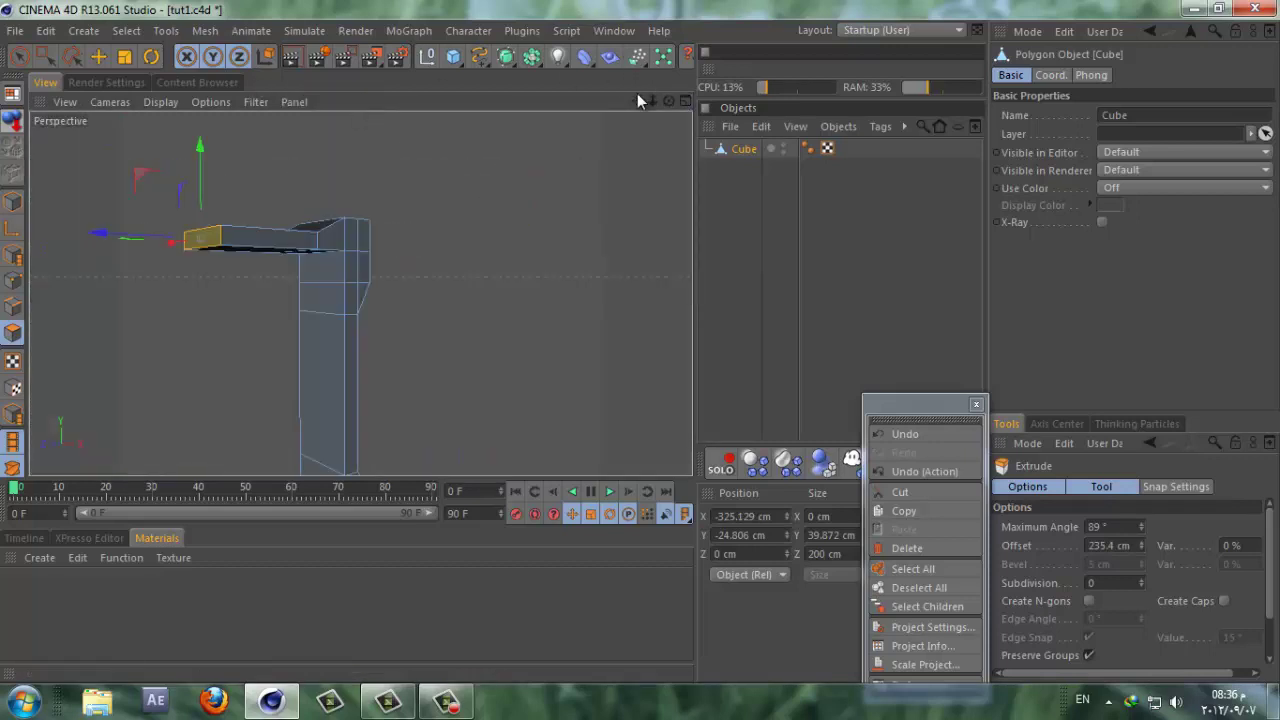
drag(637, 100, 640, 348)
key(ctrl+shift+a)
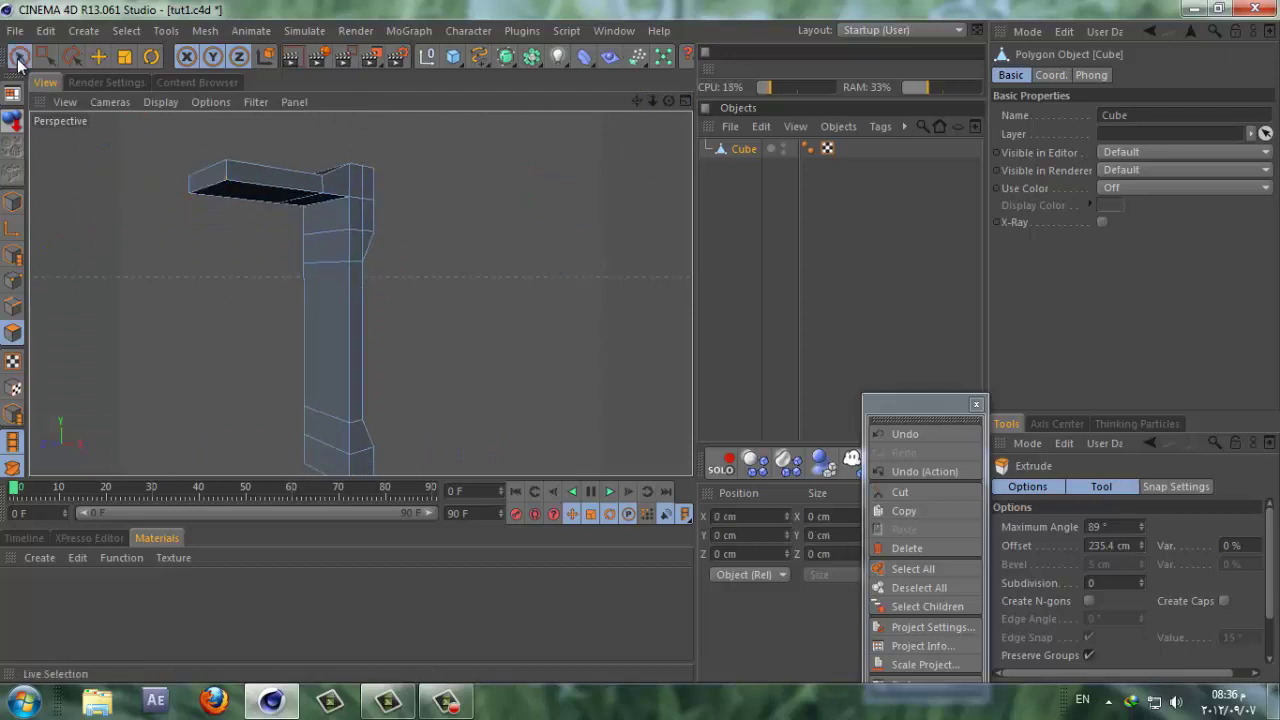
click(19, 58)
drag(671, 100, 639, 350)
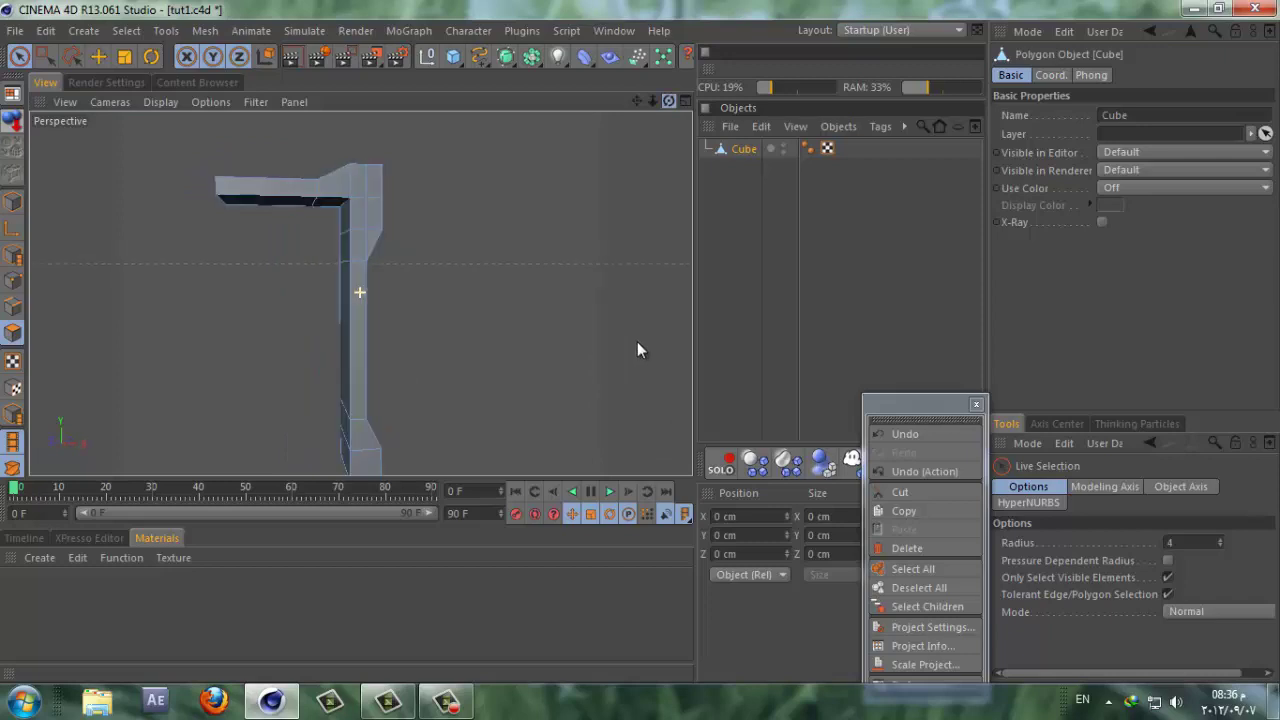
Step: Switch the frame to Model mode and add a new 200 cm cube primitive in the Front view
click(686, 103)
click(683, 297)
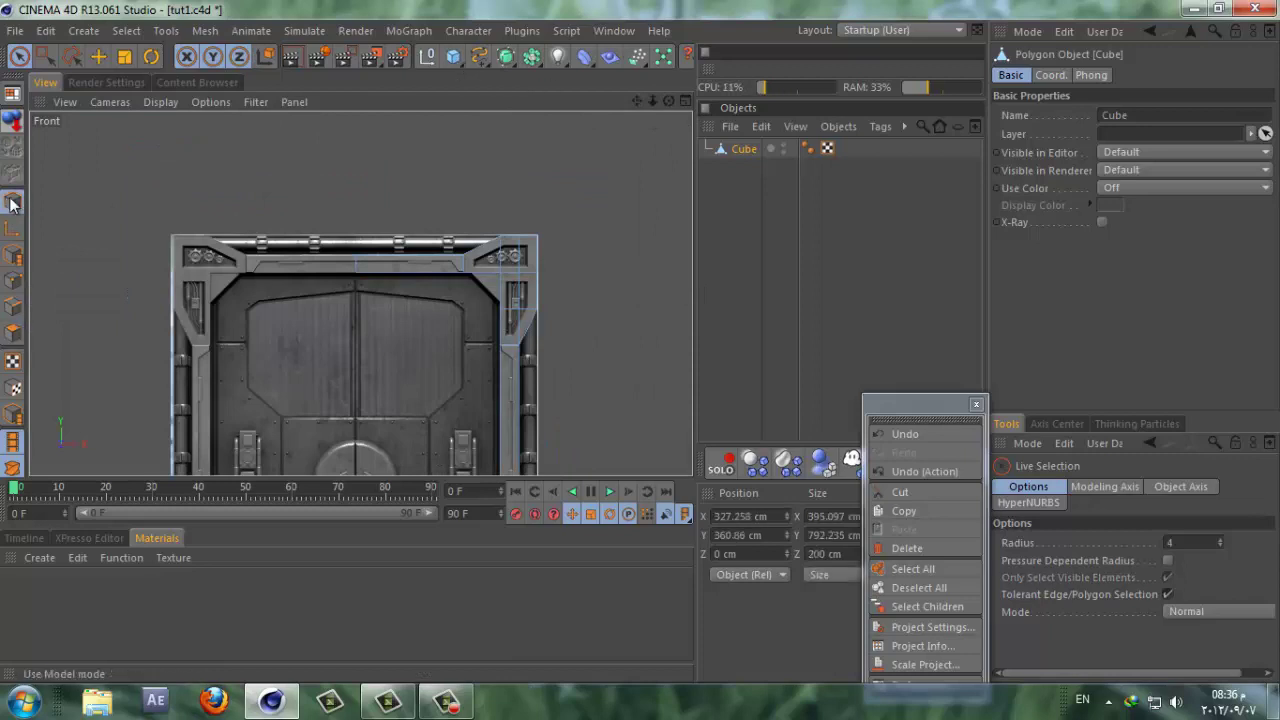
click(745, 149)
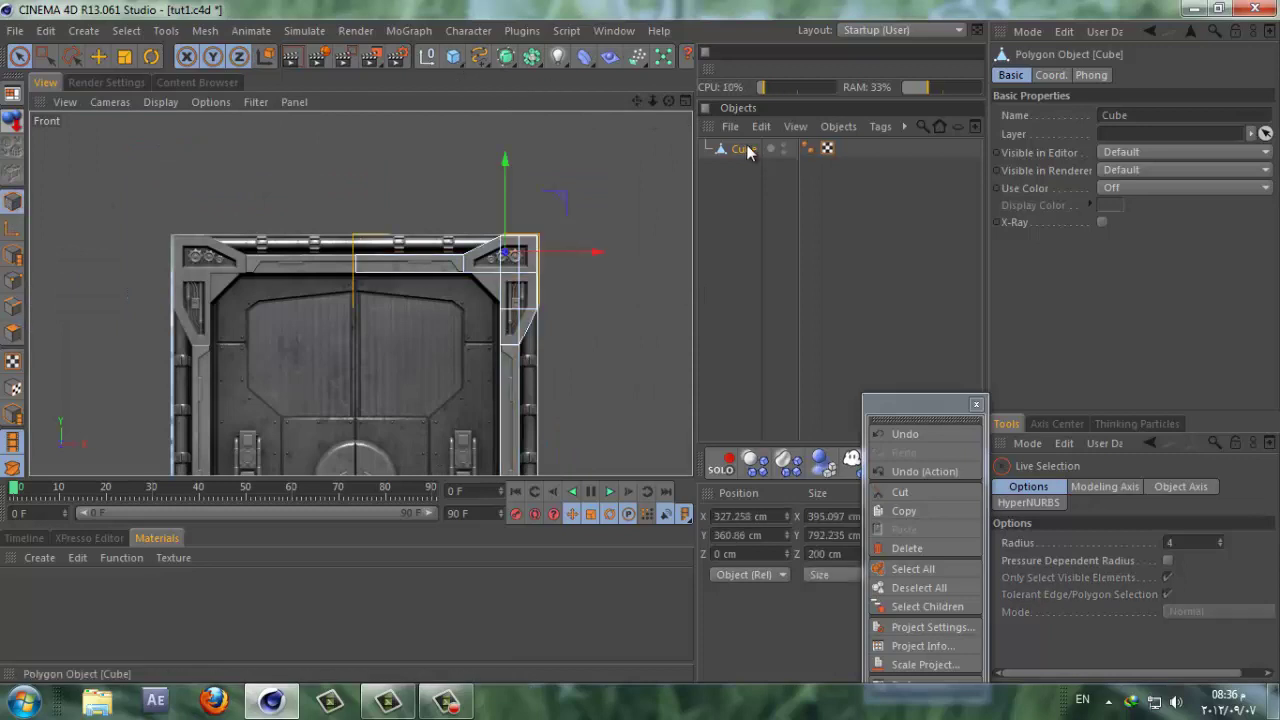
click(459, 54)
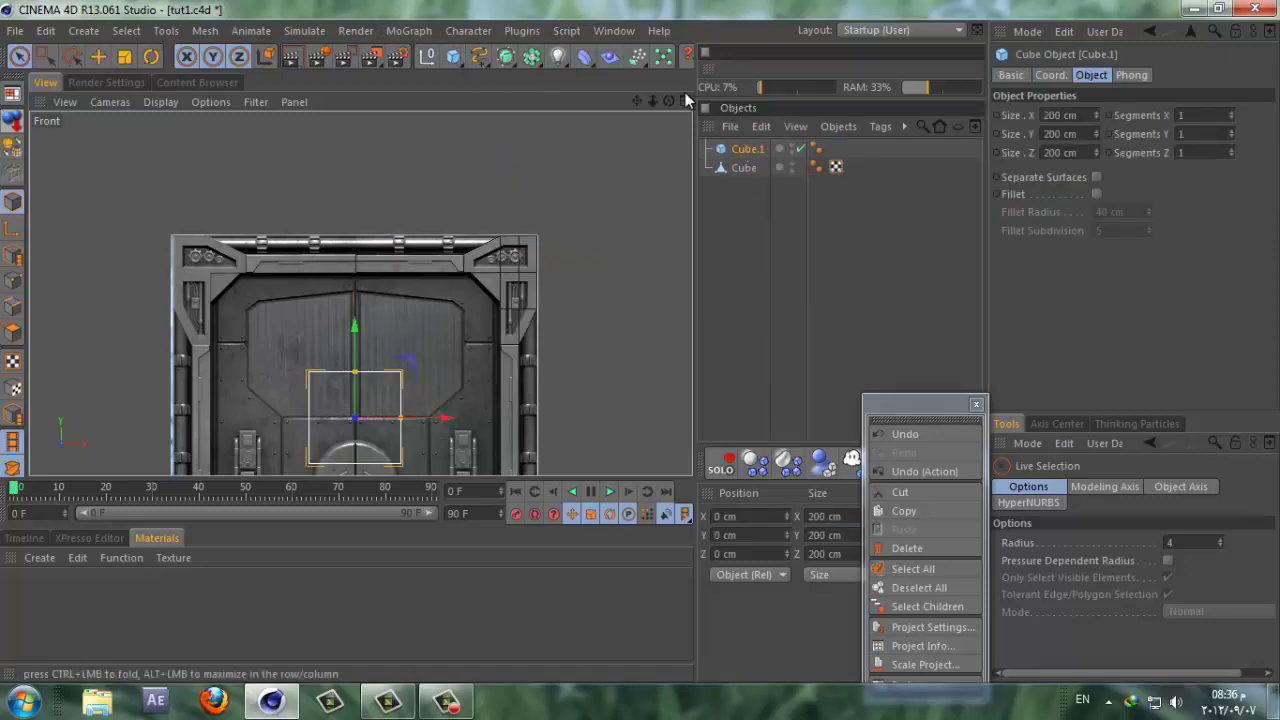
drag(637, 101, 567, 83)
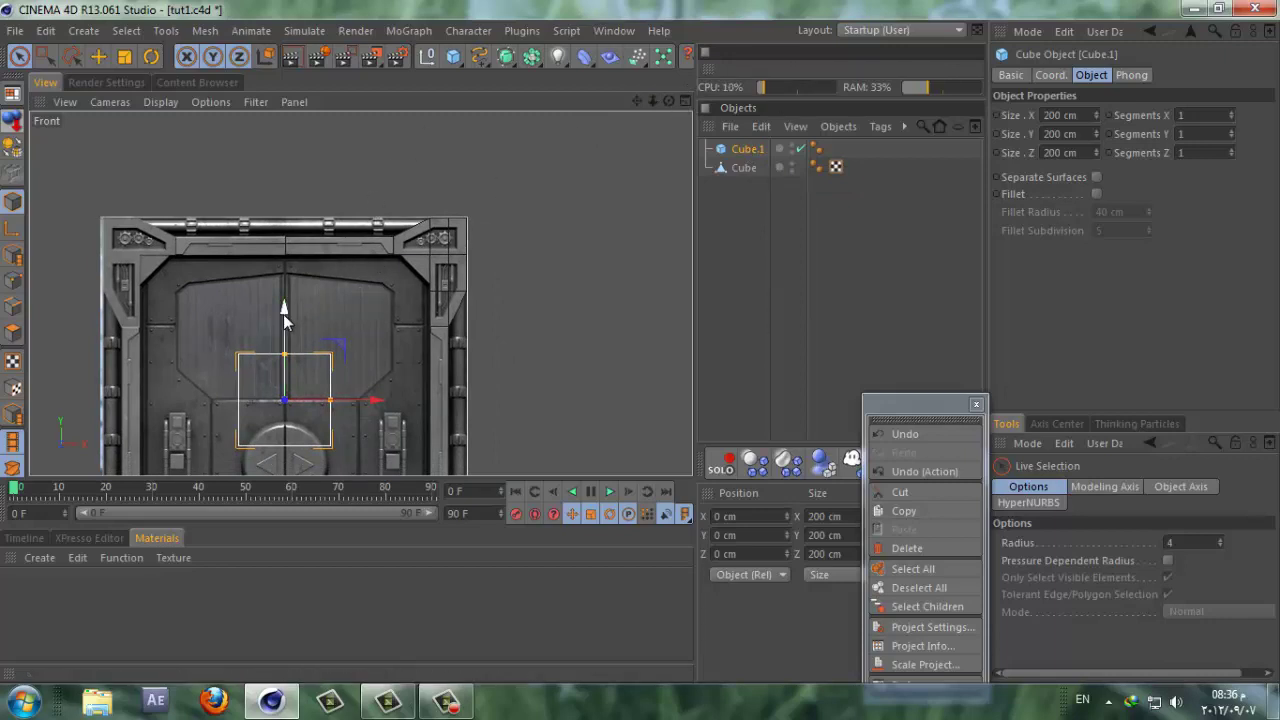
Step: Move the new cube over the gear recess in the frame's upper-right corner, at about X 318.2 cm and Y 350.8 cm
drag(283, 314, 329, 162)
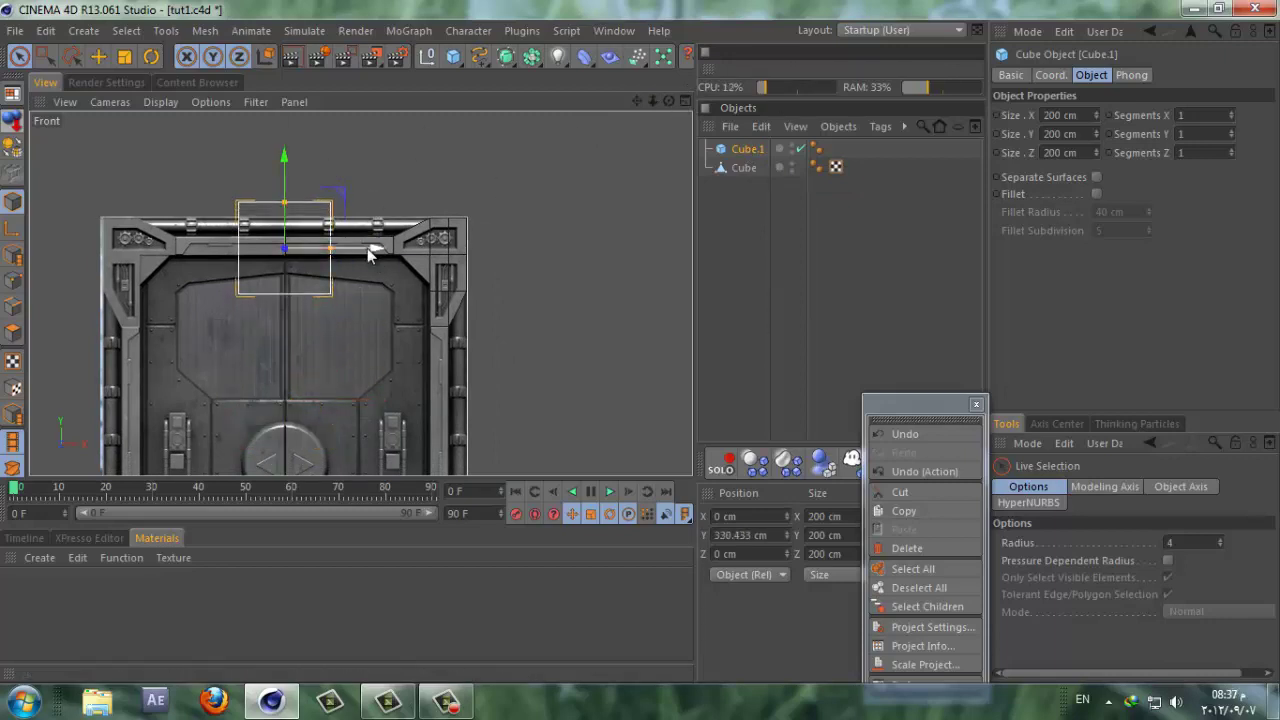
drag(368, 249, 518, 251)
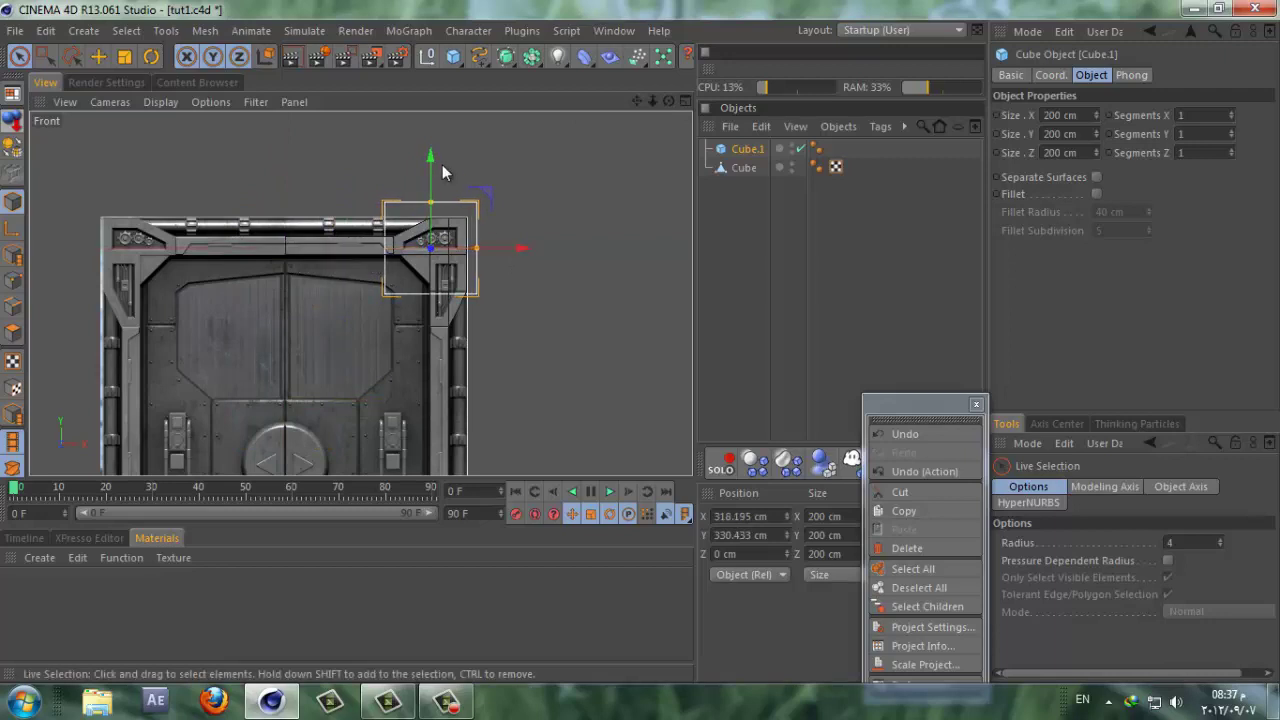
drag(431, 158, 431, 148)
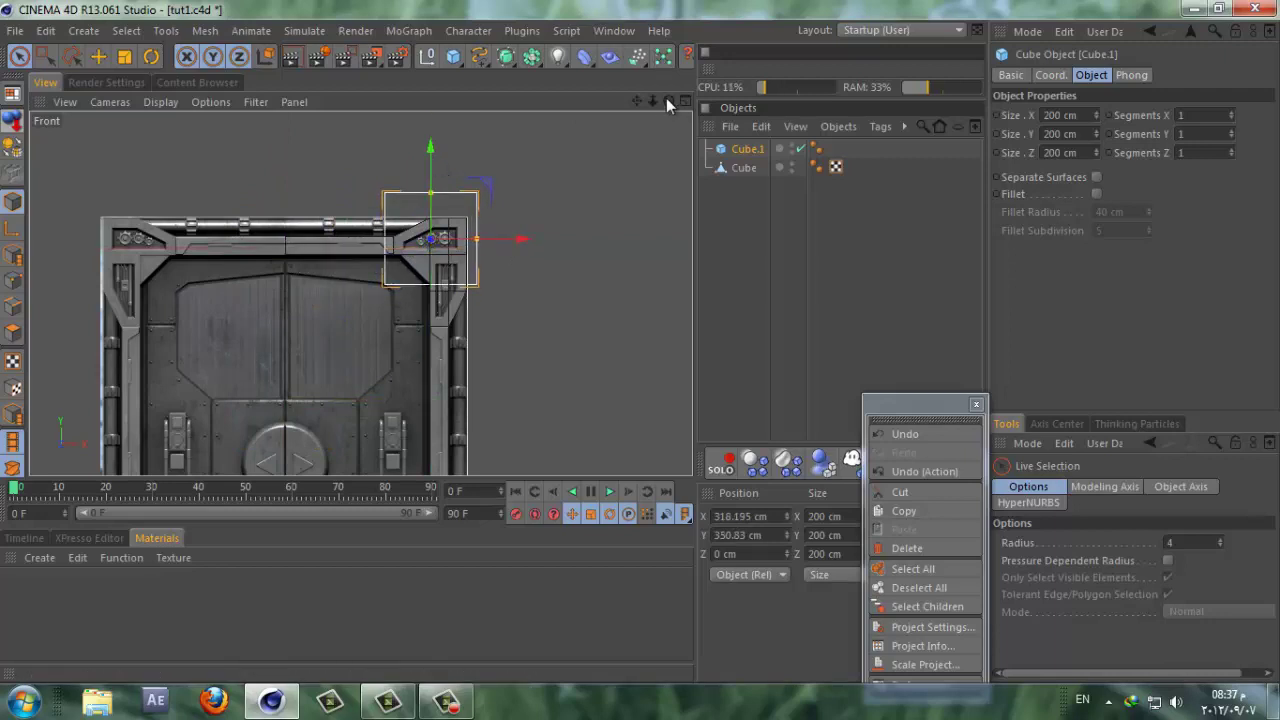
Step: Resize the cube to about 116.9 cm wide and 48.9 cm high to match the gear recess in the Front view
mouse_move(666, 98)
mouse_down()
mouse_move(757, 337)
mouse_move(630, 357)
mouse_move(641, 350)
mouse_move(655, 106)
mouse_up()
drag(365, 129, 376, 252)
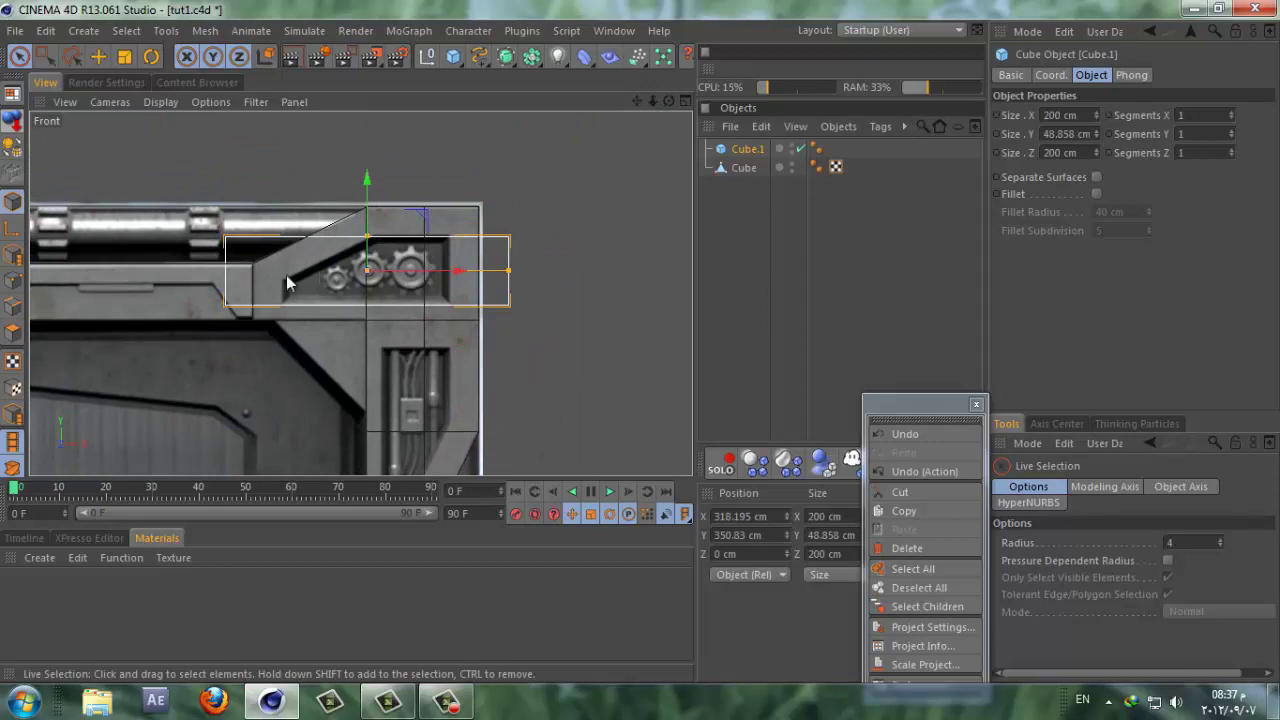
drag(508, 272, 453, 277)
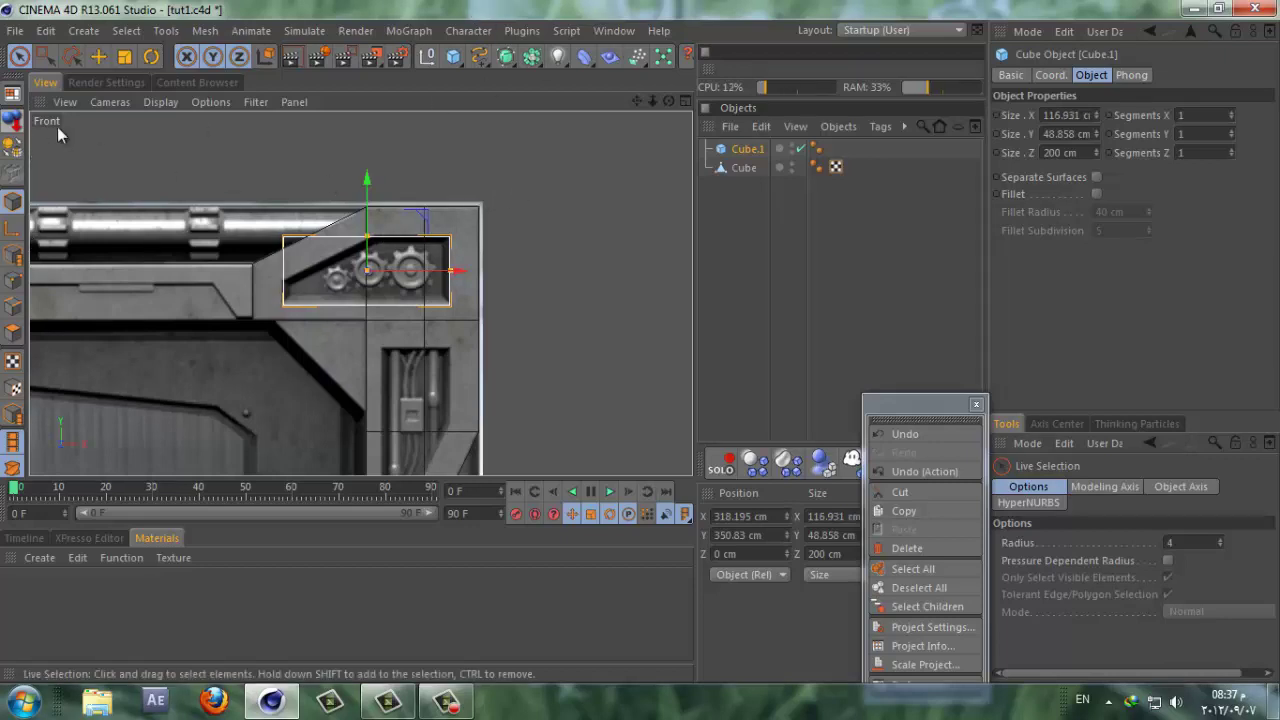
Step: Make the cube editable and select its right-side points with Rectangle Selection in point mode
click(12, 172)
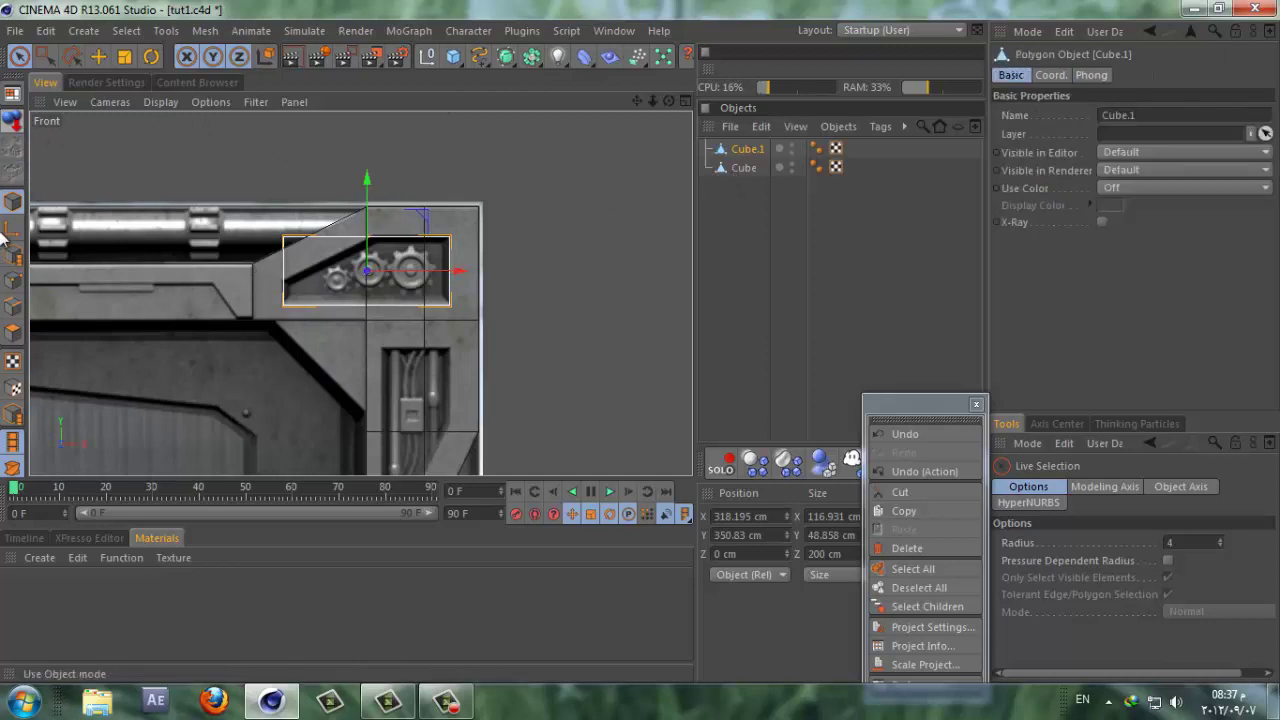
click(14, 307)
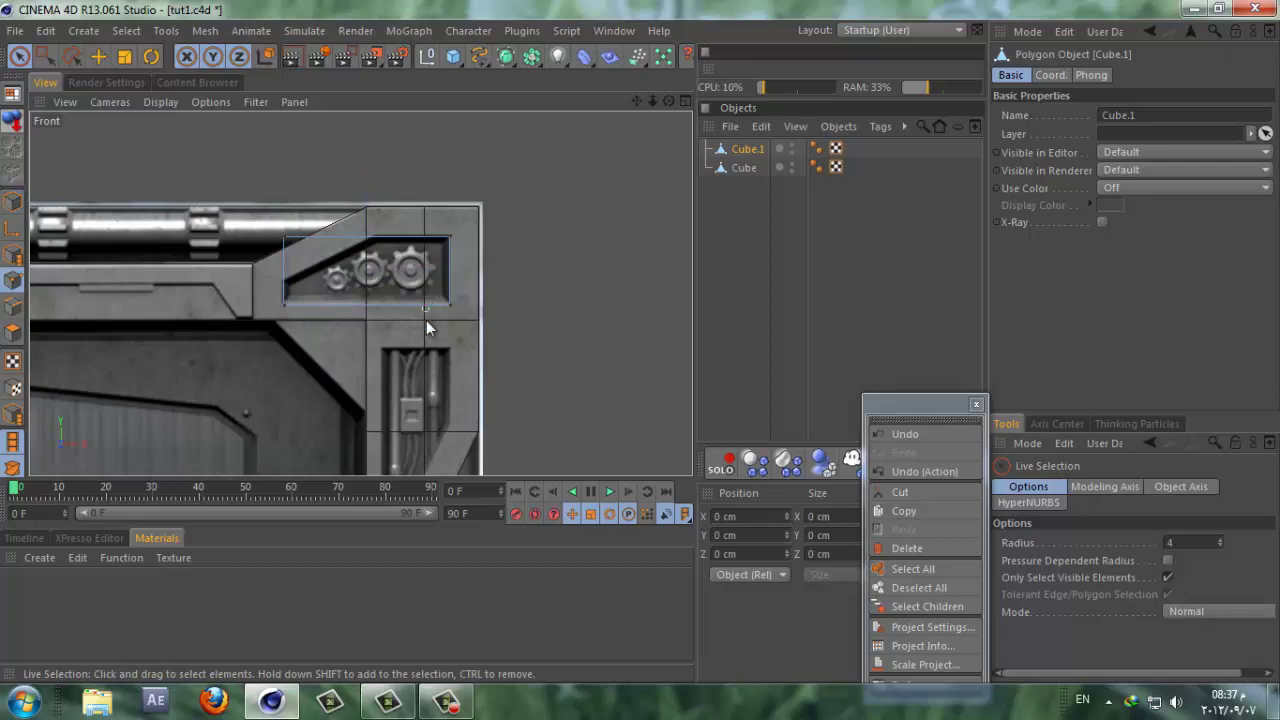
click(45, 57)
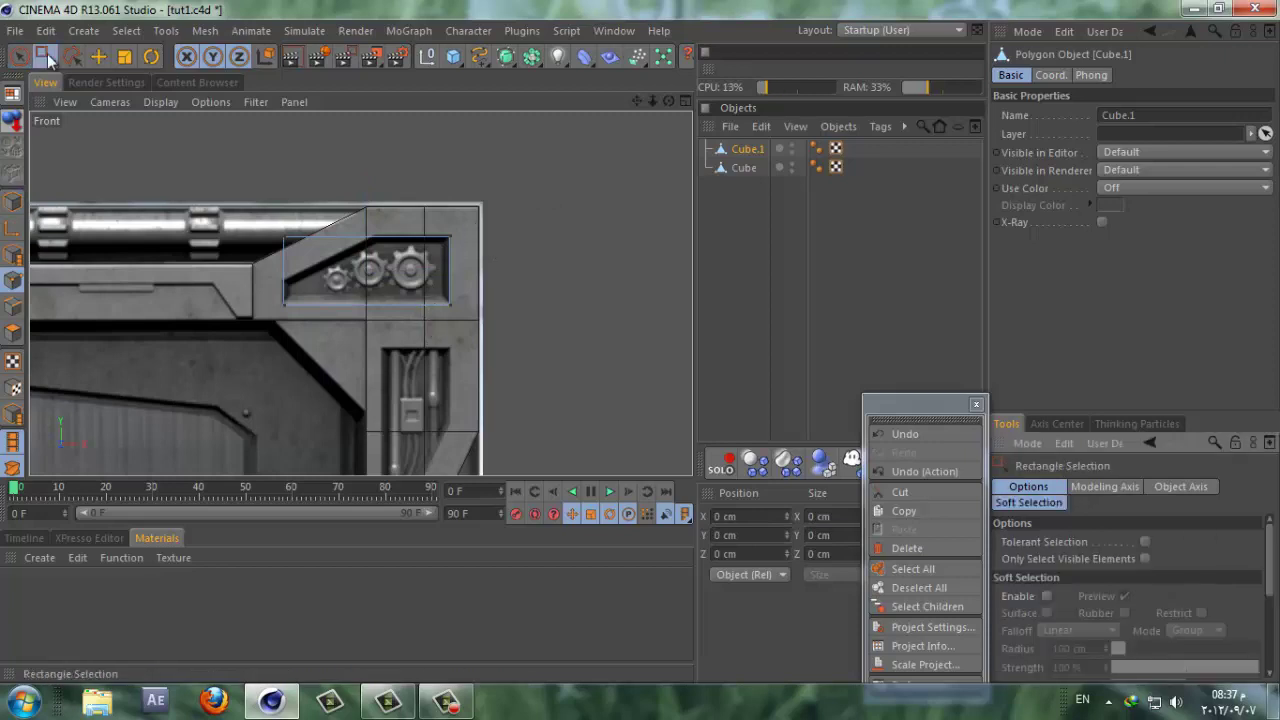
drag(483, 198, 436, 341)
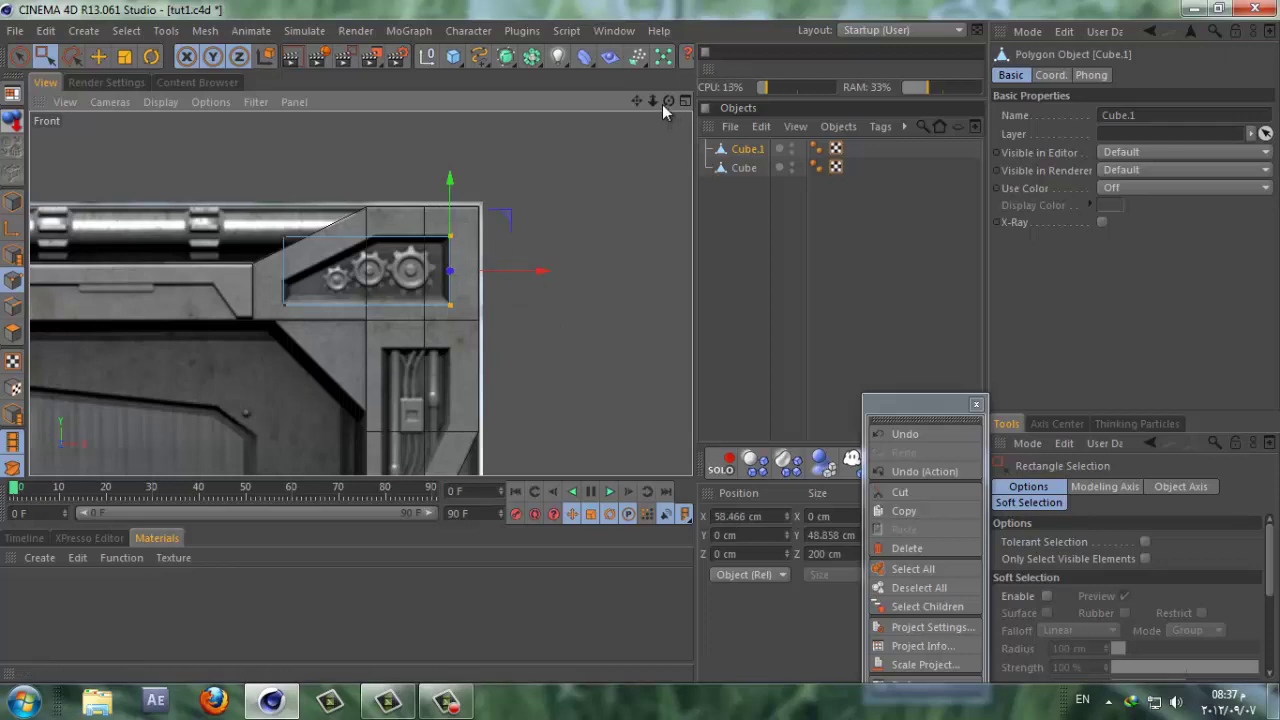
Step: Fit the cube to the gear recess by raising its top points about 1.4 cm and shifting its left points to about X -60.5 cm
drag(653, 101, 640, 348)
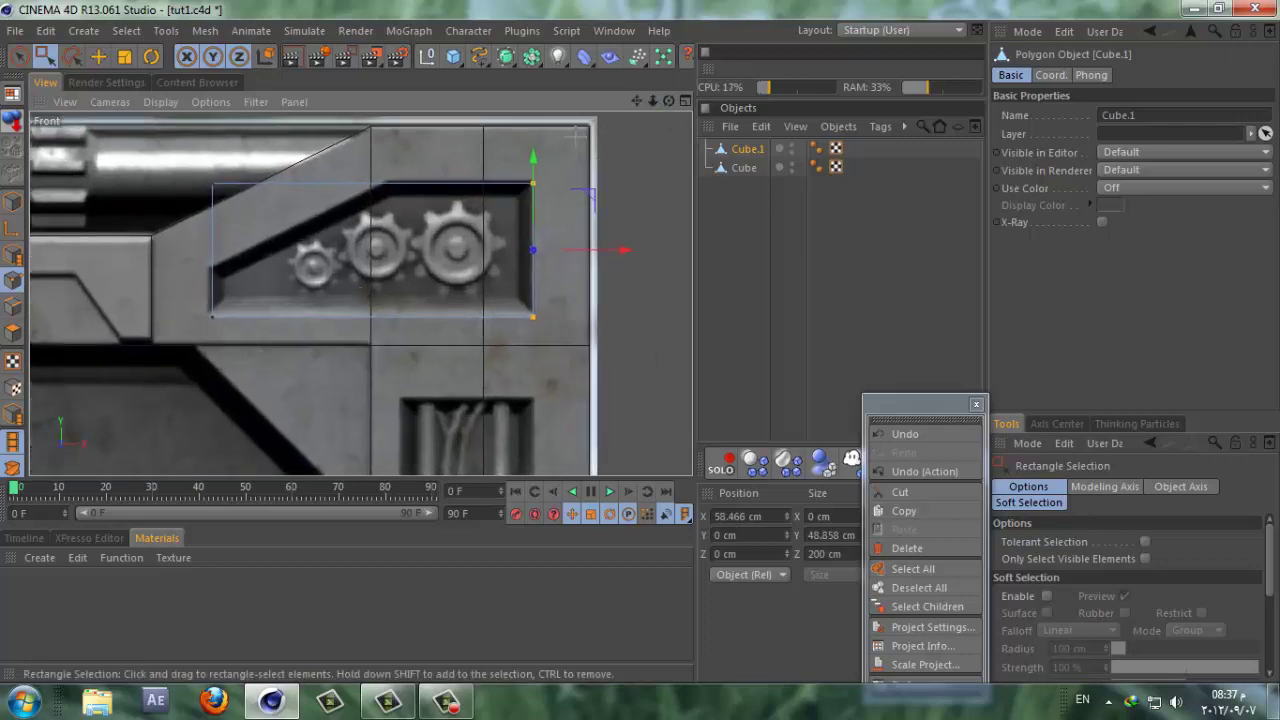
drag(390, 145, 160, 216)
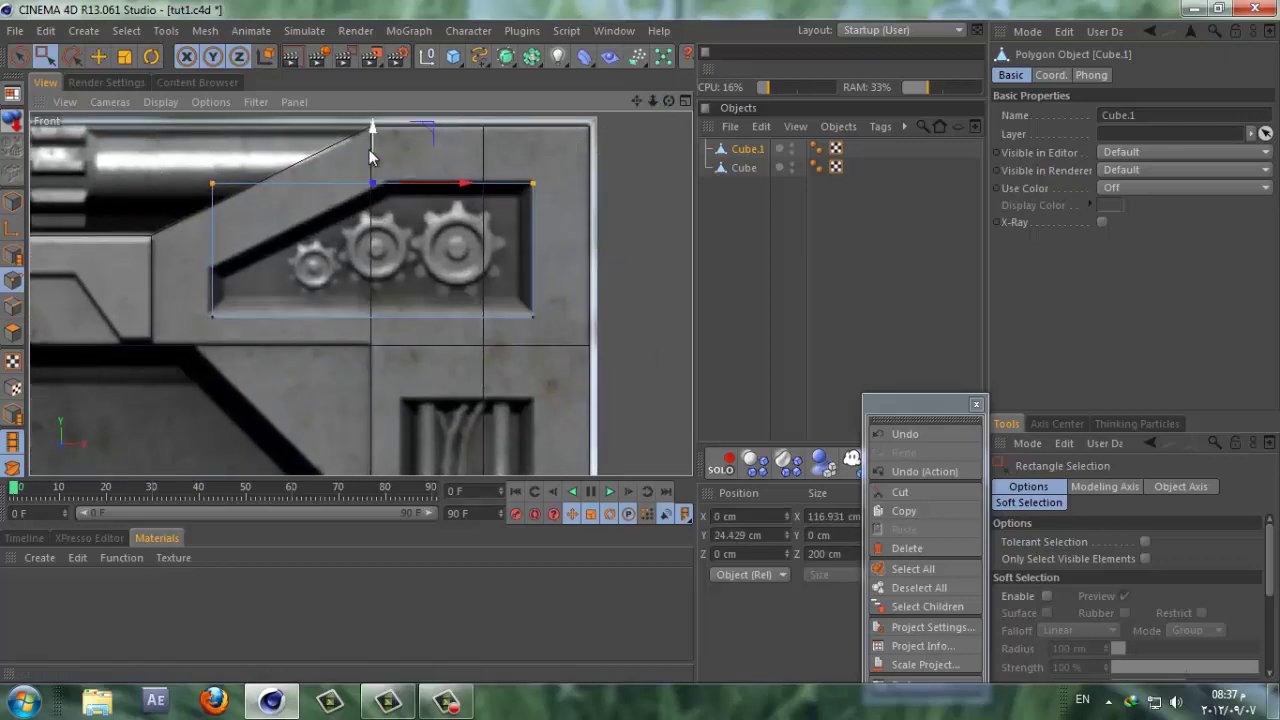
drag(372, 157, 368, 151)
drag(250, 150, 196, 350)
drag(300, 253, 292, 253)
Step: Cut the cube vertically where the recess slope begins with the Knife in Plane mode, and lower its upper-left points to about Y -6.5 cm
right_click(384, 183)
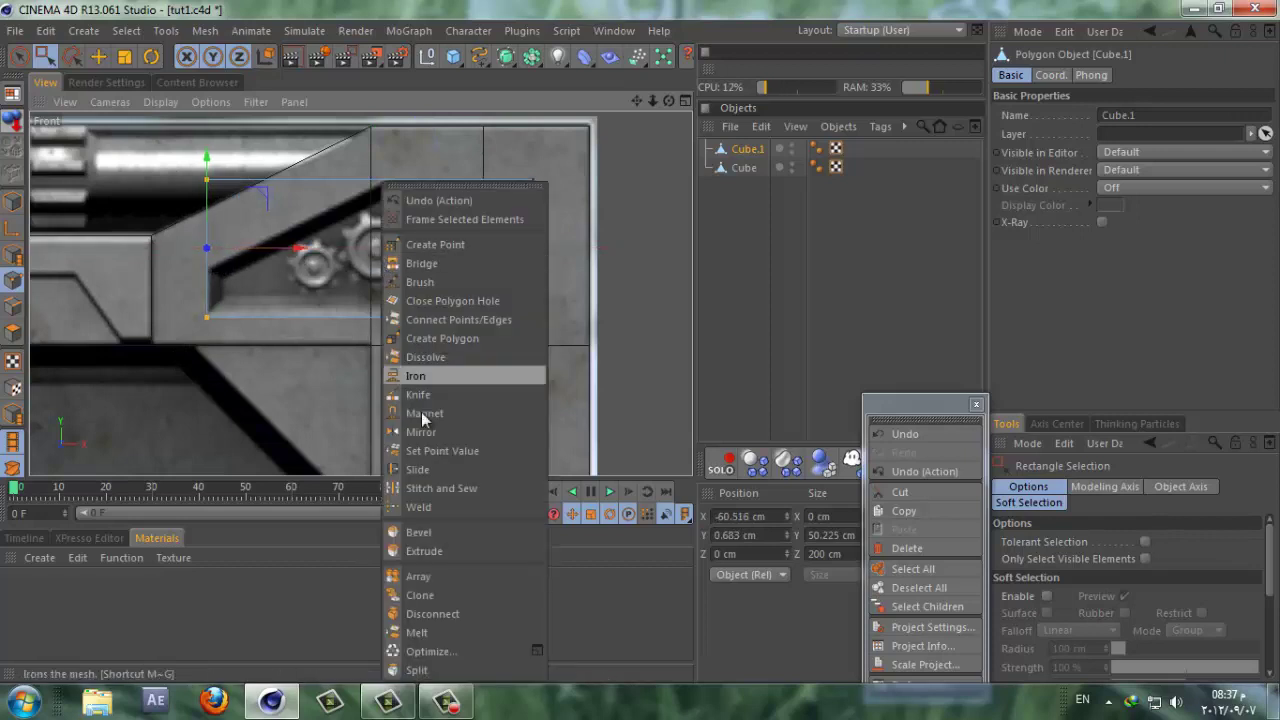
click(420, 394)
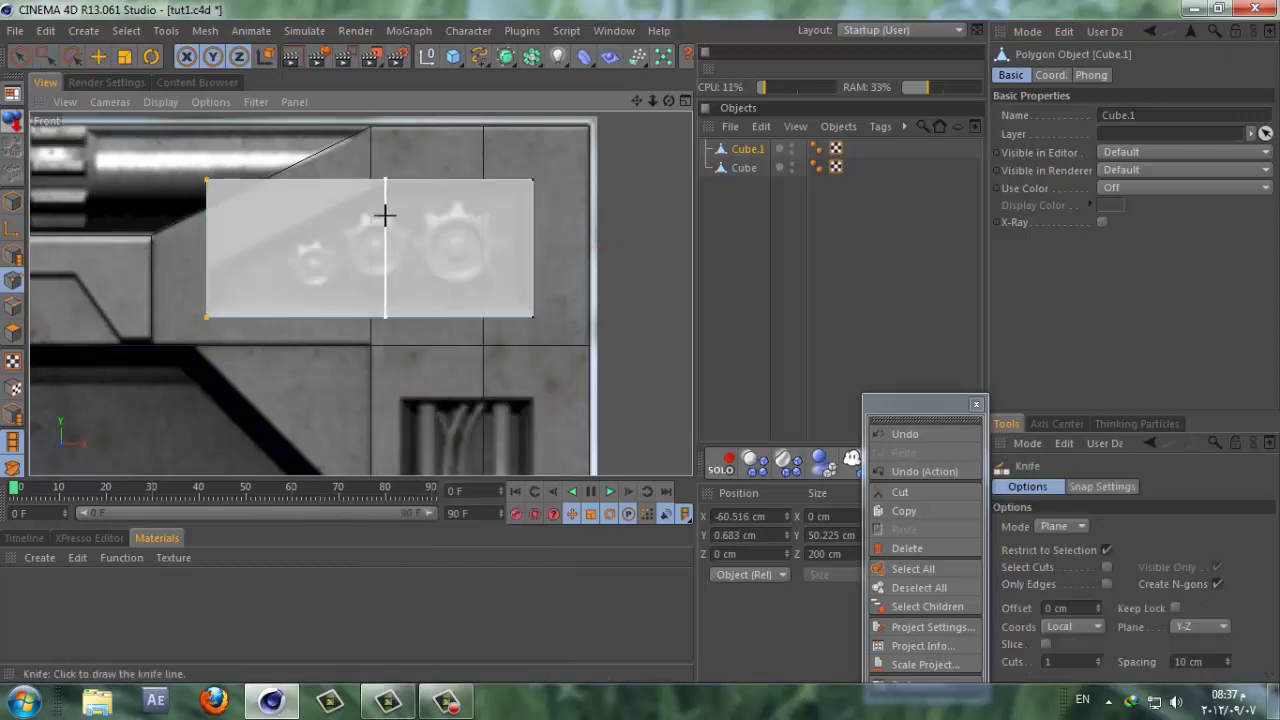
drag(655, 103, 651, 346)
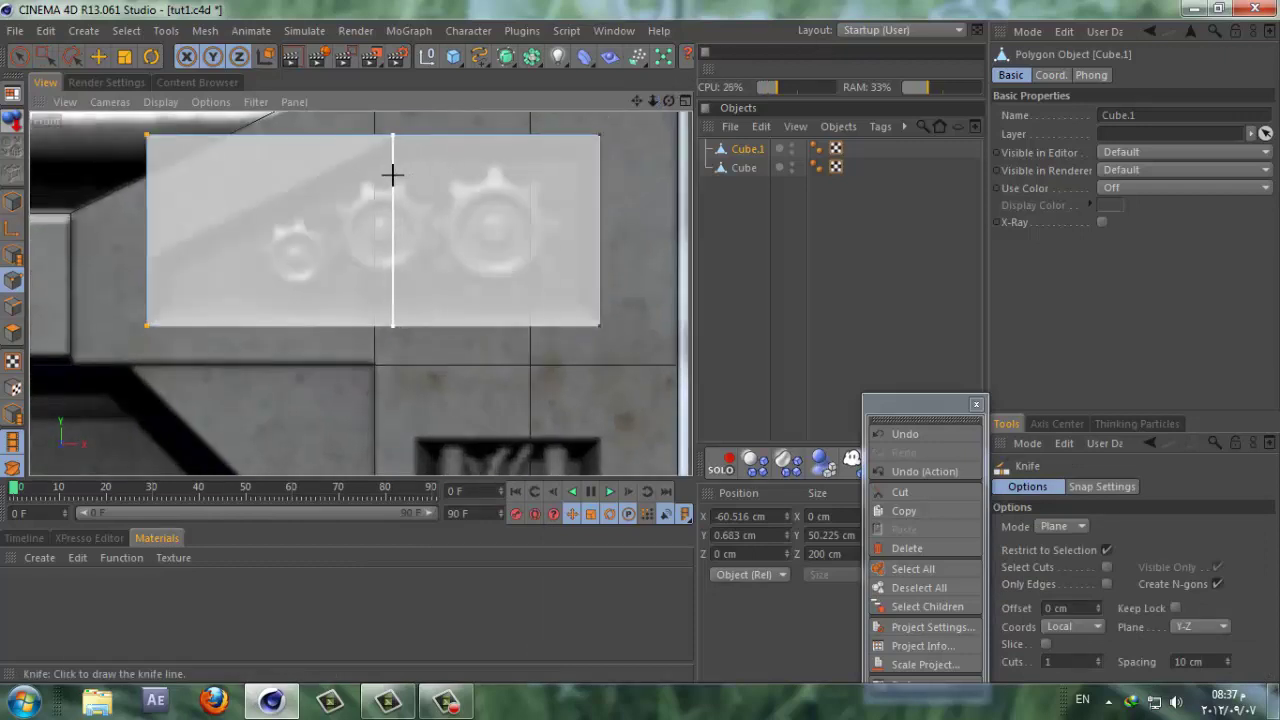
click(392, 175)
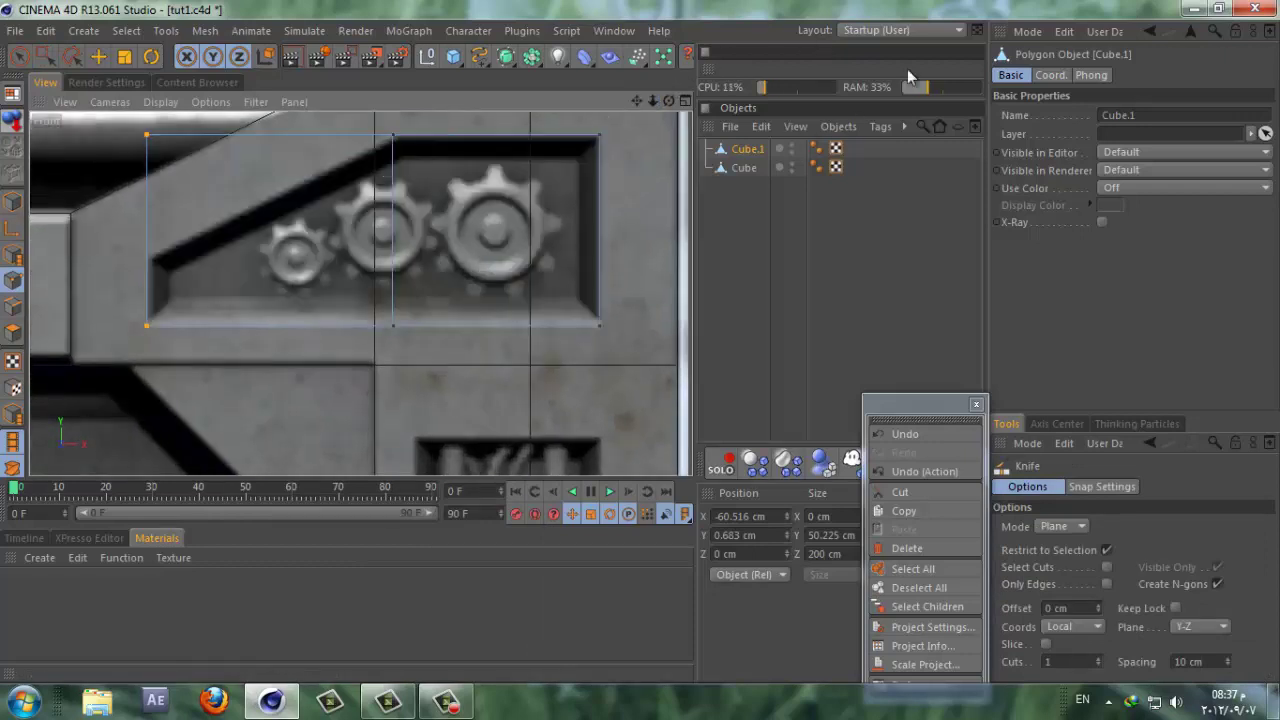
click(46, 55)
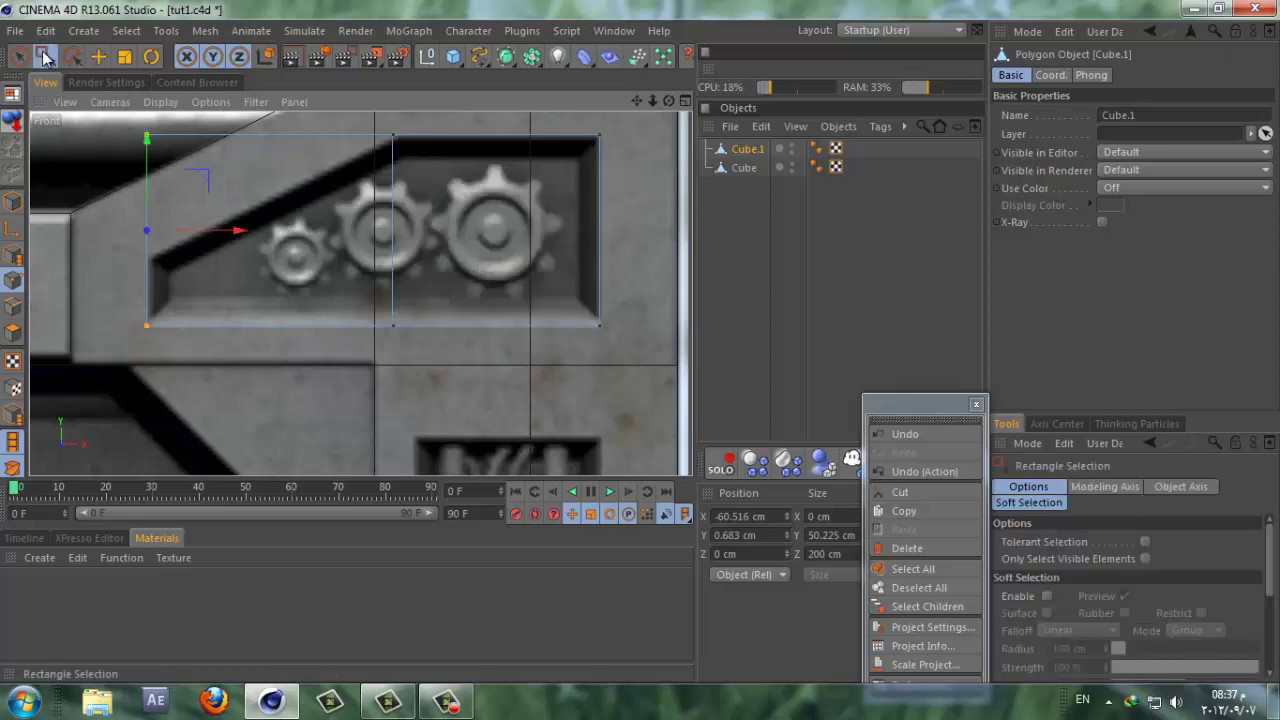
drag(100, 116, 156, 249)
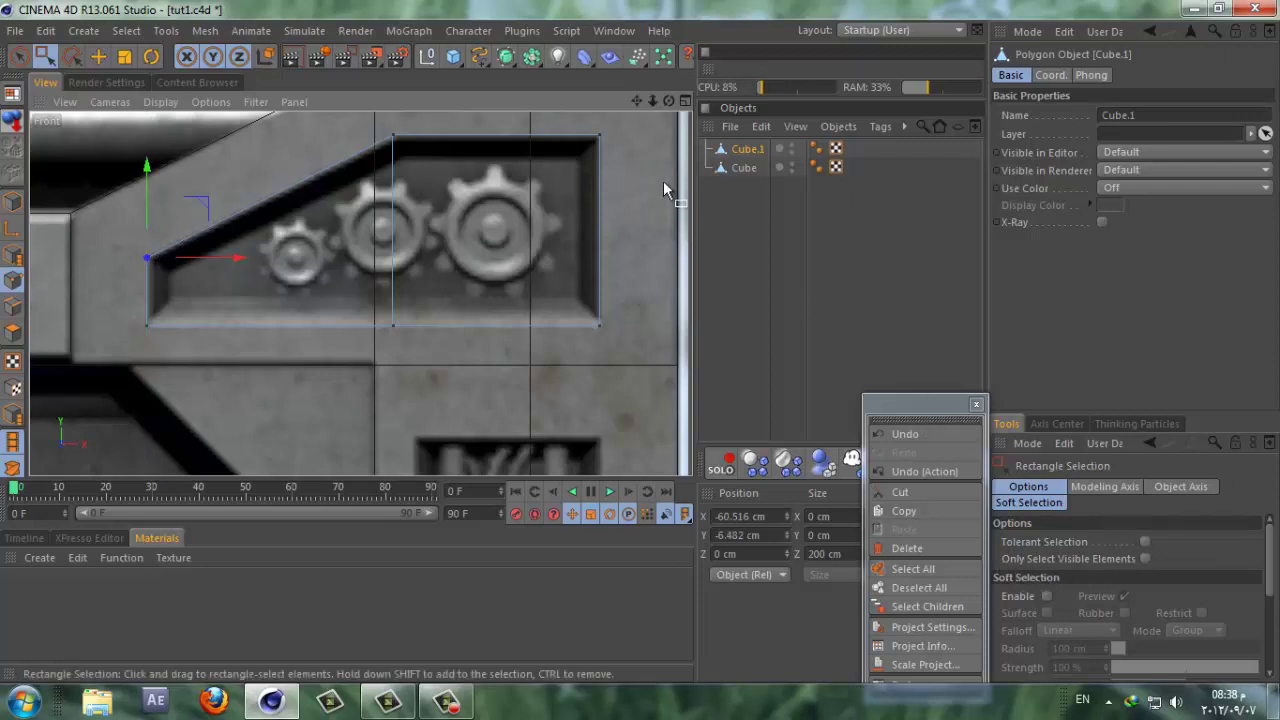
Step: Add a Symmetry object and nest the gear-recess cube Cube.1 under it, working in the Perspective view
click(686, 102)
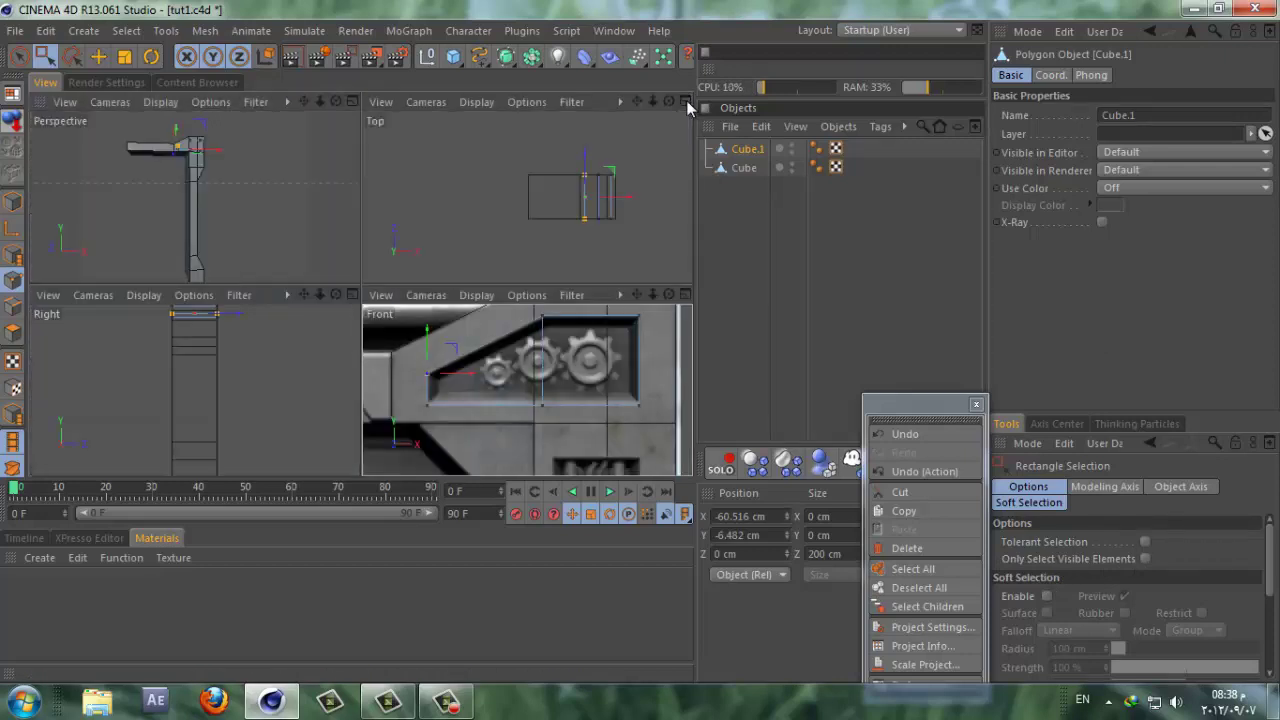
click(346, 100)
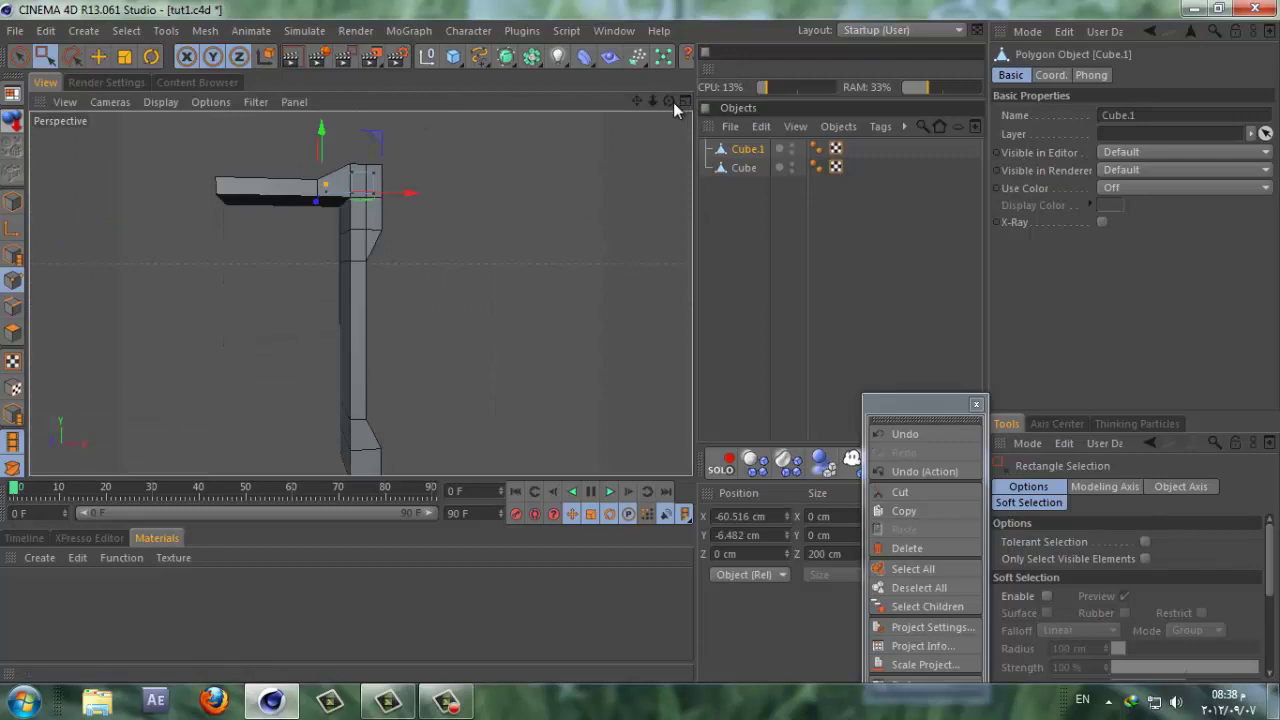
drag(671, 102, 648, 338)
drag(510, 66, 521, 114)
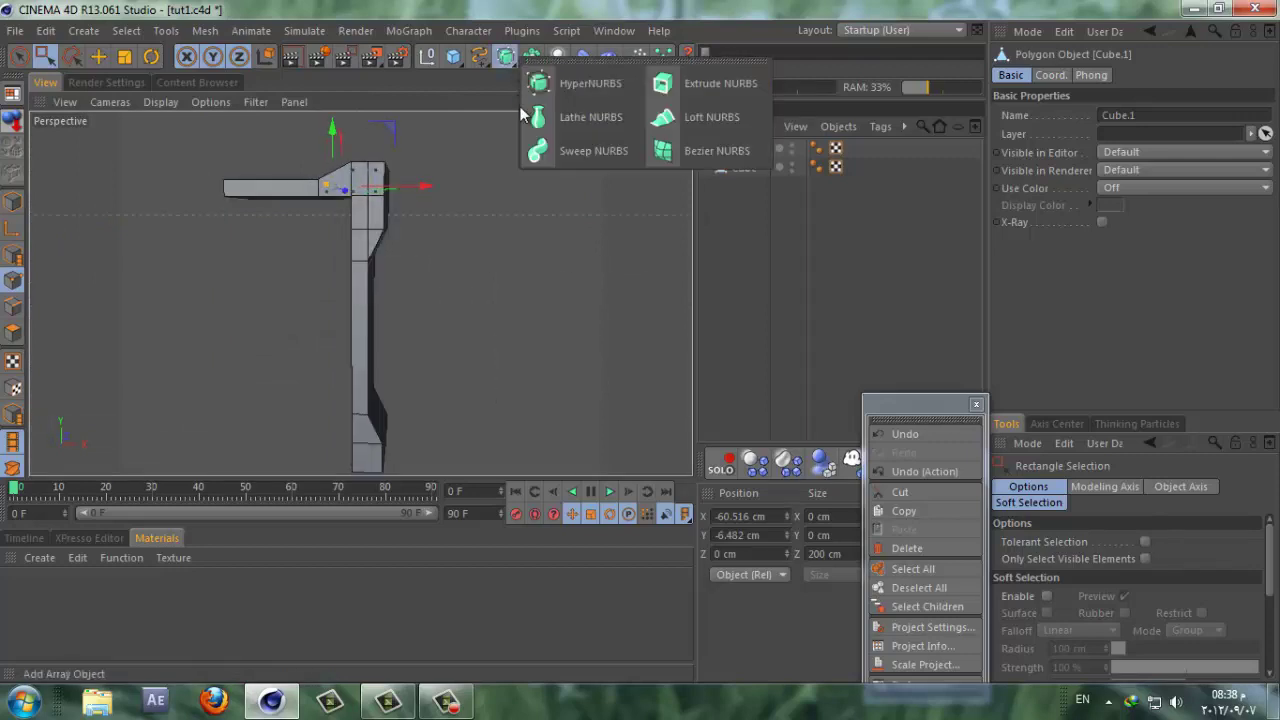
drag(529, 57, 750, 118)
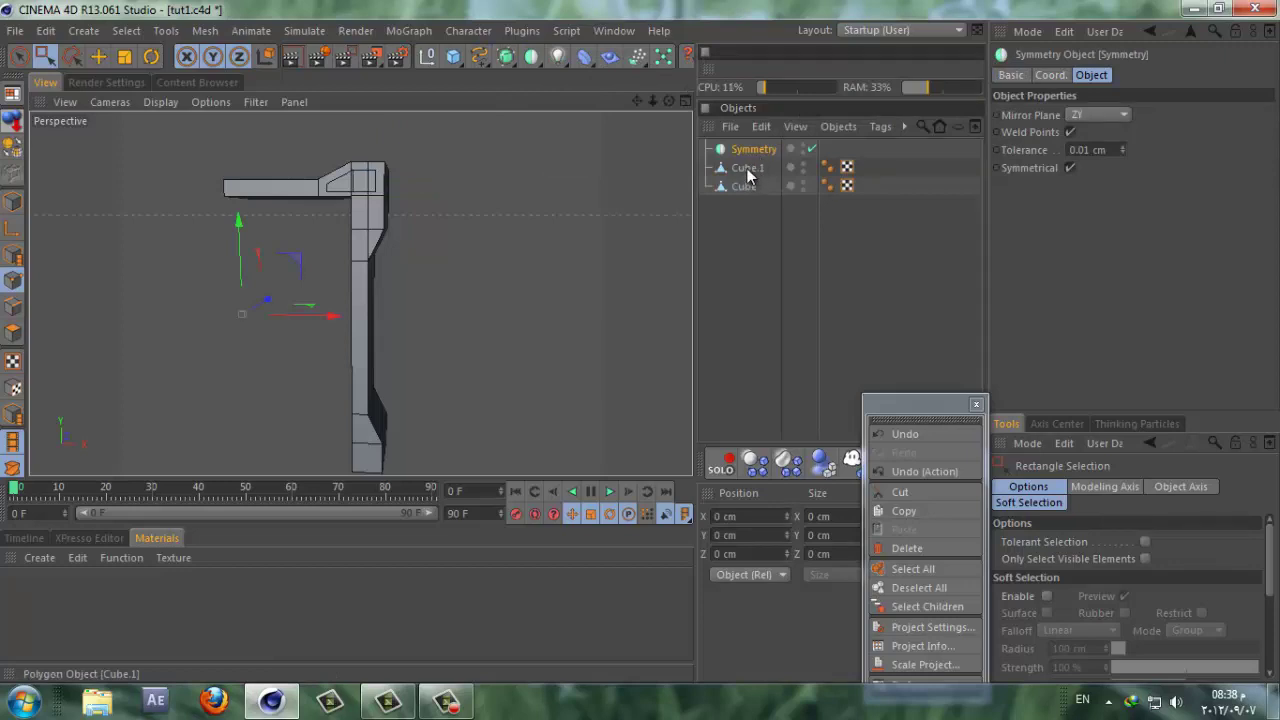
drag(748, 172, 748, 148)
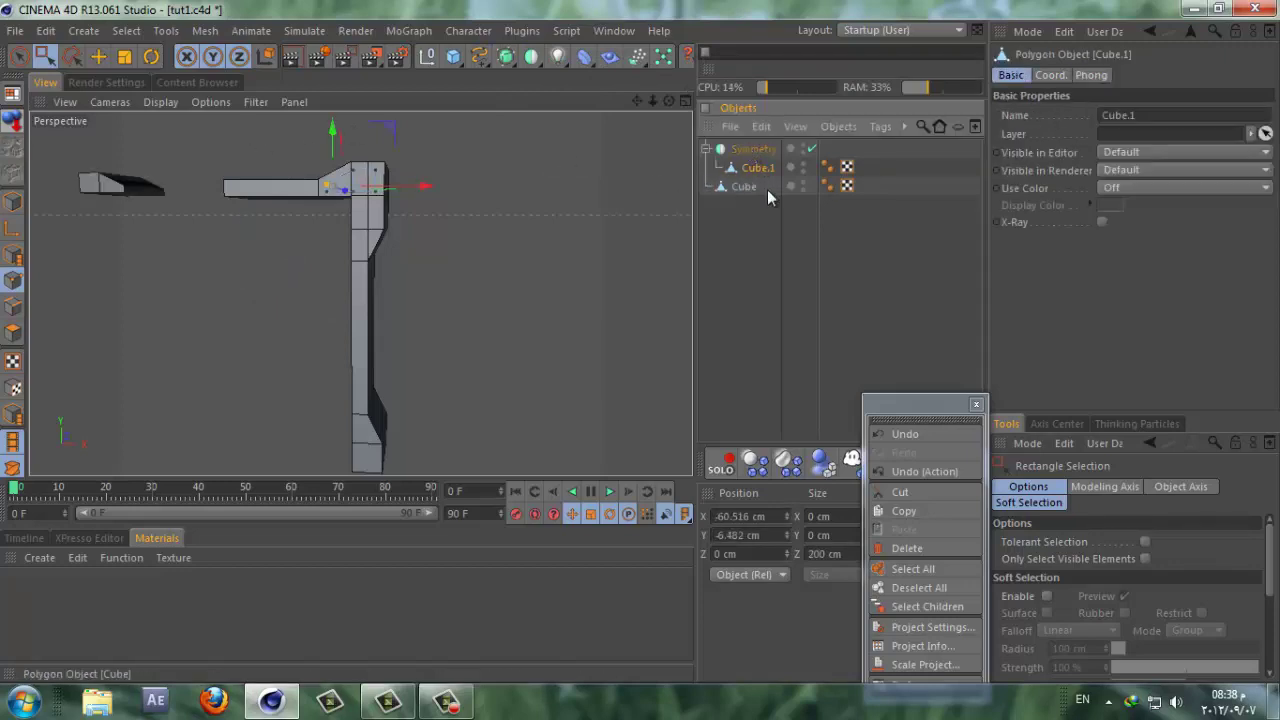
Step: Add a second Symmetry object, nest the frame object Cube under it, and check the mirrored frame from several angles
drag(531, 57, 811, 213)
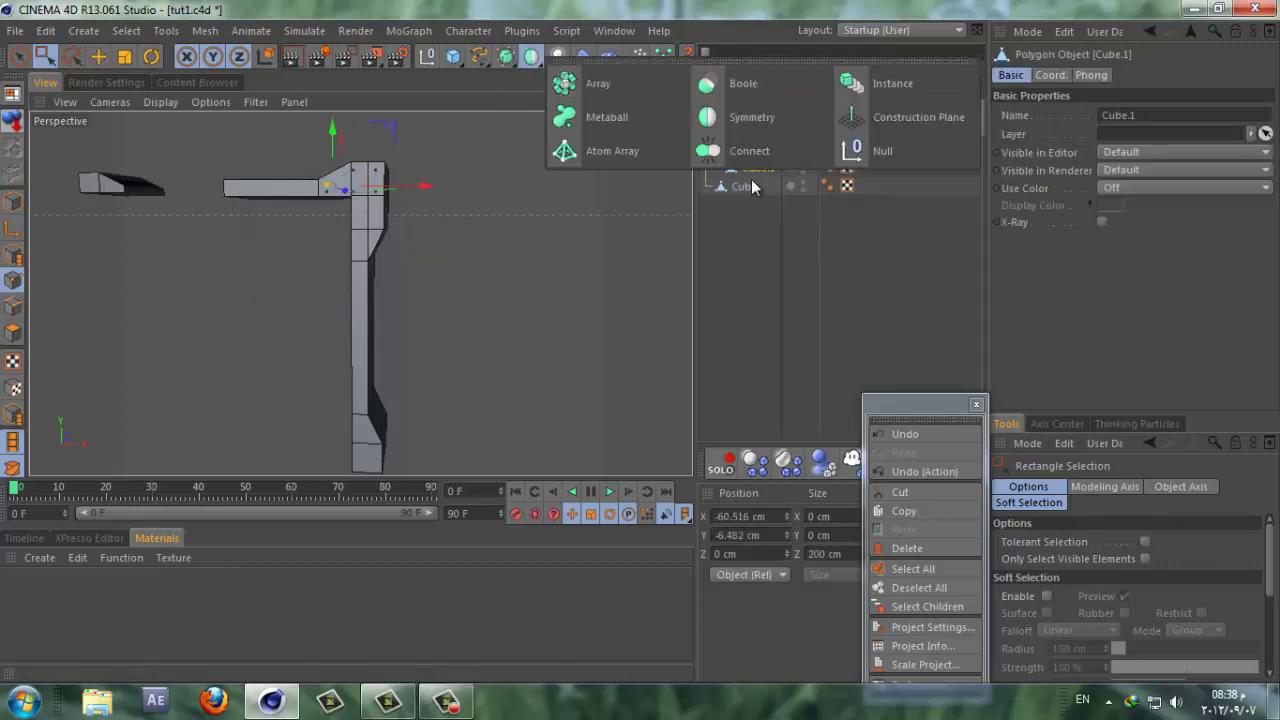
drag(751, 179, 751, 117)
drag(747, 206, 773, 150)
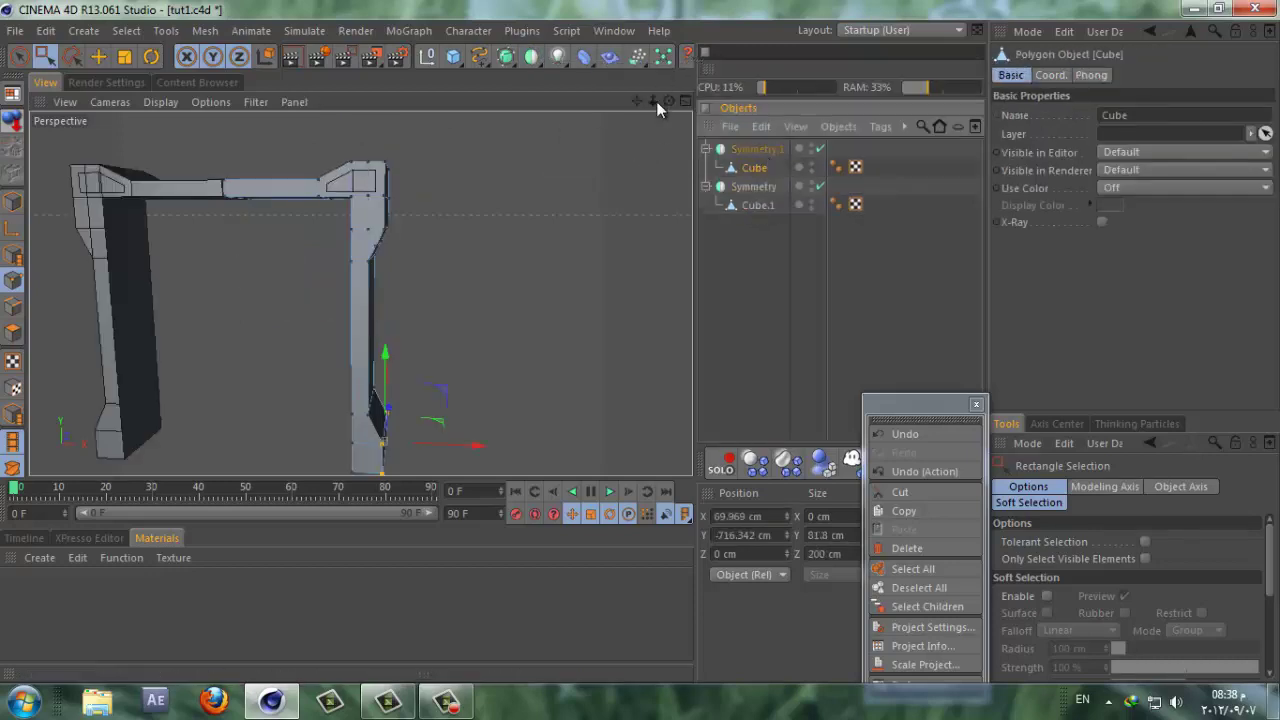
drag(668, 101, 646, 341)
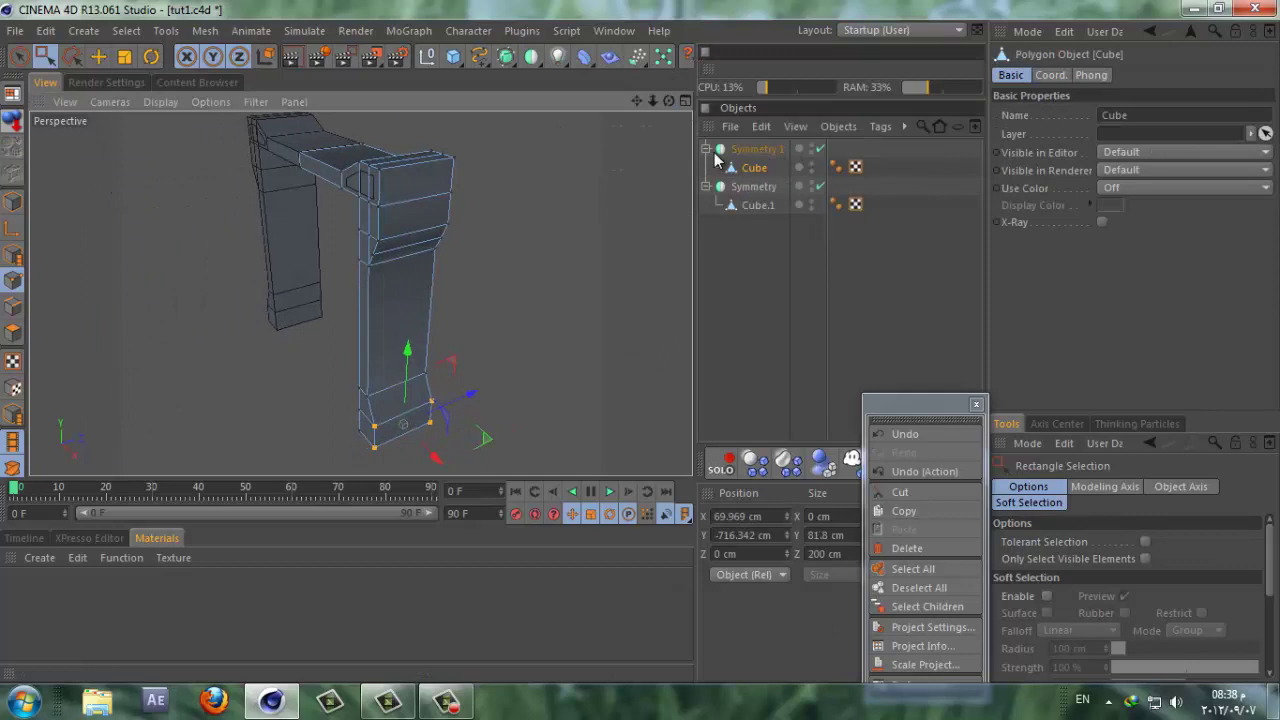
click(752, 187)
drag(388, 254, 383, 255)
click(788, 271)
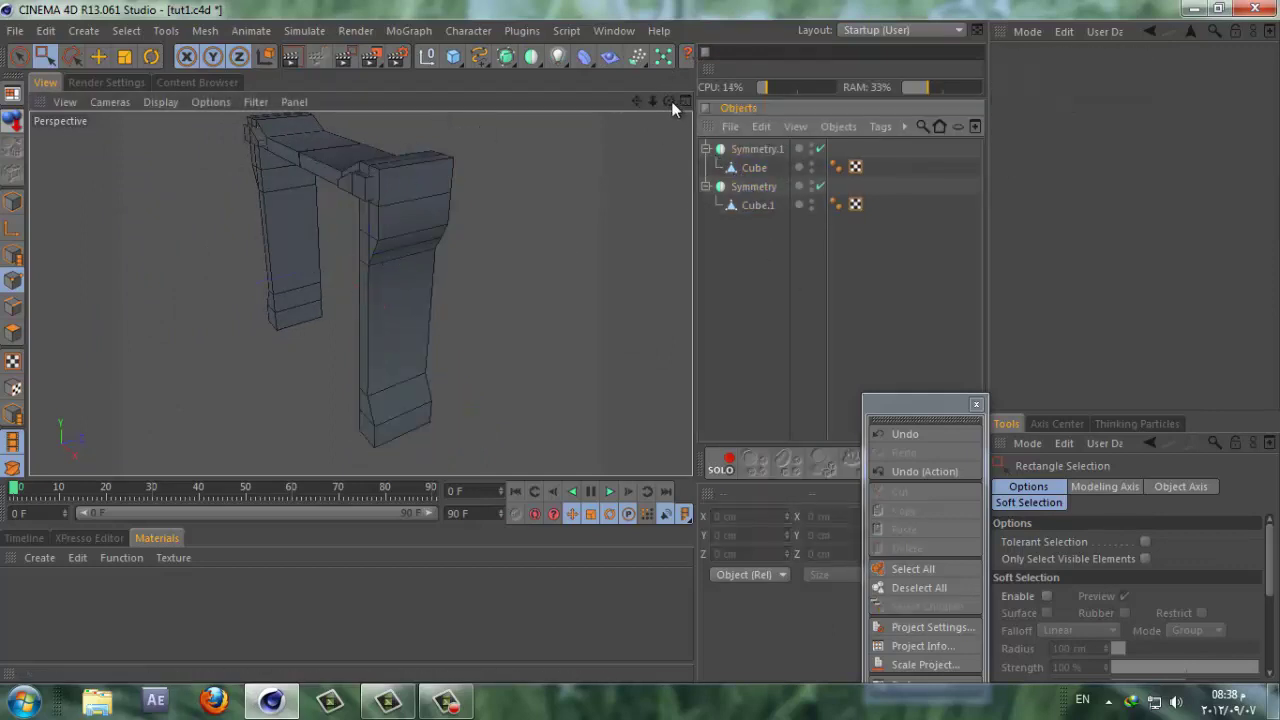
drag(669, 101, 690, 130)
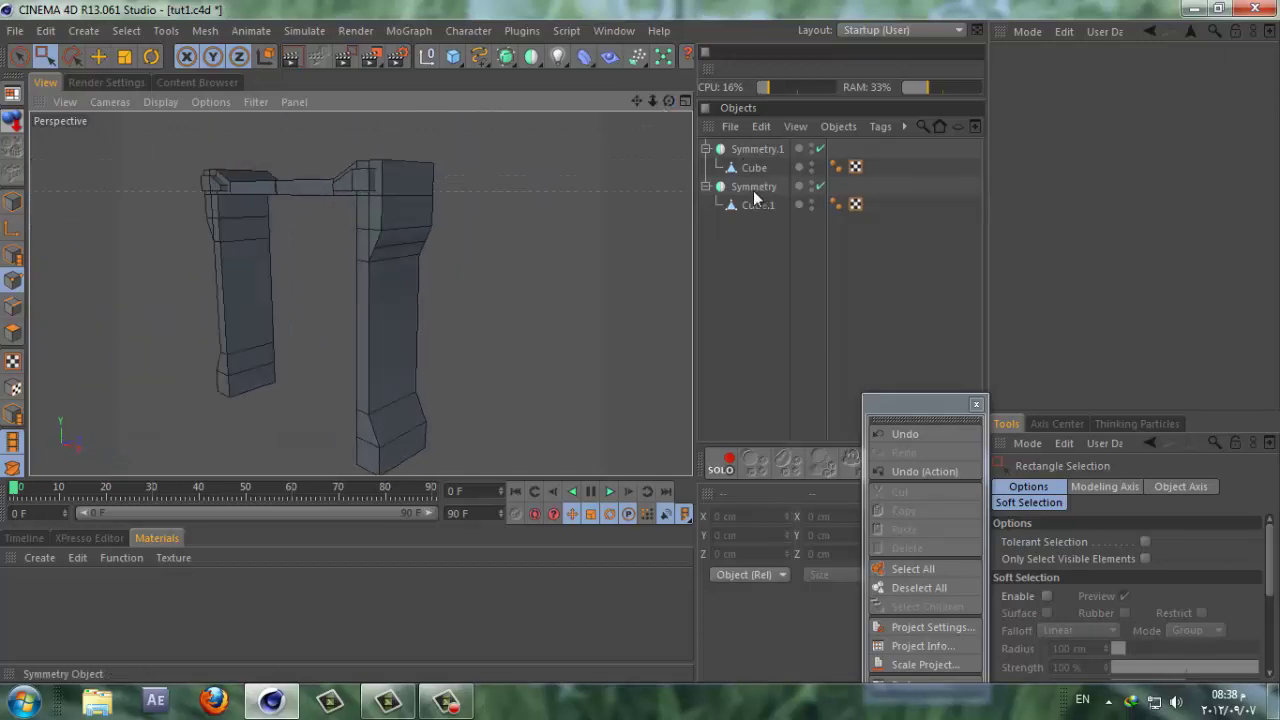
Step: Add a Boole object and nest Symmetry.1 and Symmetry under it to subtract the recess cubes from the frame
click(720, 187)
click(706, 187)
click(706, 149)
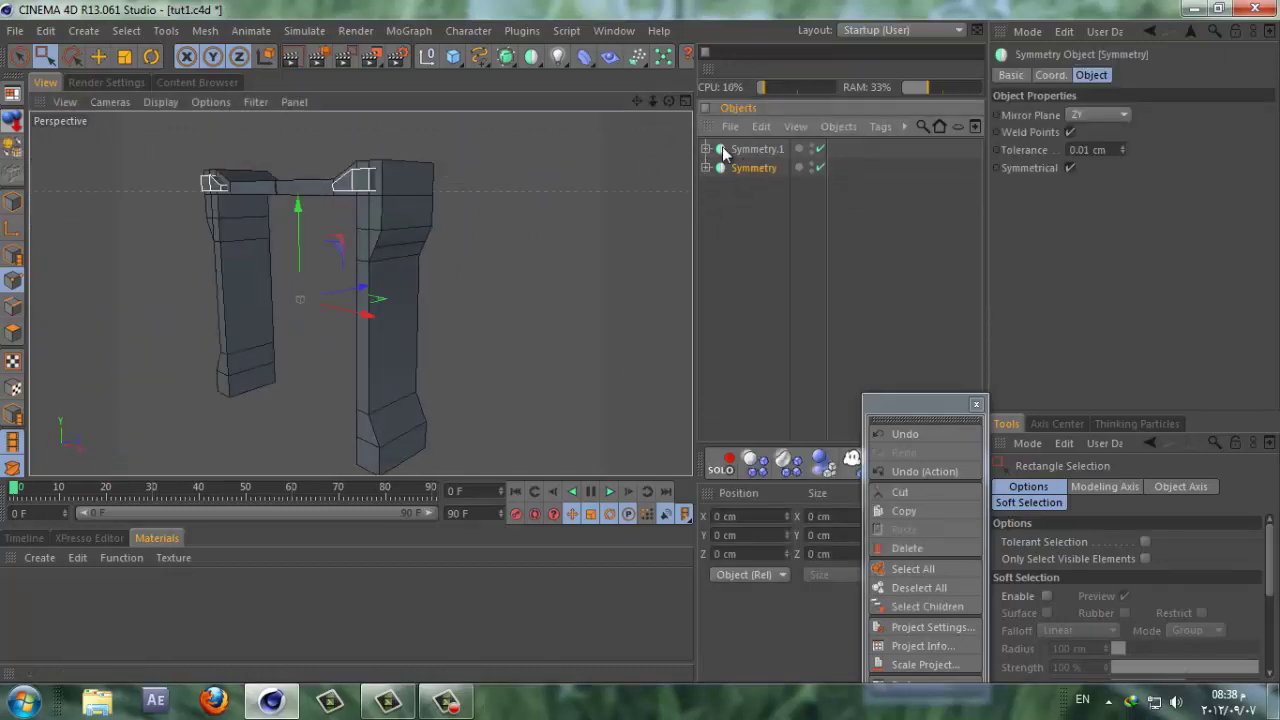
click(532, 57)
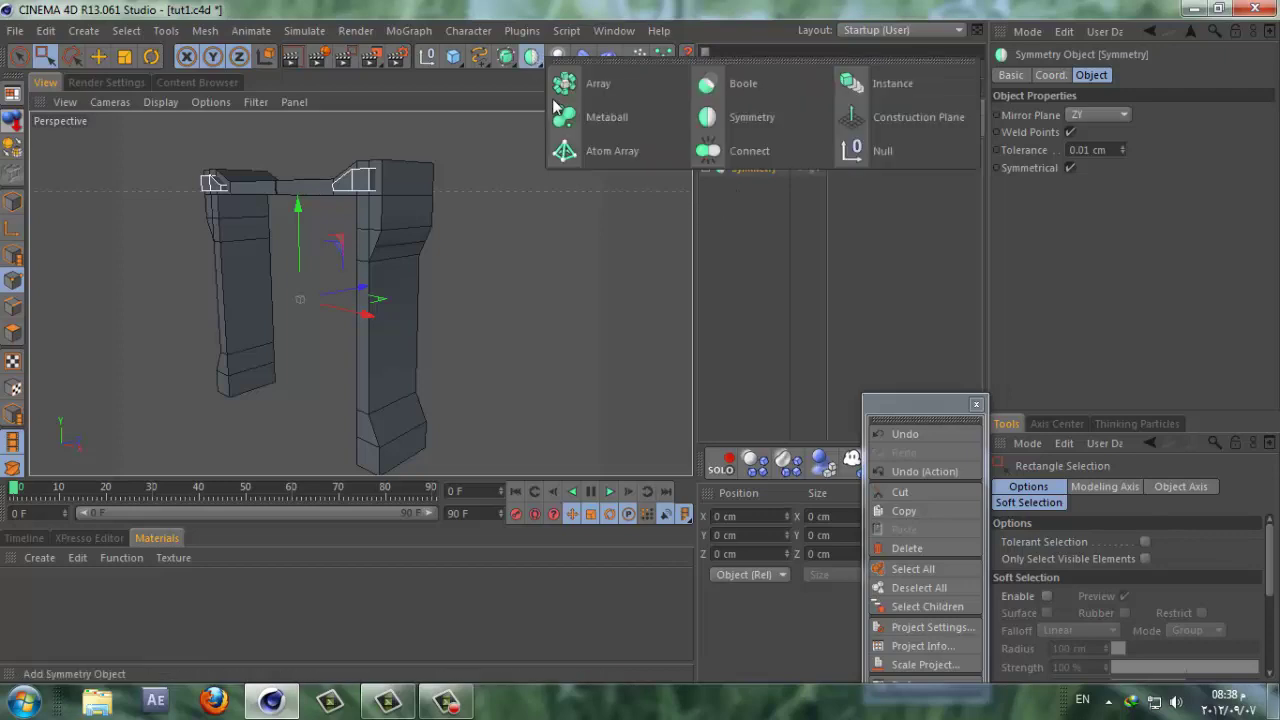
click(740, 85)
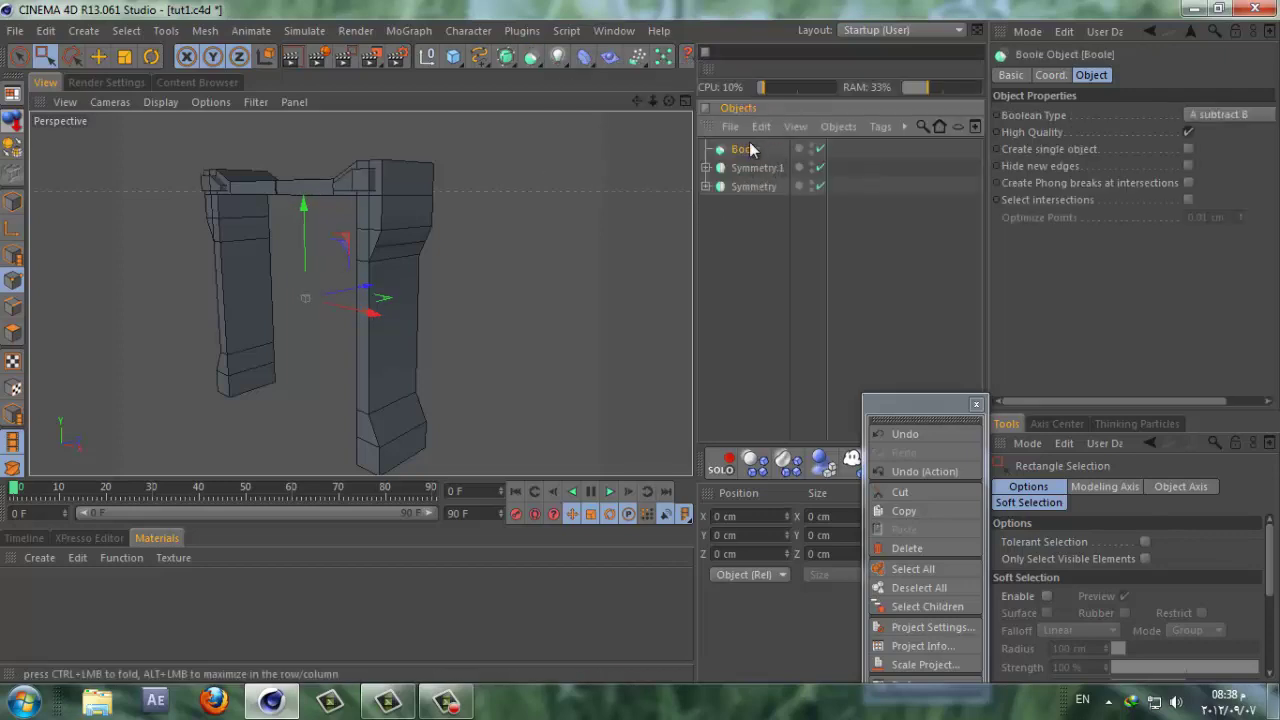
mouse_move(754, 172)
mouse_down()
mouse_move(764, 186)
mouse_move(748, 152)
mouse_up()
click(757, 192)
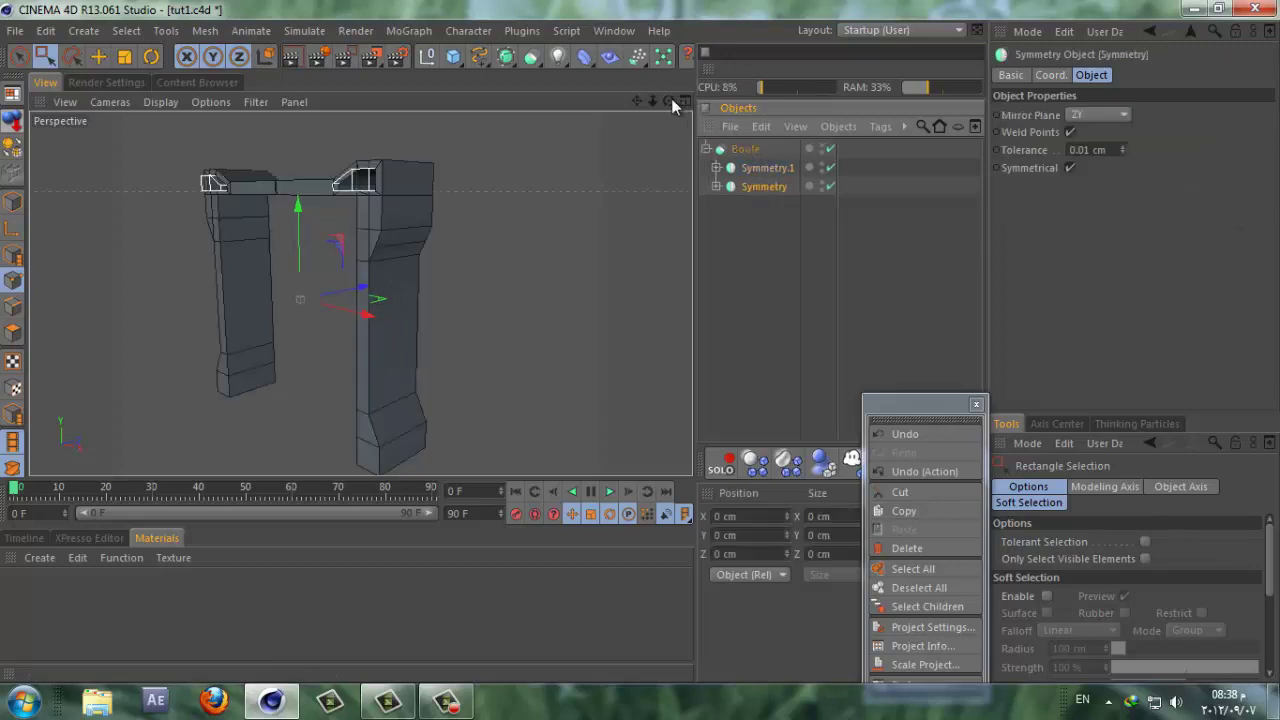
Step: Render the Perspective view to check the corner cutouts, and return to the Front view around the frame's upper-right corner
drag(671, 98, 642, 340)
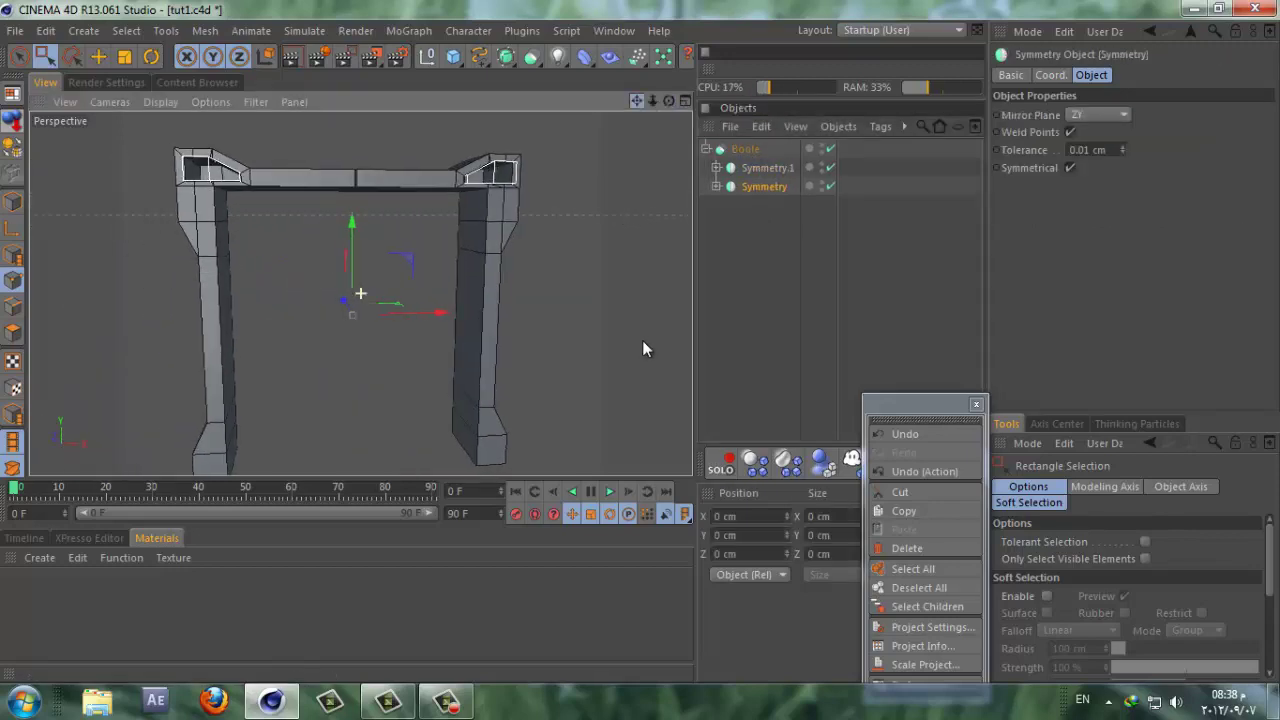
click(291, 56)
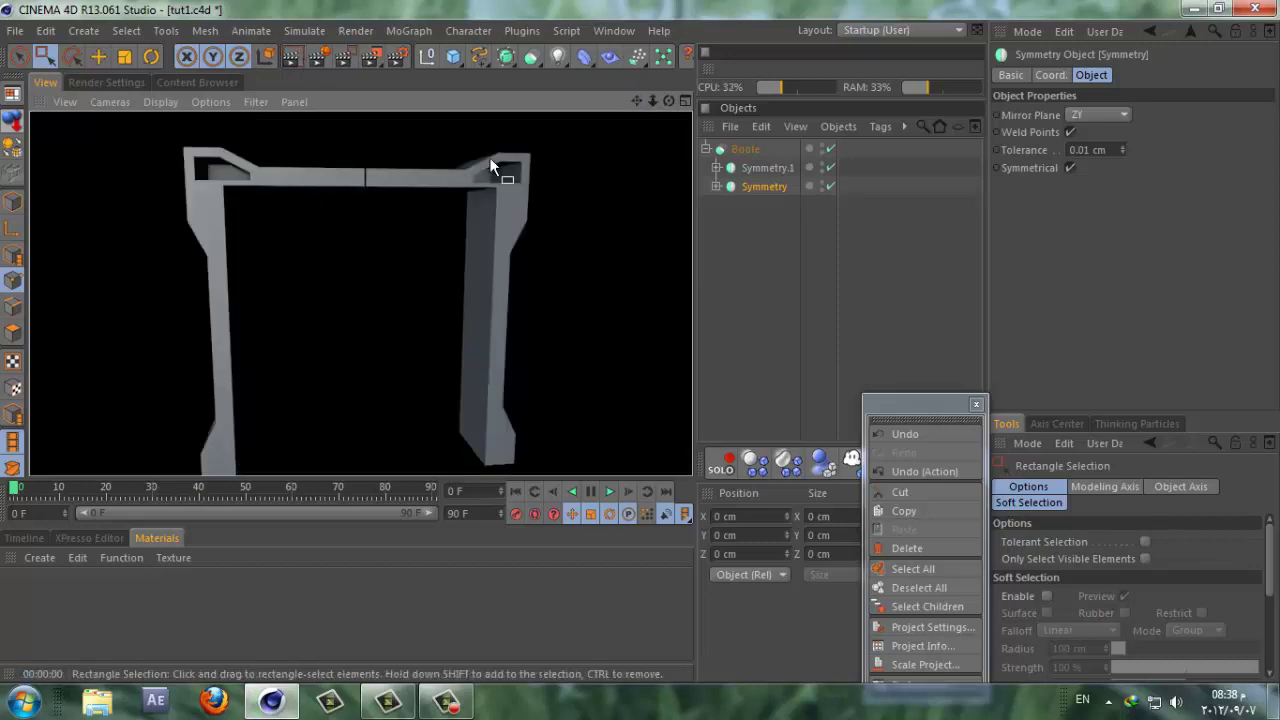
click(685, 101)
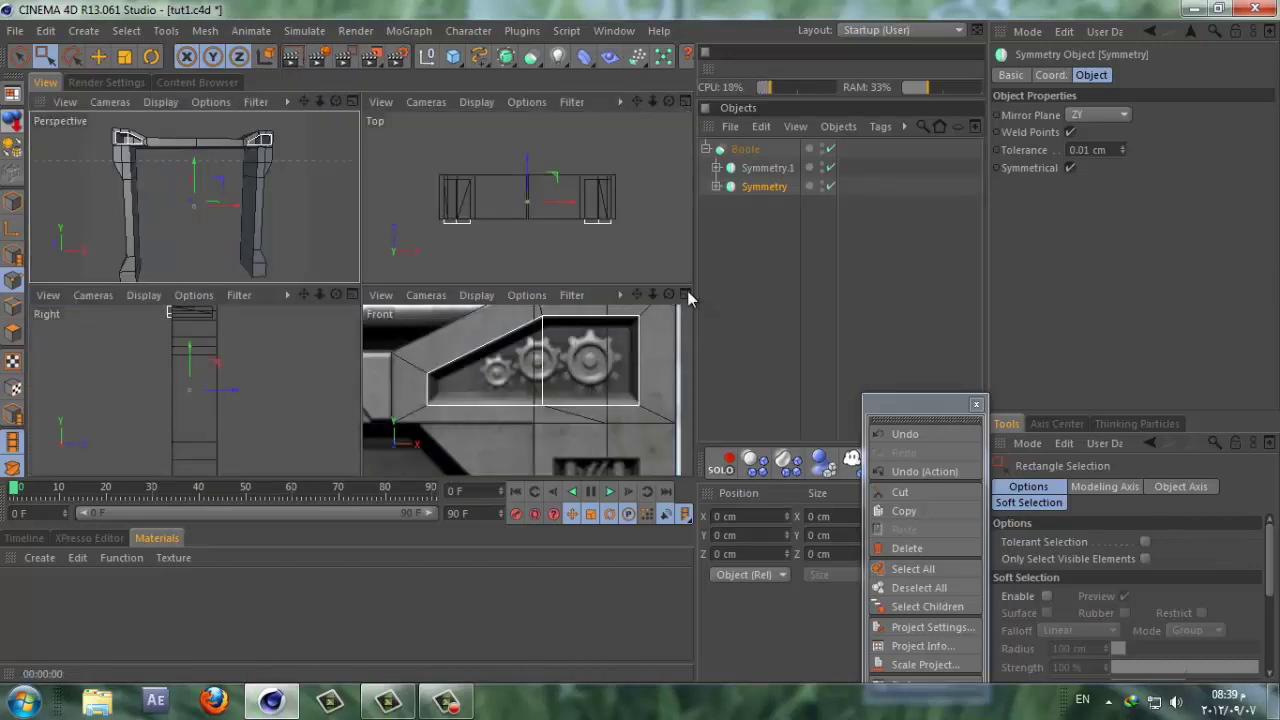
click(686, 294)
drag(651, 101, 642, 330)
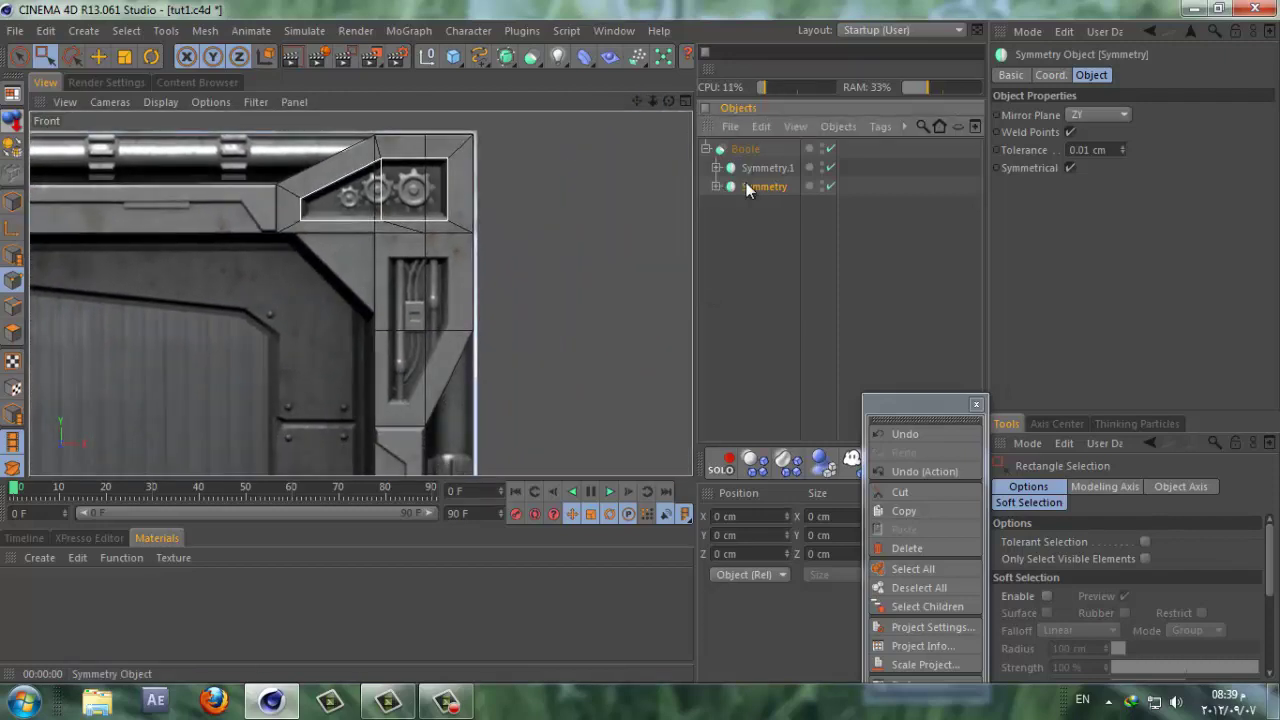
Step: Duplicate the gear-recess Symmetry with its Cube.1 outside the Boole, and rotate the copied cube a quarter turn to stand upright
click(714, 187)
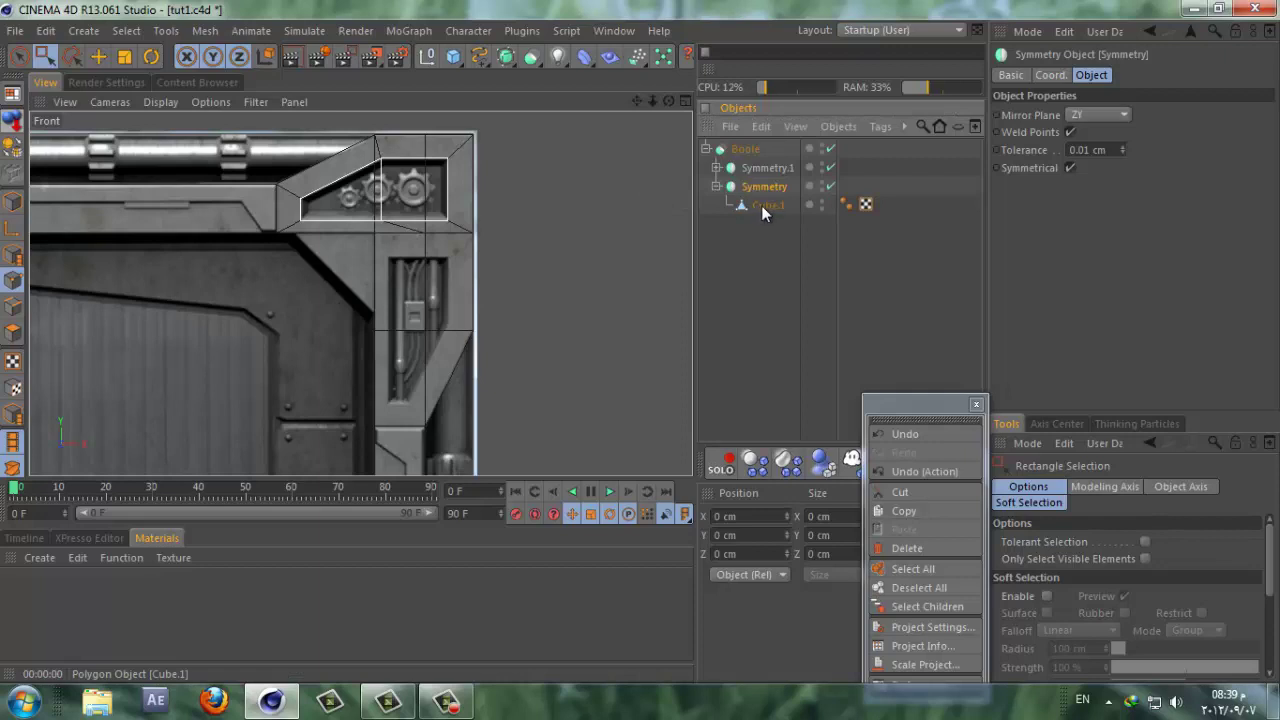
ctrl+drag(761, 205, 765, 250)
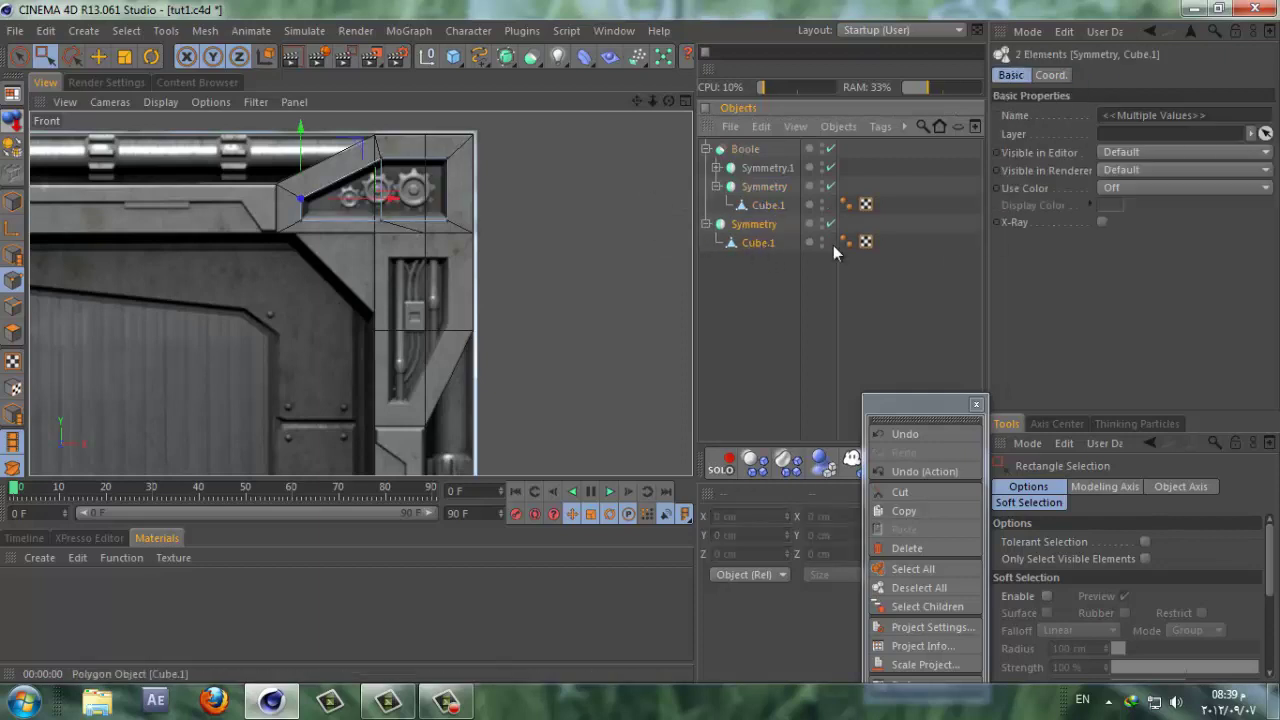
click(12, 205)
click(755, 243)
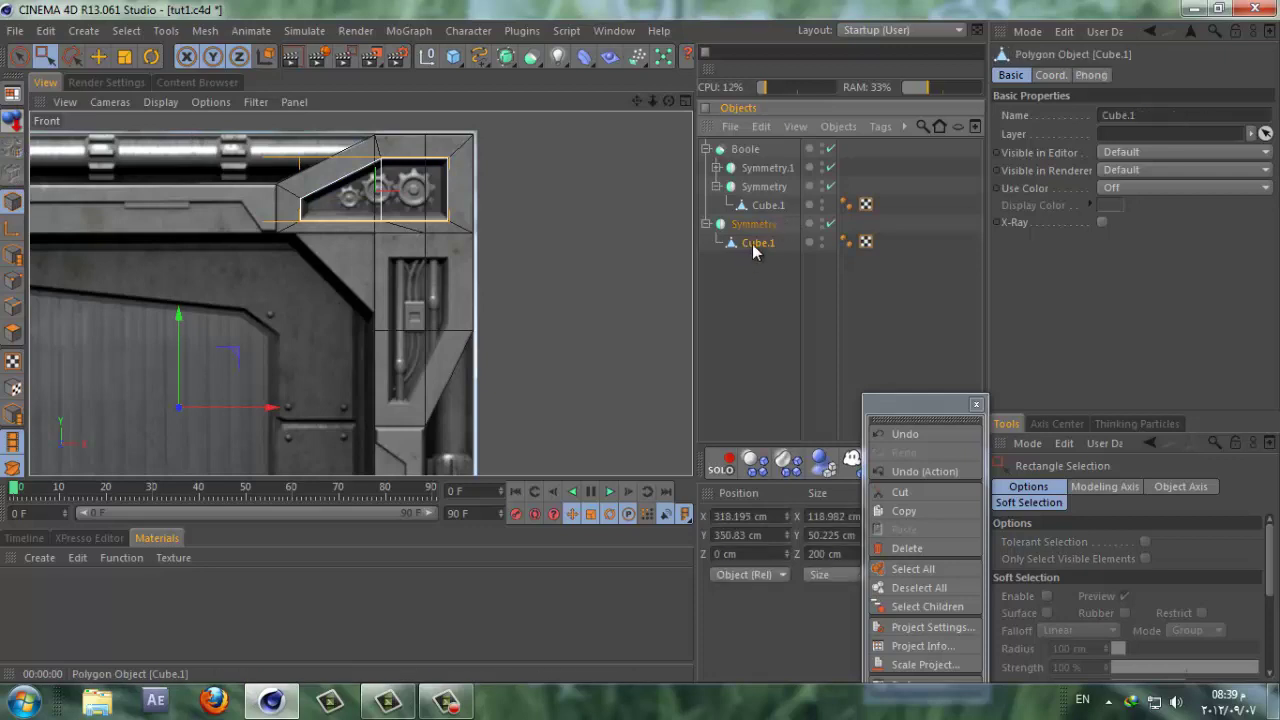
click(151, 56)
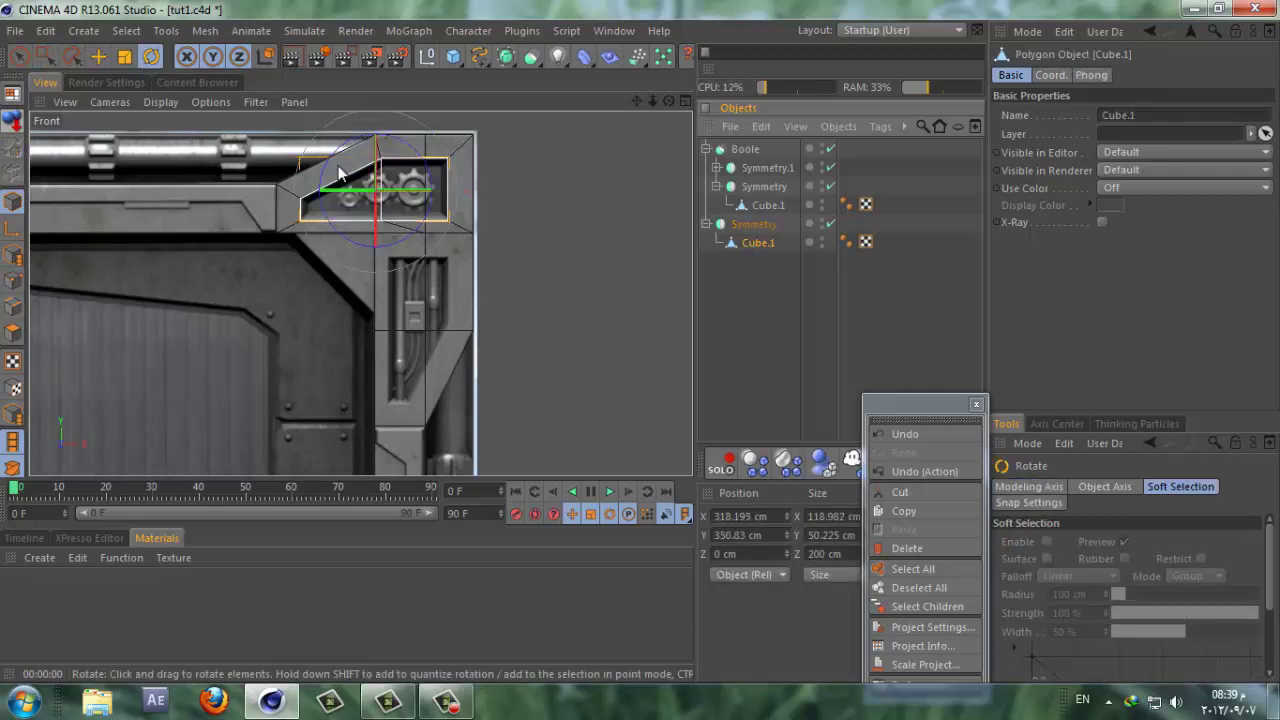
drag(333, 159, 640, 341)
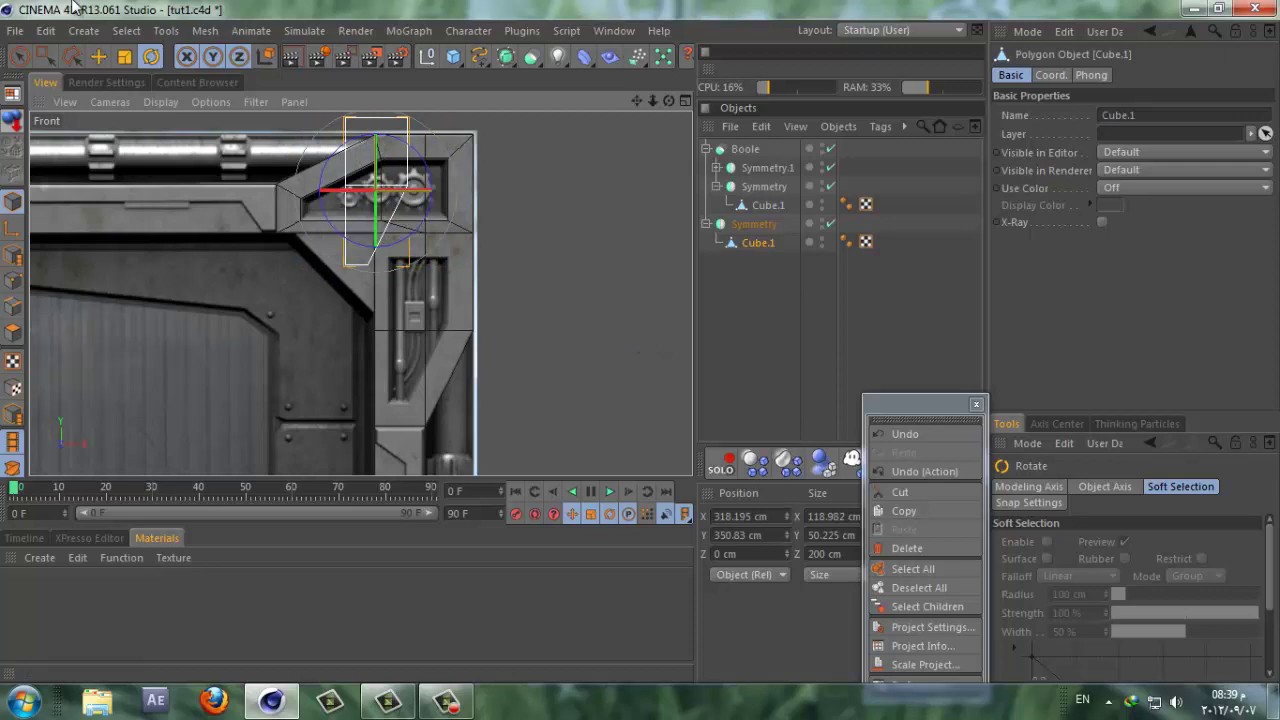
Step: Move the rotated Cube.1 copy over the cable recess below the frame's upper-right corner in the Front view
click(19, 56)
drag(378, 138, 419, 279)
drag(468, 334, 507, 330)
drag(416, 251, 416, 251)
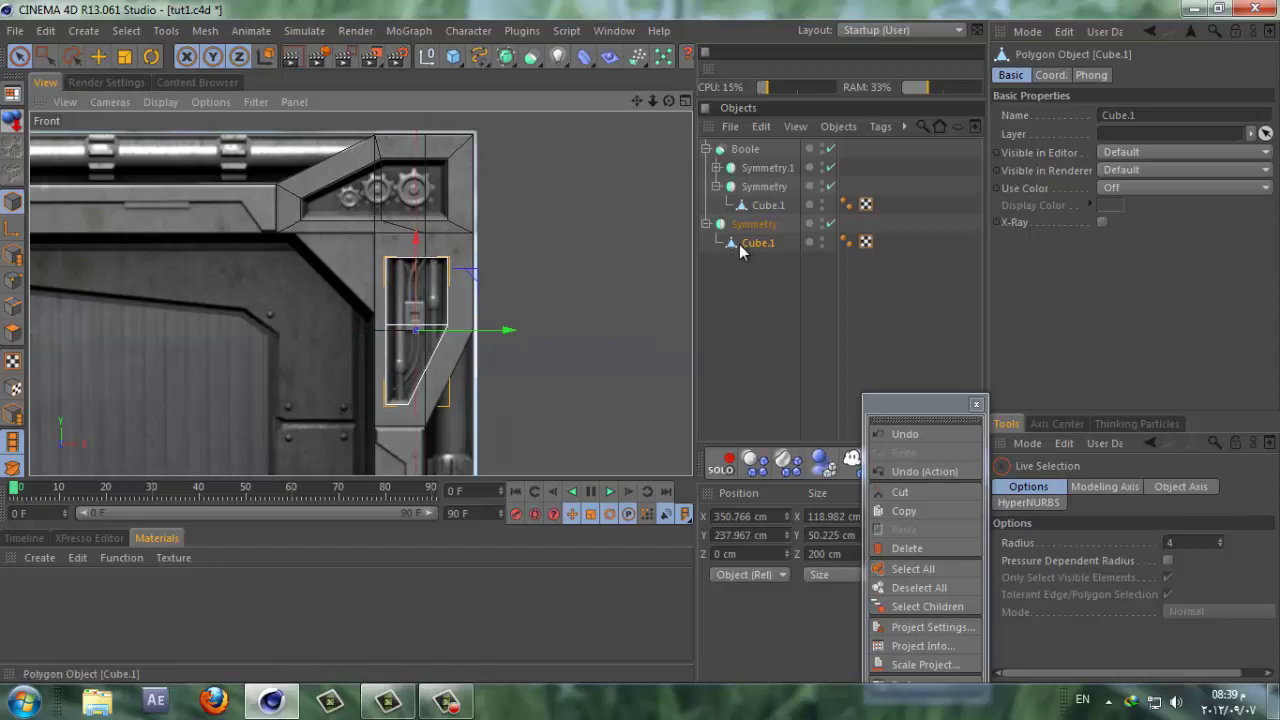
Step: Take the copied Cube.1 out of the duplicate Symmetry, delete that Symmetry, and nest the cube under the Boole's Symmetry
click(765, 187)
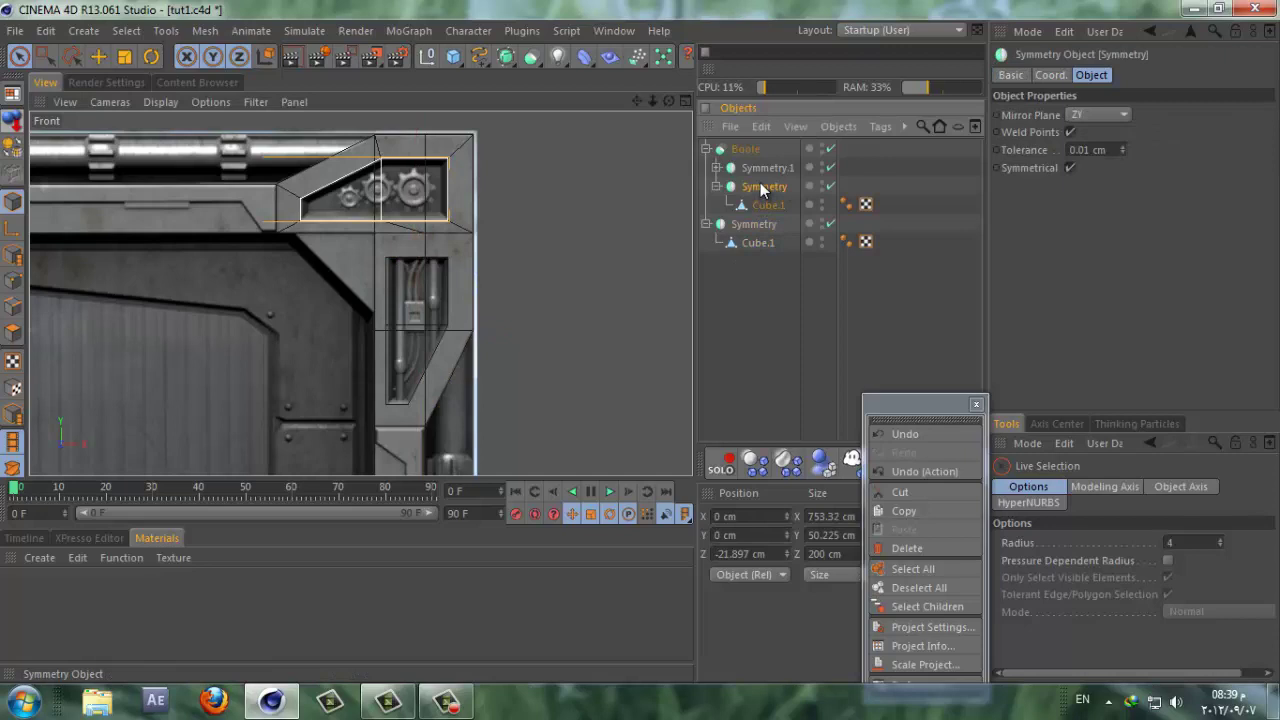
click(750, 243)
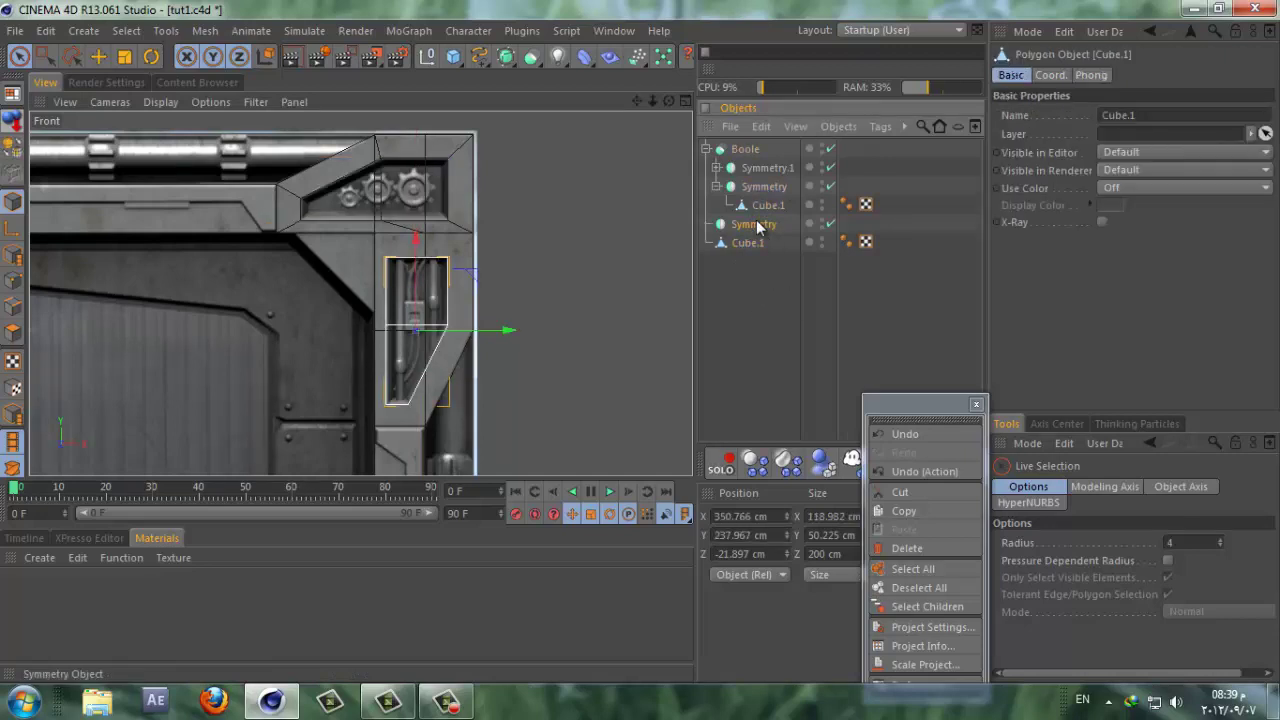
click(756, 224)
key(Delete)
drag(756, 219, 764, 192)
click(764, 187)
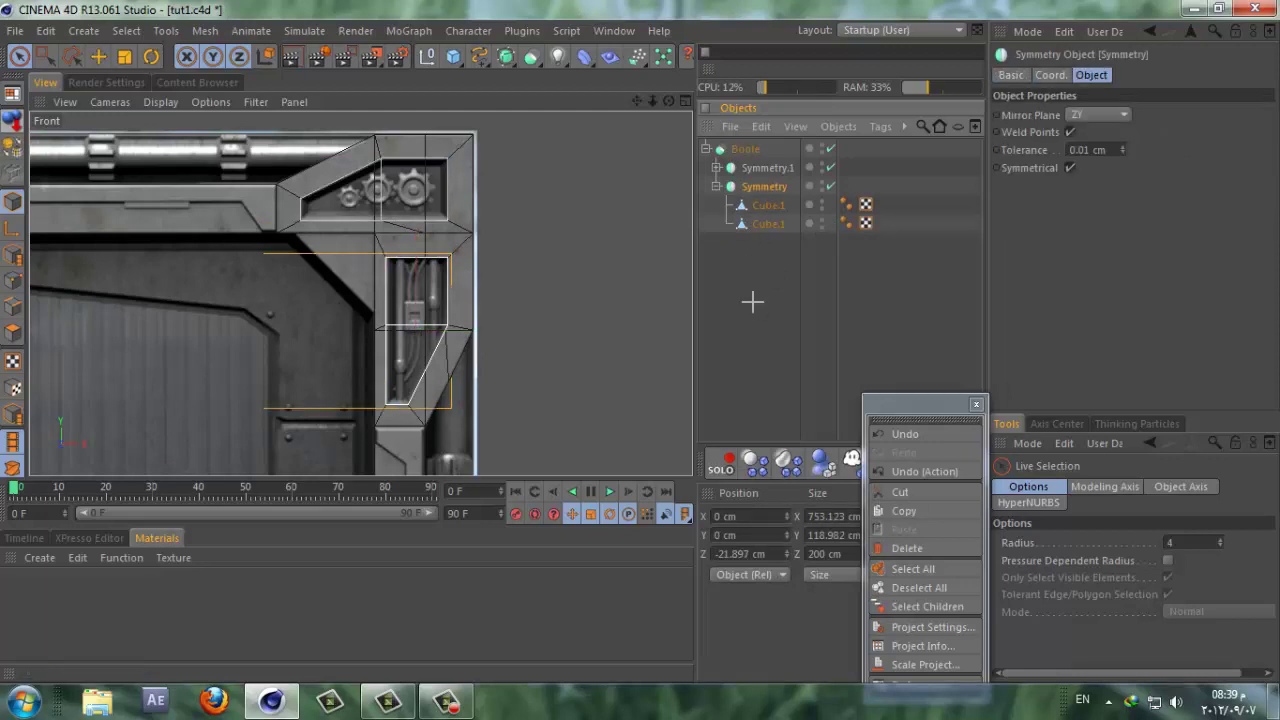
Step: Group the two Cube.1 recess cubes under a Null inside the Symmetry object, and expand the group
drag(752, 301, 767, 215)
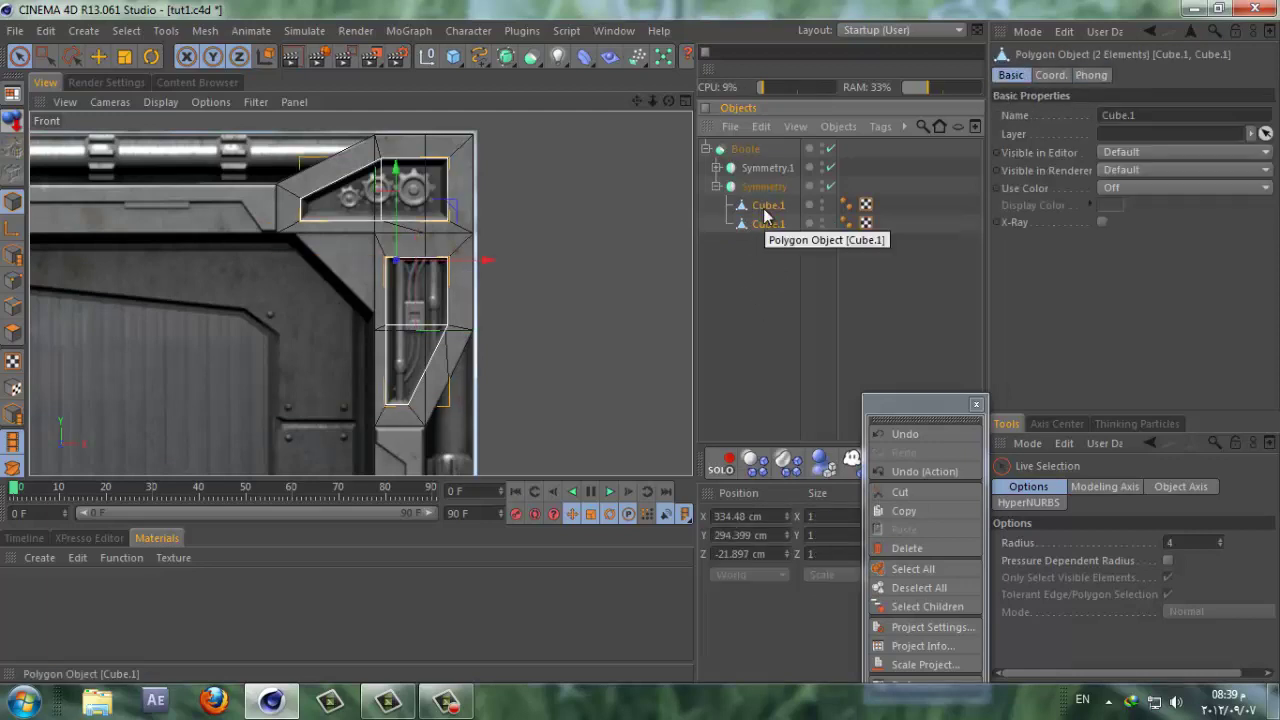
key(alt+g)
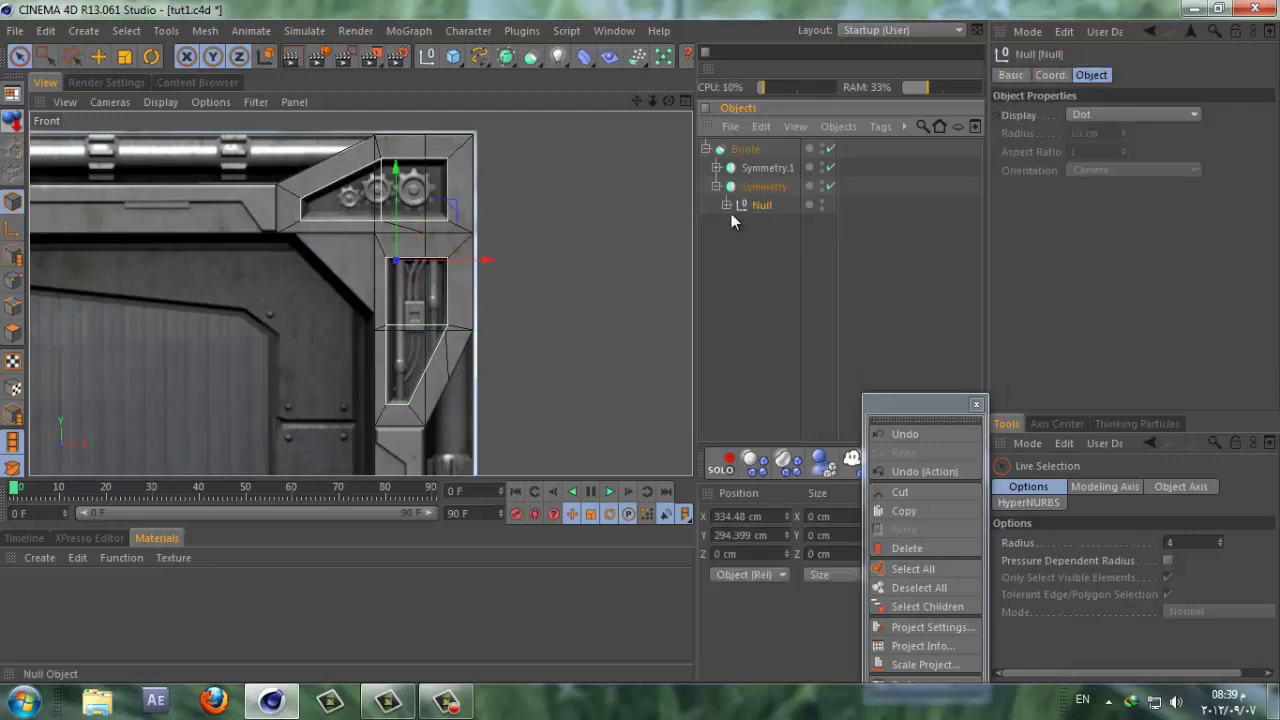
click(726, 204)
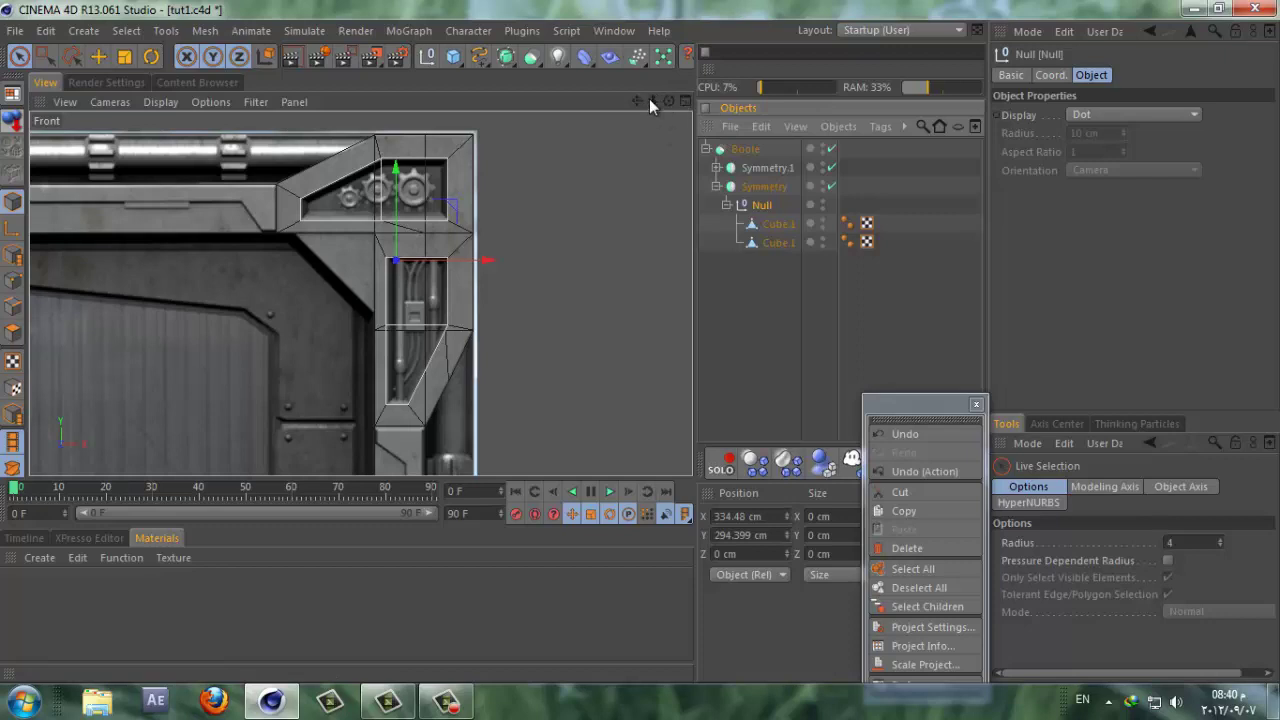
Step: Duplicate the gear-recess cube inside the Null as a third cutter, and rotate the copy a quarter turn to stand upright
drag(652, 101, 639, 341)
alt+middle_drag(640, 342, 640, 344)
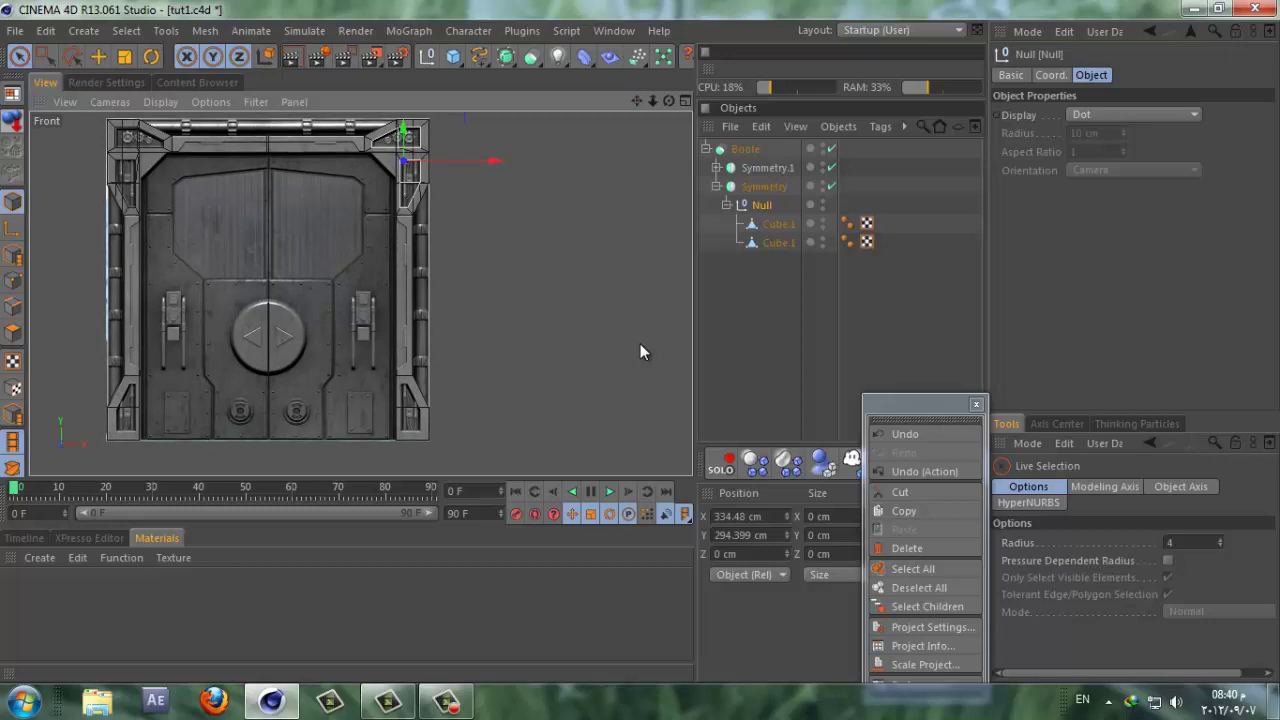
click(779, 225)
click(778, 244)
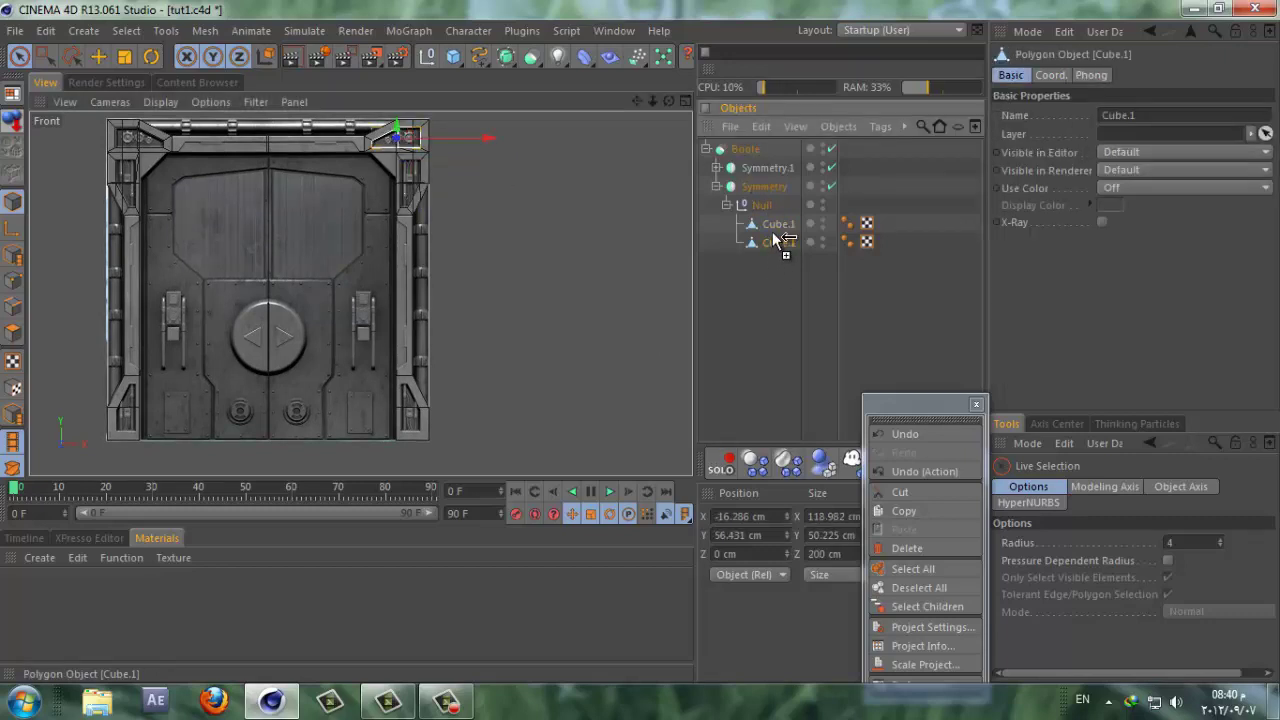
ctrl+drag(773, 233, 773, 234)
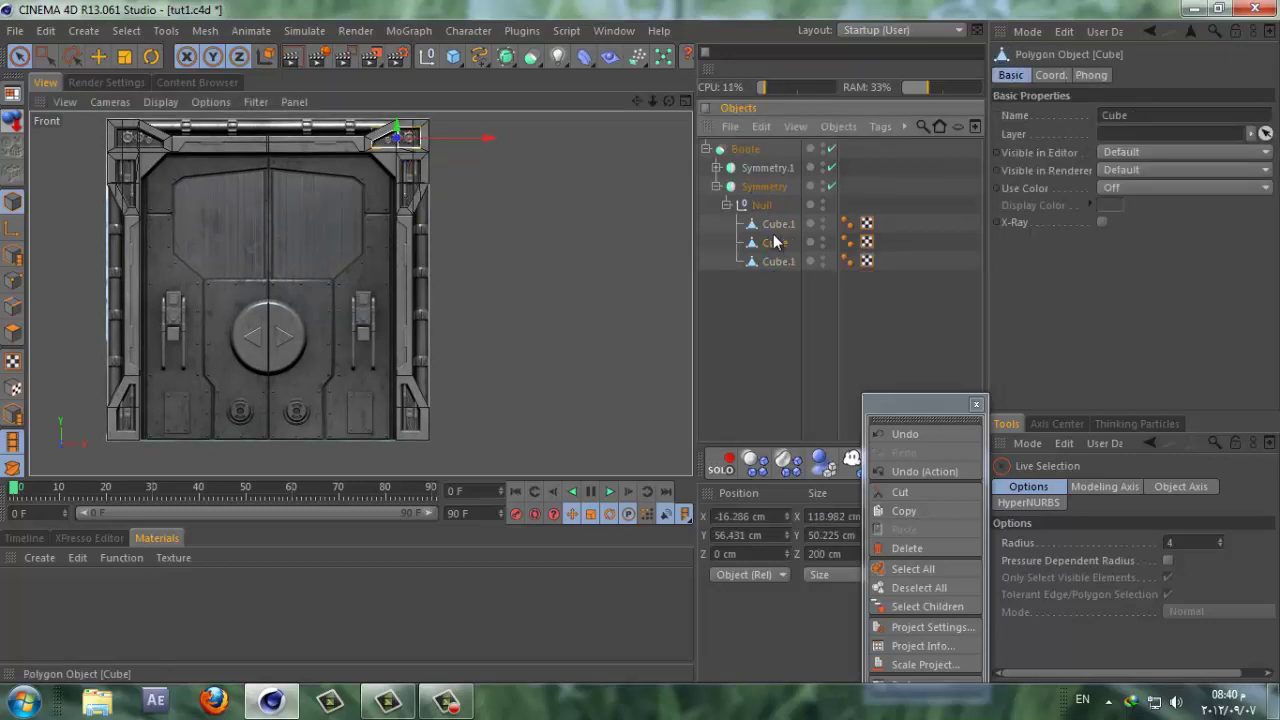
click(161, 60)
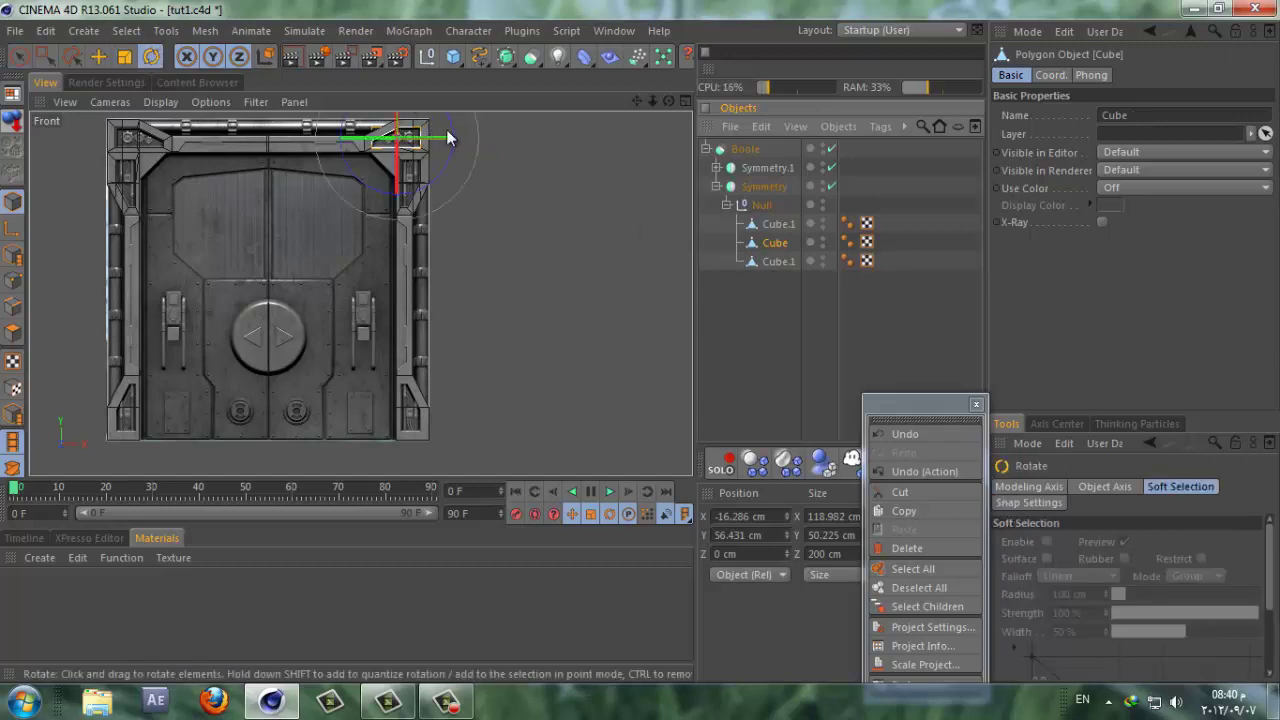
drag(448, 138, 414, 198)
Step: Move the new Cube down onto the cable recess in the door frame's lower-right corner and align it with the reference
key(space)
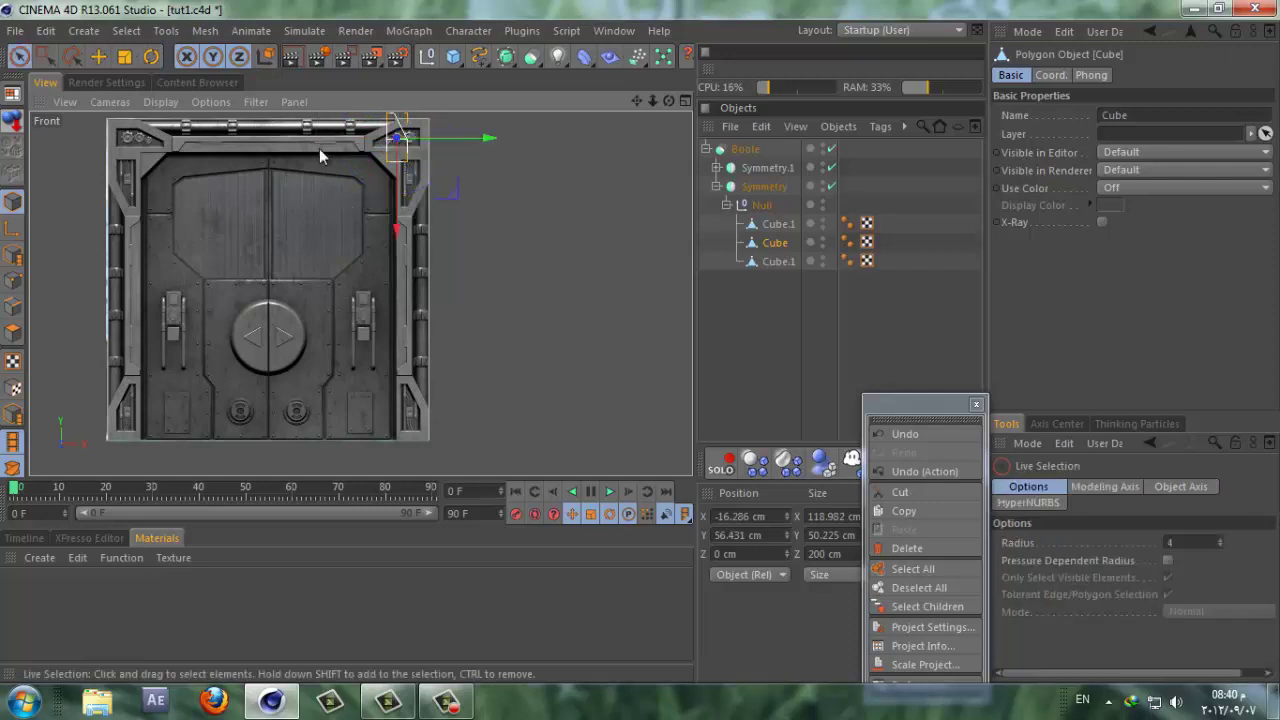
drag(400, 210, 485, 467)
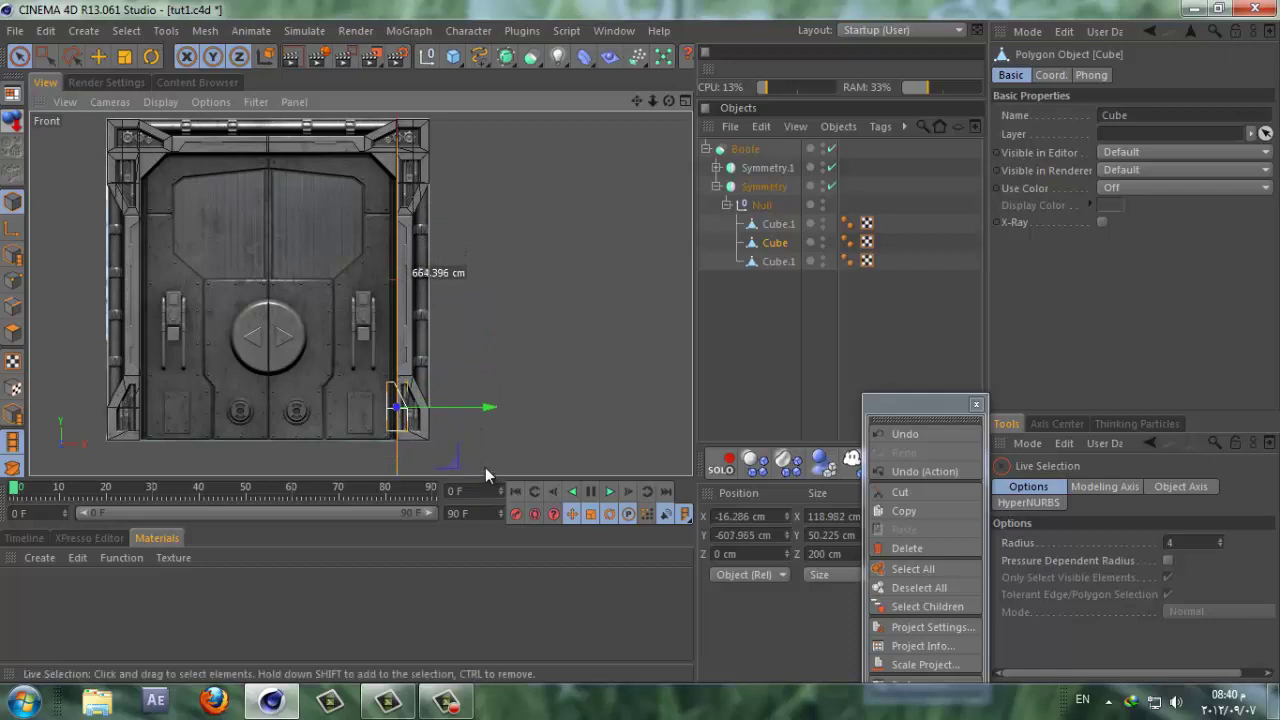
drag(452, 408, 466, 410)
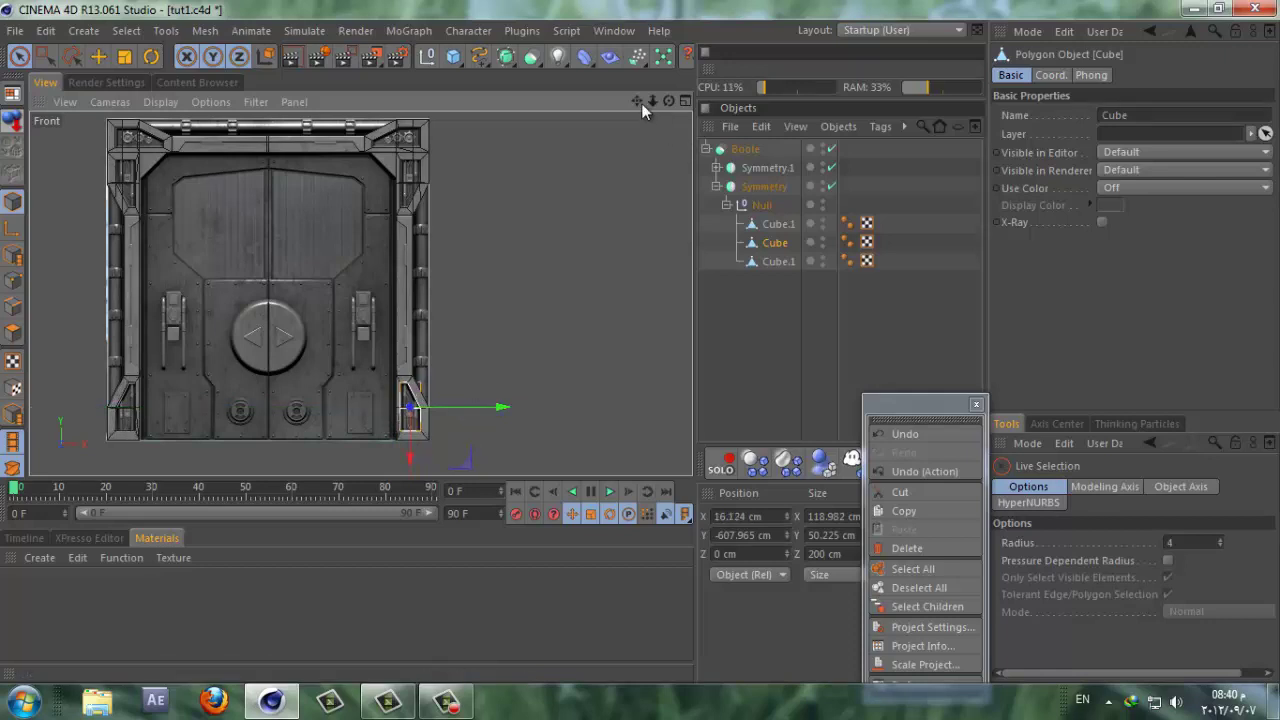
drag(639, 102, 640, 341)
scroll(640, 341, up, 5)
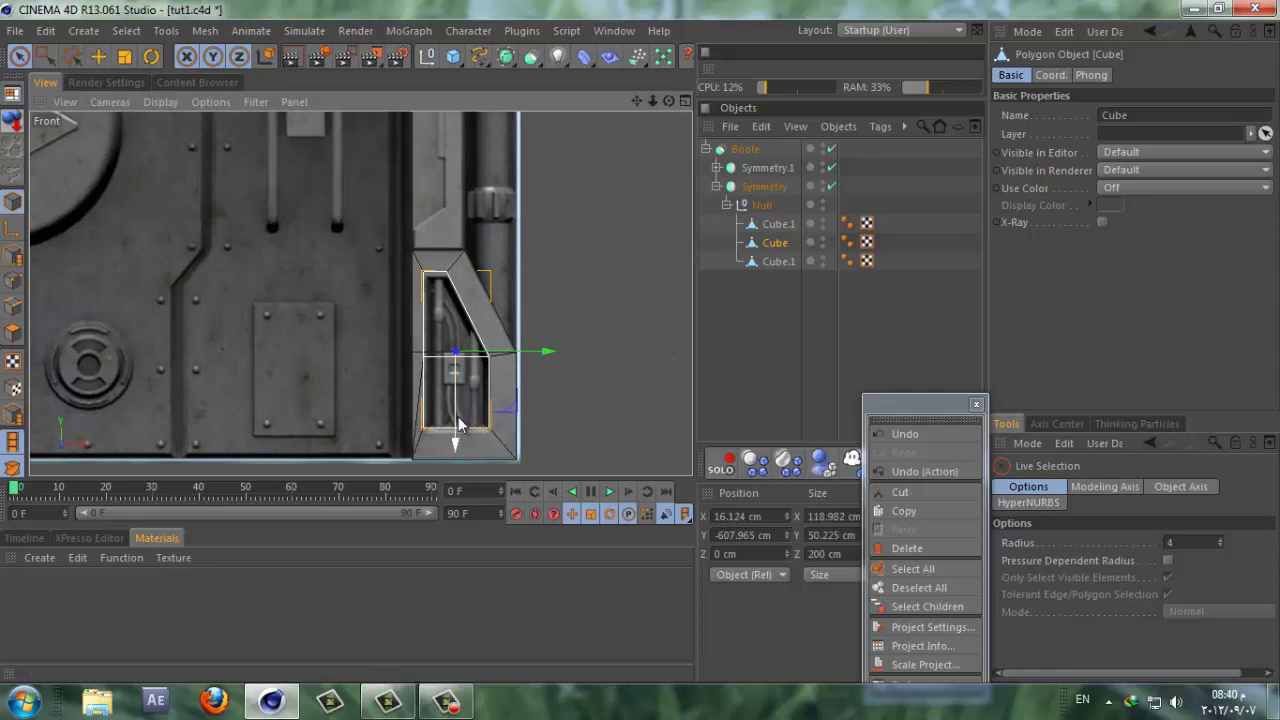
drag(460, 425, 460, 427)
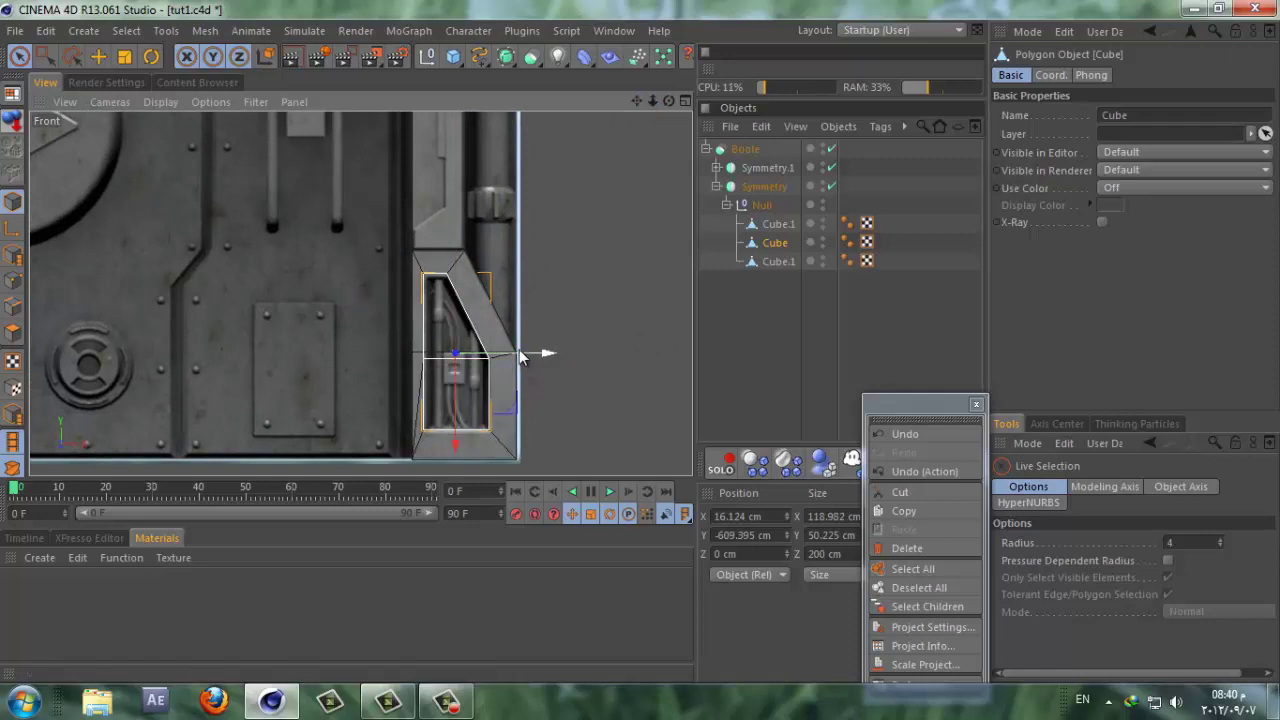
drag(521, 358, 519, 355)
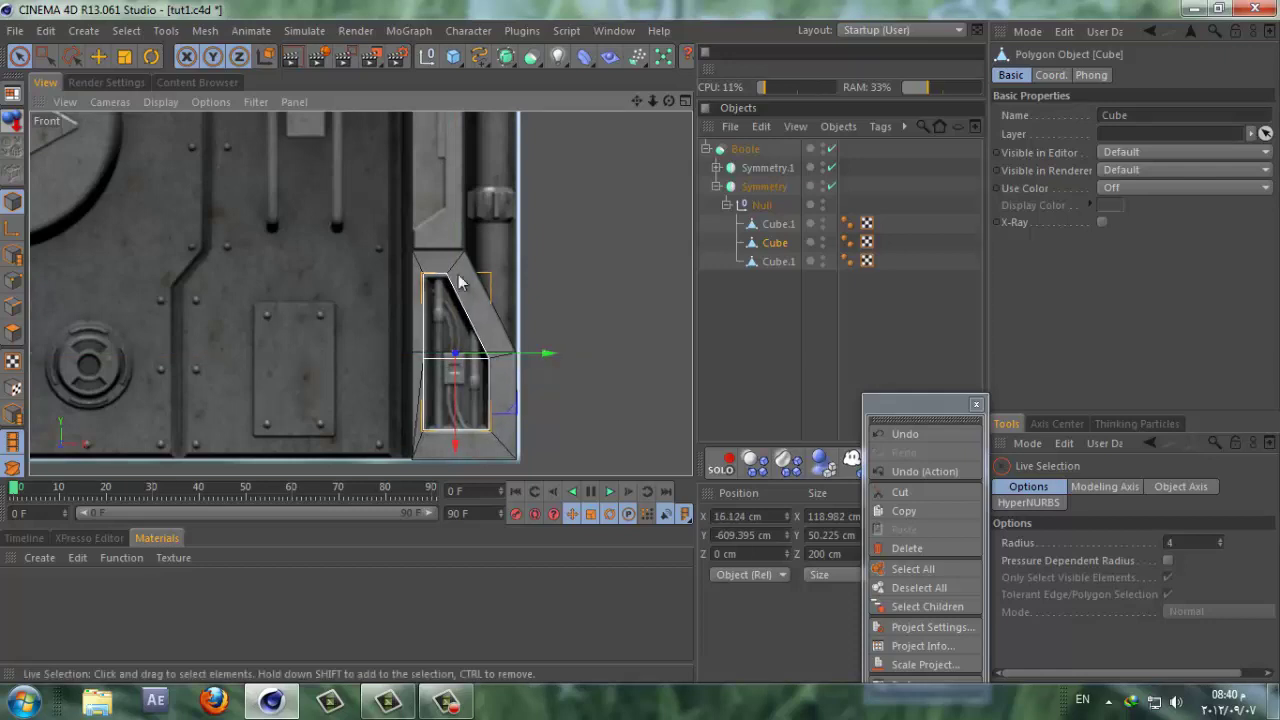
Step: Adjust the top and left points of Cube in point mode to fit the lower-right cable recess, and deselect the object
click(127, 58)
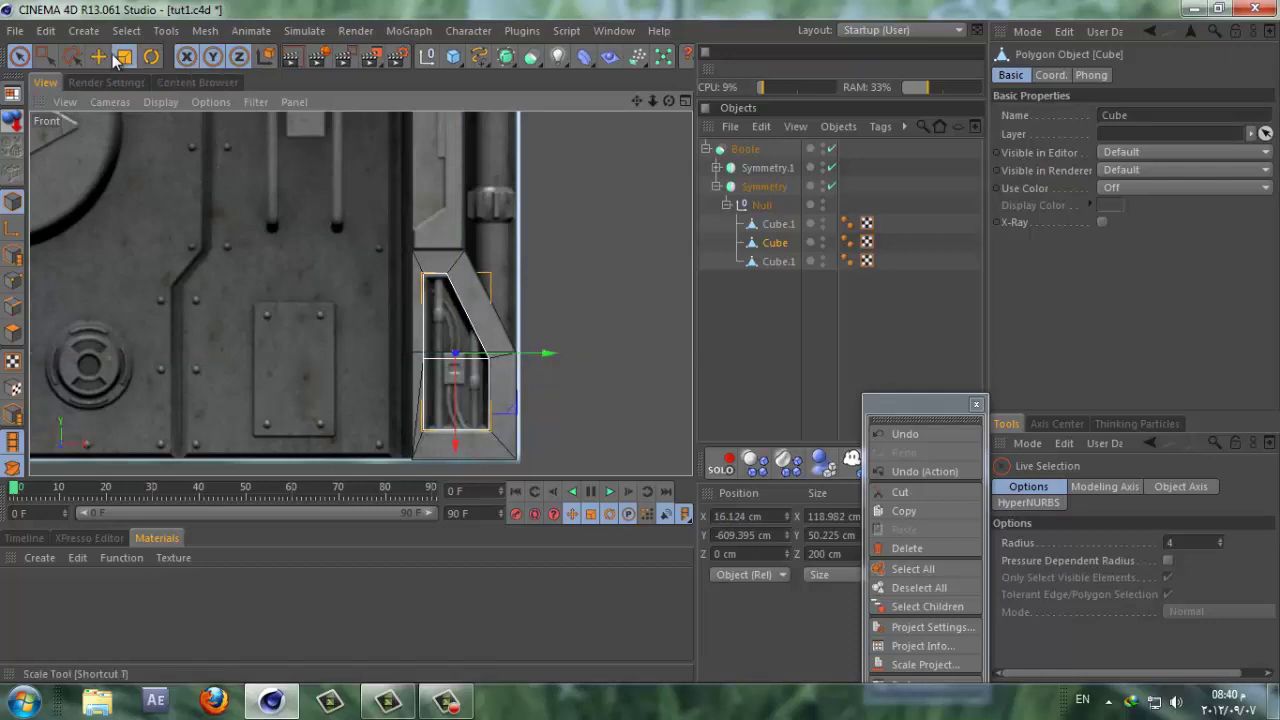
click(12, 281)
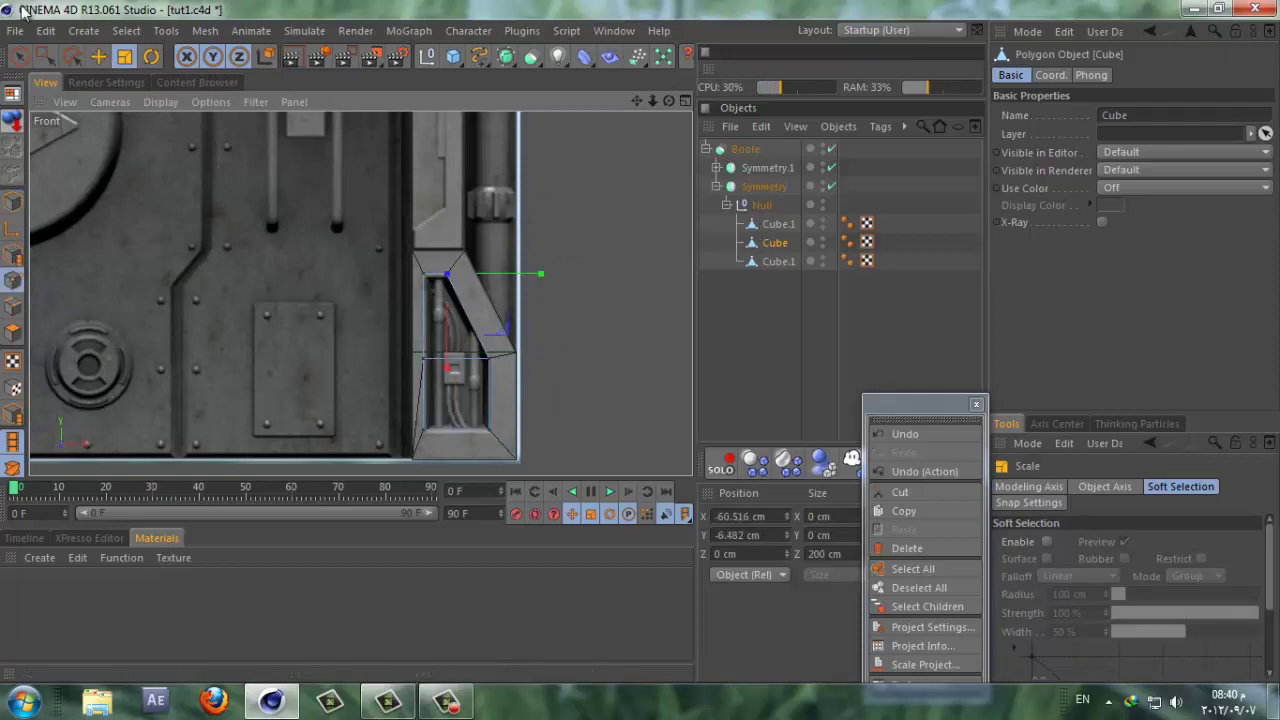
click(45, 57)
drag(577, 214, 441, 322)
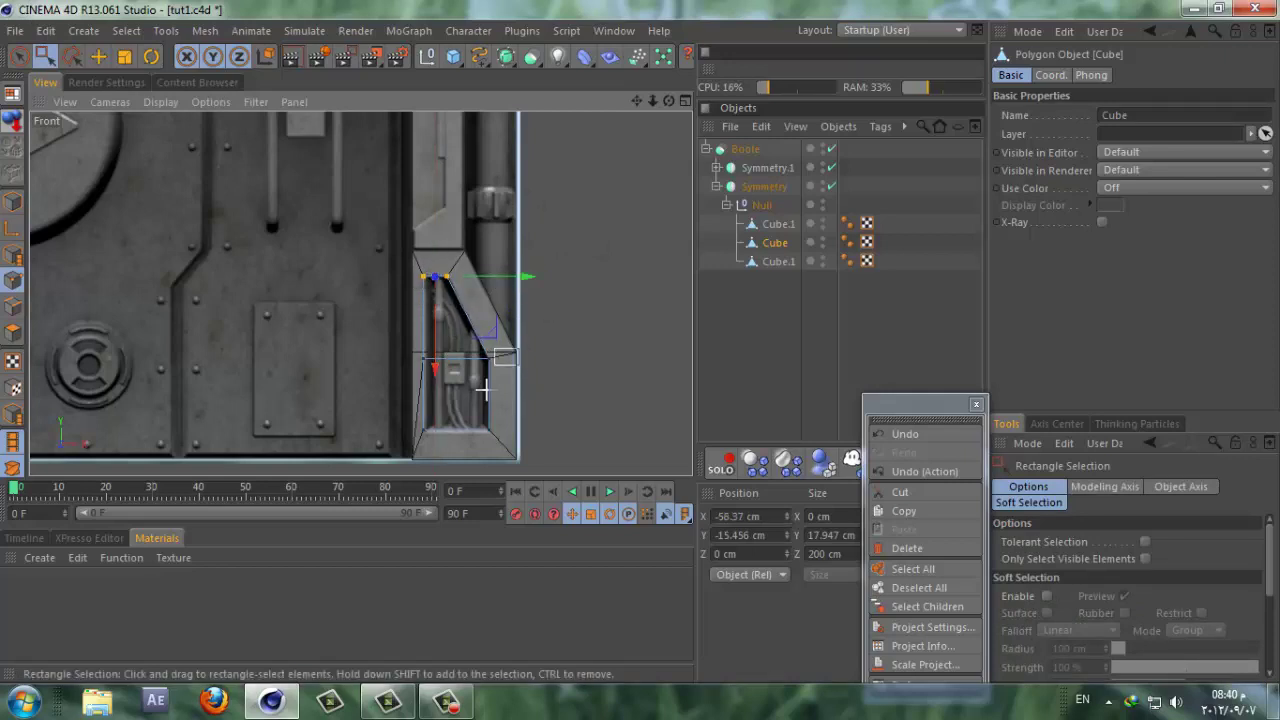
drag(518, 347, 486, 457)
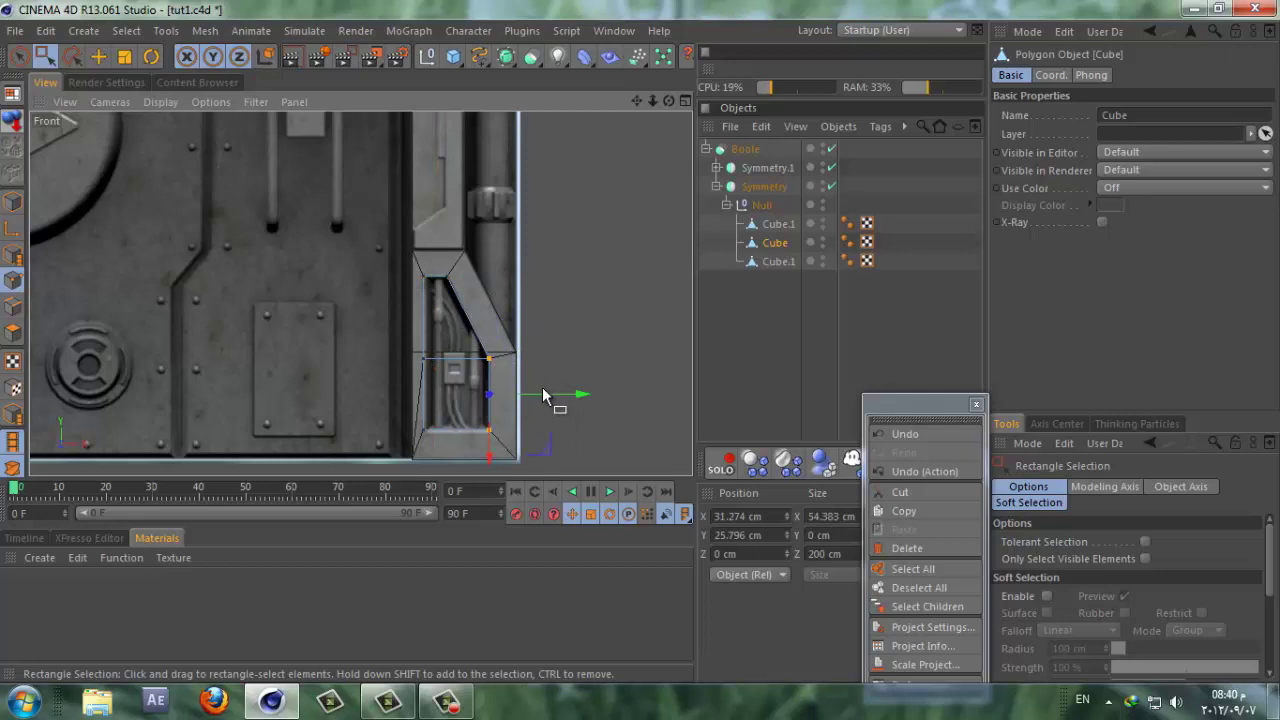
click(561, 395)
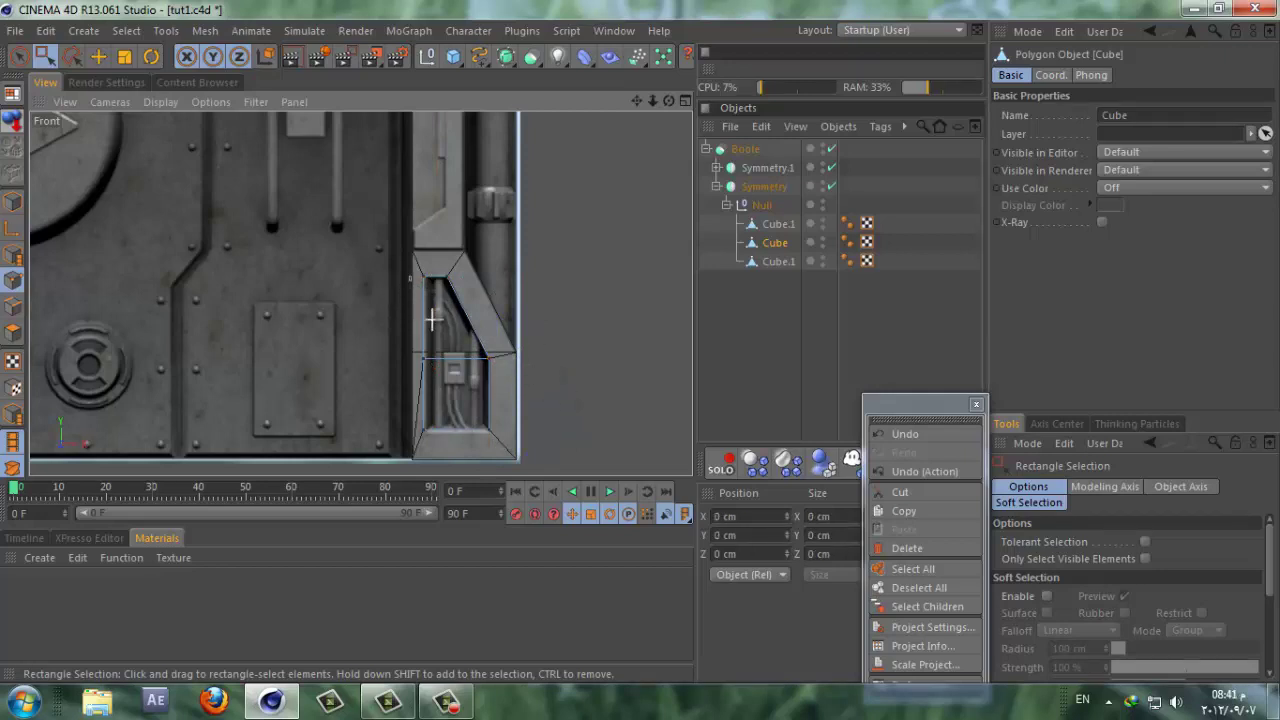
drag(432, 319, 436, 431)
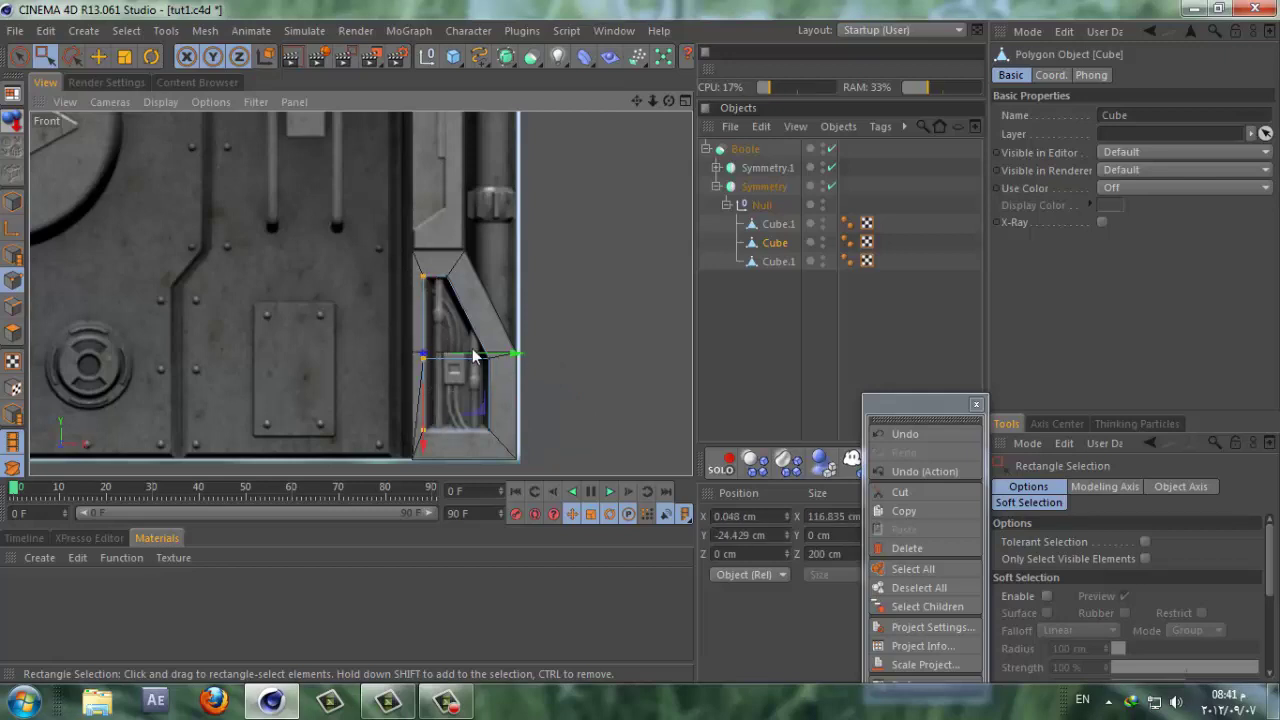
drag(475, 355, 476, 358)
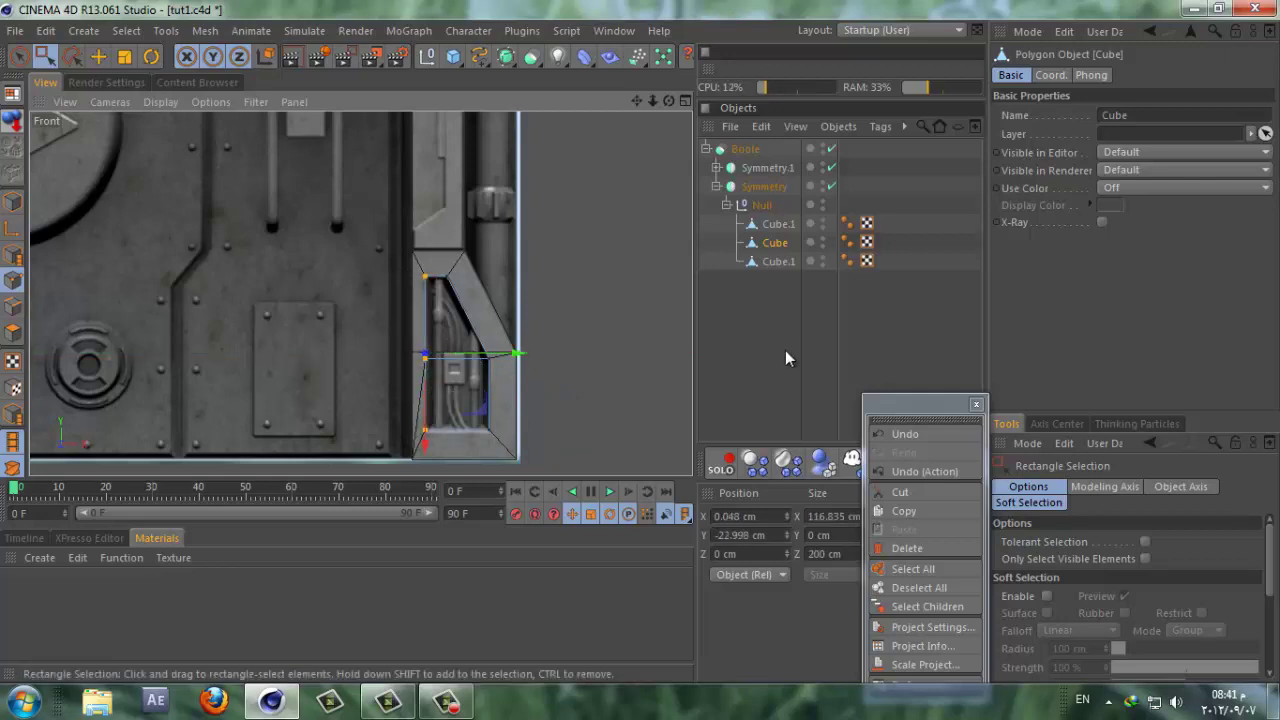
click(785, 352)
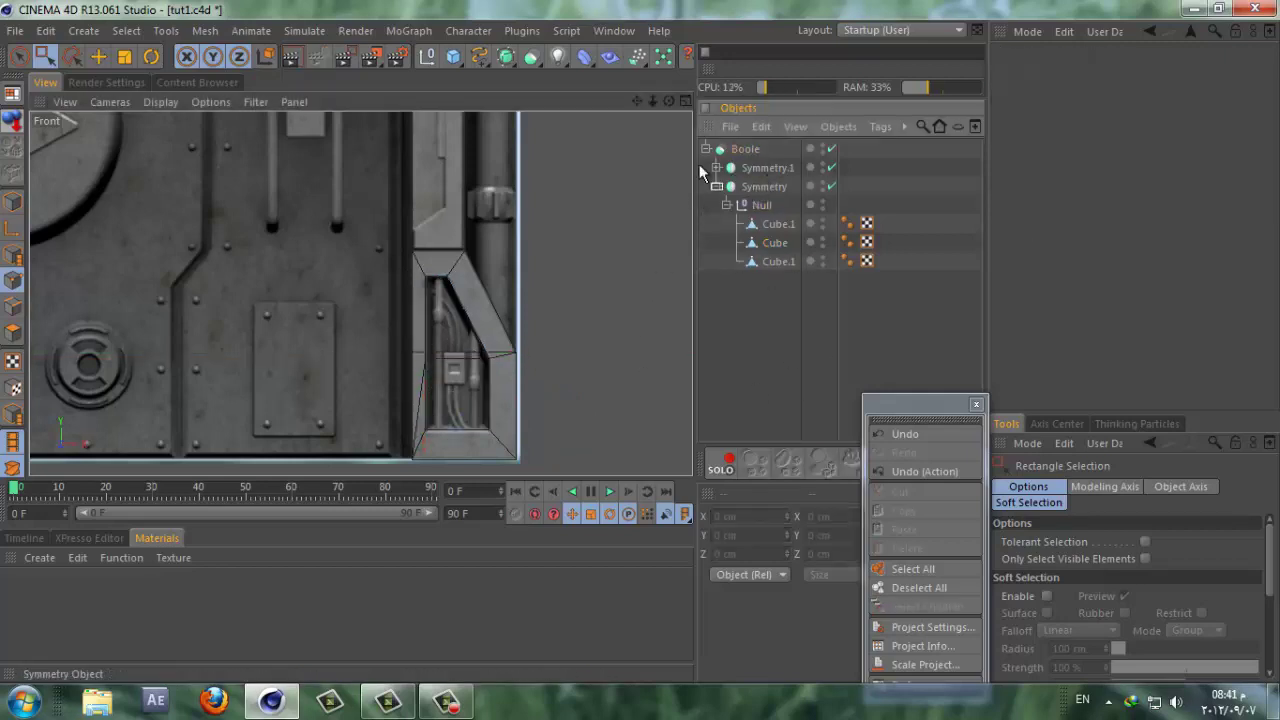
Step: Examine the mirrored frame's upper and lower corner cutouts in the Perspective view
mouse_move(653, 103)
mouse_down()
mouse_move(640, 345)
mouse_move(673, 101)
mouse_up()
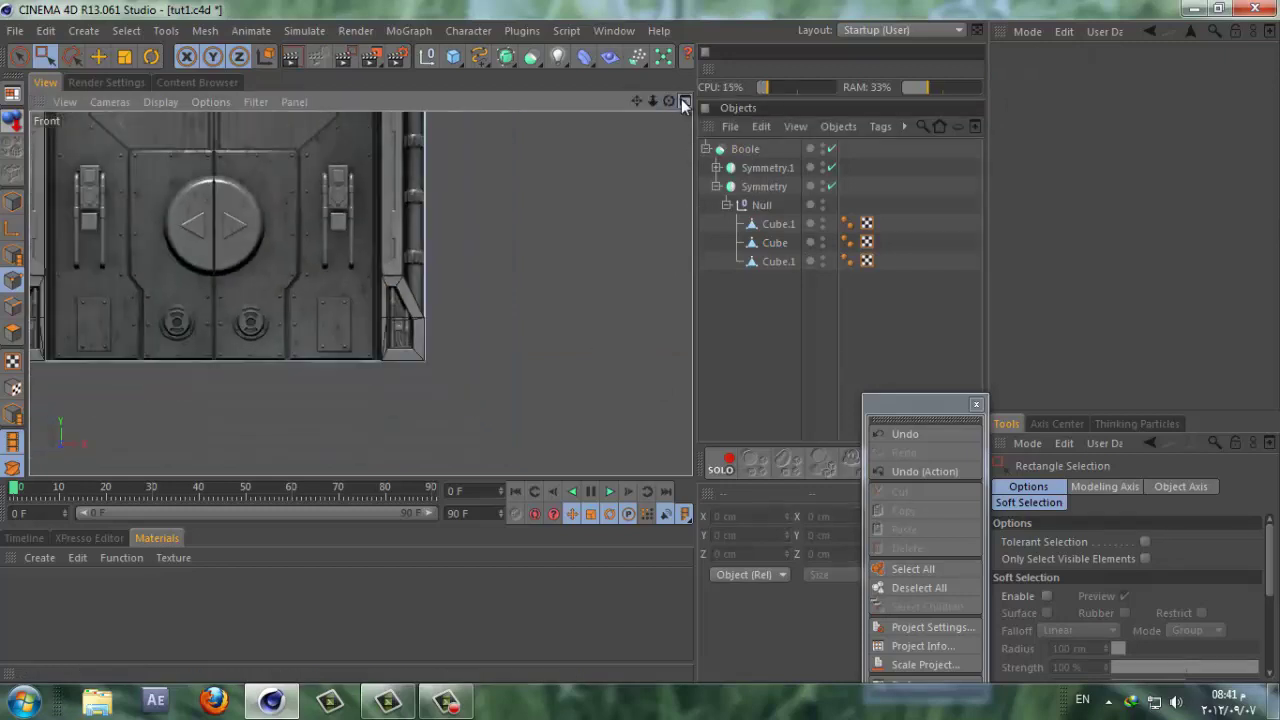
click(683, 100)
click(352, 101)
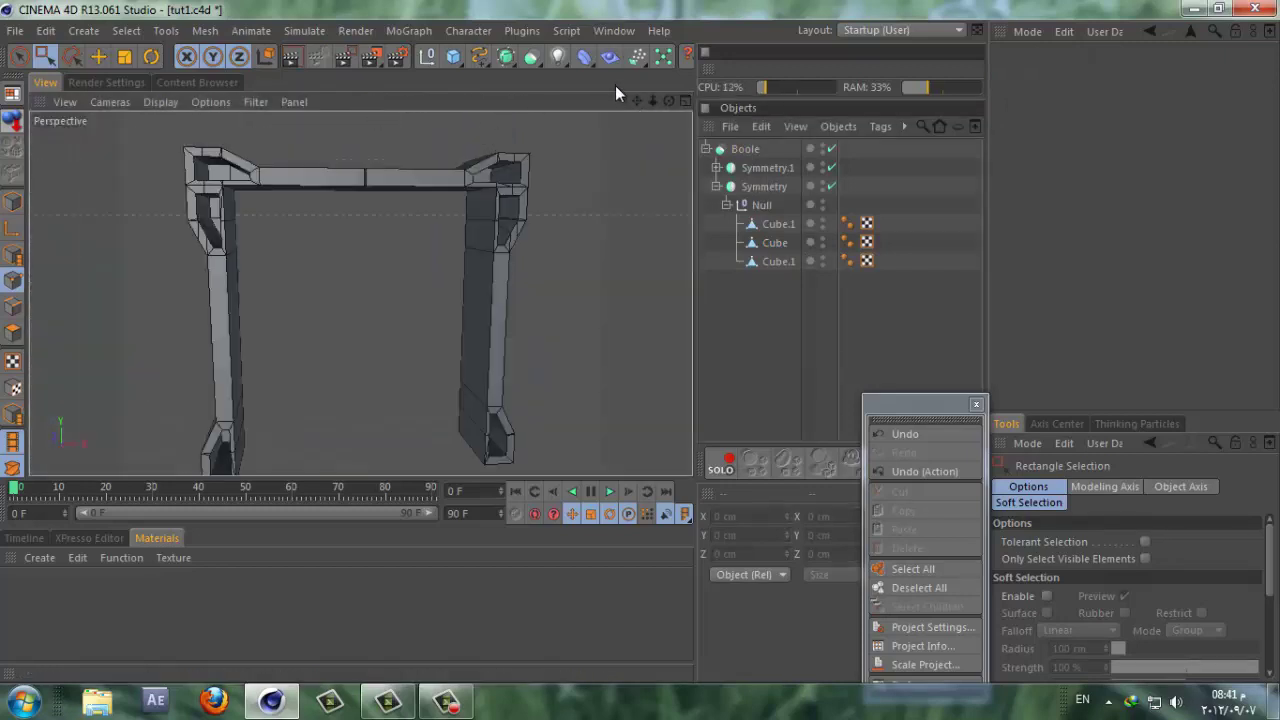
drag(637, 100, 639, 341)
drag(669, 101, 641, 349)
Step: Return to the Front view, collapse the Boole hierarchy with nothing selected, and frame the upper part of the door
click(684, 101)
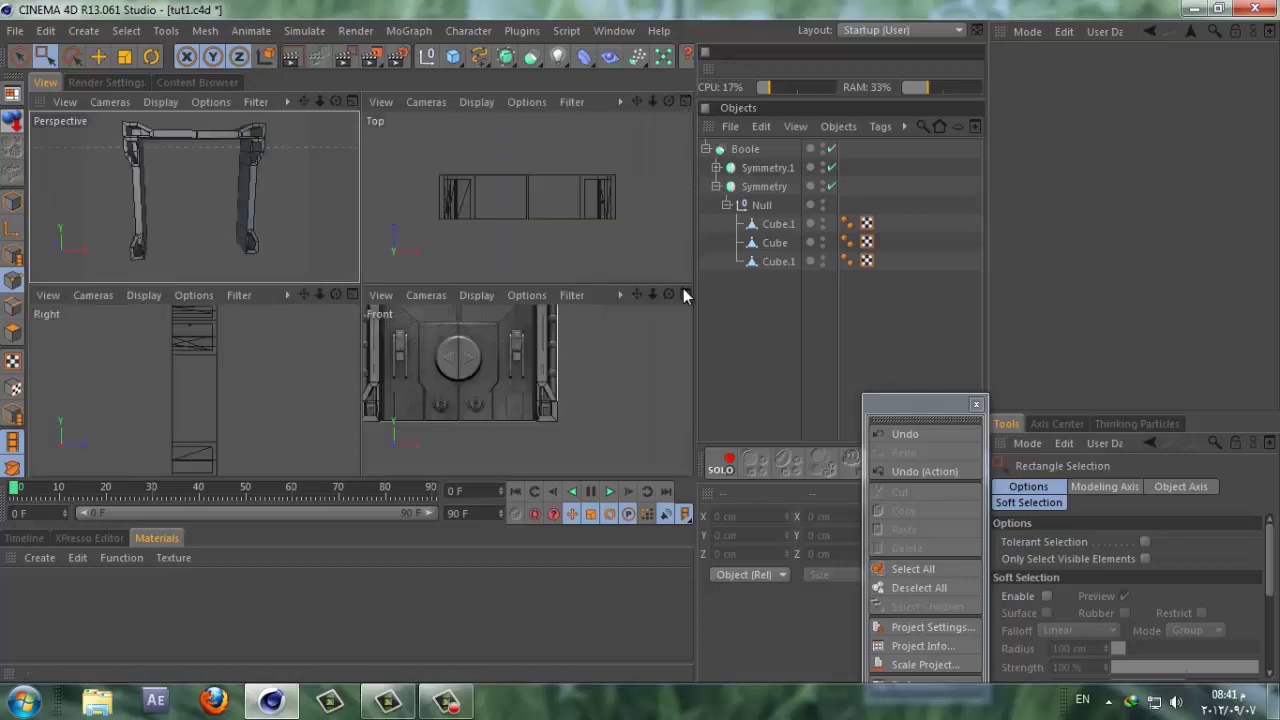
click(685, 291)
click(716, 186)
click(706, 148)
click(745, 148)
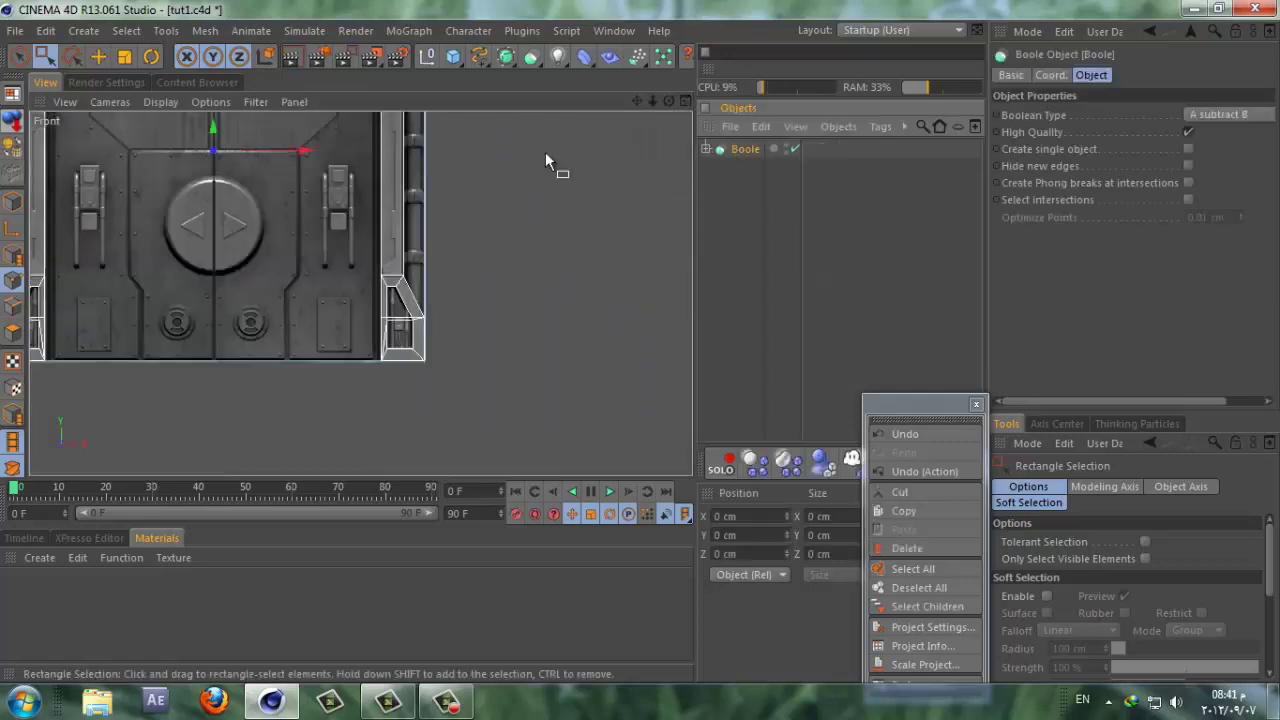
click(766, 200)
drag(638, 101, 640, 348)
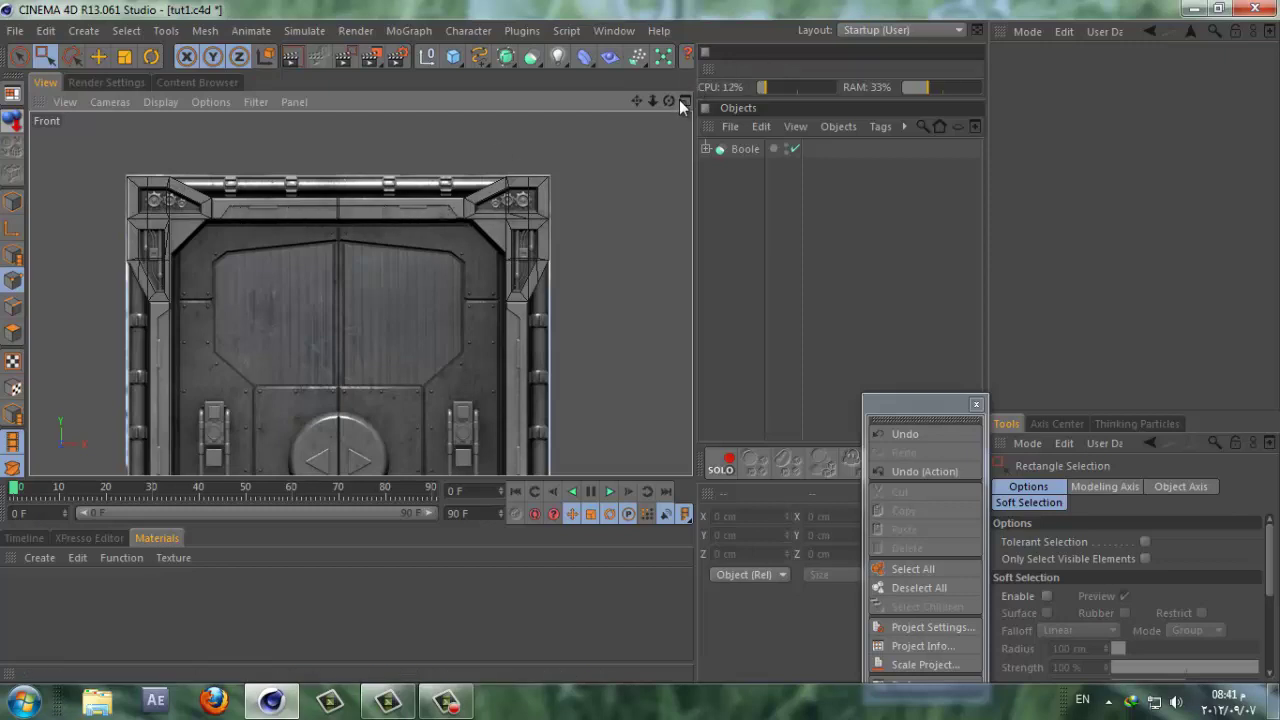
Step: Add a Cube and move it up over the centre of the door's top beam, at about Y 350 cm
click(453, 56)
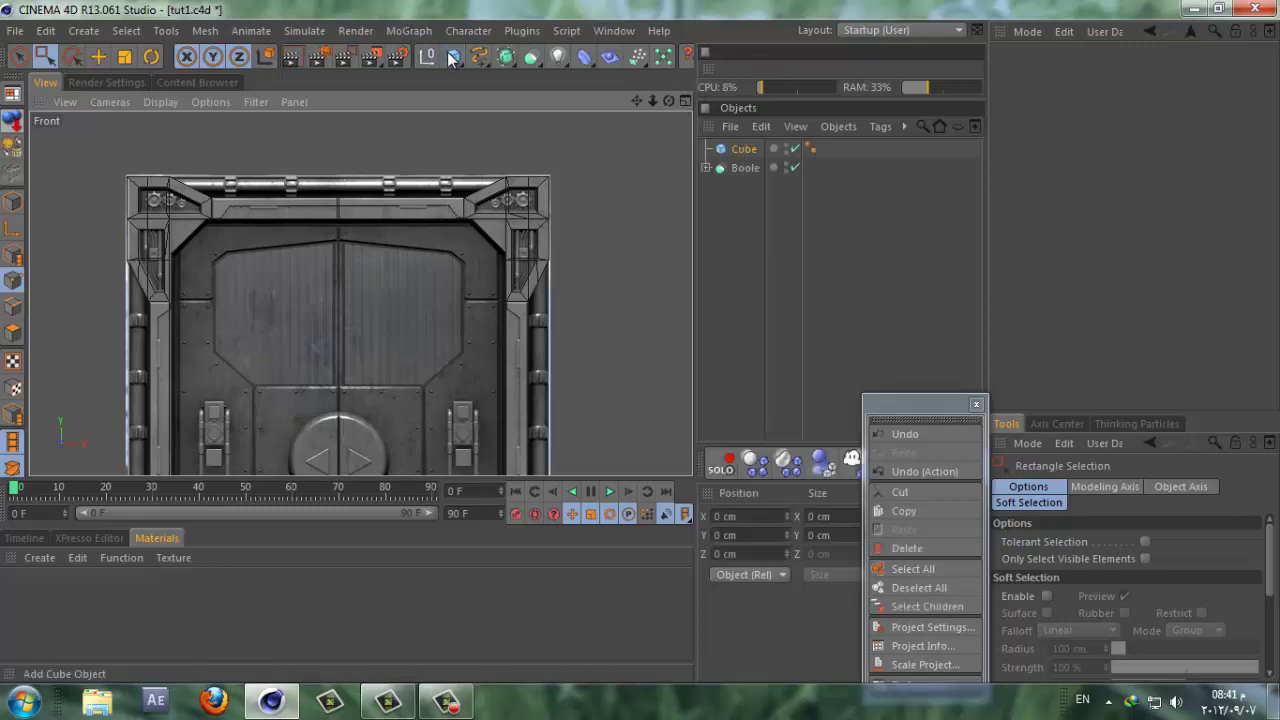
drag(347, 291, 358, 66)
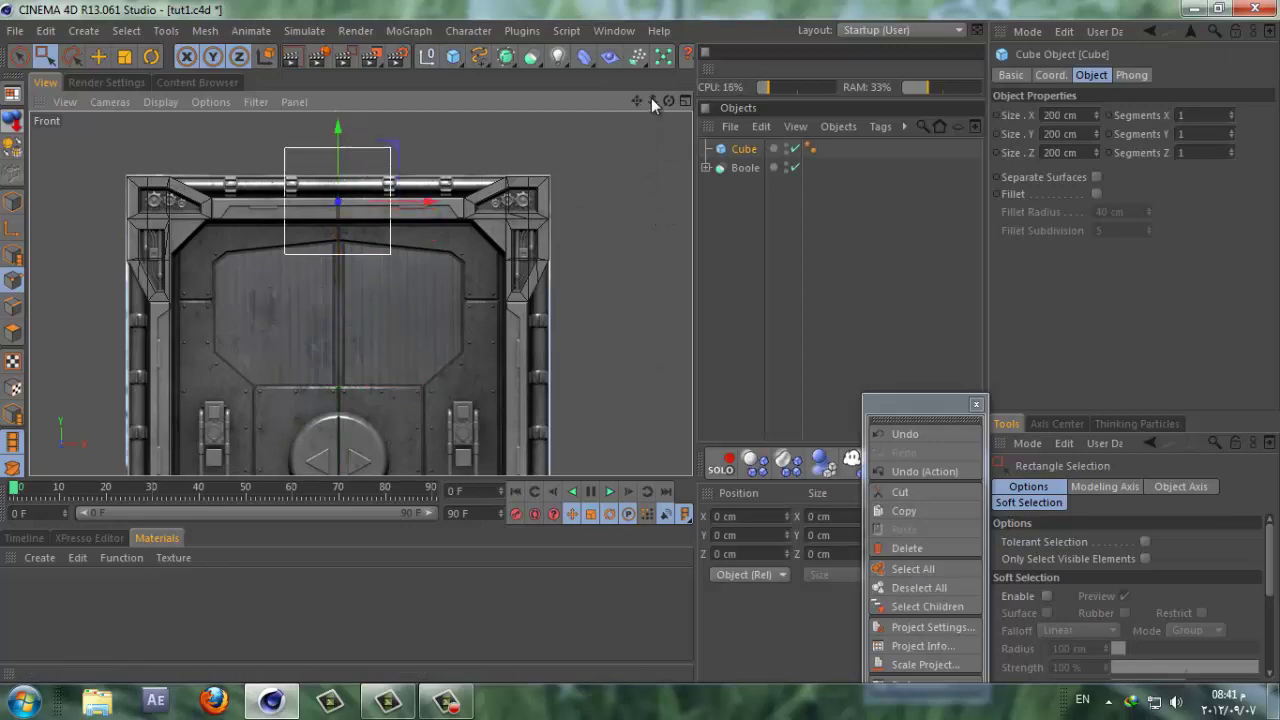
click(681, 100)
click(686, 294)
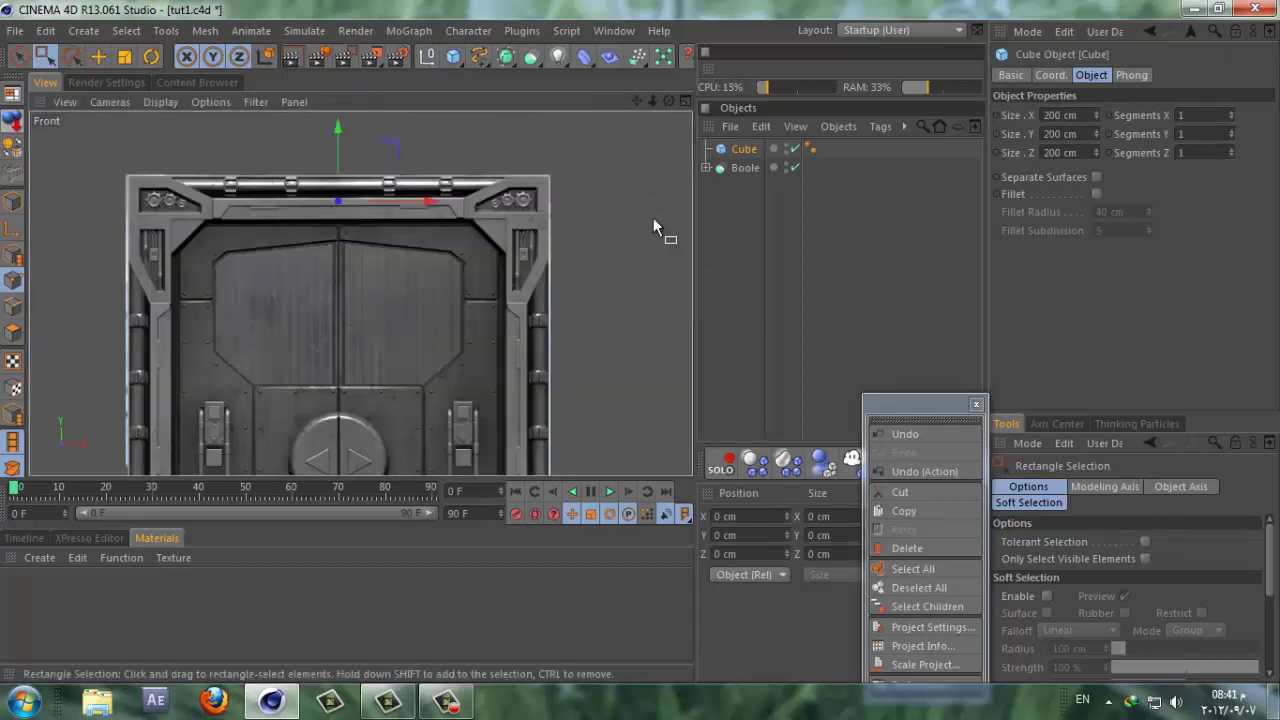
drag(653, 101, 642, 347)
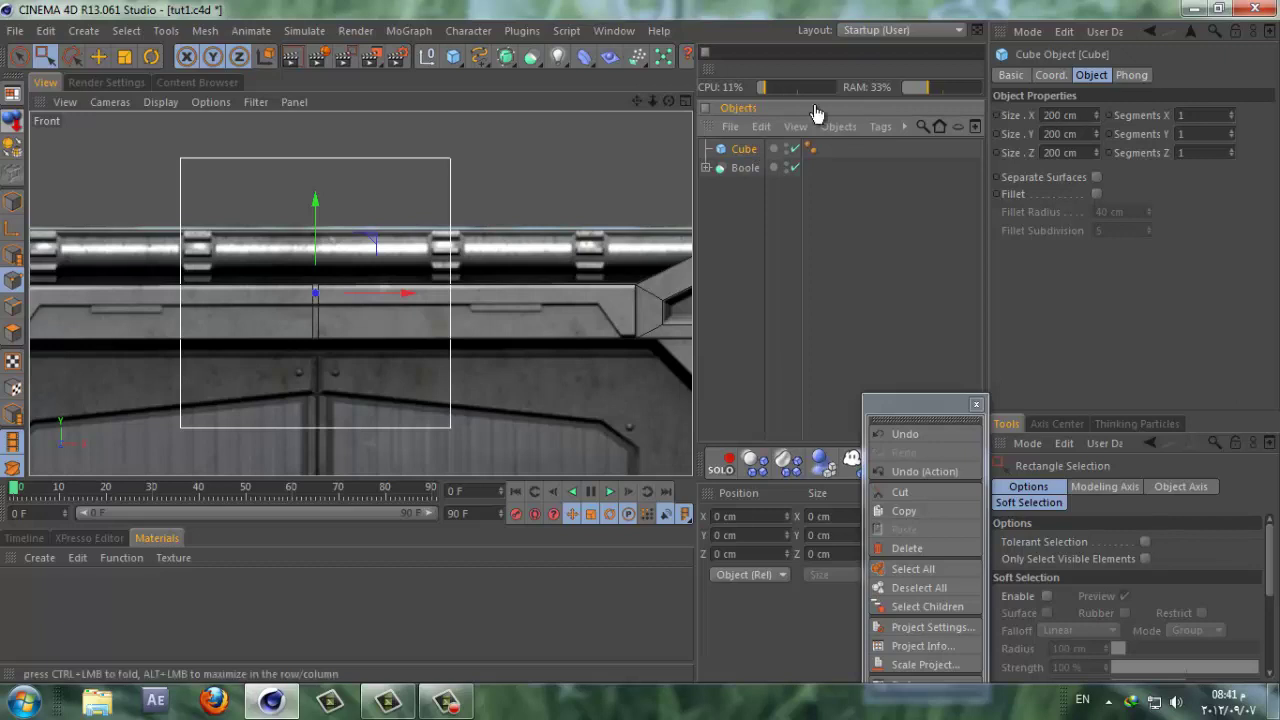
Step: Reduce the cube's height to about 41 cm to match the top beam, and shift it along X to about 137 cm, against the corner piece
click(13, 202)
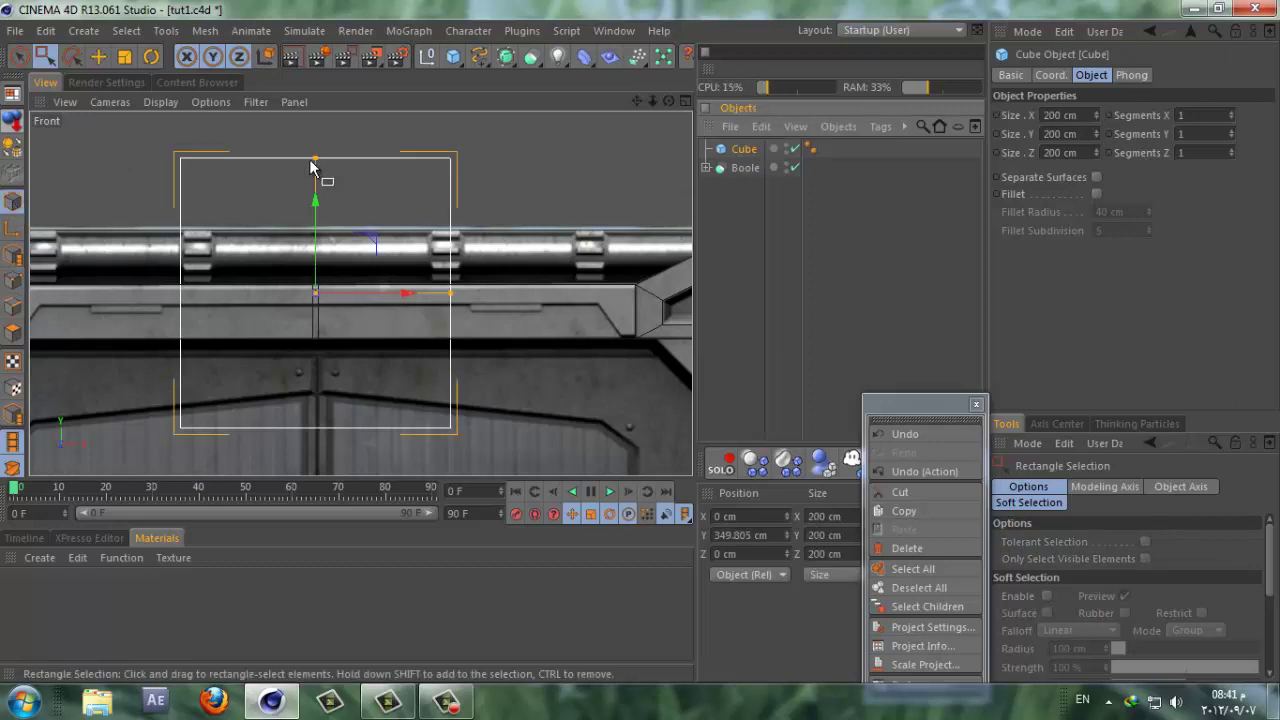
drag(313, 163, 310, 268)
drag(314, 206, 314, 220)
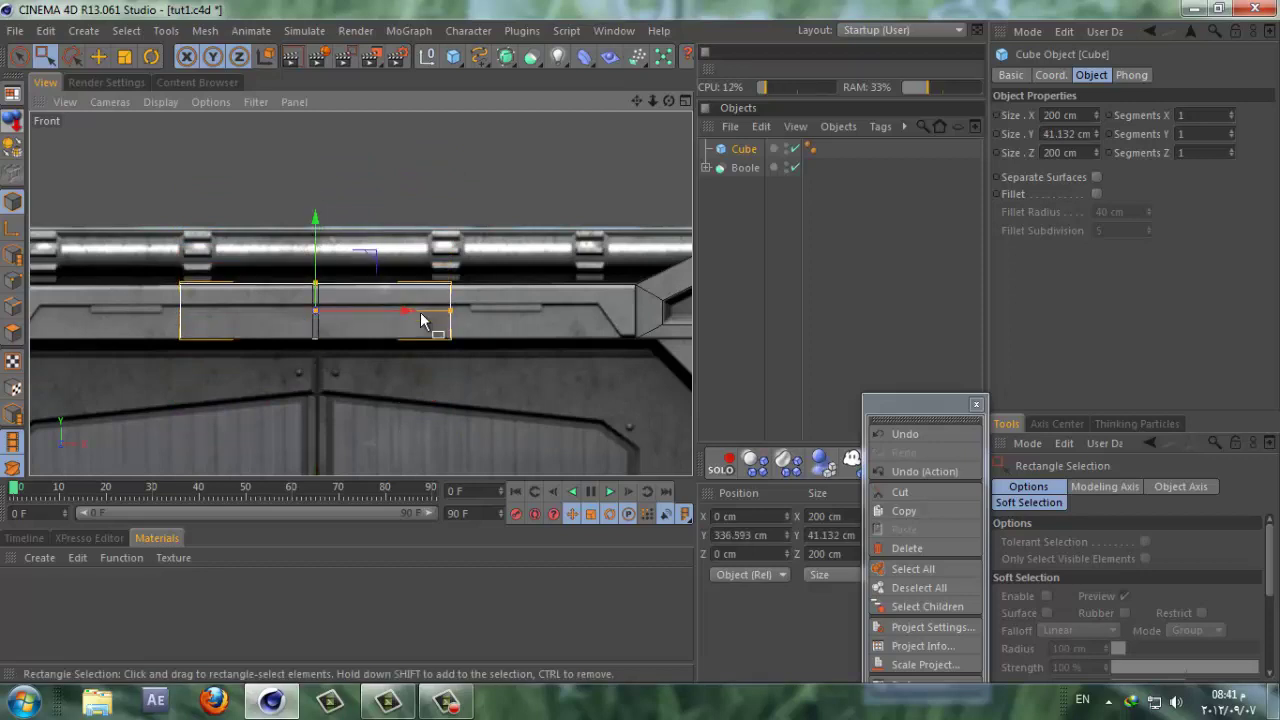
drag(407, 312, 591, 318)
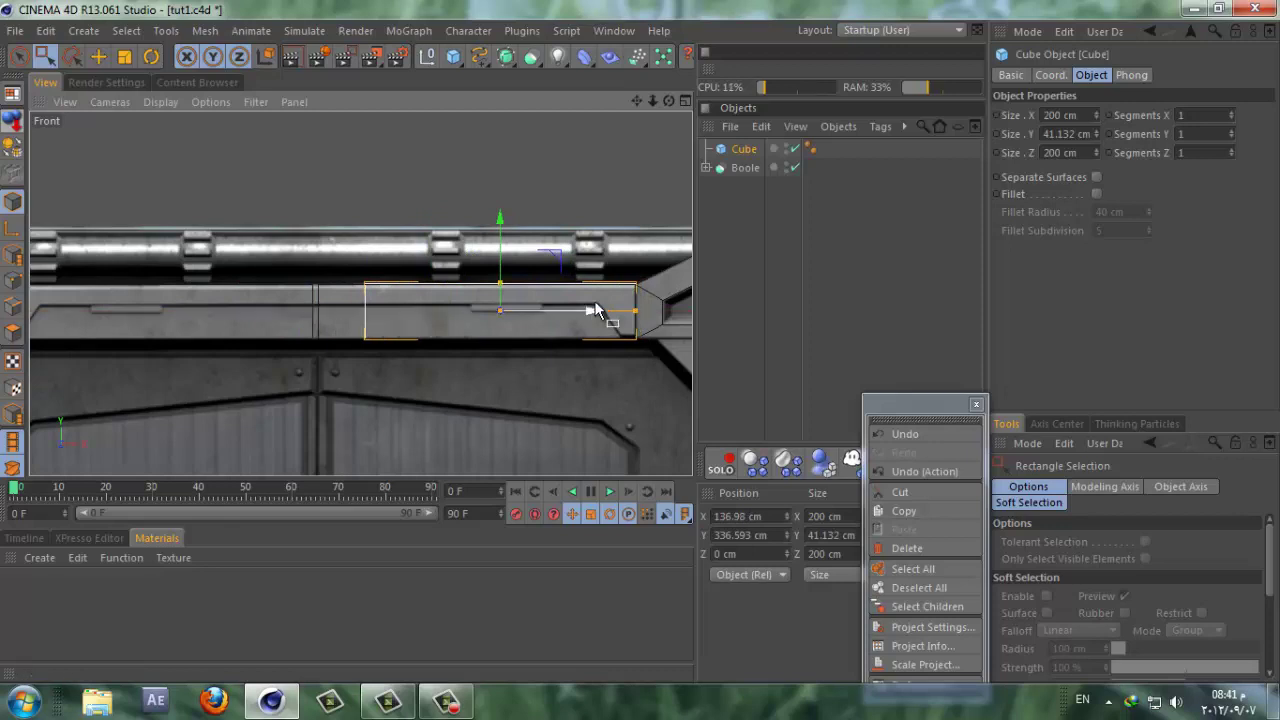
Step: Make the cube editable and align its upper and lower points with the beam's edges, at about Y 18.5 cm and -19.9 cm
key(c)
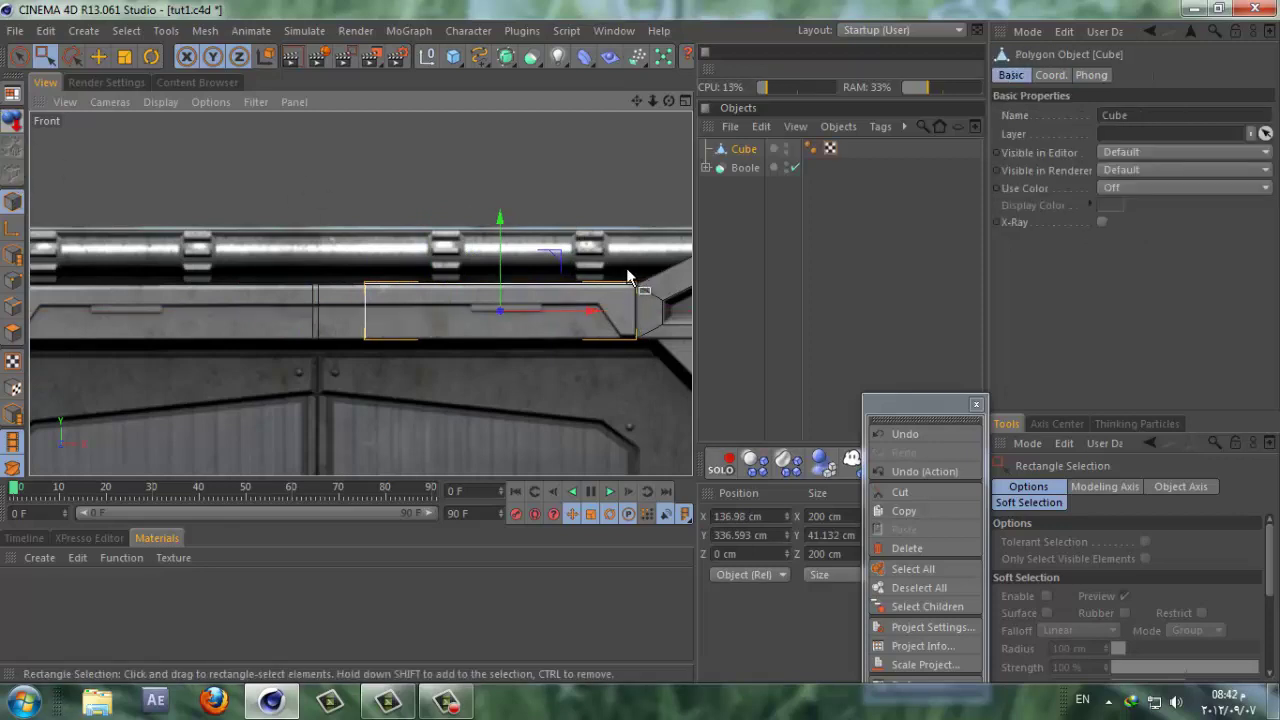
click(12, 281)
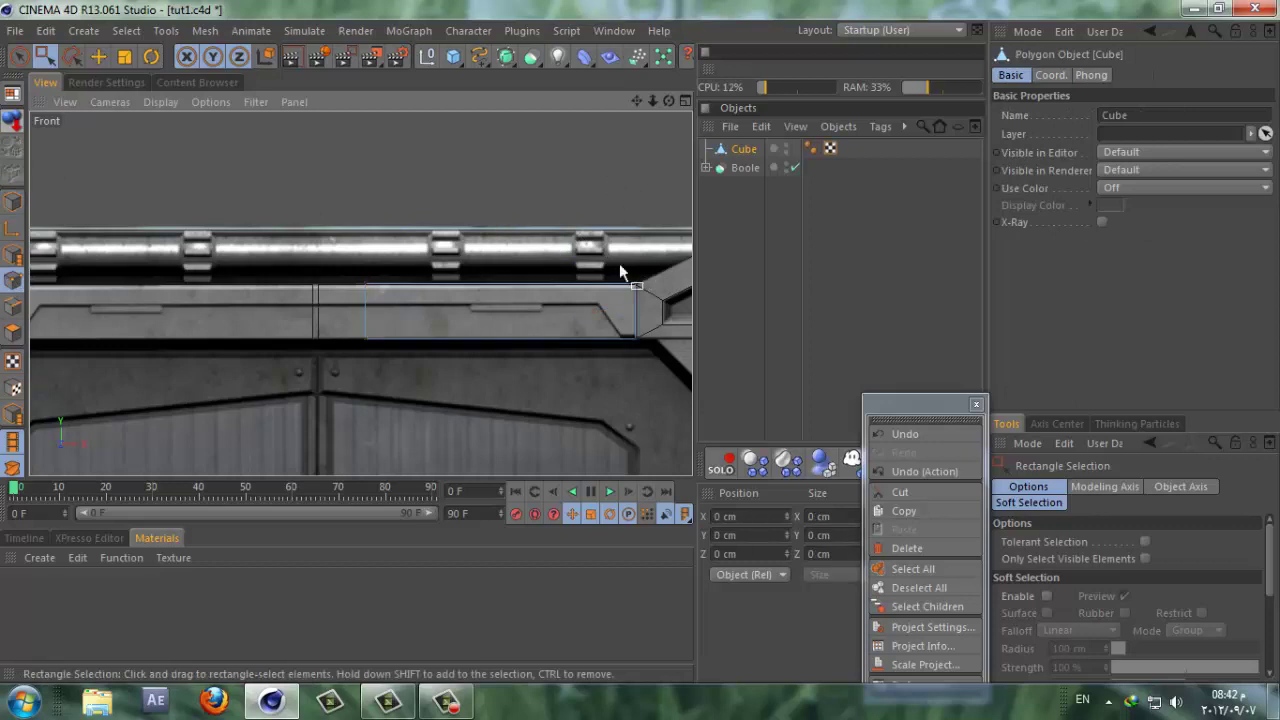
drag(592, 283, 326, 312)
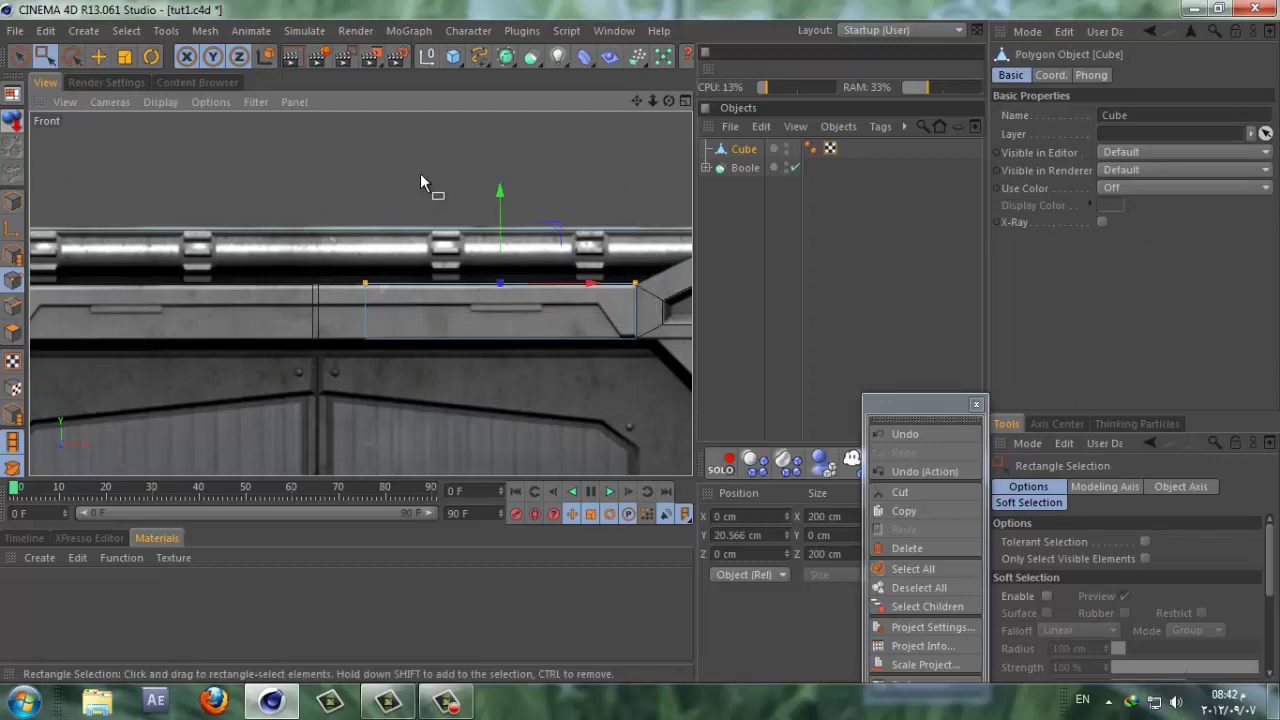
drag(500, 191, 501, 194)
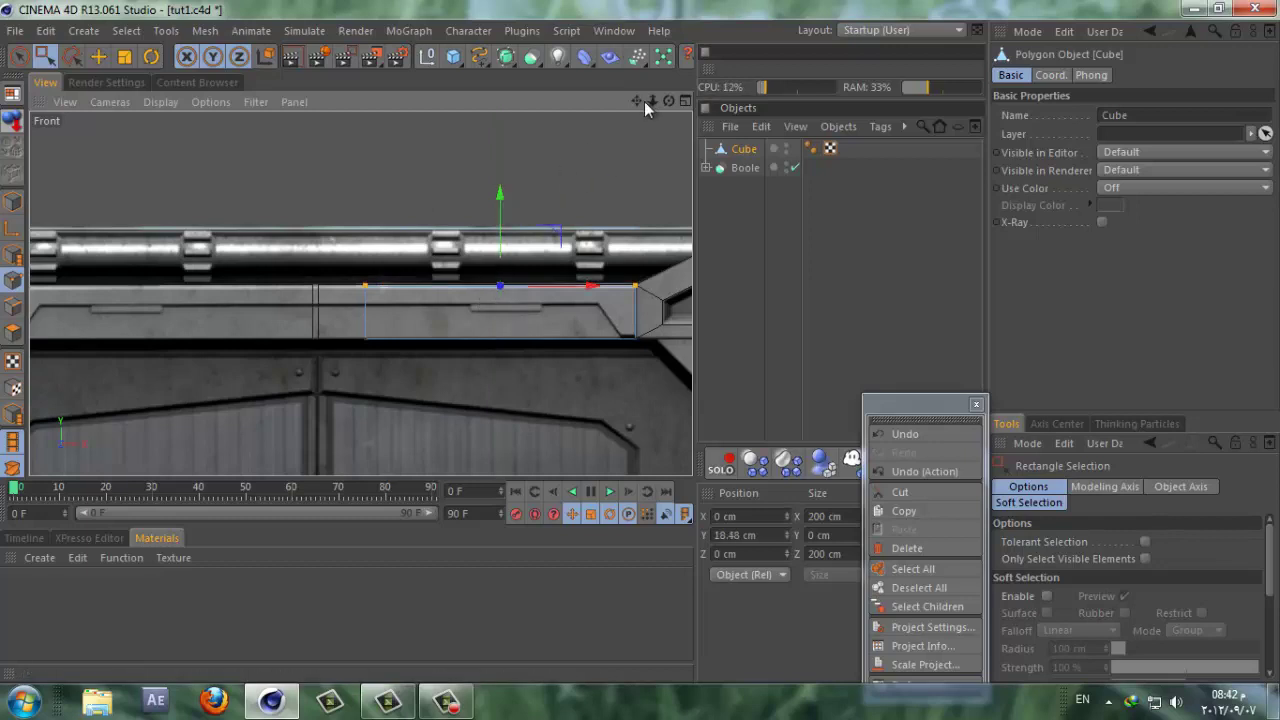
drag(640, 101, 648, 339)
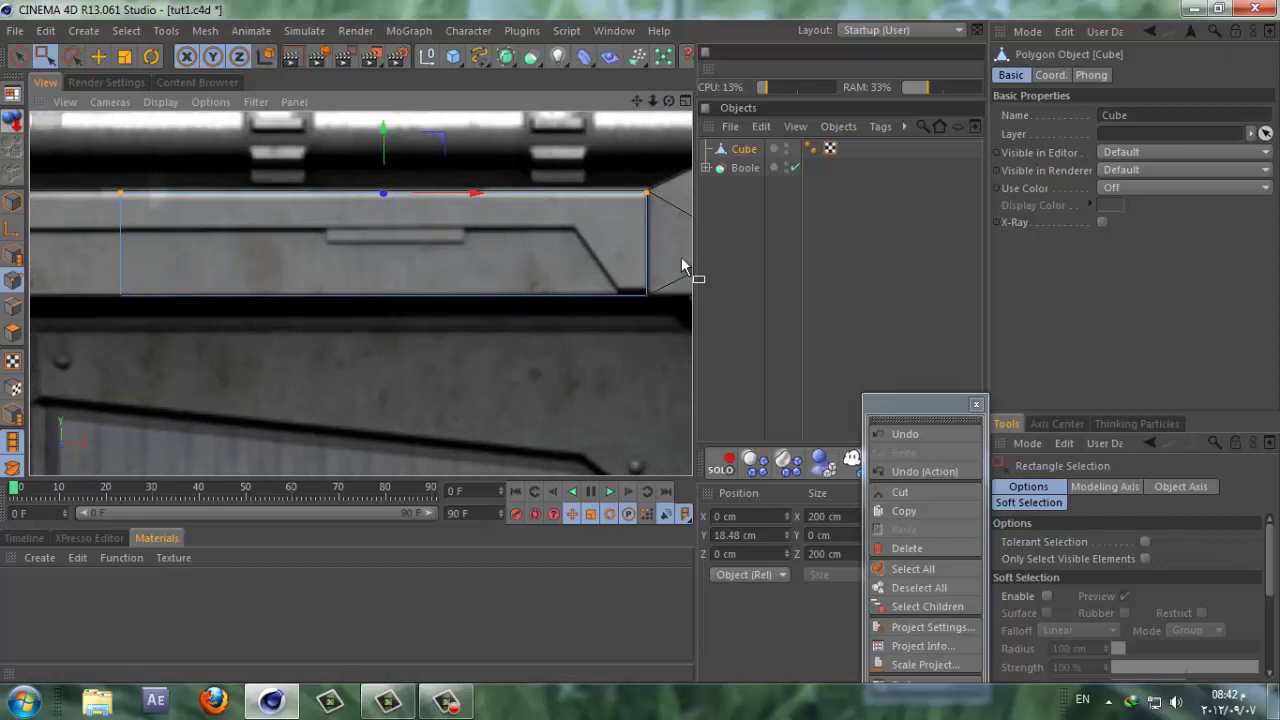
click(659, 323)
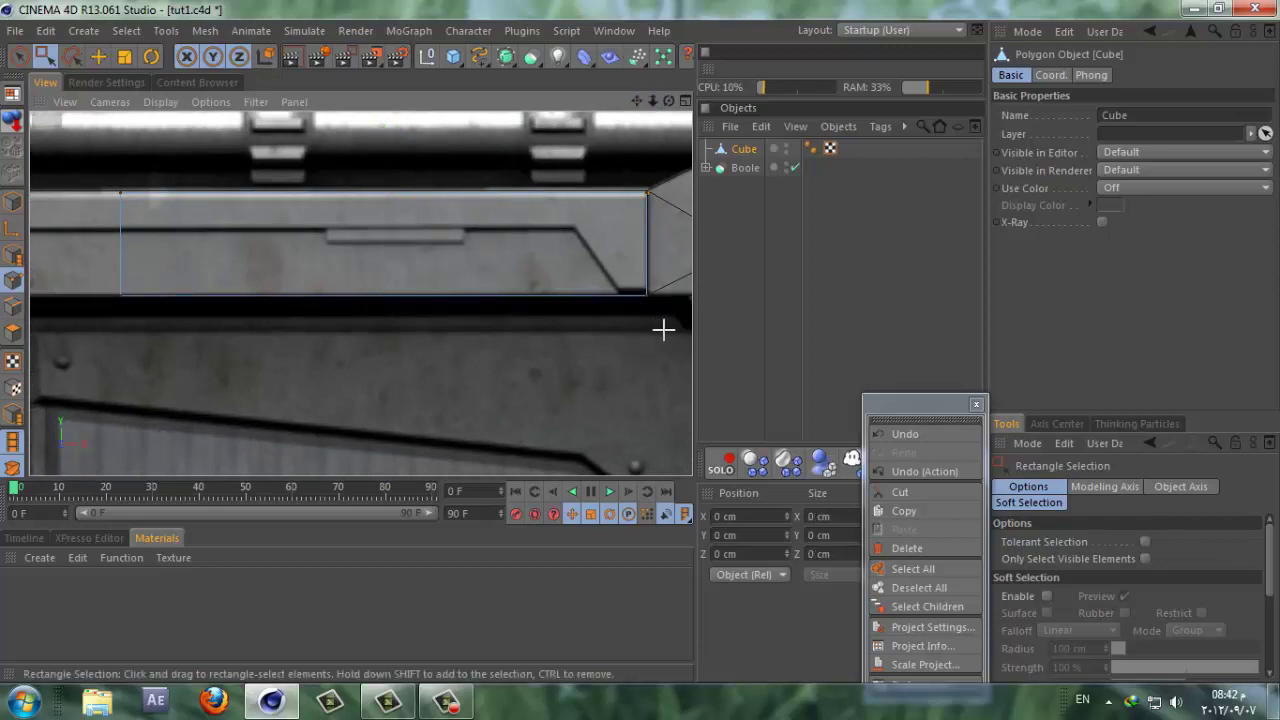
drag(664, 329, 104, 266)
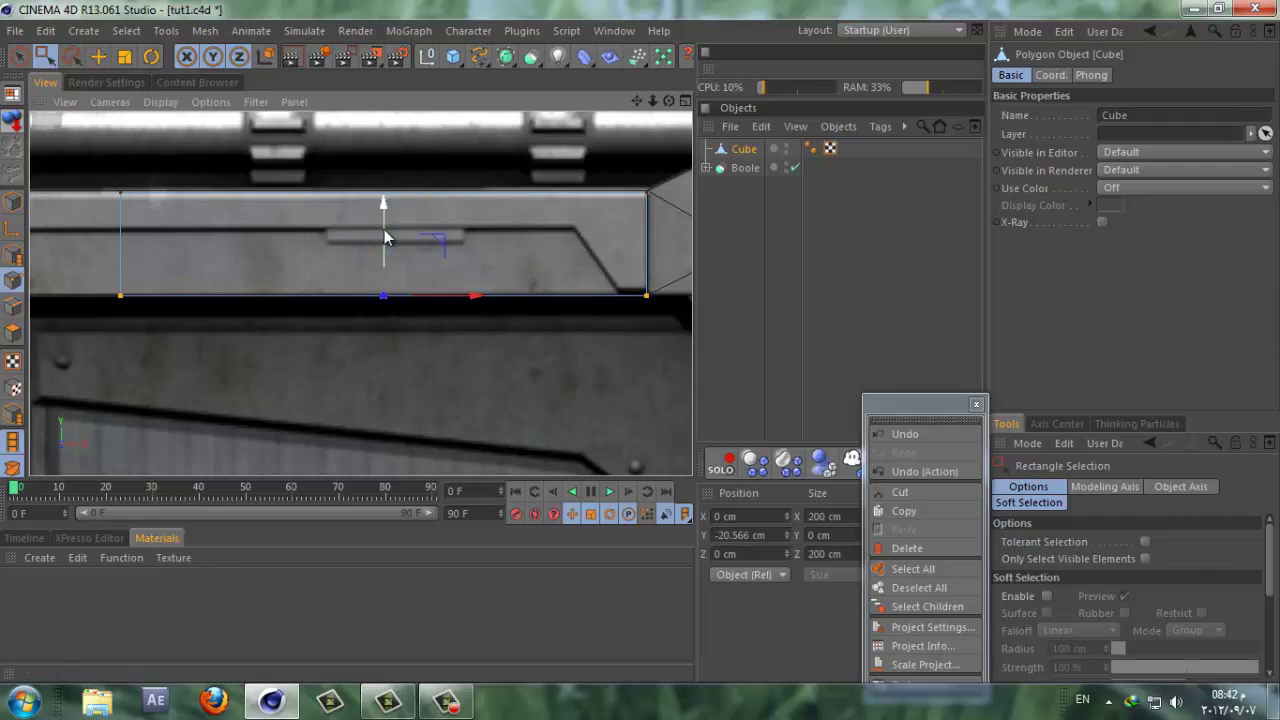
drag(384, 229, 386, 227)
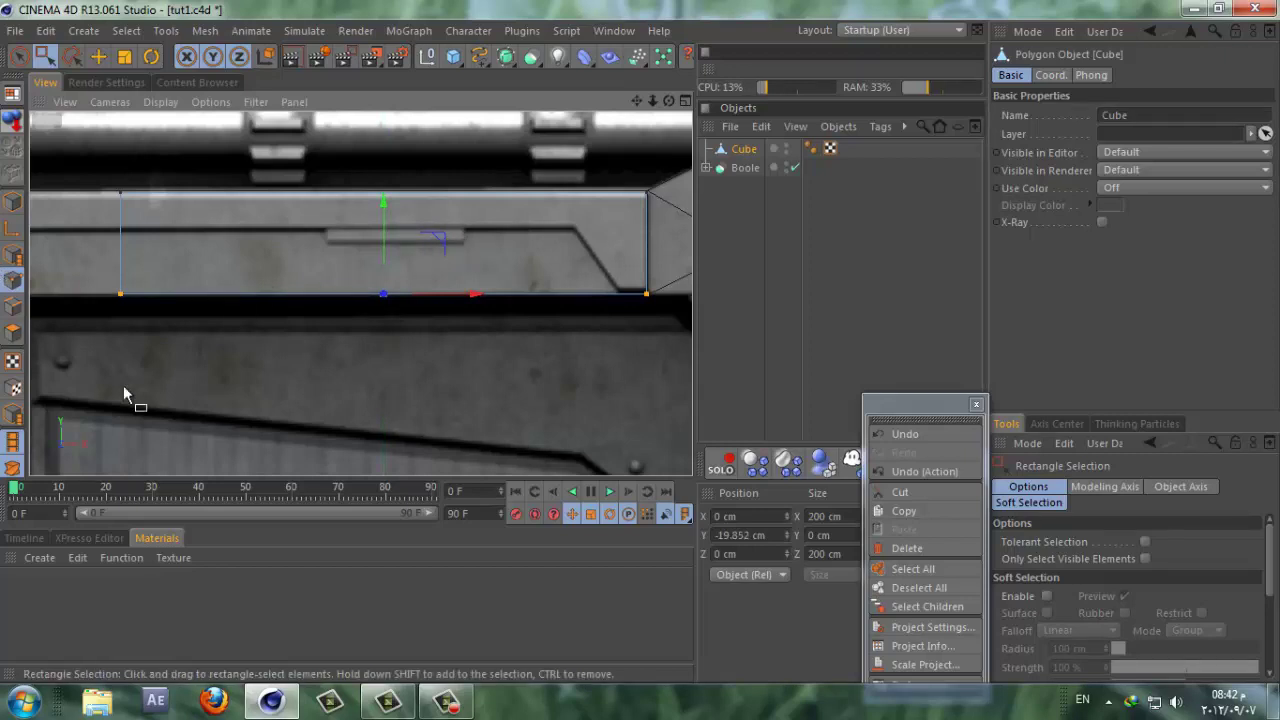
Step: Knife two vertical plane cuts through the cube, at the lower and upper ends of the reference's diagonal groove
key(9)
right_click(236, 408)
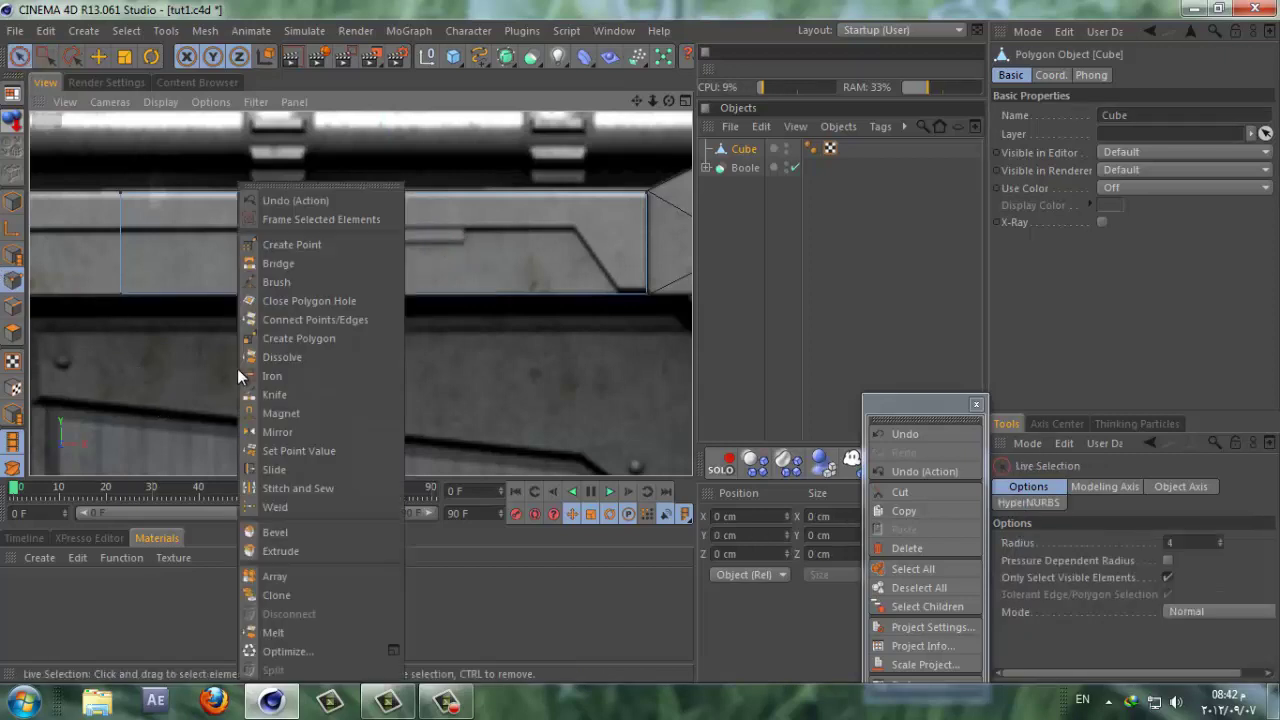
click(274, 394)
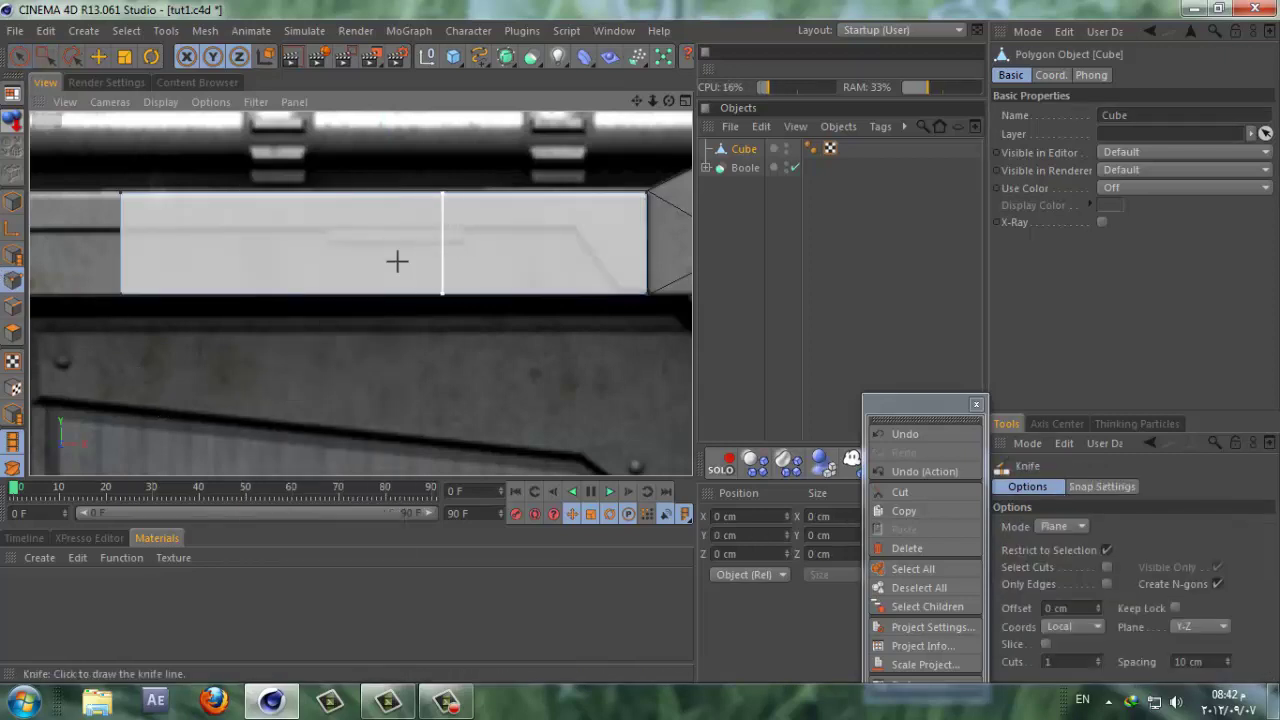
click(618, 234)
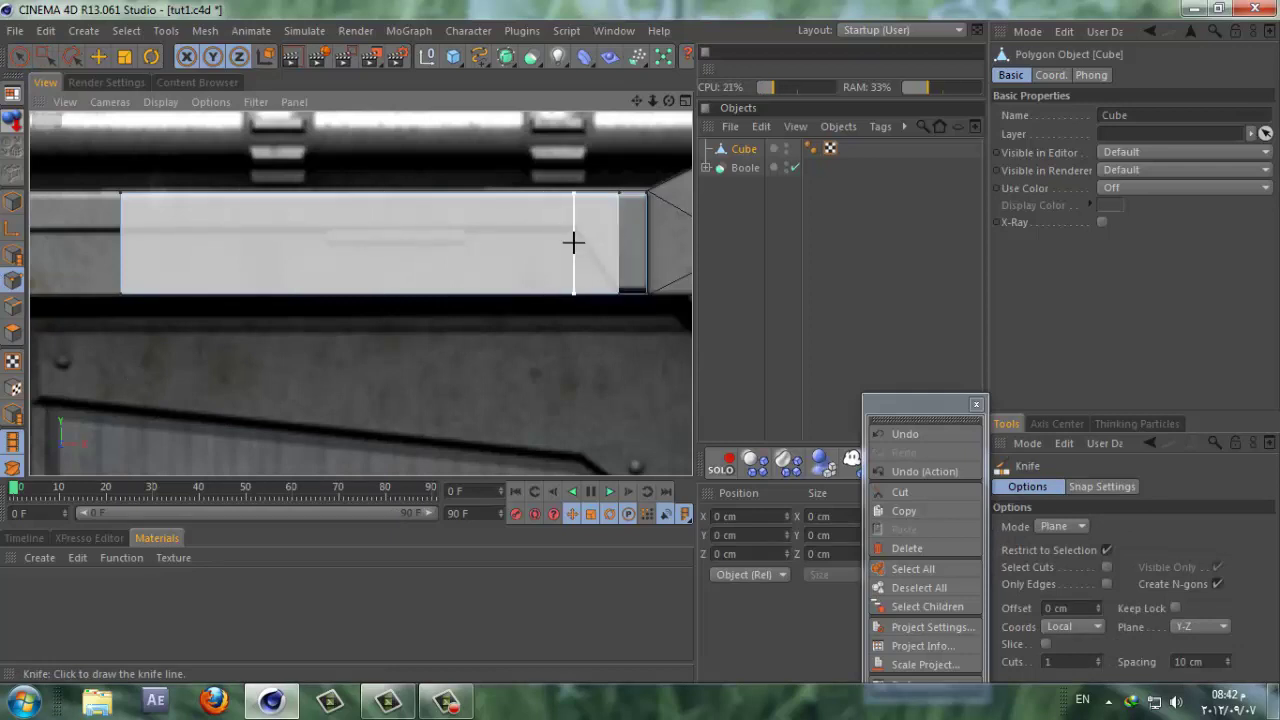
click(573, 242)
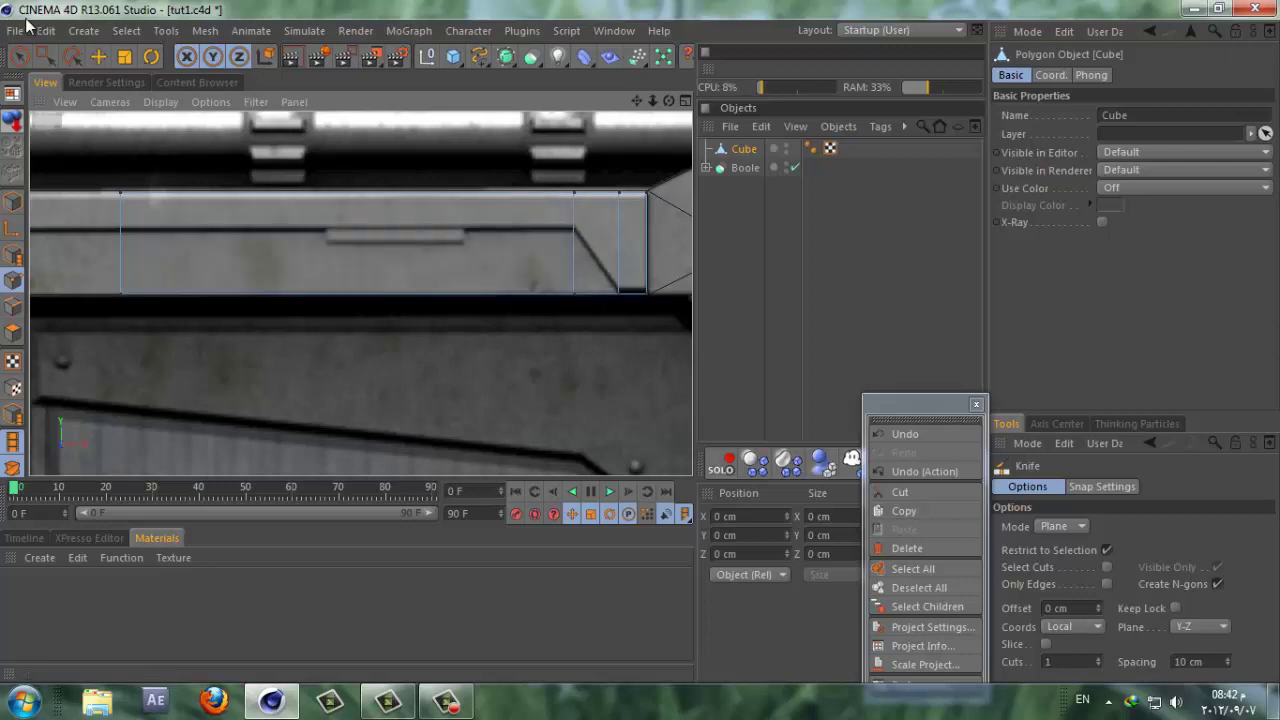
Step: Raise the cube's lower points before the diagonal to the groove line, at about Y 5.1 cm
click(45, 56)
drag(65, 255, 600, 337)
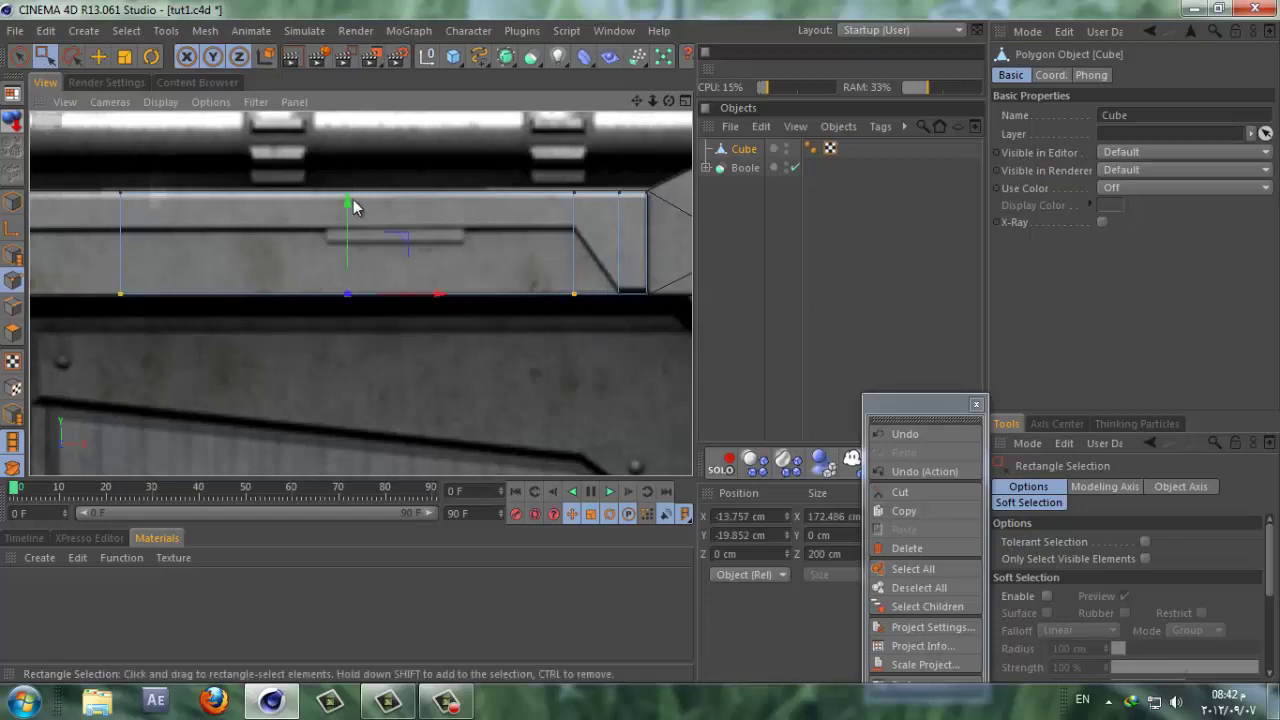
drag(349, 205, 355, 143)
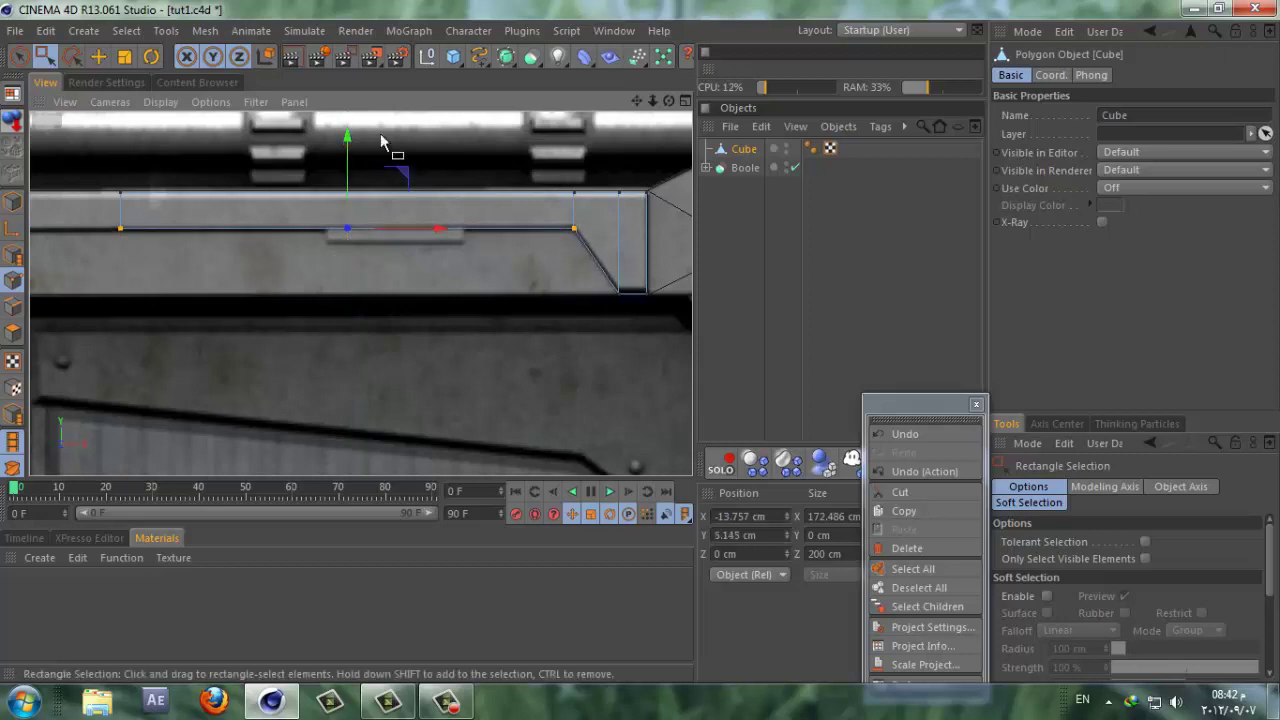
Step: Knife two vertical plane cuts through the cube at both ends of the small raised tab below the groove line
click(12, 278)
click(16, 32)
click(117, 8)
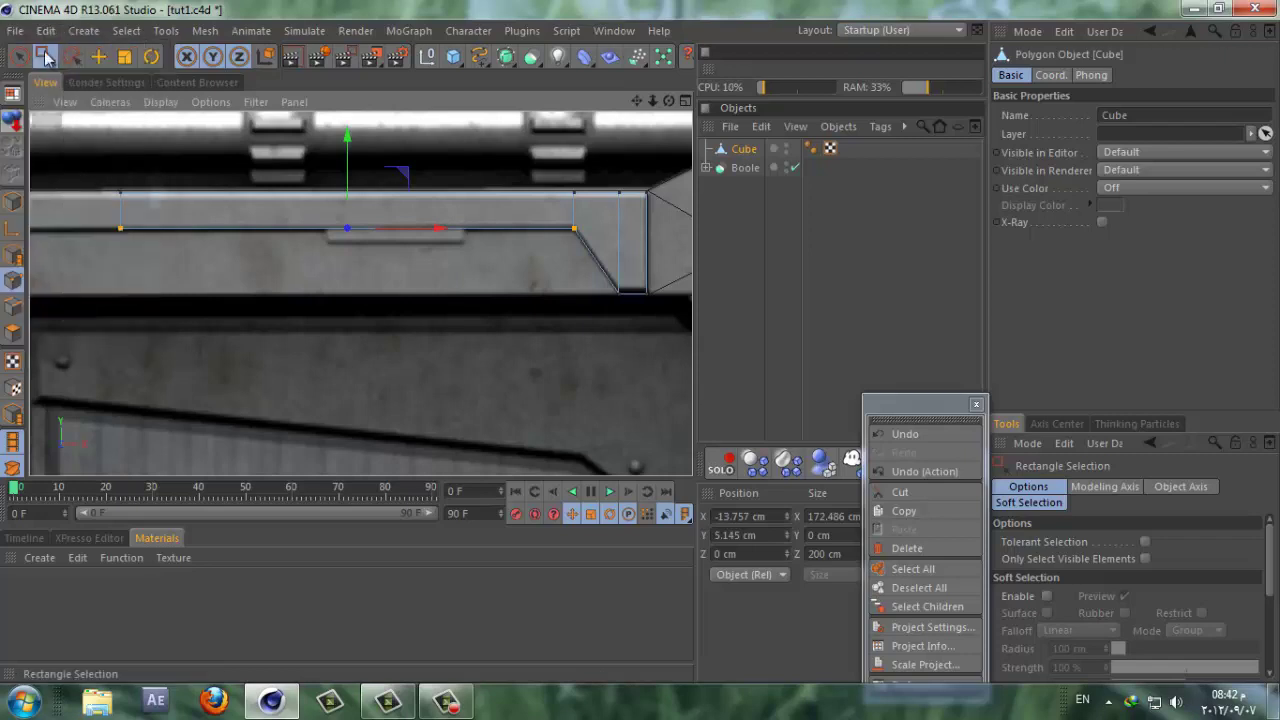
right_click(160, 291)
click(190, 396)
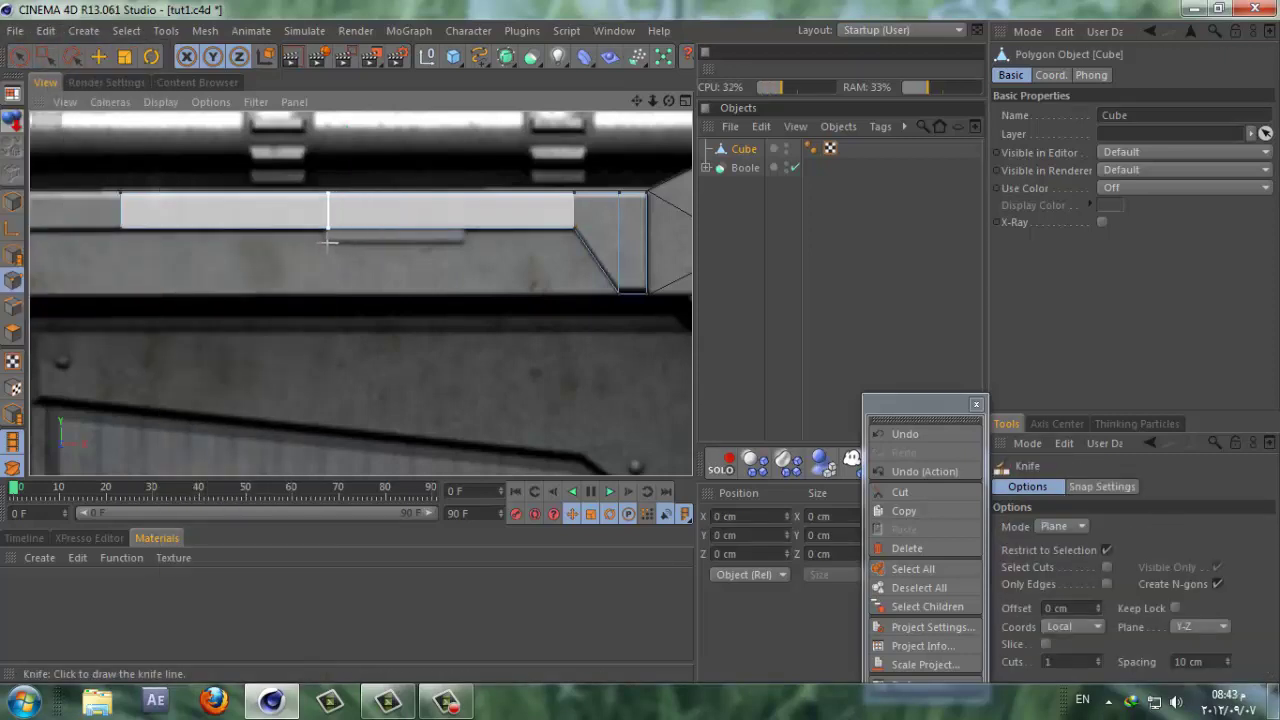
click(326, 241)
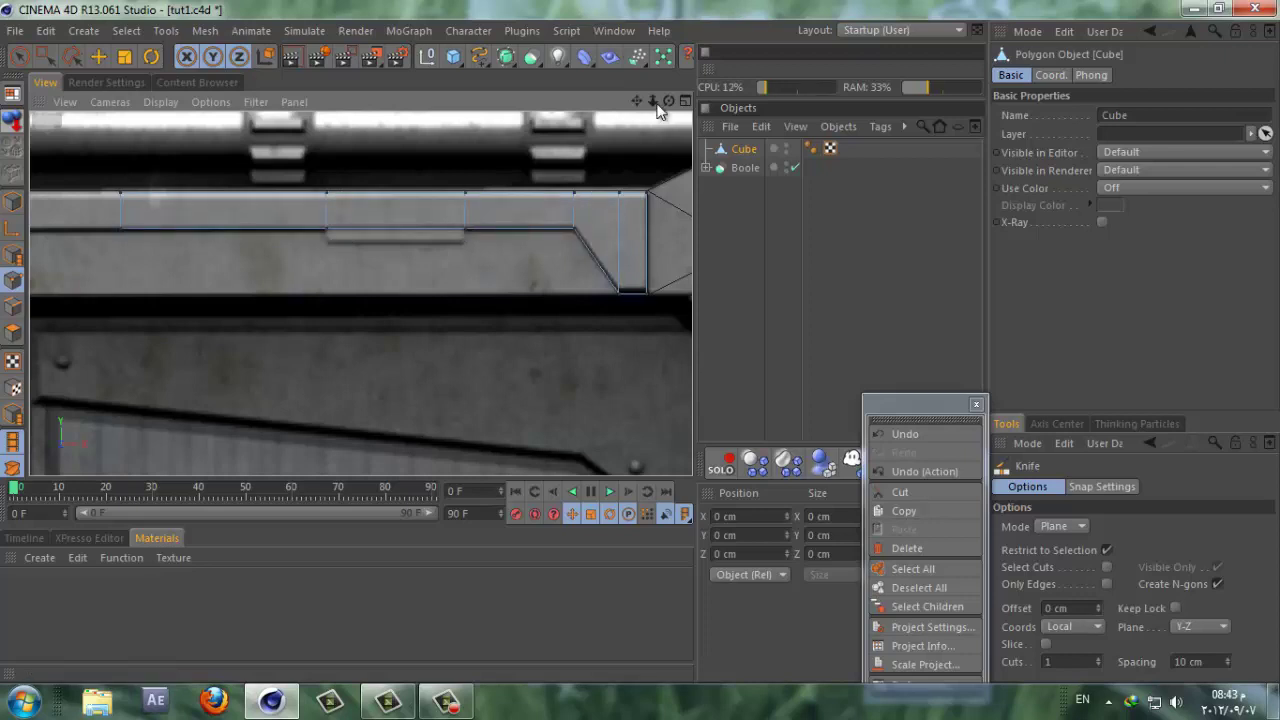
Step: In the Perspective view, hide the Boole object and select the cube's underside polygon between the two tab cuts
click(685, 102)
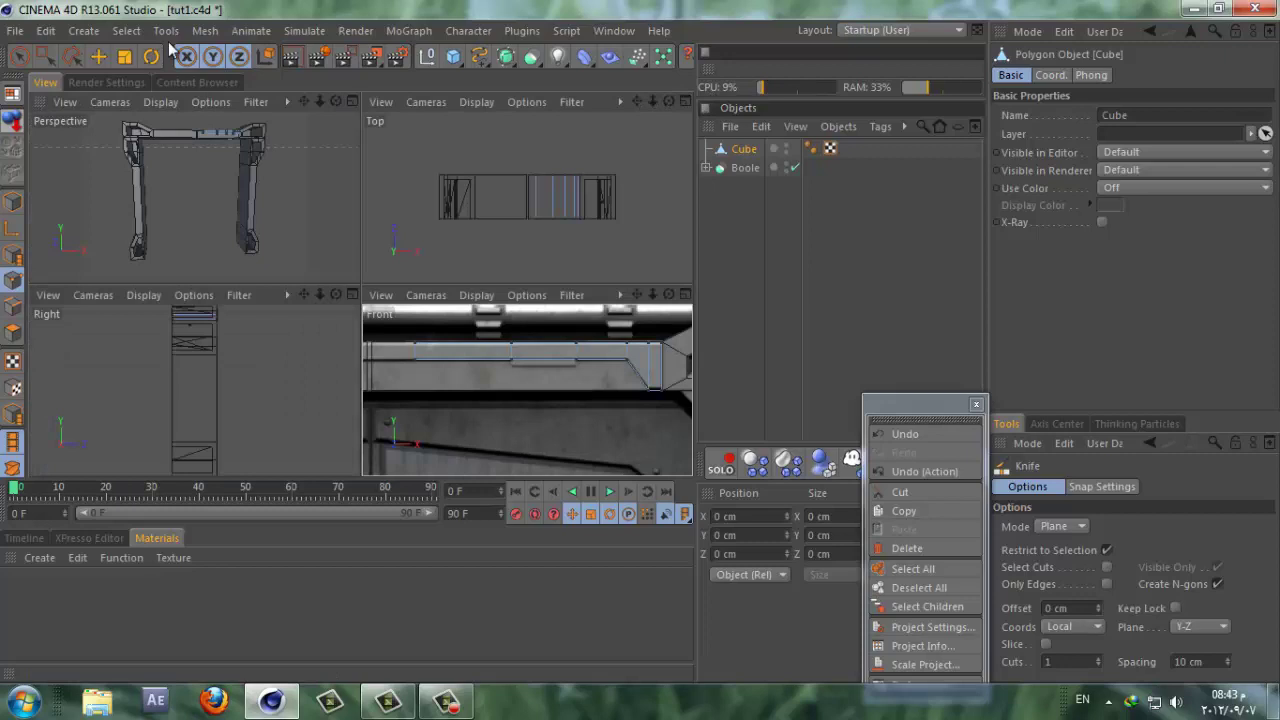
click(348, 101)
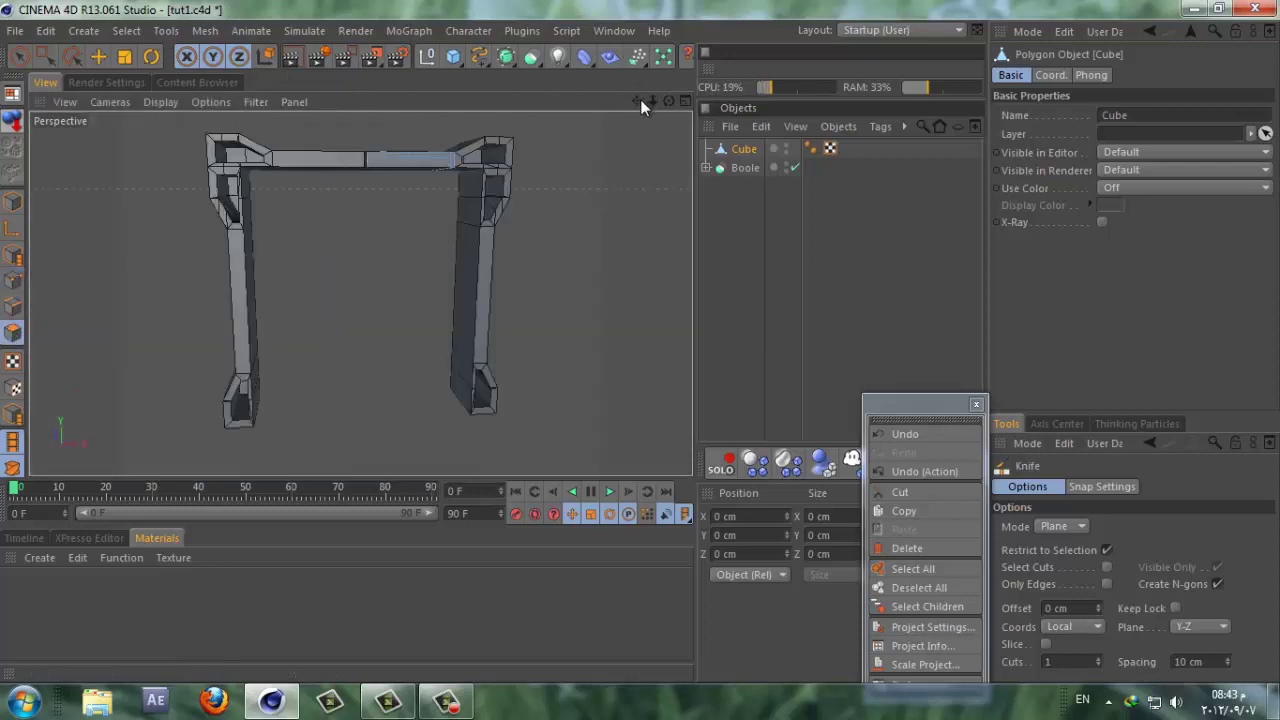
click(19, 56)
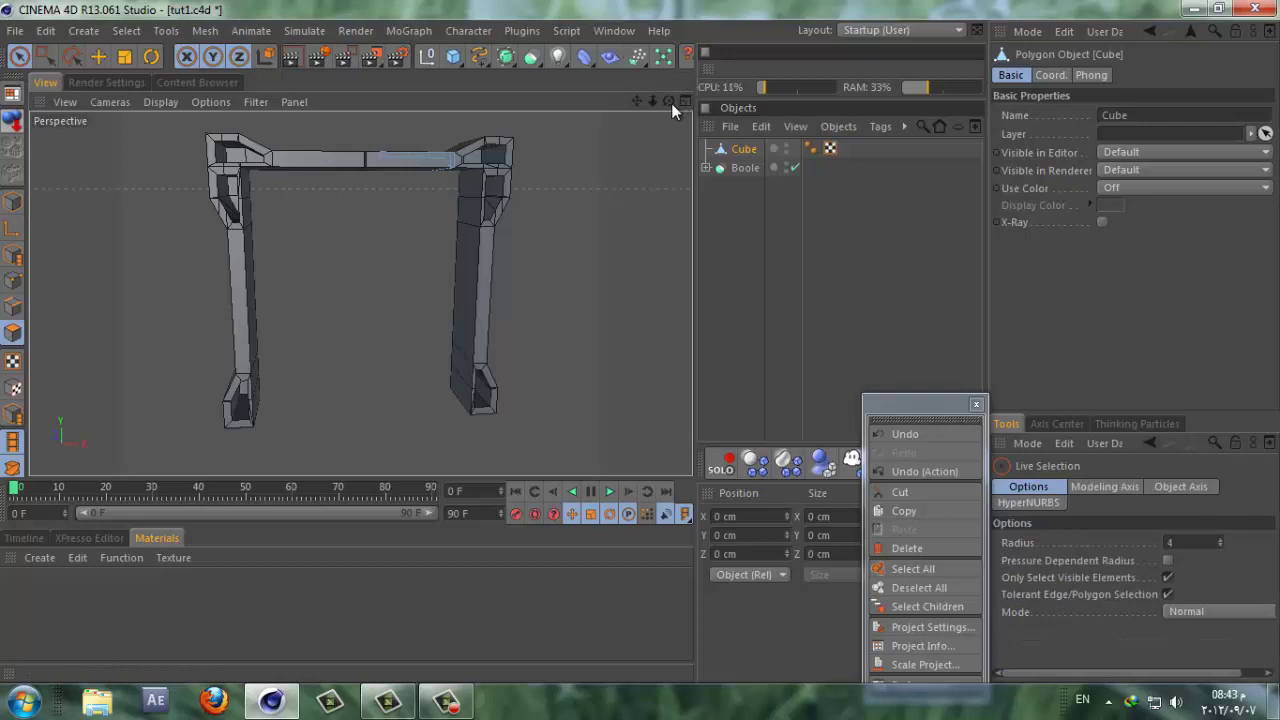
drag(669, 101, 640, 352)
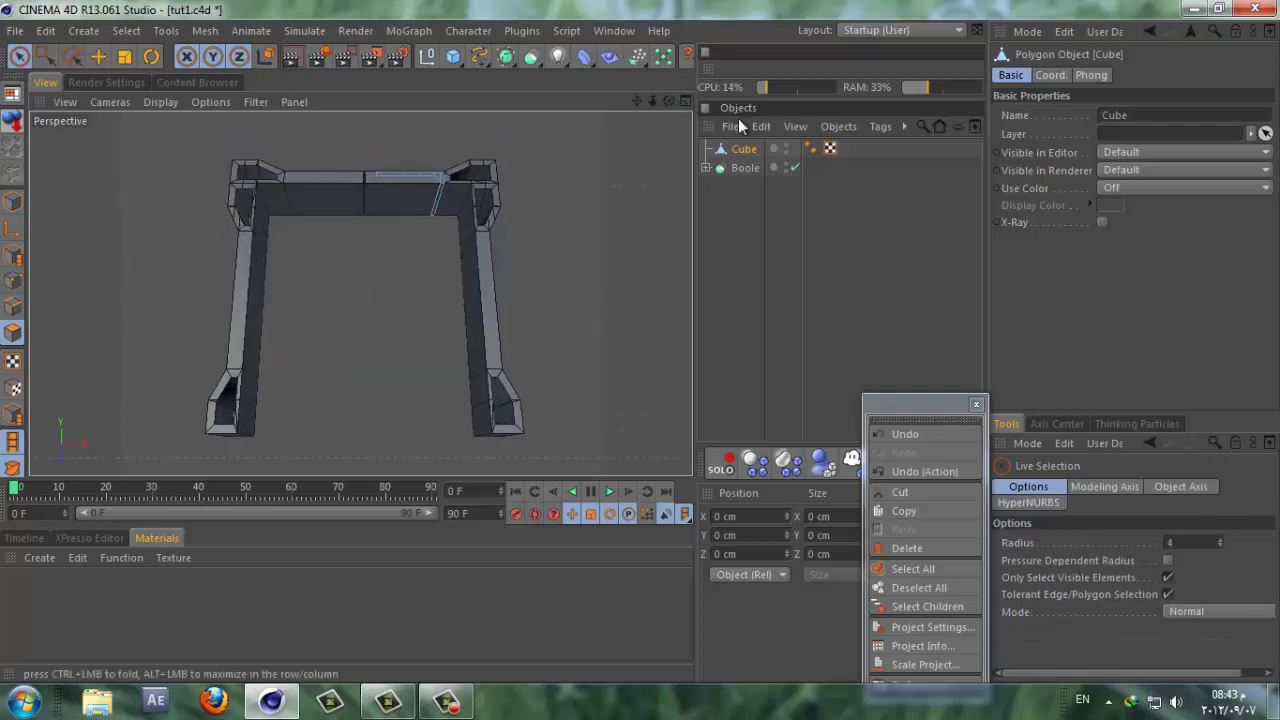
click(791, 167)
drag(660, 97, 477, 139)
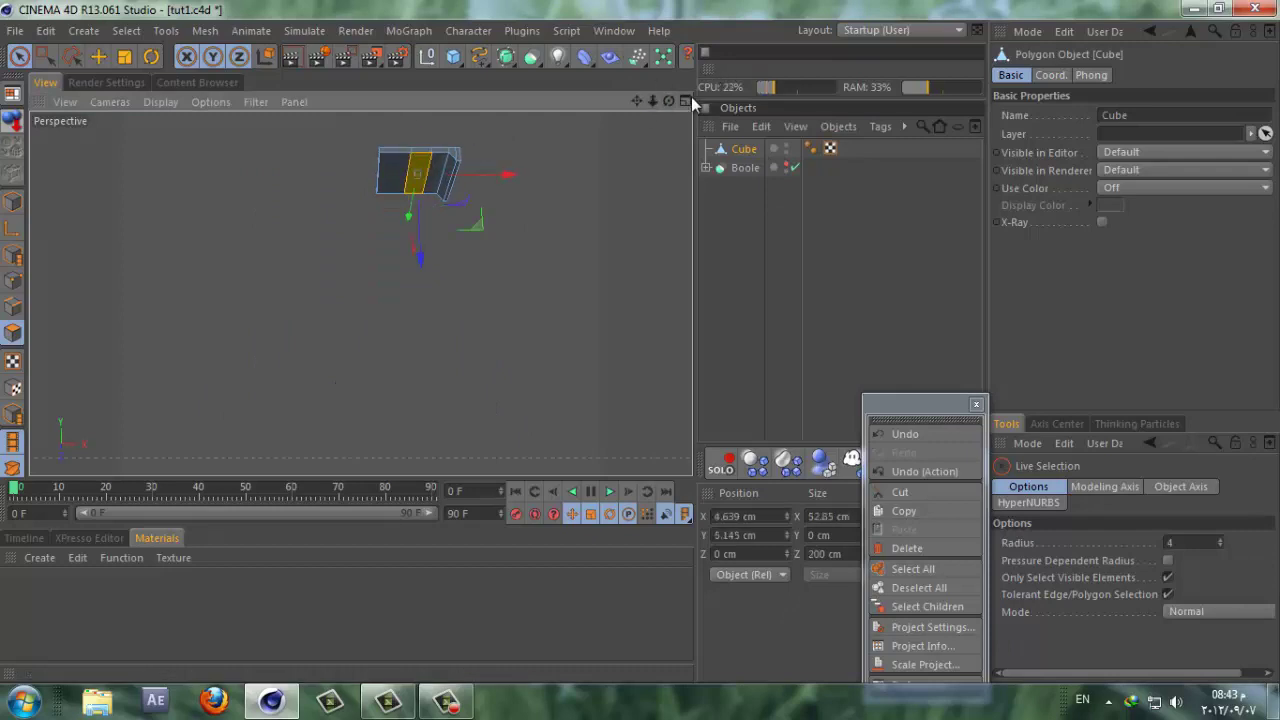
Step: Extrude the selected underside polygon by 5.8 cm in the Front view to match the tab on the reference
click(685, 101)
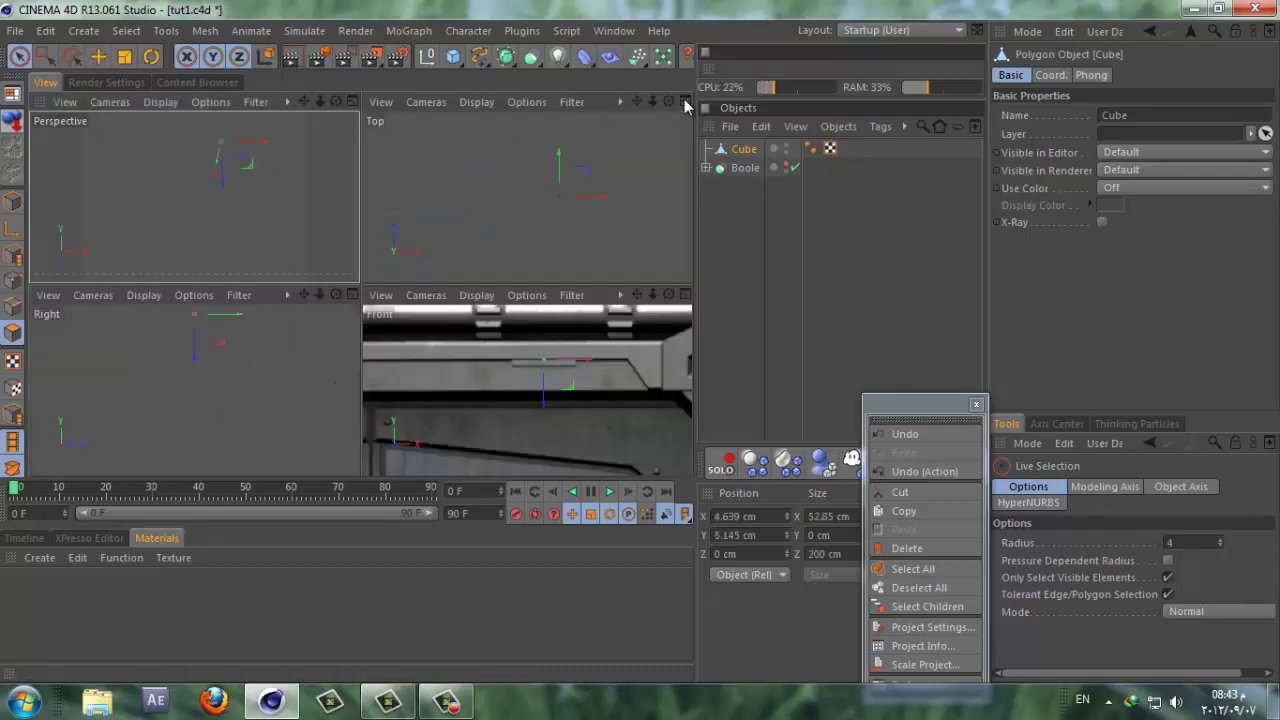
click(686, 295)
right_click(493, 358)
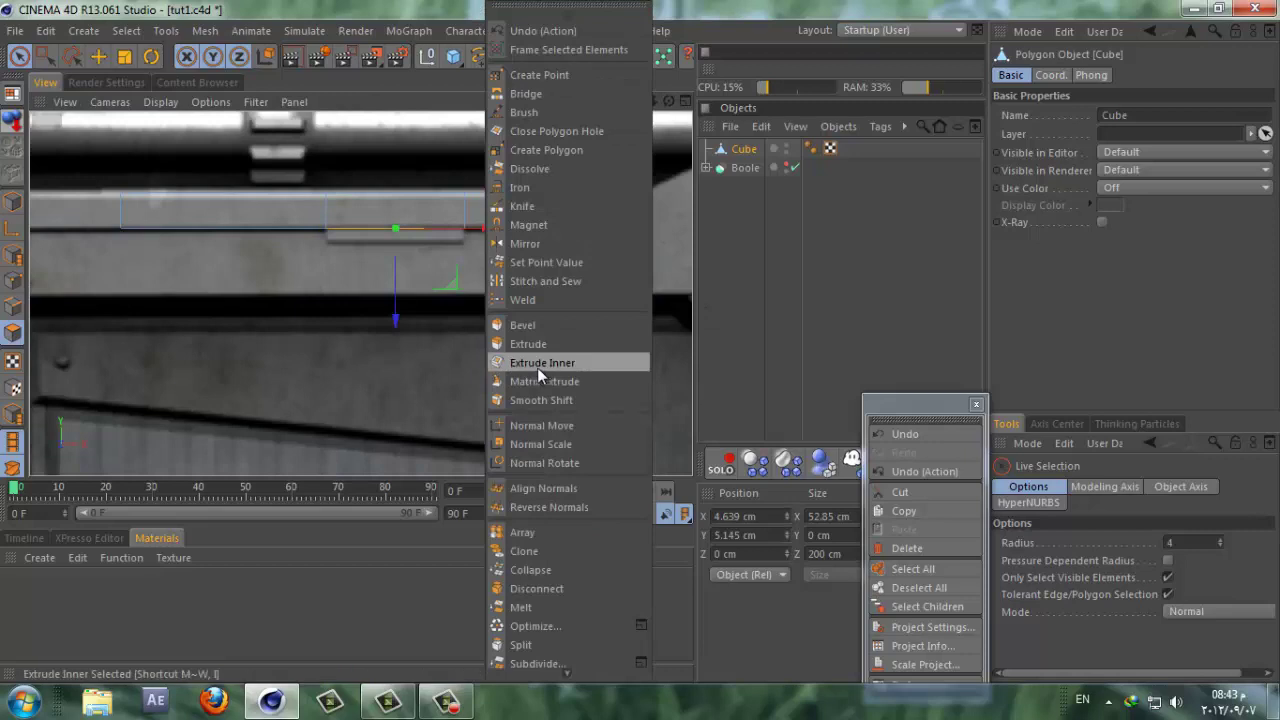
click(528, 345)
drag(317, 365, 641, 344)
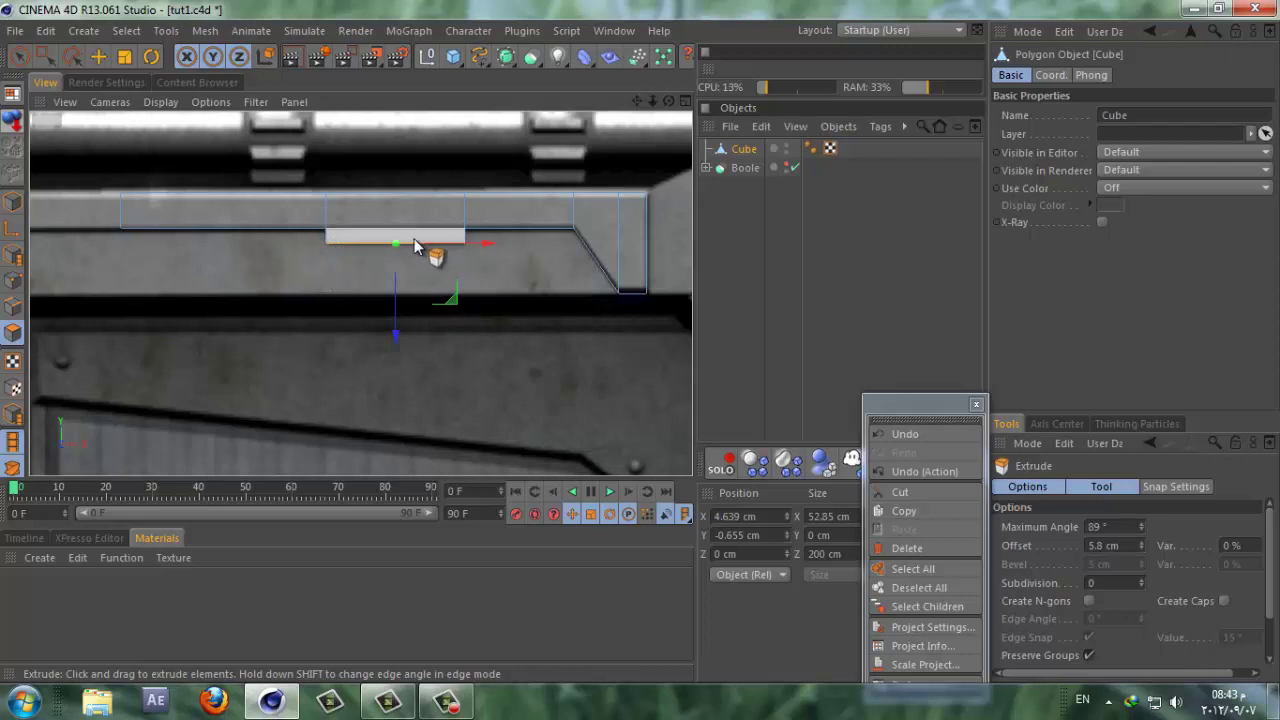
Step: Return to the Perspective view and make the Boole object visible again
click(686, 102)
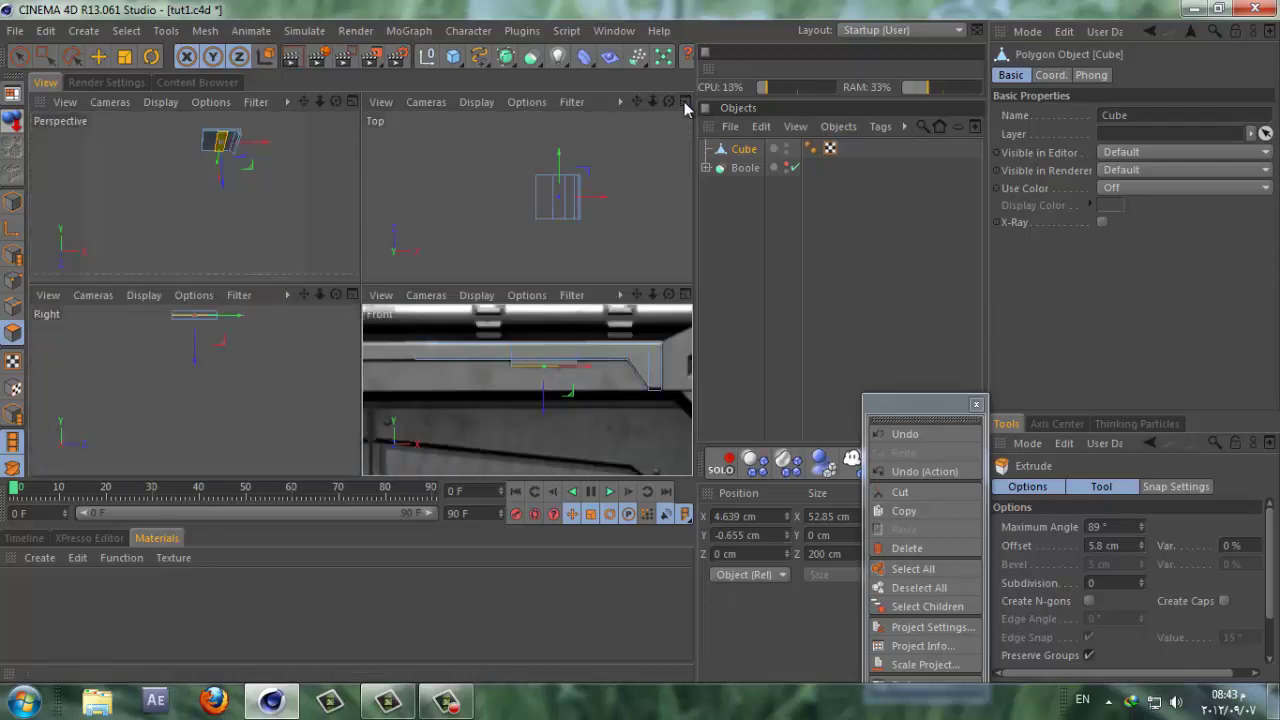
click(352, 101)
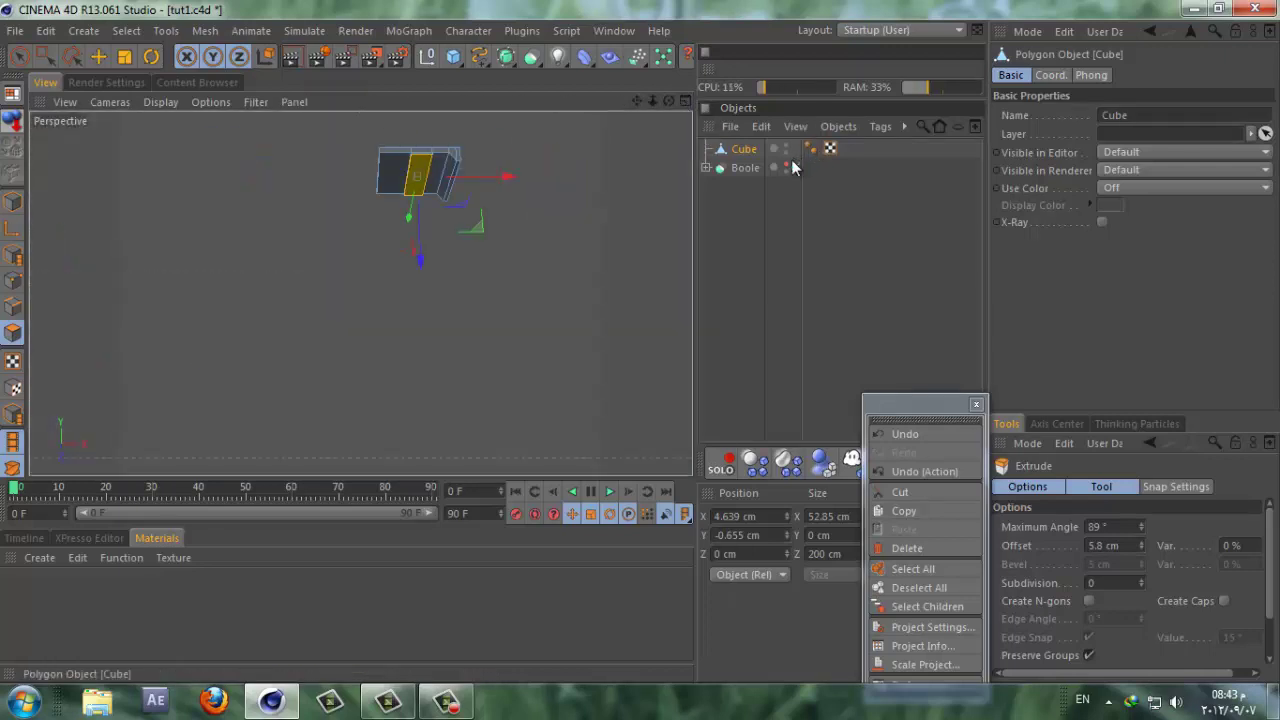
click(791, 167)
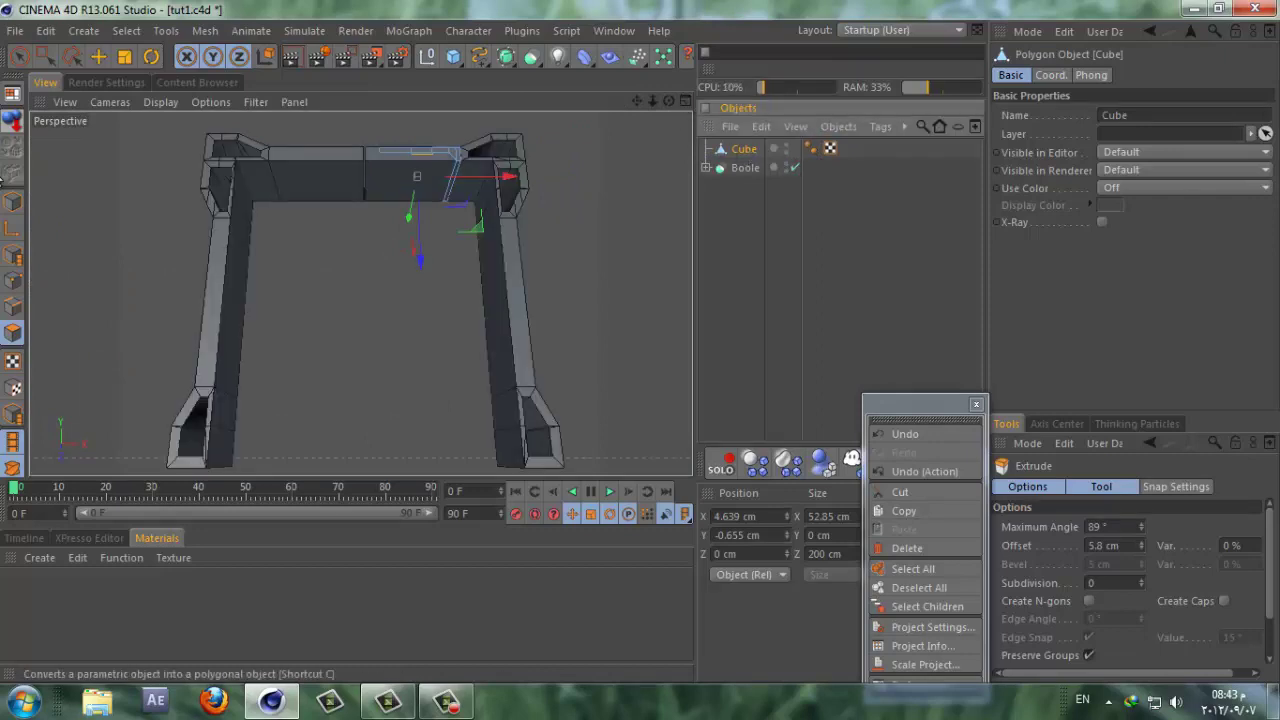
Step: Scale the top-beam detail Cube along the Z axis to about 211.5 cm so it protrudes from the beam
click(852, 202)
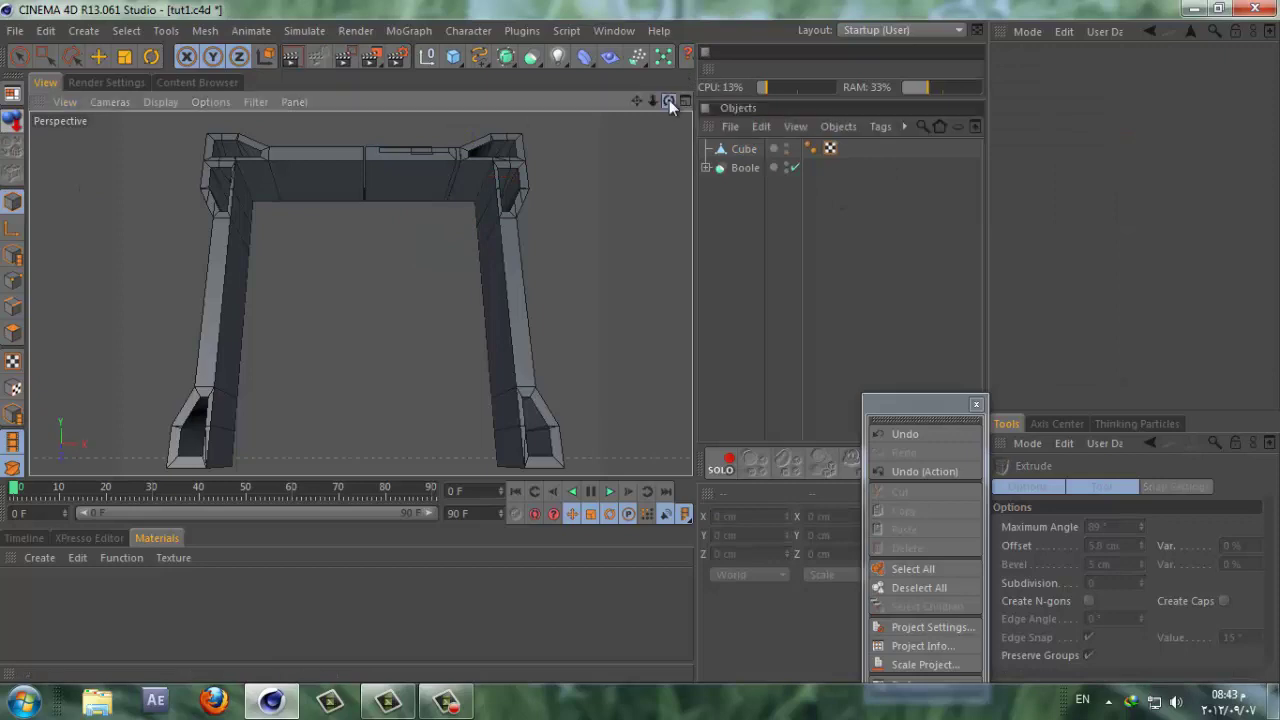
drag(669, 101, 645, 345)
click(744, 148)
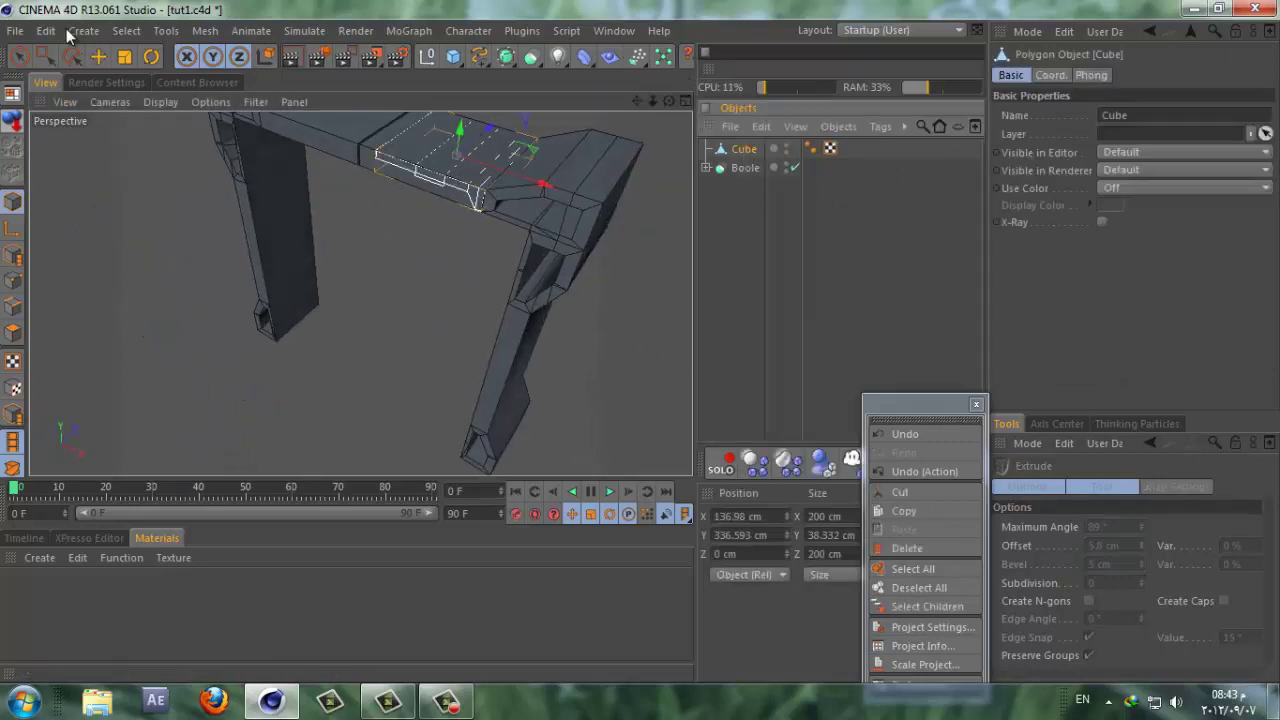
click(124, 56)
drag(494, 130, 490, 126)
click(701, 125)
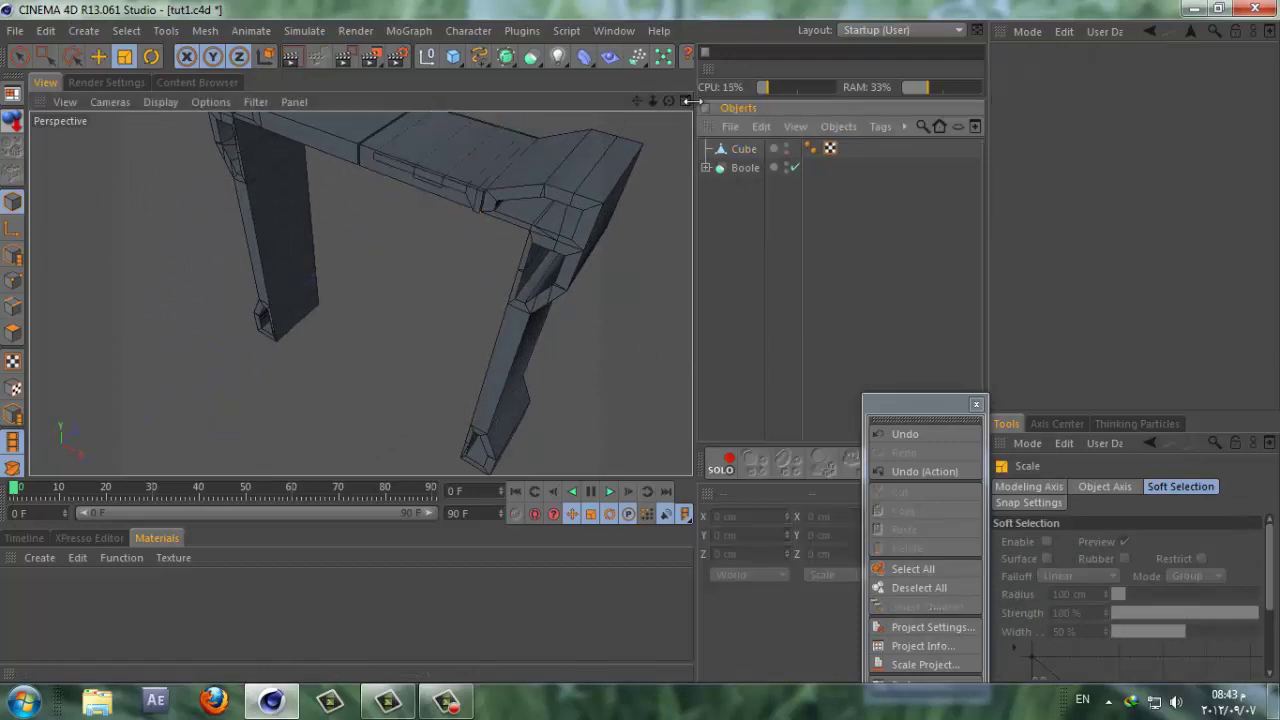
Step: Add a Symmetry object and make the Cube its child to mirror the detail onto the other half of the beam
alt+drag(634, 344, 635, 344)
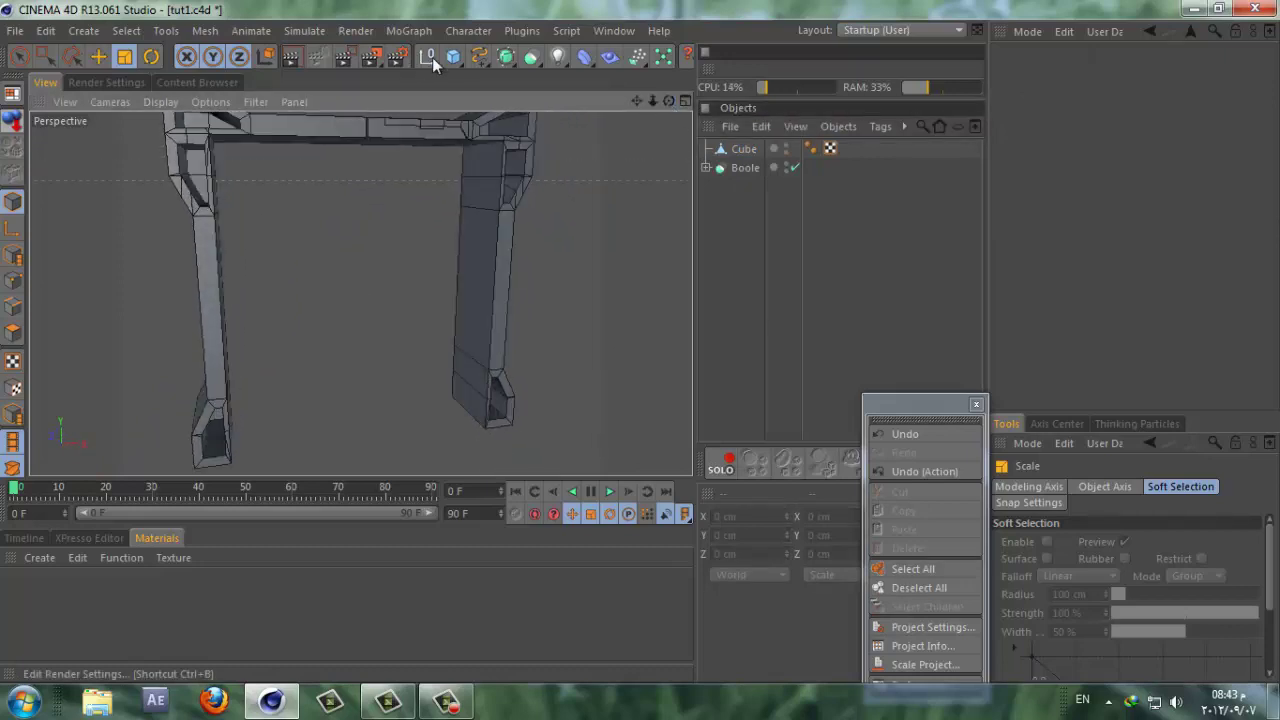
drag(506, 57, 541, 103)
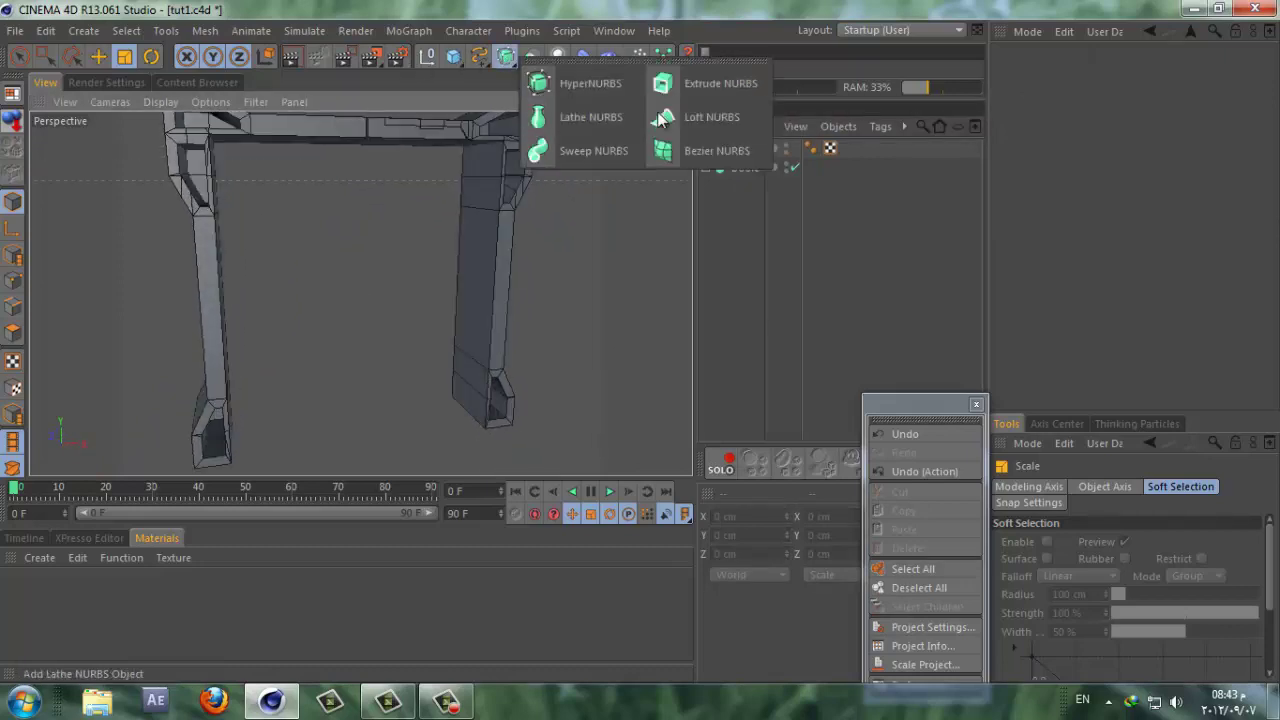
click(541, 60)
drag(541, 60, 560, 75)
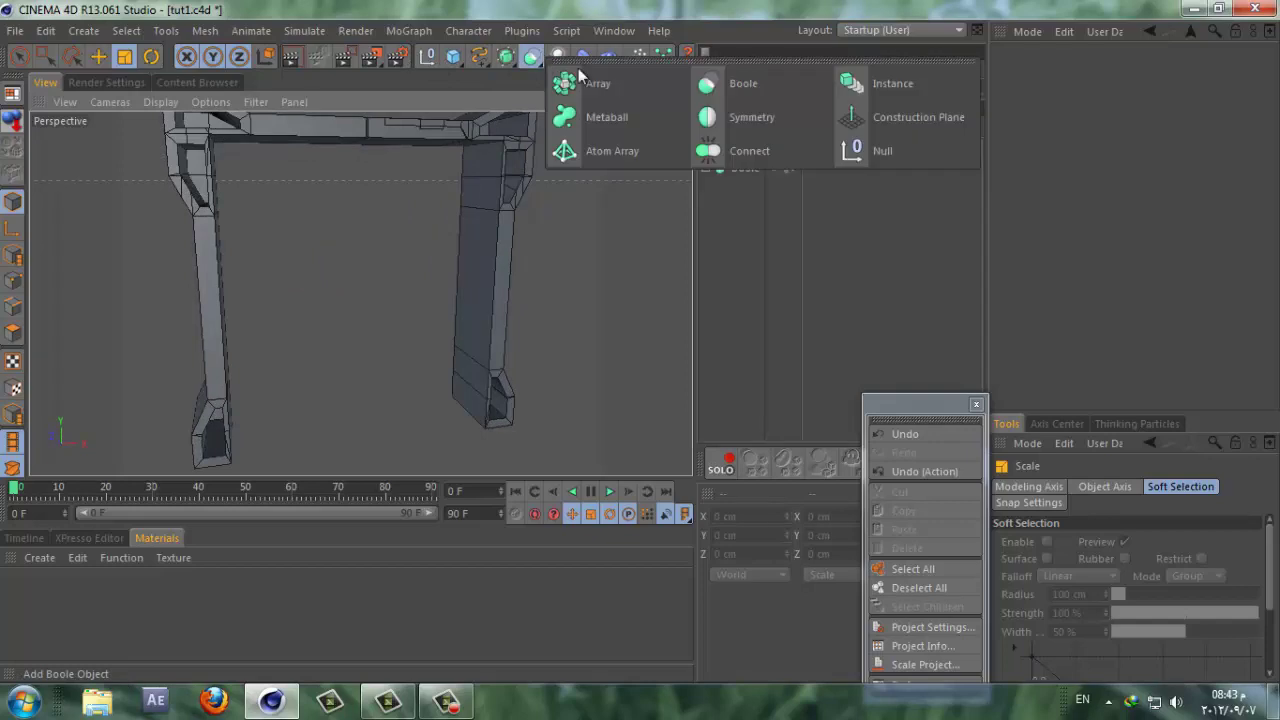
click(767, 118)
drag(750, 150, 752, 151)
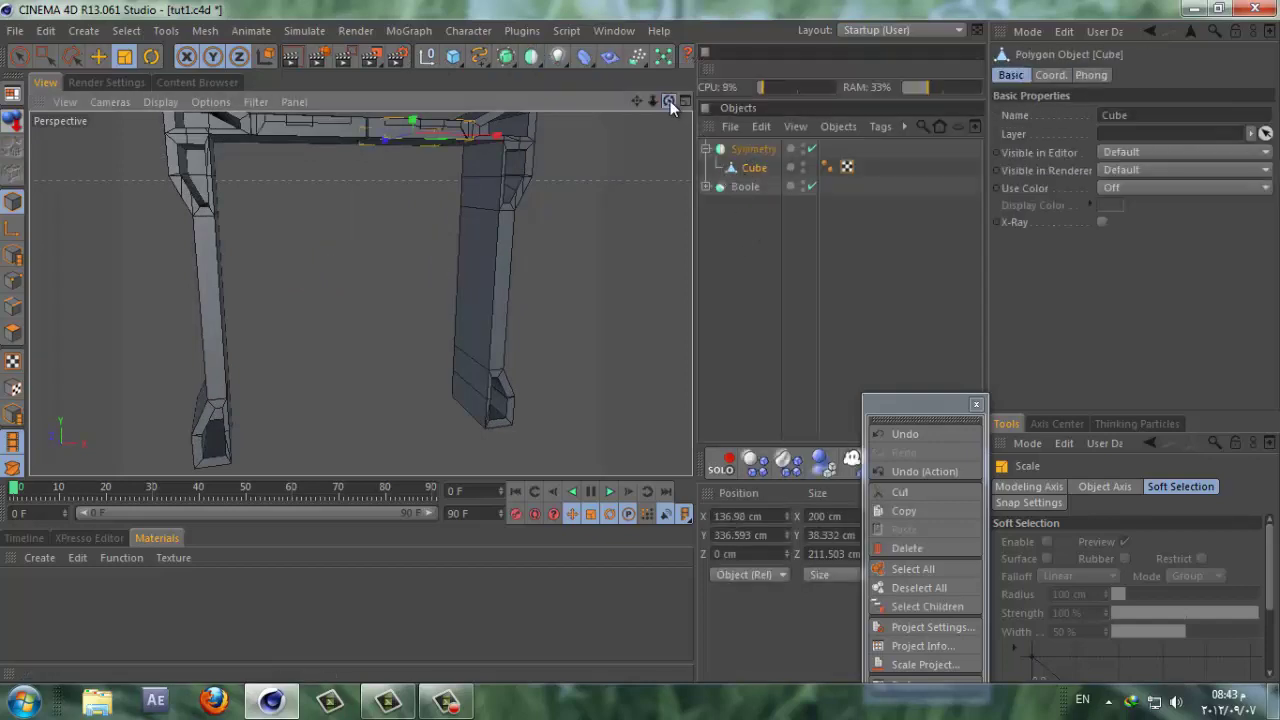
Step: In the Front view, move the Cube's inner end points along X to about -136 cm, at the beam's centre seam
drag(669, 101, 640, 341)
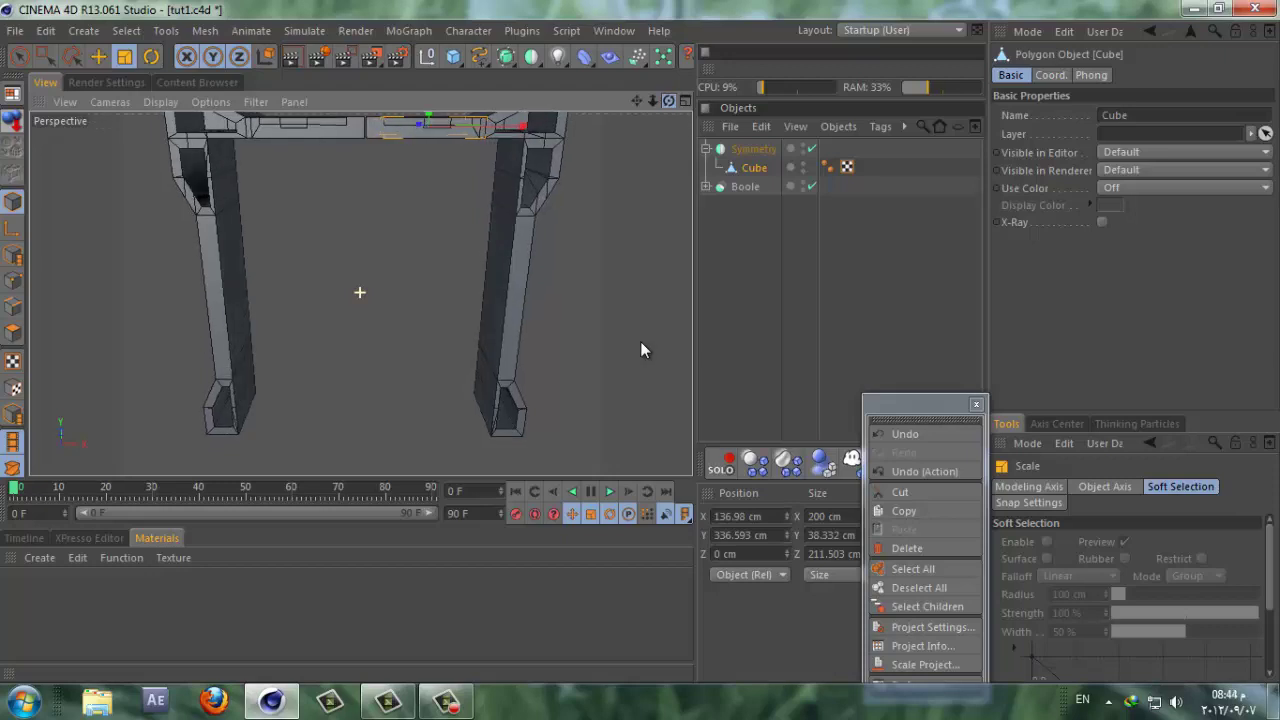
click(684, 102)
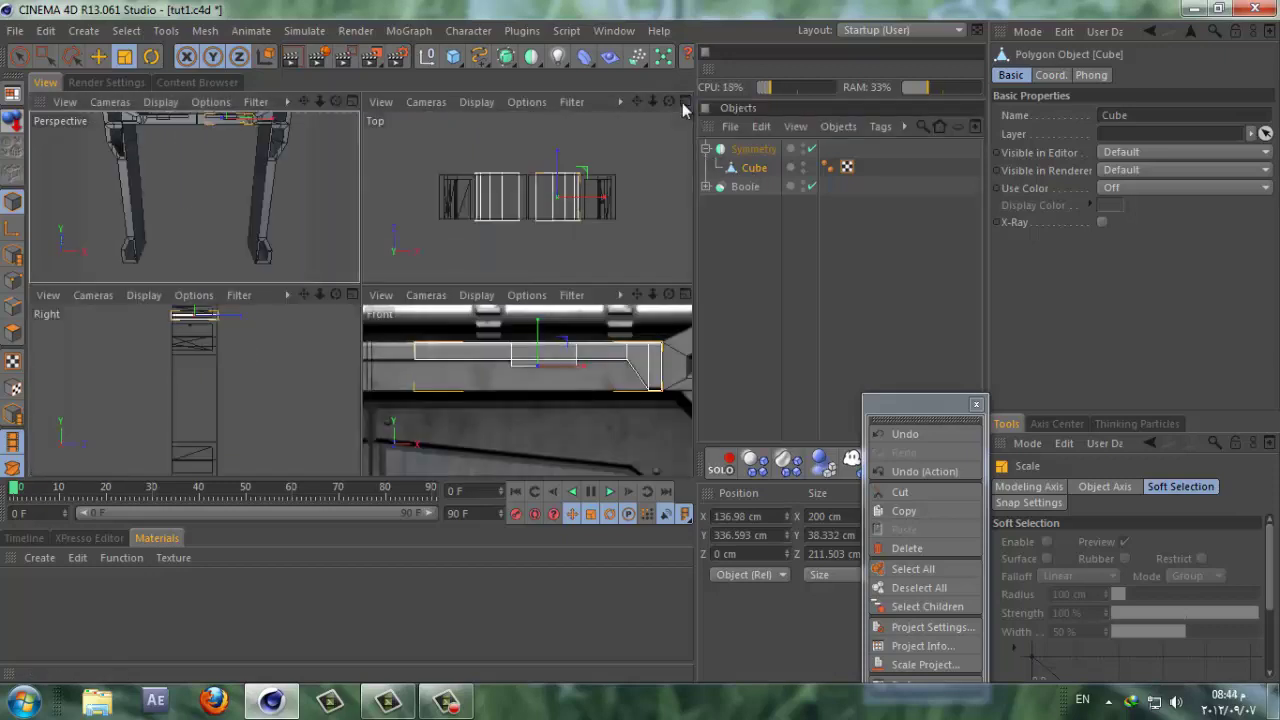
click(684, 295)
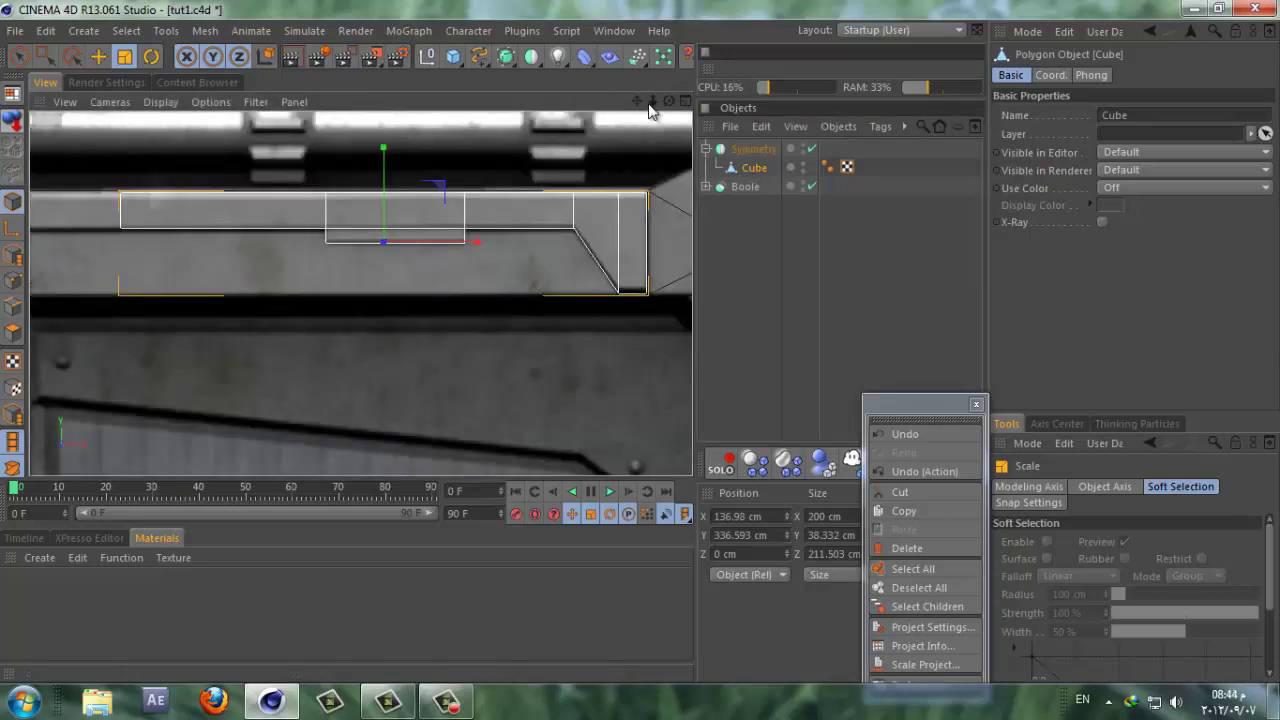
drag(645, 104, 641, 345)
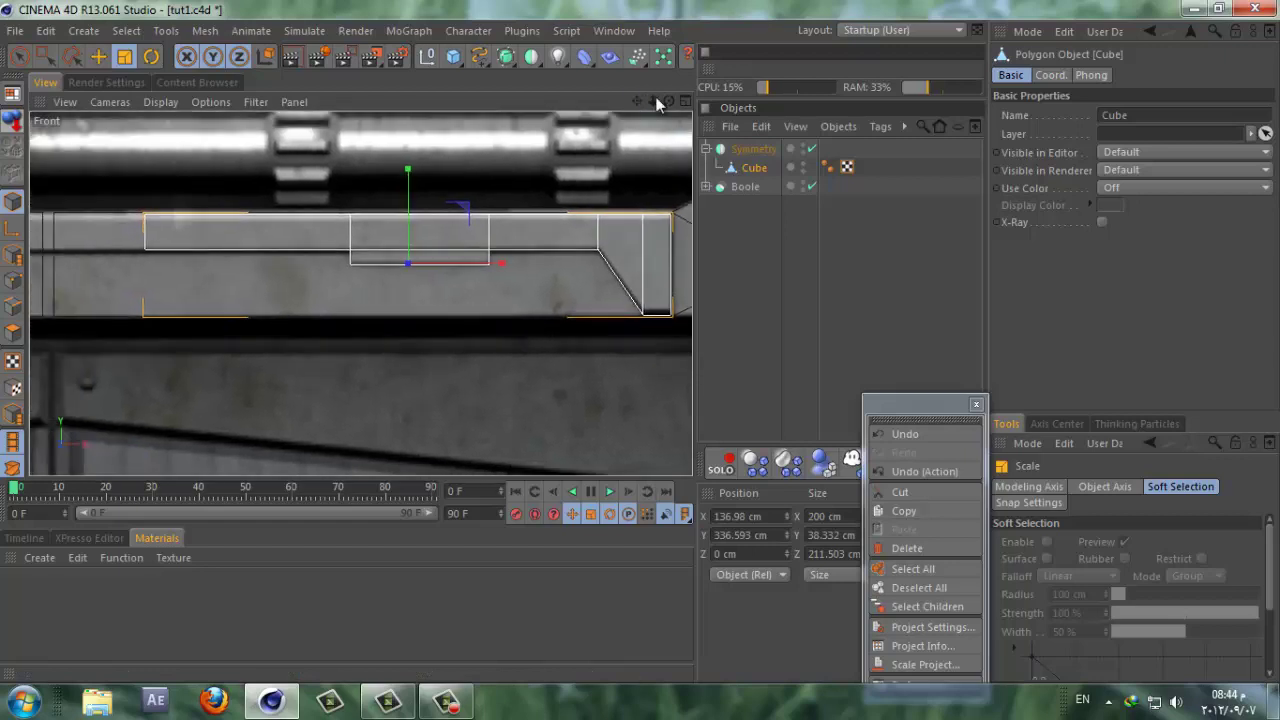
drag(654, 103, 640, 350)
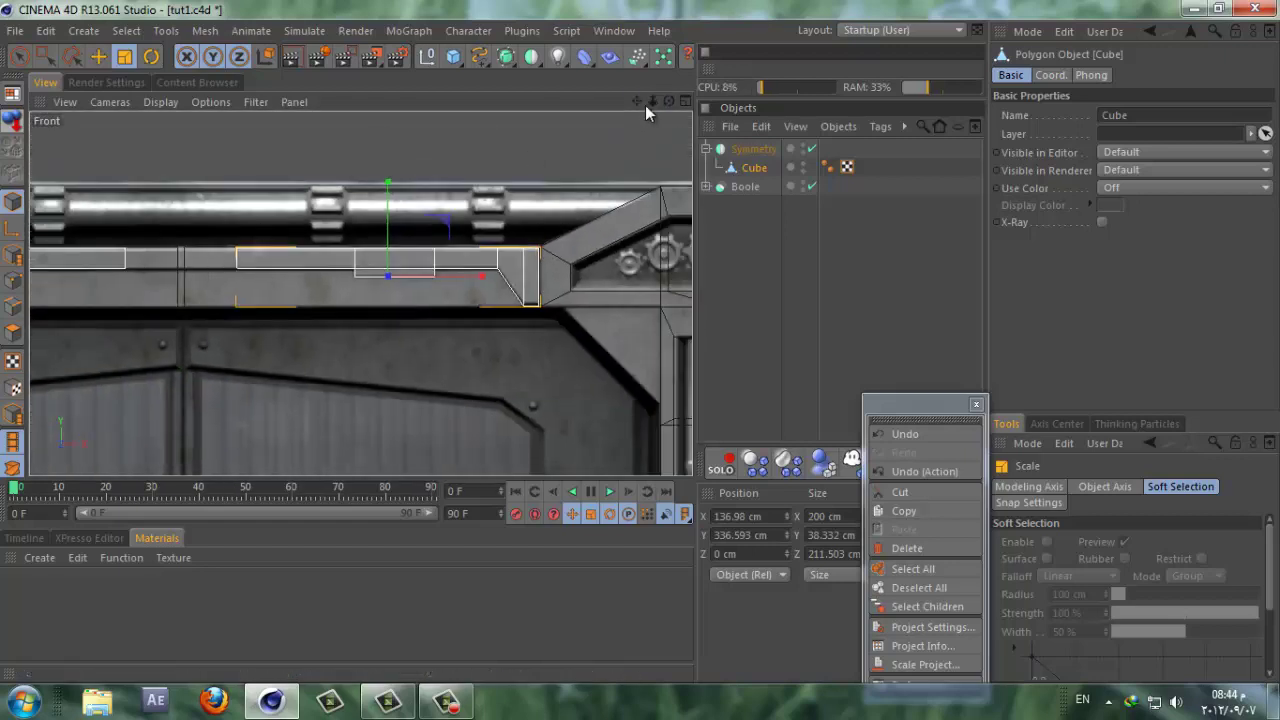
drag(645, 105, 640, 348)
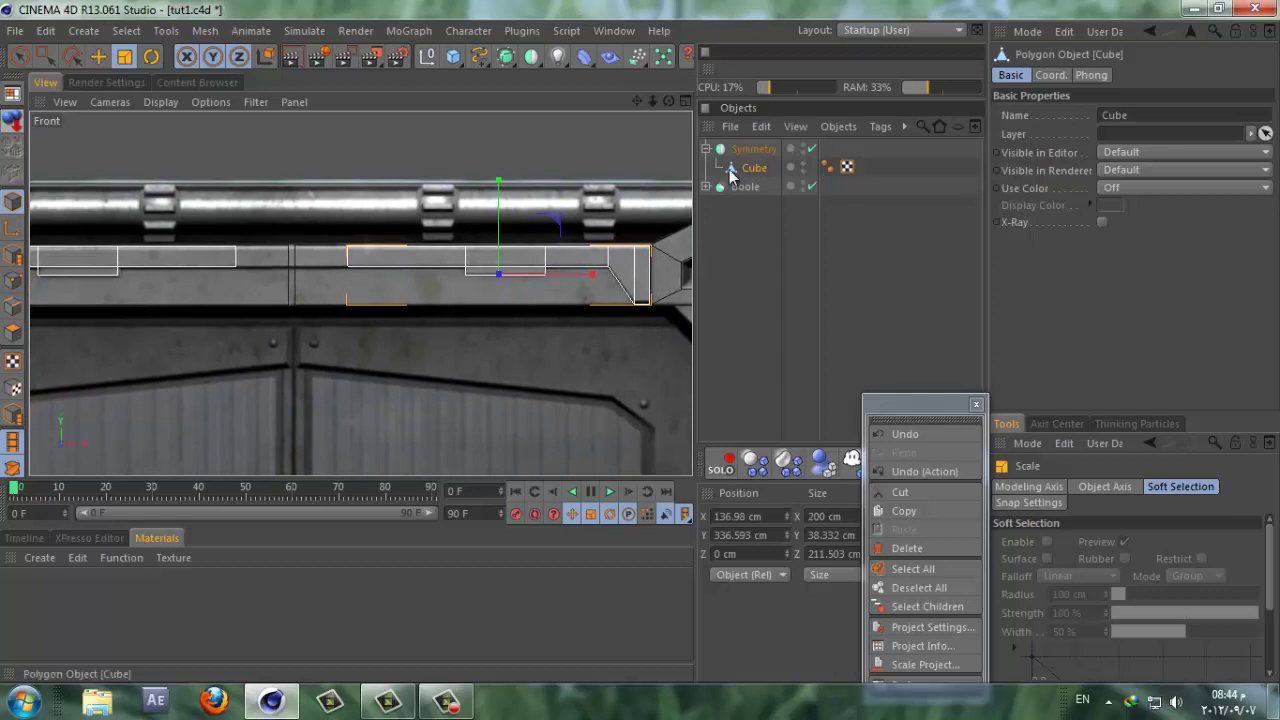
click(20, 279)
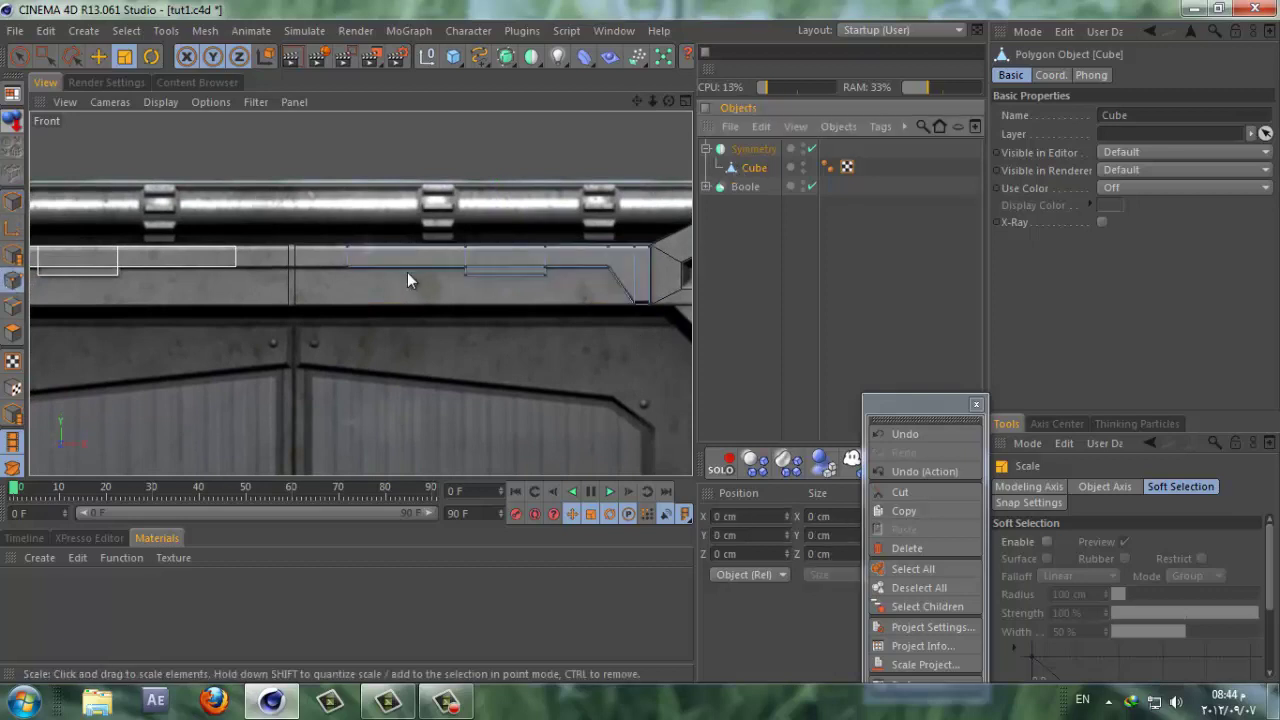
click(45, 55)
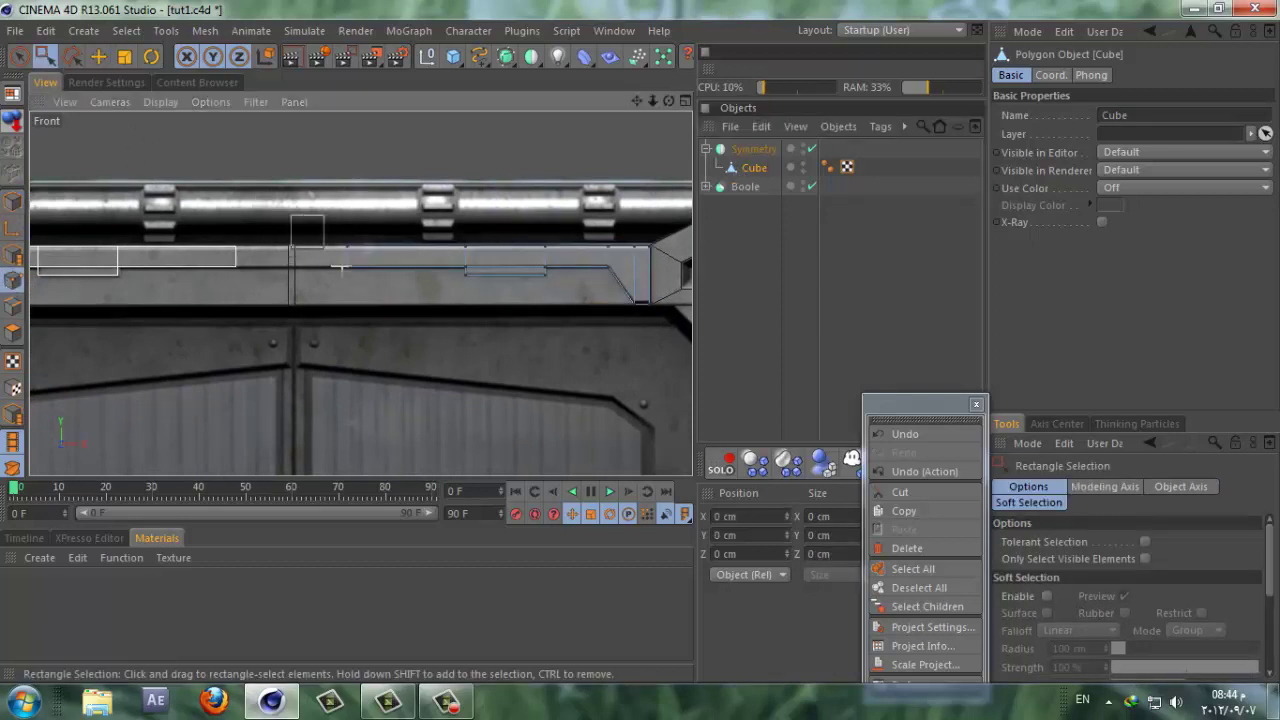
drag(296, 214, 384, 314)
drag(418, 256, 365, 254)
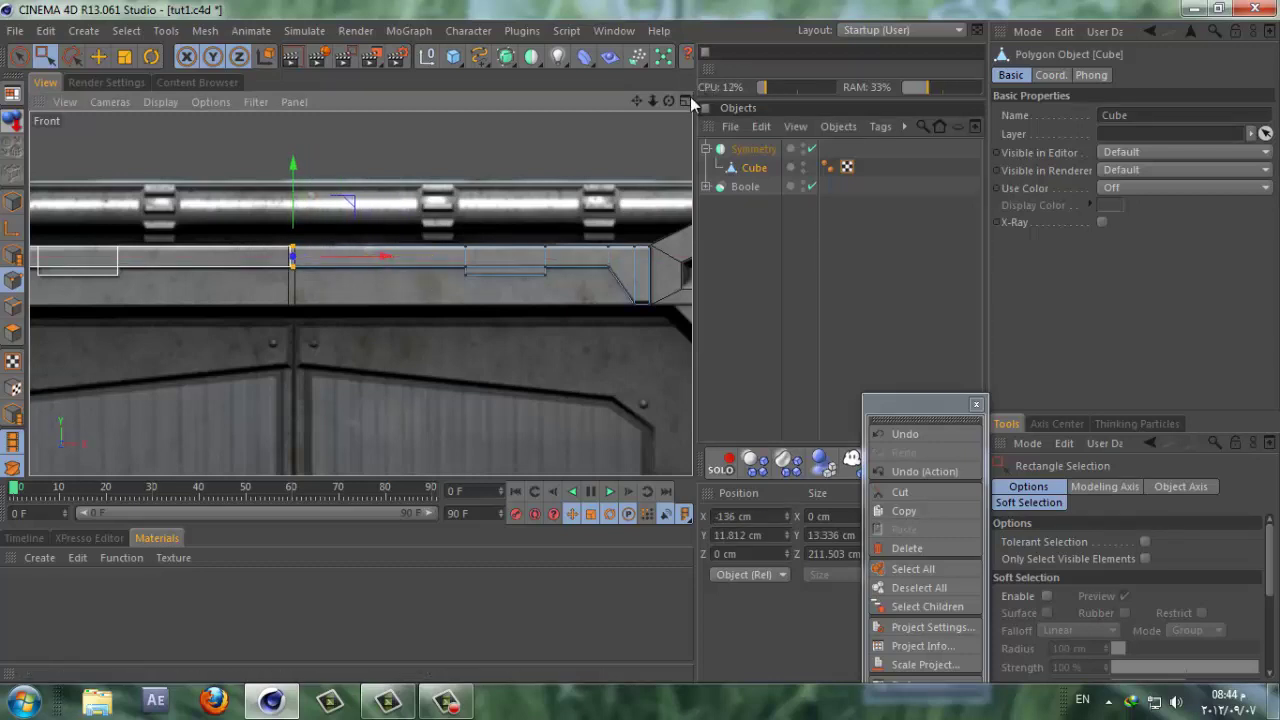
Step: Examine the mirrored beam detail and its centre join from several angles in the Perspective view
click(684, 101)
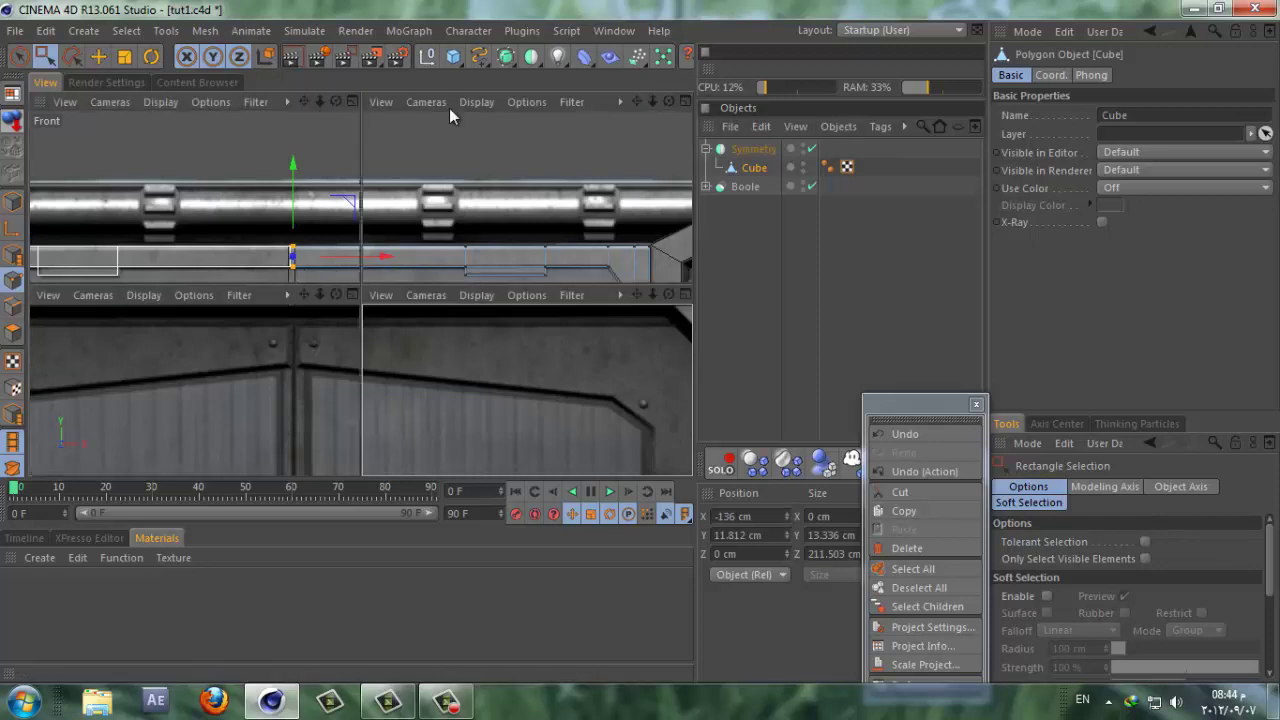
click(350, 101)
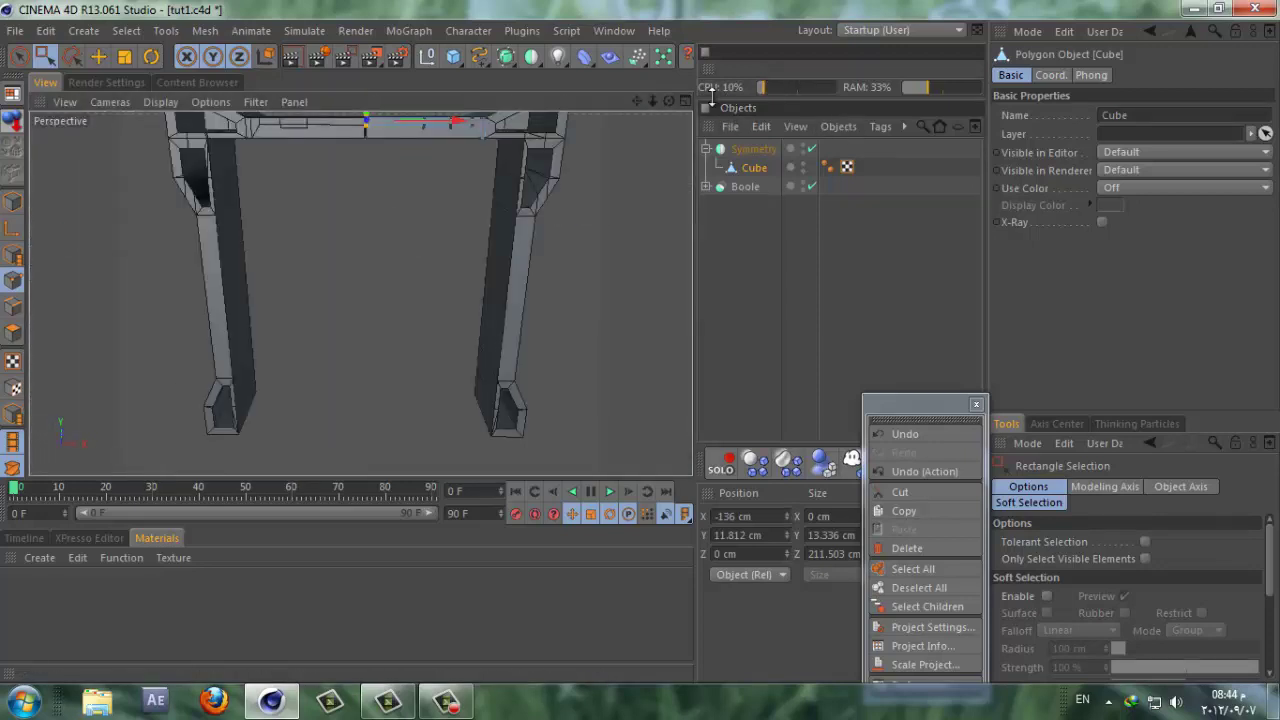
drag(634, 104, 640, 346)
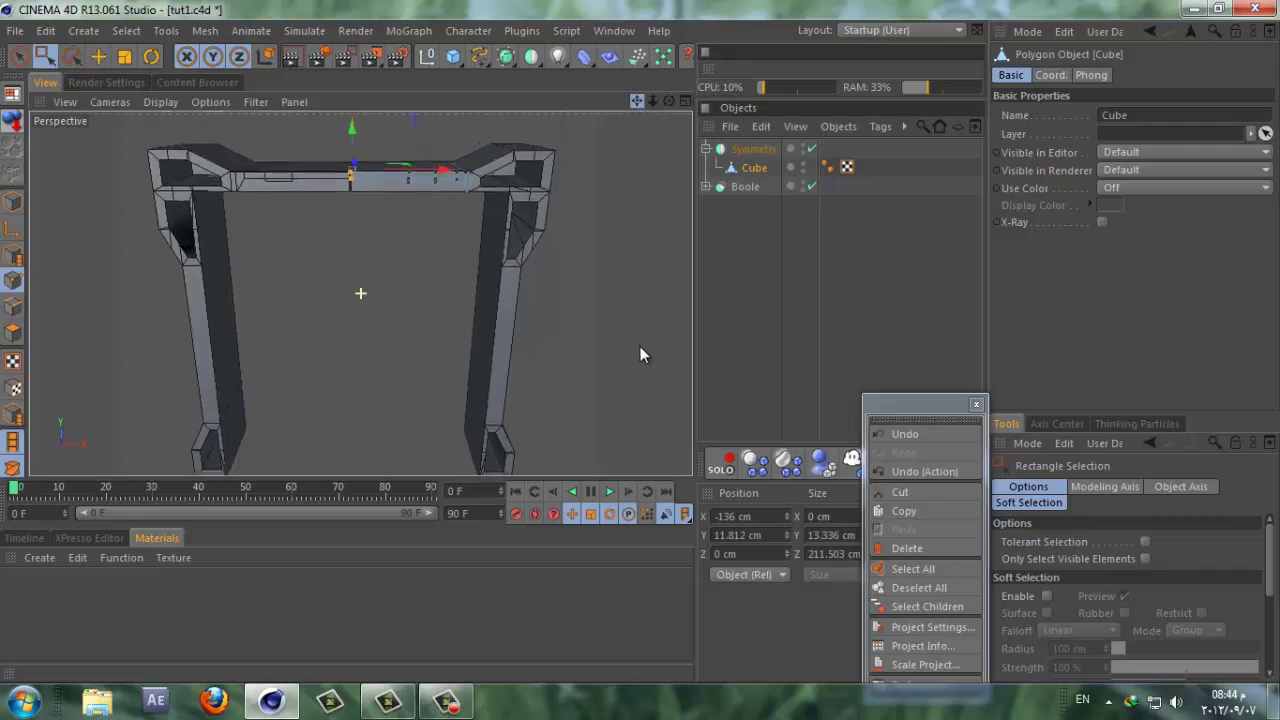
drag(663, 102, 639, 341)
click(639, 341)
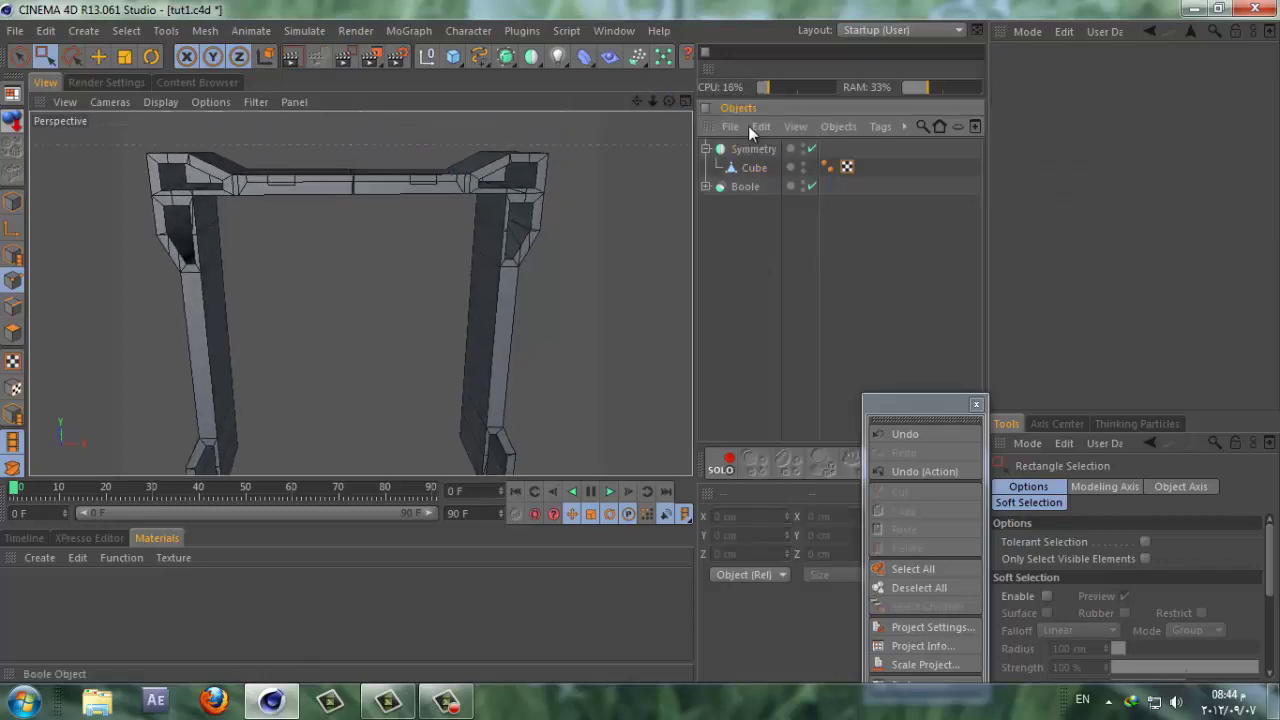
drag(669, 101, 639, 341)
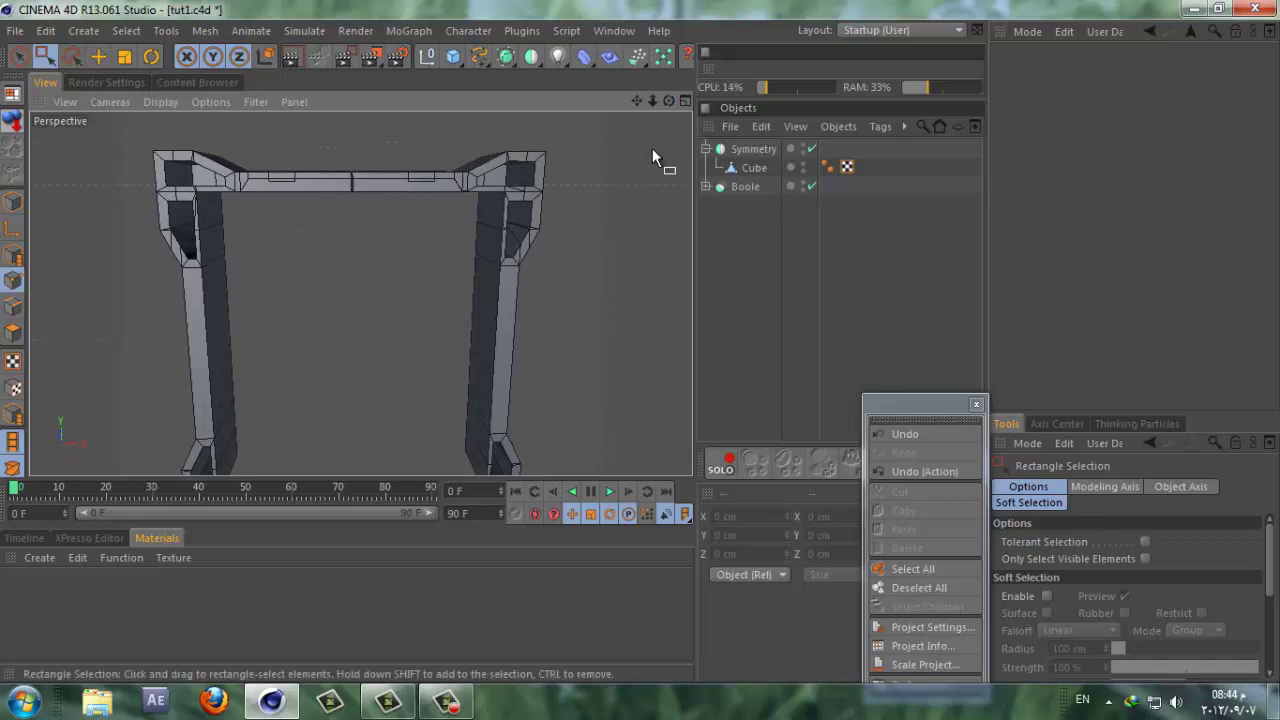
click(415, 178)
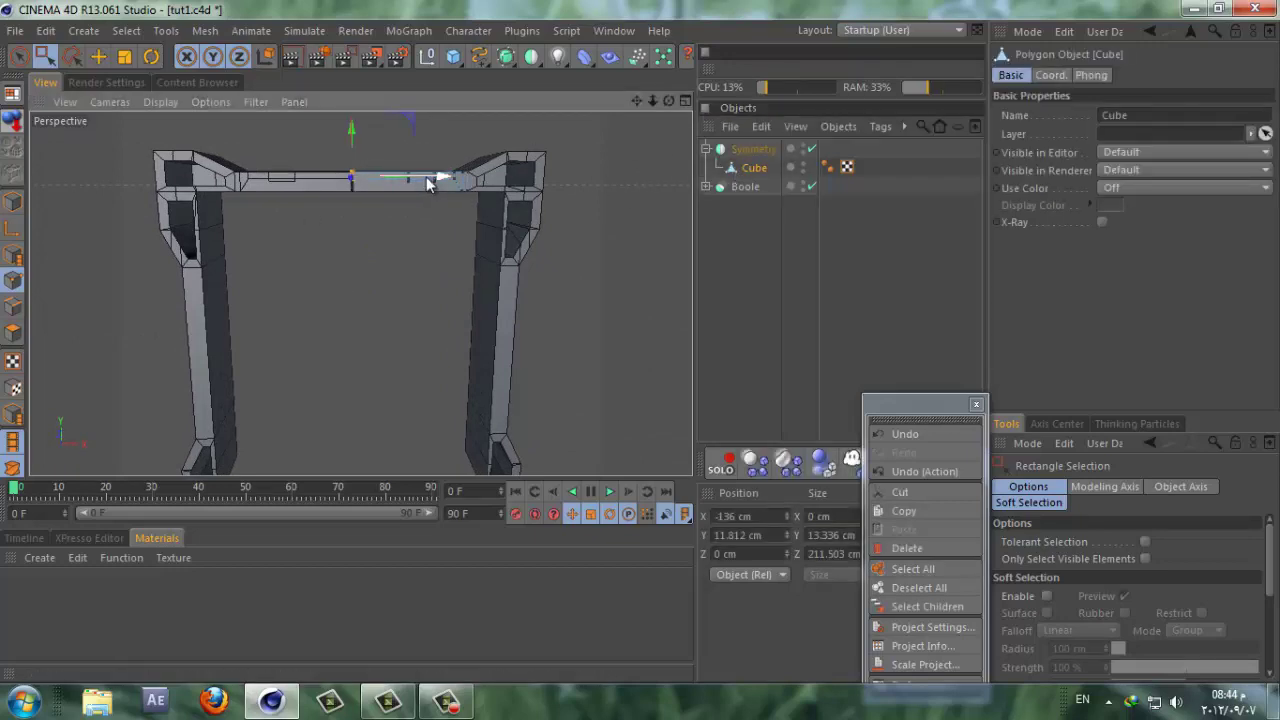
click(700, 237)
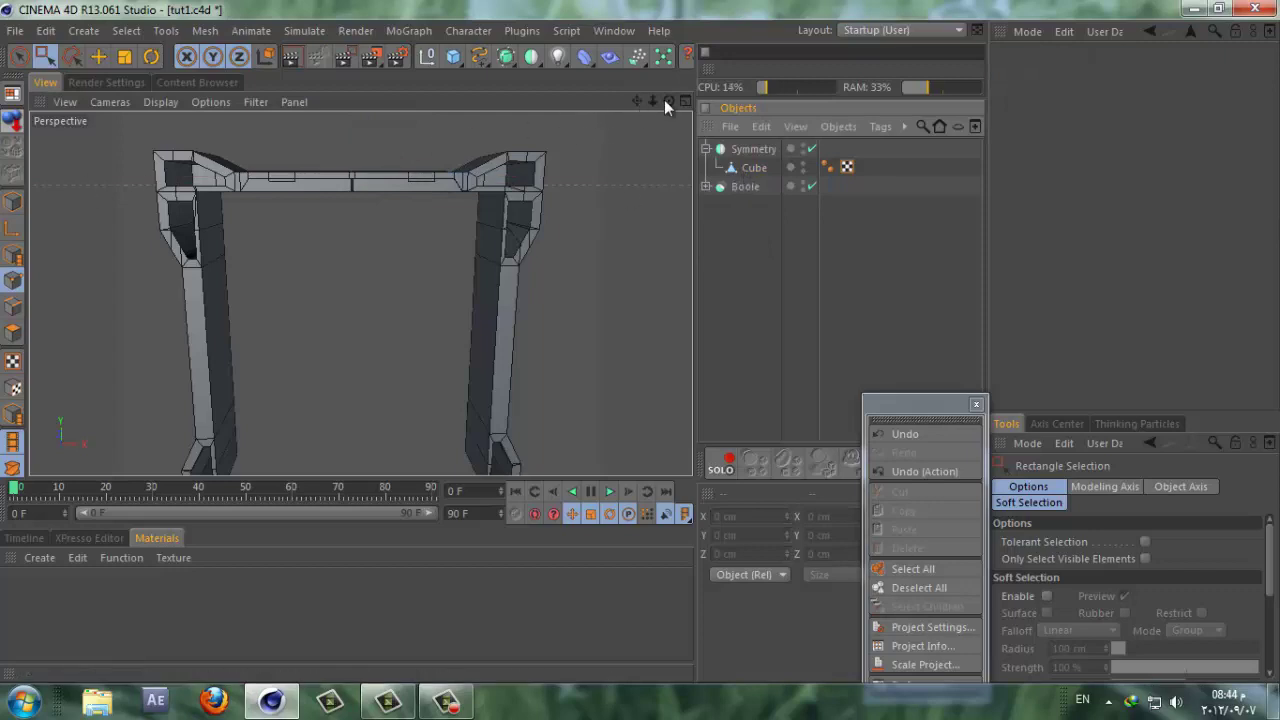
Step: Orbit around the door frame and render a preview of it in the perspective view
drag(668, 101, 640, 349)
click(301, 58)
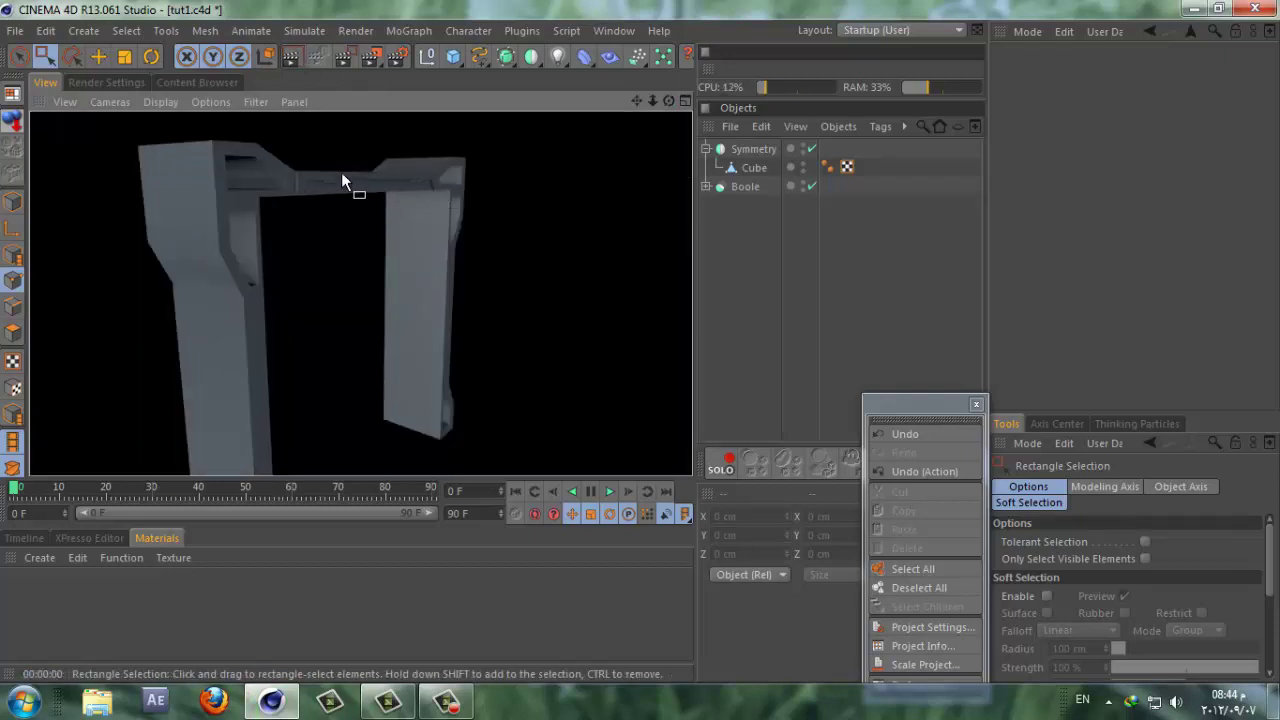
drag(668, 101, 643, 344)
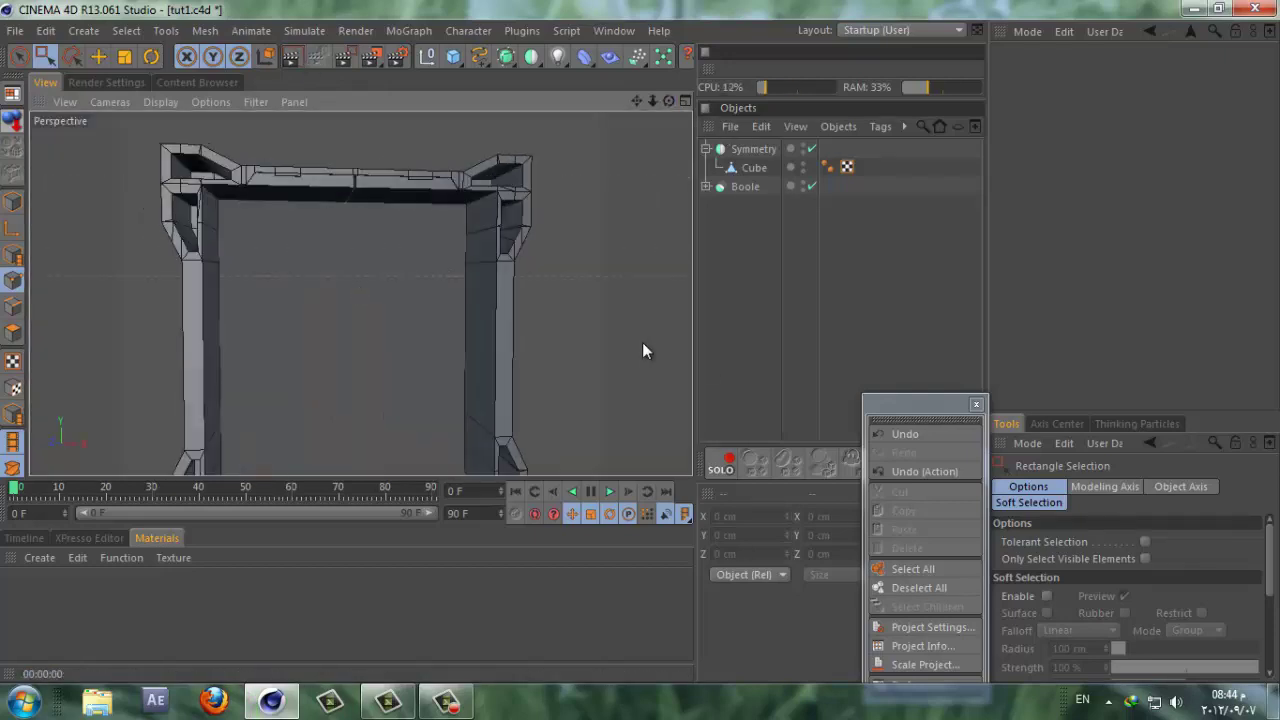
Step: Move only the Symmetry object's axis up to the middle of the top beam in the front view, at about Y 345 cm
click(686, 101)
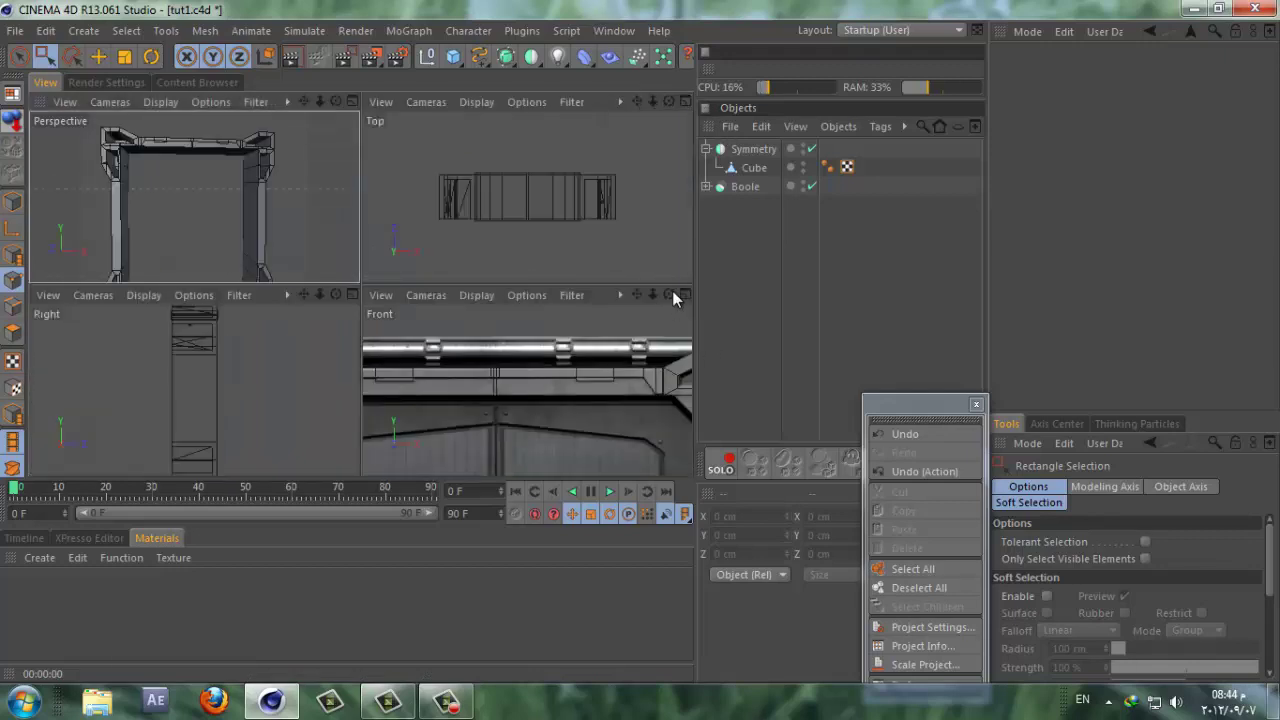
click(684, 295)
drag(635, 101, 639, 341)
drag(654, 101, 637, 342)
scroll(634, 342, down, 3)
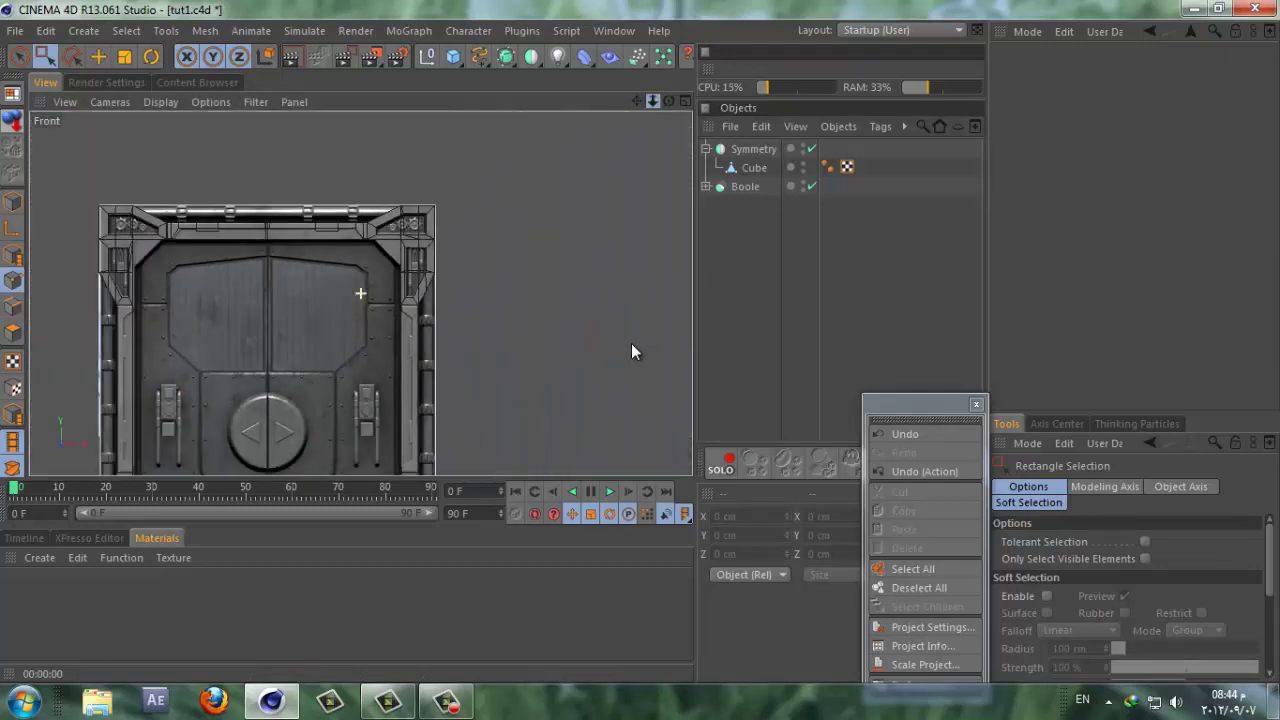
drag(645, 100, 639, 341)
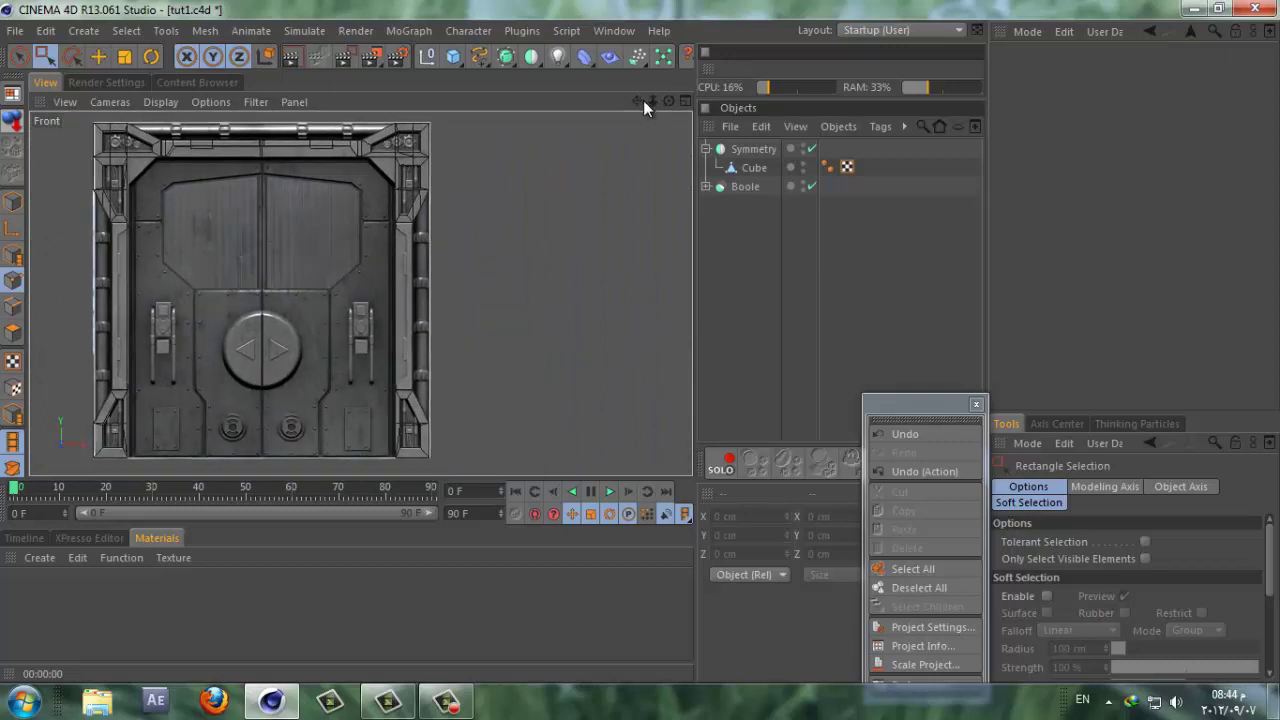
drag(643, 100, 639, 342)
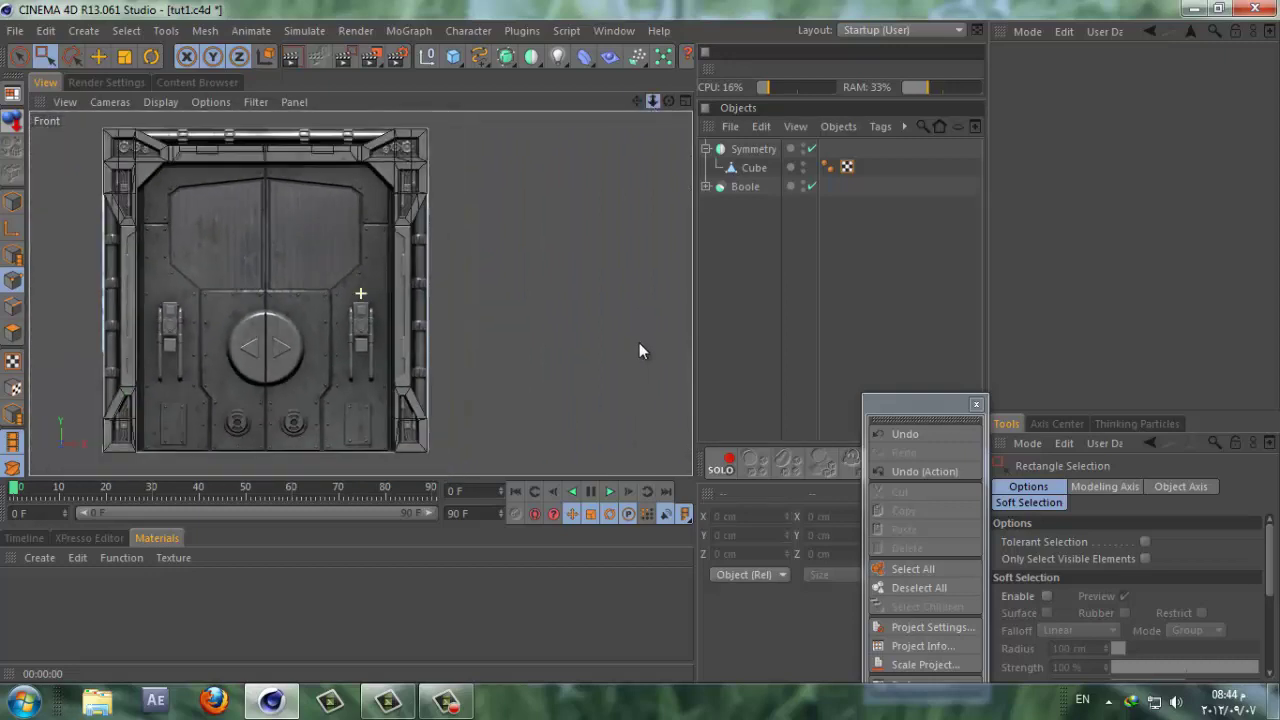
click(760, 150)
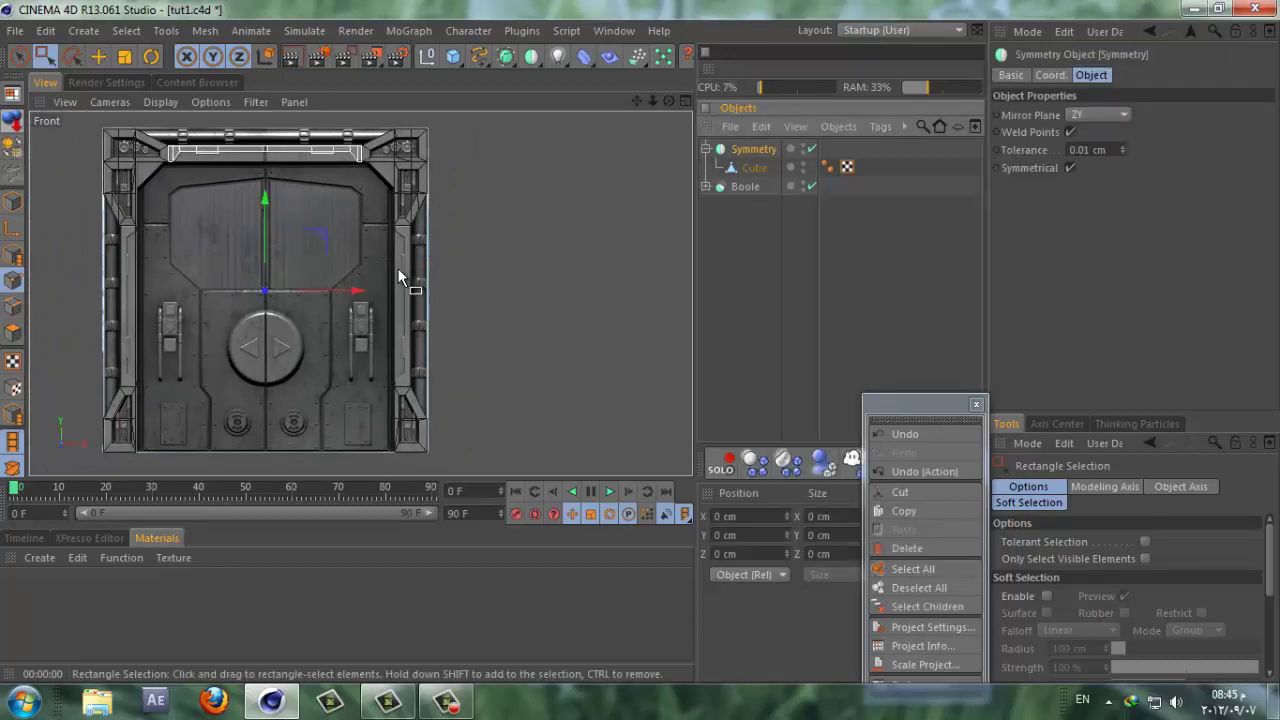
click(706, 149)
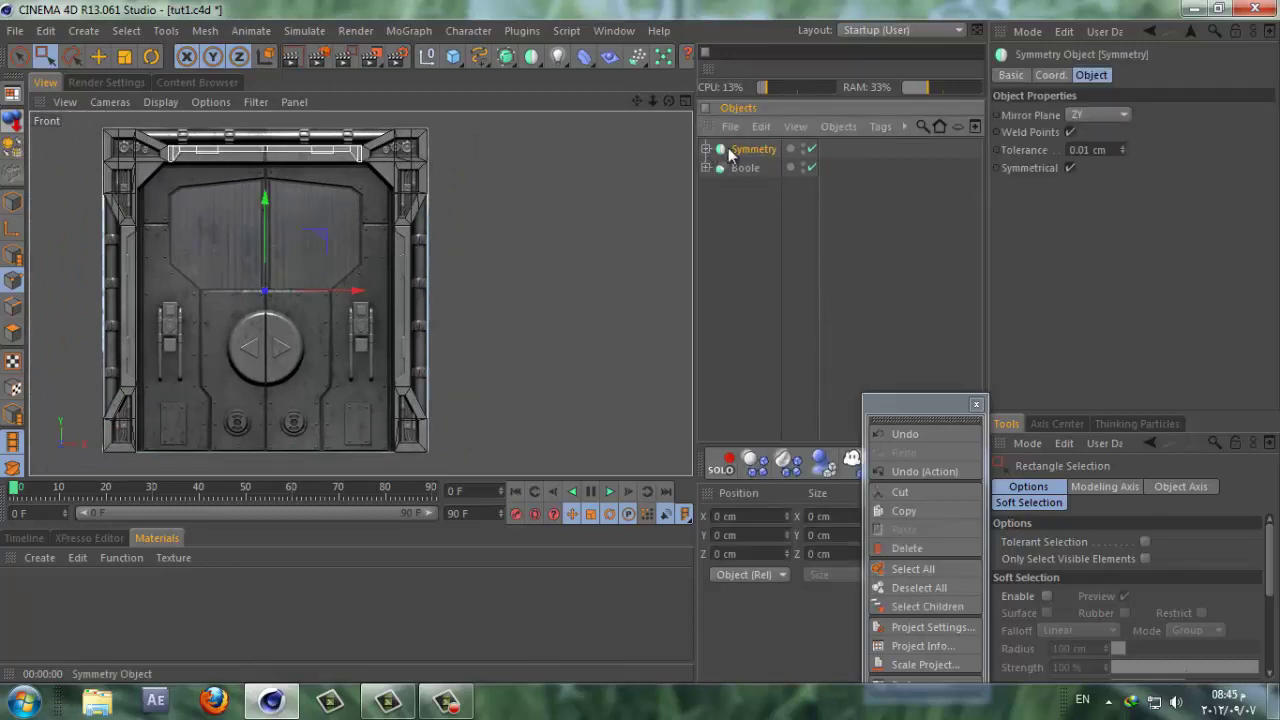
click(10, 205)
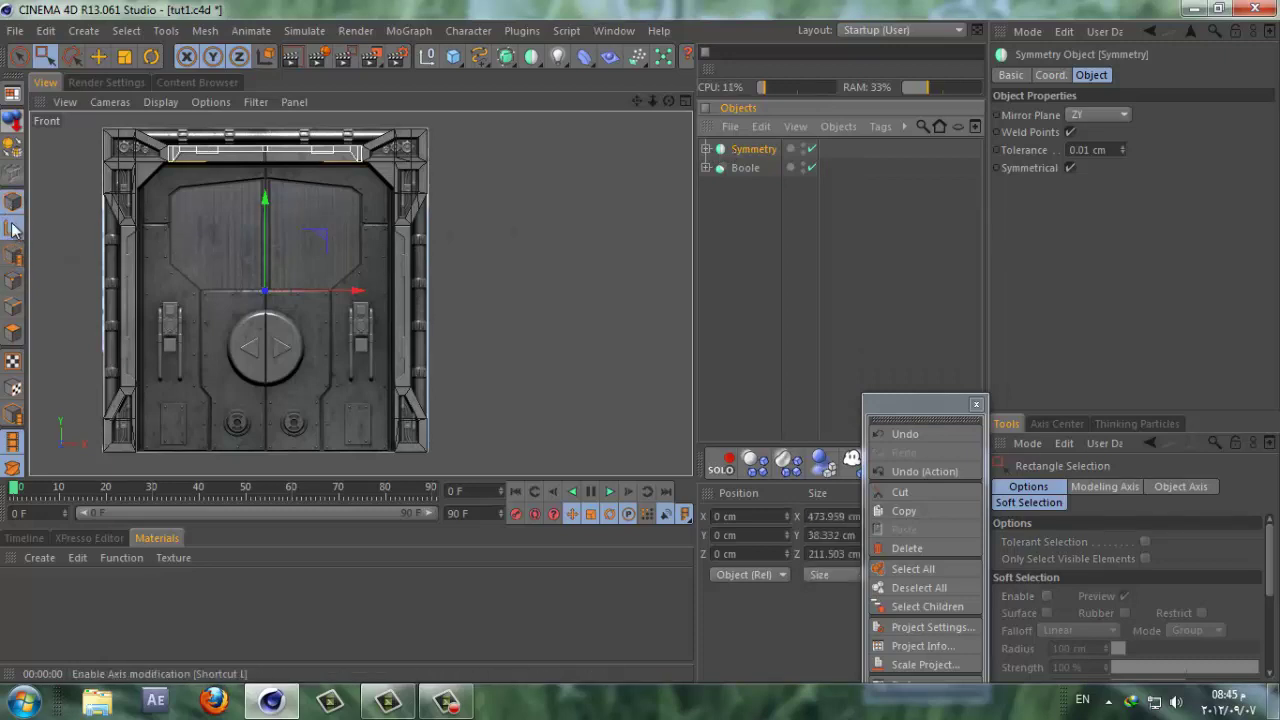
click(18, 56)
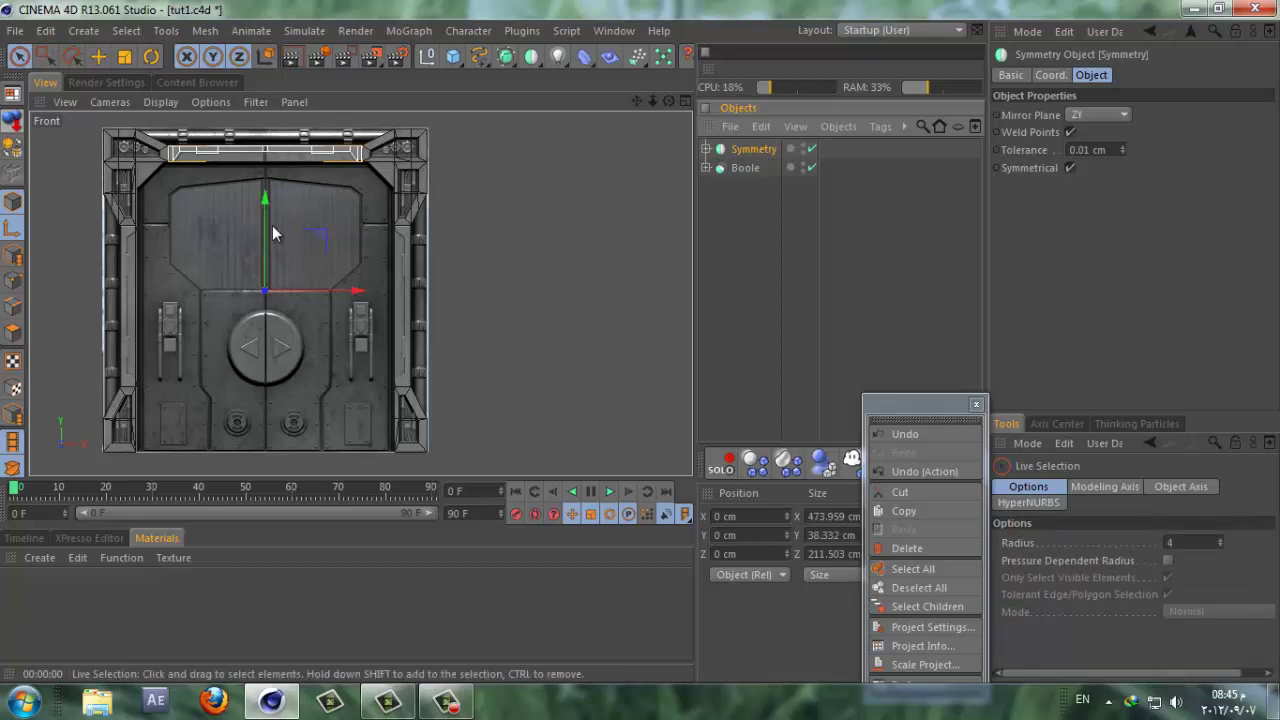
drag(264, 215, 640, 344)
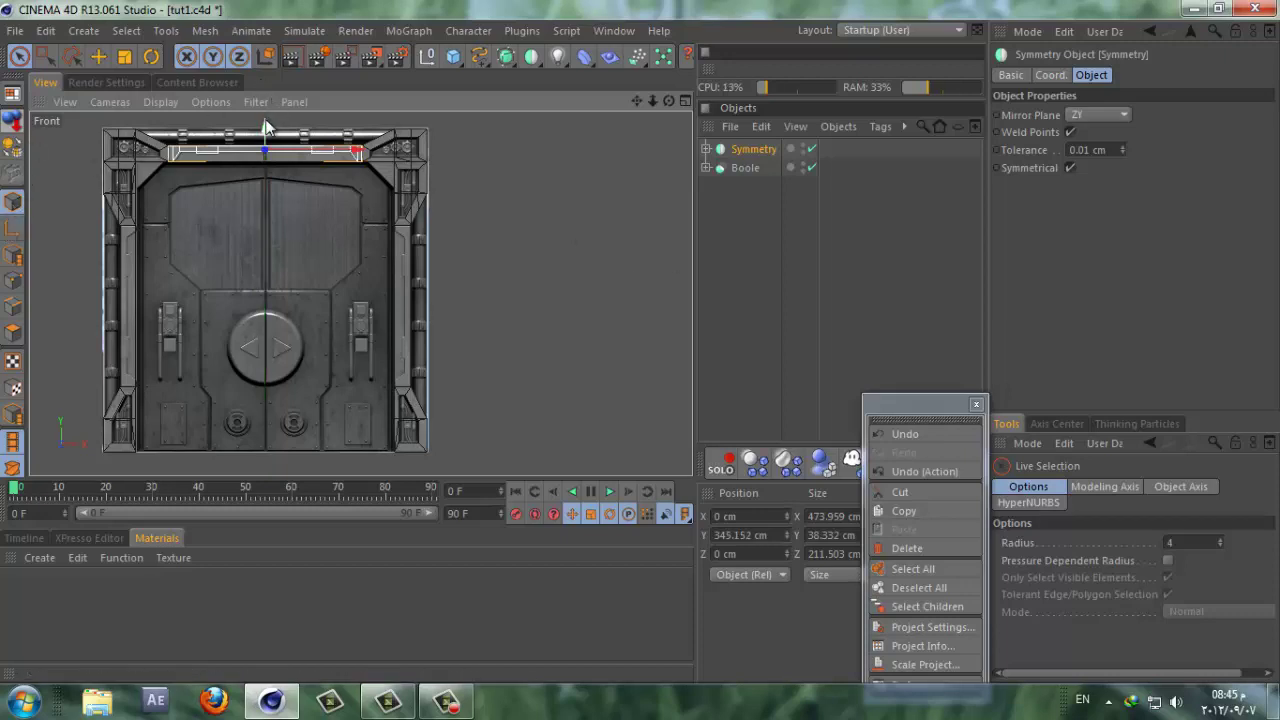
Step: Duplicate the top beam's Symmetry object and rotate the copy to stand vertically
ctrl+drag(734, 151, 742, 159)
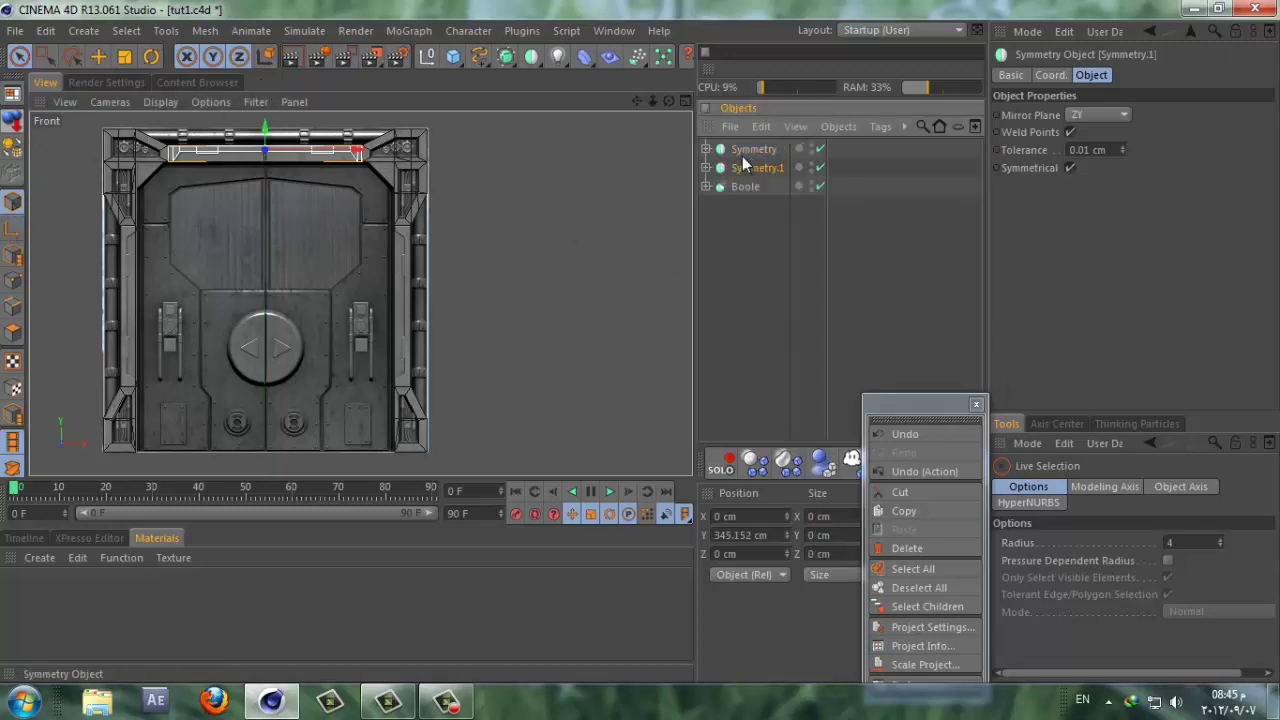
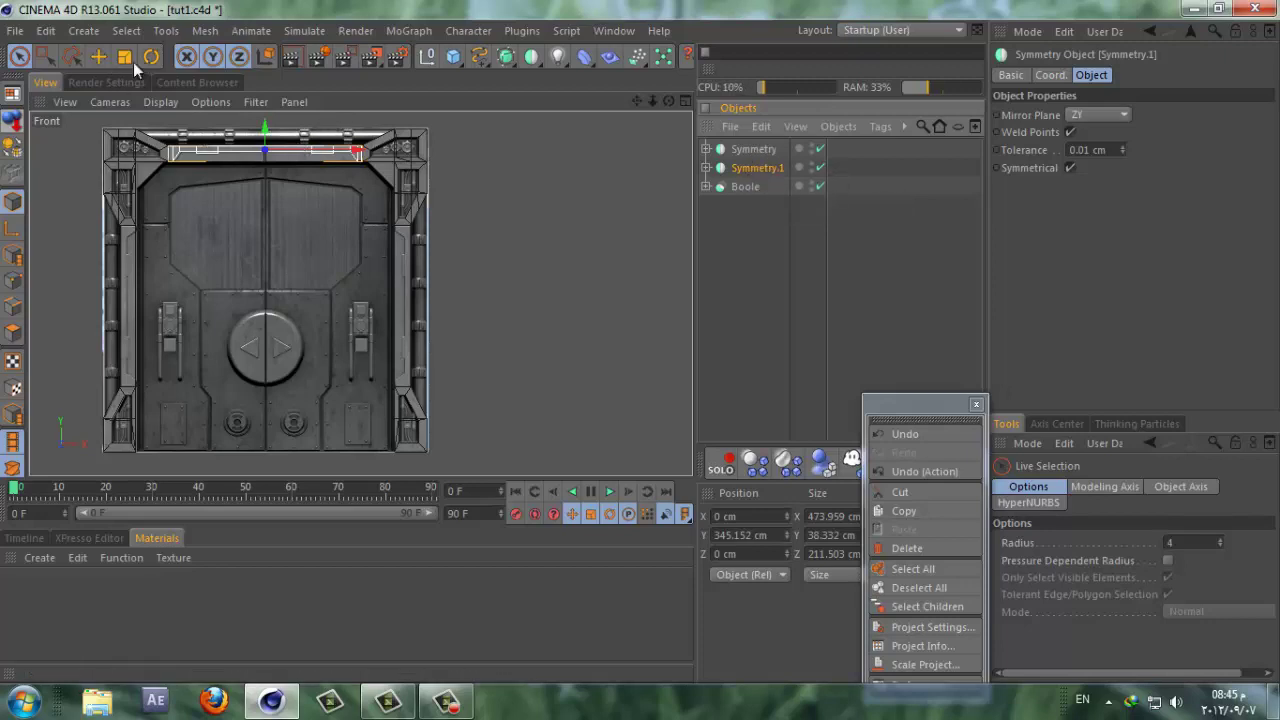
key(r)
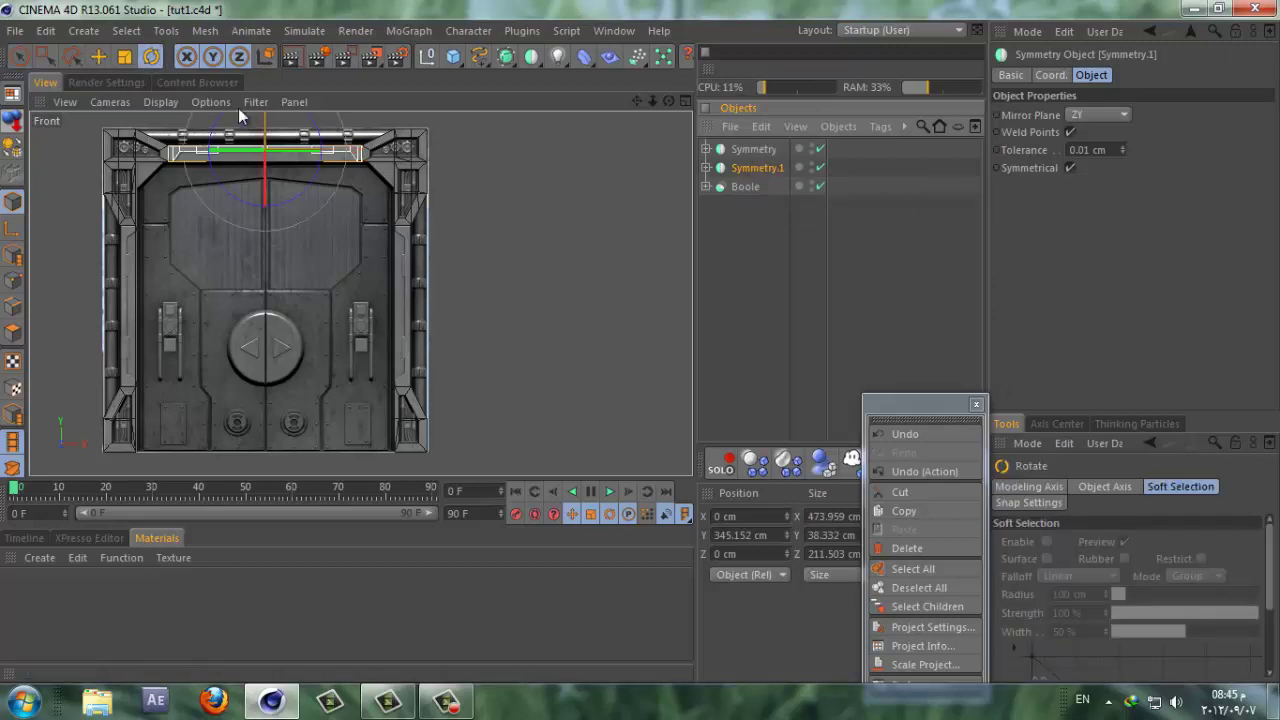
drag(320, 130, 300, 209)
Step: Move the vertical beam copy onto the door frame's right post, at about X 343 cm and Y -28 cm
click(20, 57)
drag(268, 148, 278, 338)
drag(352, 320, 479, 311)
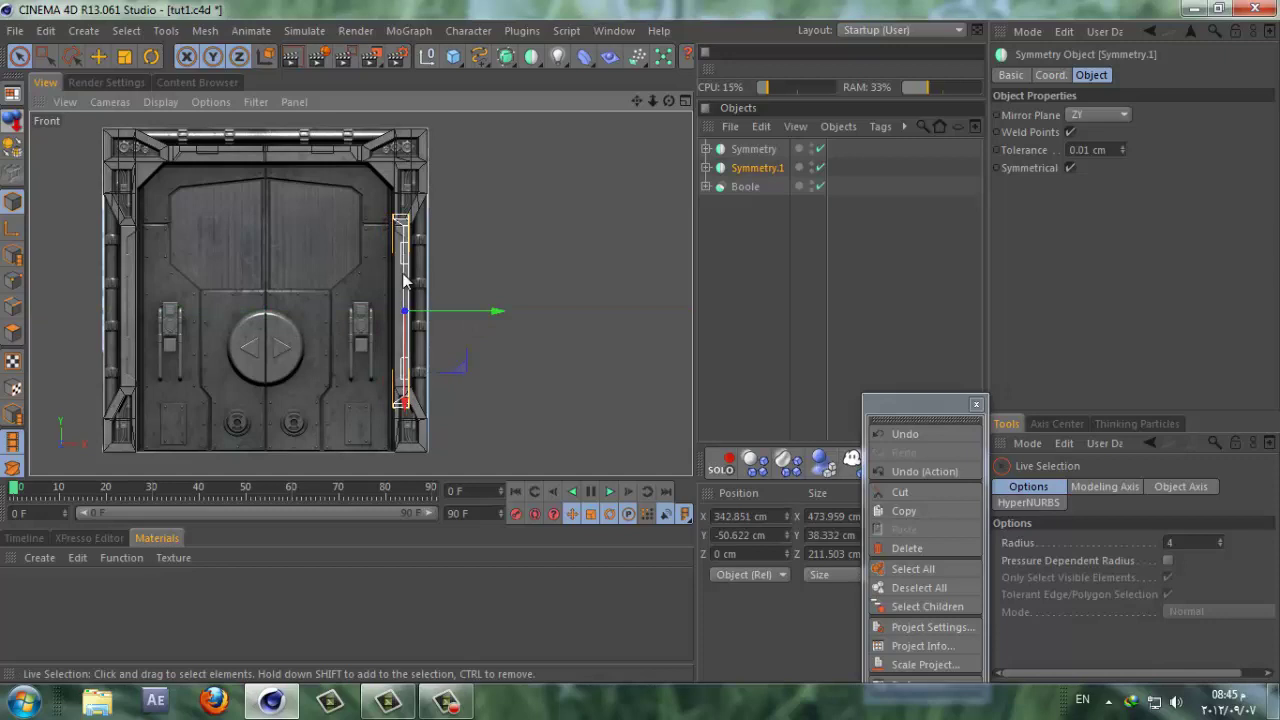
click(404, 283)
click(755, 169)
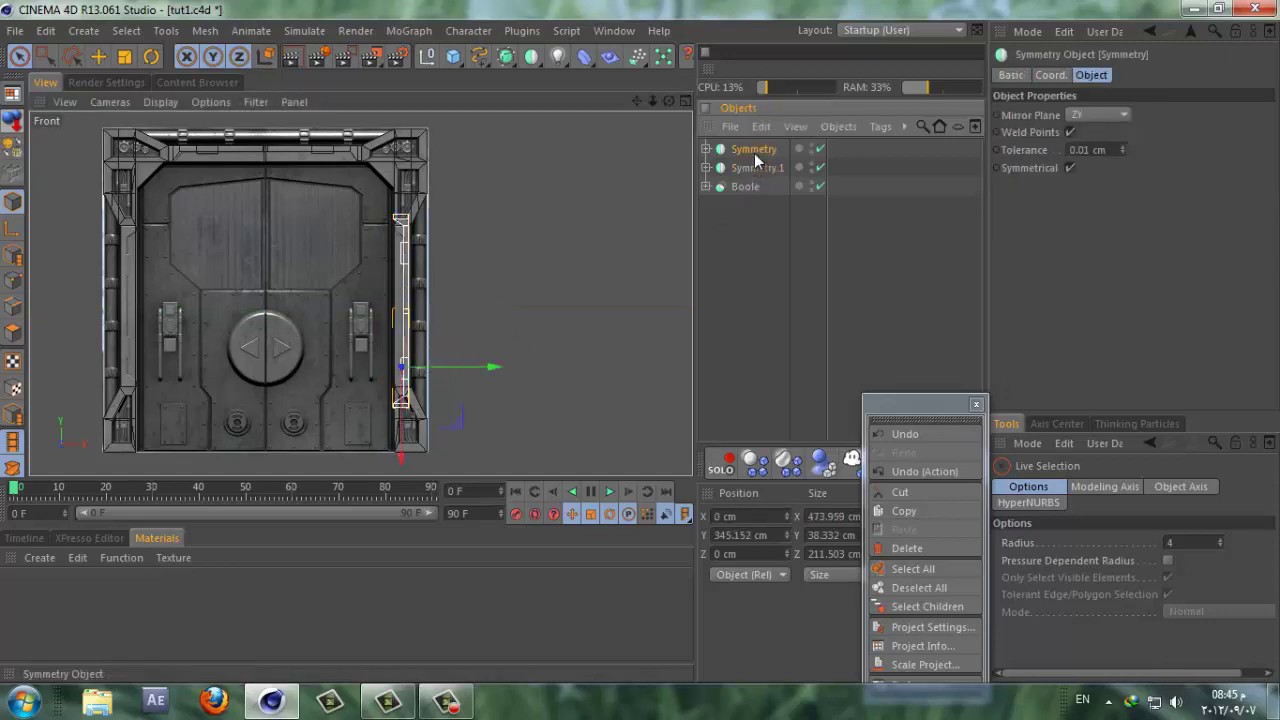
drag(406, 370, 406, 358)
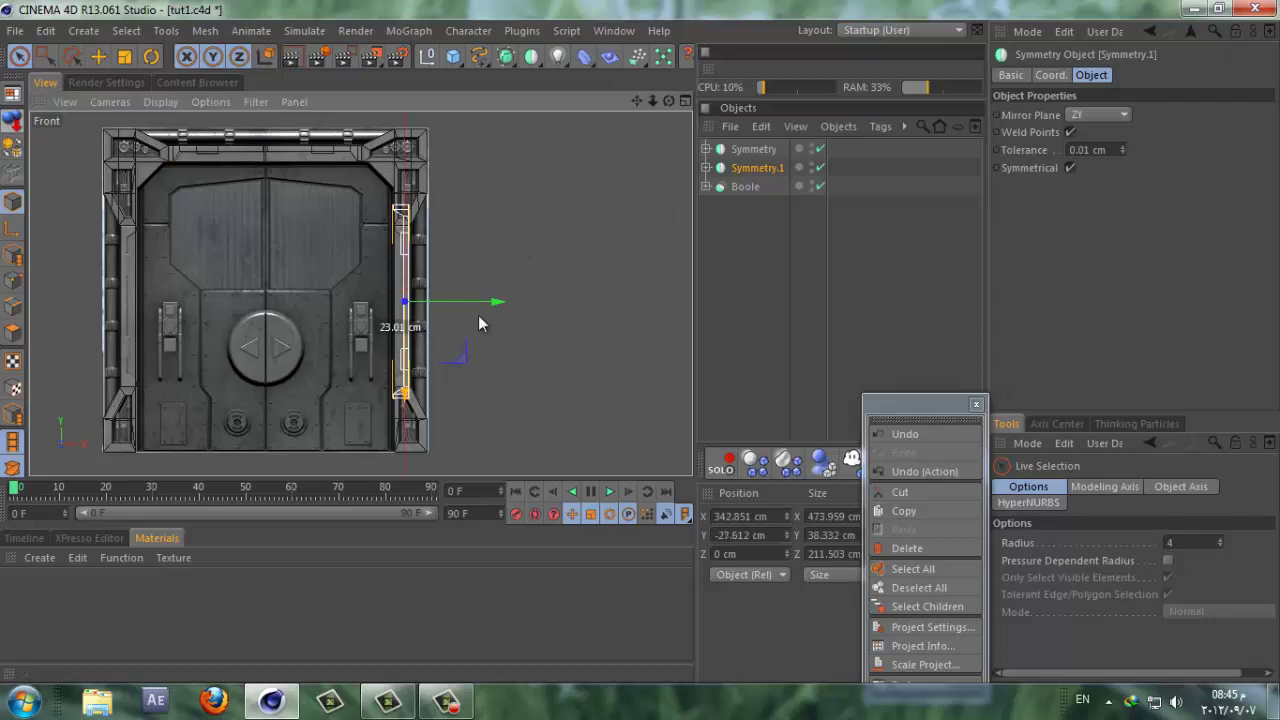
Step: Move the points at the lower end of the vertical copy's Cube up about 29.9 cm, toward the frame's lower-right bracket
click(753, 149)
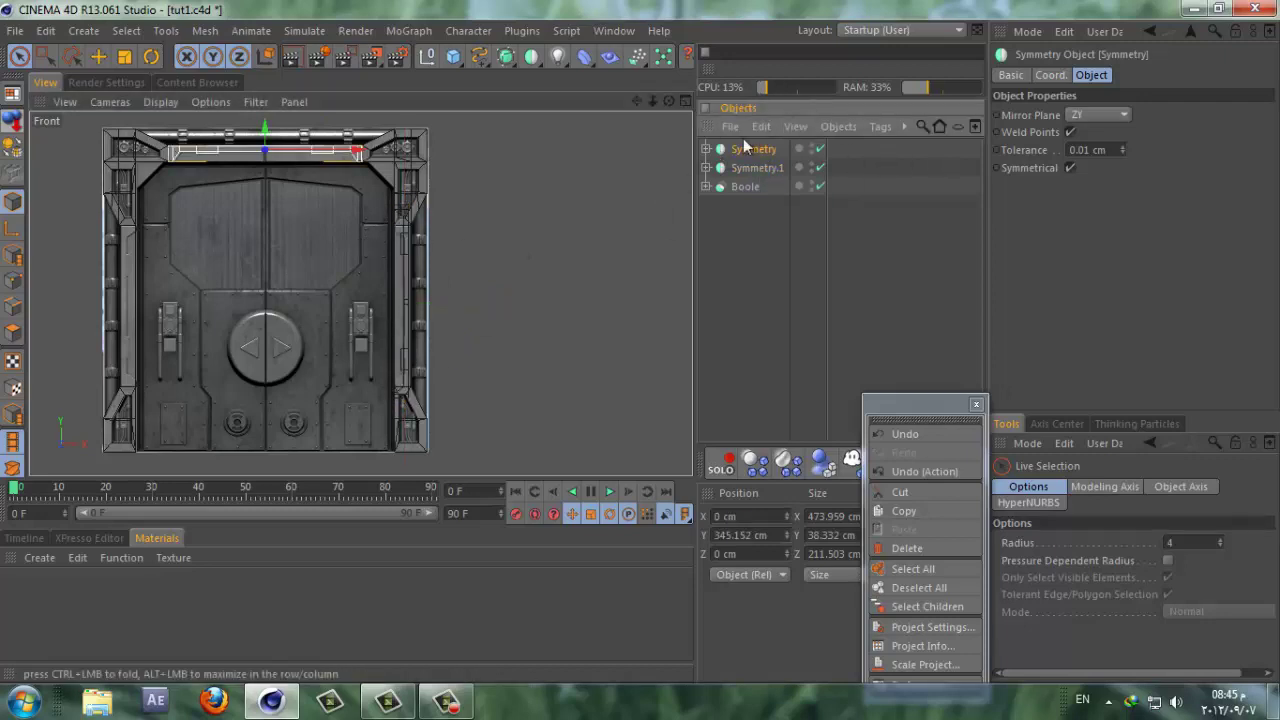
click(706, 149)
click(754, 167)
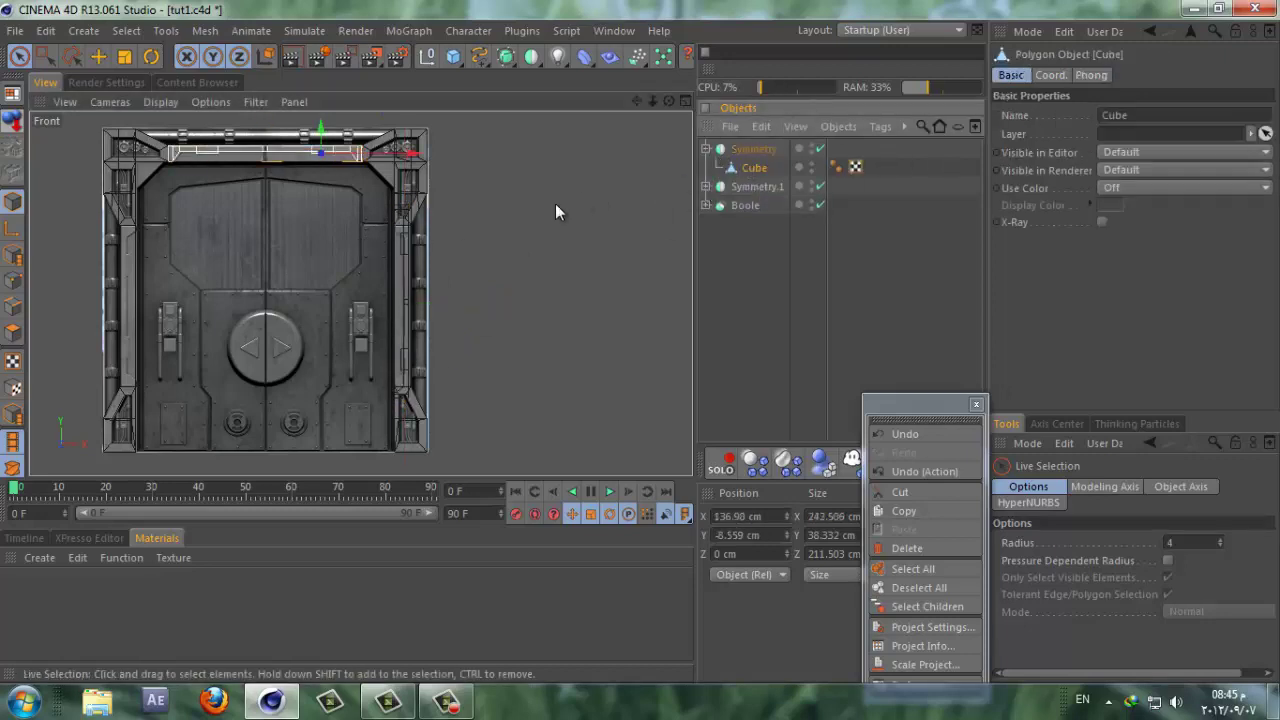
click(706, 187)
click(750, 205)
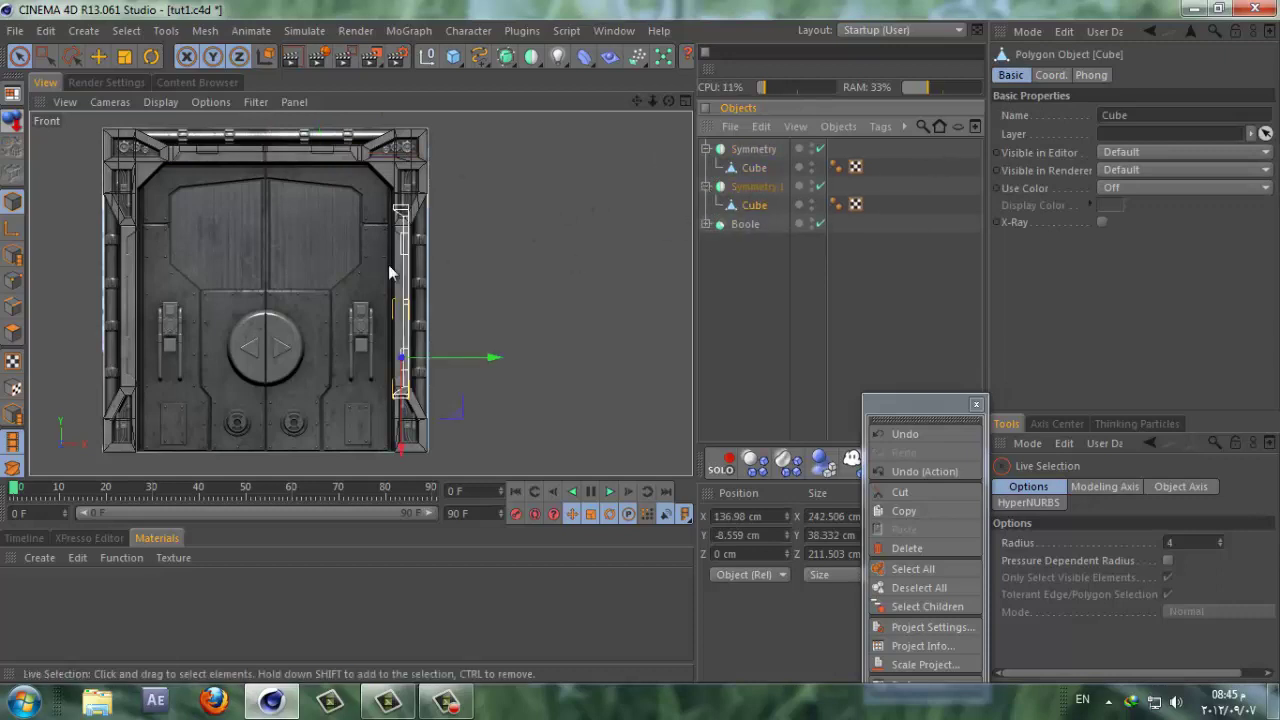
click(10, 257)
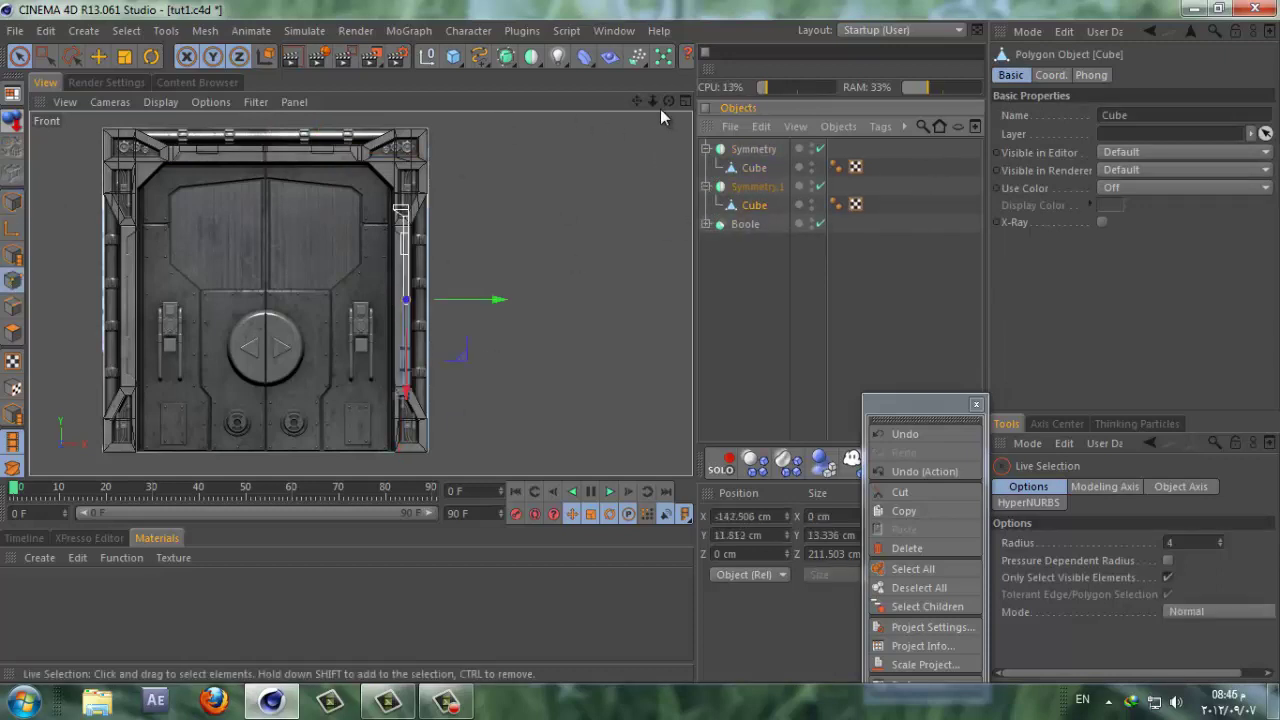
drag(654, 102, 640, 341)
drag(639, 103, 640, 341)
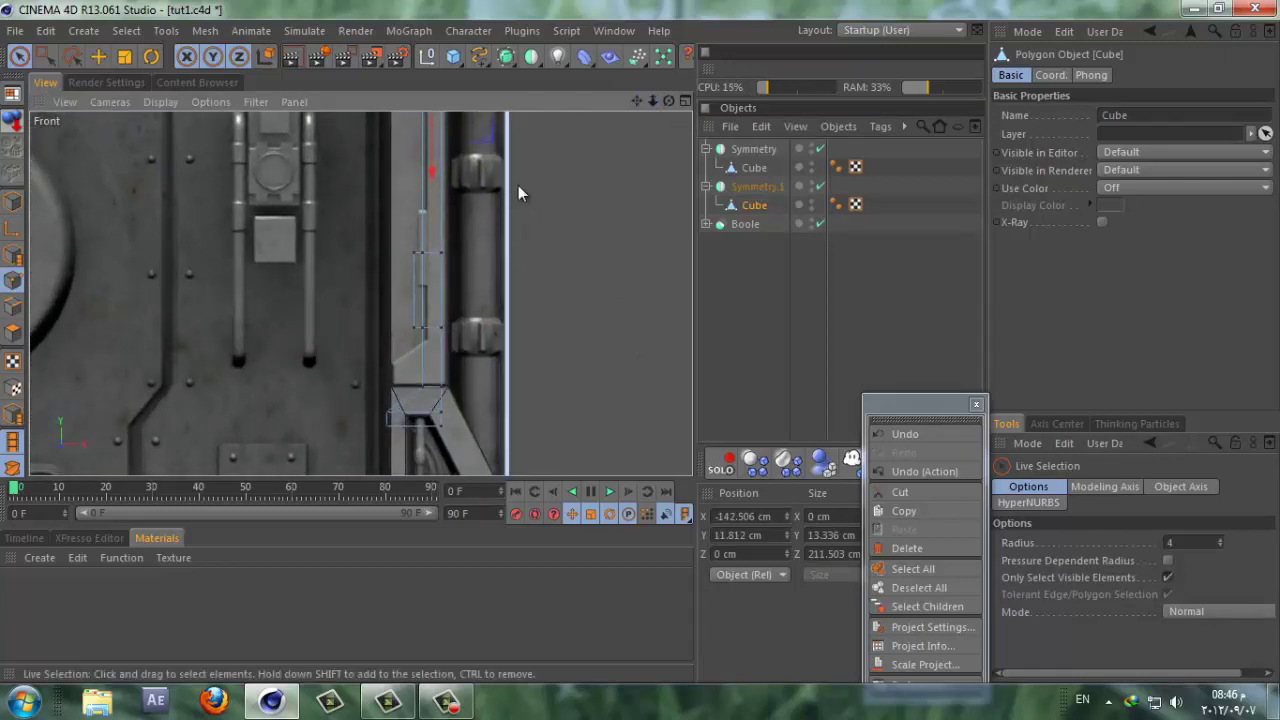
scroll(638, 342, down, 5)
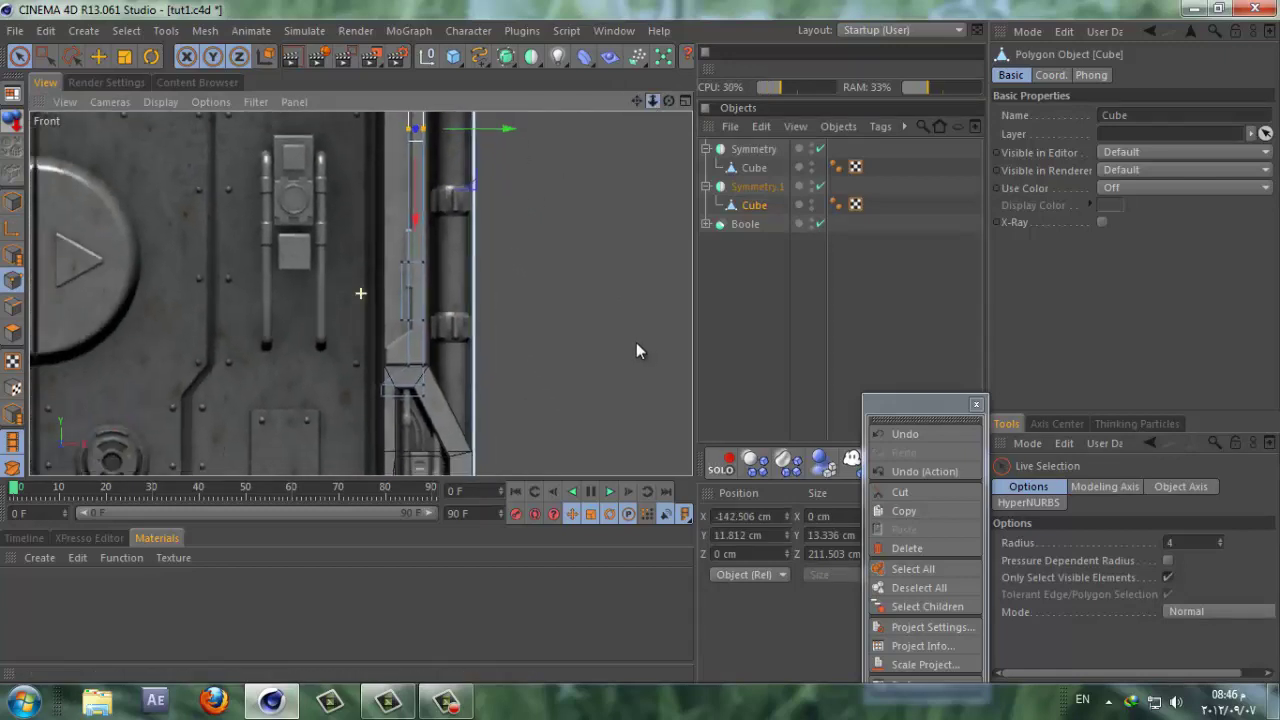
scroll(643, 342, down, 1)
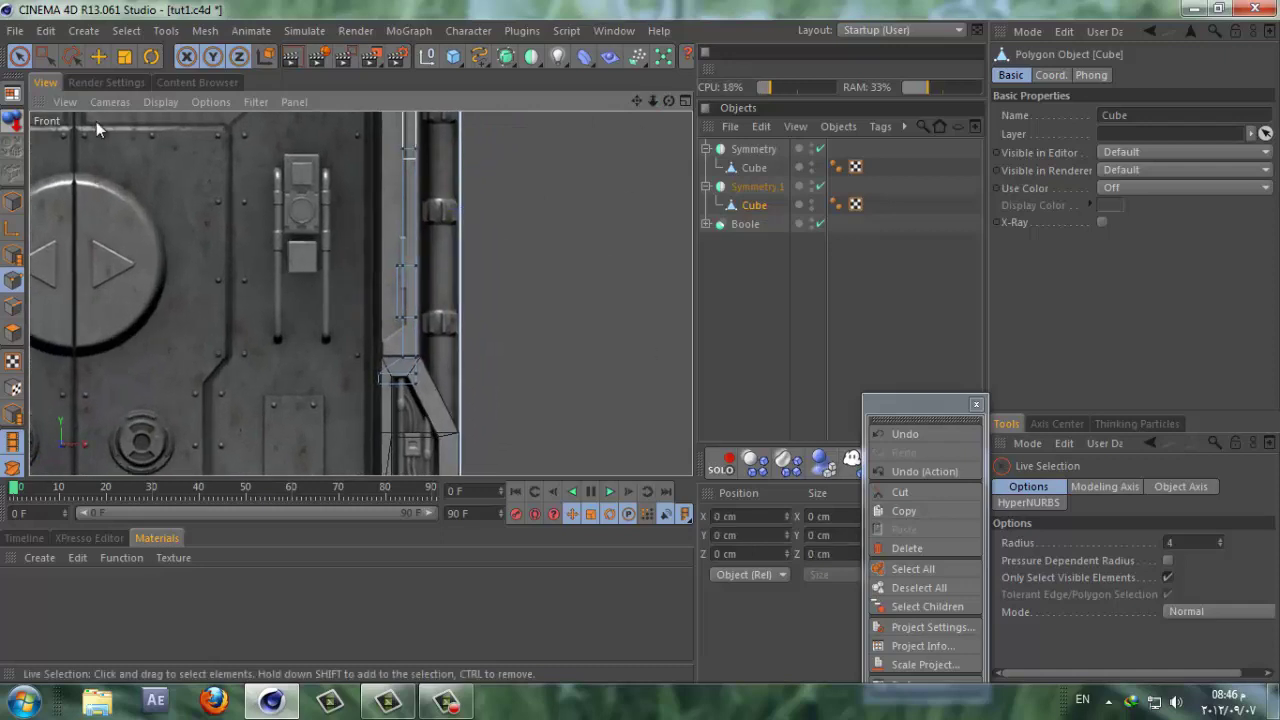
click(45, 56)
drag(439, 400, 340, 251)
drag(397, 412, 400, 385)
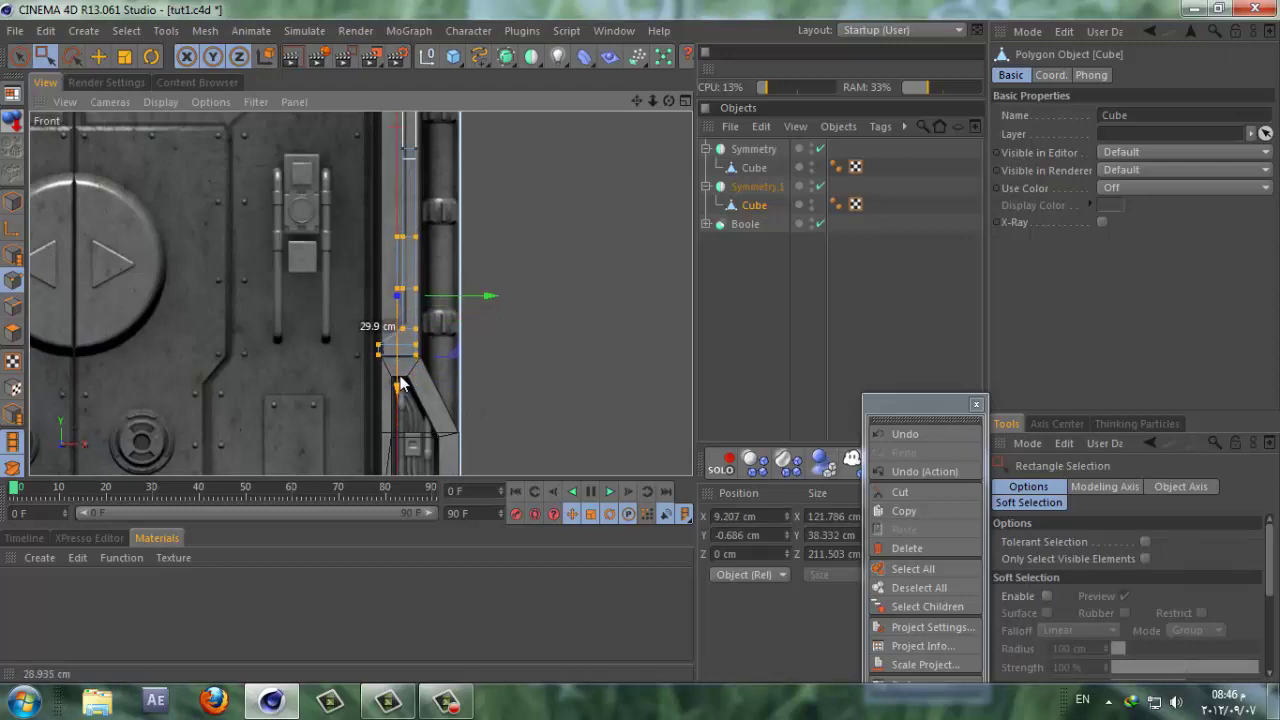
click(761, 270)
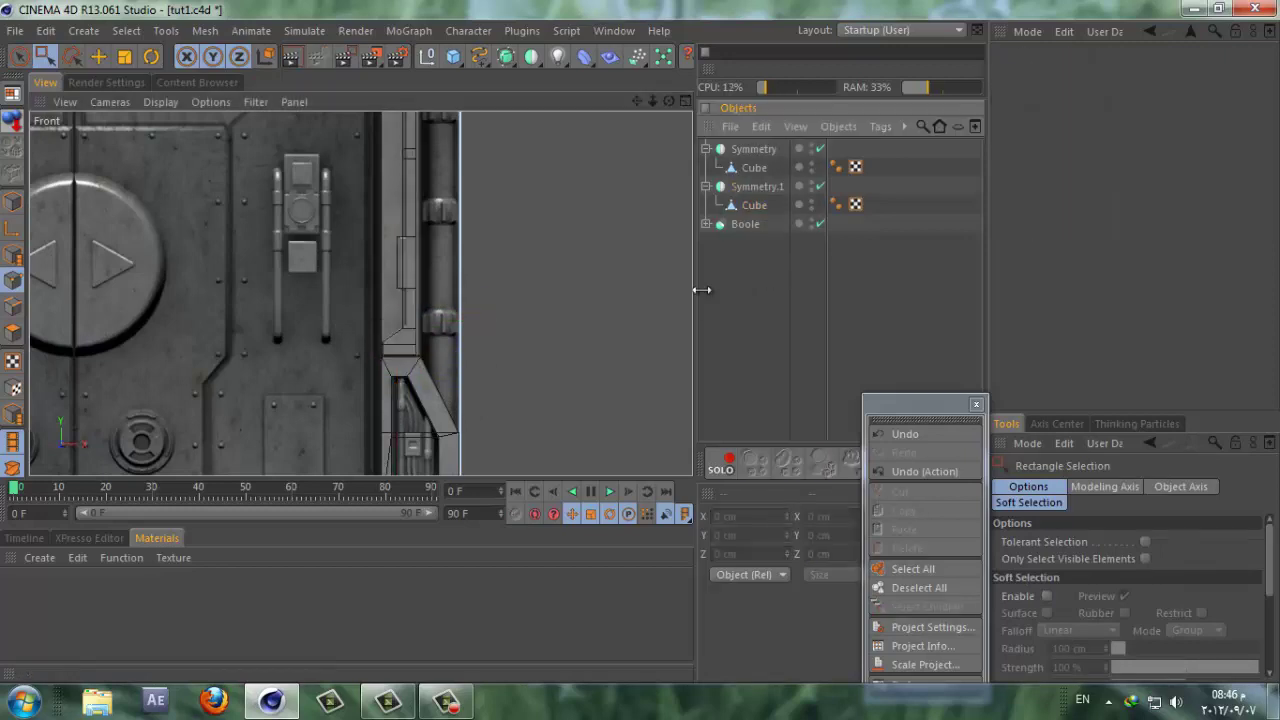
Step: Examine how the vertical beam copy lines up with the right post in the reference image
drag(640, 101, 640, 346)
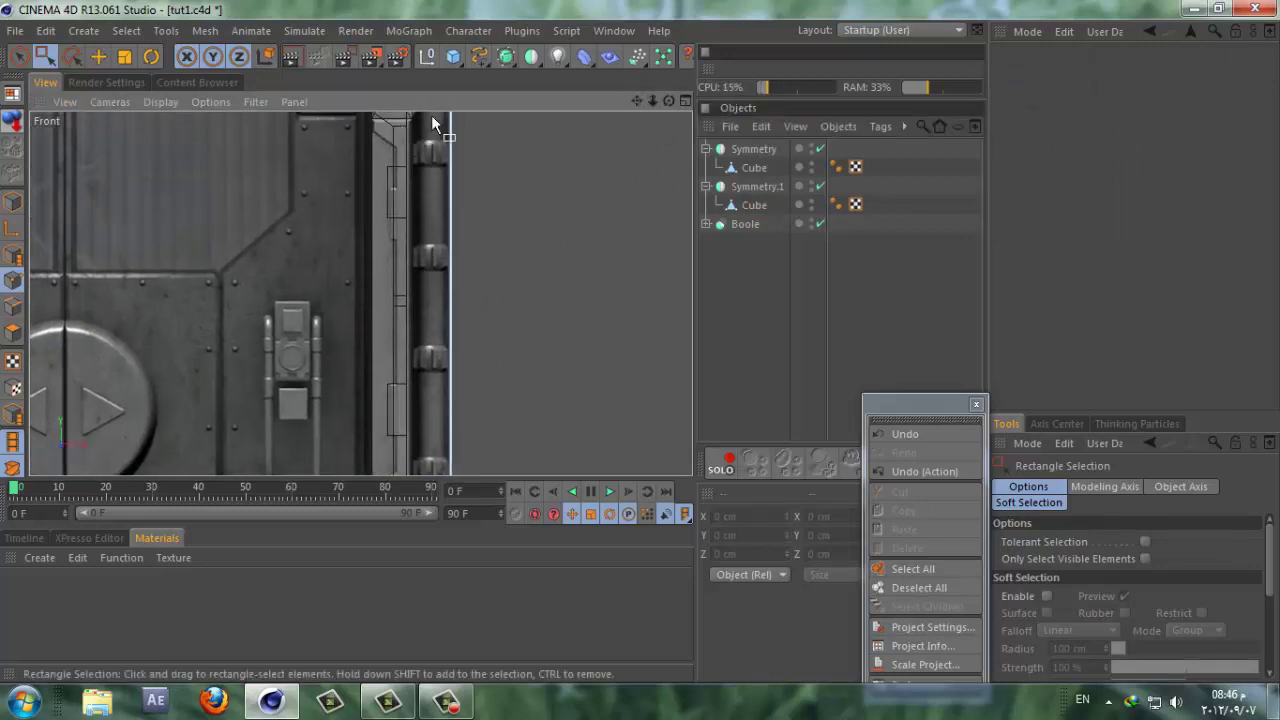
click(753, 205)
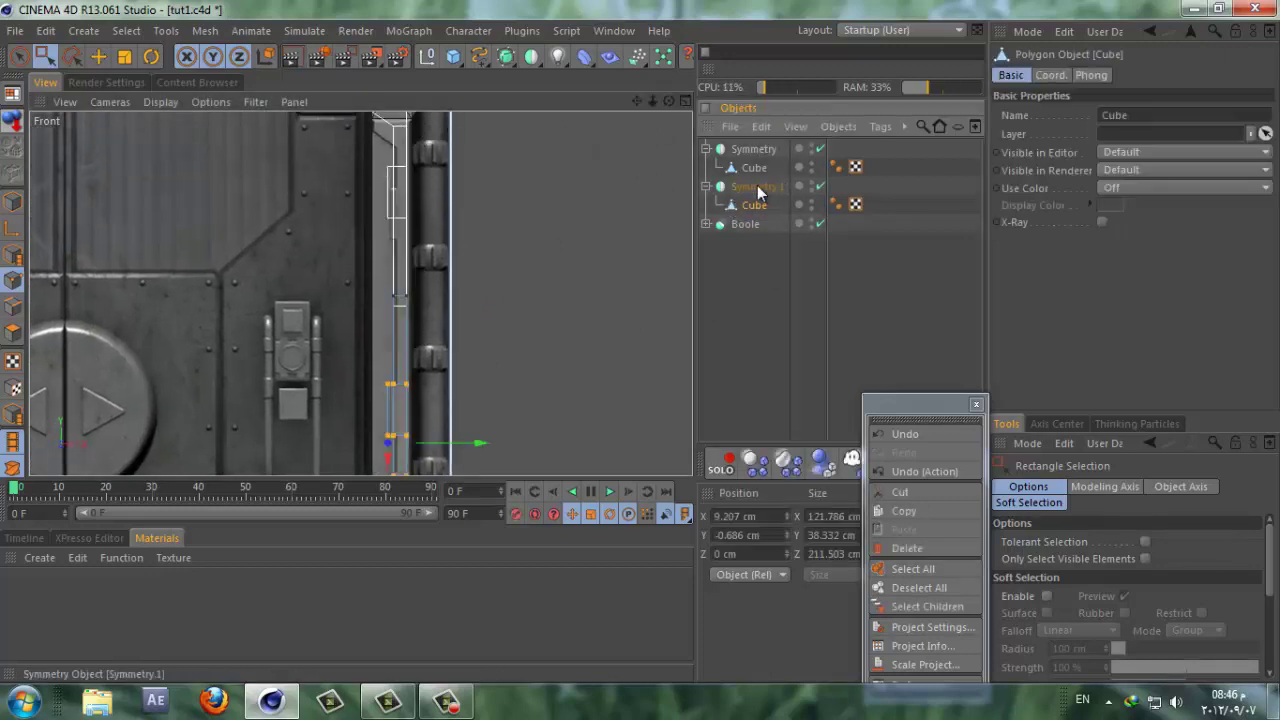
click(747, 188)
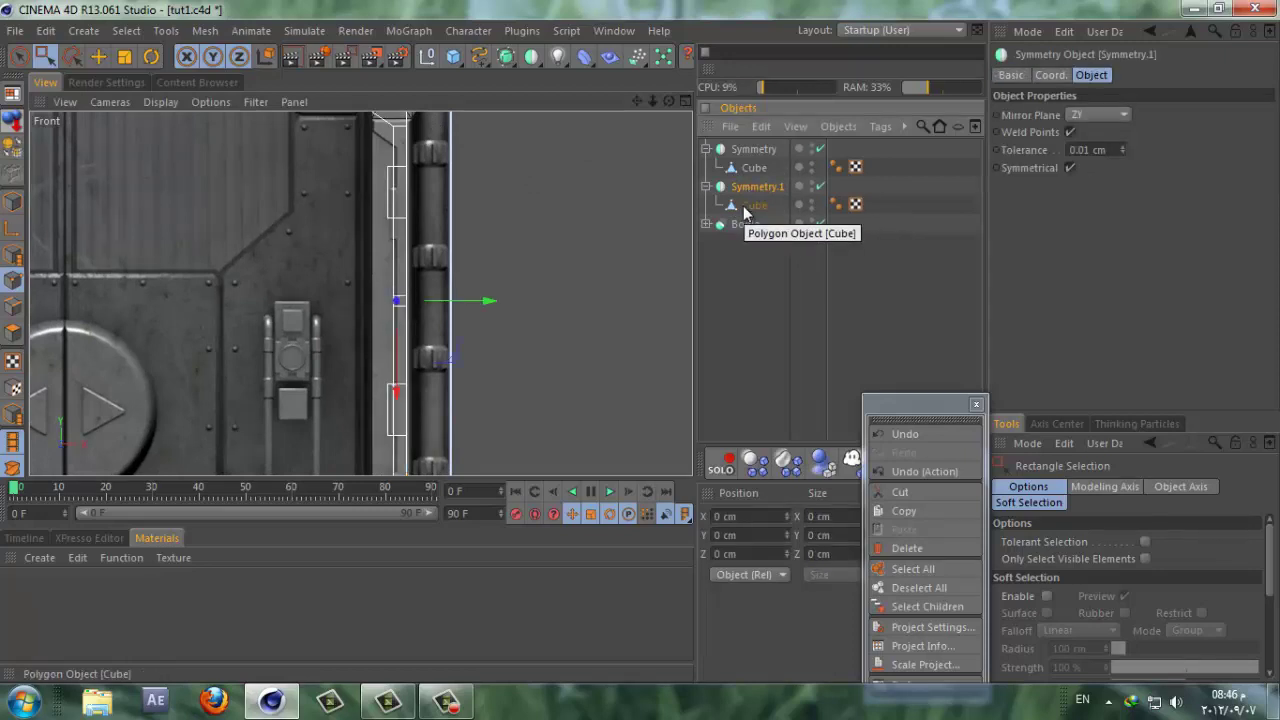
click(752, 205)
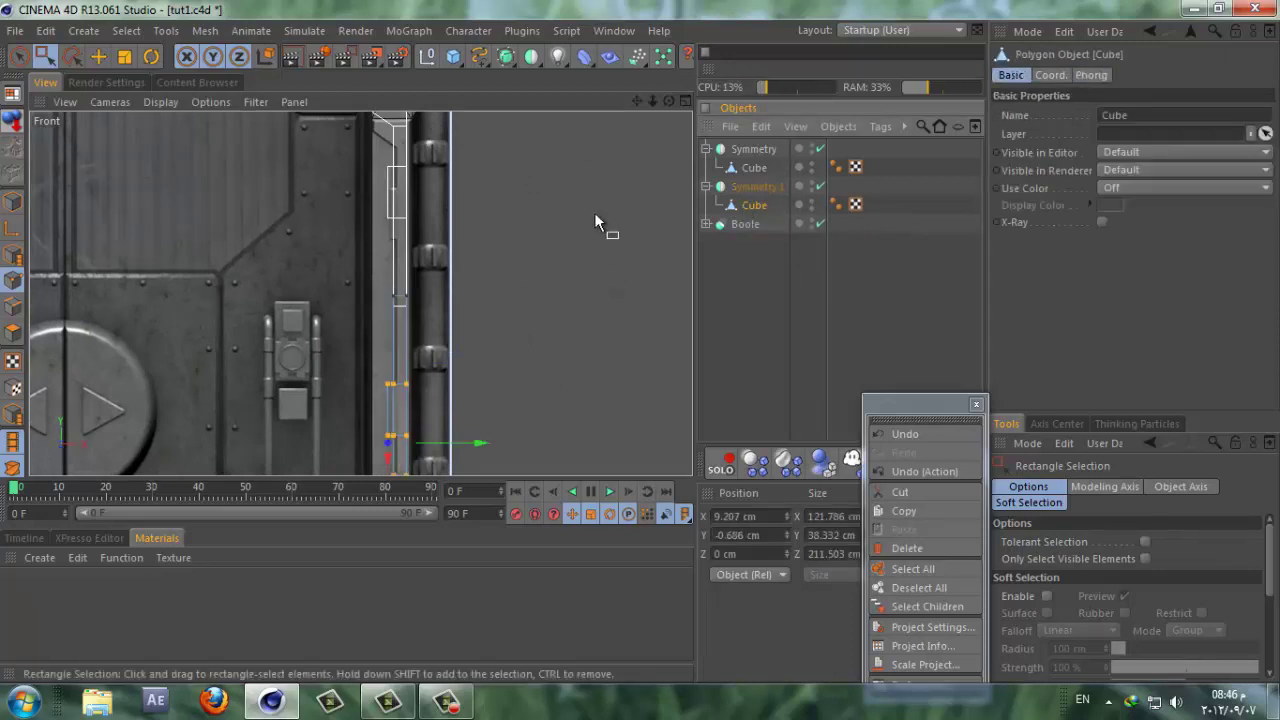
click(757, 384)
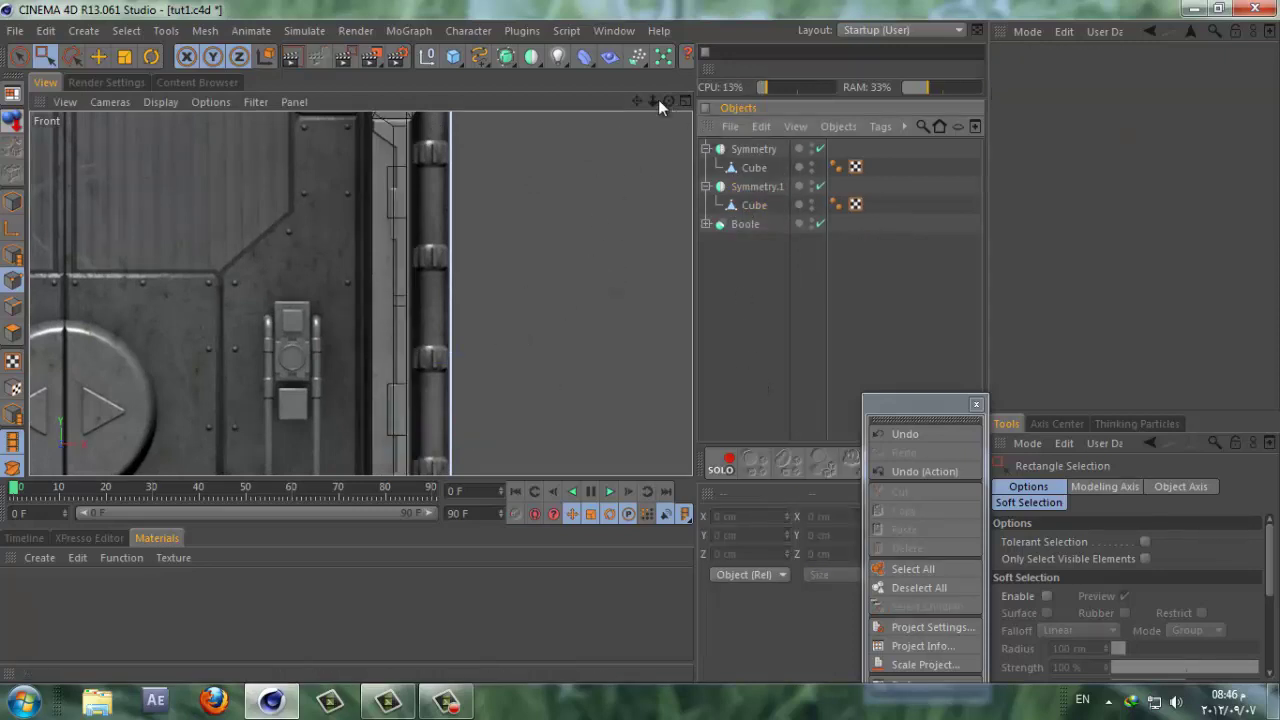
drag(658, 99, 641, 340)
drag(637, 100, 643, 342)
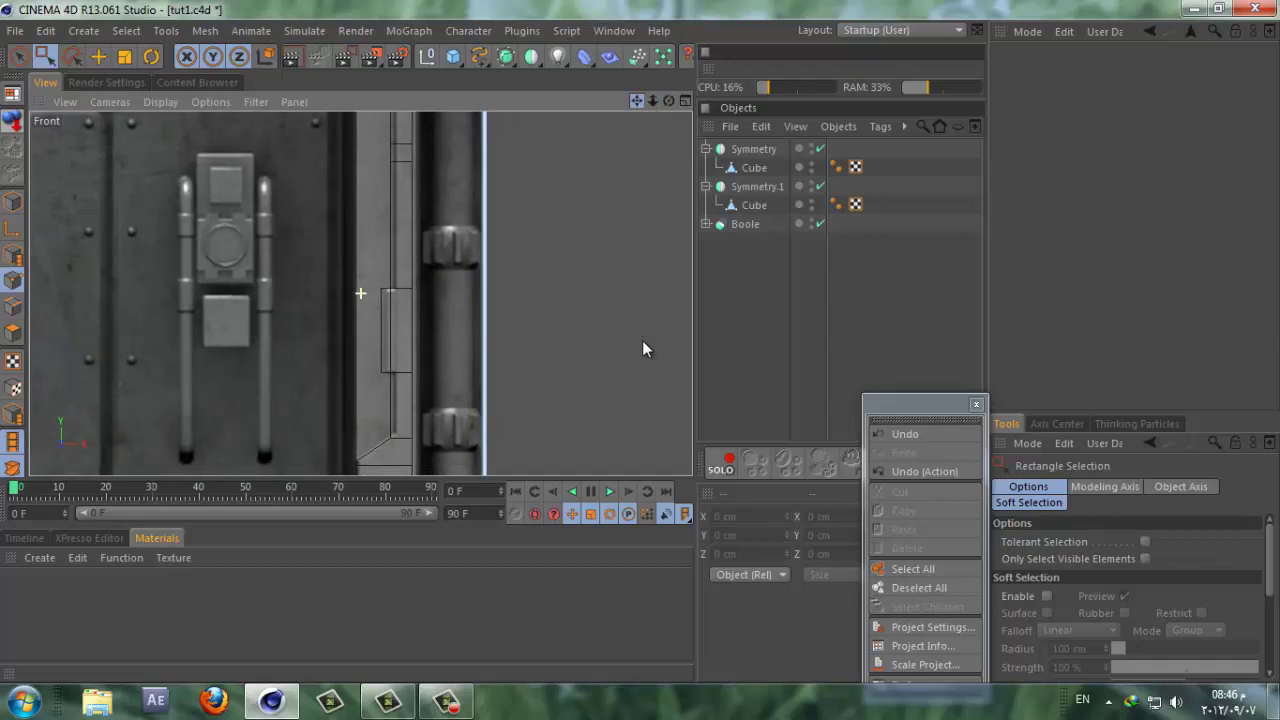
Step: Nudge the selected lower-end points of the vertical copy's Cube slightly upward, to about X 7.7 cm
click(767, 209)
click(755, 186)
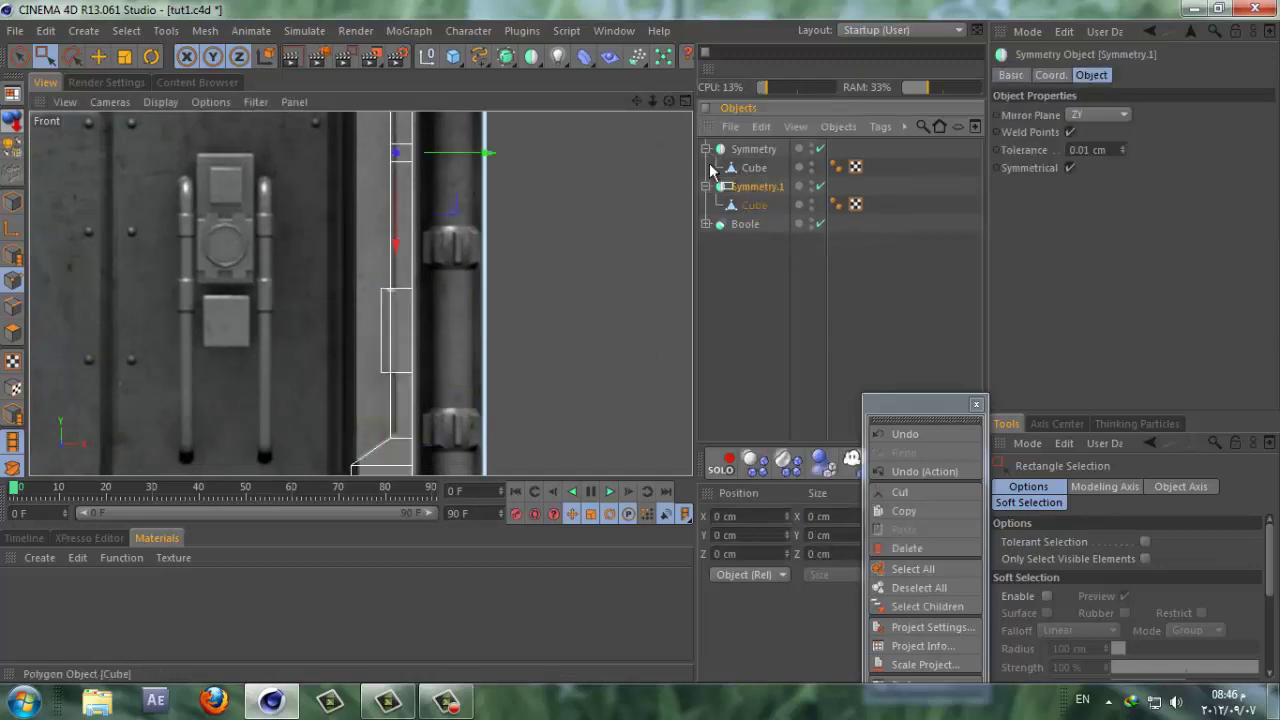
drag(487, 153, 491, 157)
drag(645, 99, 638, 342)
click(754, 205)
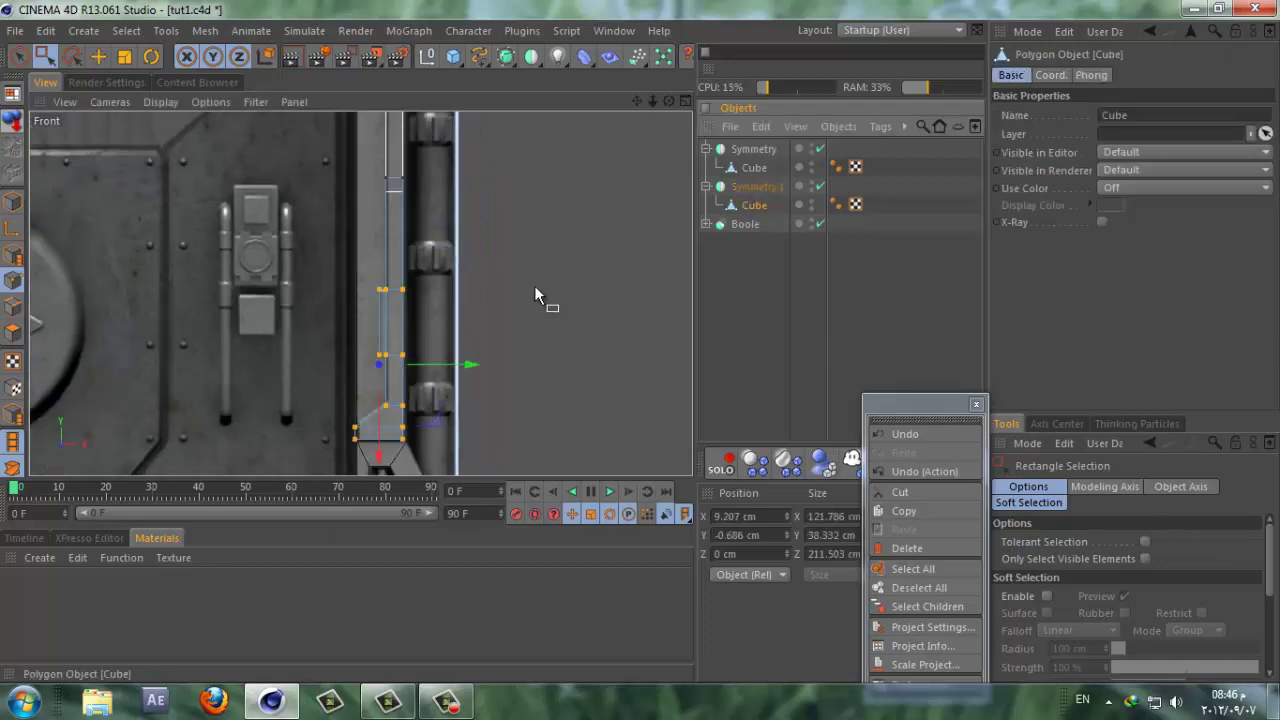
drag(375, 436, 378, 440)
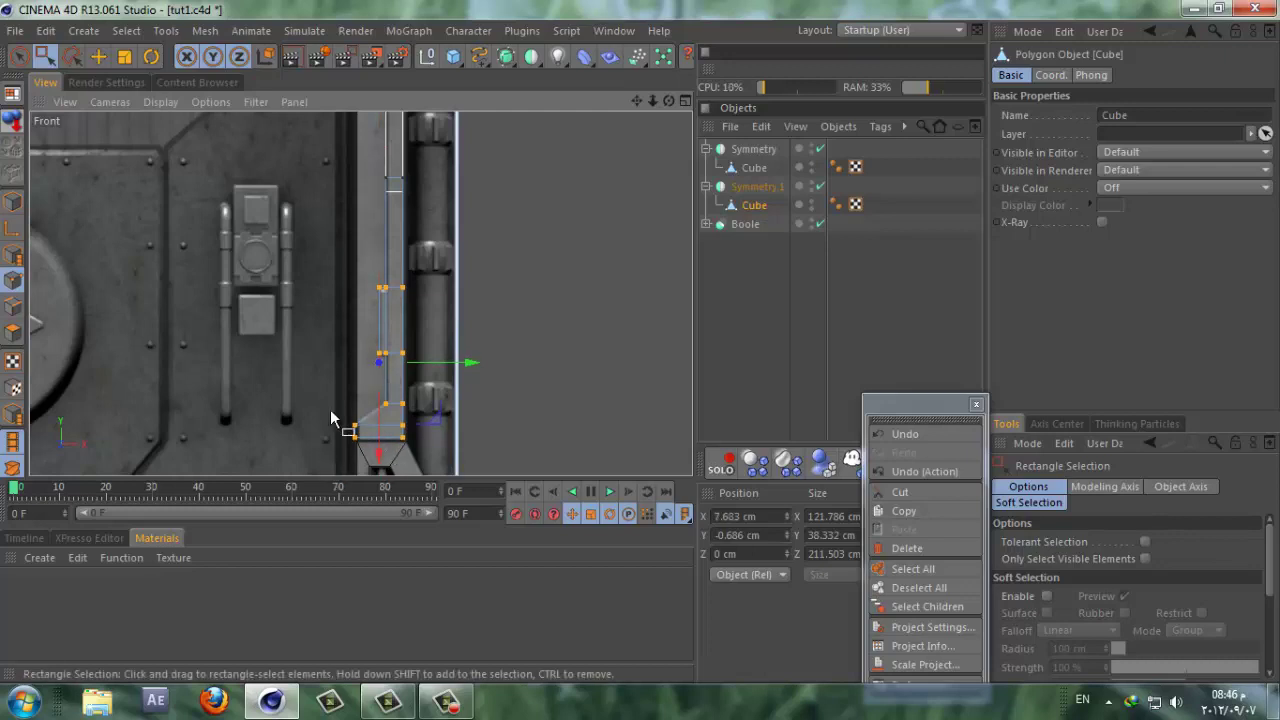
Step: Try to fit the narrow points above the vertical copy's lower bracket to the reference, at about X 40.3 cm
drag(337, 275, 392, 388)
drag(318, 436, 378, 398)
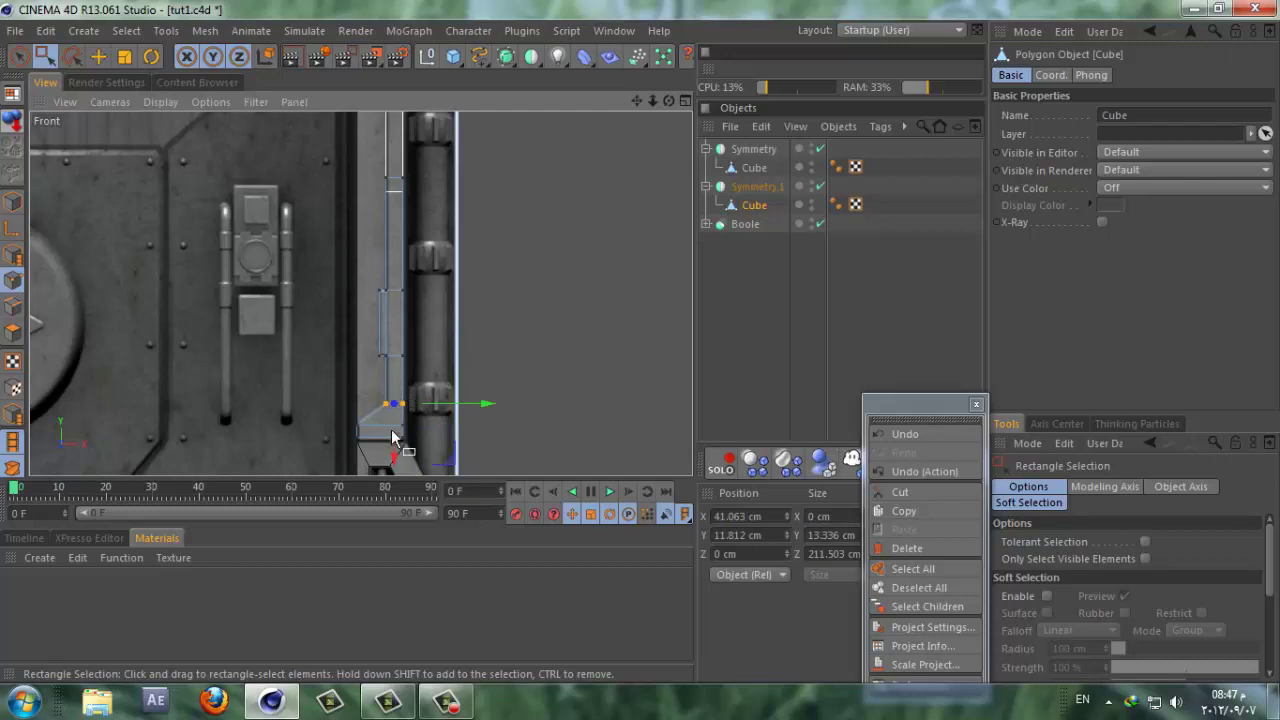
drag(394, 441, 395, 440)
drag(633, 104, 640, 349)
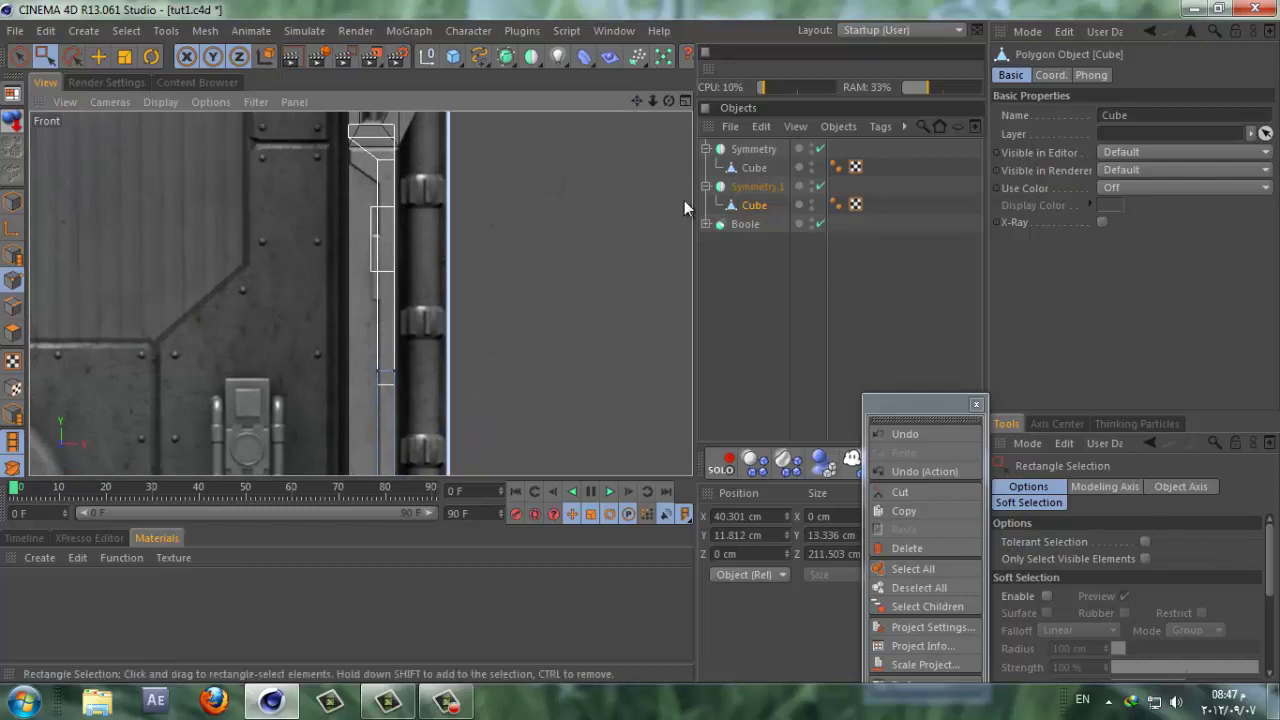
Step: Try shifting the mirror-seam end points of the vertical copy's Cube to about X -131 cm, checking them with Symmetry.1 briefly disabled
click(819, 187)
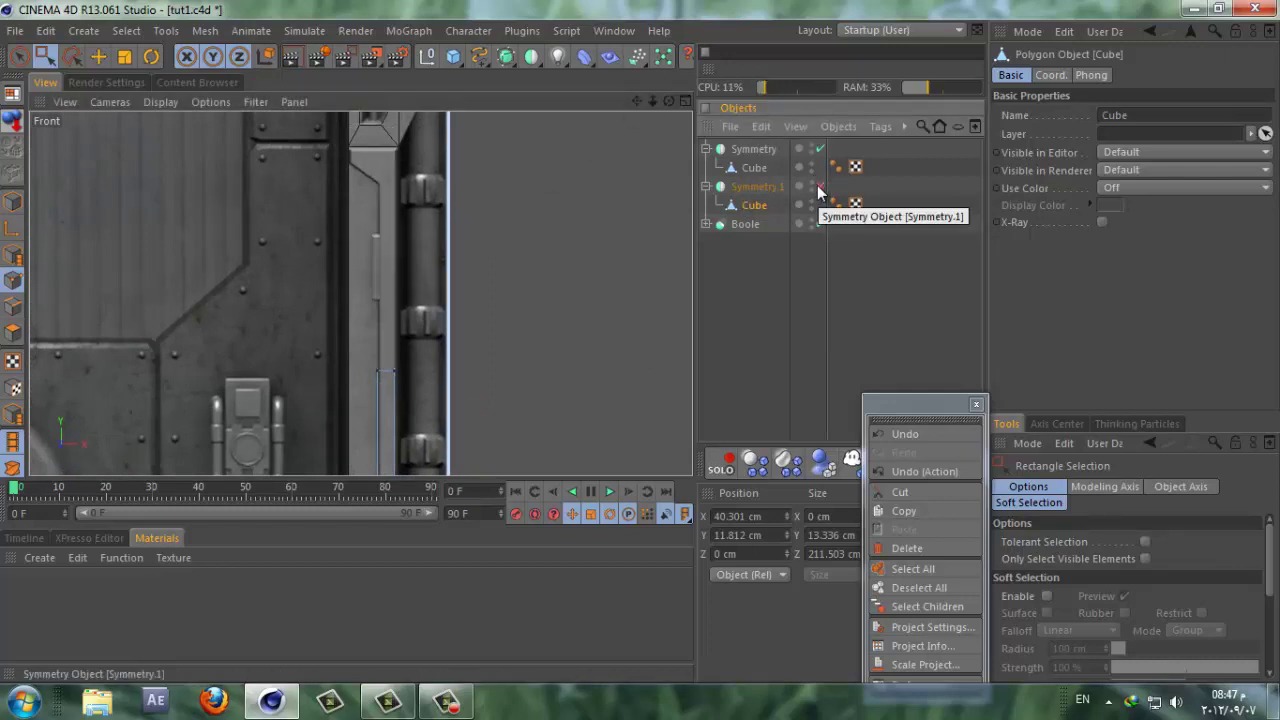
drag(433, 351, 383, 438)
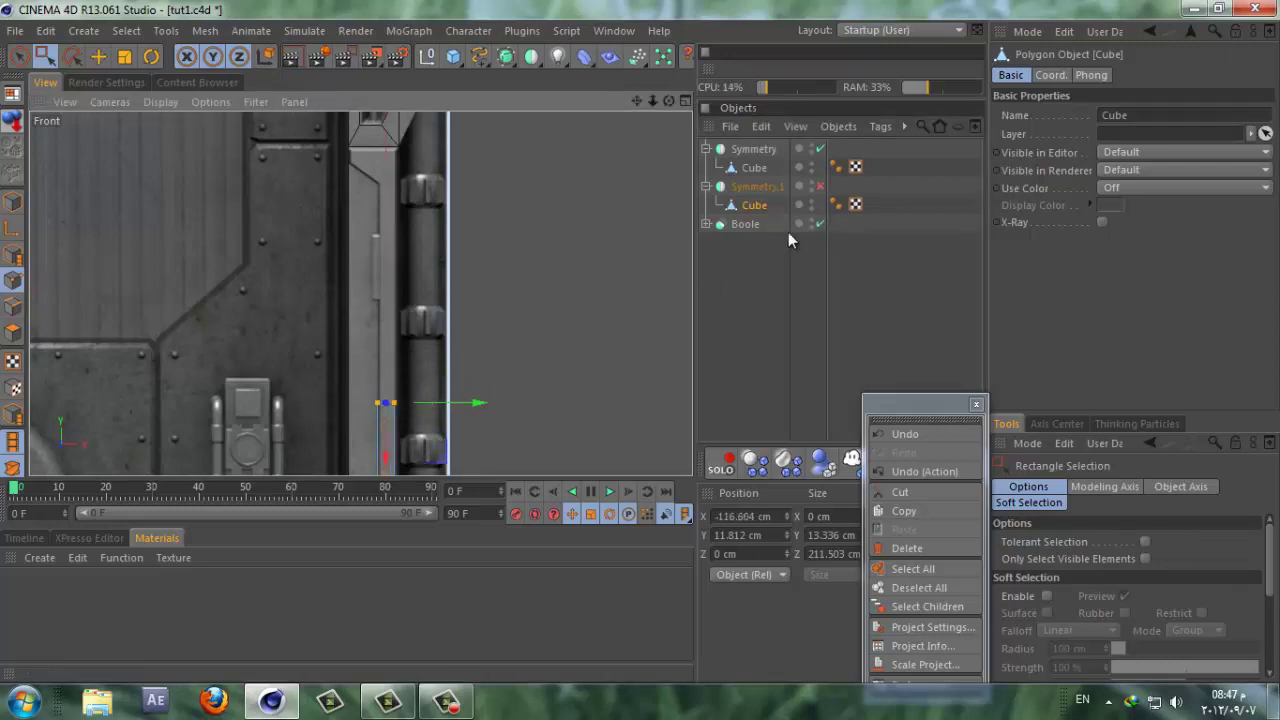
click(819, 186)
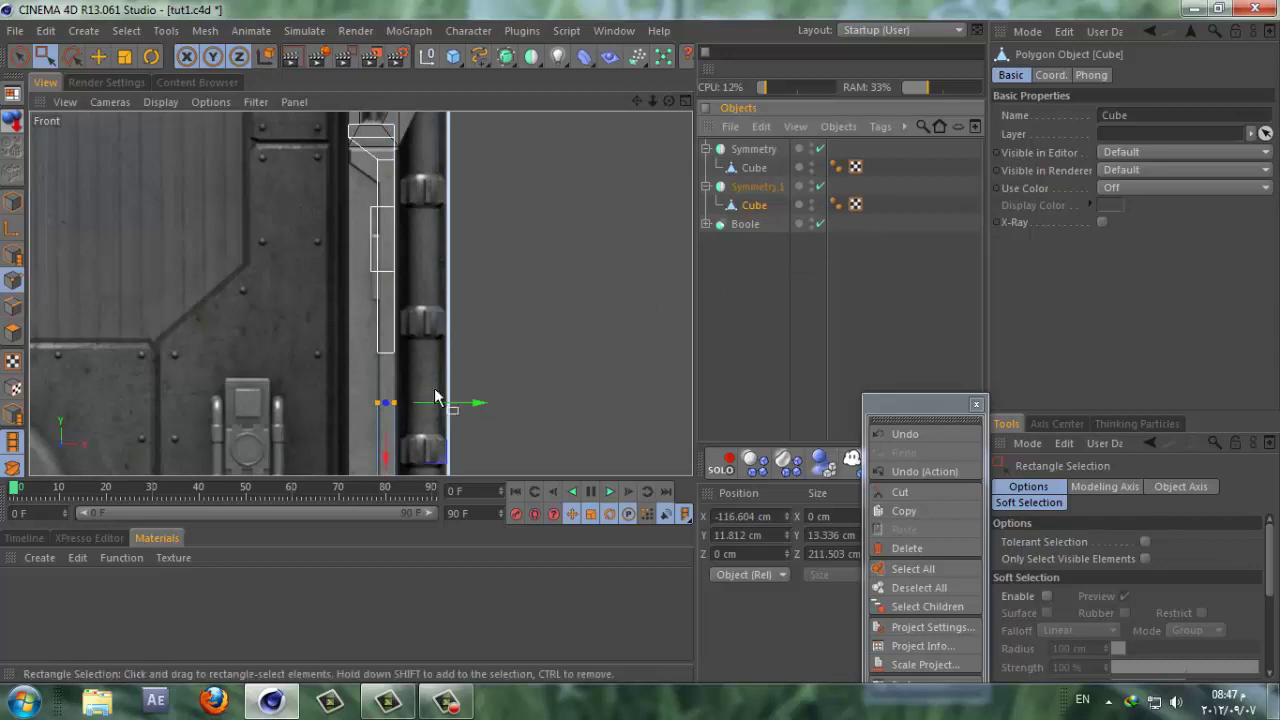
drag(387, 440, 390, 420)
Step: Delete the Symmetry.1 copy and place a new cube over the right post, at about X 349 cm and Y 44 cm
click(746, 187)
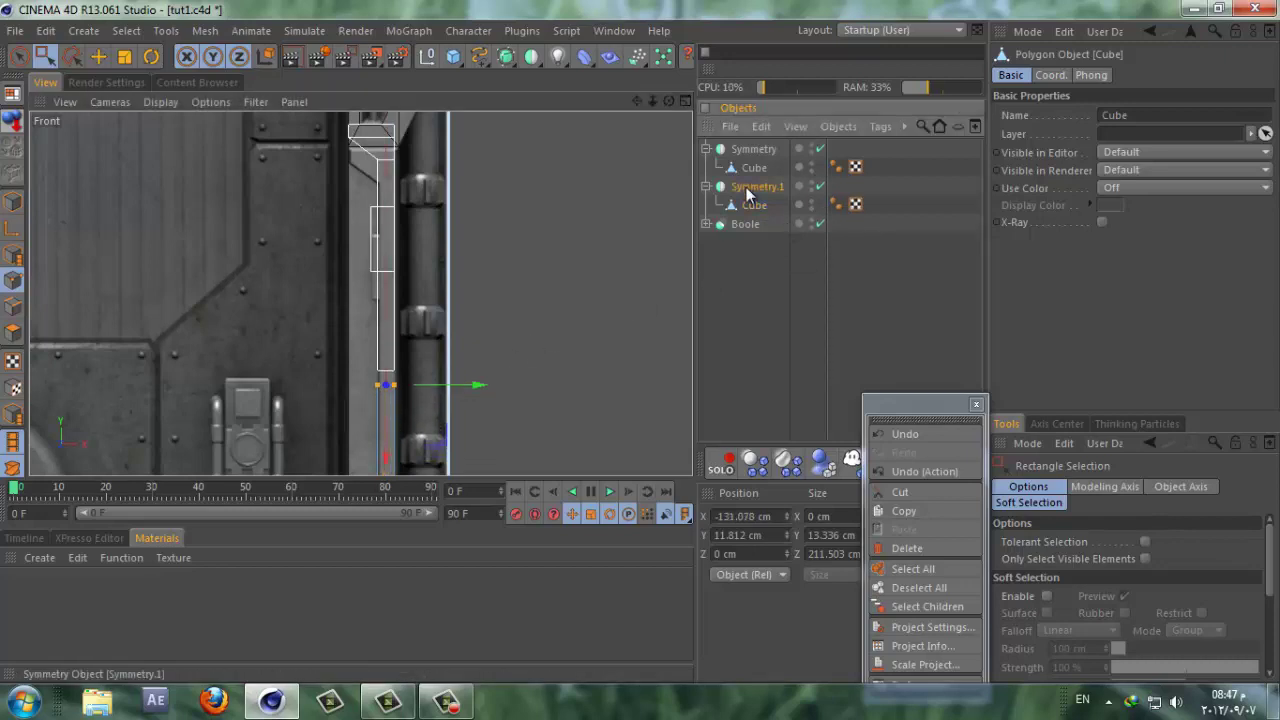
key(Delete)
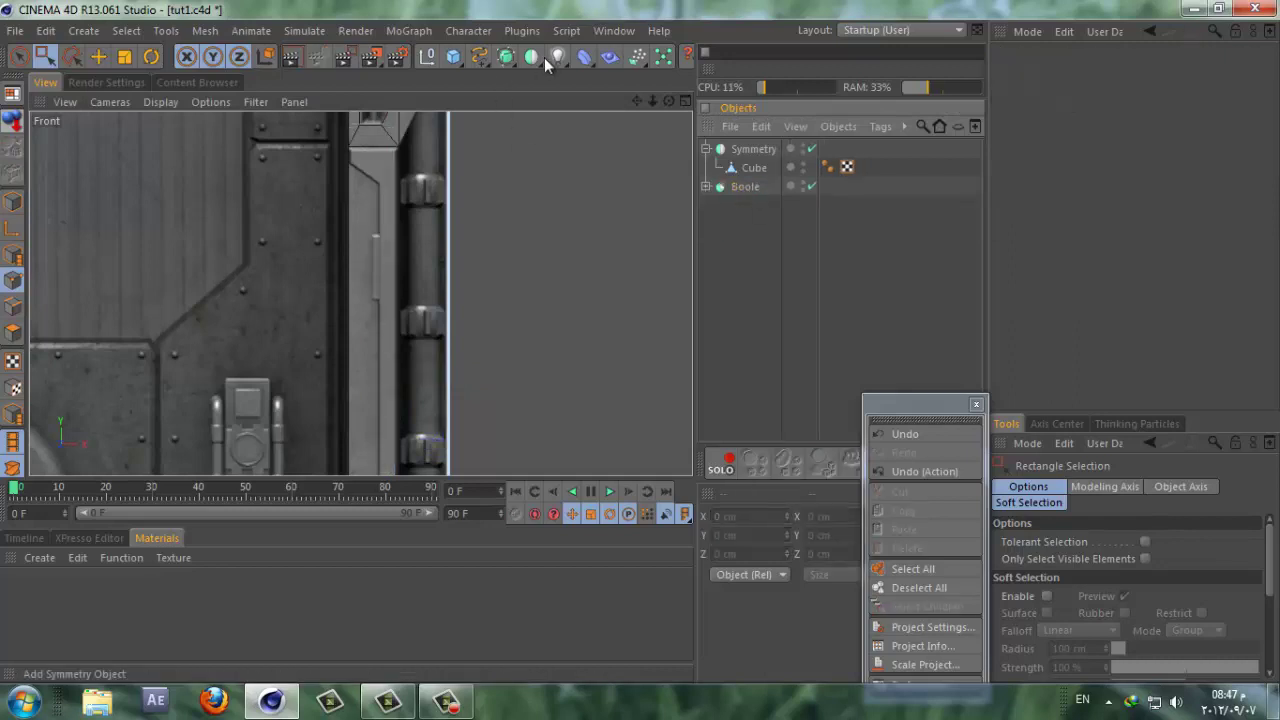
drag(463, 57, 529, 84)
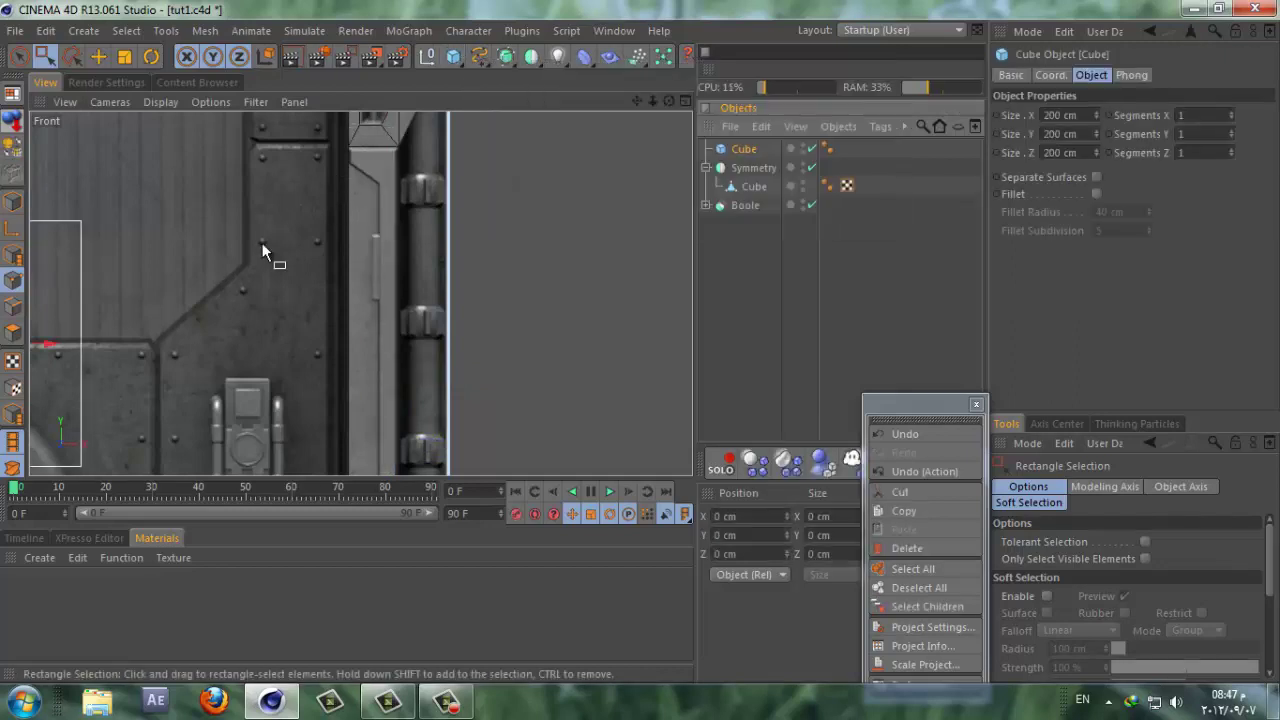
drag(68, 340, 484, 320)
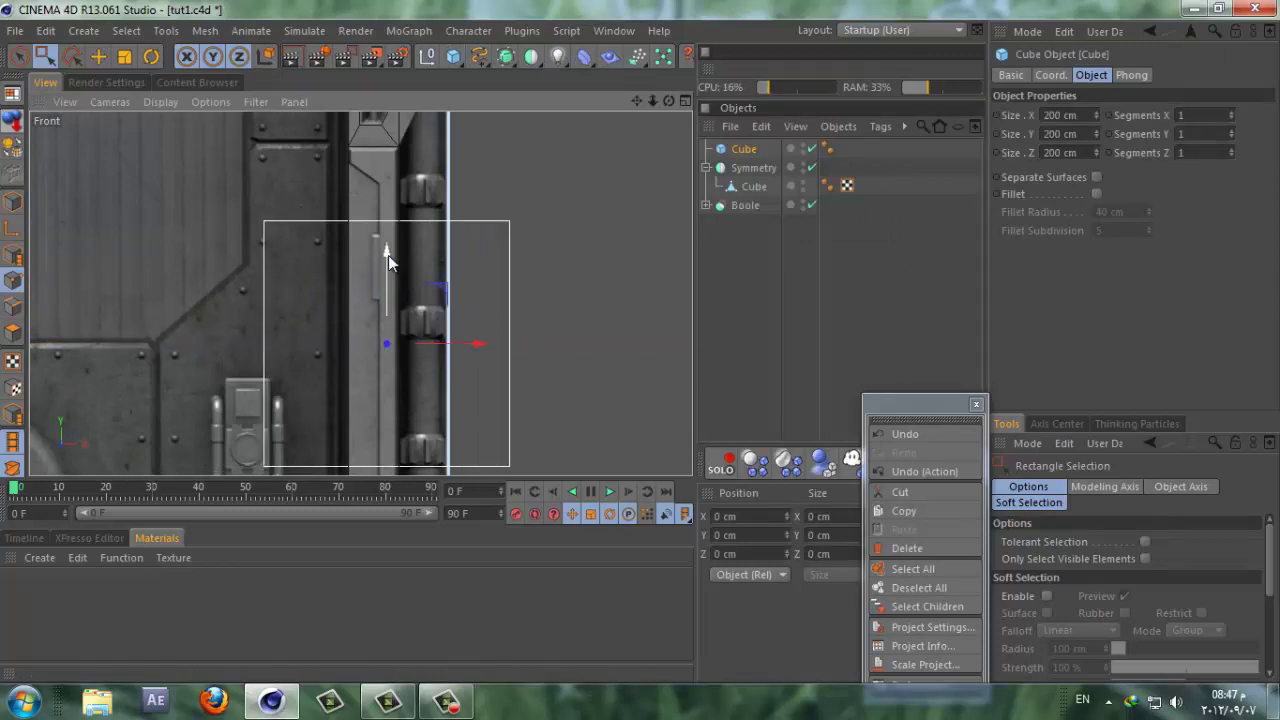
drag(388, 255, 402, 200)
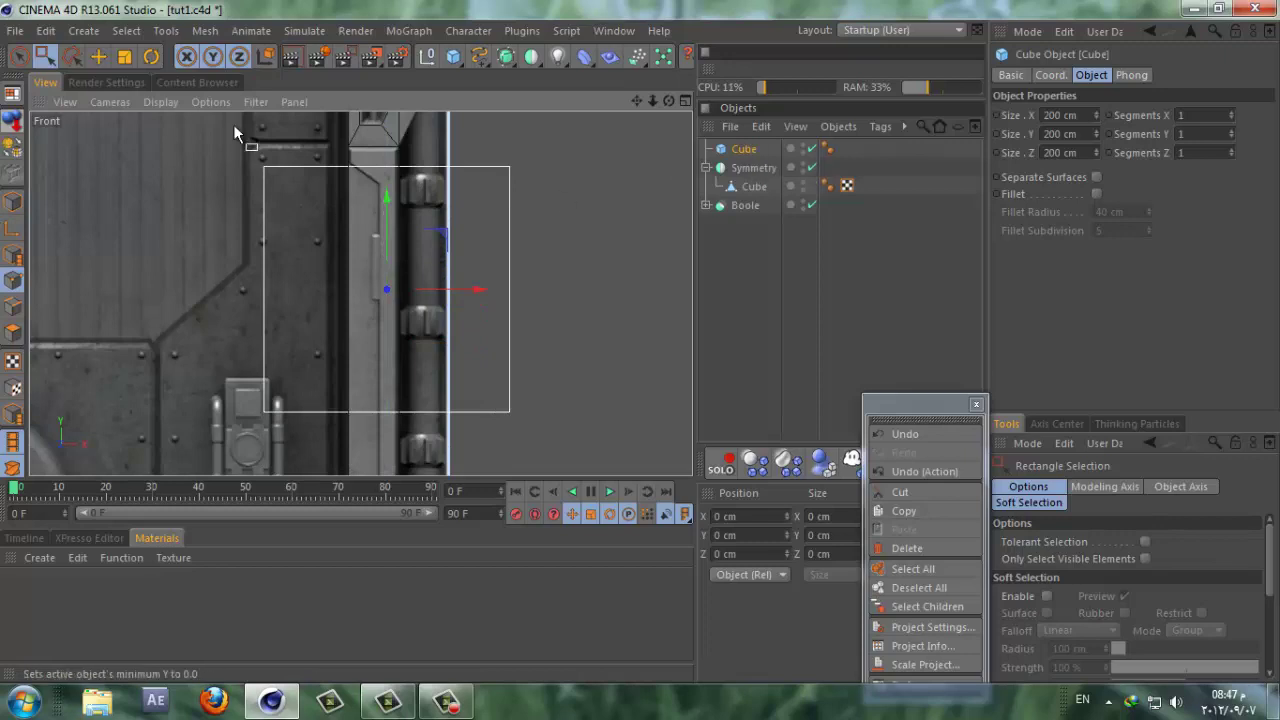
Step: Narrow the new cube to about 57 cm in X and convert it to an editable polygon object
click(24, 206)
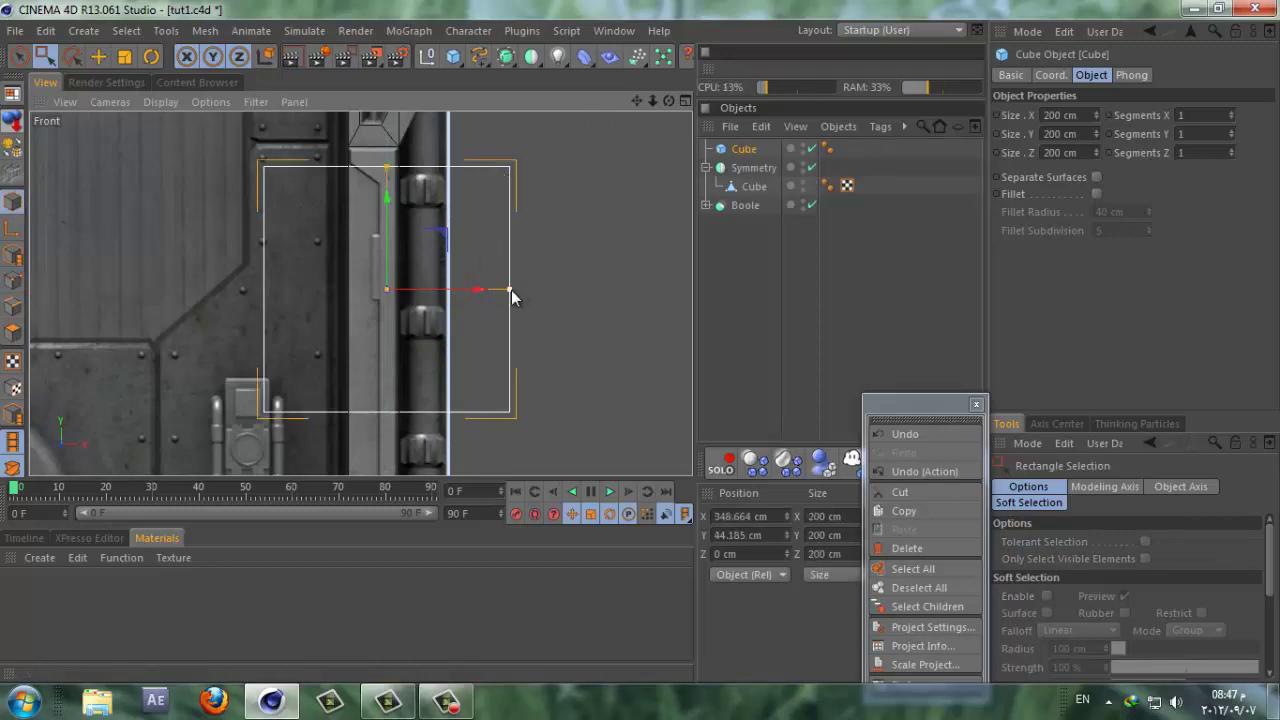
drag(510, 289, 421, 298)
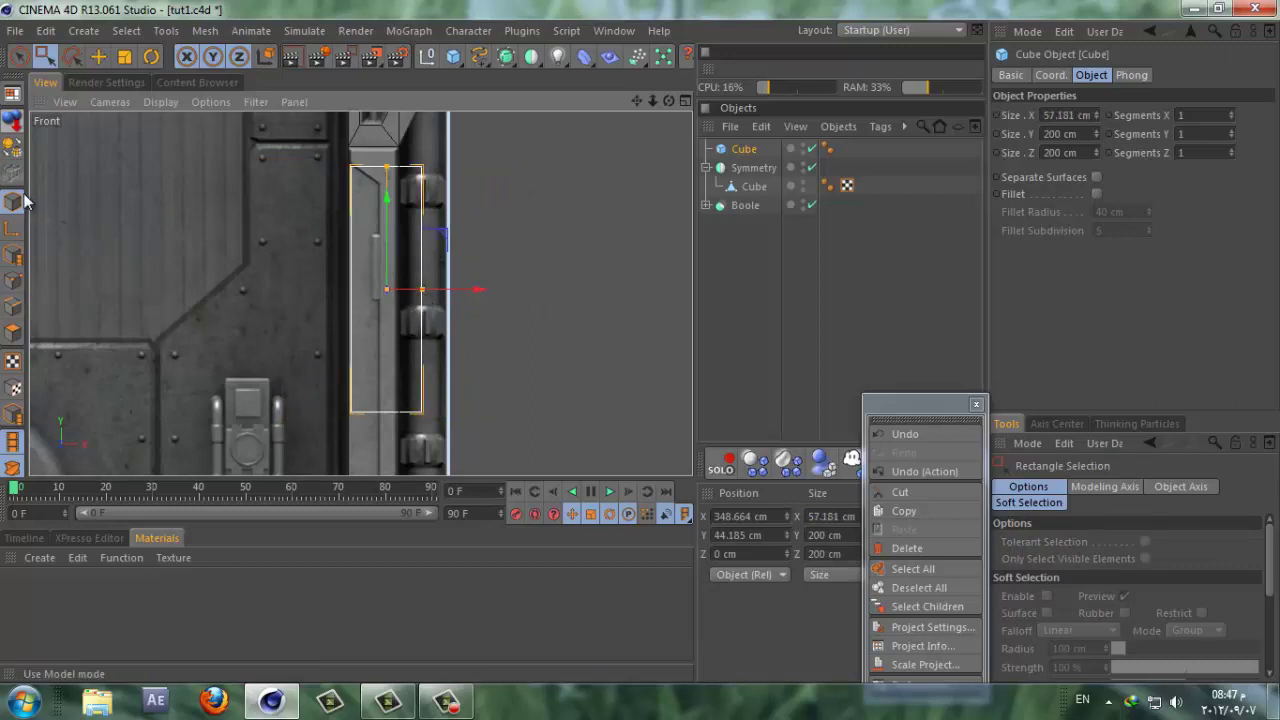
key(c)
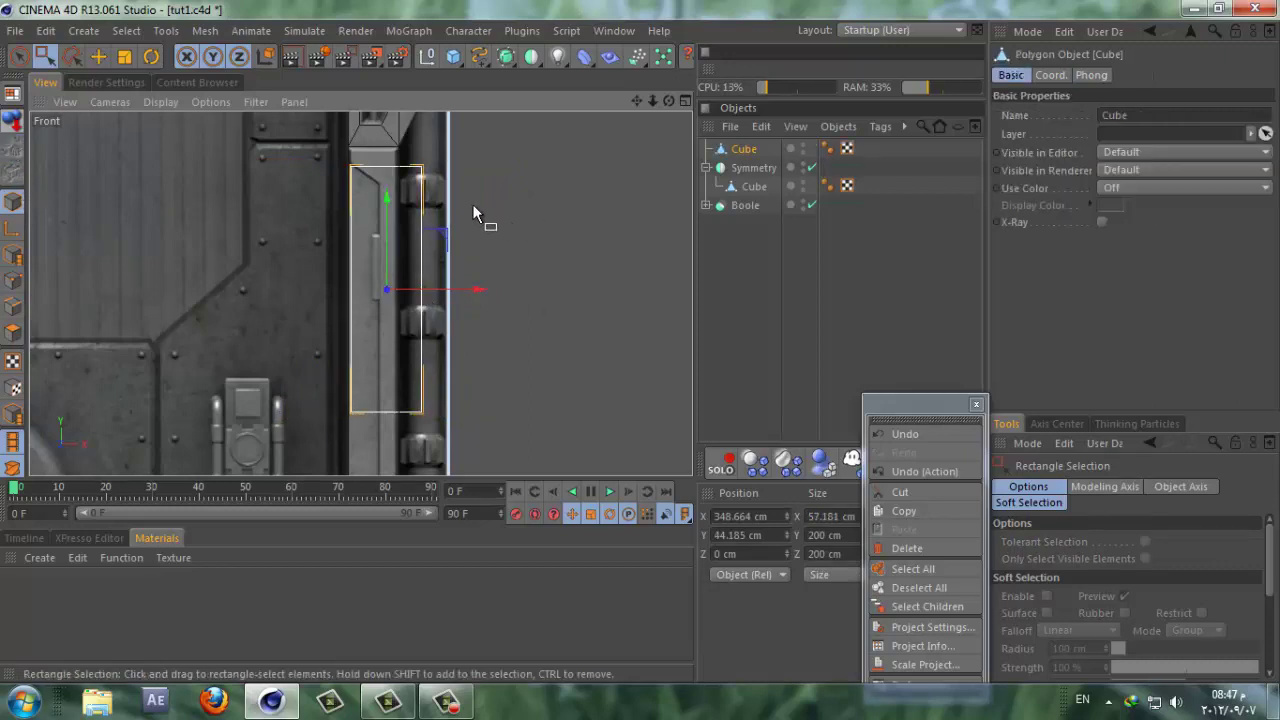
Step: Move the points on the cube's right side inward to about X 7.3 cm, matching the post's outer edge
click(18, 280)
drag(469, 141, 391, 447)
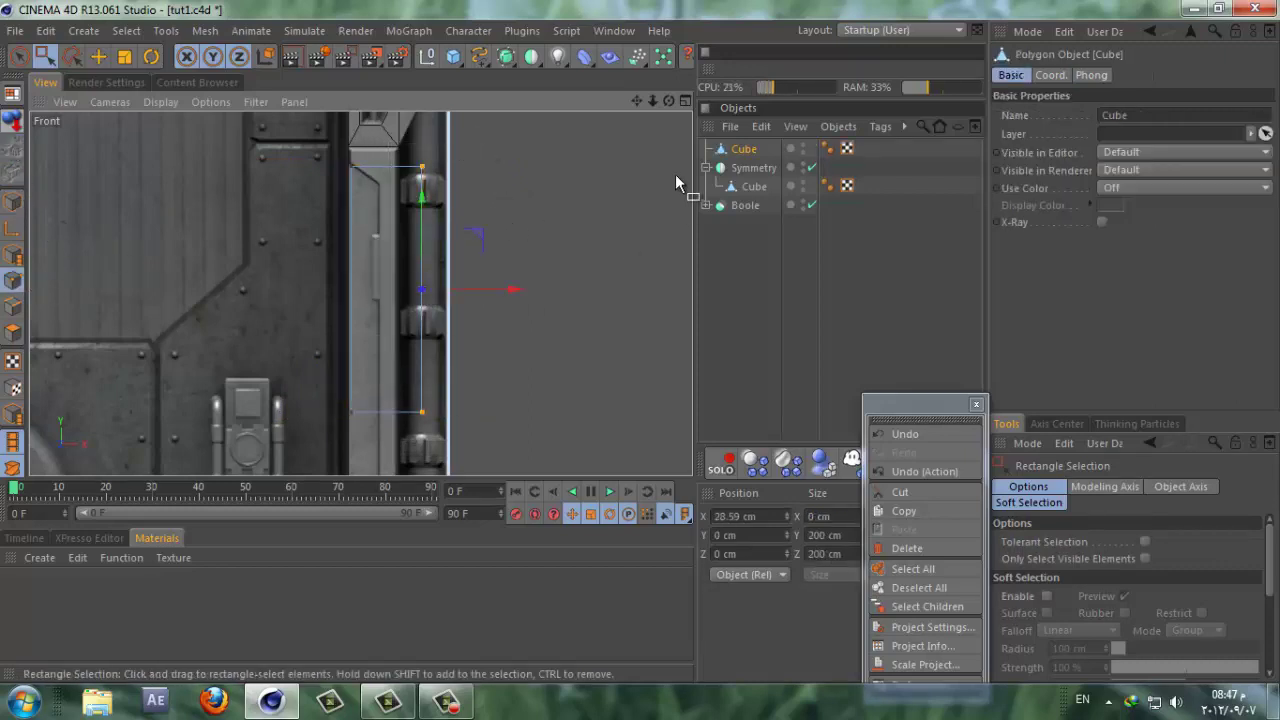
drag(514, 290, 479, 289)
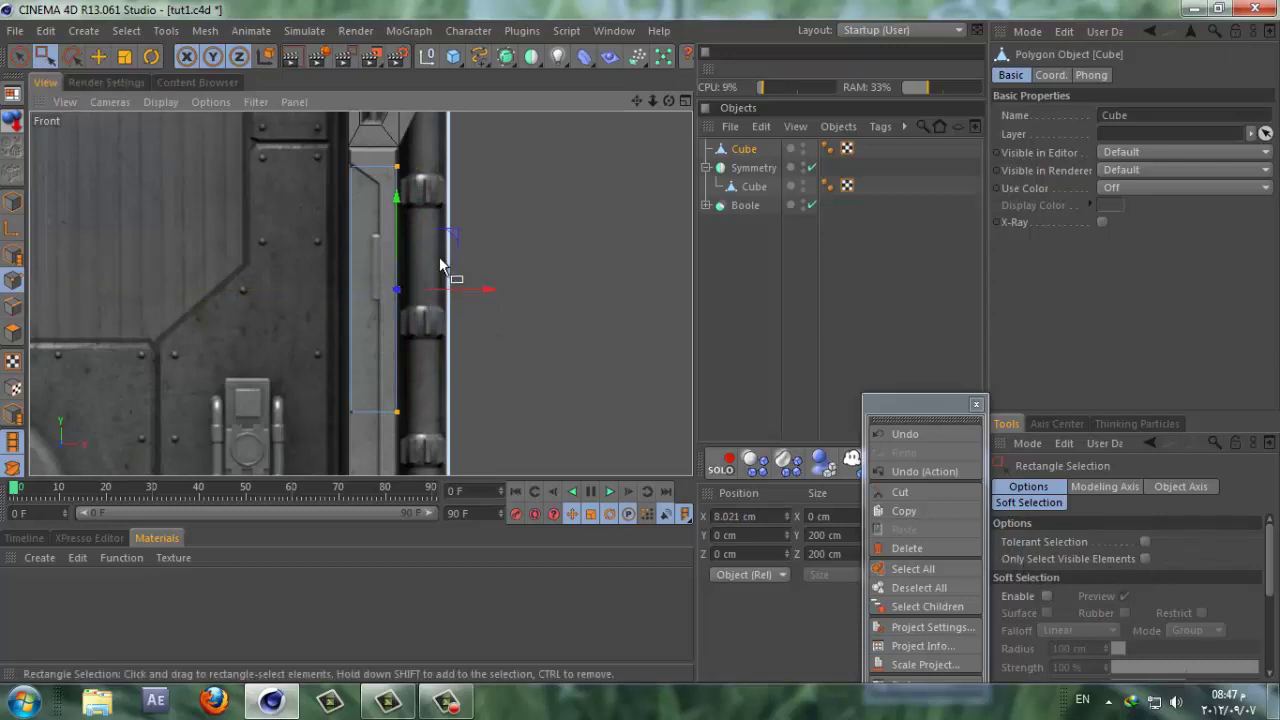
drag(458, 289, 451, 290)
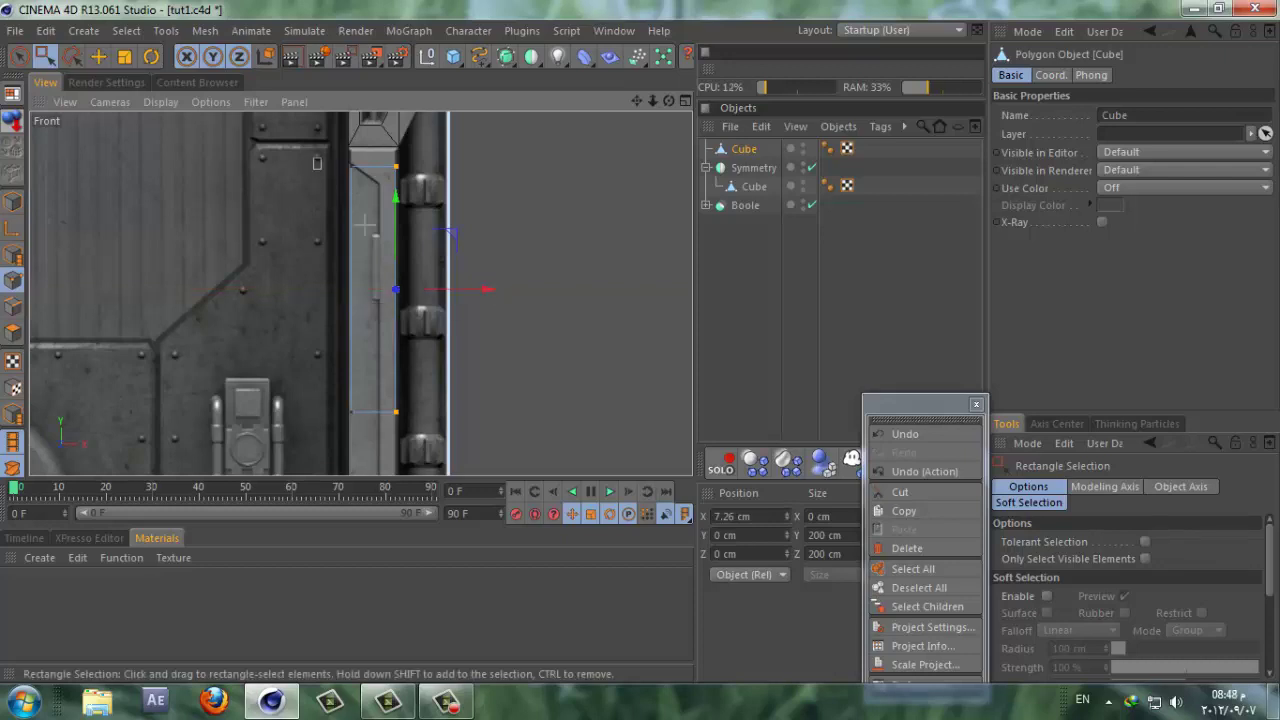
Step: Move the cube's left-side points to about X -30.1 cm and raise its top points to about Y 115.2 cm
drag(365, 225, 367, 440)
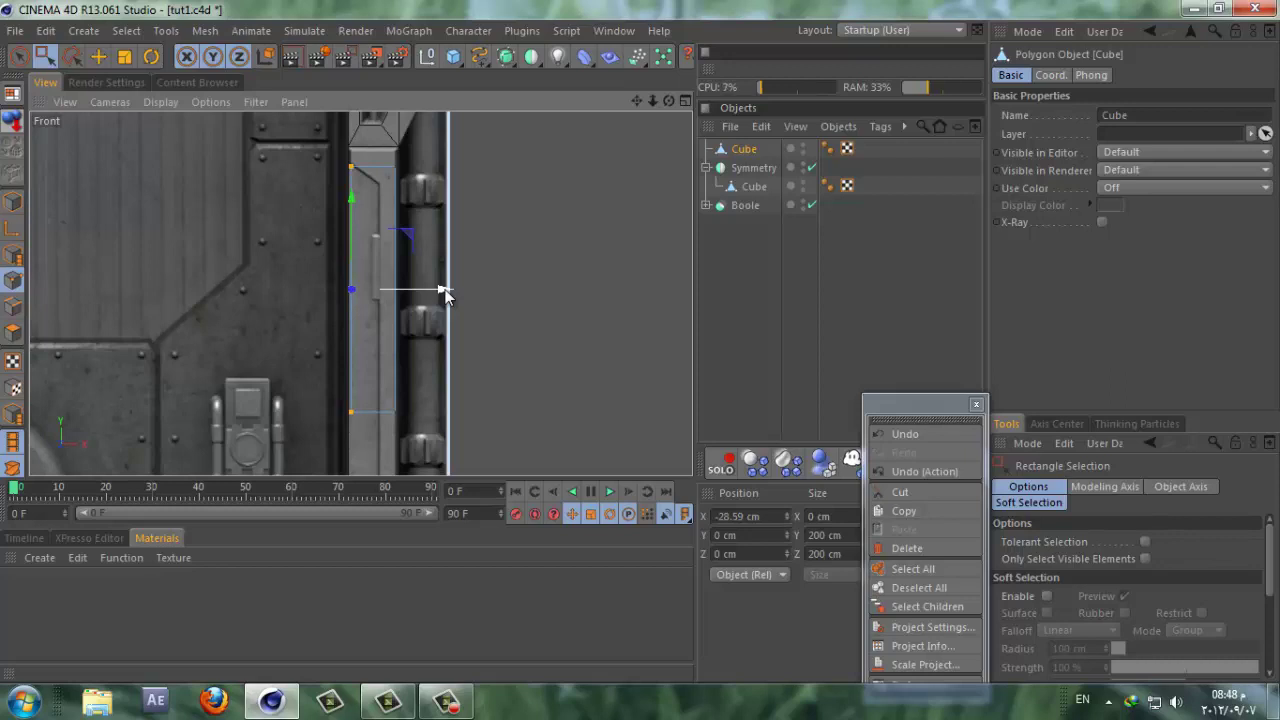
drag(445, 292, 443, 294)
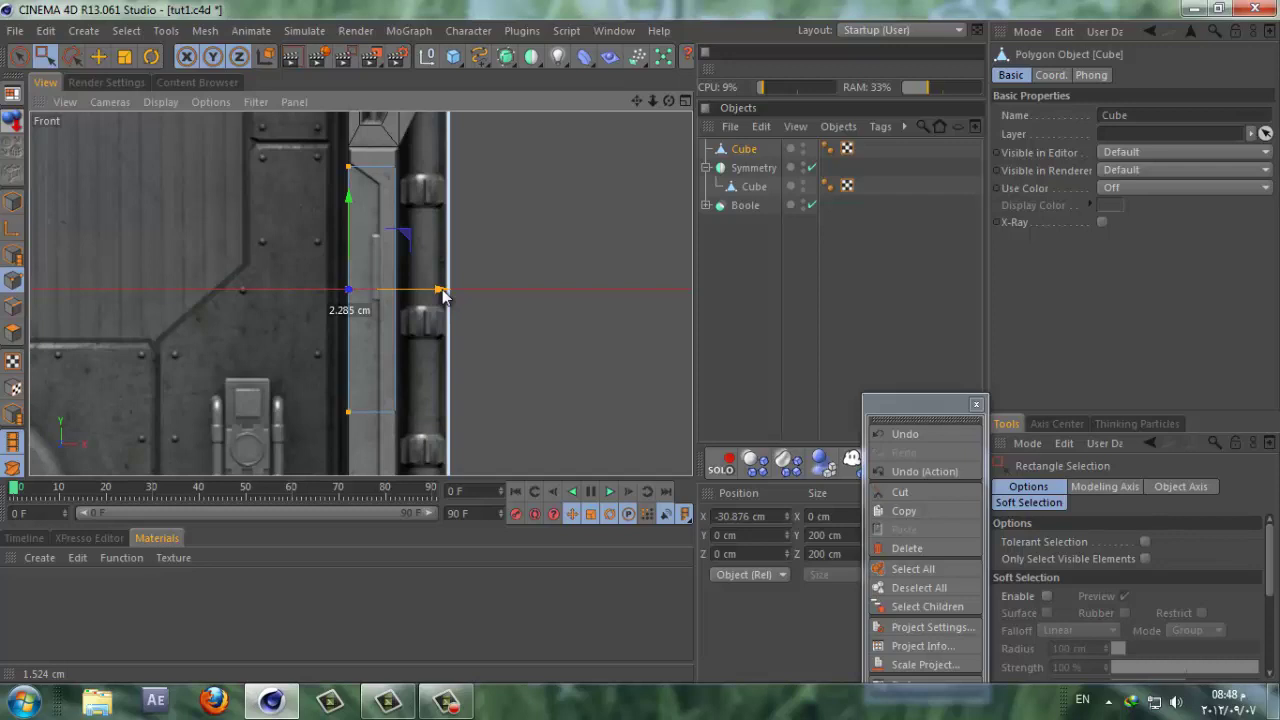
drag(443, 293, 444, 293)
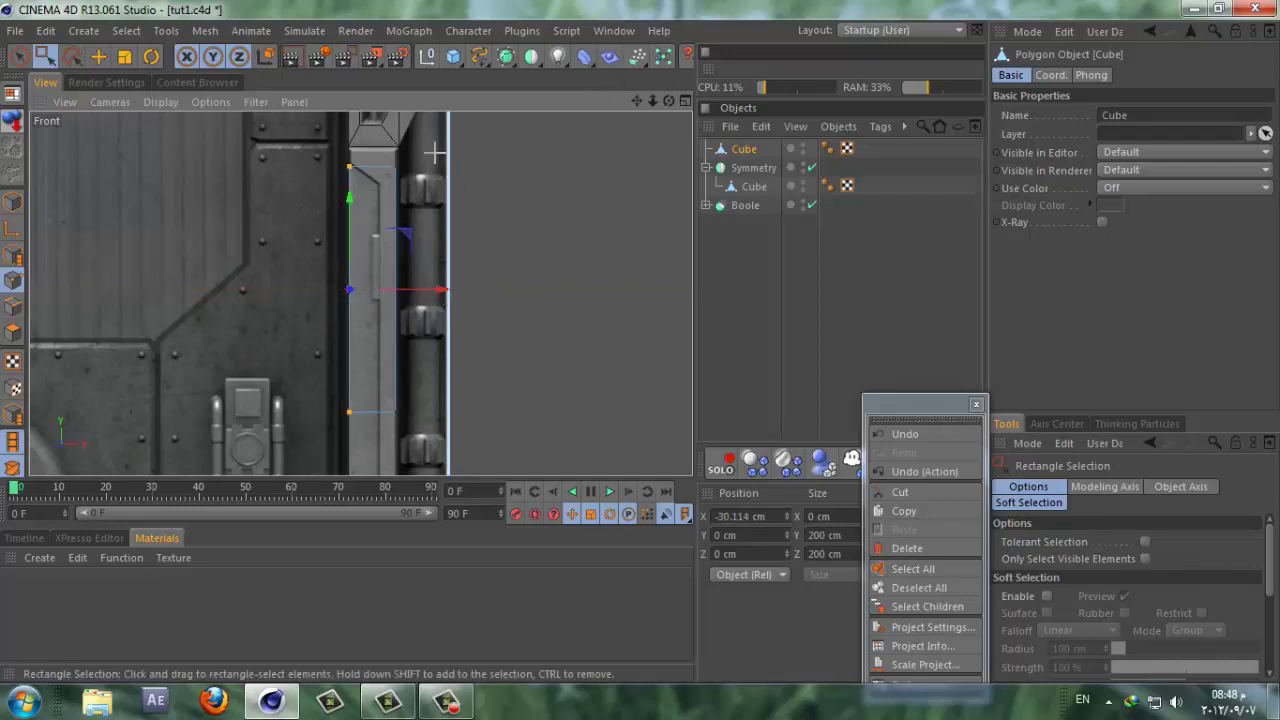
drag(435, 152, 340, 178)
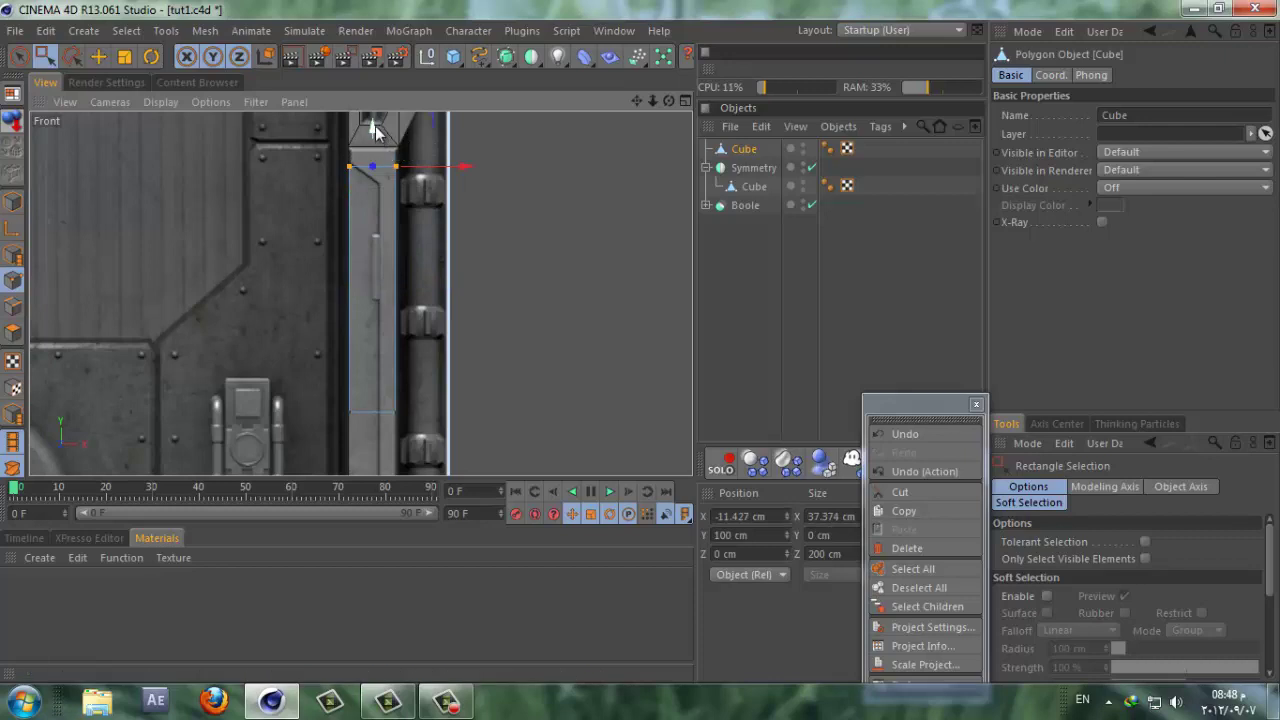
drag(375, 133, 640, 349)
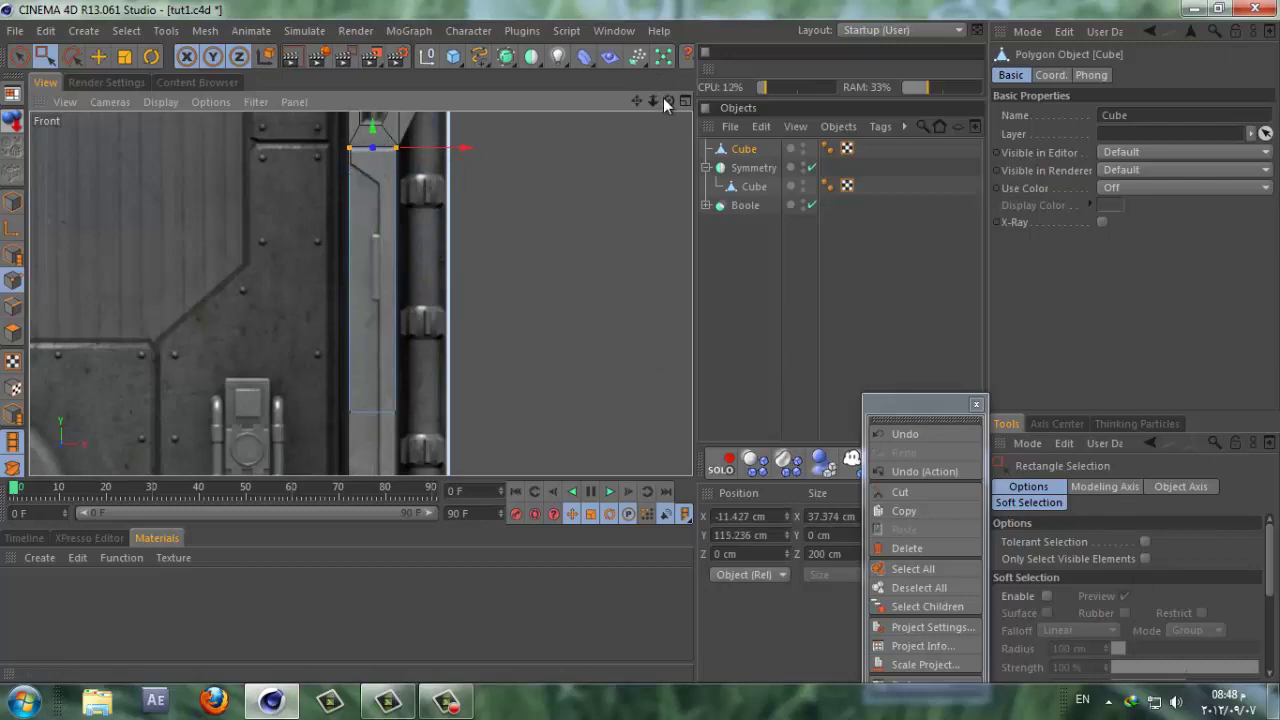
Step: Cut the cube twice with the Knife in Plane mode on the X-Z plane, at both ends of the reference's diagonal groove
drag(653, 101, 640, 340)
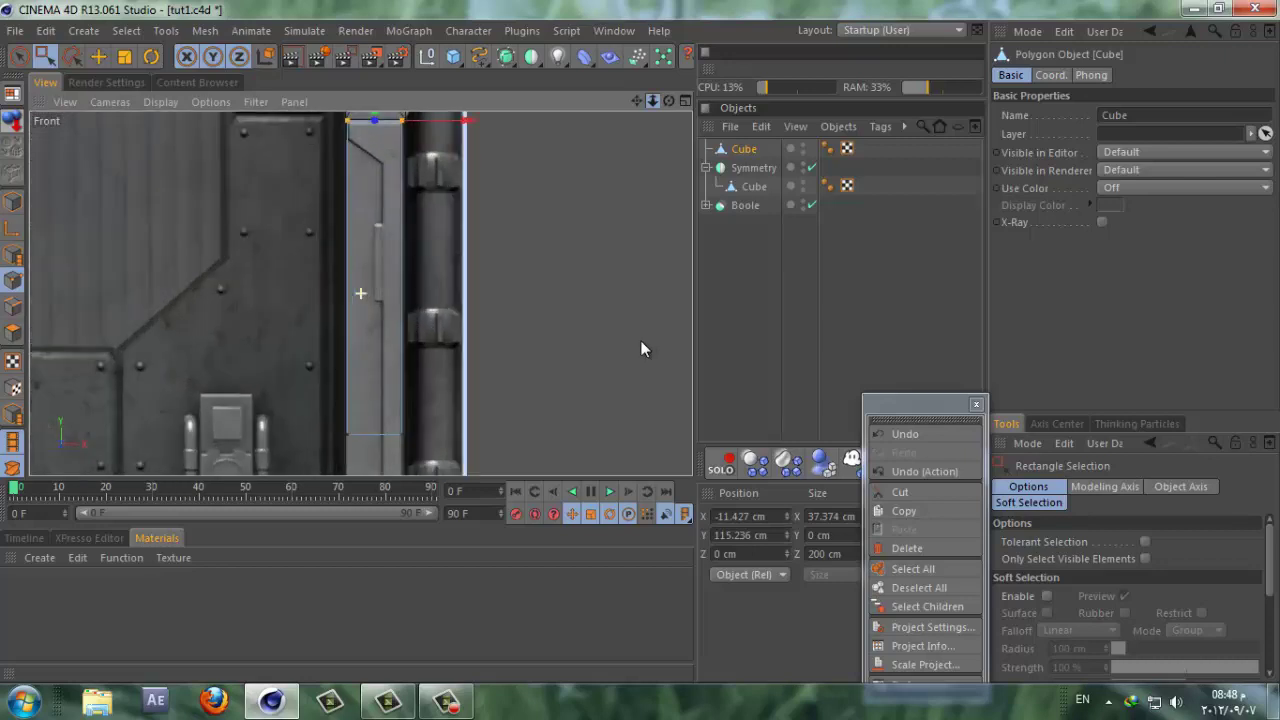
right_click(521, 182)
click(183, 206)
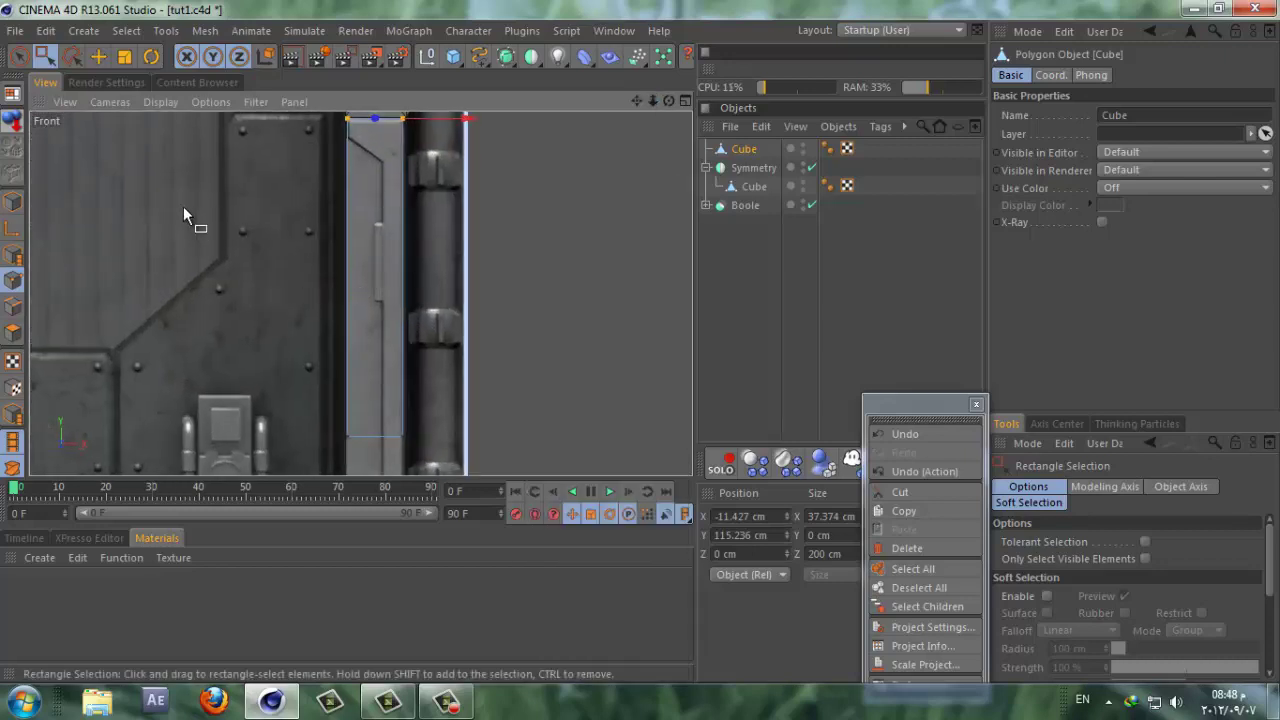
click(20, 56)
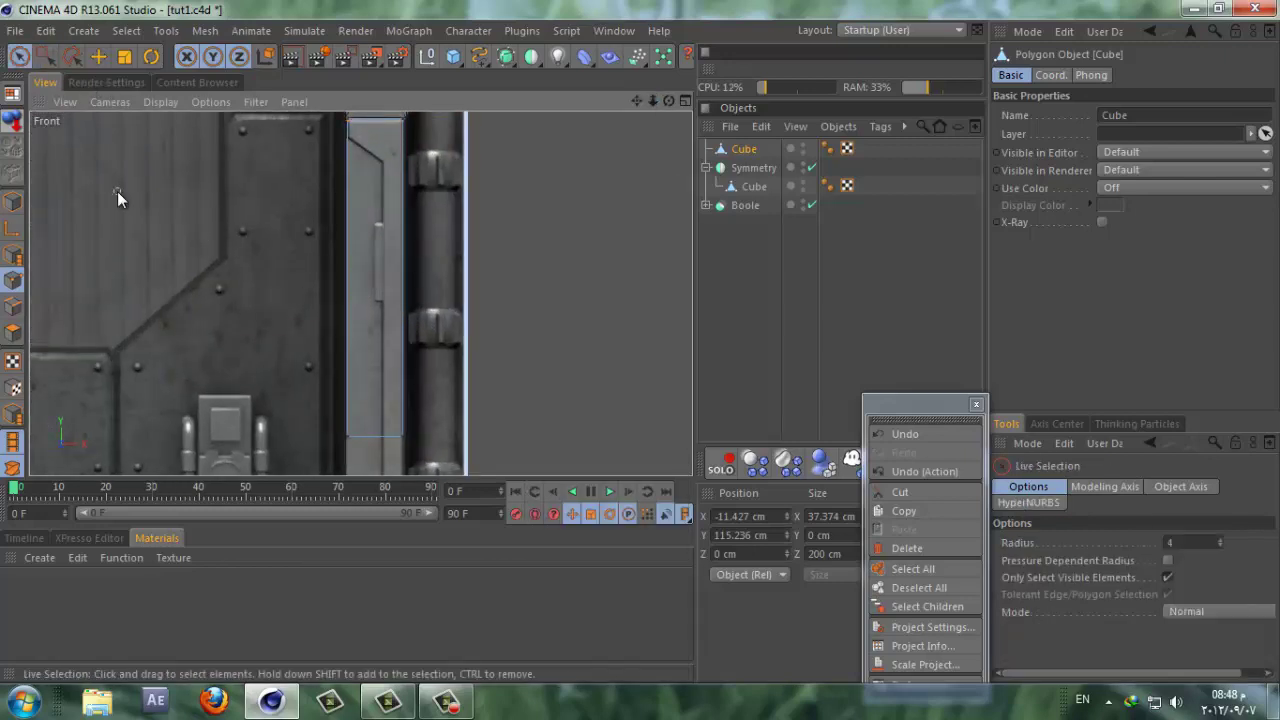
right_click(176, 178)
click(210, 389)
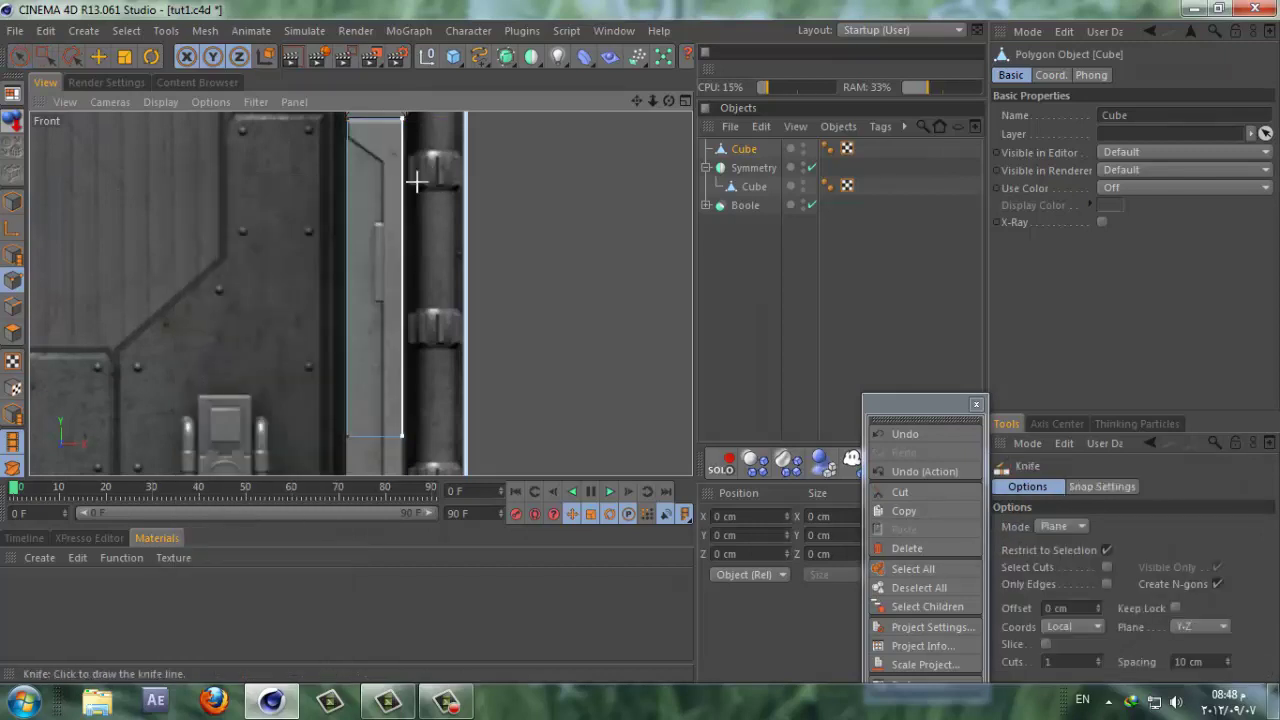
click(1201, 626)
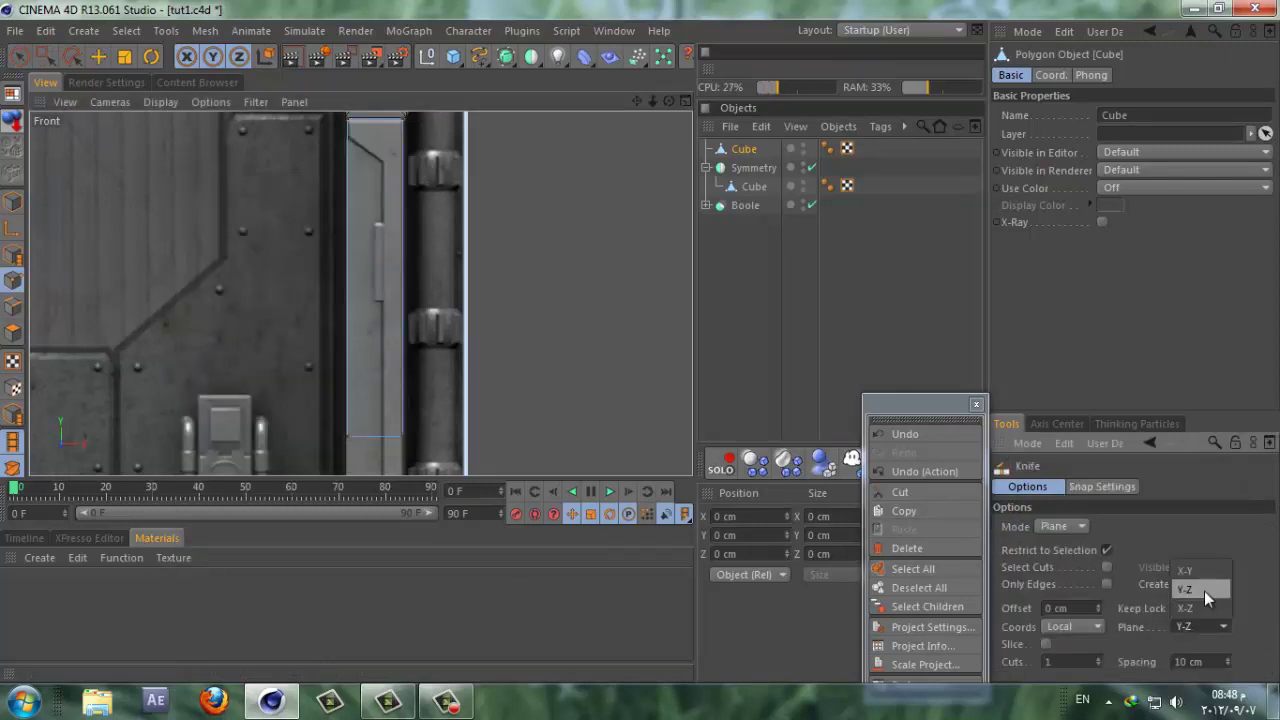
click(1204, 591)
click(1190, 609)
mouse_move(654, 100)
mouse_down()
mouse_move(641, 347)
mouse_move(639, 100)
mouse_up()
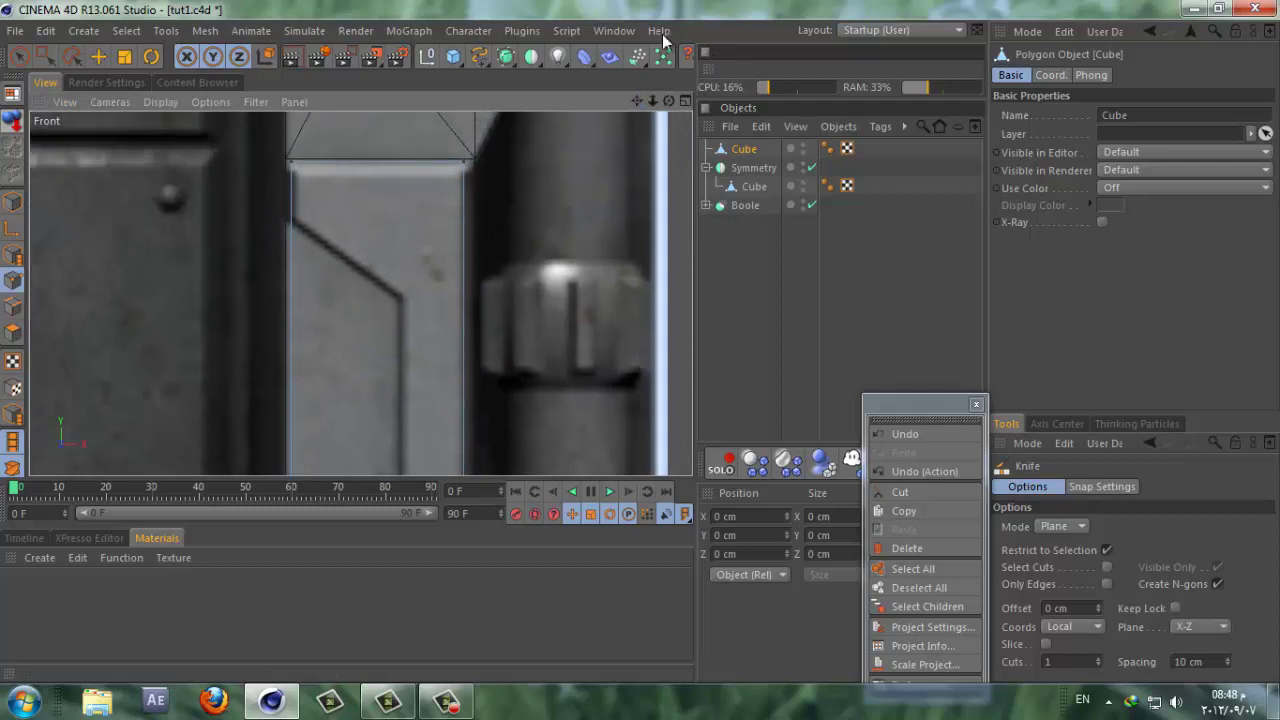
click(446, 218)
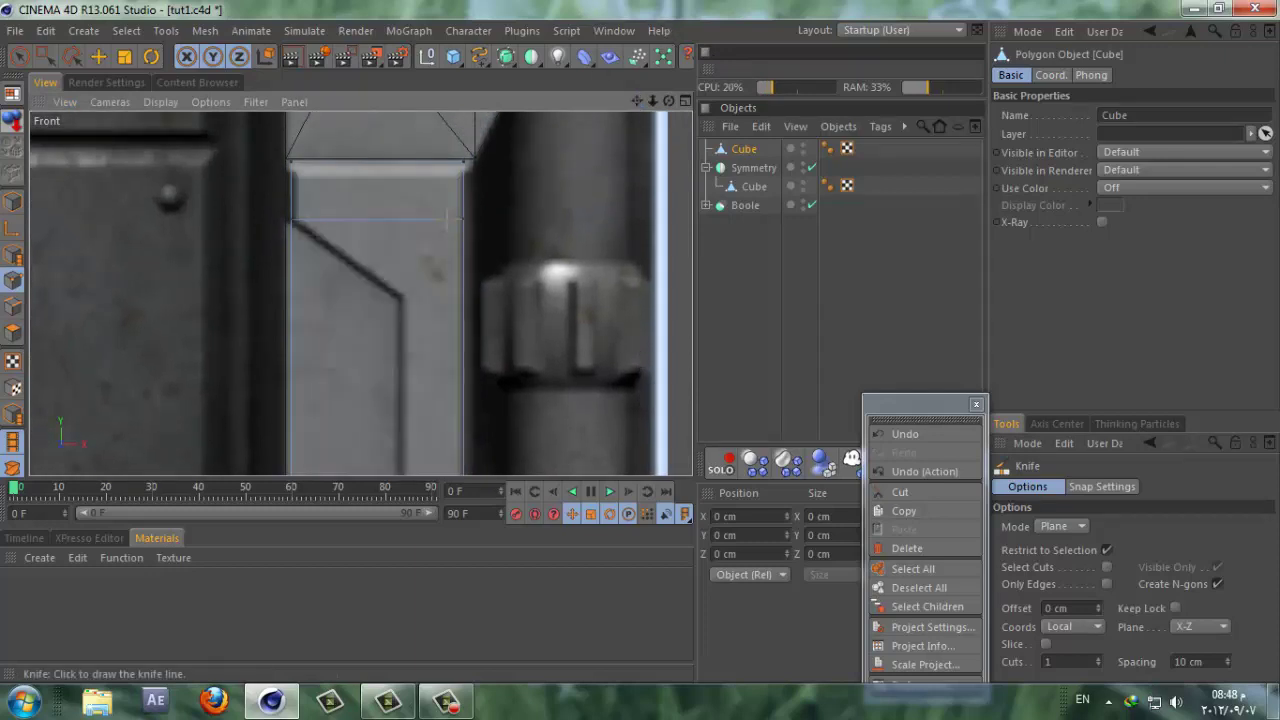
click(466, 298)
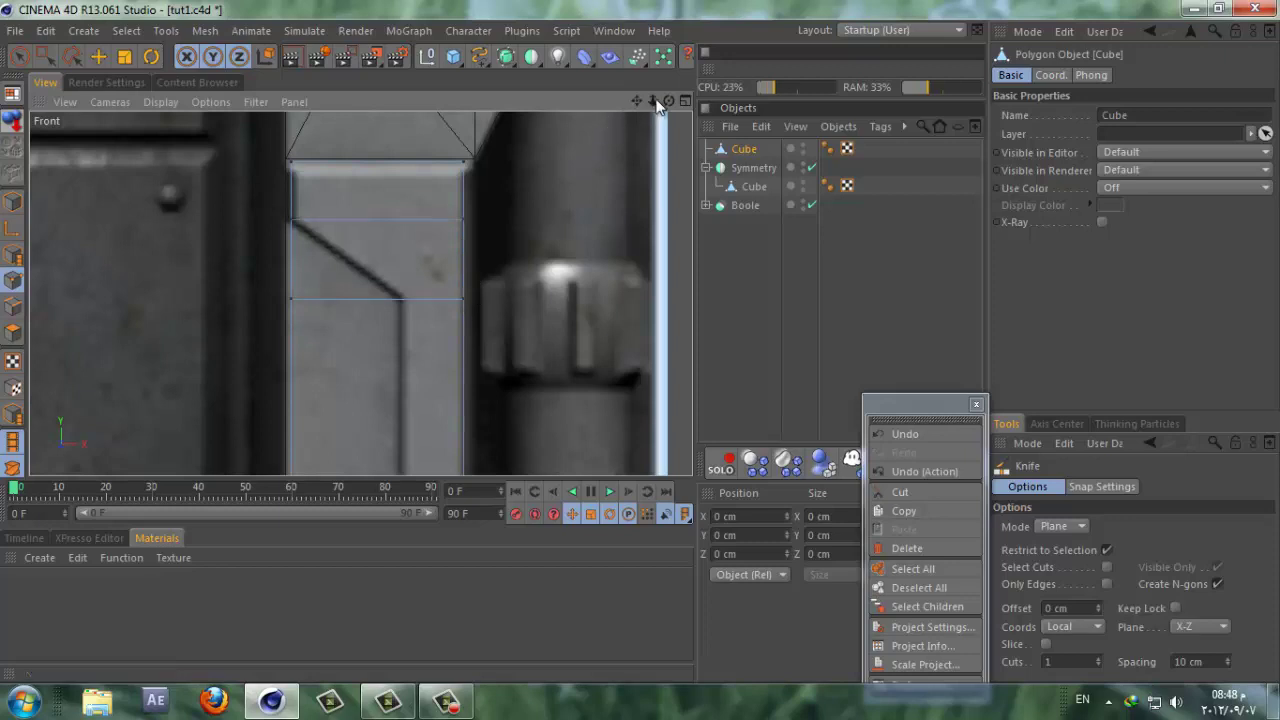
Step: Move the cube's left-side points below the diagonal inward to about X -5.6 cm, following the reference's vertical groove
drag(653, 101, 640, 343)
drag(638, 100, 640, 342)
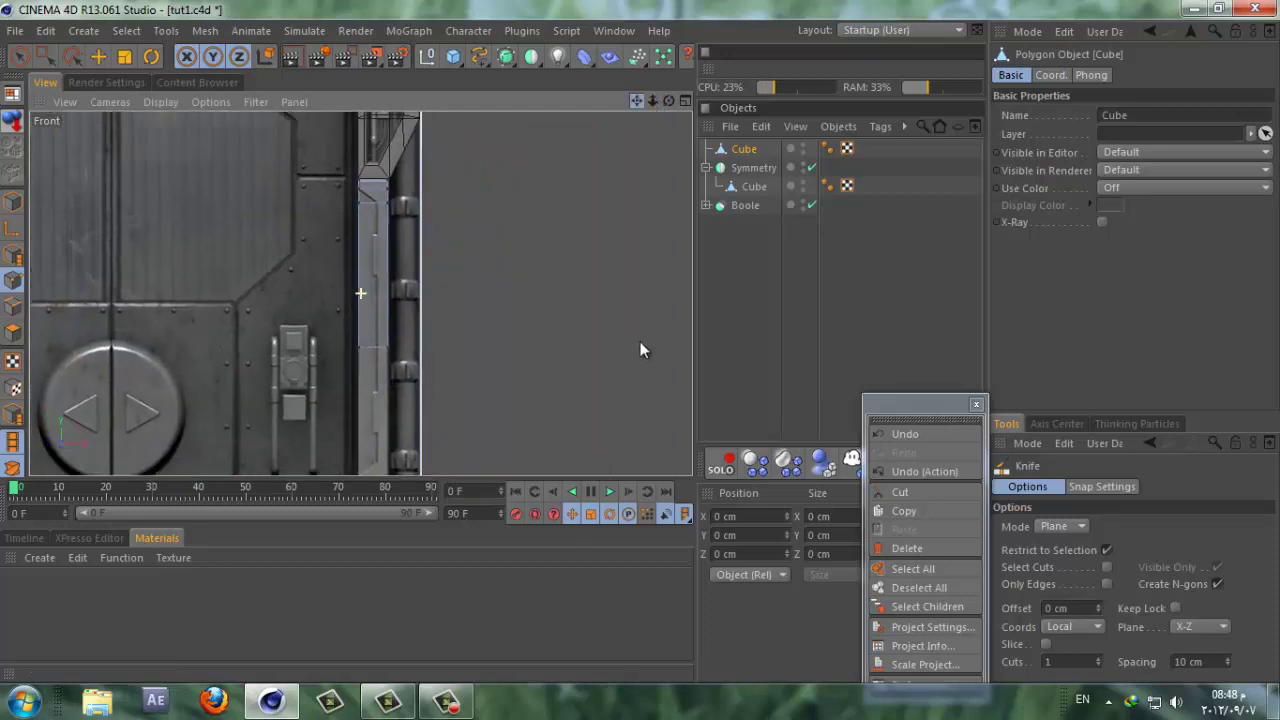
click(45, 56)
drag(362, 371, 309, 195)
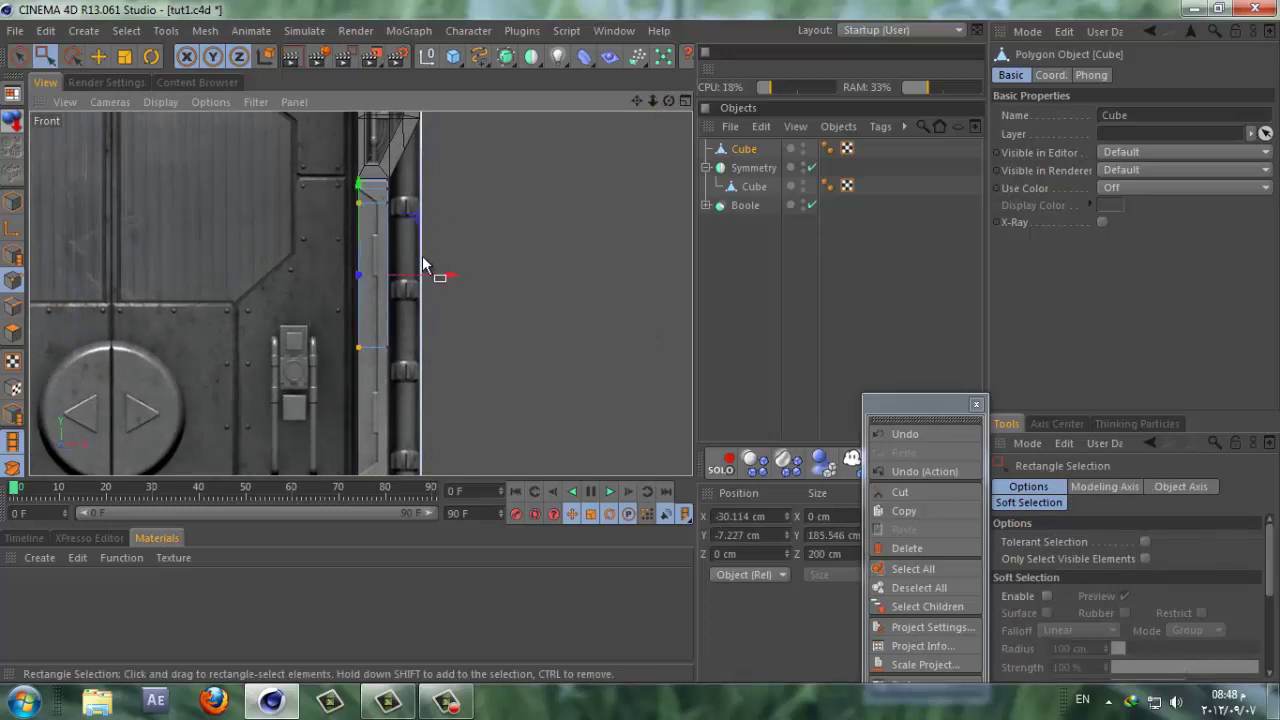
drag(430, 275, 449, 279)
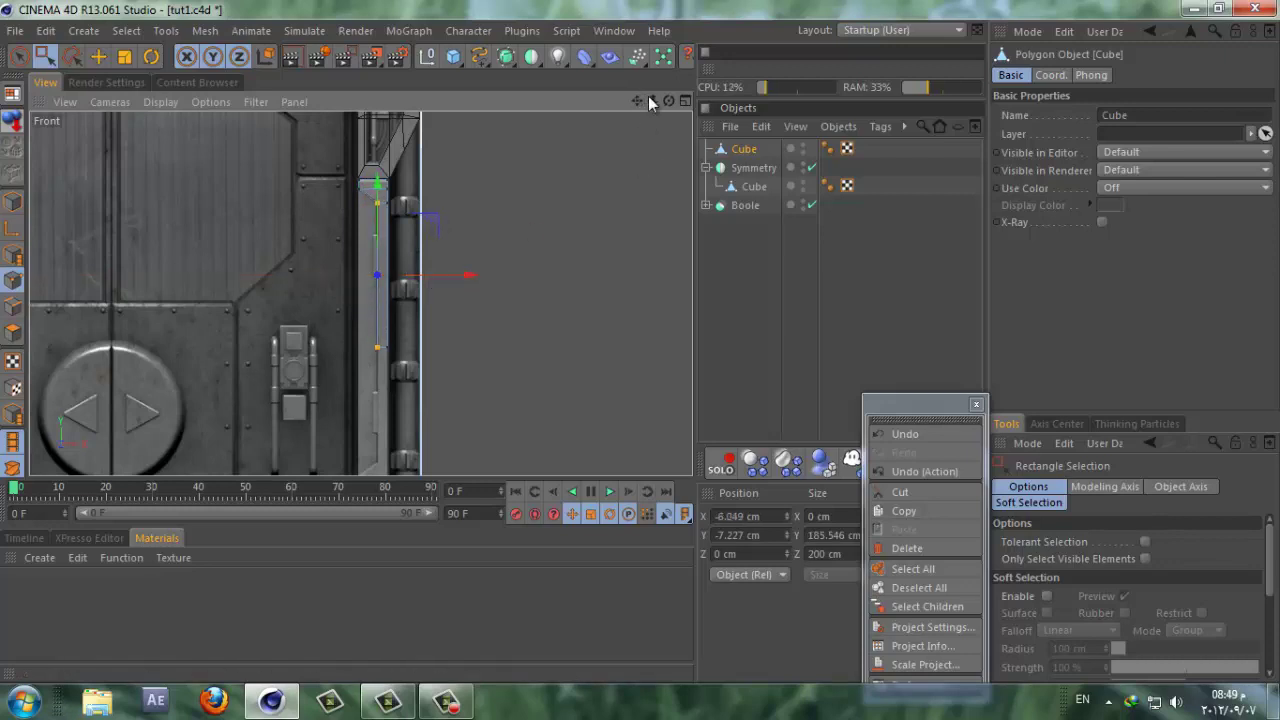
drag(651, 100, 562, 152)
drag(644, 100, 560, 208)
drag(447, 371, 452, 368)
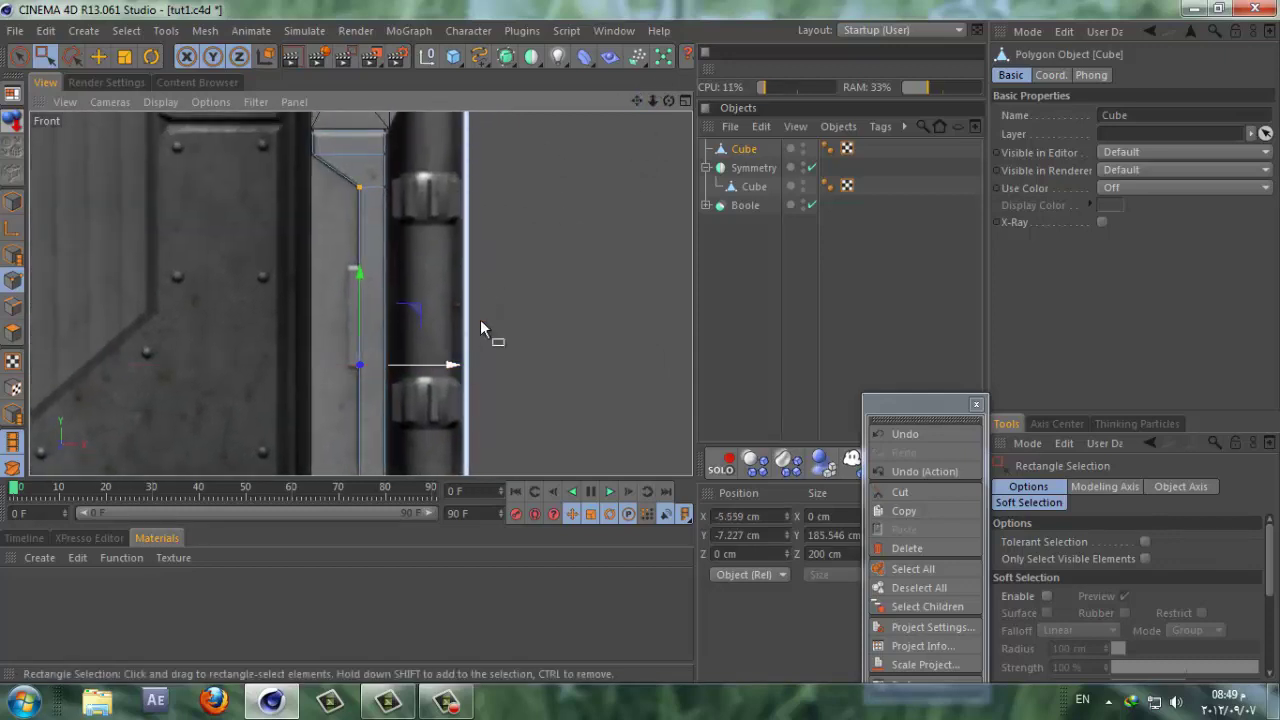
Step: Cut the cube twice with the Knife in Plane mode on the X-Z plane, at both ends of the reference's small side notch
drag(642, 100, 541, 201)
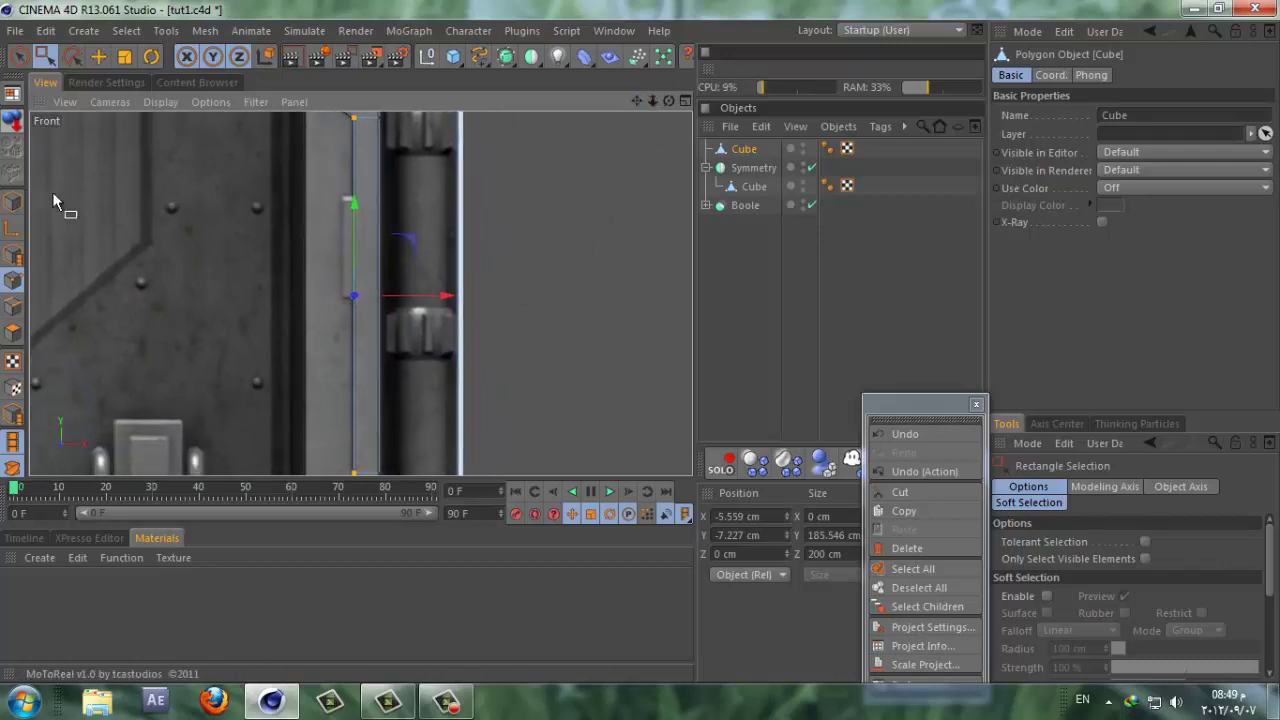
click(19, 56)
click(108, 162)
right_click(108, 162)
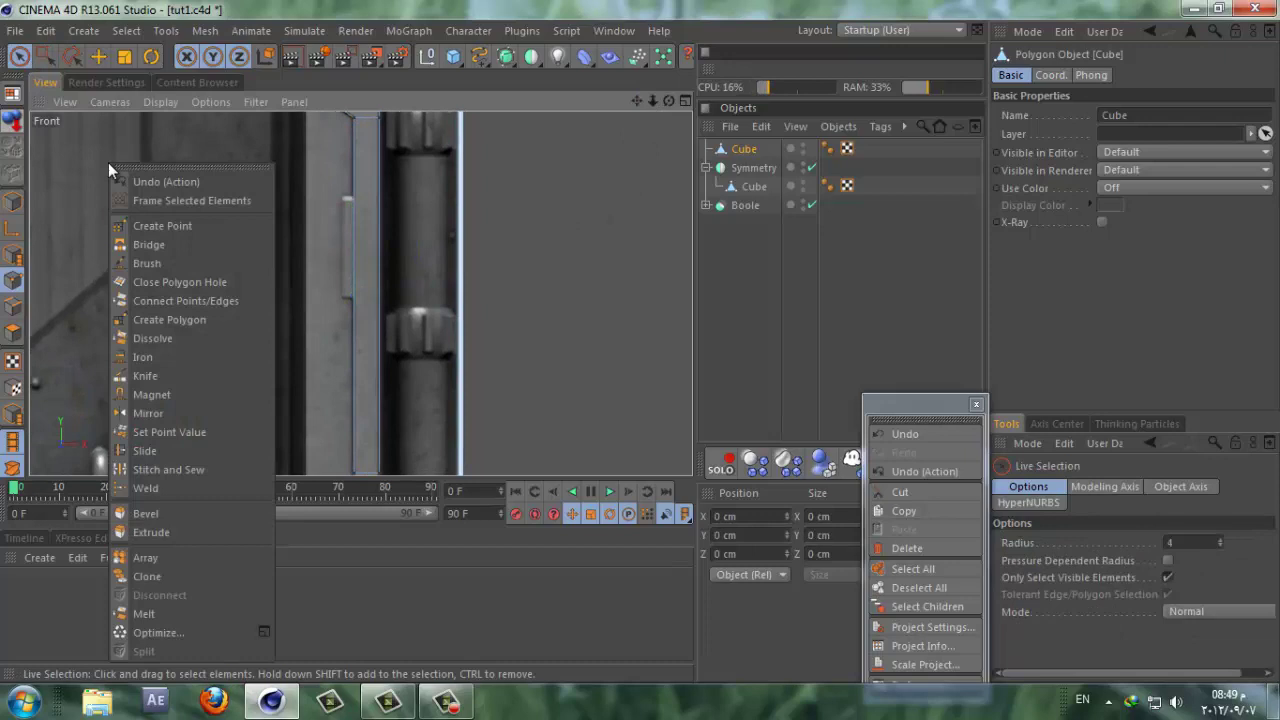
click(145, 376)
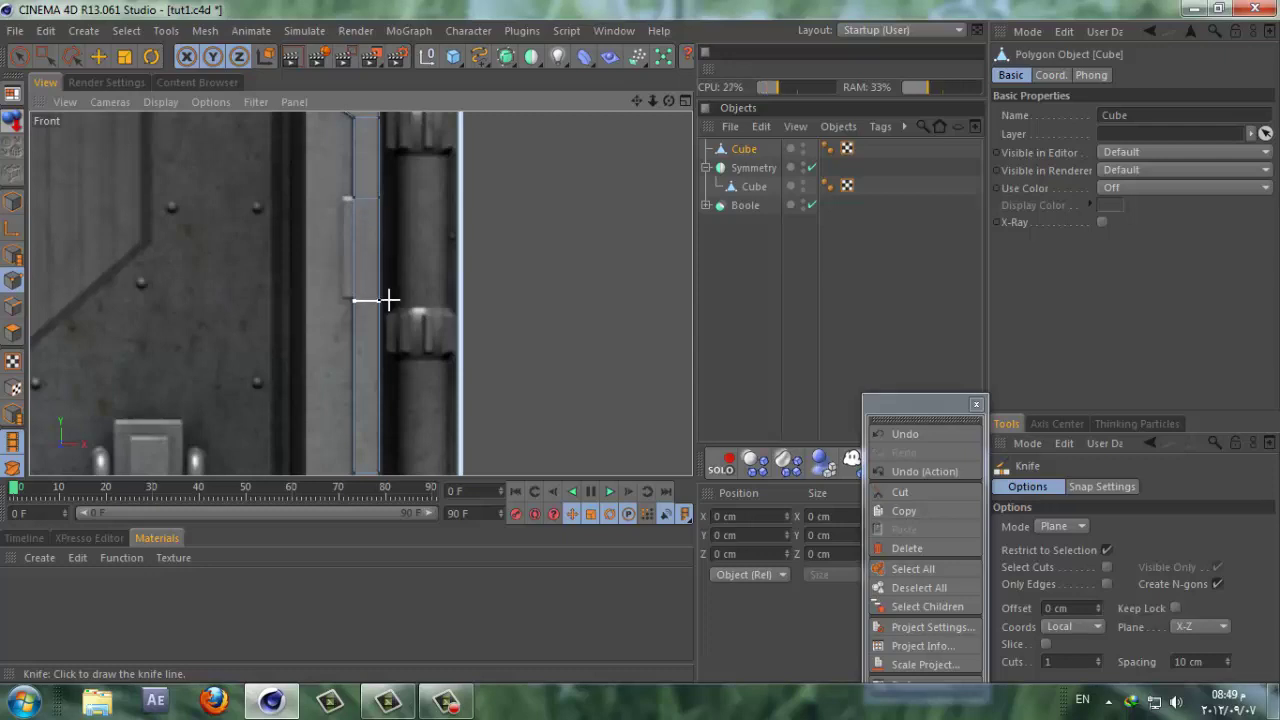
Step: Extrude the cube's inner side polygon between the two new cuts by 6.7 cm to form the reference's notch
click(43, 56)
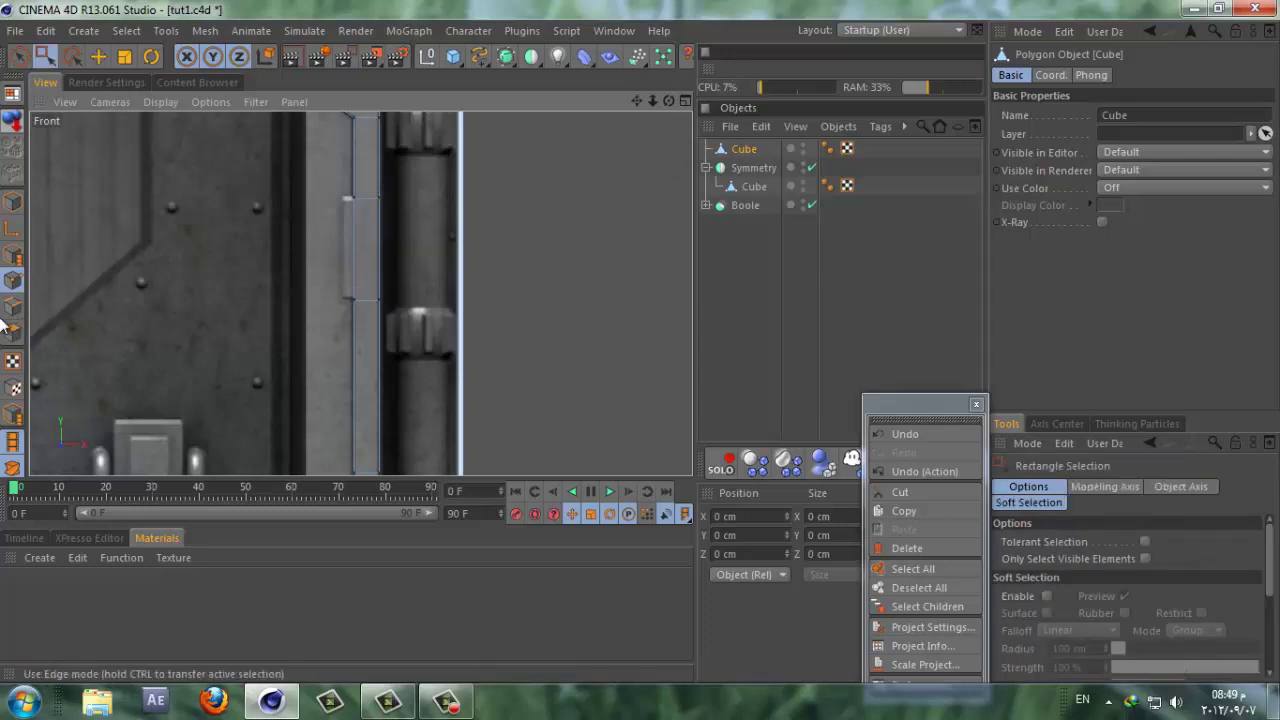
click(20, 56)
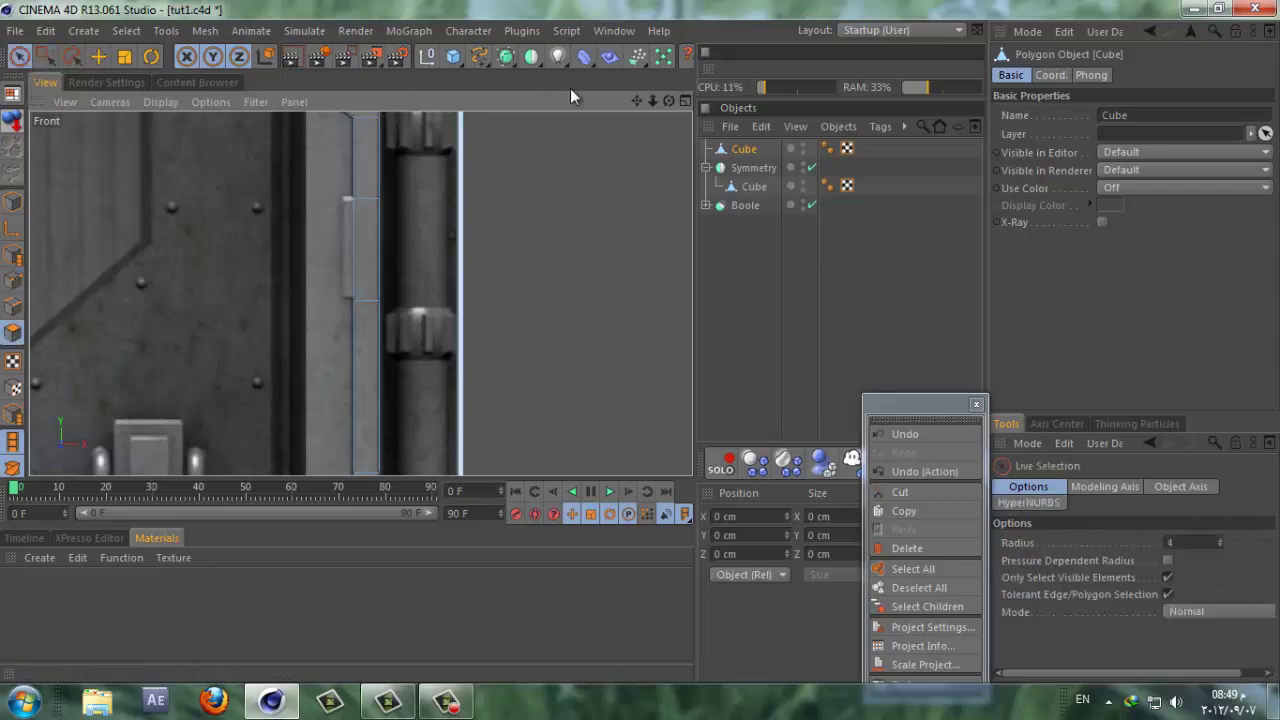
click(681, 101)
click(349, 101)
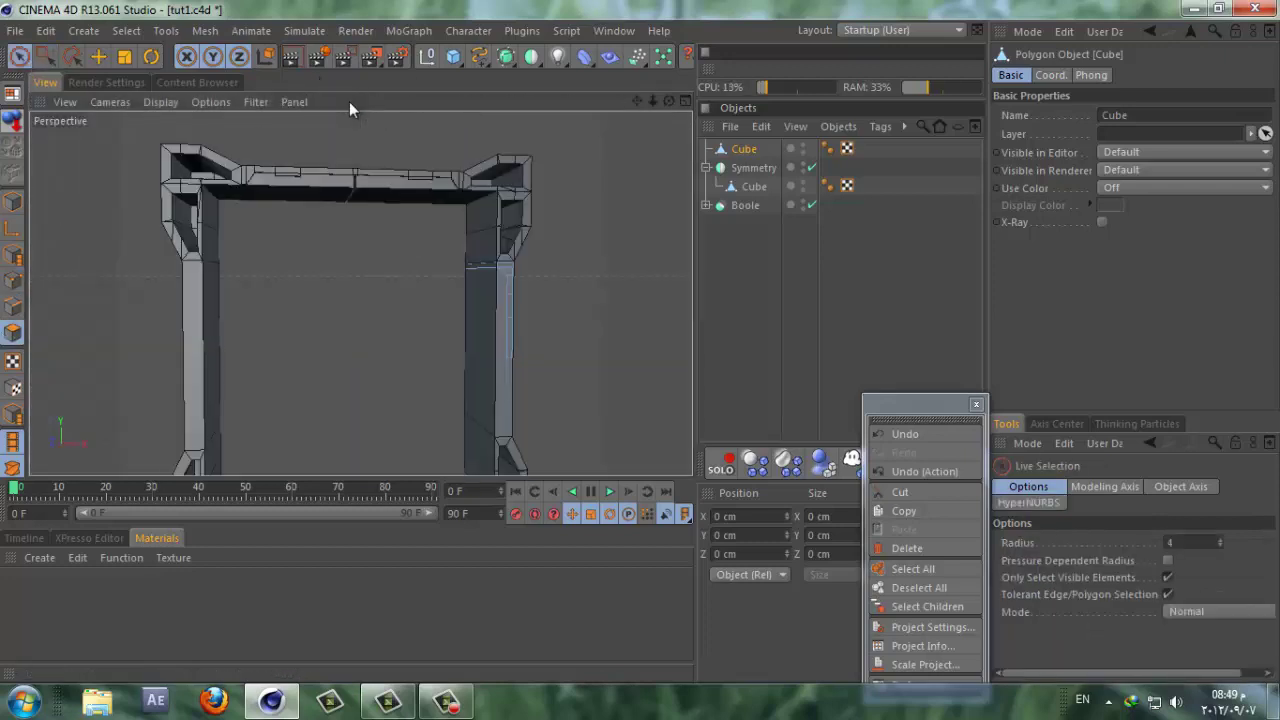
click(721, 463)
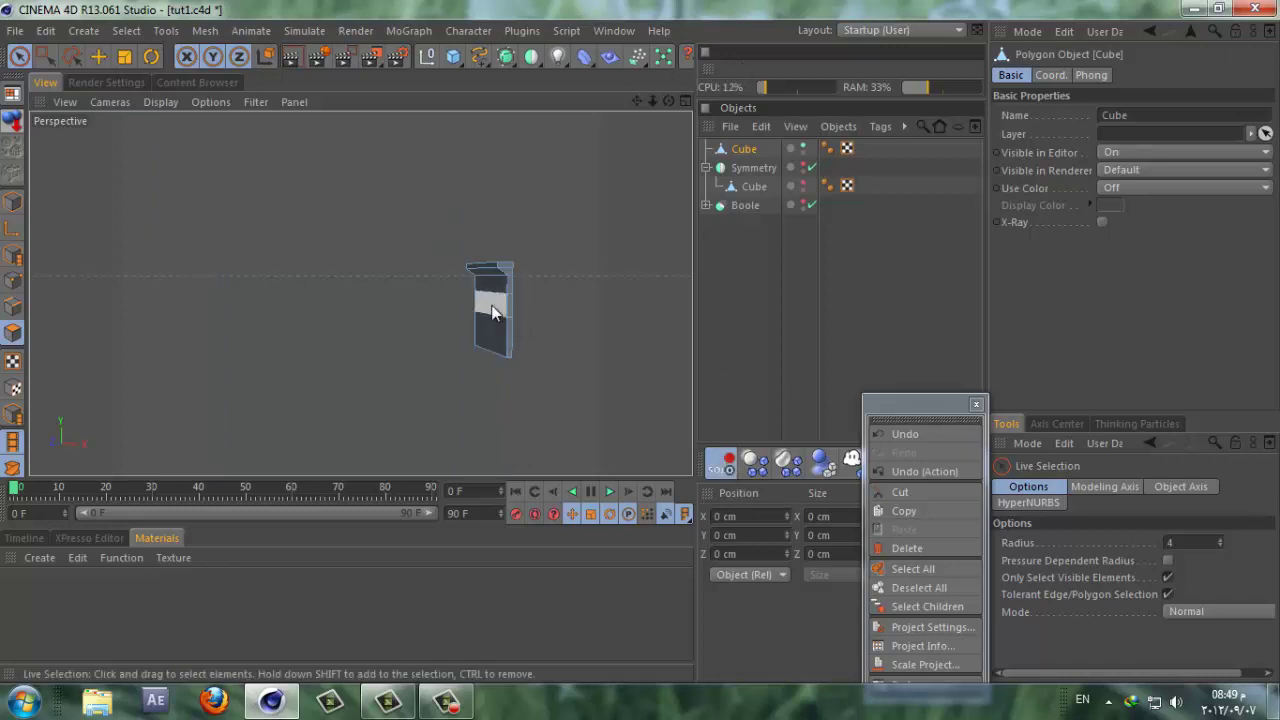
click(491, 311)
click(681, 101)
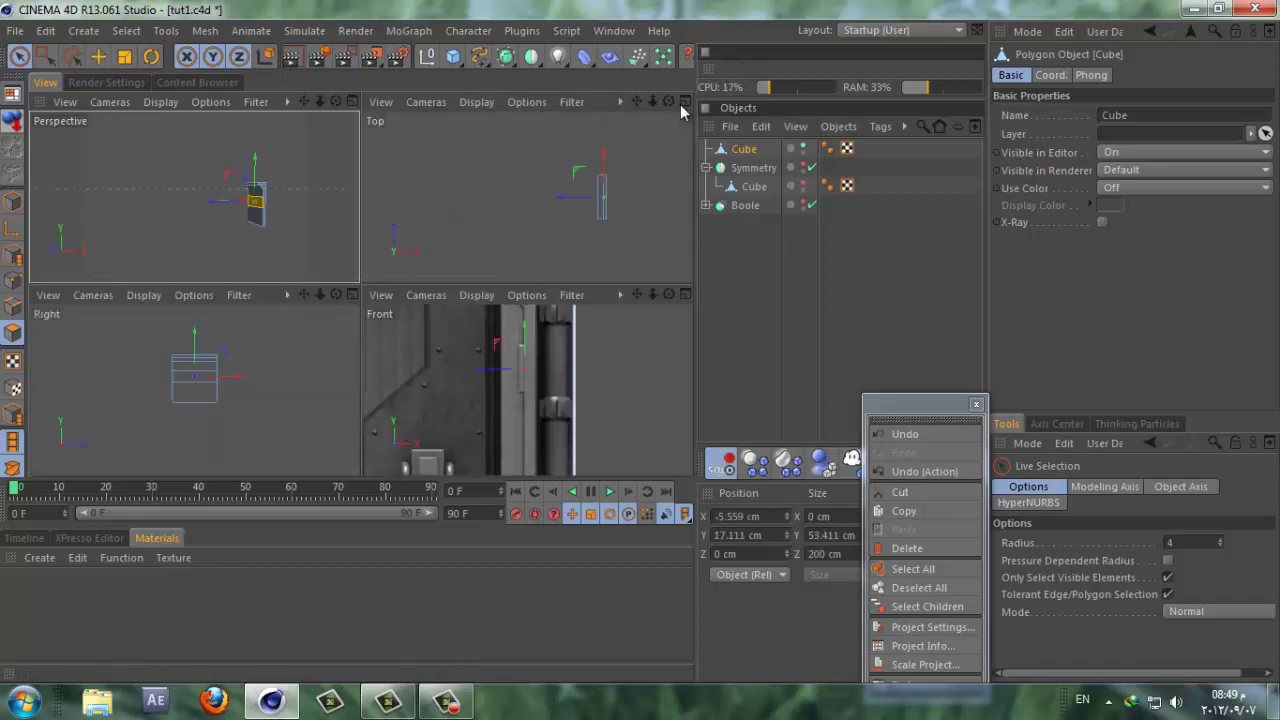
click(685, 294)
right_click(592, 317)
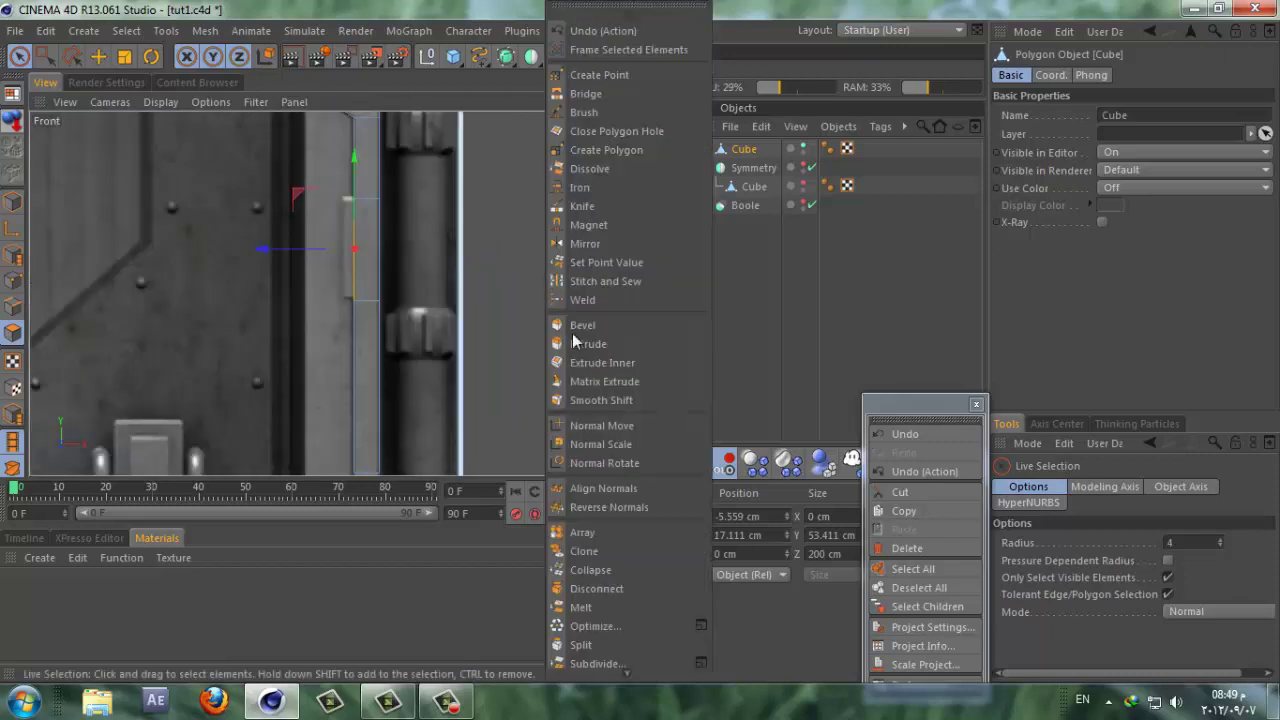
click(599, 344)
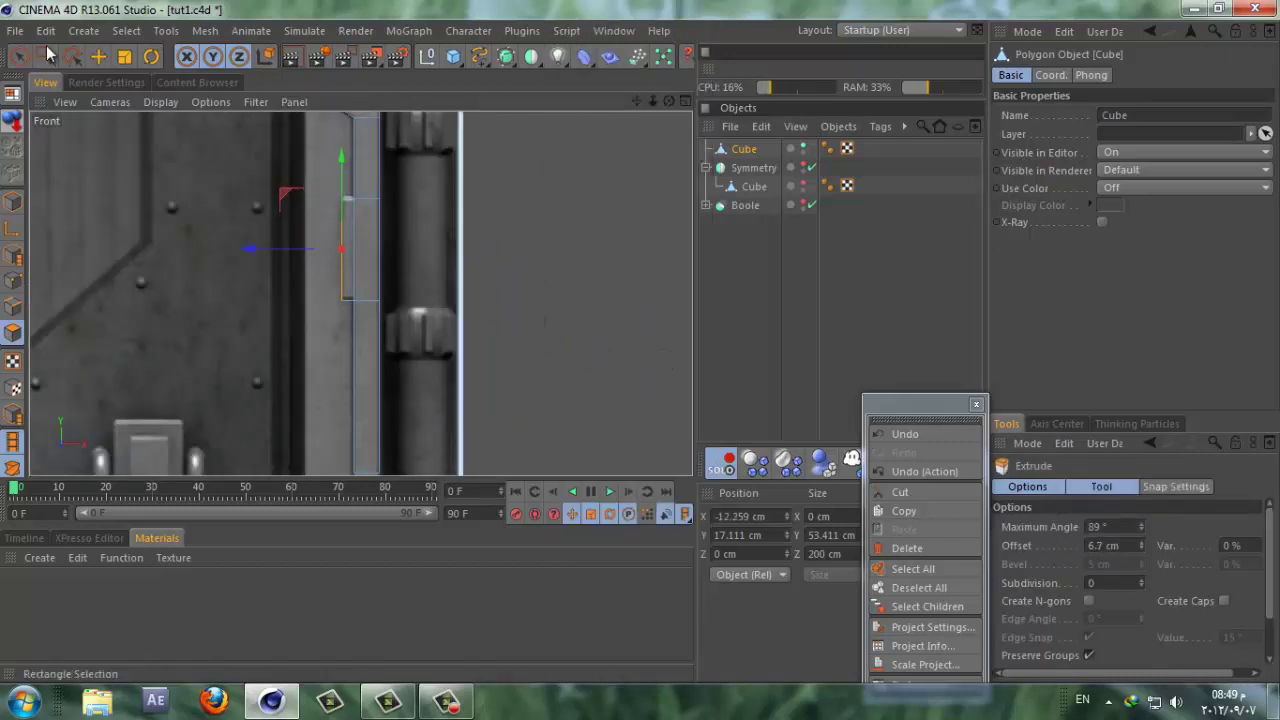
Step: Raise all points of the extruded notch section to about Y 18.6 cm to match the reference, and deselect the cube
click(8, 279)
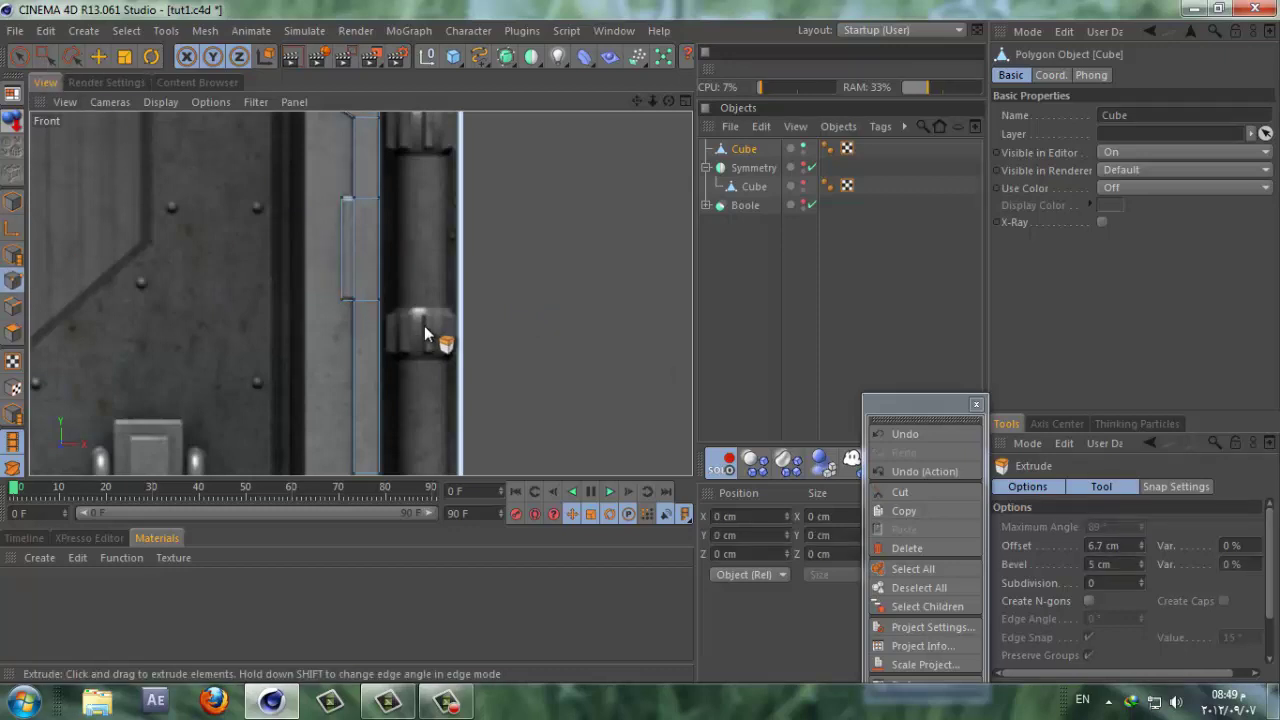
click(45, 57)
drag(428, 330, 368, 156)
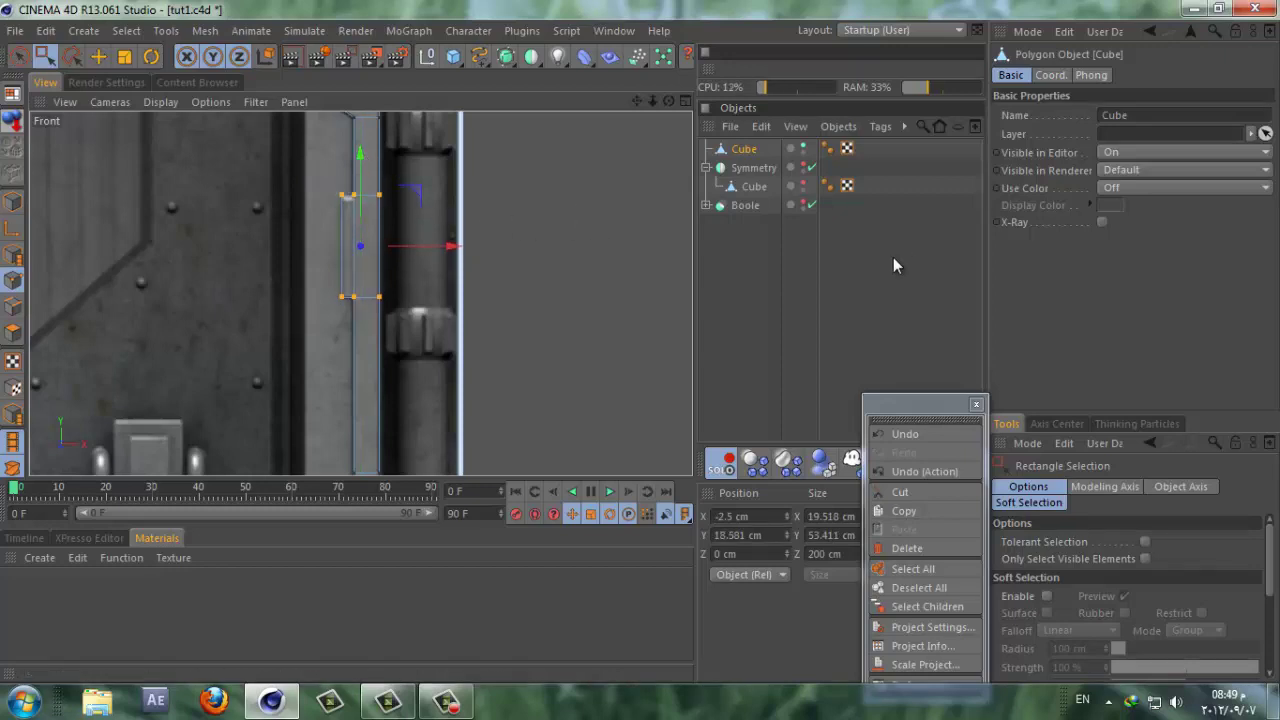
click(865, 270)
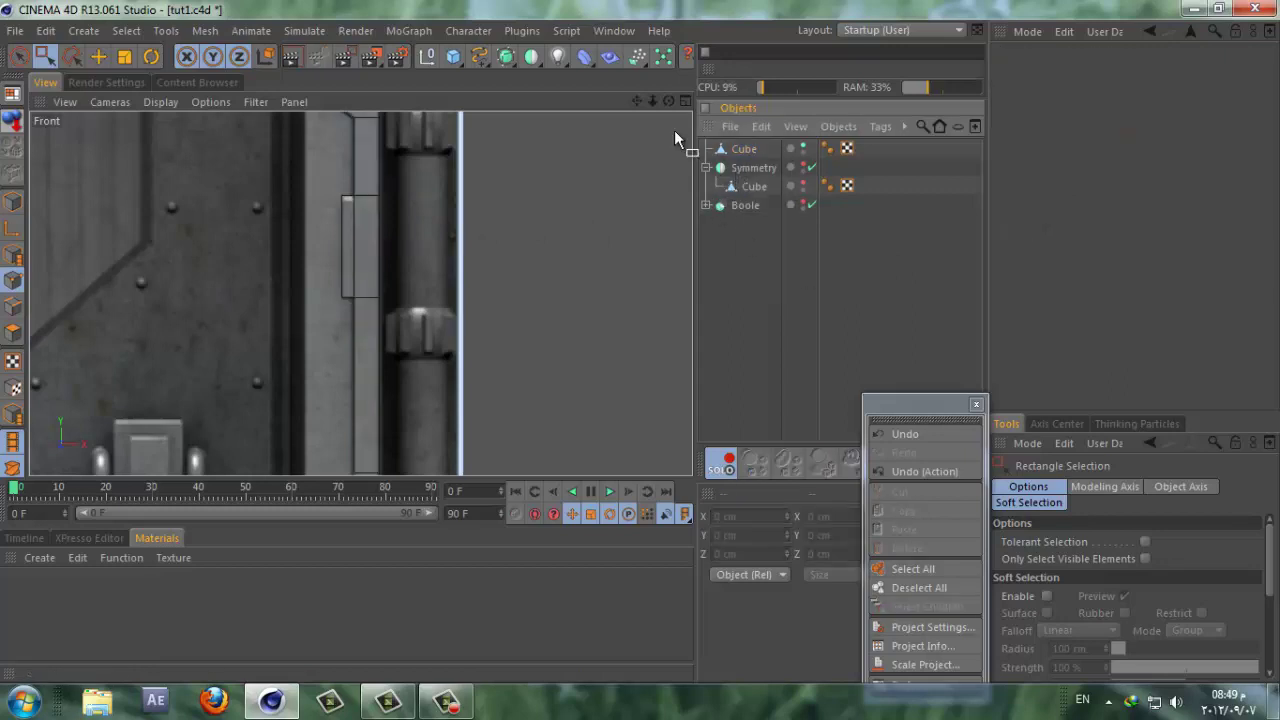
Step: Create a Symmetry object, make the cube its child, and turn off the solo display so the whole frame shows
drag(652, 101, 627, 346)
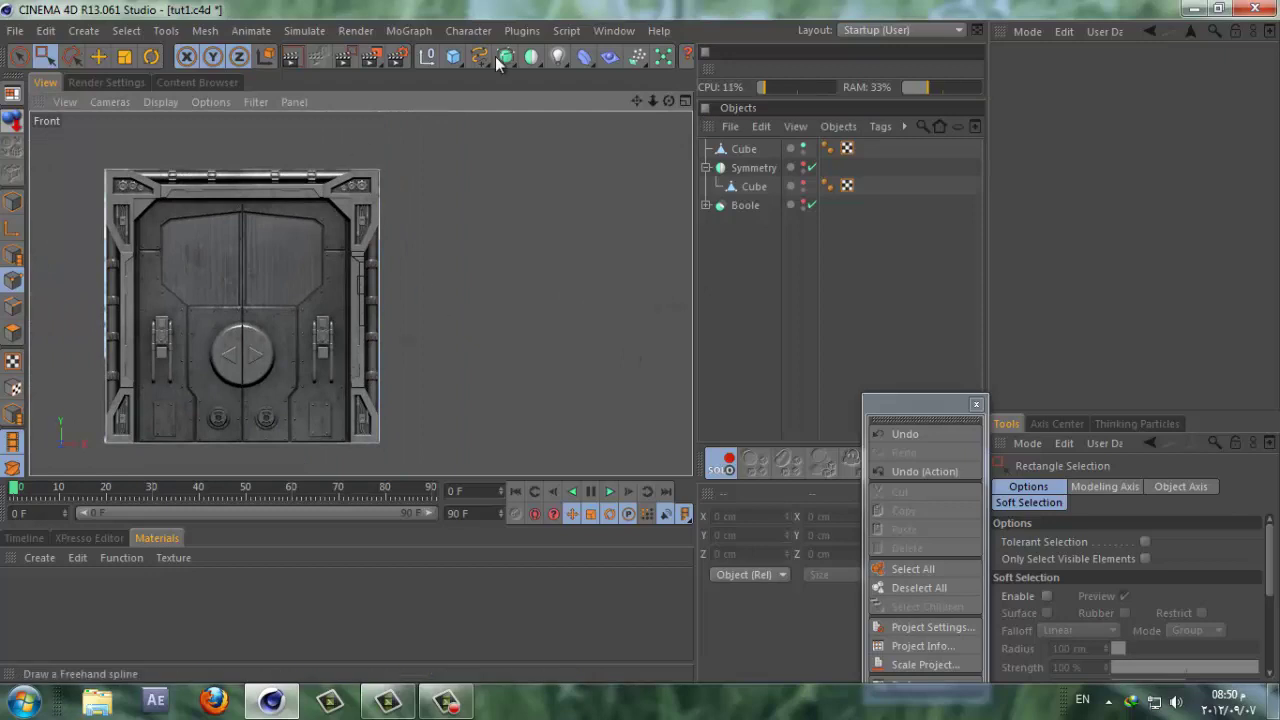
click(533, 58)
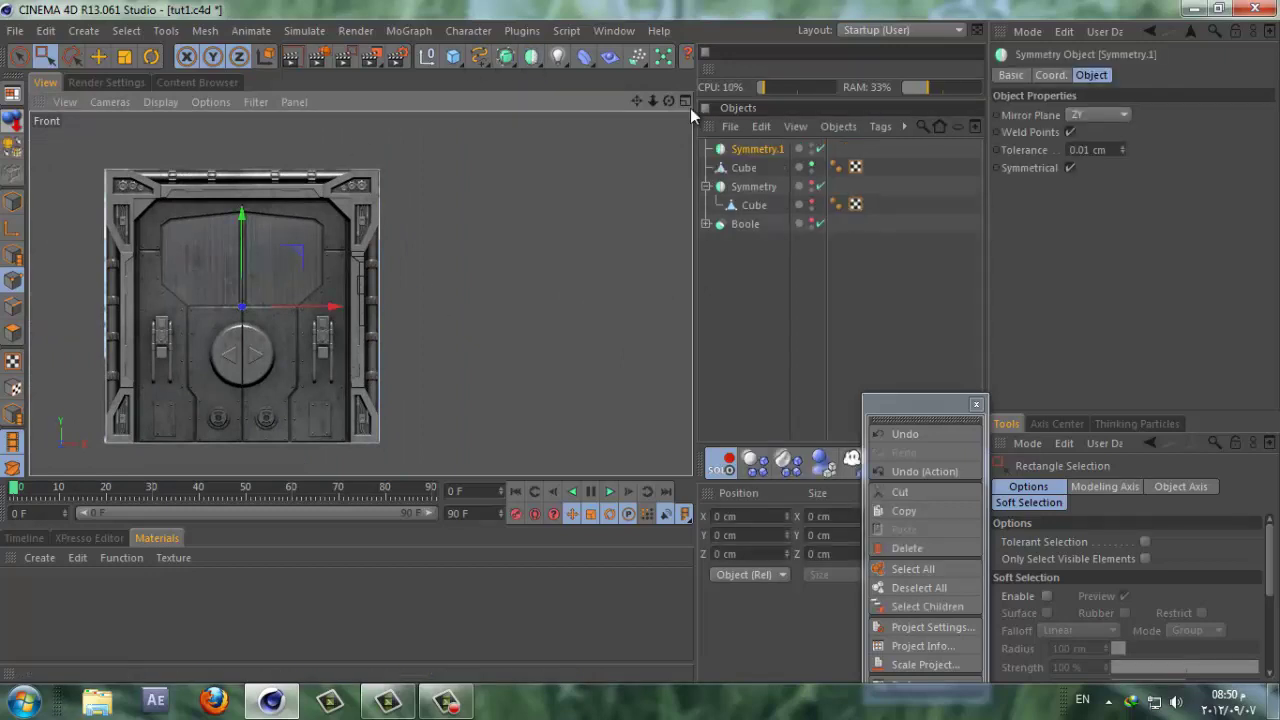
drag(740, 167, 741, 150)
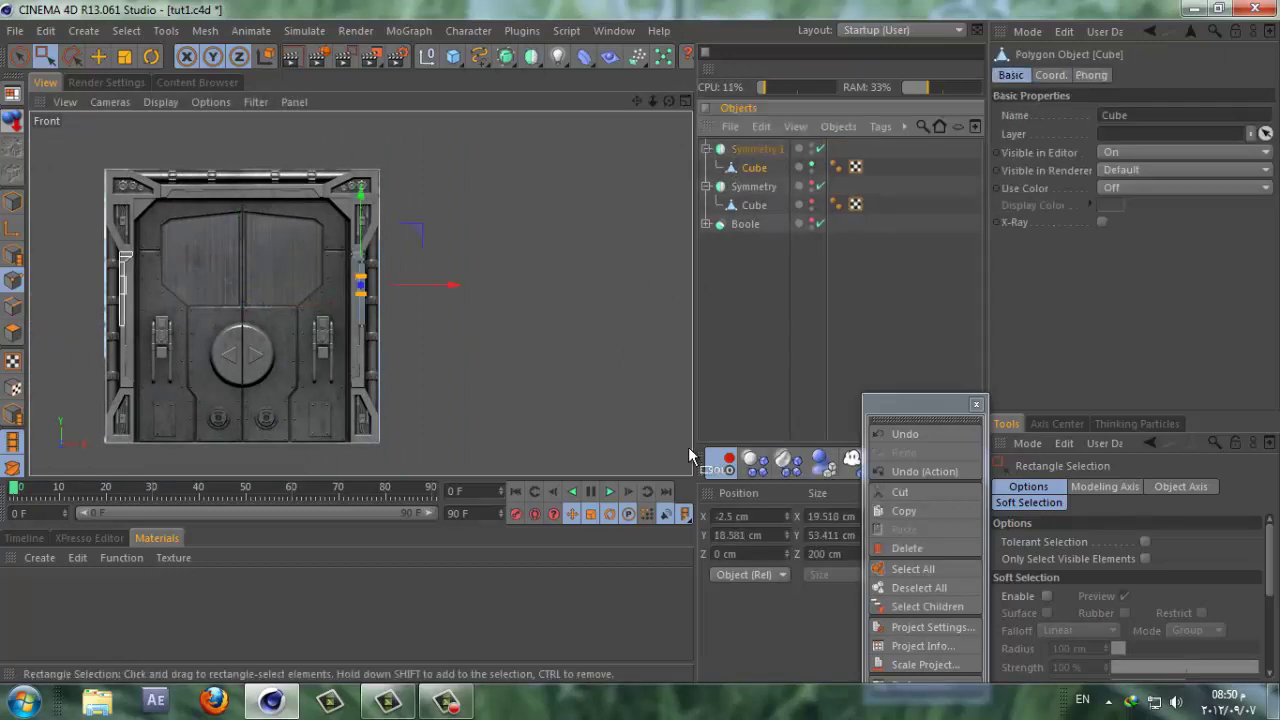
click(698, 243)
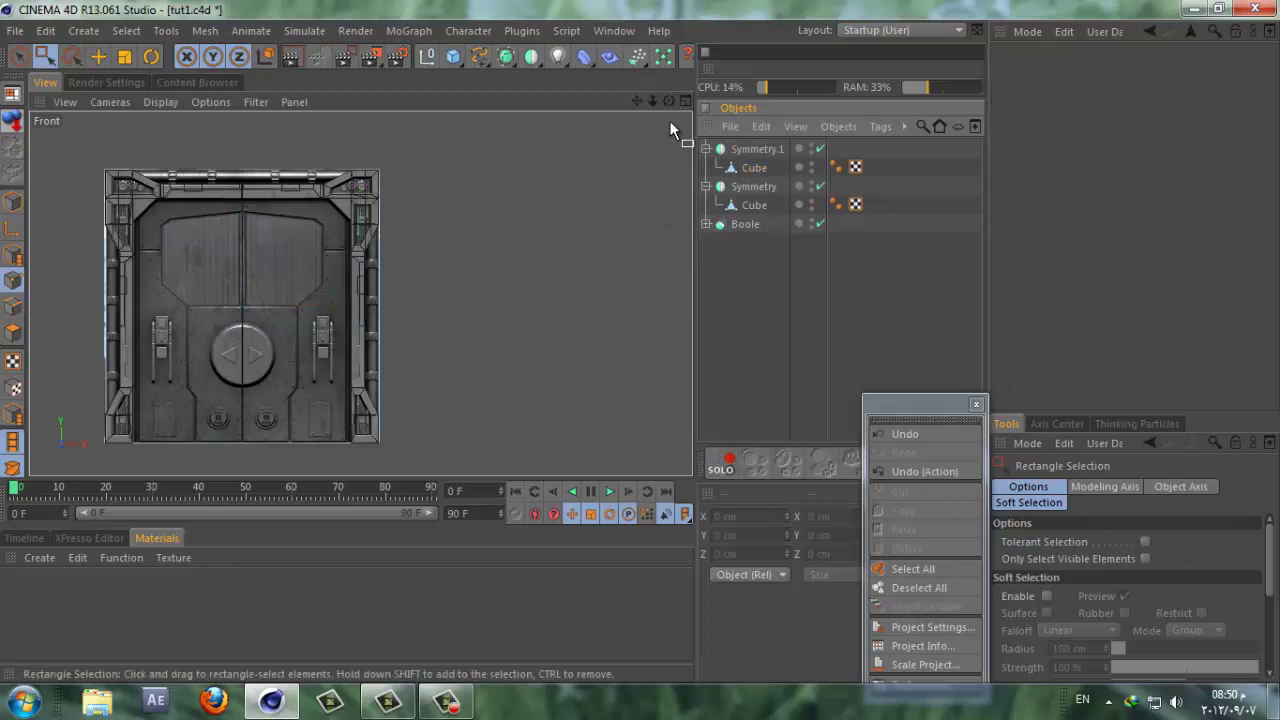
Step: Set the new Symmetry object's mirror plane to XZ so the cube is mirrored down the right post
click(684, 99)
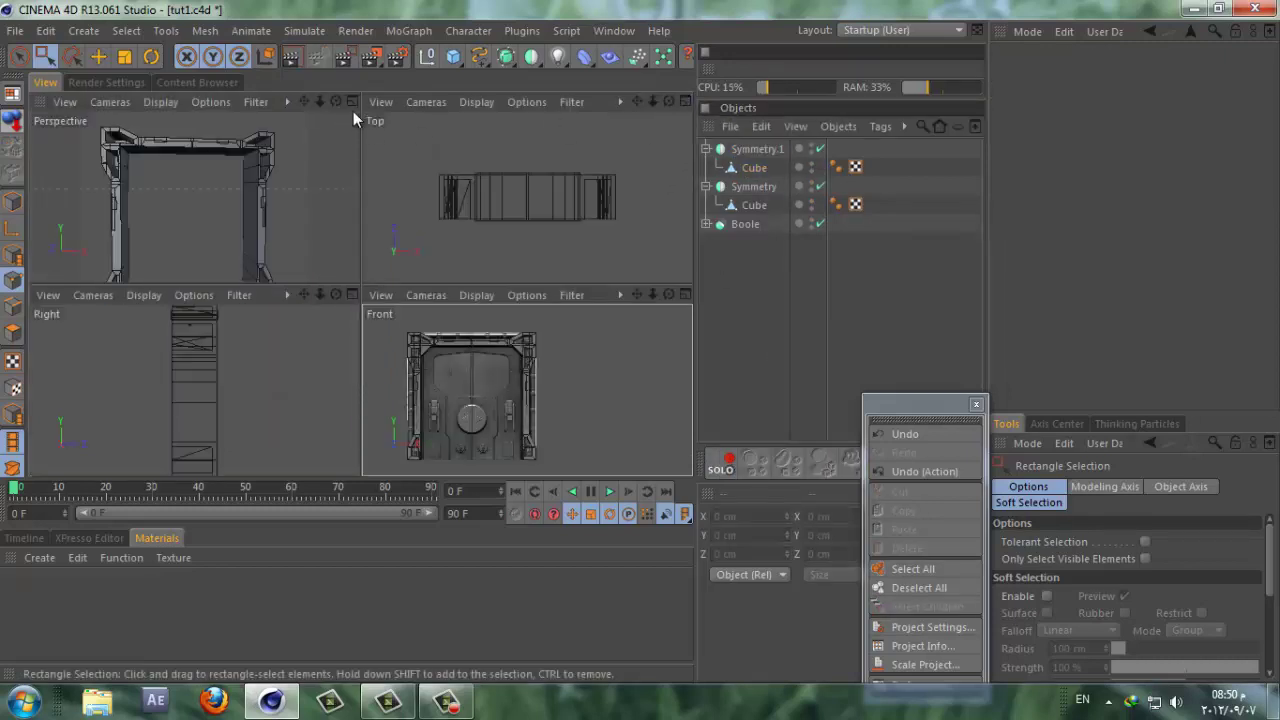
click(351, 102)
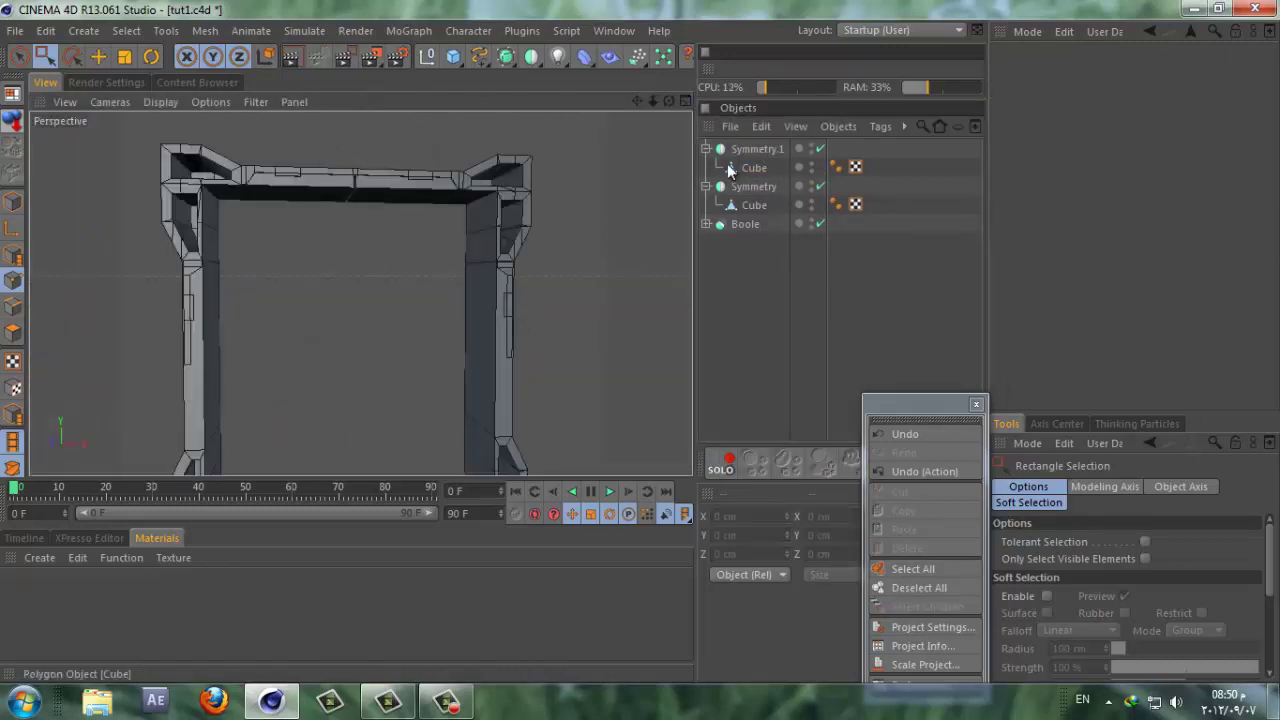
click(752, 150)
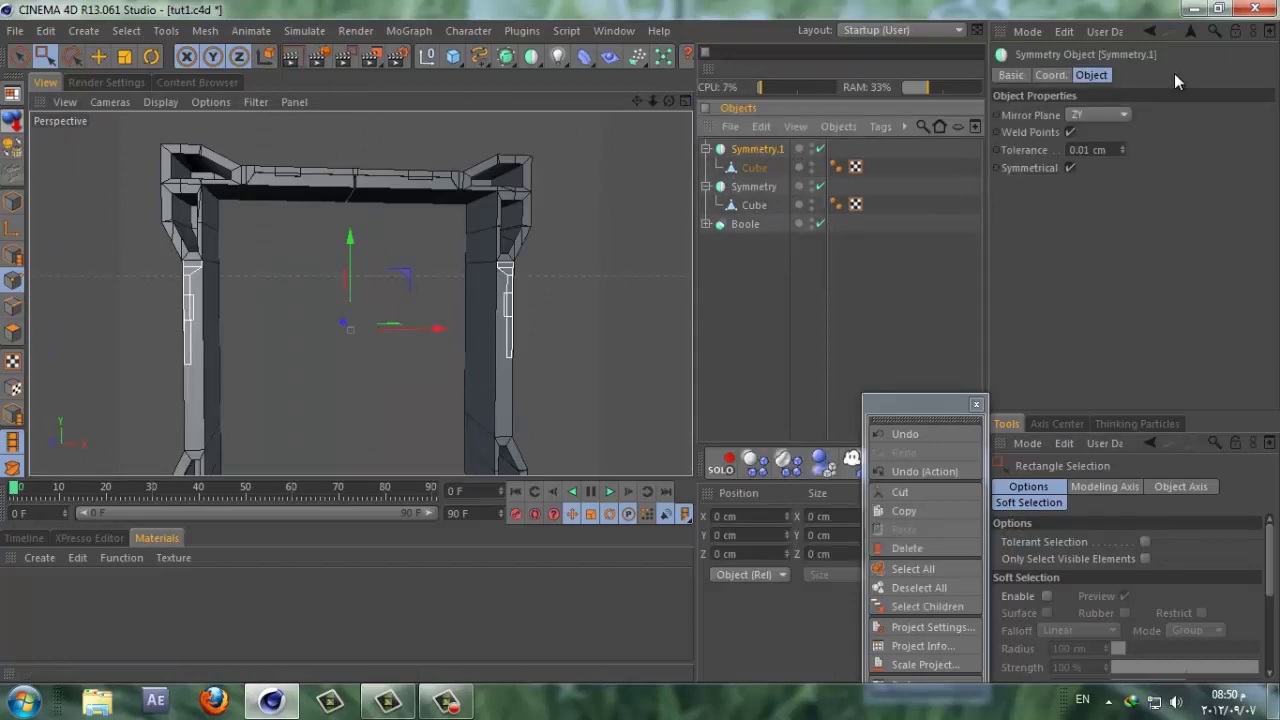
click(1103, 114)
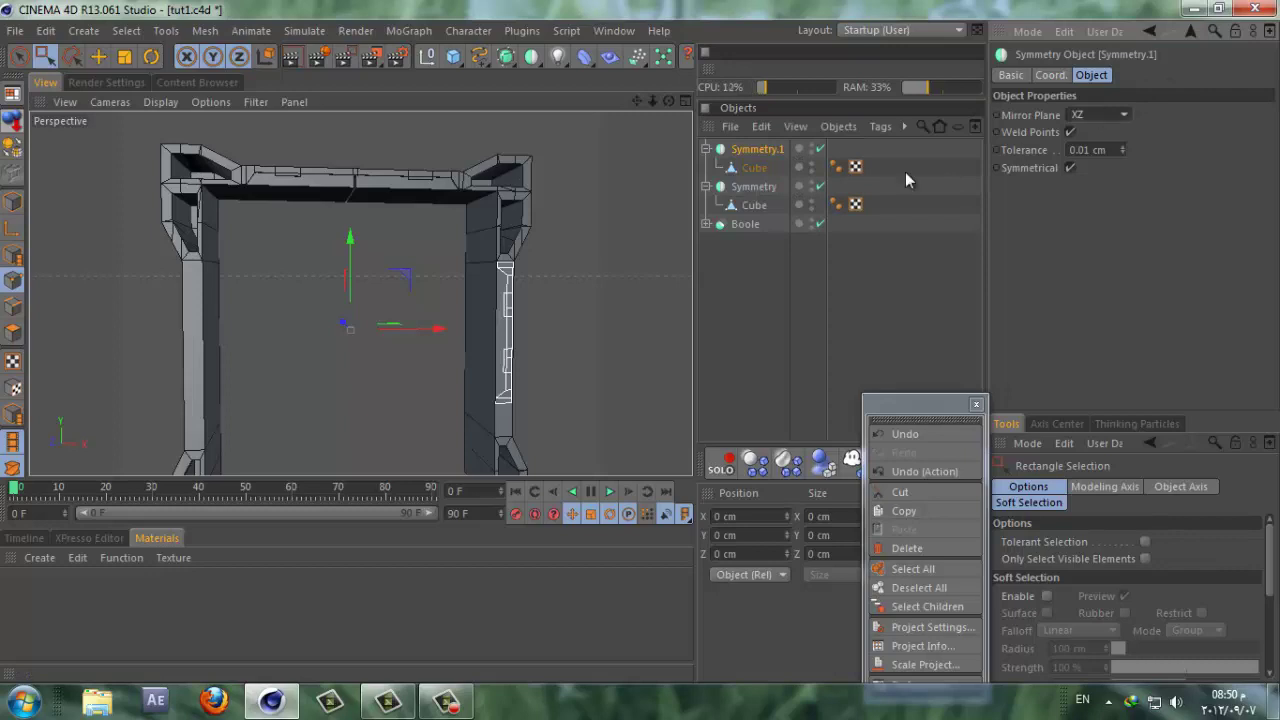
click(755, 168)
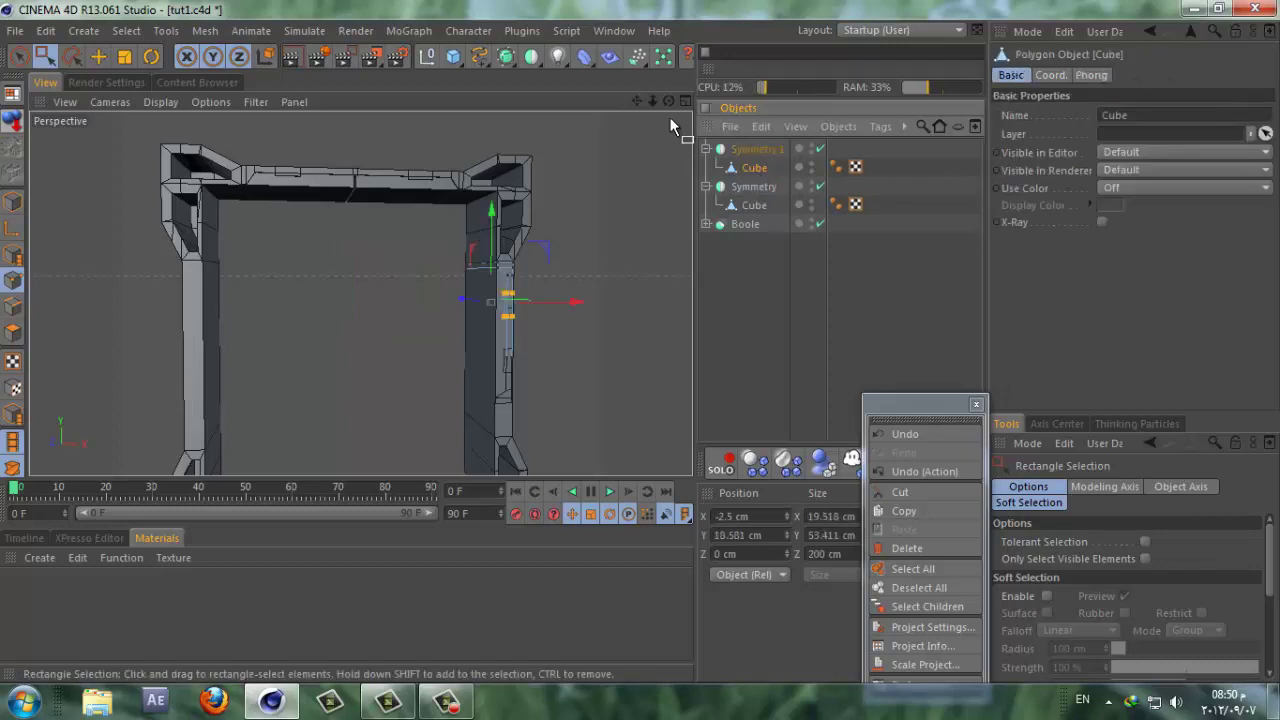
drag(637, 101, 639, 341)
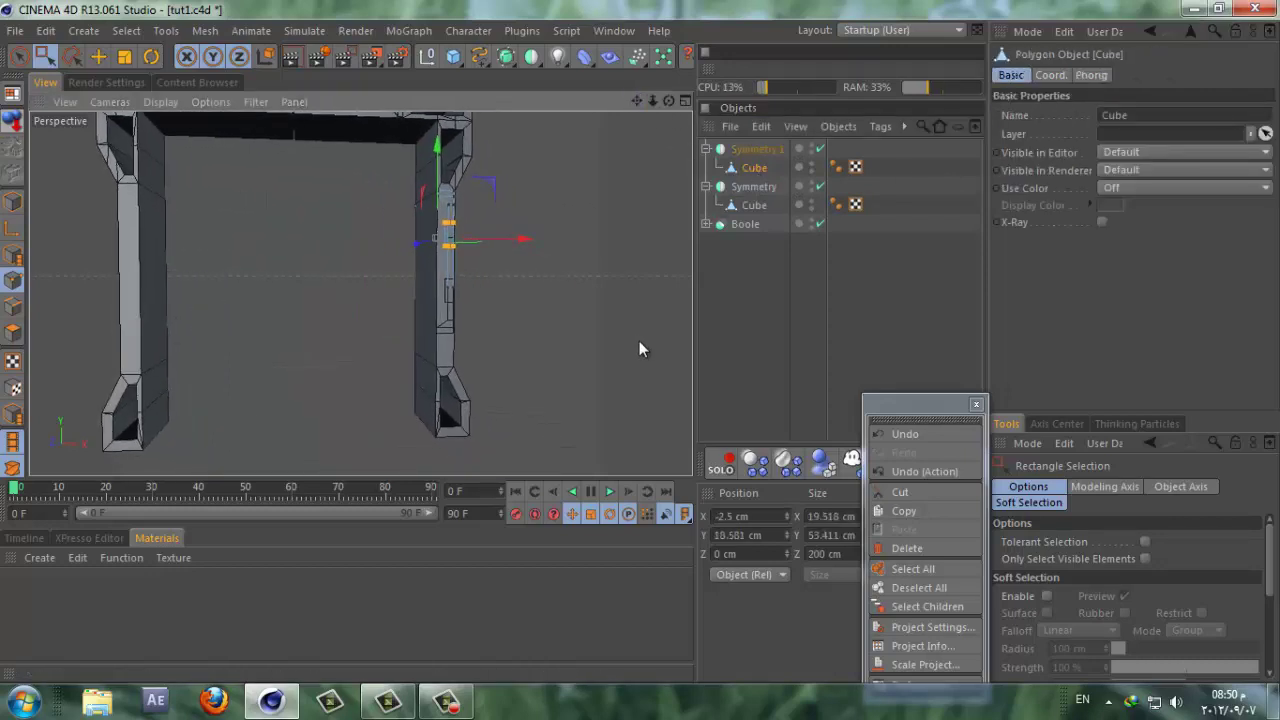
drag(668, 101, 640, 350)
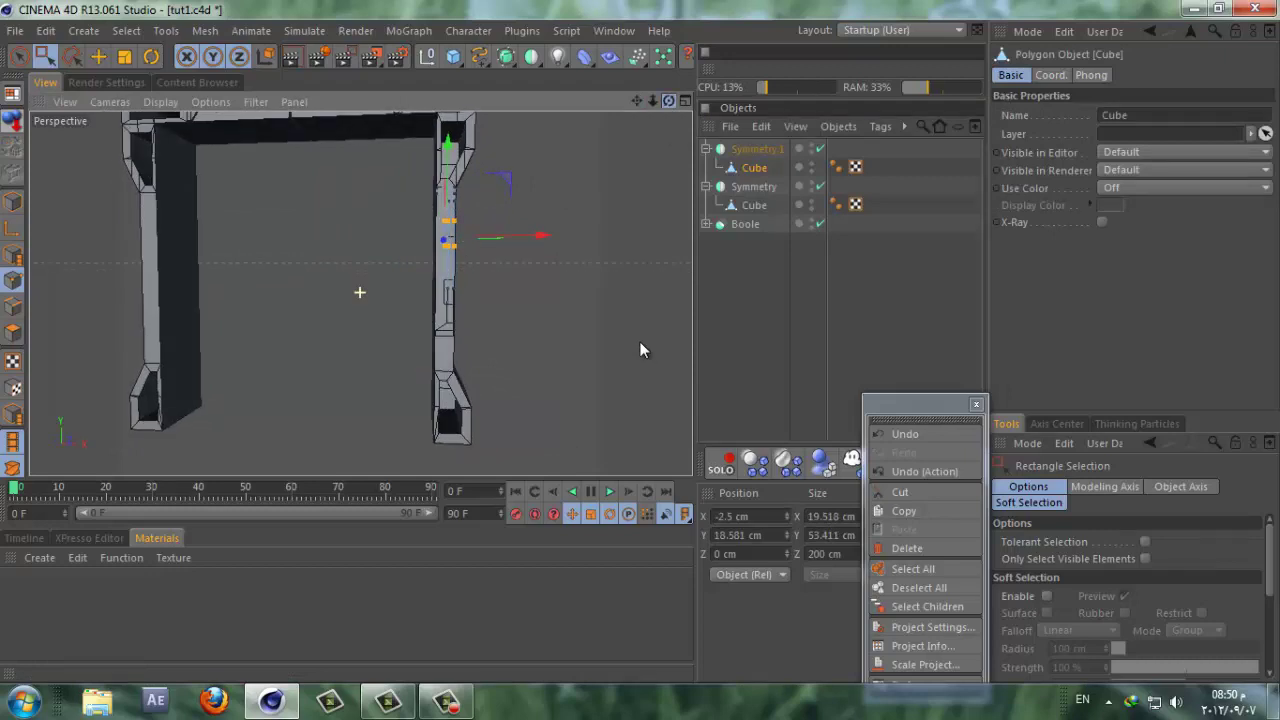
Step: Try the ZY mirror plane on the cube's Symmetry object
click(765, 148)
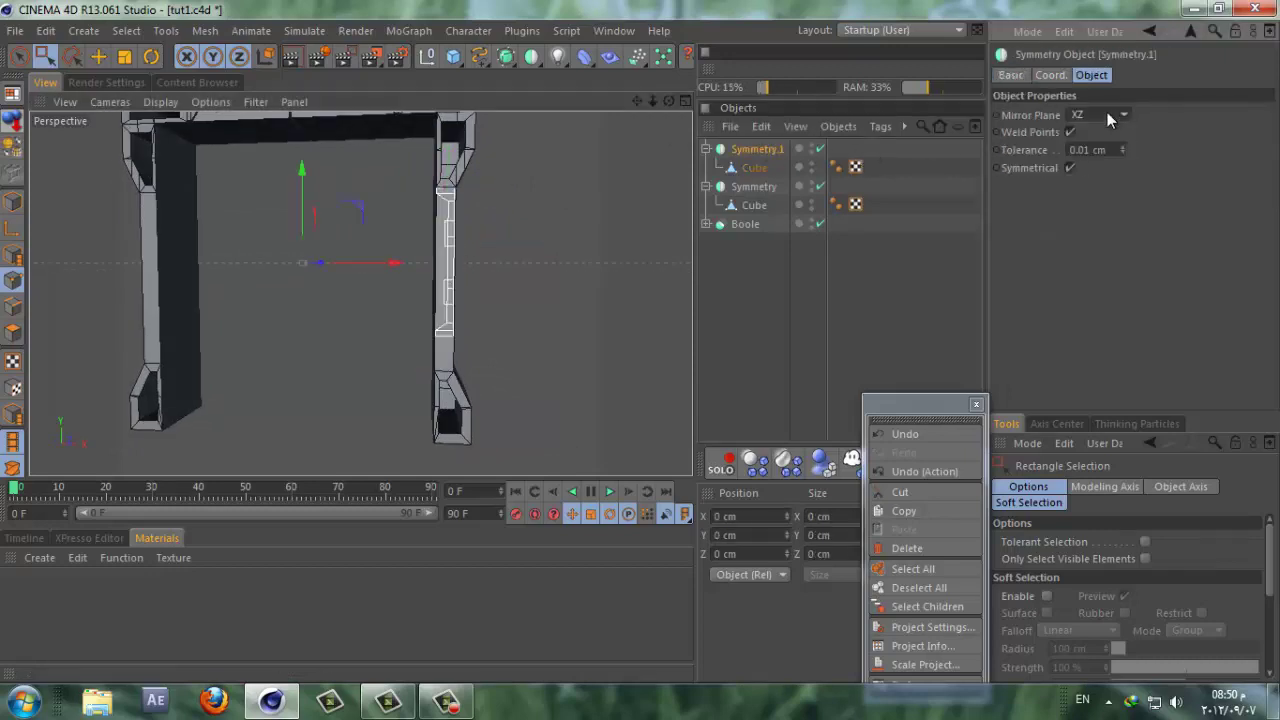
scroll(1107, 112, up, 1)
scroll(1107, 114, up, 1)
scroll(1107, 114, up, 1)
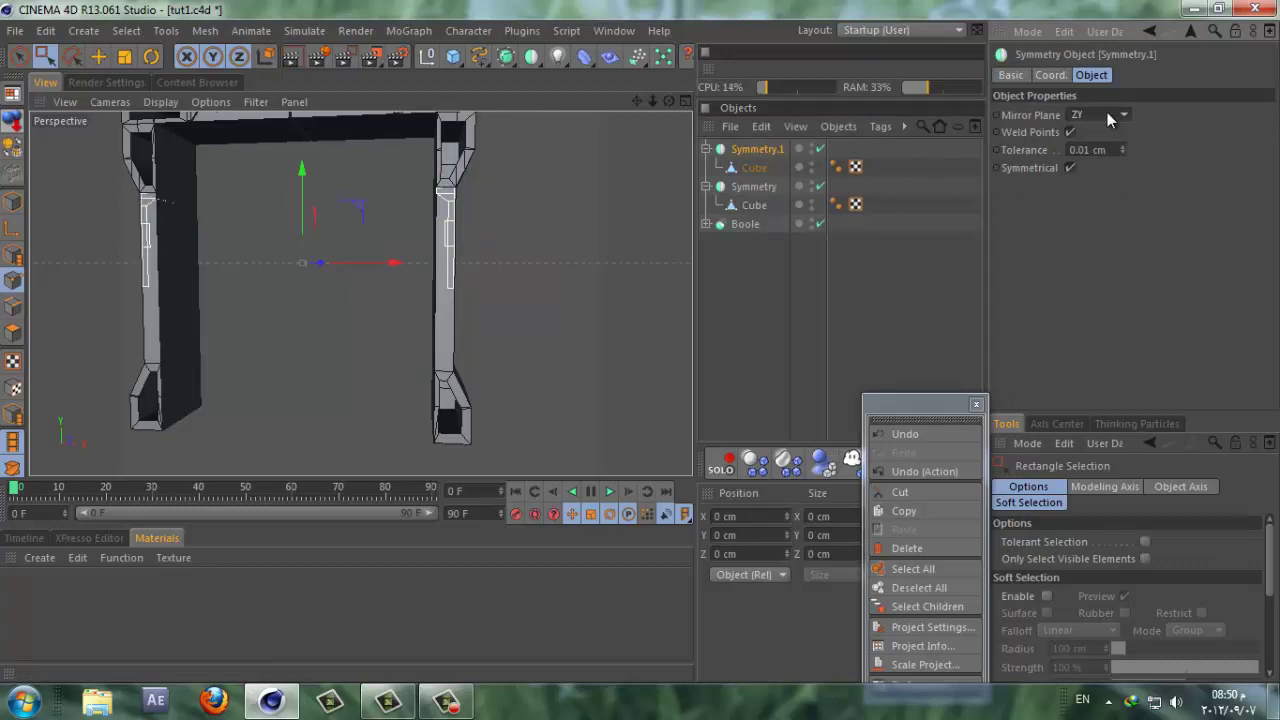
Step: Raise the whole cube inside the Symmetry object in Model mode to about Y 101 cm
click(770, 169)
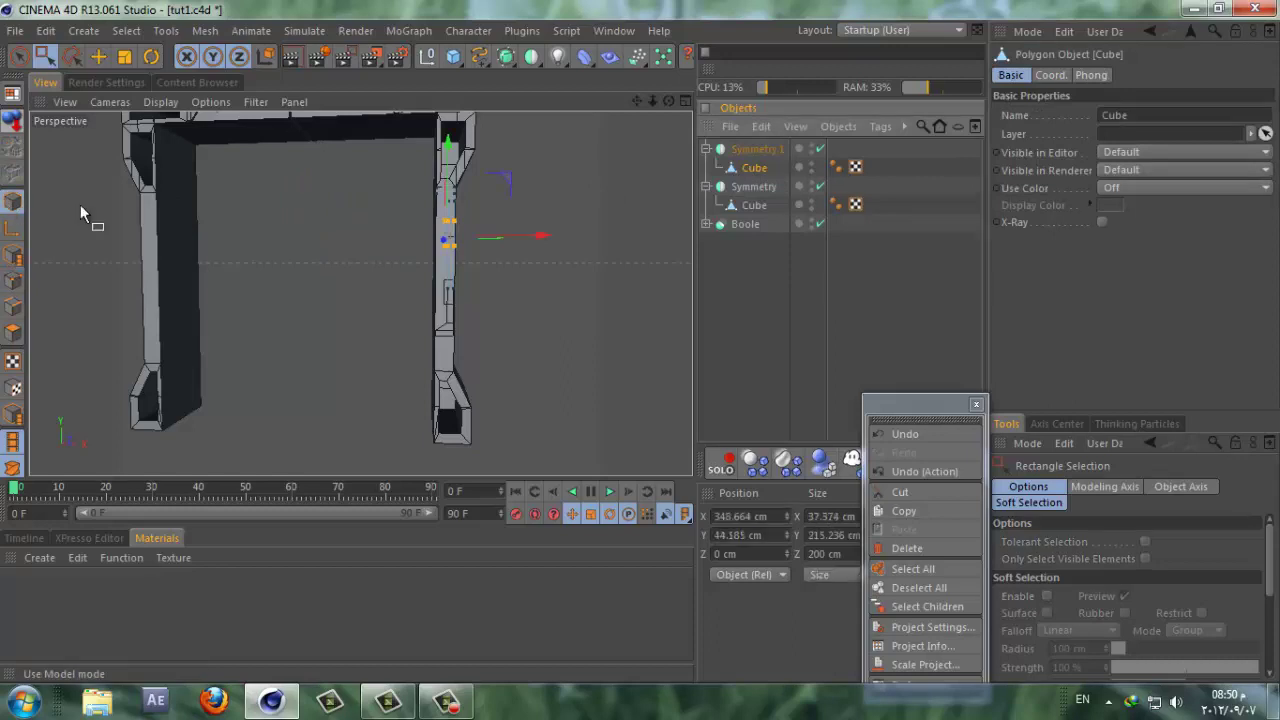
drag(657, 101, 641, 350)
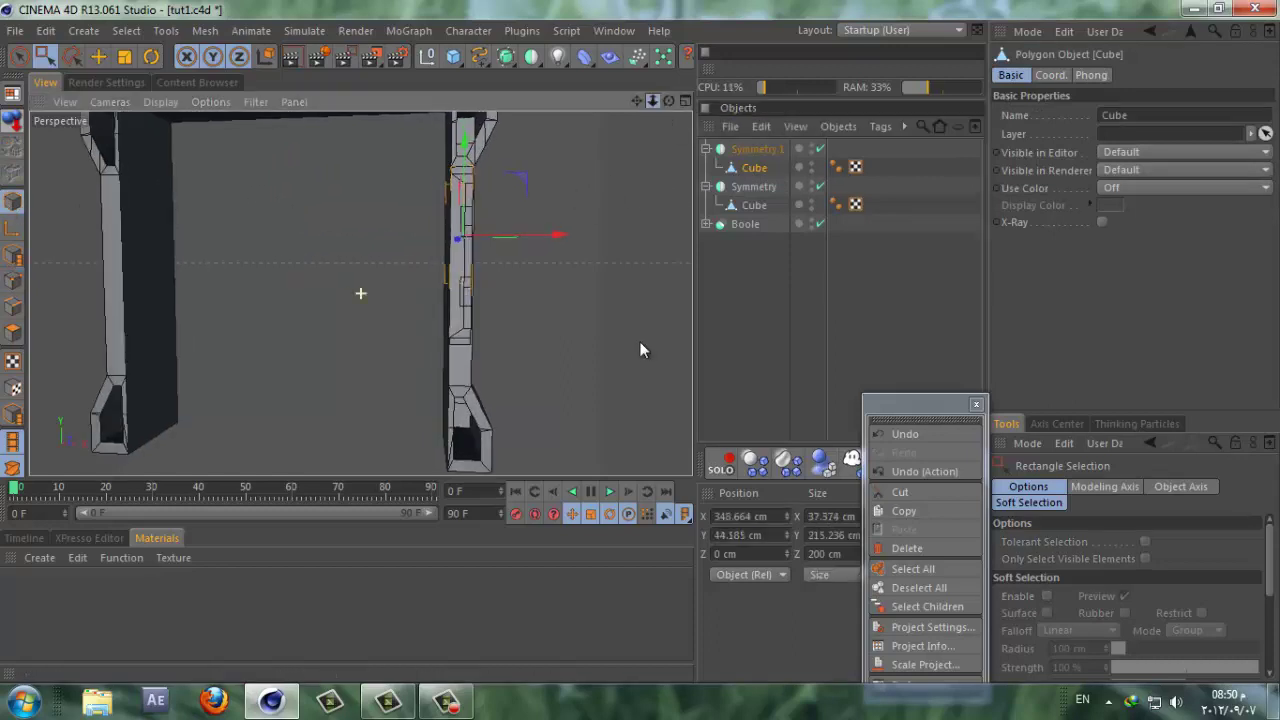
drag(642, 98, 639, 341)
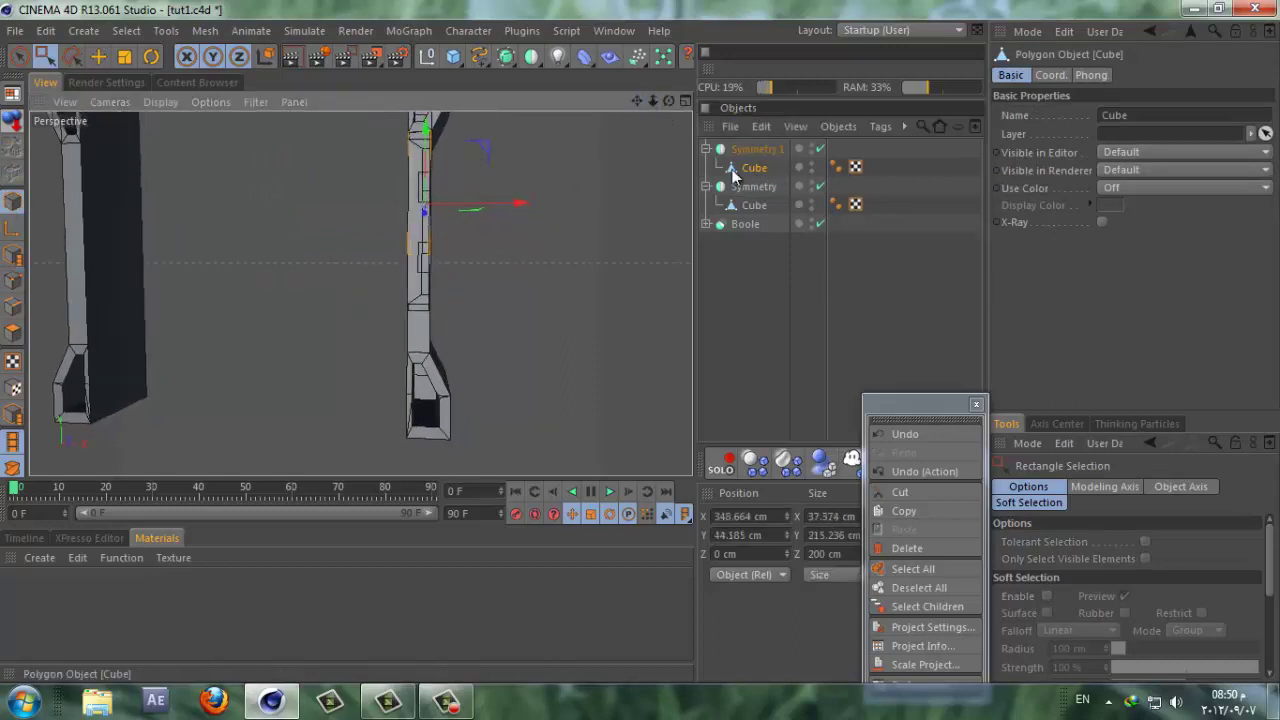
drag(427, 135, 430, 110)
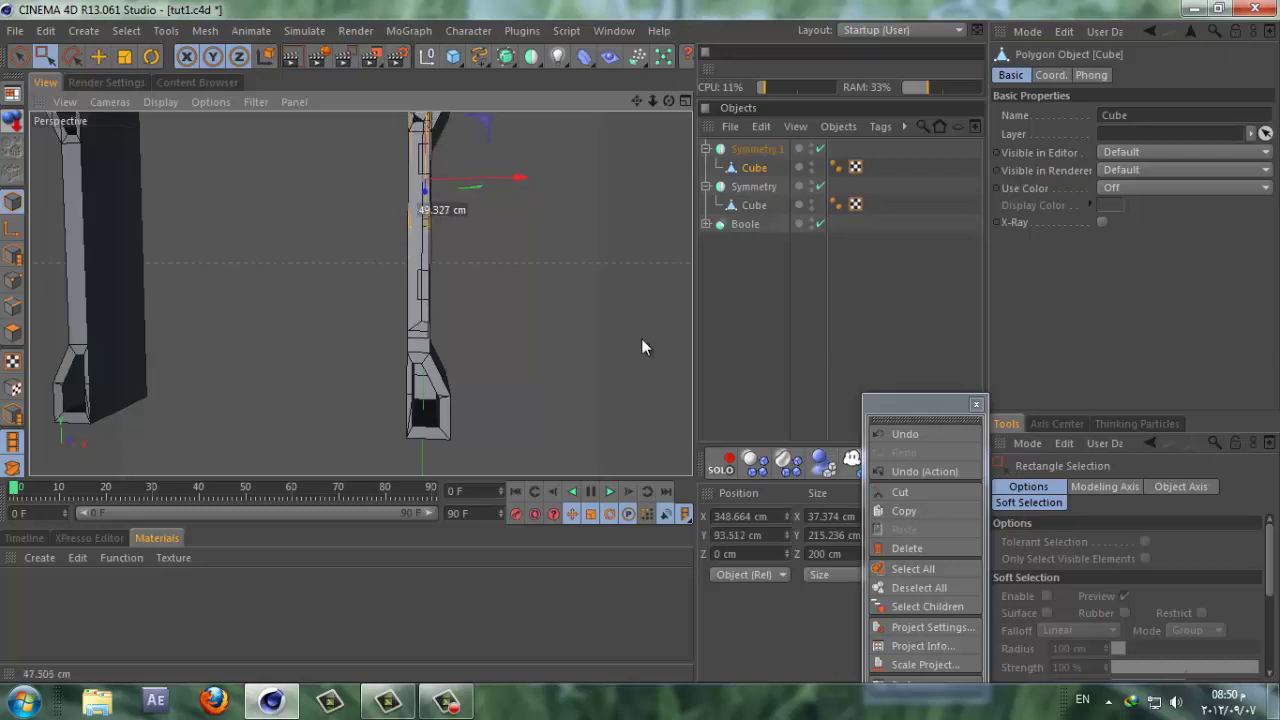
drag(641, 347, 640, 341)
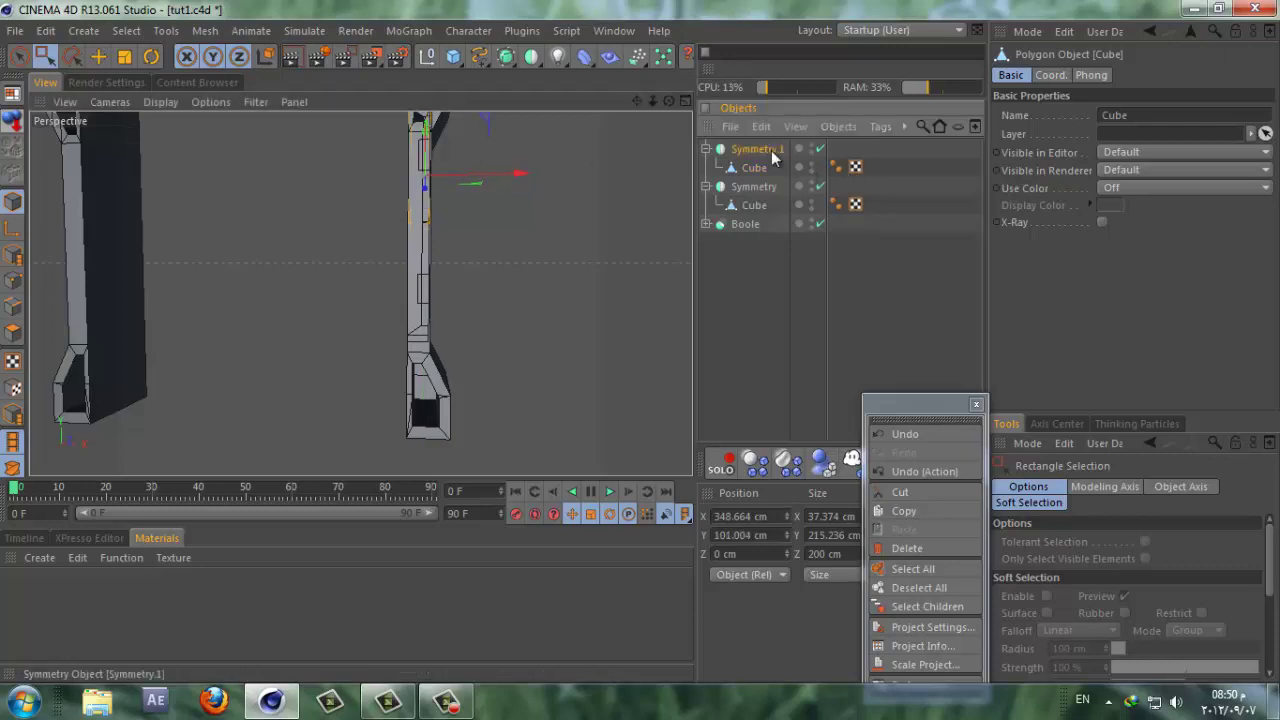
Step: Lower the cube's Symmetry object to about Y -17.7 cm so the mirrored pair fits the right post
click(771, 150)
drag(257, 146, 265, 163)
scroll(640, 341, up, 3)
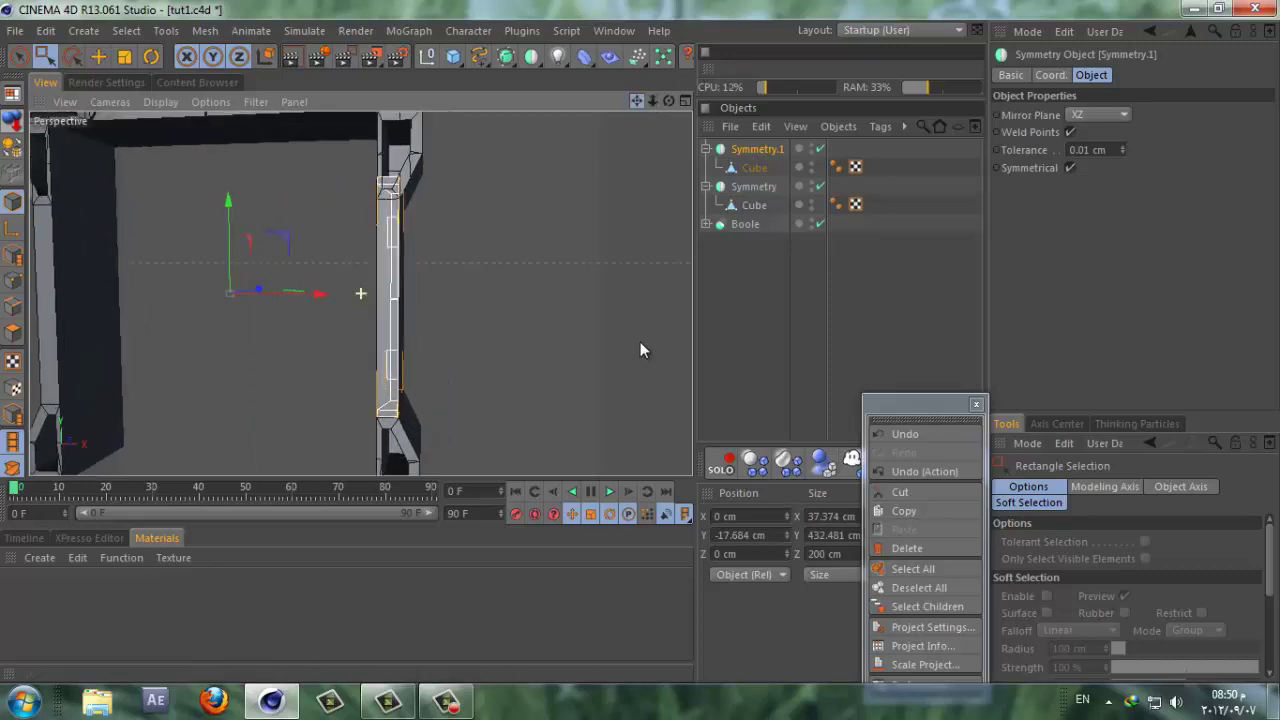
Step: Lower the cube inside the Symmetry object to about Y 91.9 cm, in line with the post's upper bracket
drag(668, 98, 640, 342)
click(757, 168)
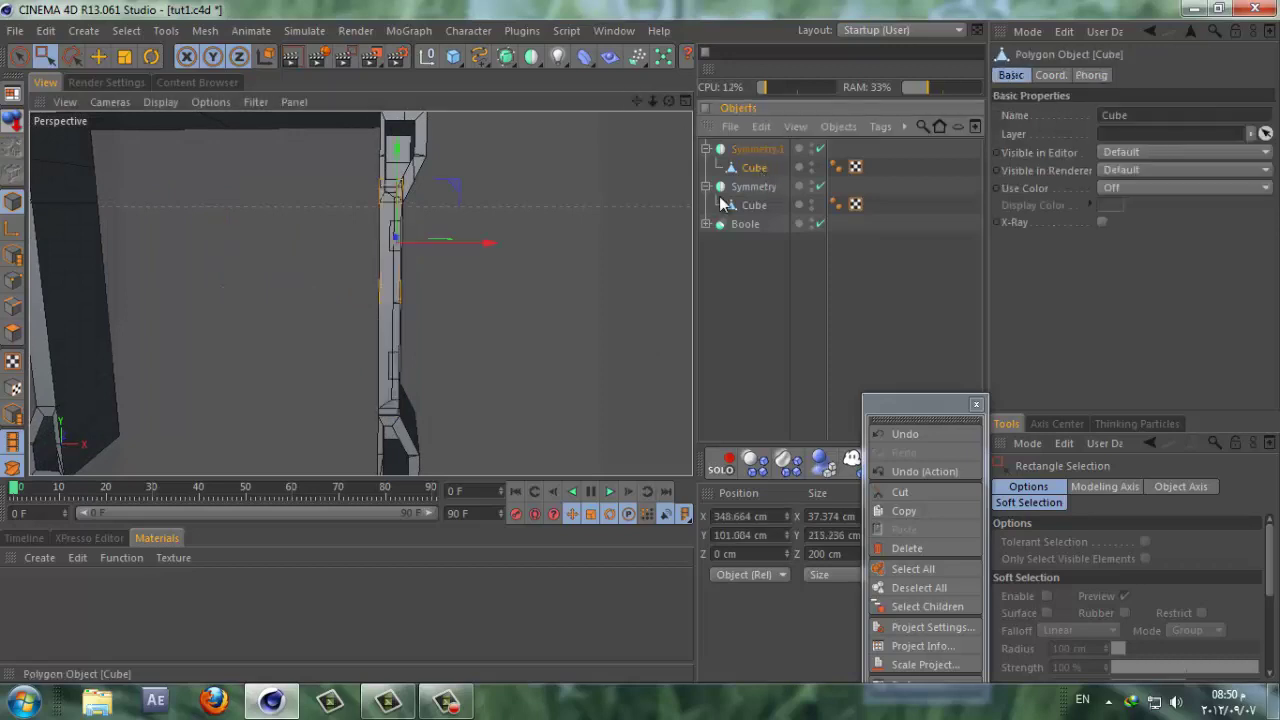
drag(398, 151, 400, 160)
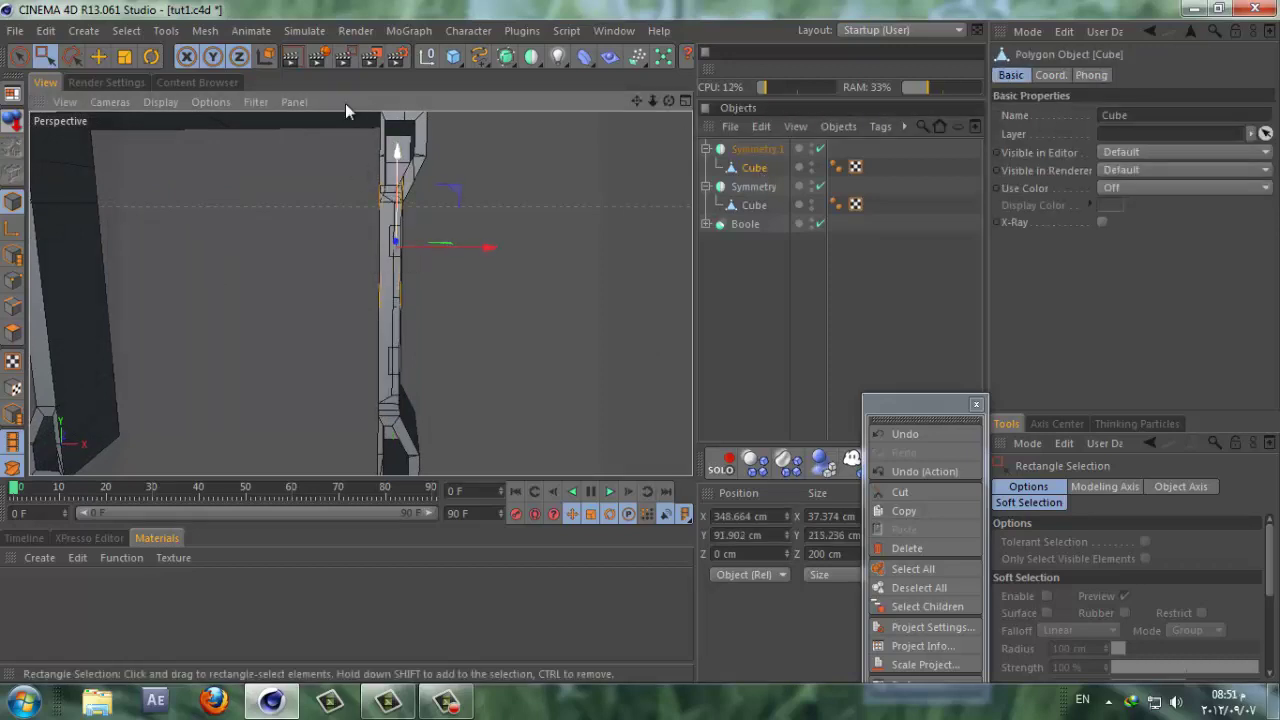
key(9)
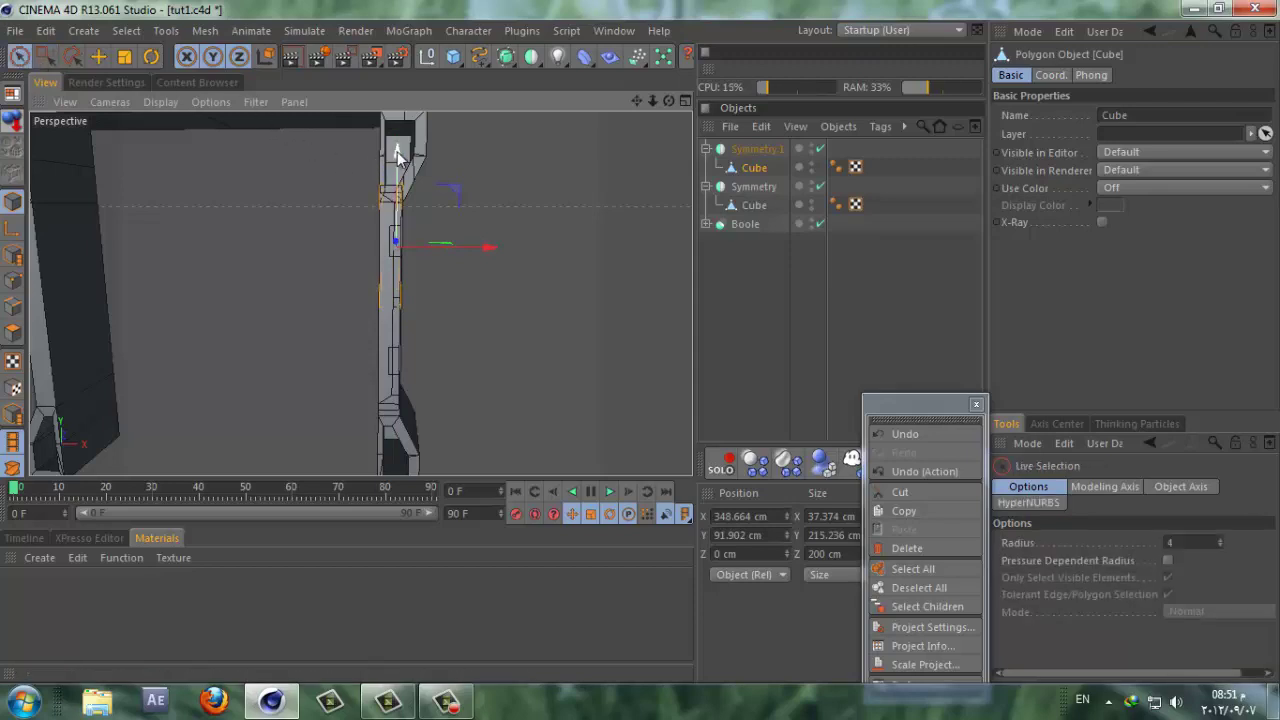
Step: Lower the right post's cube to about Y 79 cm inside its Symmetry object, and that Symmetry object to about Y -37.7 cm
drag(397, 151, 399, 155)
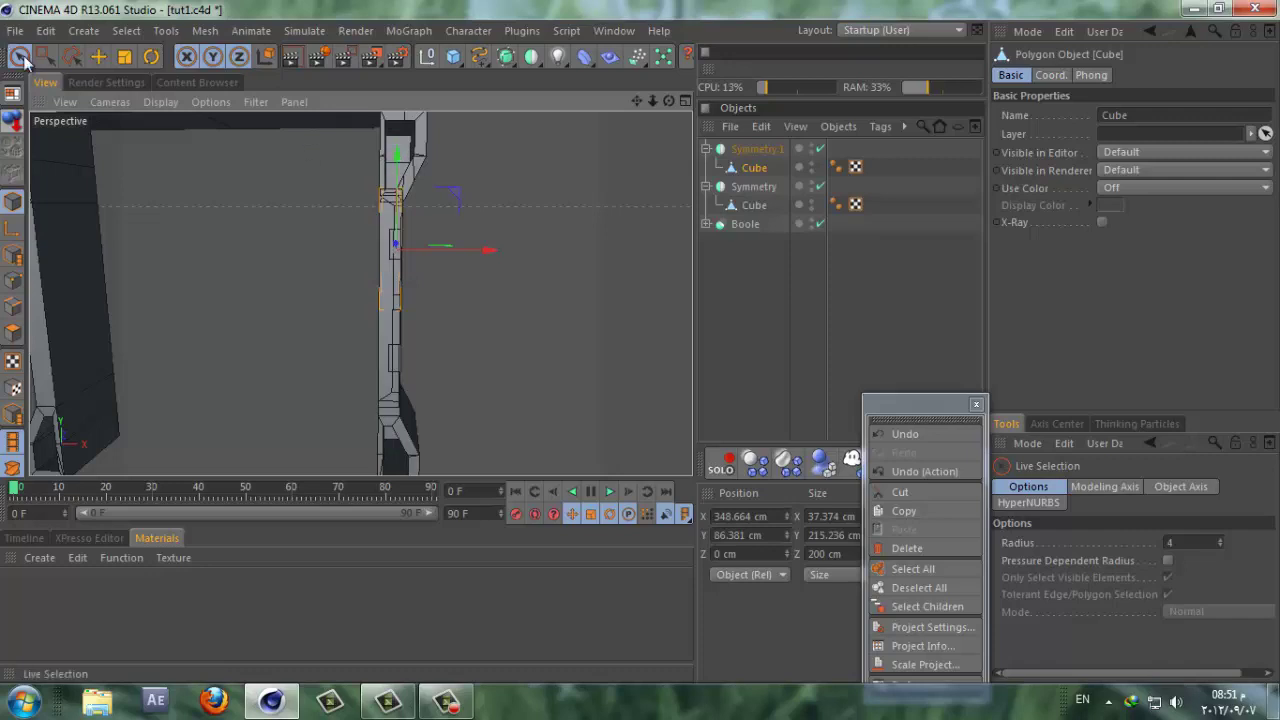
click(406, 198)
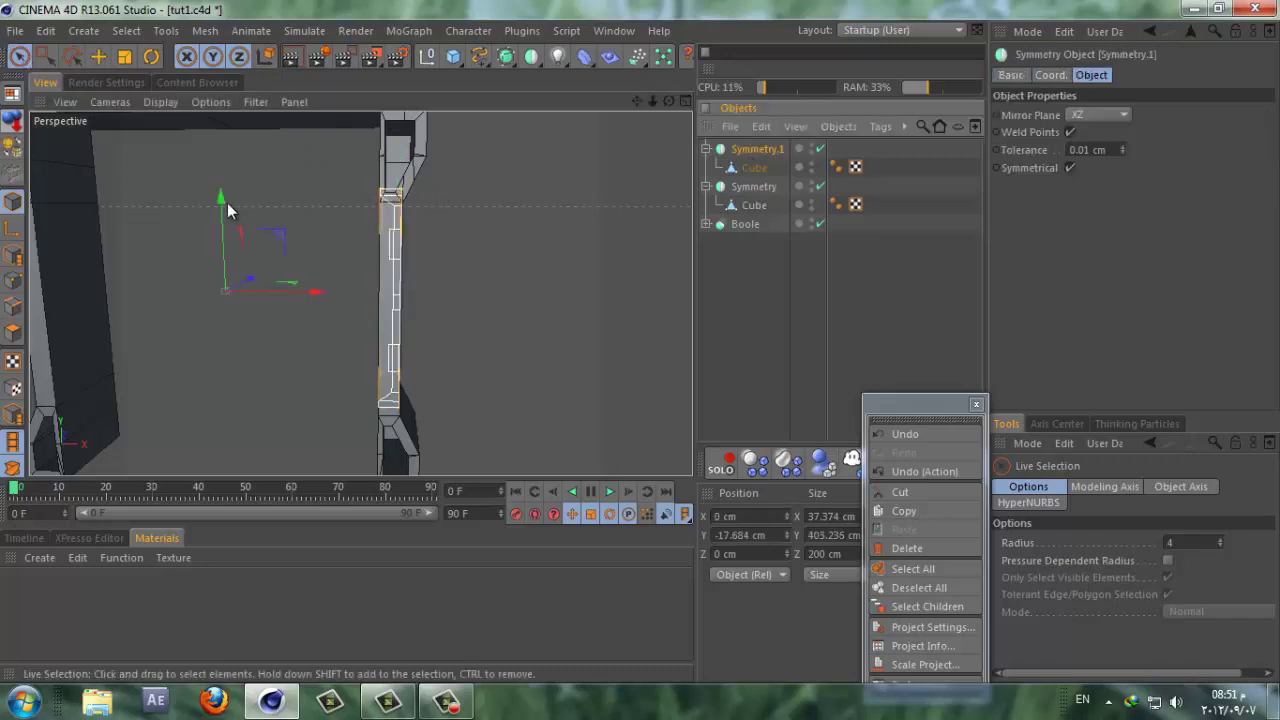
drag(220, 201, 219, 209)
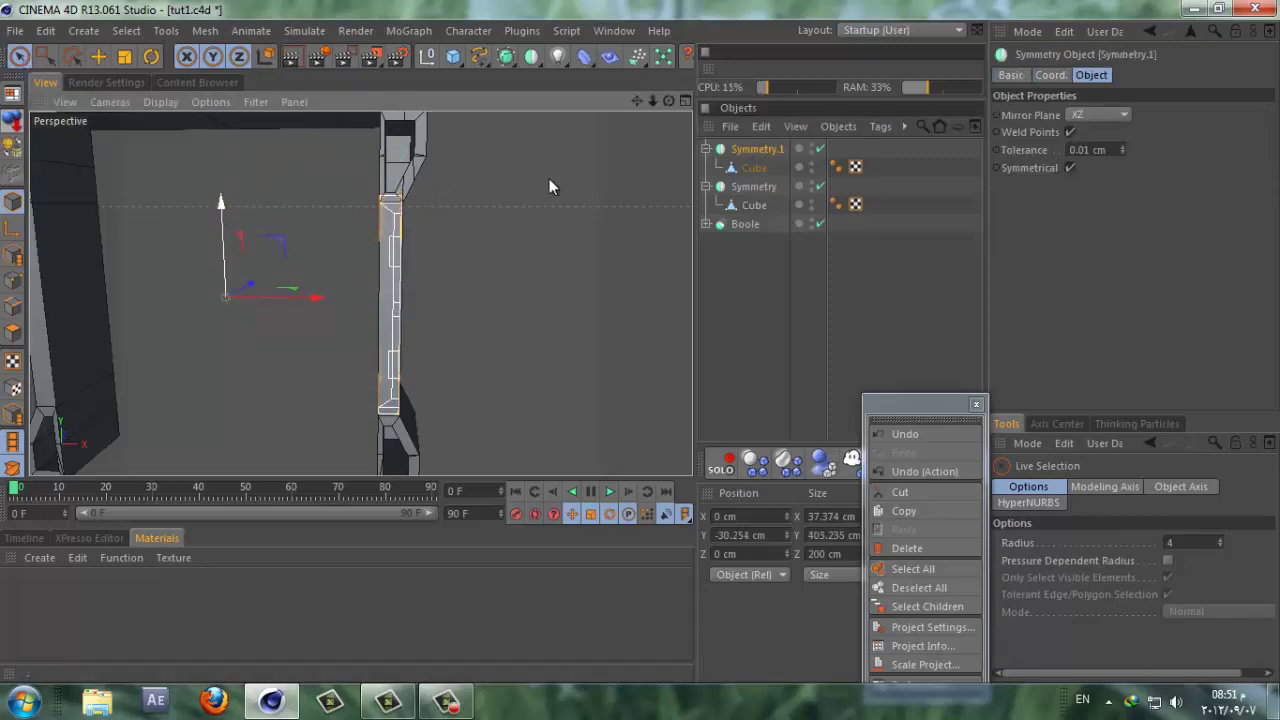
click(742, 170)
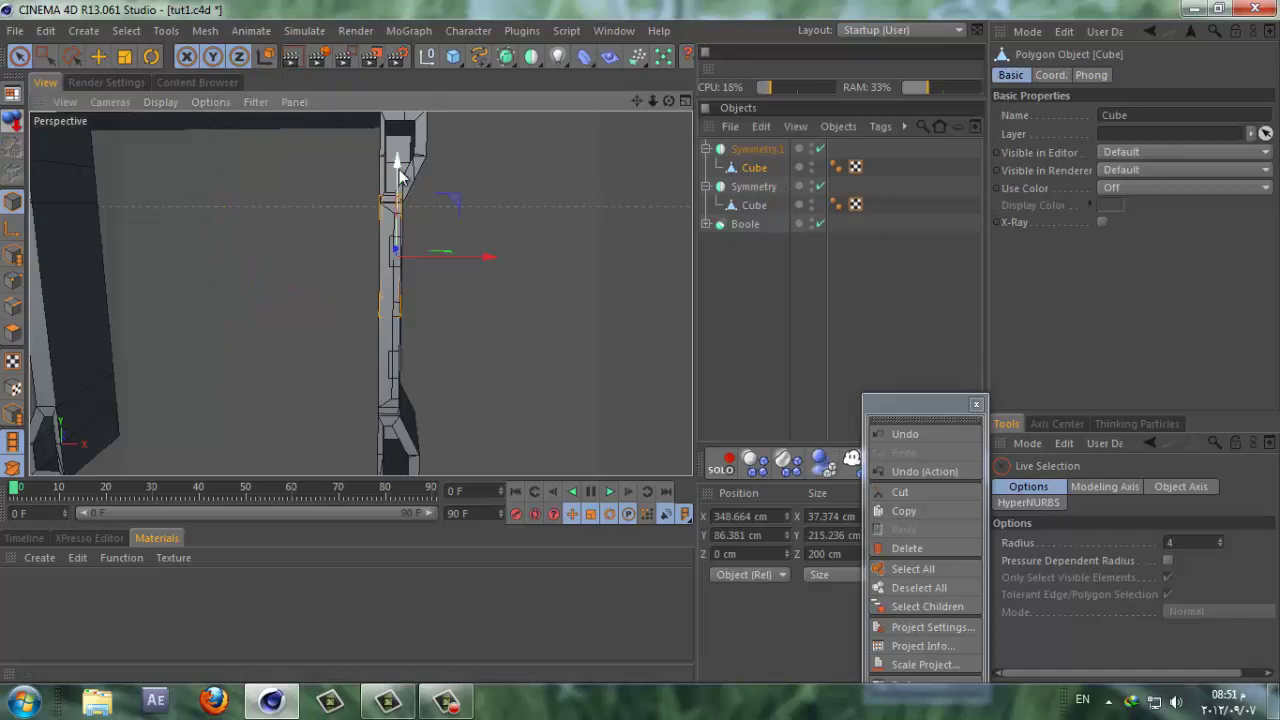
drag(399, 169, 400, 180)
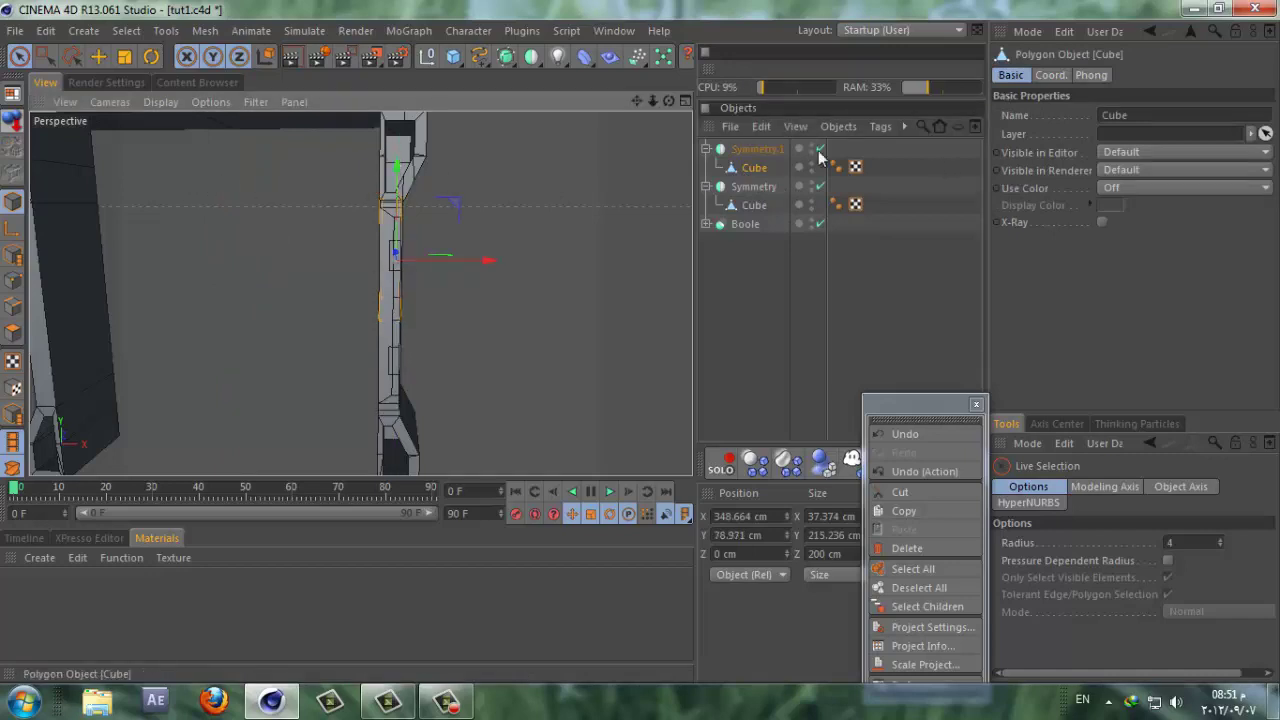
click(760, 151)
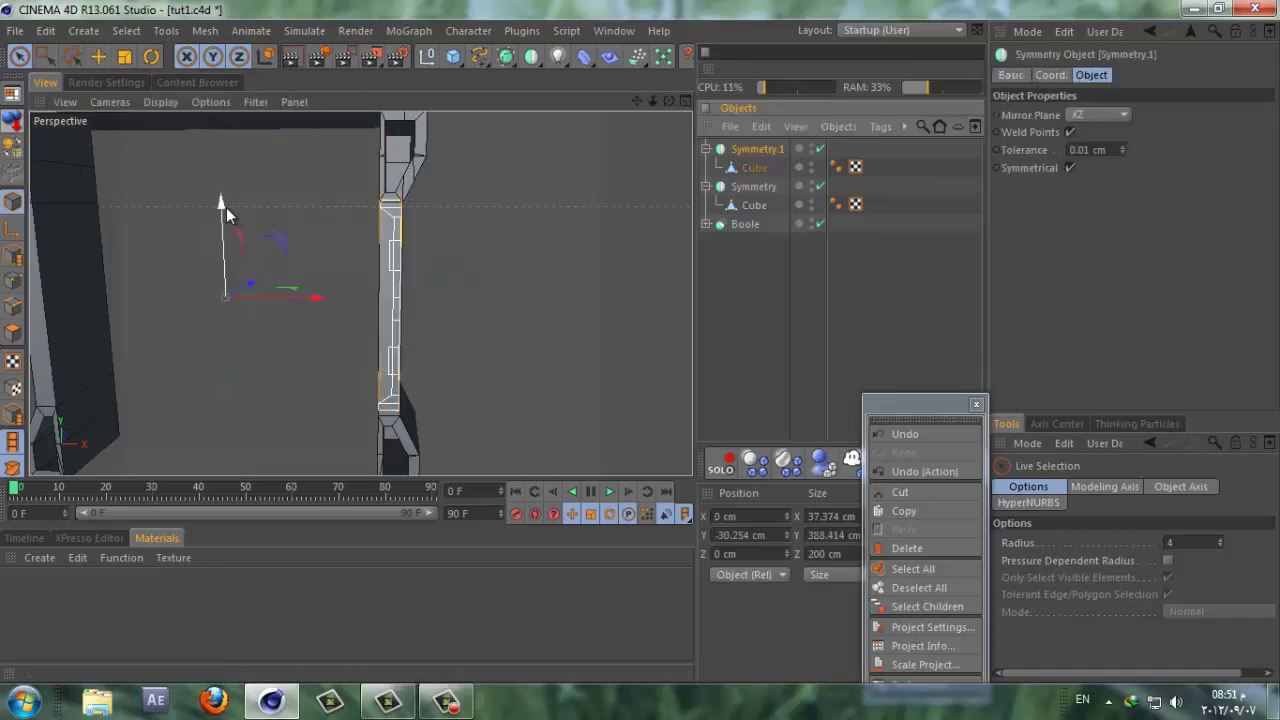
drag(225, 207, 222, 212)
click(686, 101)
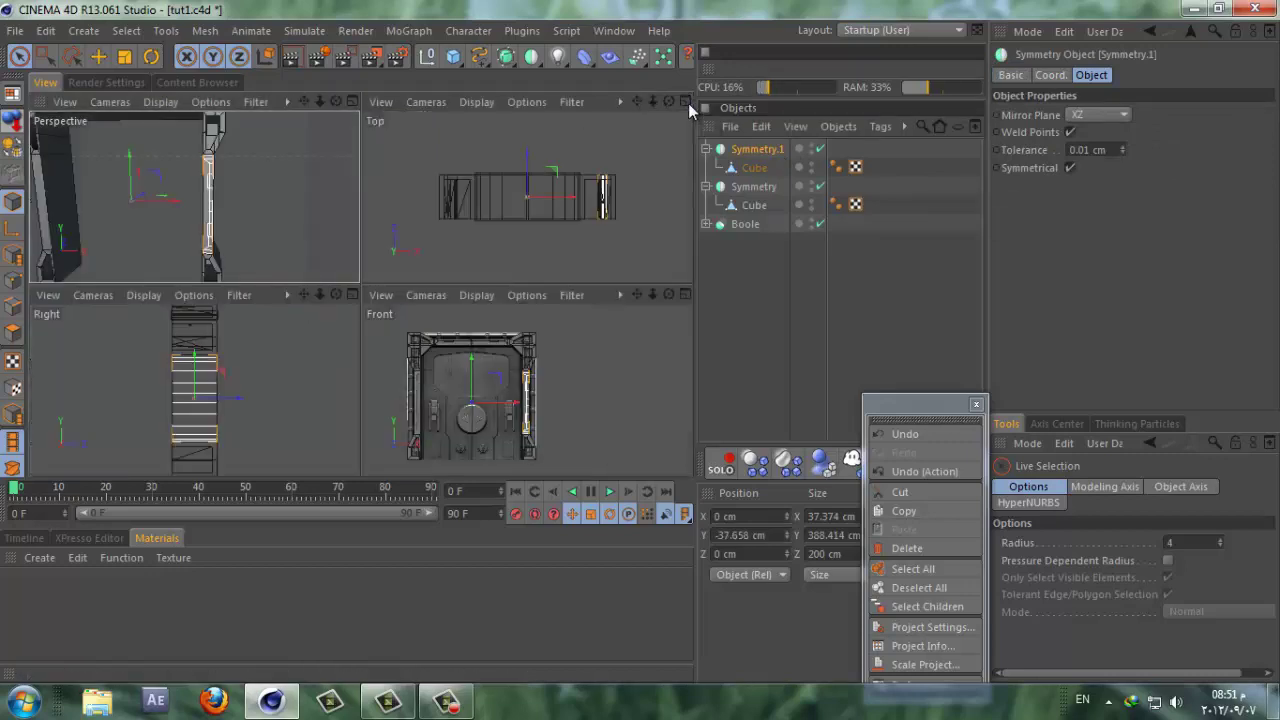
click(351, 101)
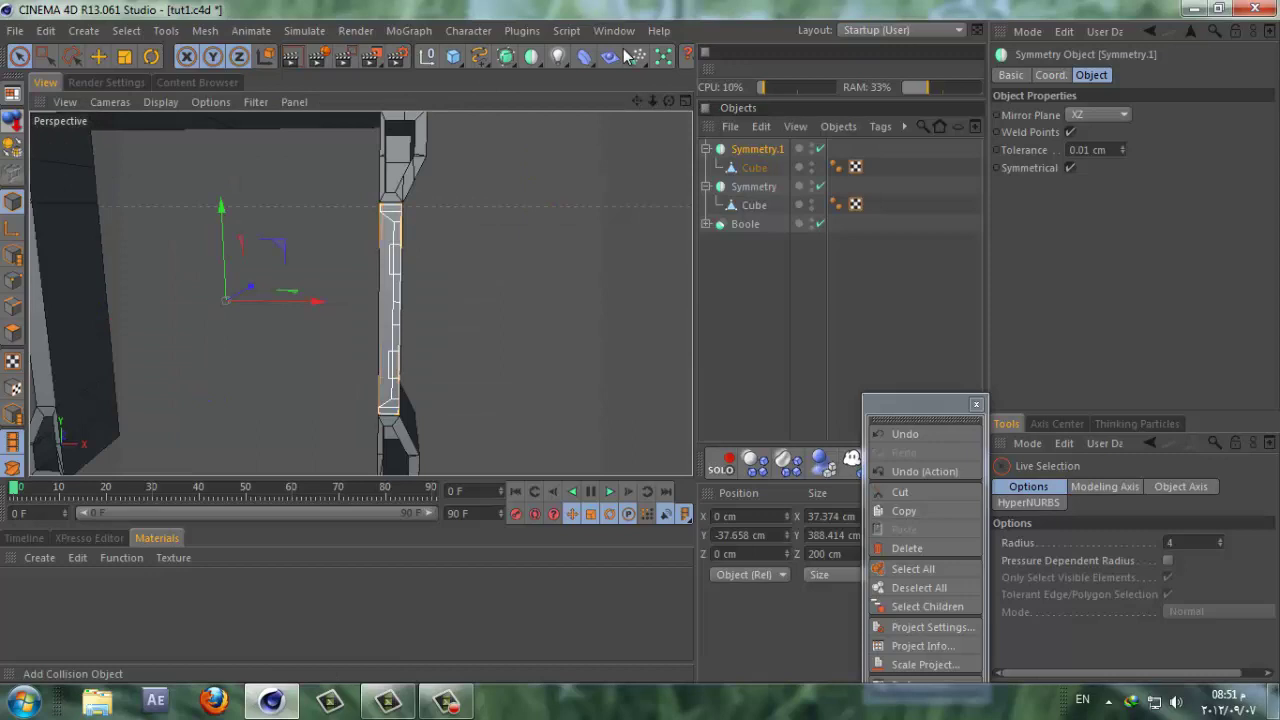
Step: Nest the right post's Symmetry object in a new ZY-plane Symmetry object to mirror it onto the left post, and render the view
click(531, 60)
drag(752, 172, 752, 150)
drag(651, 103, 655, 343)
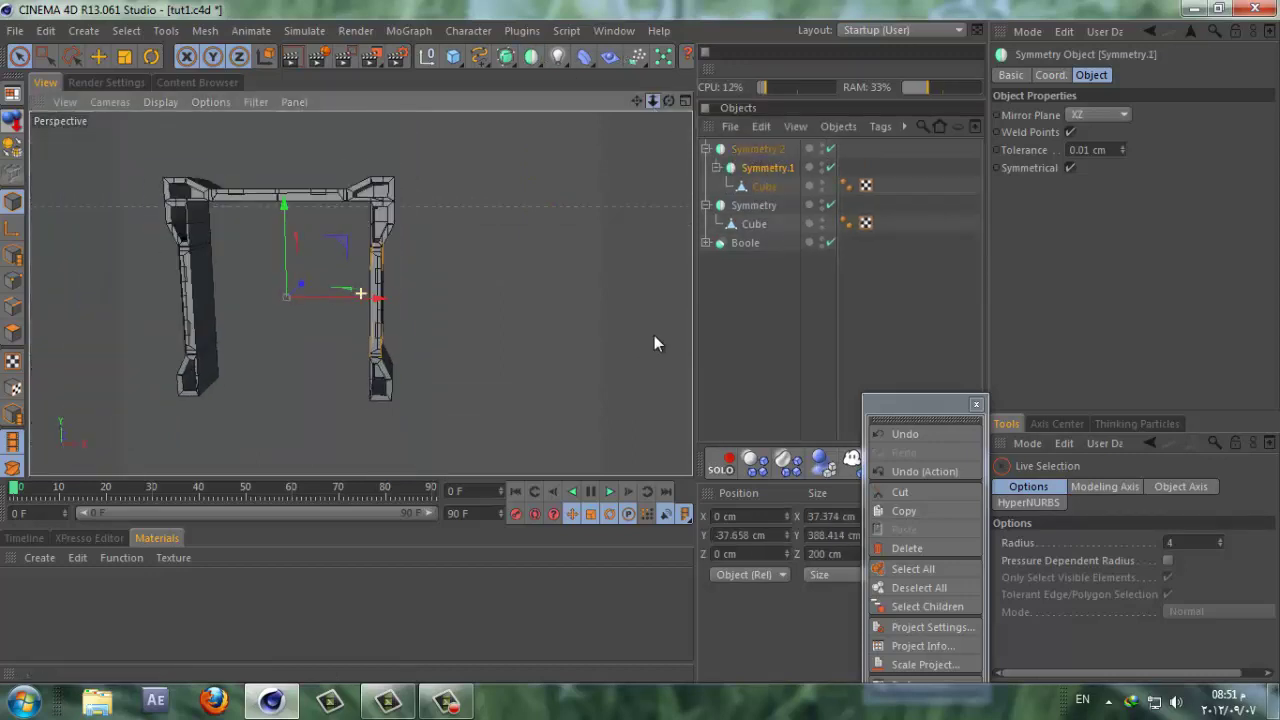
drag(672, 103, 644, 339)
click(773, 322)
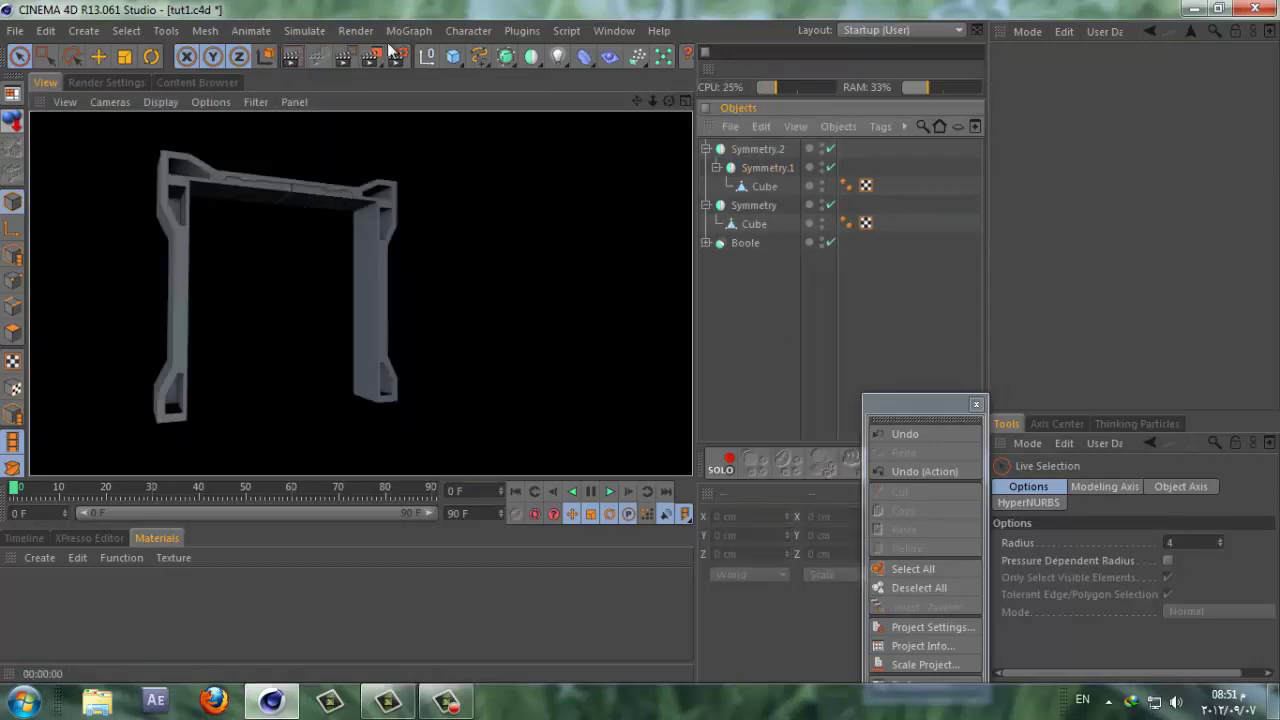
Step: Shift the outer Symmetry object to about Z -7.9 cm in the Top view, and render the perspective view
click(757, 149)
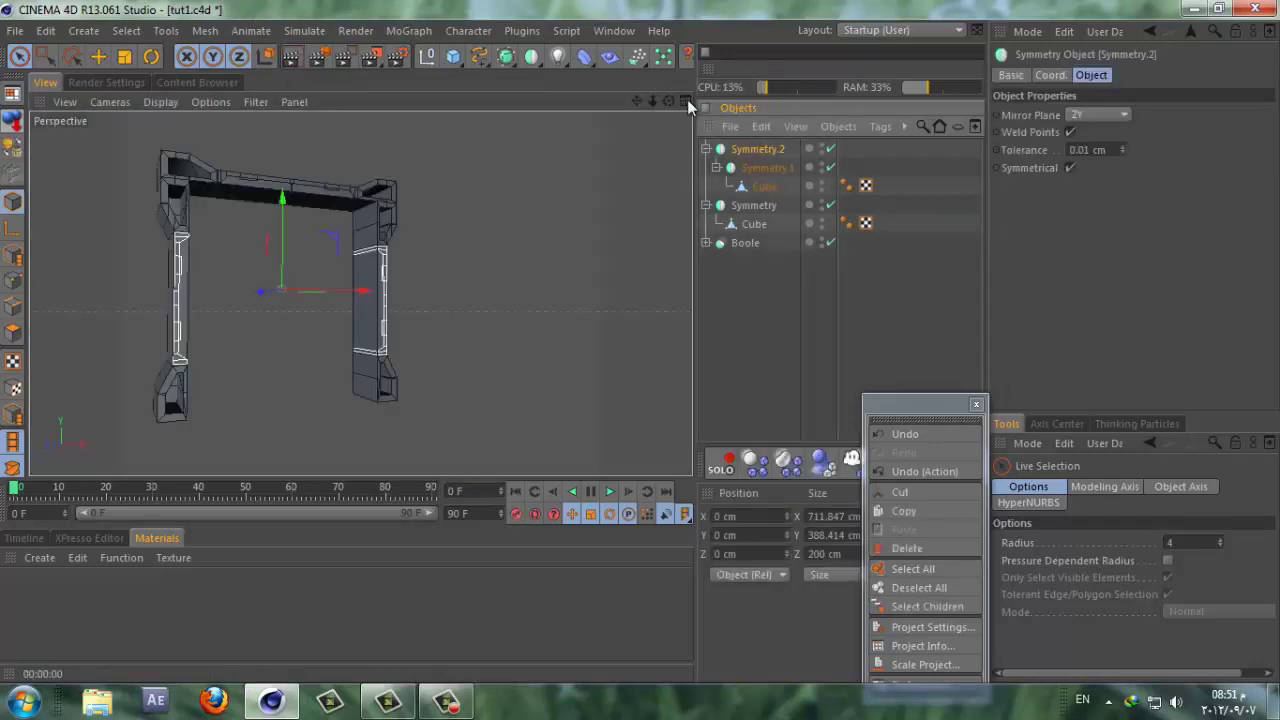
click(686, 100)
middle_click(529, 153)
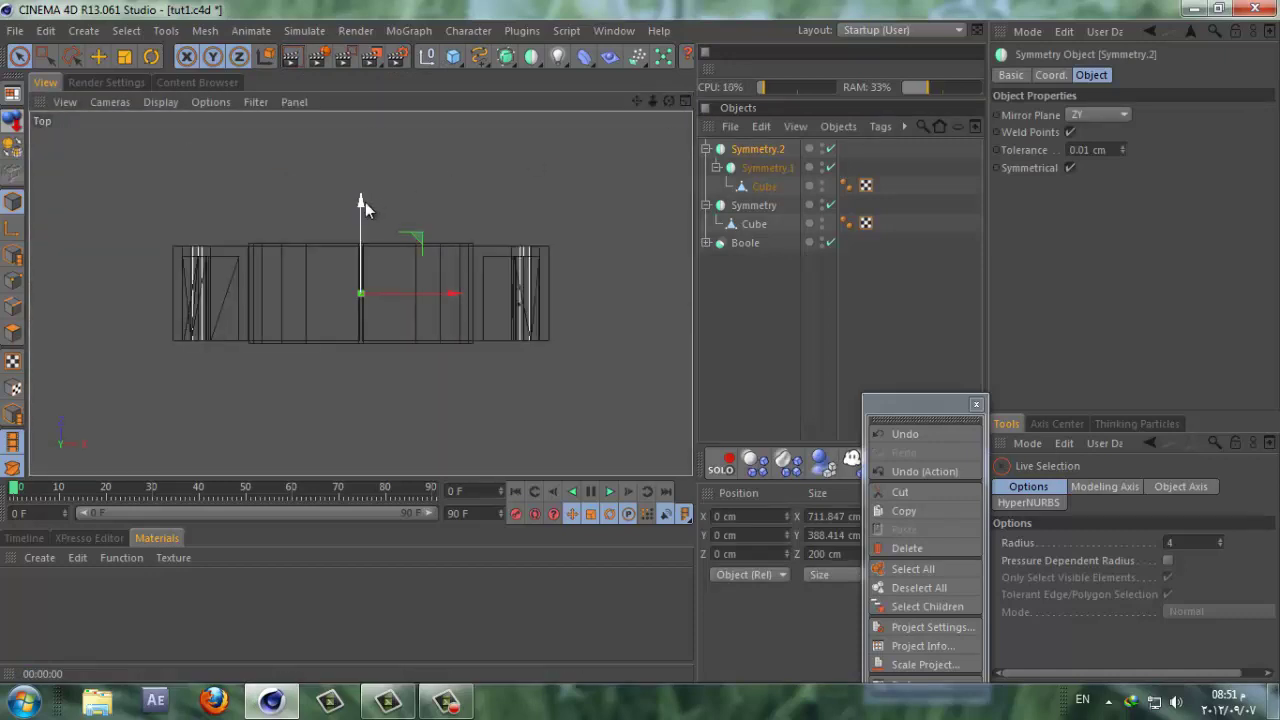
drag(362, 205, 360, 210)
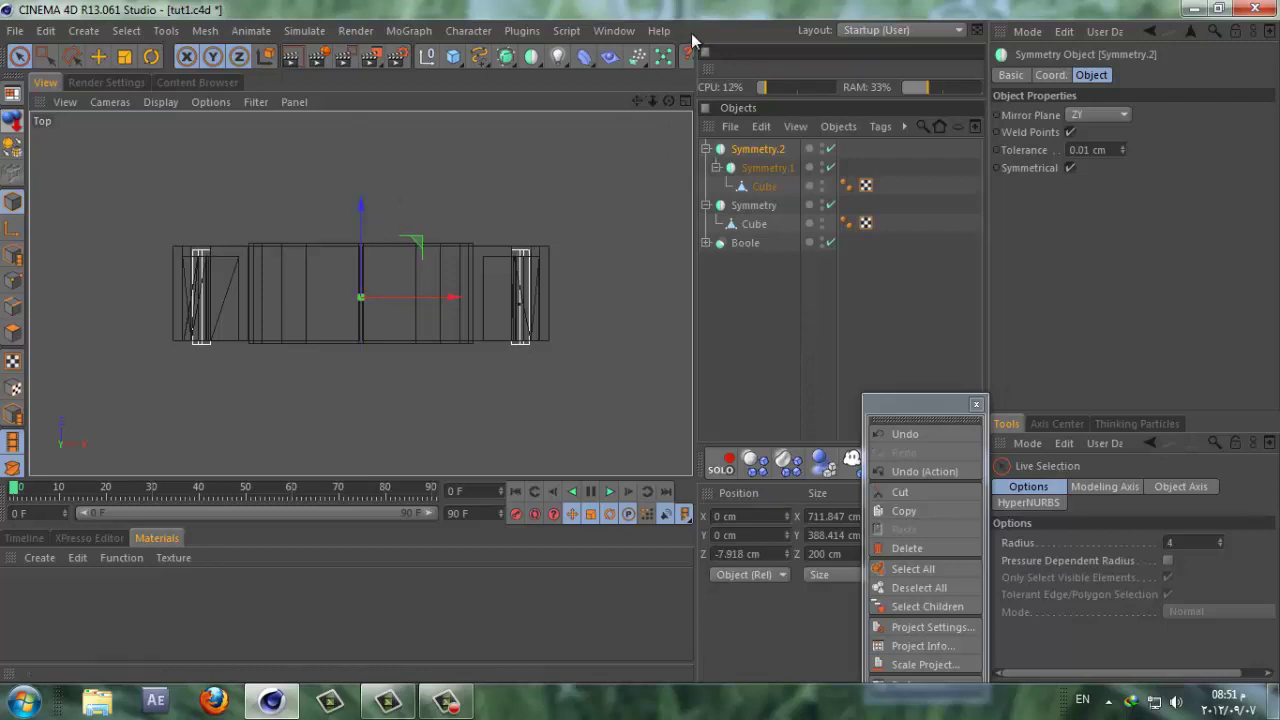
click(684, 102)
click(343, 102)
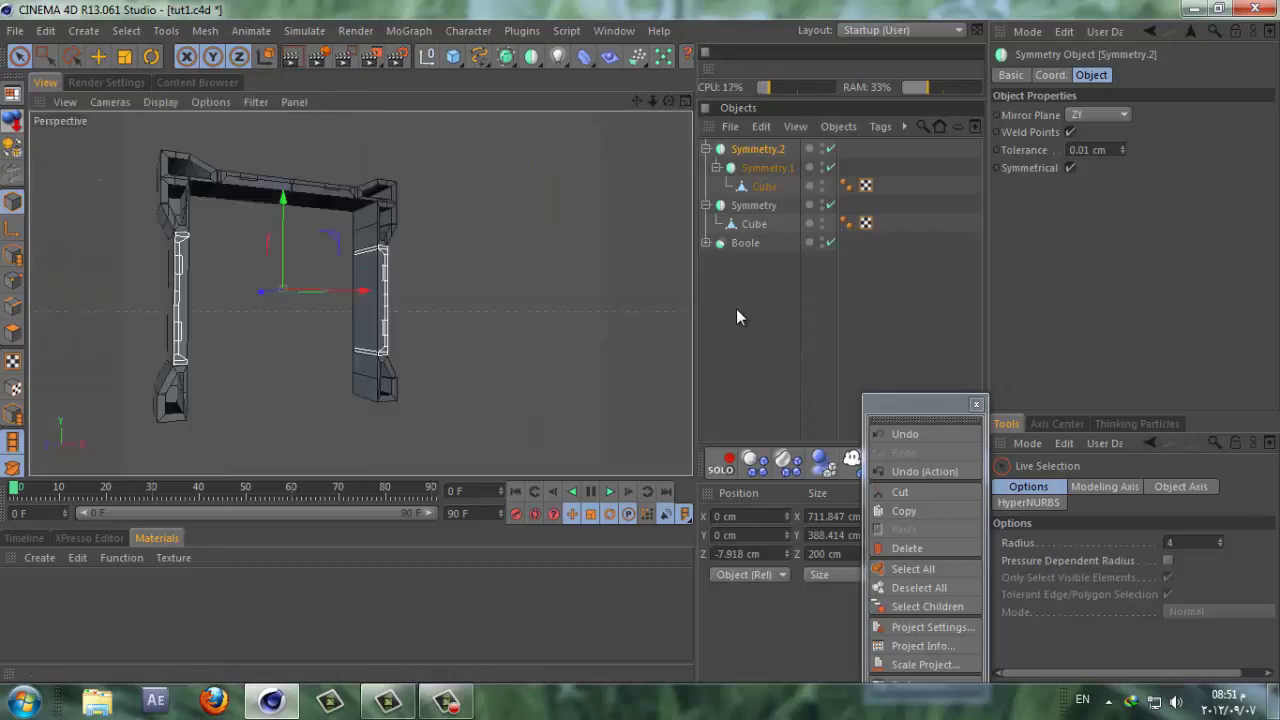
click(737, 313)
click(291, 60)
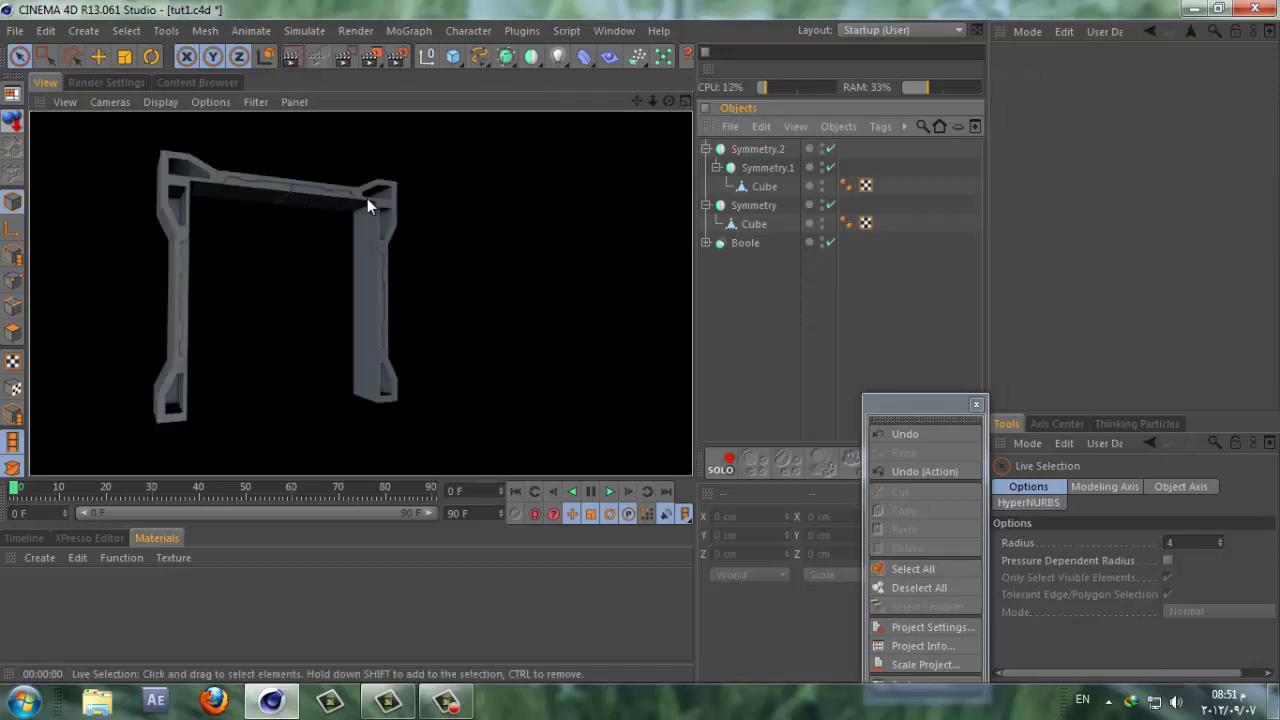
Step: Examine the frame against the door reference image in the Front view, along the right post and the upper corners
click(685, 102)
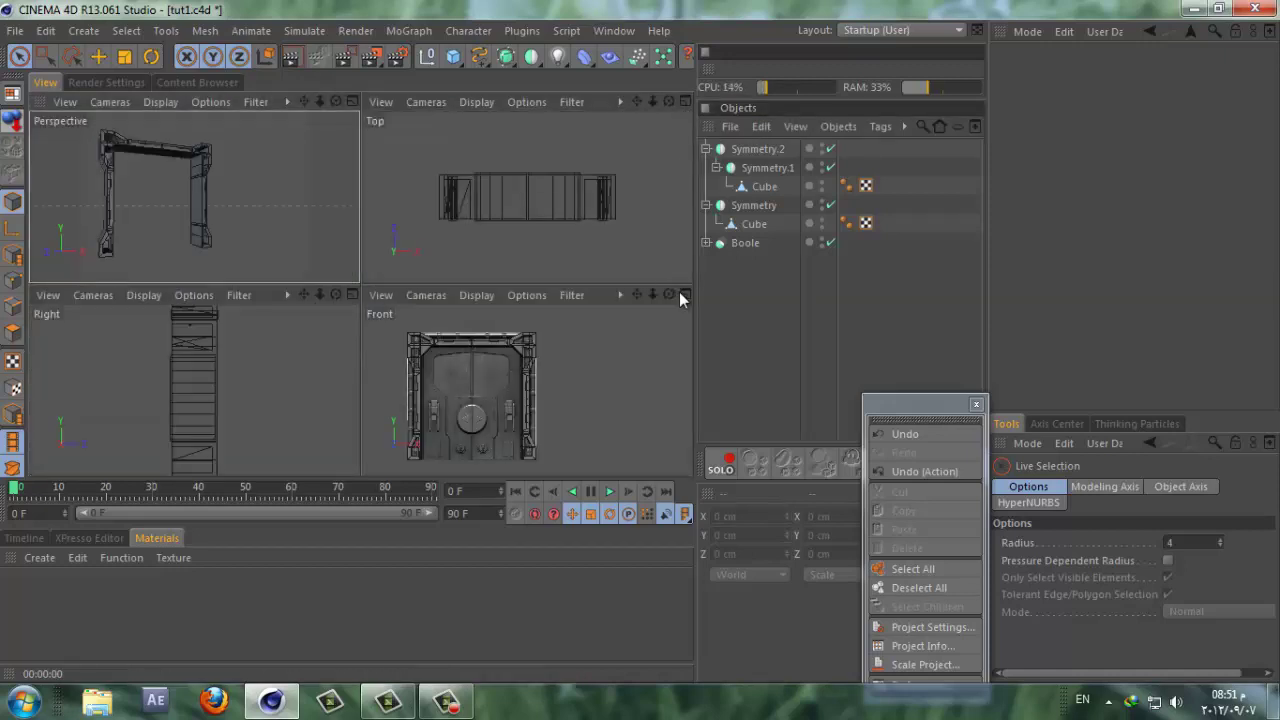
click(684, 295)
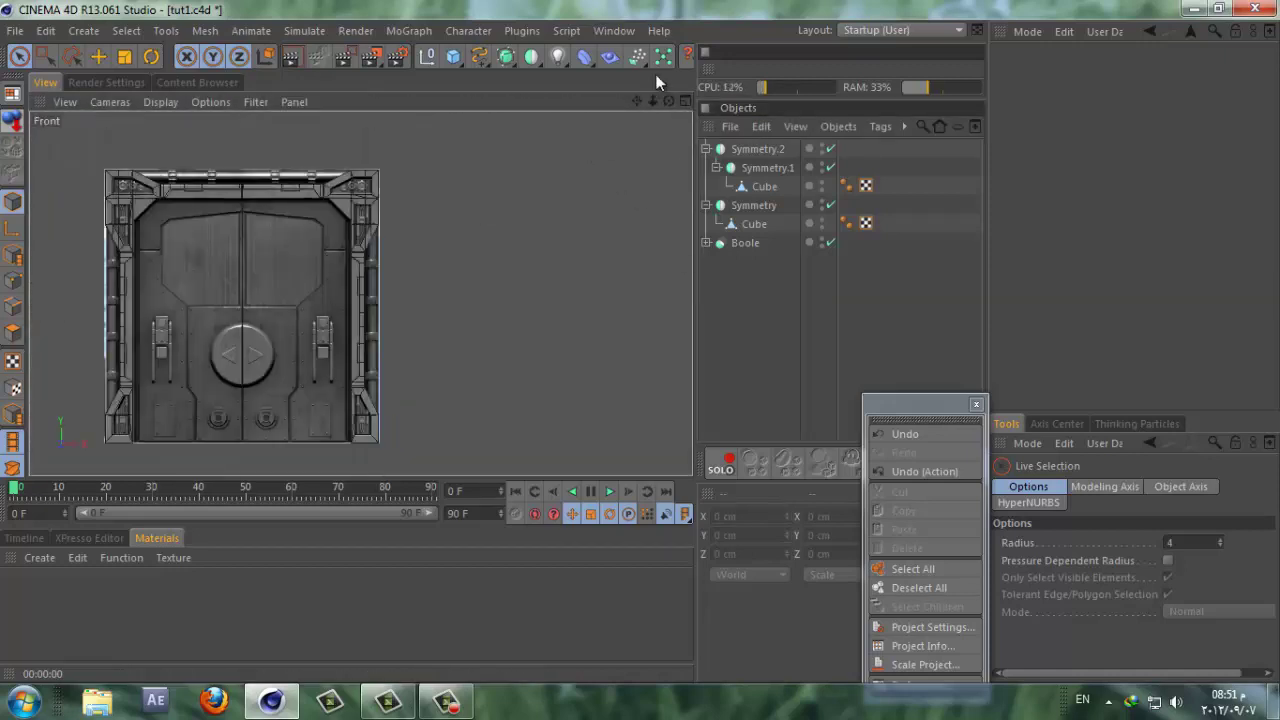
drag(656, 101, 640, 340)
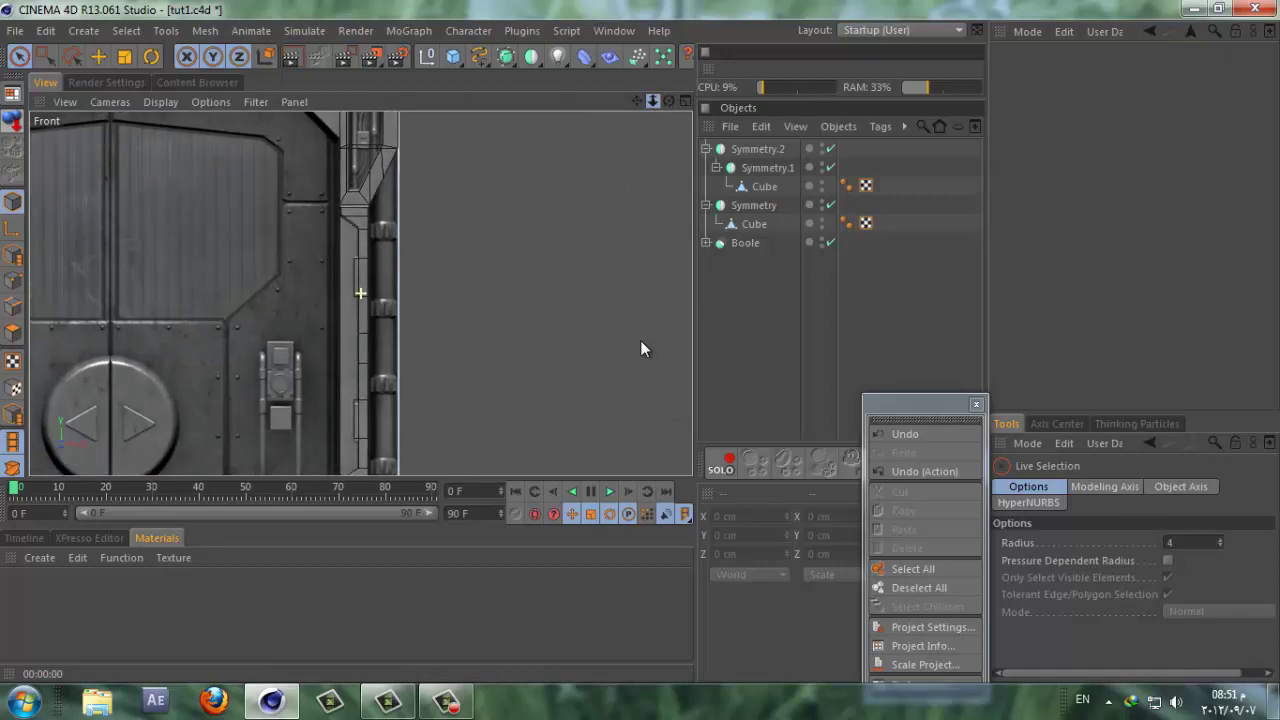
drag(637, 101, 468, 255)
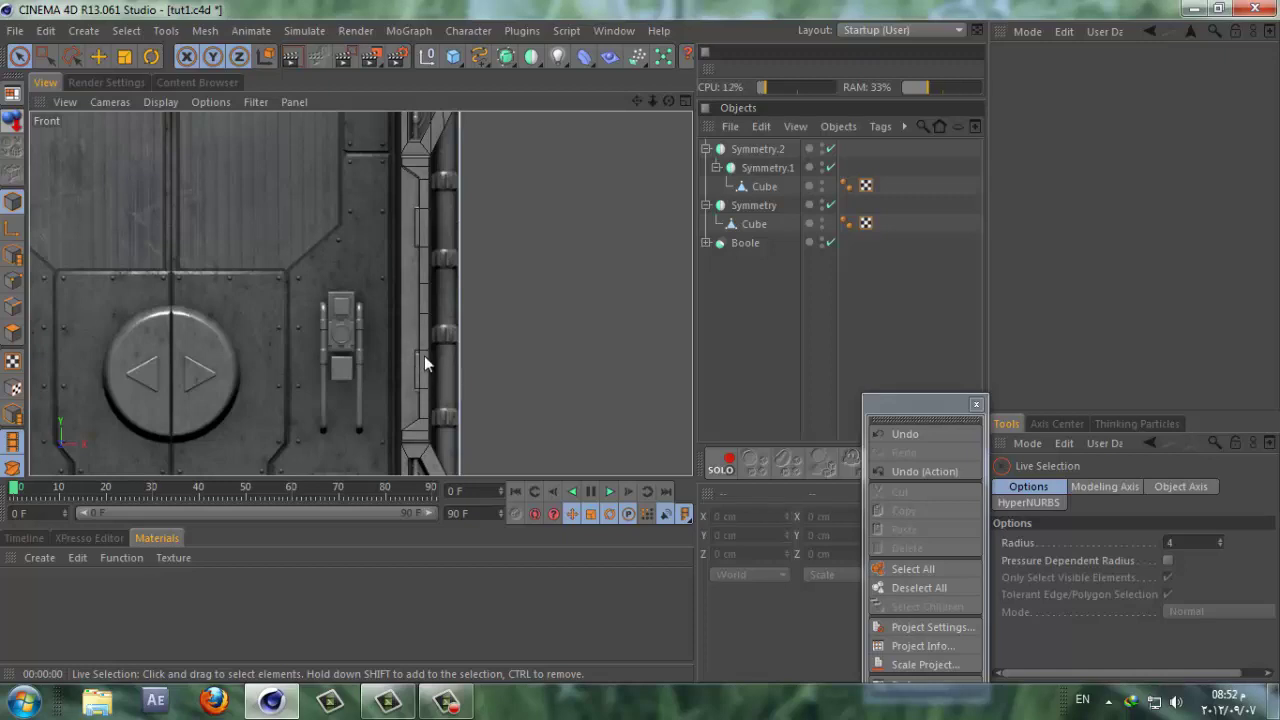
drag(639, 342, 639, 342)
drag(637, 101, 640, 343)
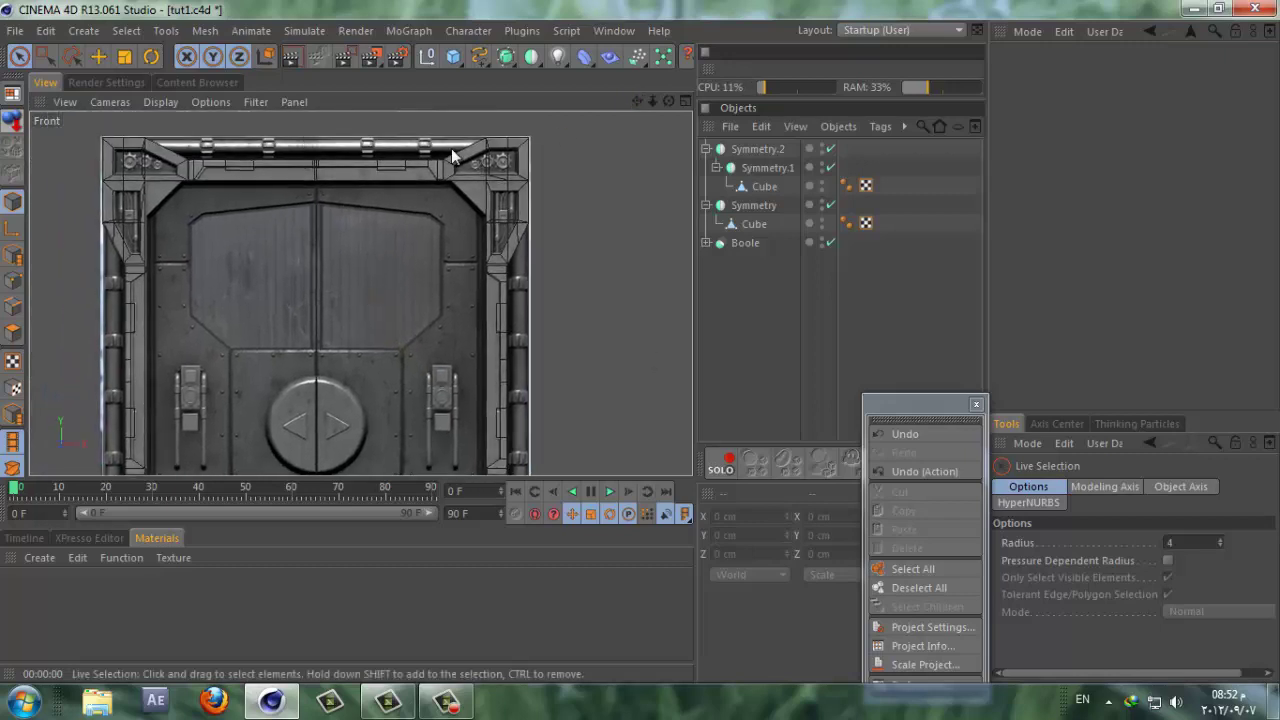
click(686, 99)
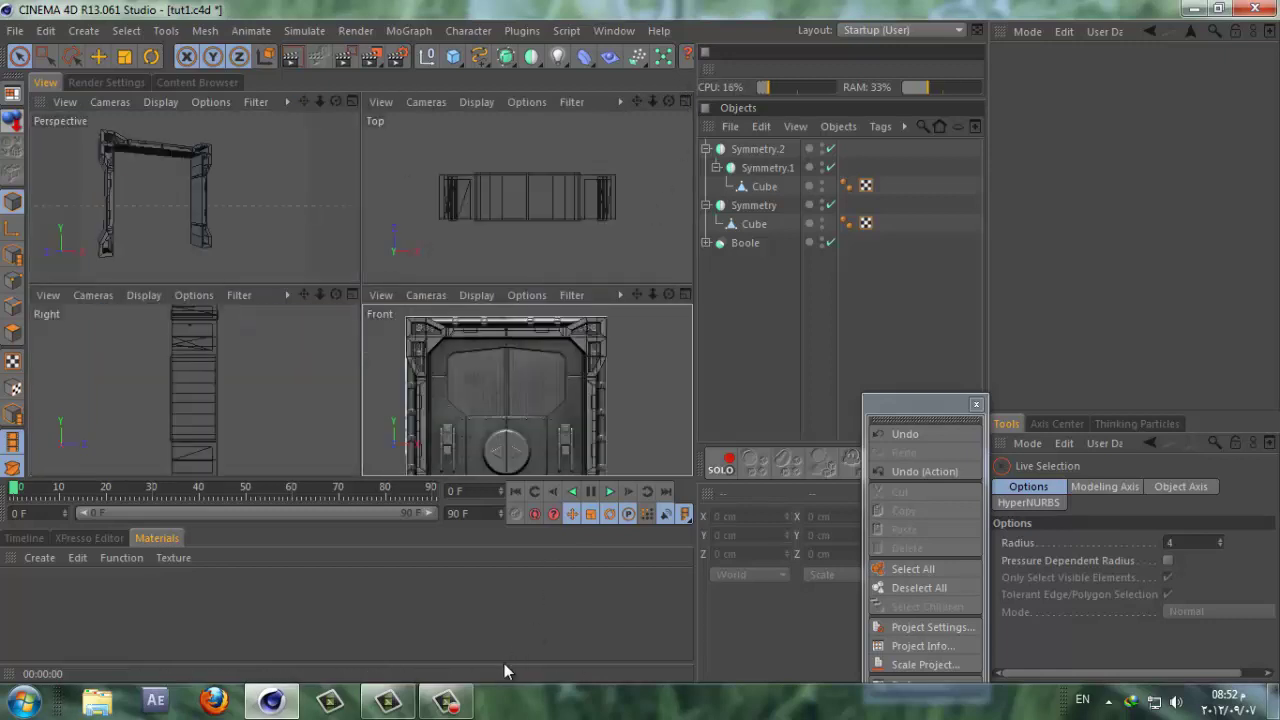
click(462, 702)
click(462, 702)
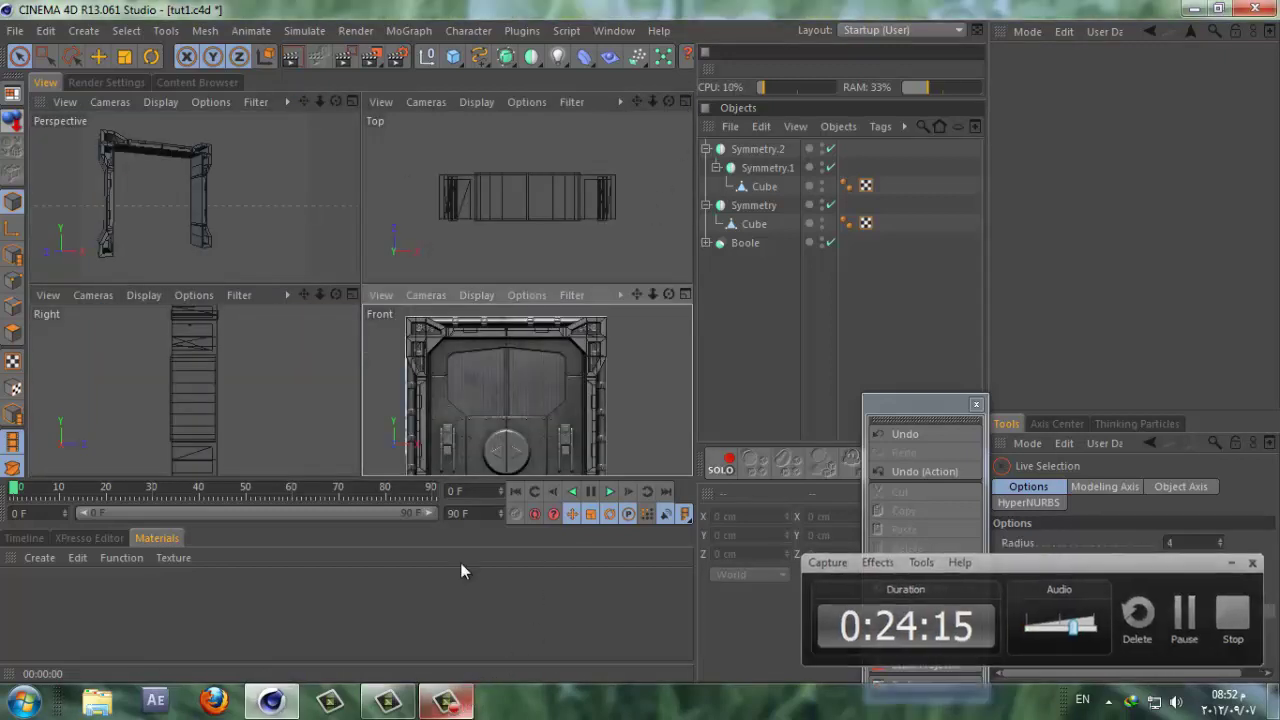
Step: Add a Cogwheel spline in the door opening and scale it down to an outer radius of about 84.7 cm
click(355, 100)
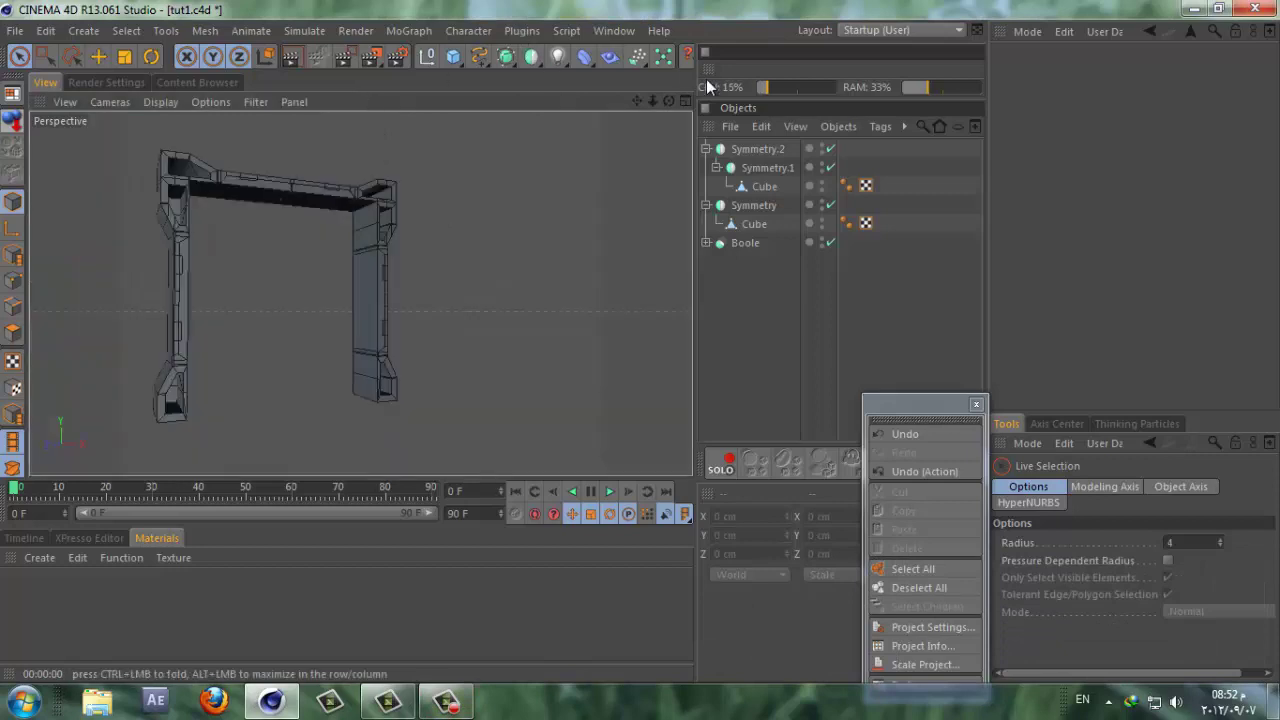
alt+drag(643, 347, 640, 341)
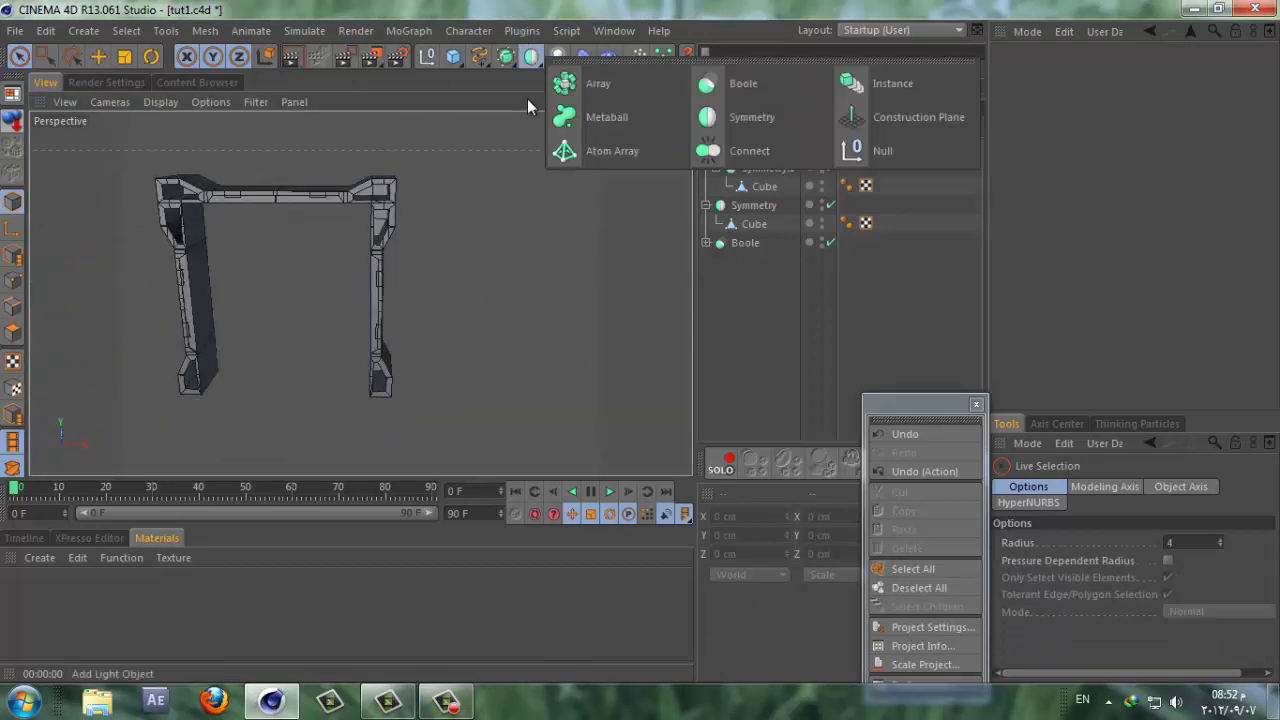
click(463, 57)
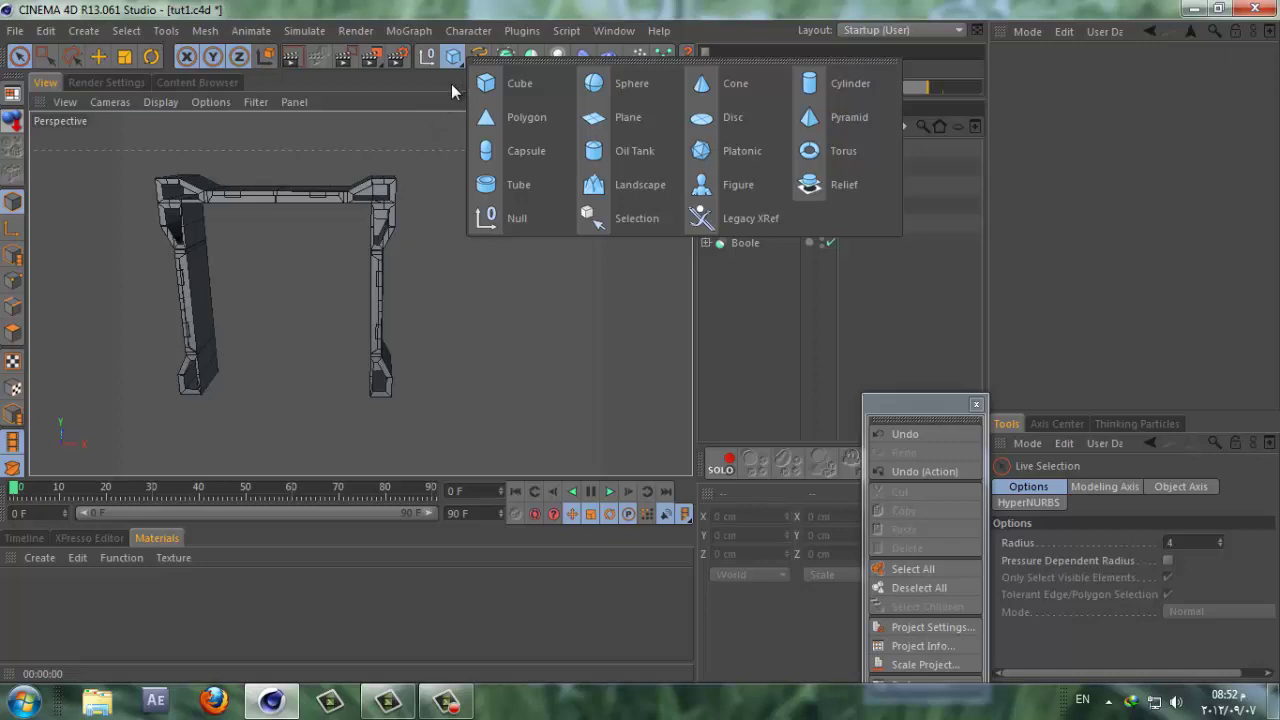
click(478, 55)
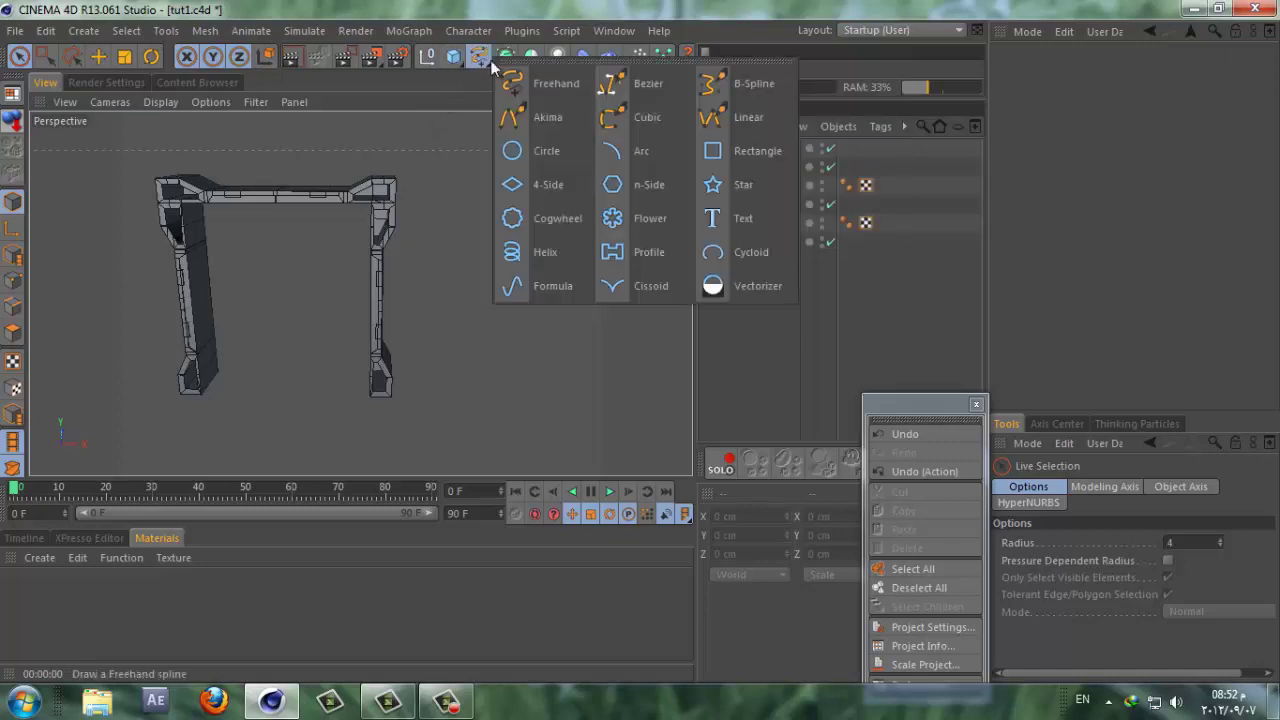
click(530, 224)
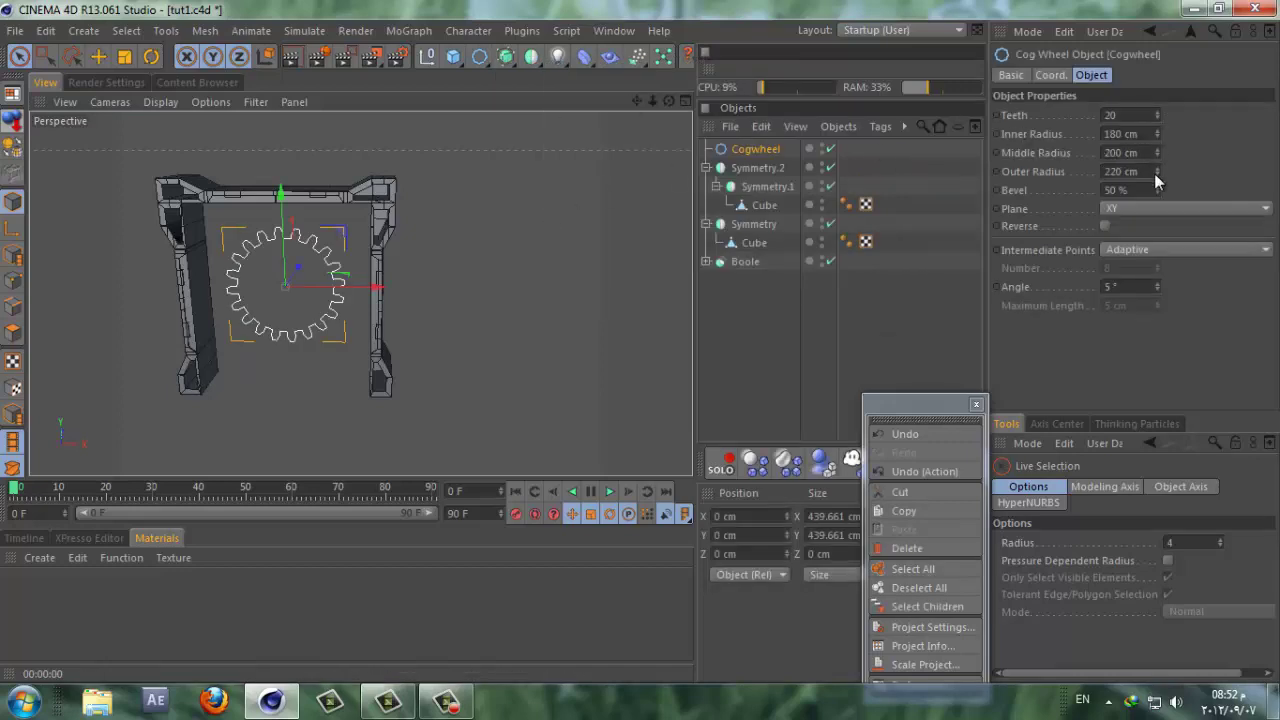
key(t)
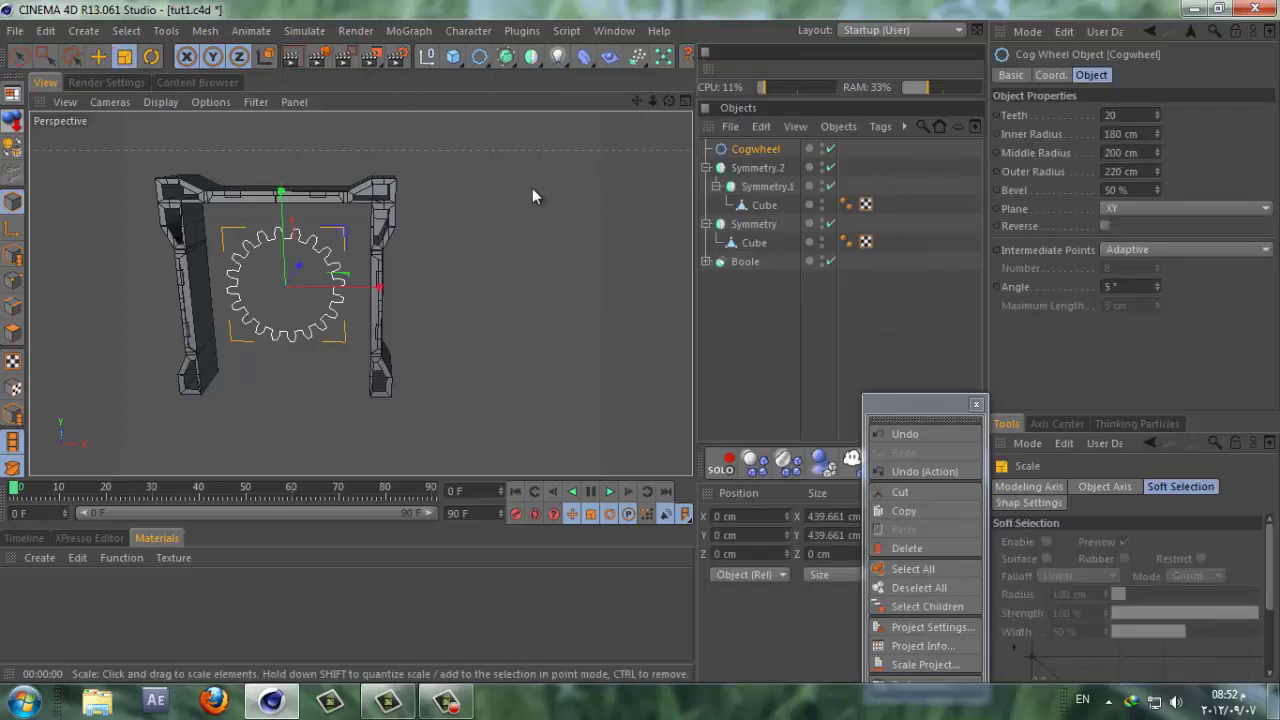
drag(532, 188, 233, 327)
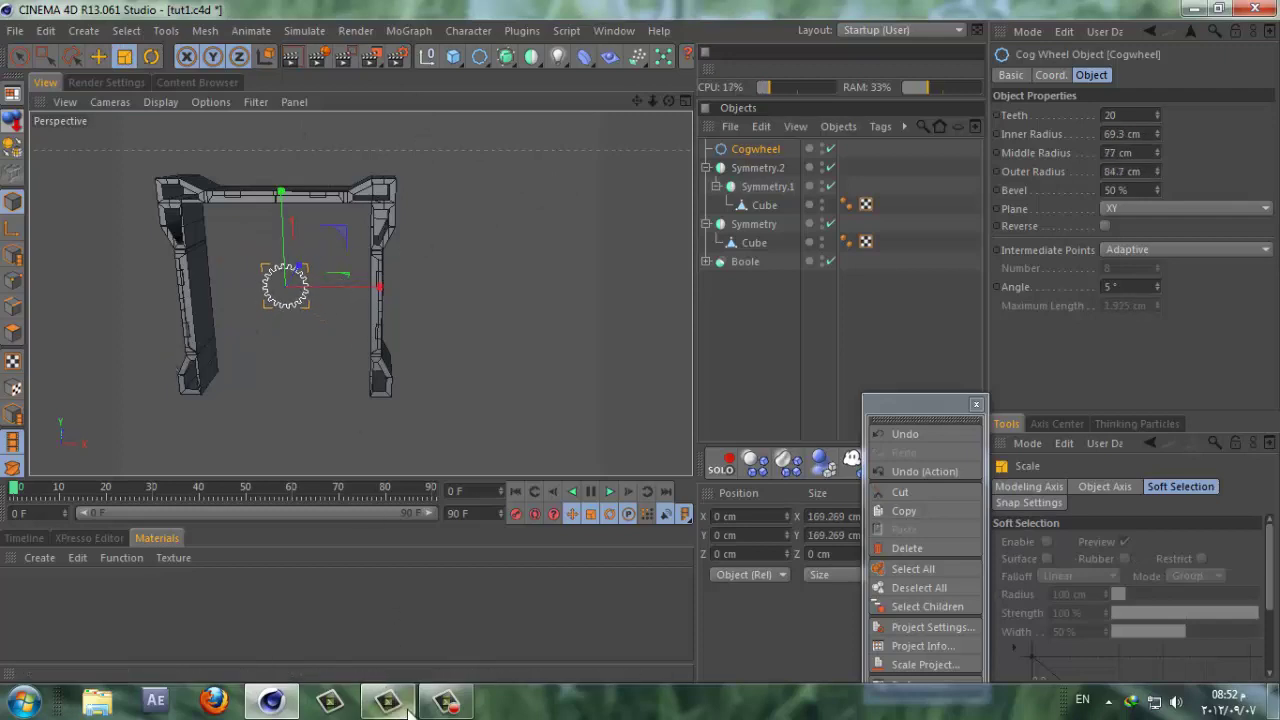
Step: Check the cogwheel against the reference in the Front view, and set its Teeth to 9 in the perspective view
click(686, 100)
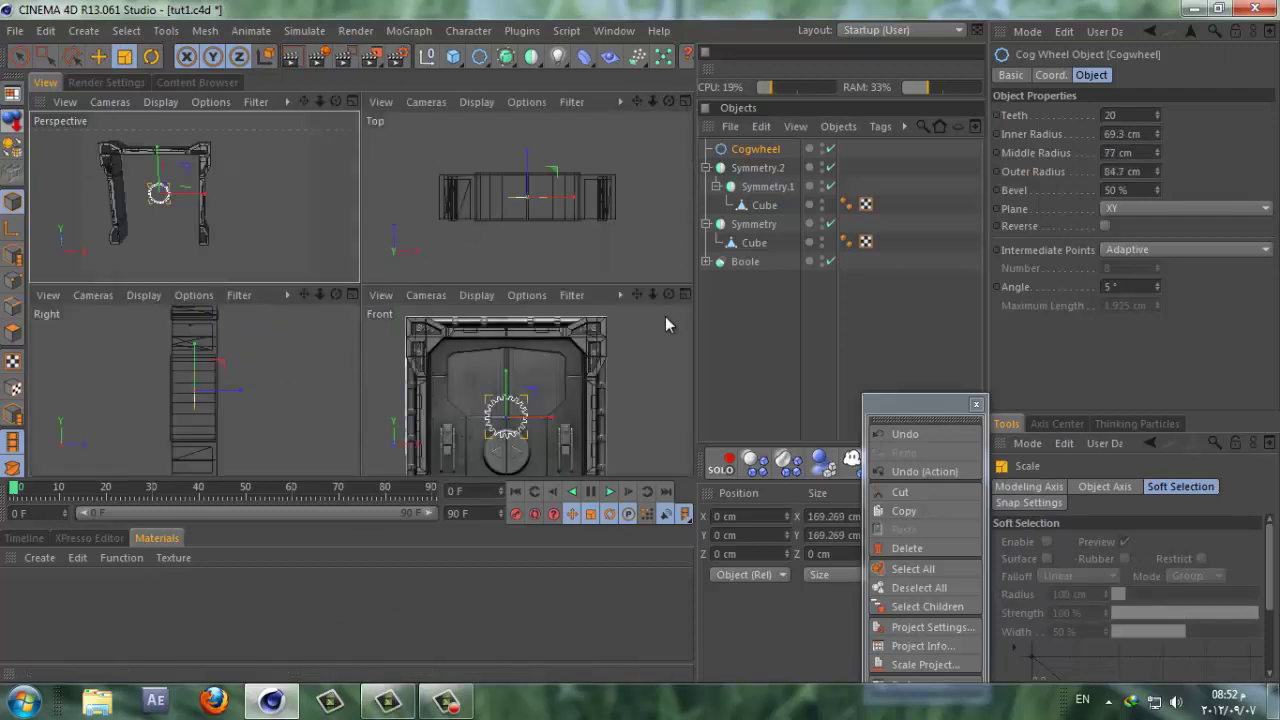
click(683, 296)
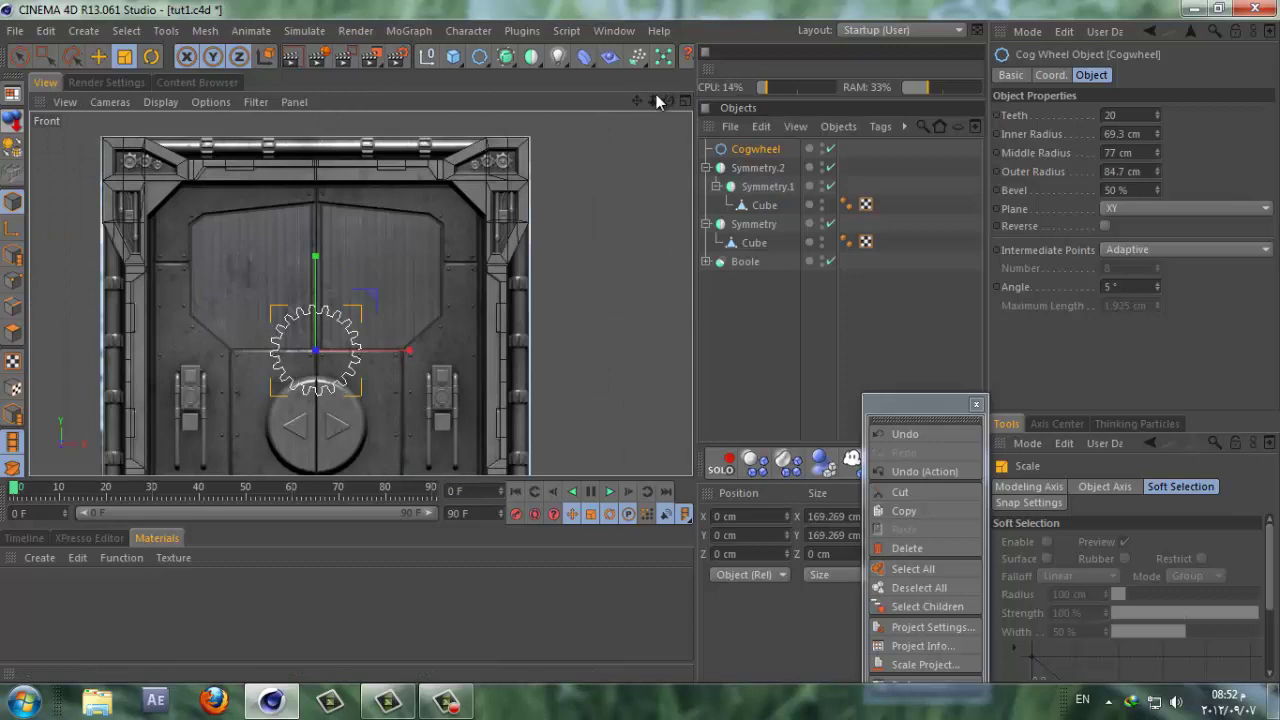
drag(654, 100, 641, 342)
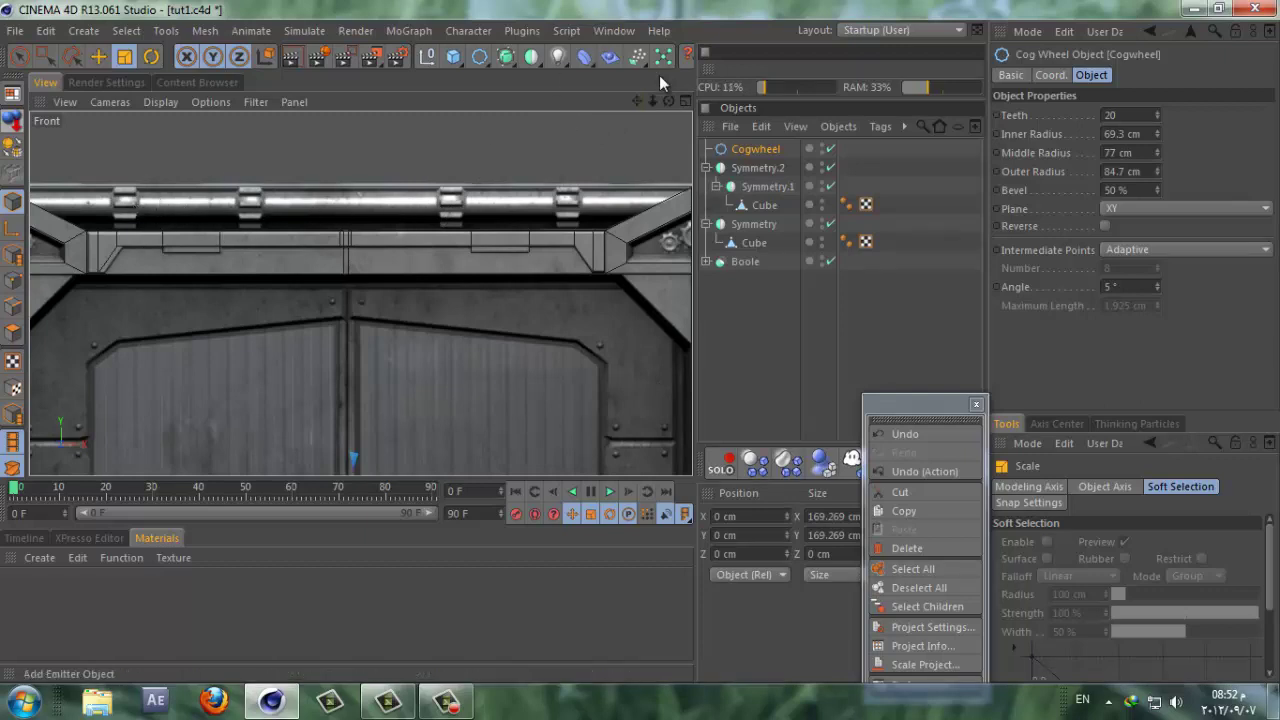
click(686, 101)
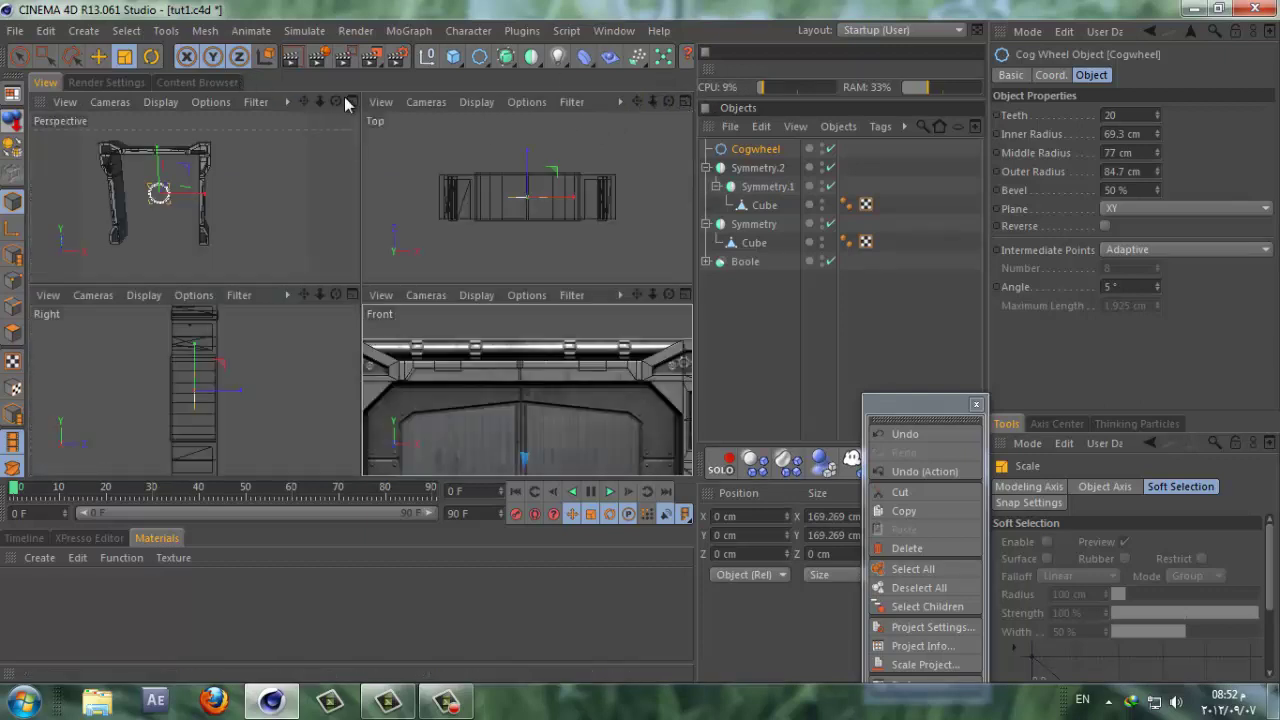
click(355, 103)
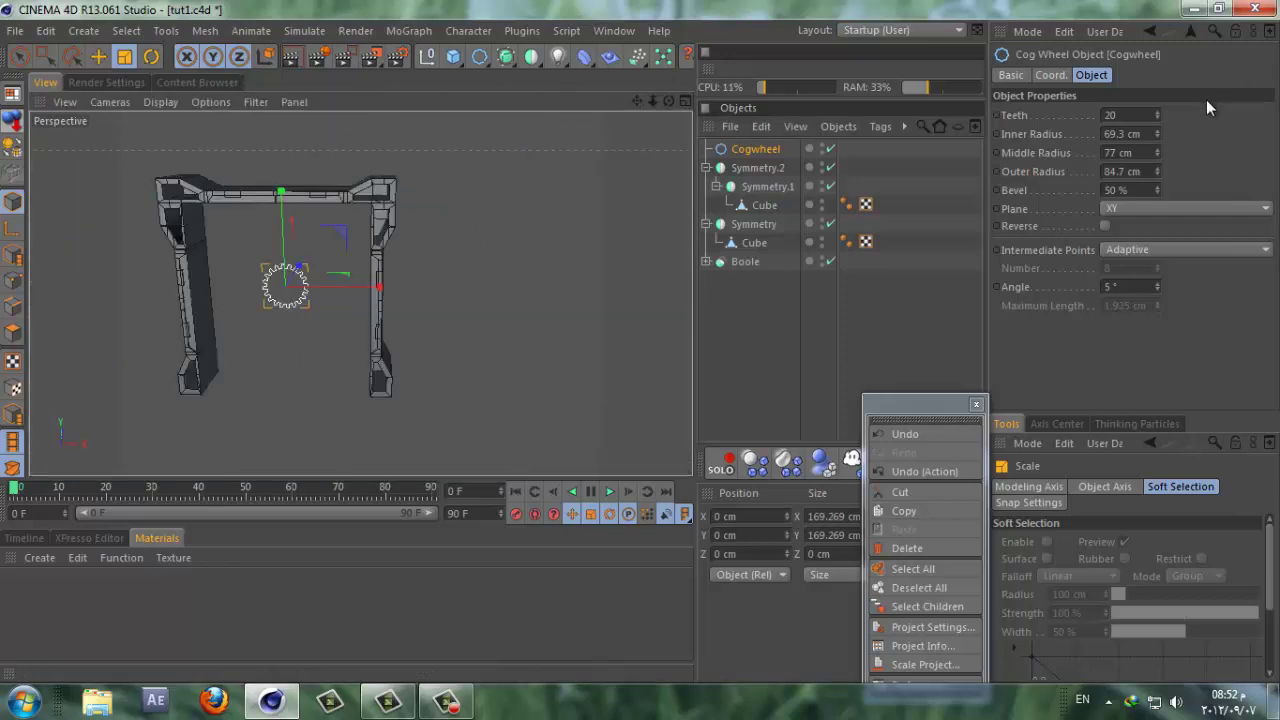
drag(654, 98, 1157, 113)
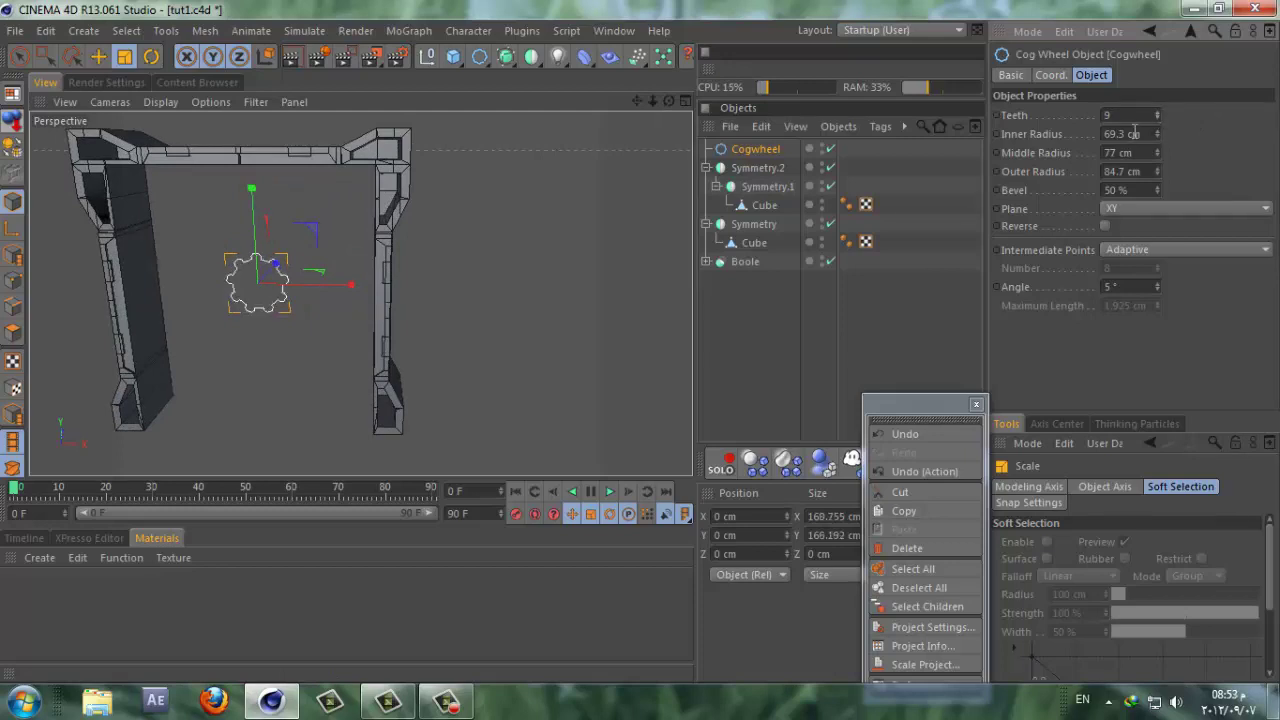
Step: Set the cogwheel's Teeth to 10 and its Inner Radius to 54 cm
scroll(1141, 114, up, 1)
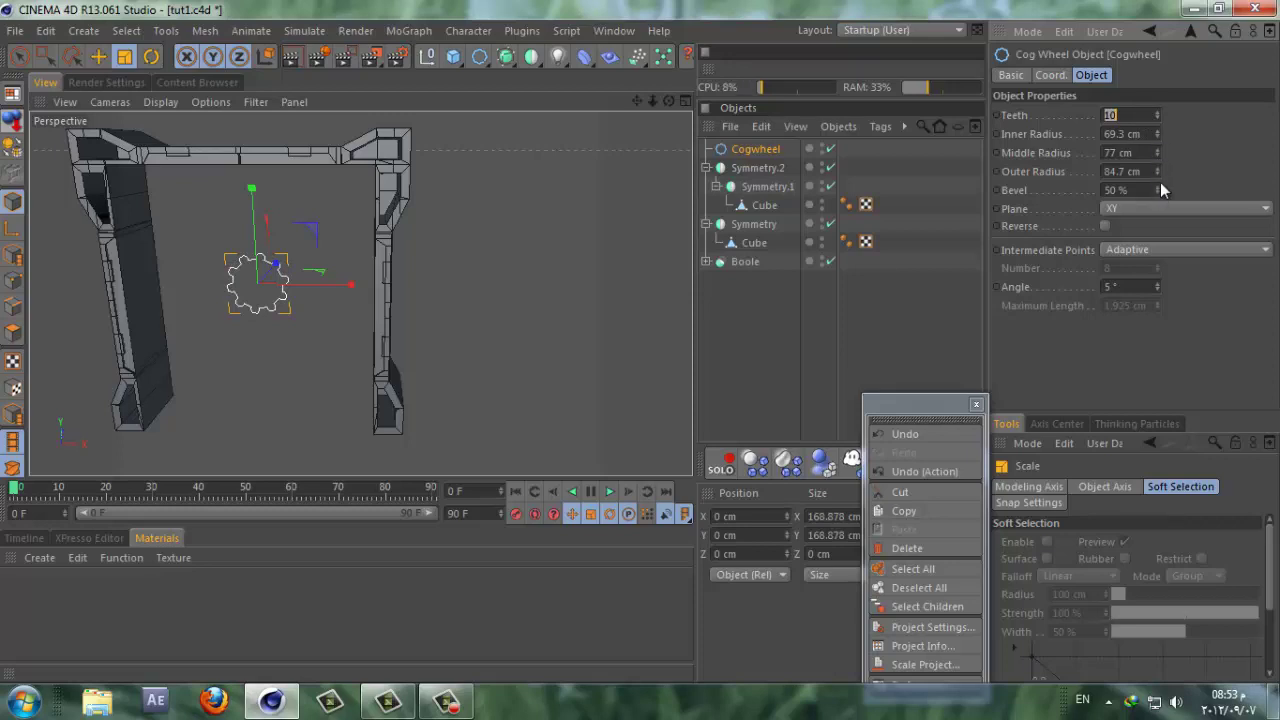
drag(1155, 135, 1155, 132)
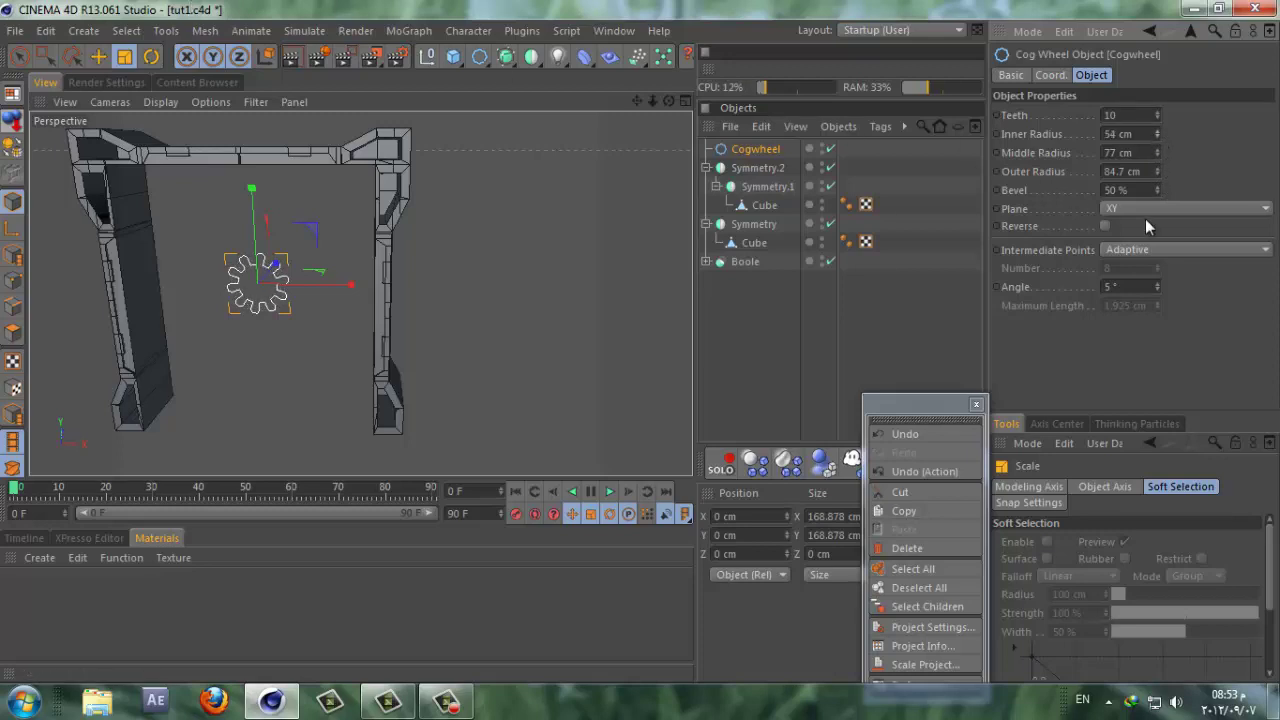
Step: Try other orientation planes for the cogwheel spline, ending on ZY
scroll(1154, 214, down, 2)
key(ctrl+z)
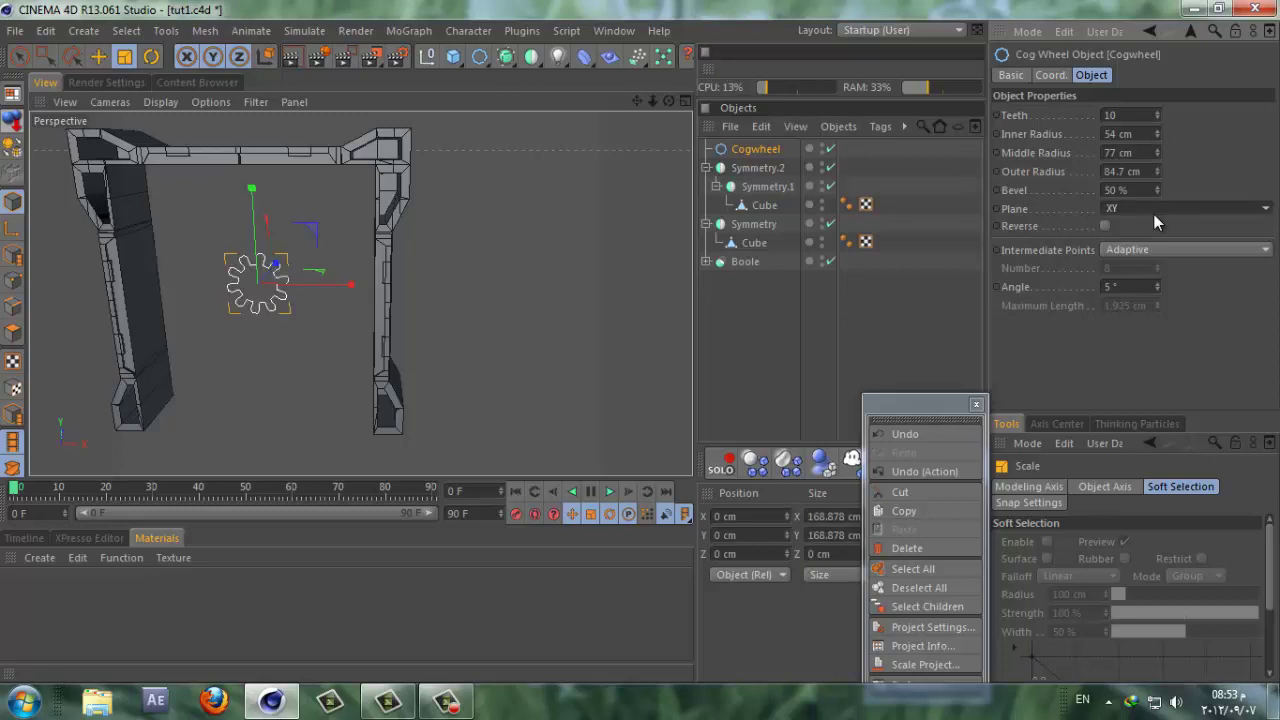
scroll(1154, 214, down, 2)
scroll(1154, 214, up, 1)
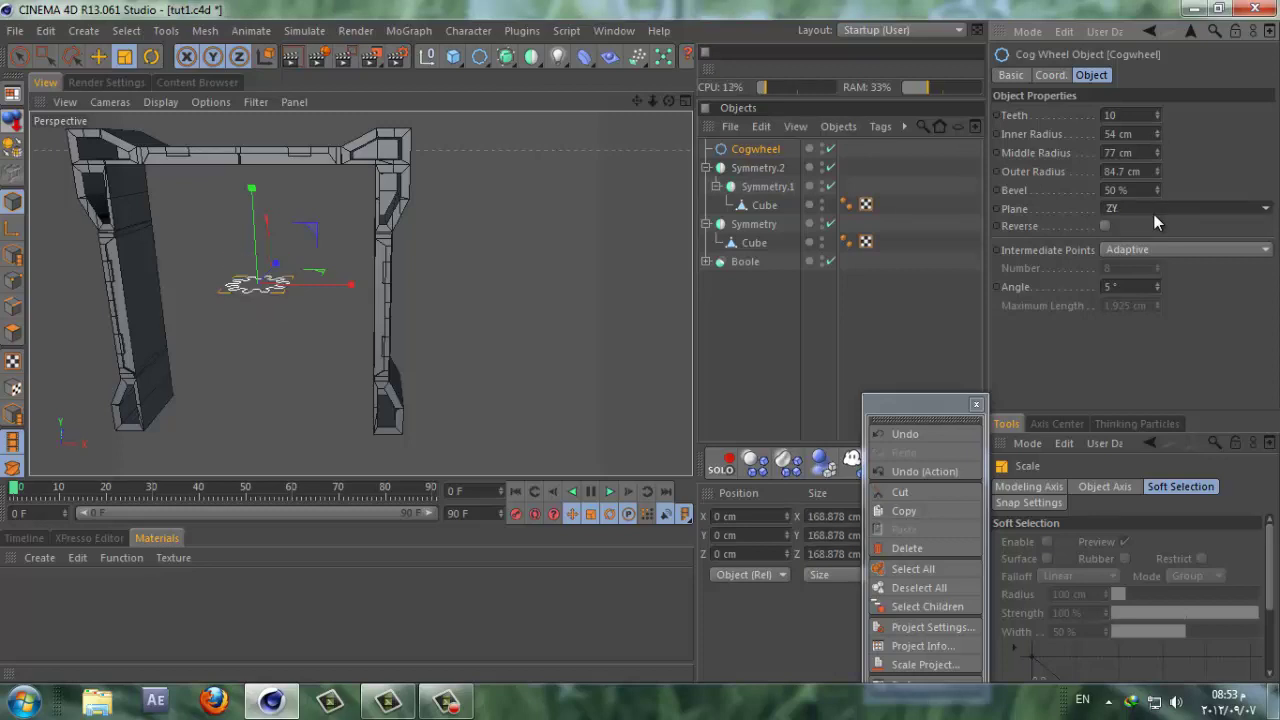
Step: Add an Extrude NURBS object and nest the Cogwheel spline inside it
click(398, 32)
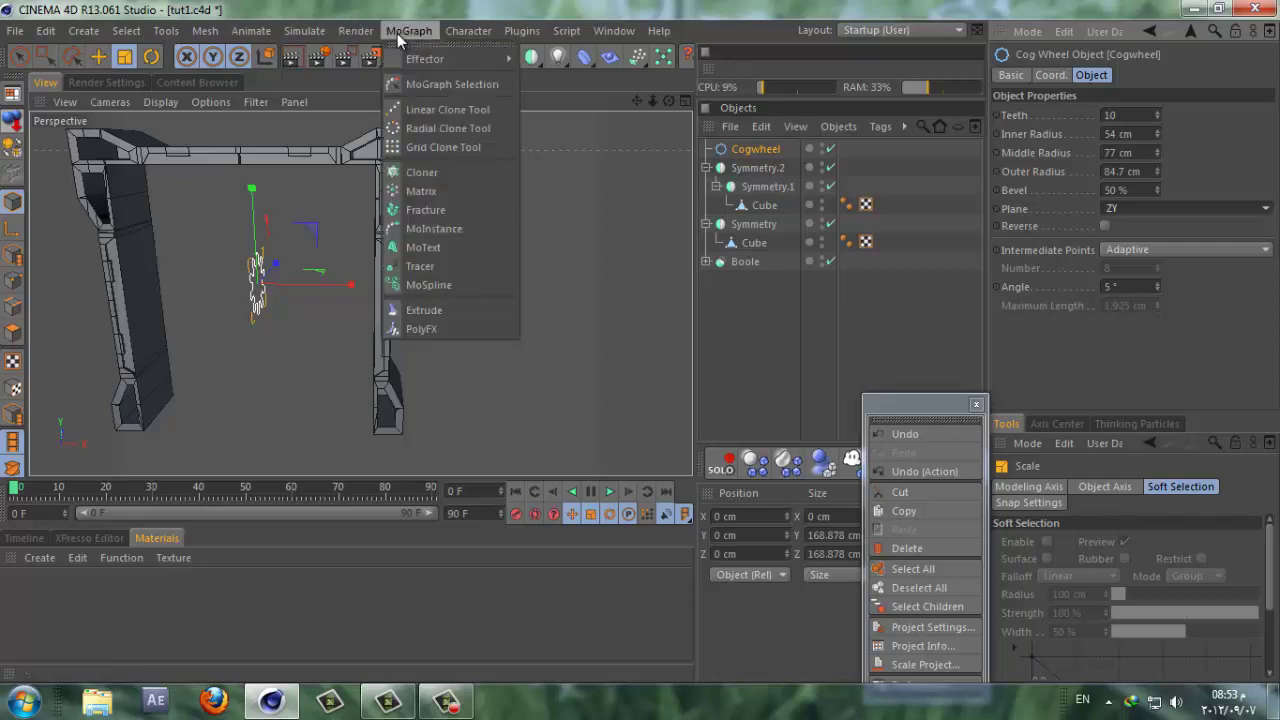
key(Escape)
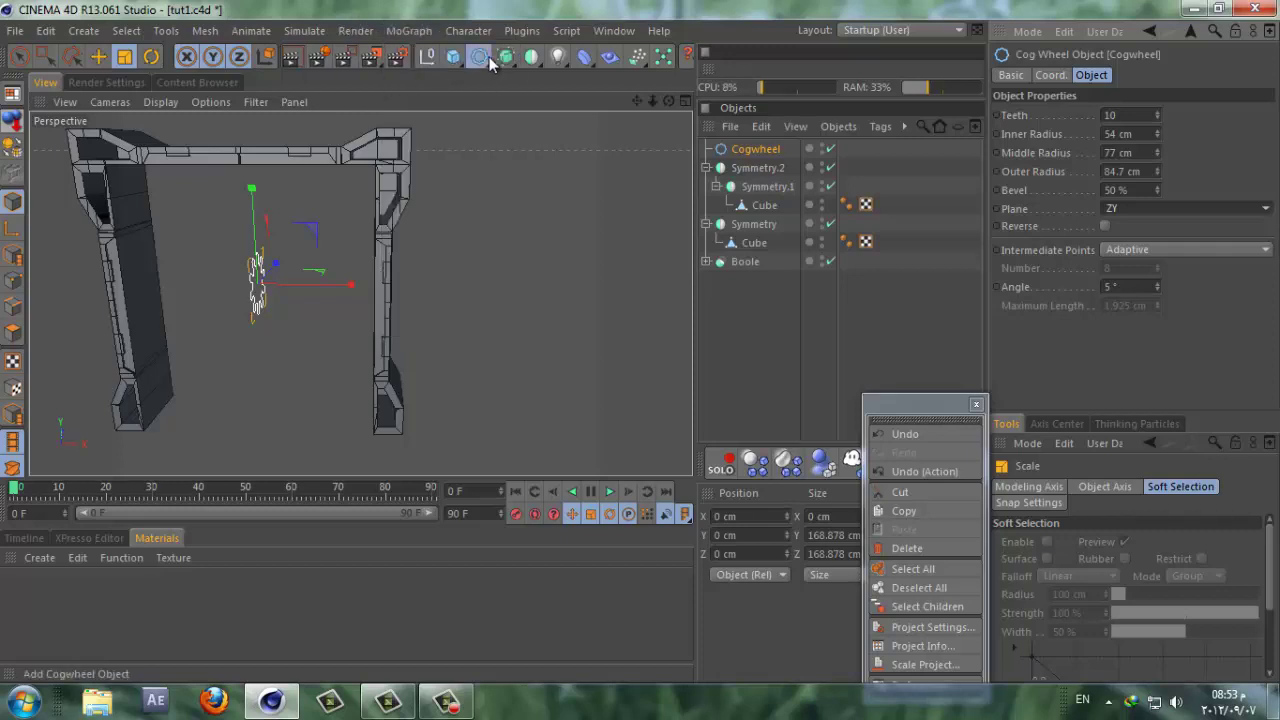
click(505, 57)
click(712, 83)
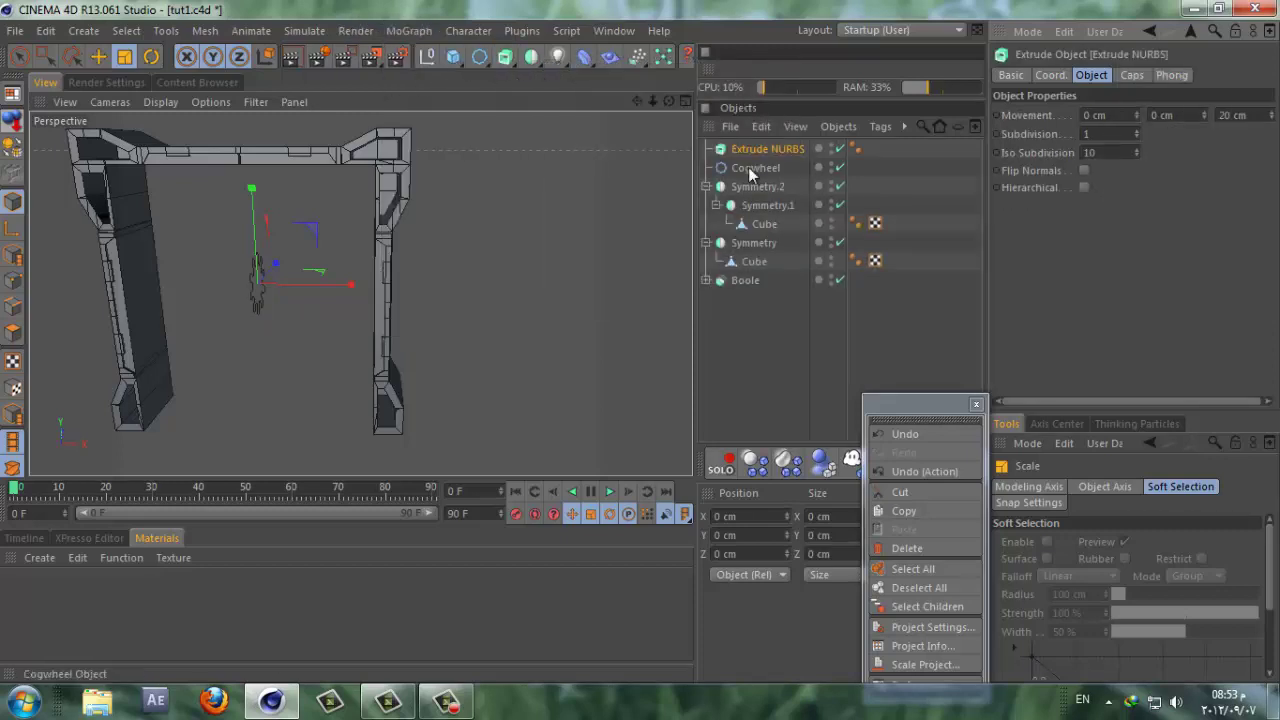
drag(765, 167, 752, 145)
click(751, 145)
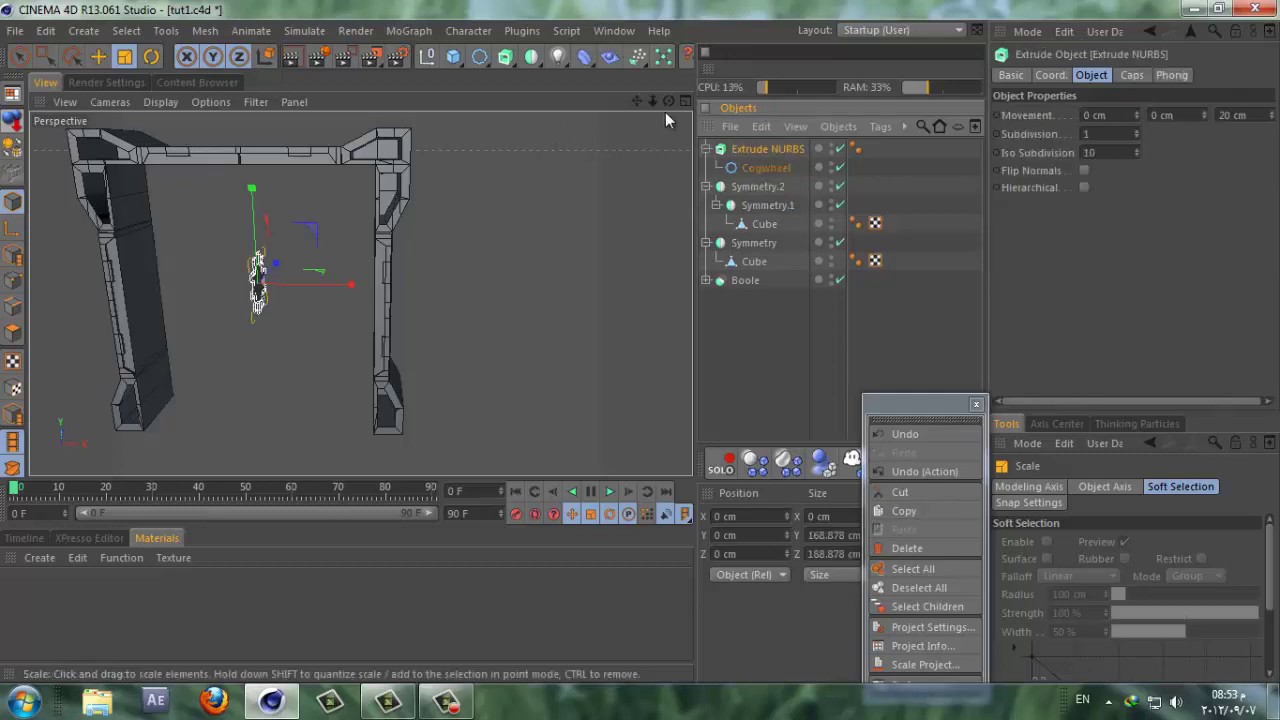
Step: Set the Cogwheel spline's Plane to XY and check the extruded gear from the front
scroll(633, 342, up, 5)
scroll(635, 346, up, 2)
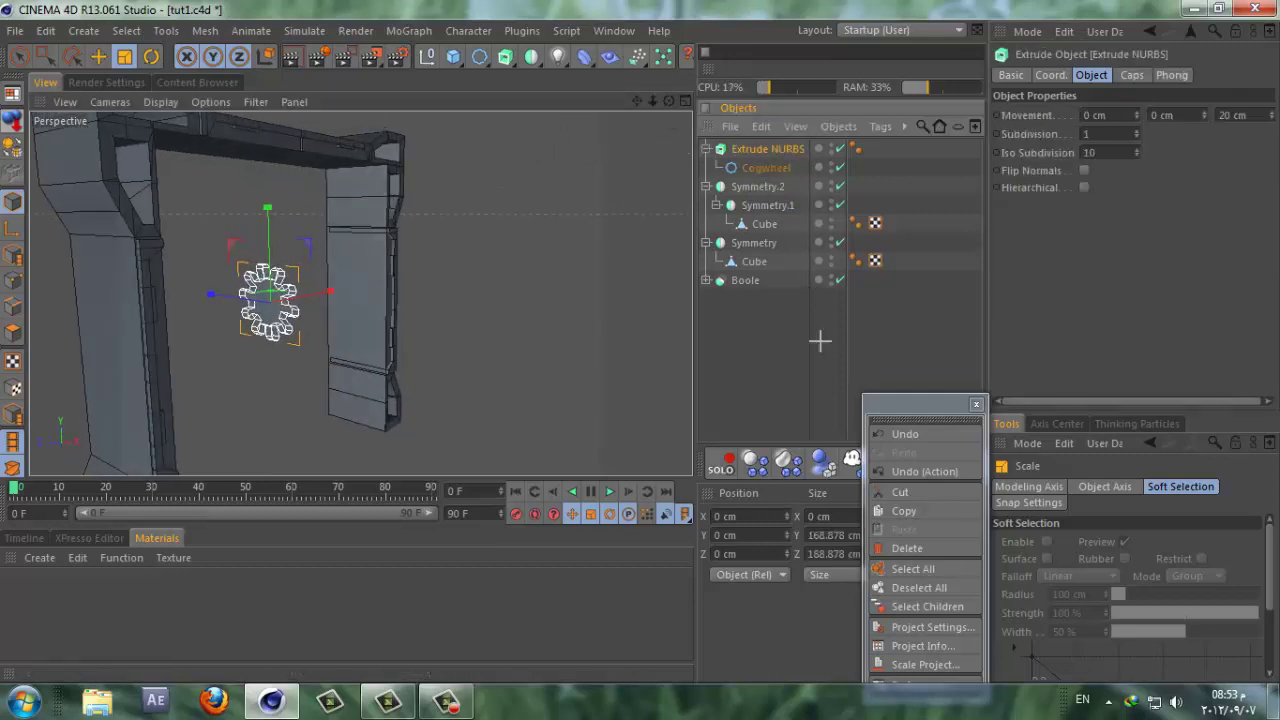
click(820, 337)
click(765, 167)
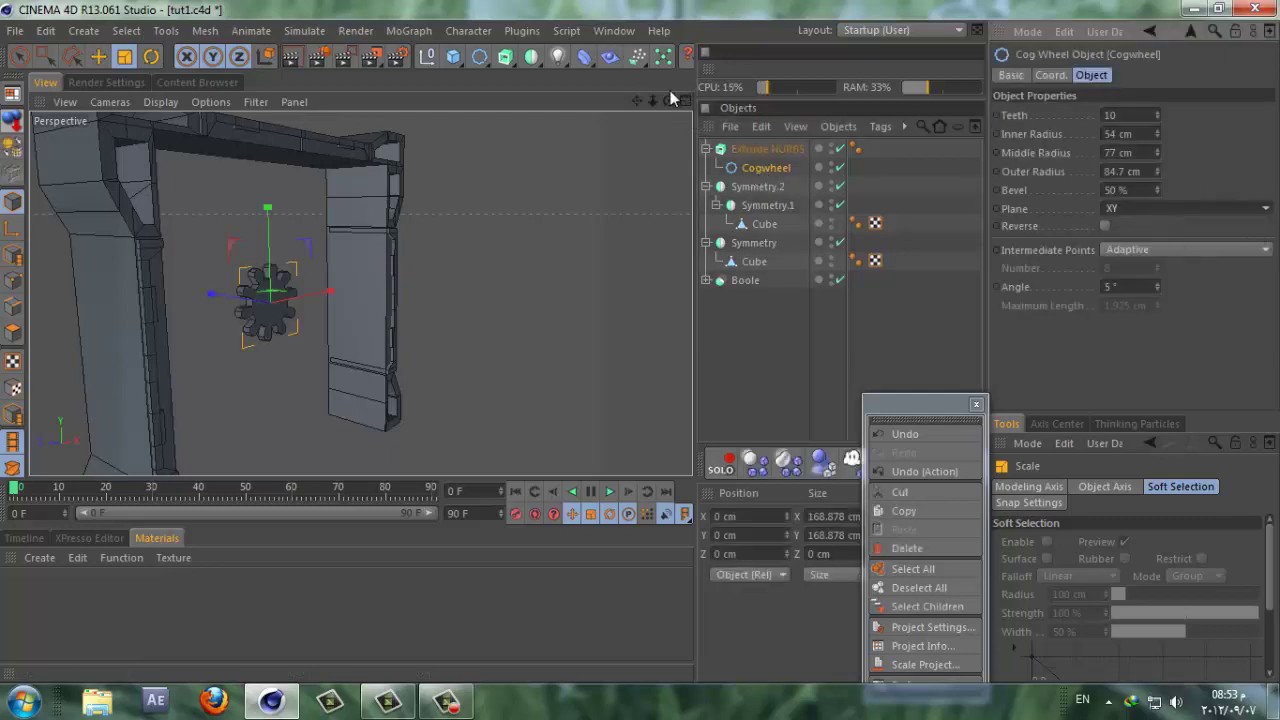
drag(673, 102, 638, 345)
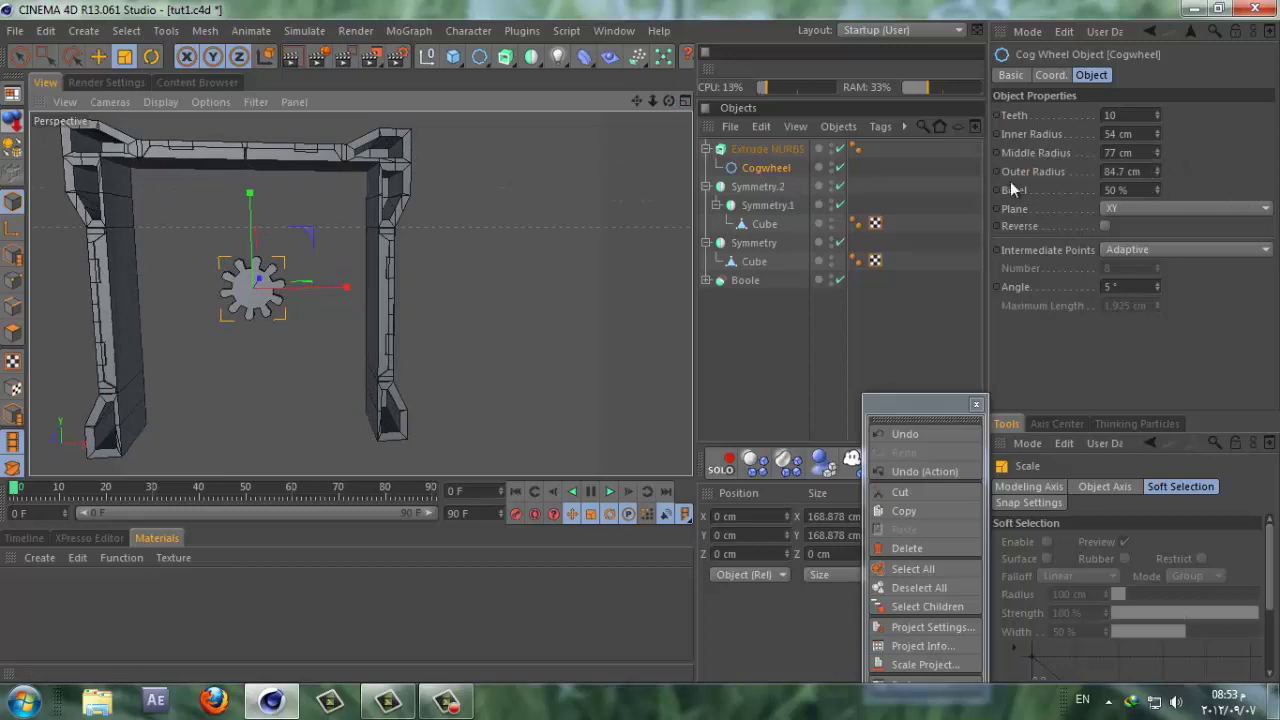
Step: Set the cogwheel's Bevel to 44 % and scale it down to an outer radius of about 52.6 cm
drag(1154, 184, 1162, 166)
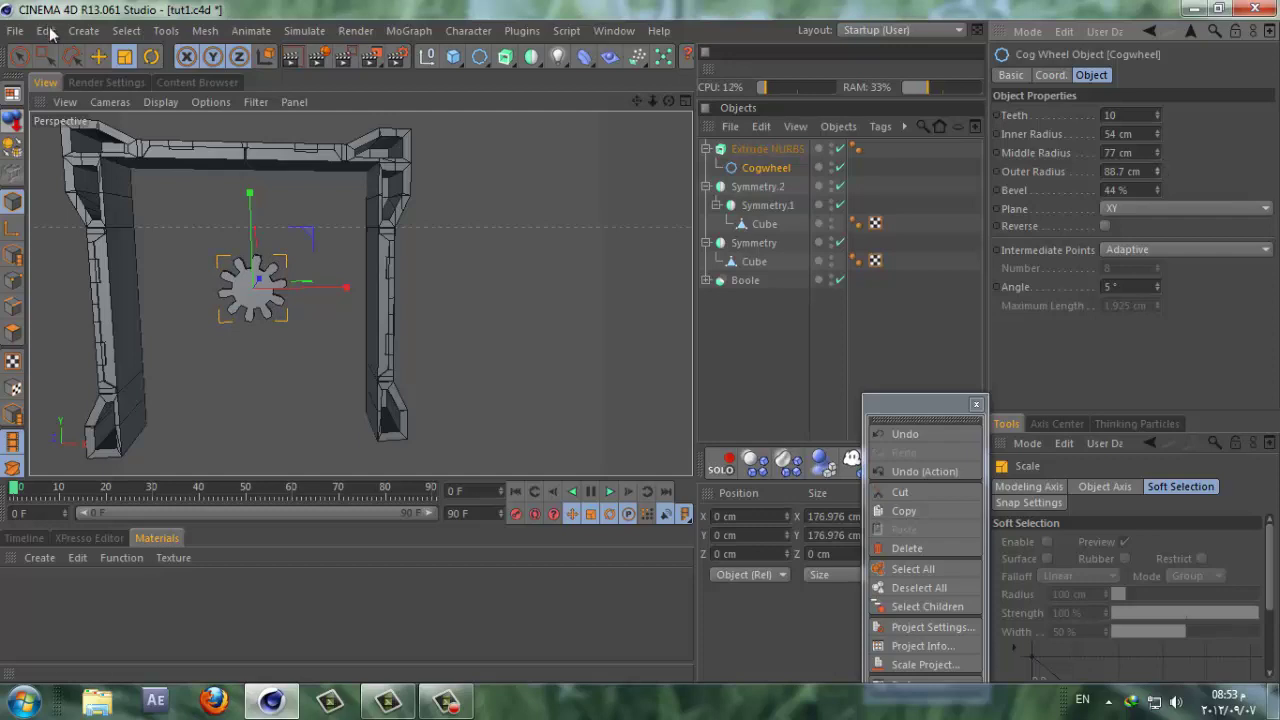
key(t)
drag(346, 220, 71, 325)
Step: Add a Cylinder in the door opening with its Orientation set to -X and a Radius of 20 cm
click(453, 56)
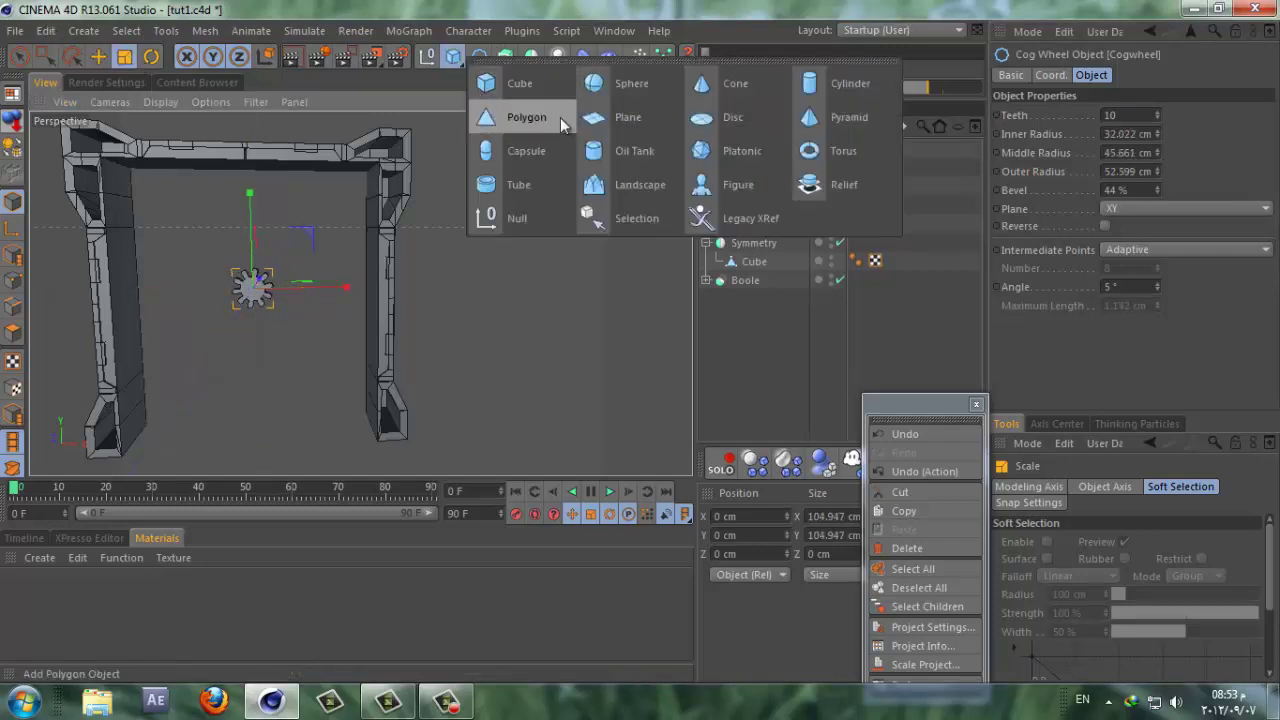
click(826, 82)
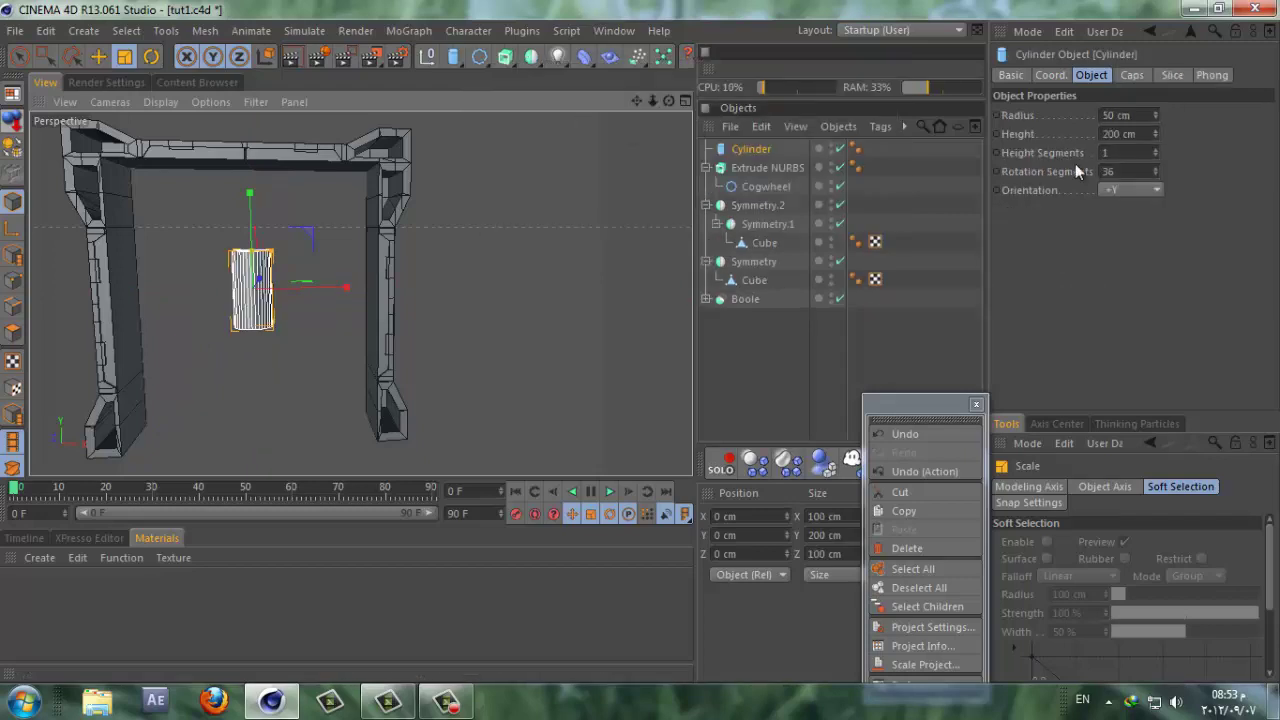
scroll(1124, 192, down, 2)
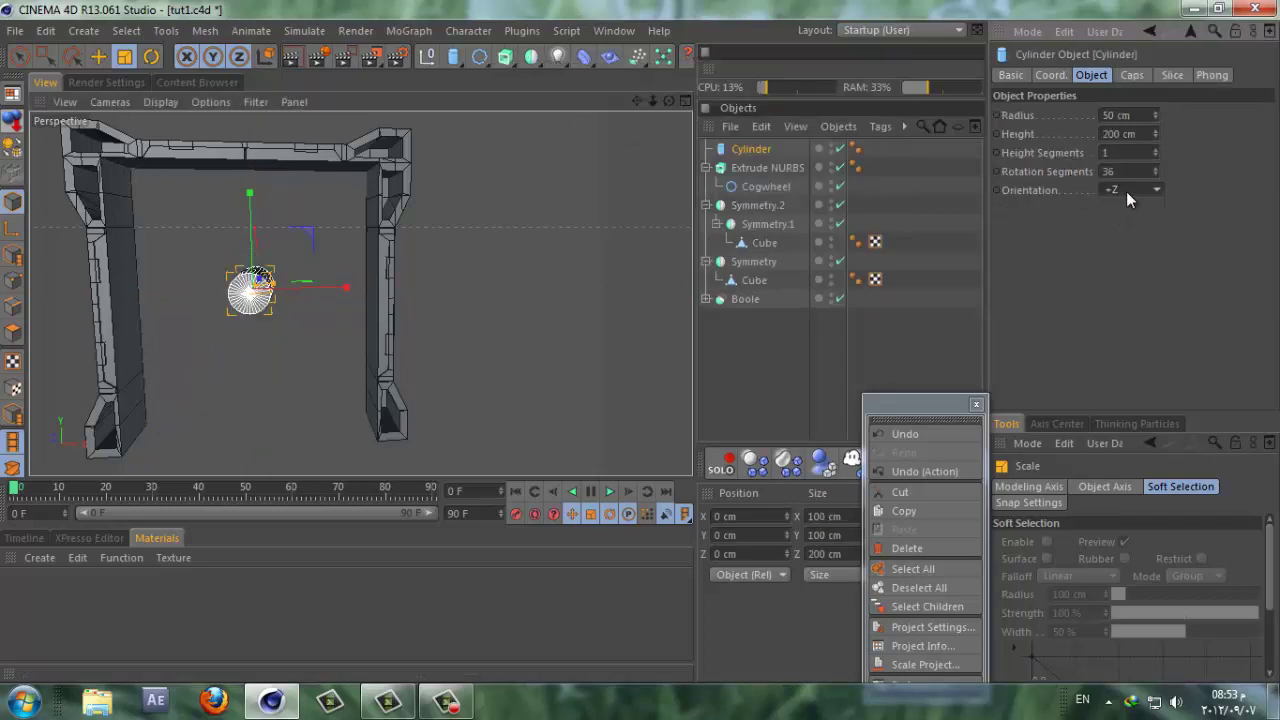
scroll(1126, 191, up, 3)
scroll(1126, 190, up, 2)
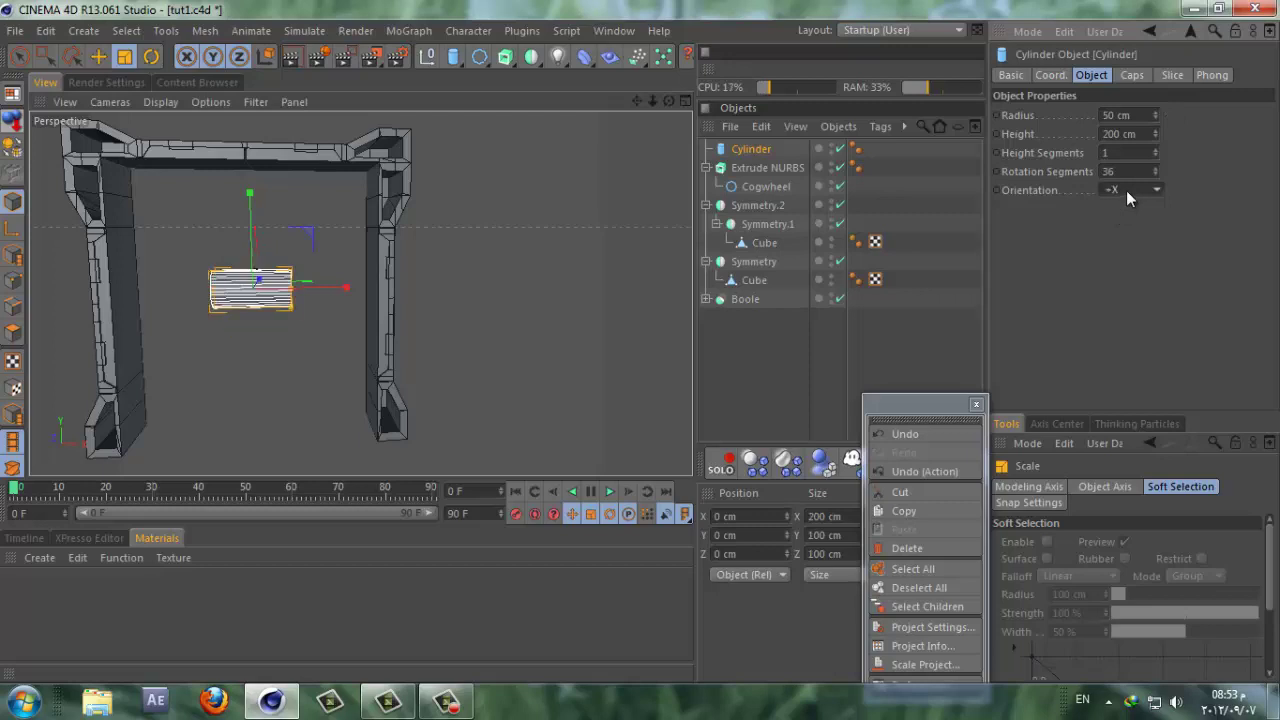
scroll(1126, 190, down, 2)
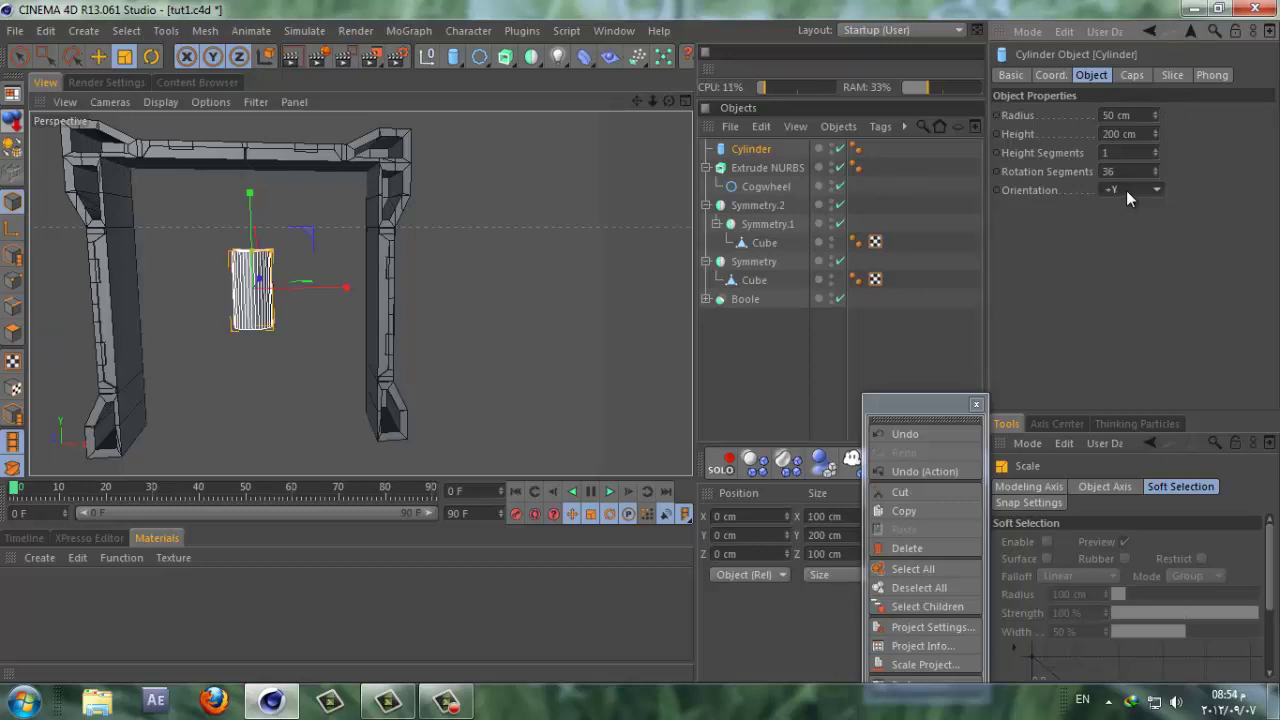
scroll(1126, 190, up, 1)
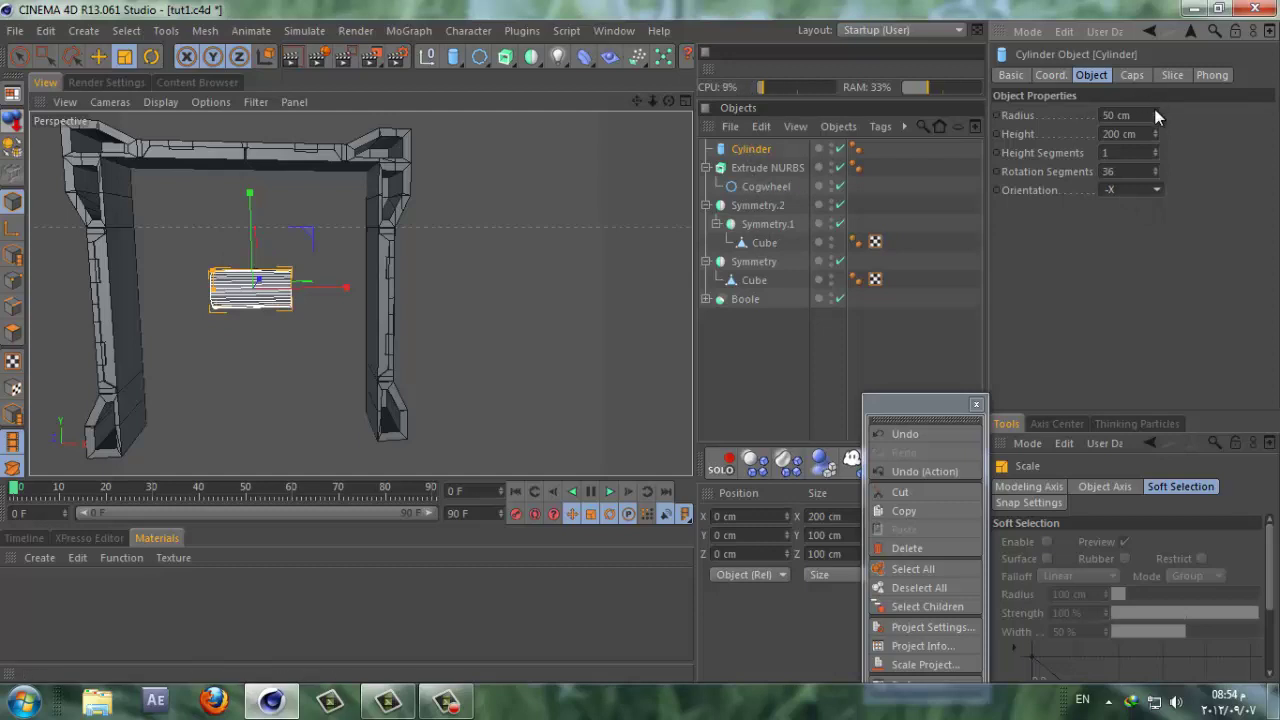
drag(1155, 110, 1156, 110)
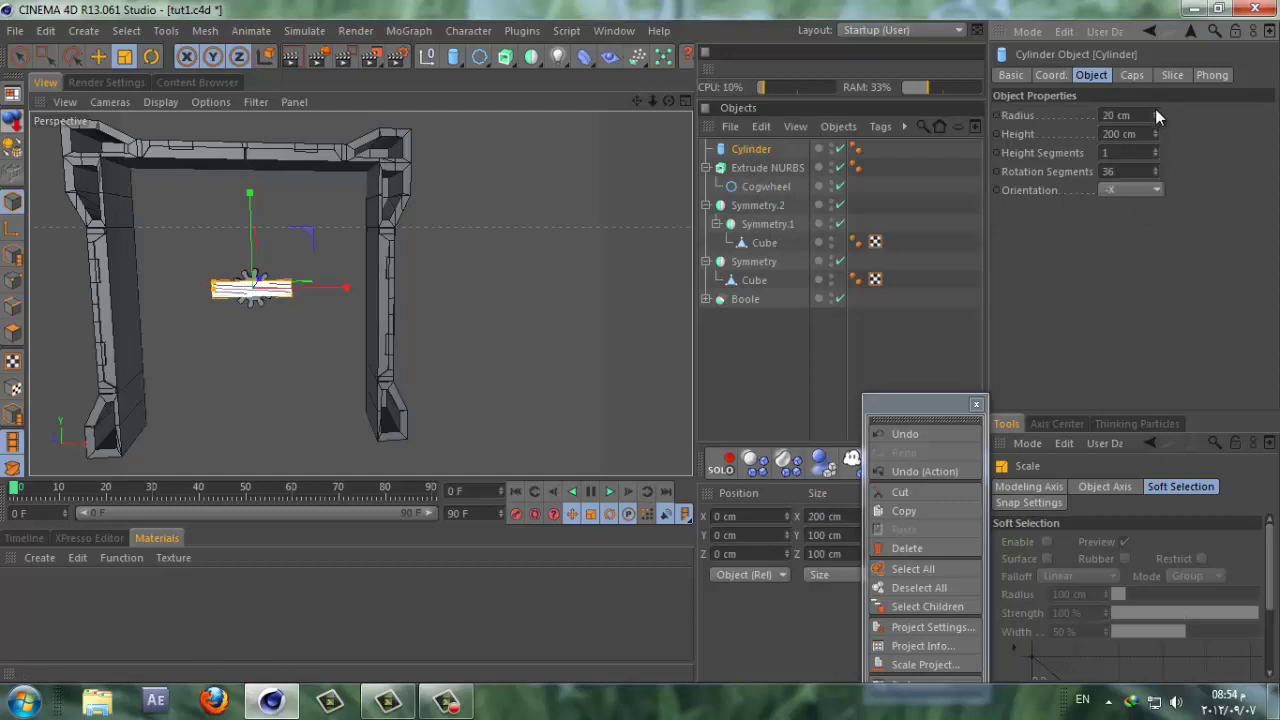
Step: Rotate the Extrude NURBS gear about its vertical axis so it sits crosswise on the cylinder
click(760, 167)
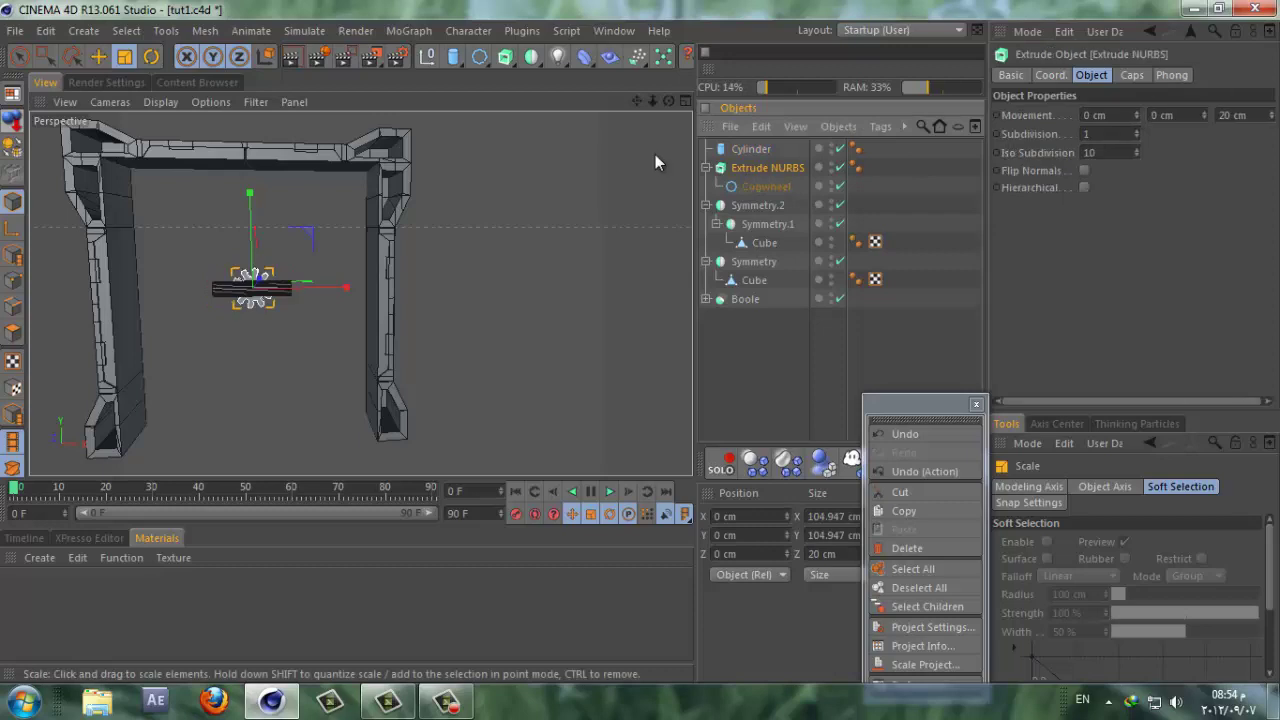
click(150, 58)
drag(280, 303, 74, 280)
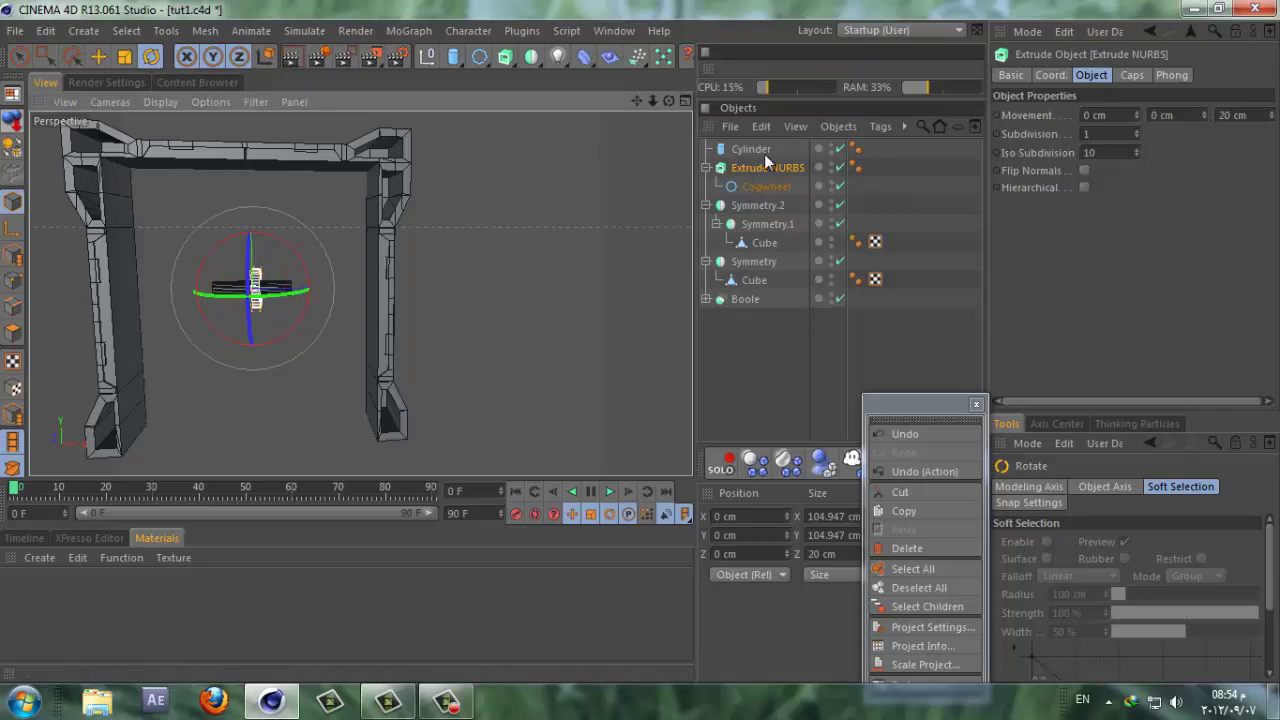
Step: Scale the Cogwheel spline down to an outer radius of about 25.6 cm so its teeth just protrude from the cylinder
click(766, 186)
click(125, 57)
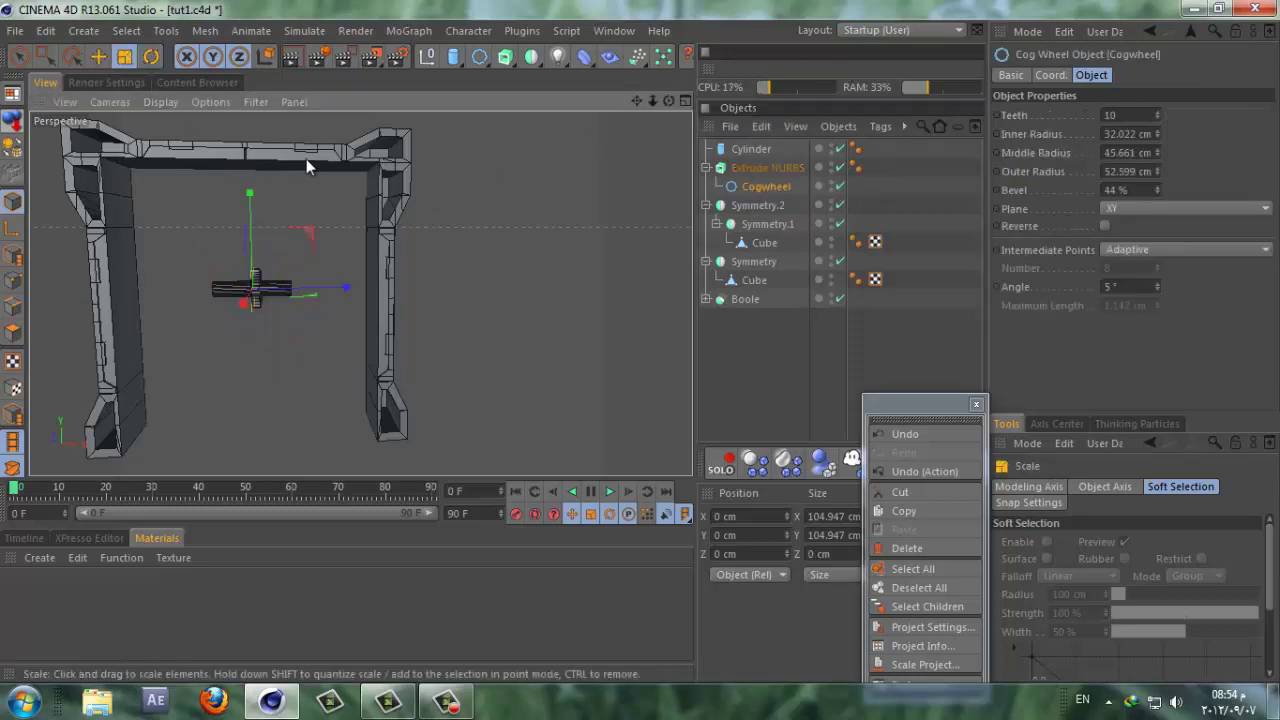
drag(306, 159, 637, 343)
click(770, 343)
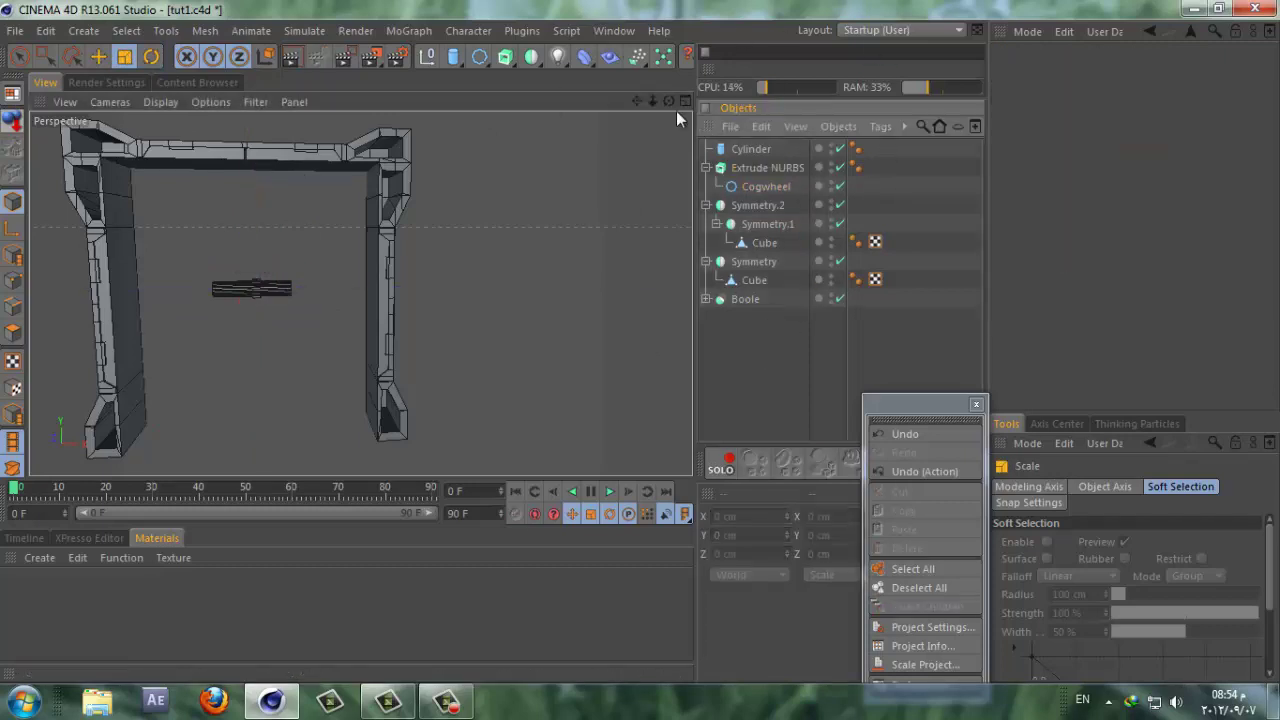
drag(652, 101, 640, 341)
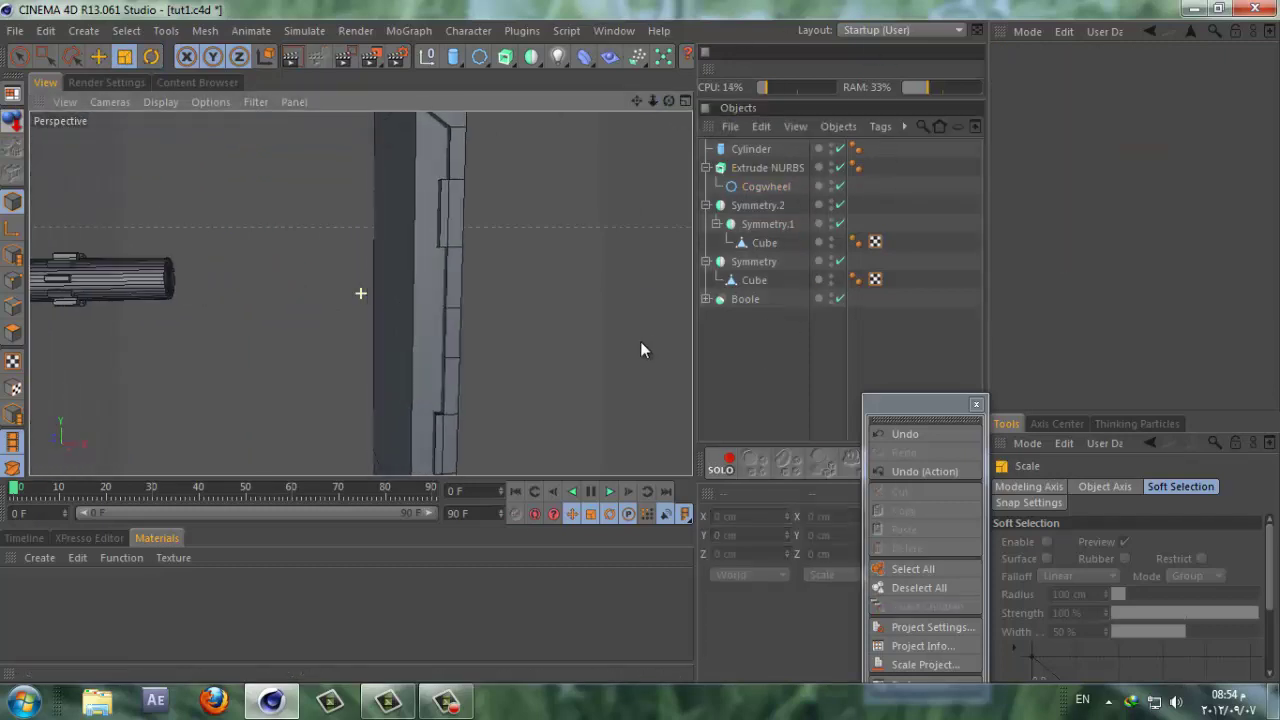
drag(648, 102, 600, 341)
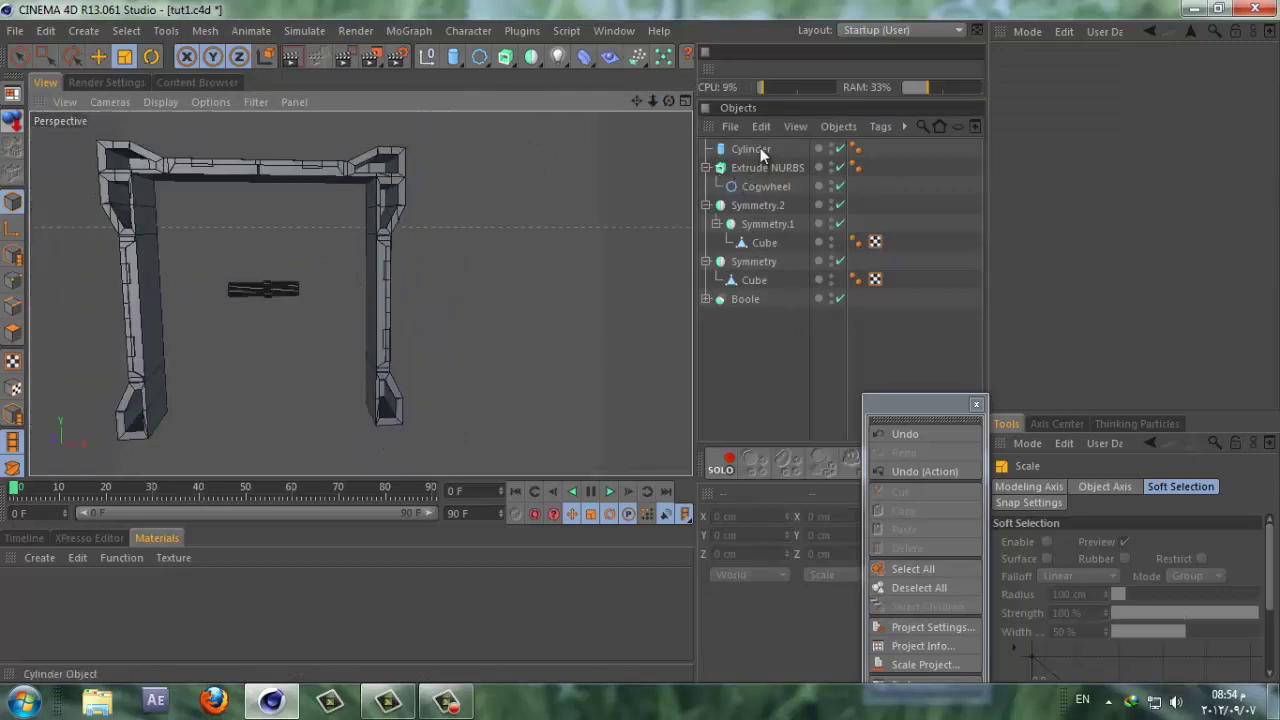
Step: Set the cylinder's Height to 651 cm to span the door posts, and its Radius to 12 cm
click(752, 149)
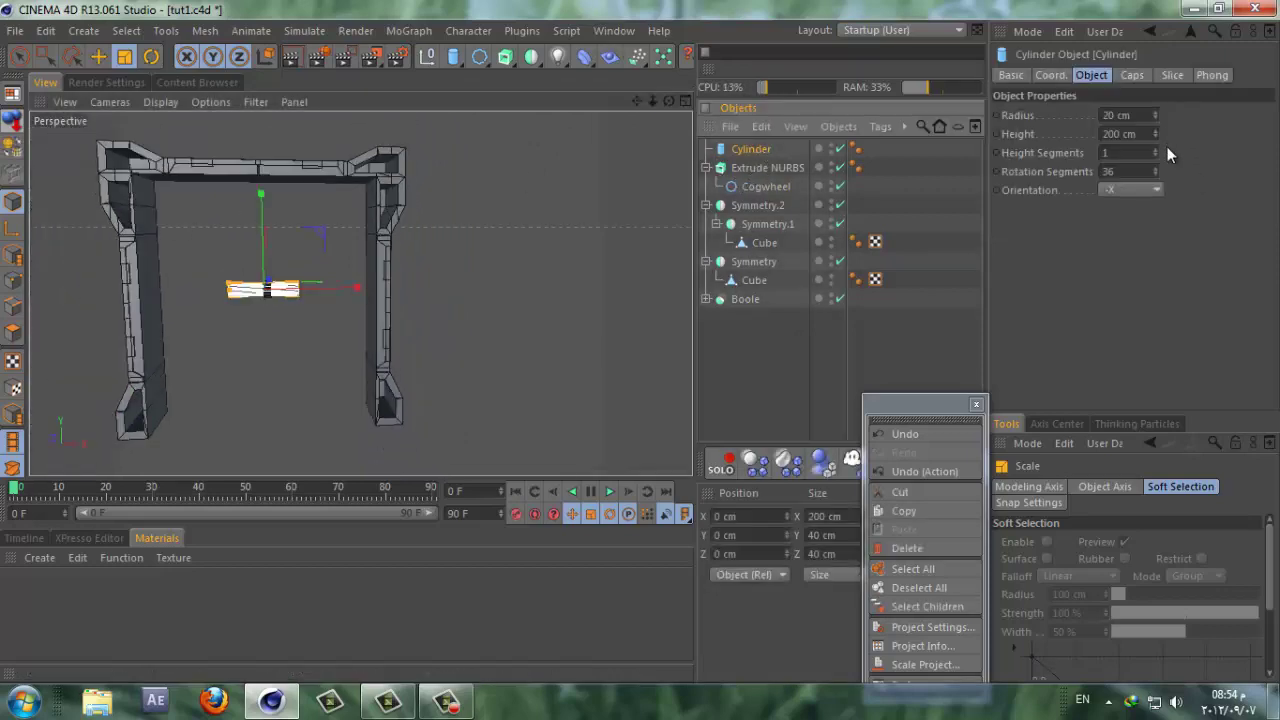
drag(1152, 129, 1154, 128)
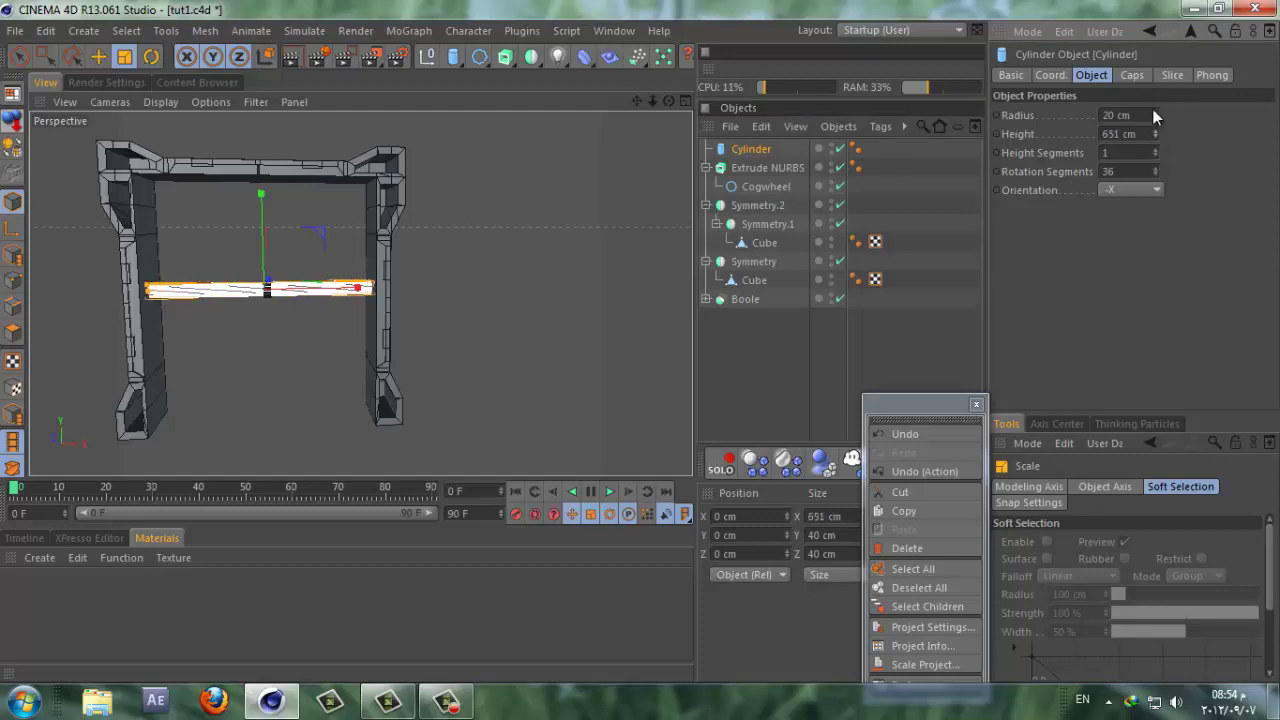
drag(1158, 112, 1158, 111)
Step: Scale the Cogwheel spline down to an outer radius of about 15.1 cm to fit the thinner cylinder
click(766, 186)
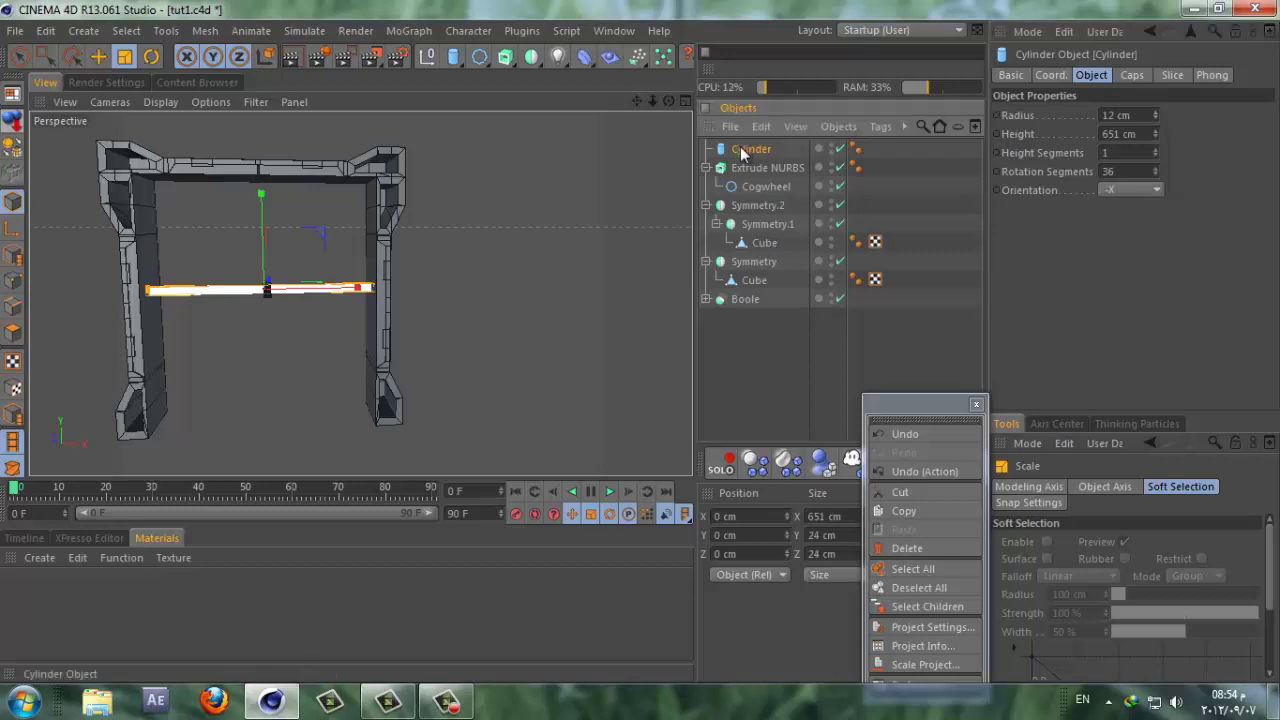
drag(652, 102, 641, 348)
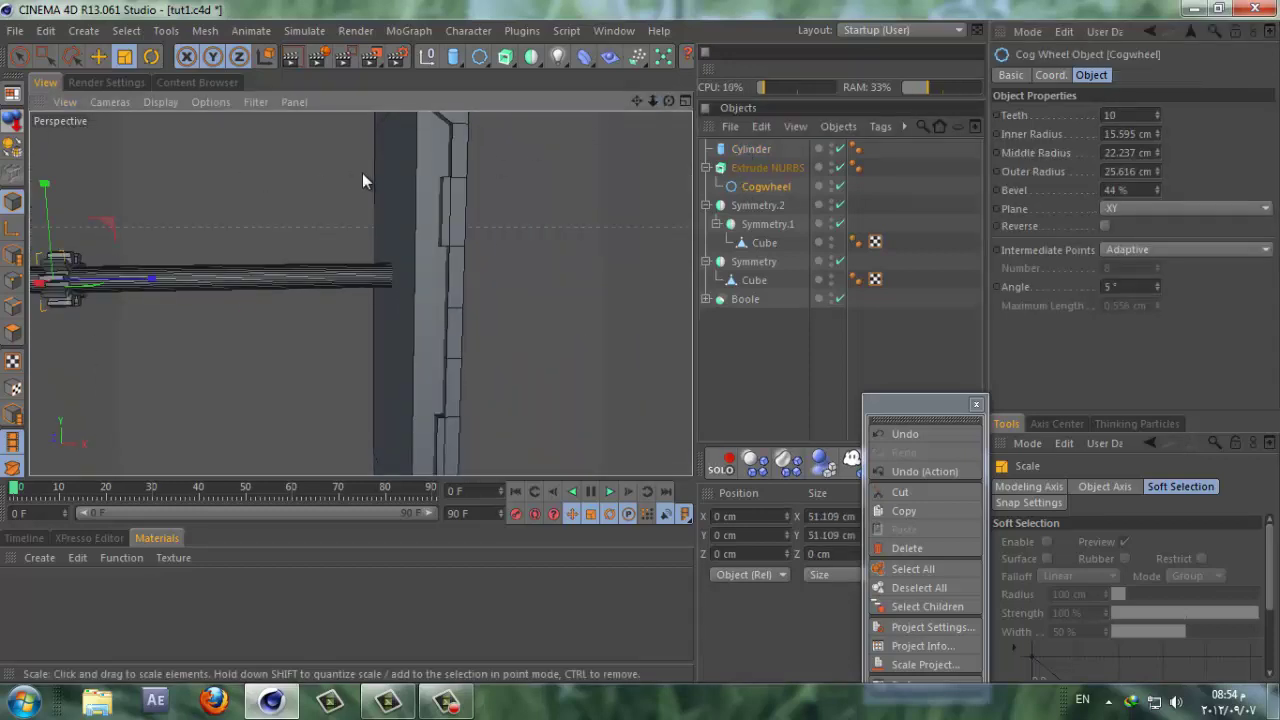
drag(363, 180, 57, 230)
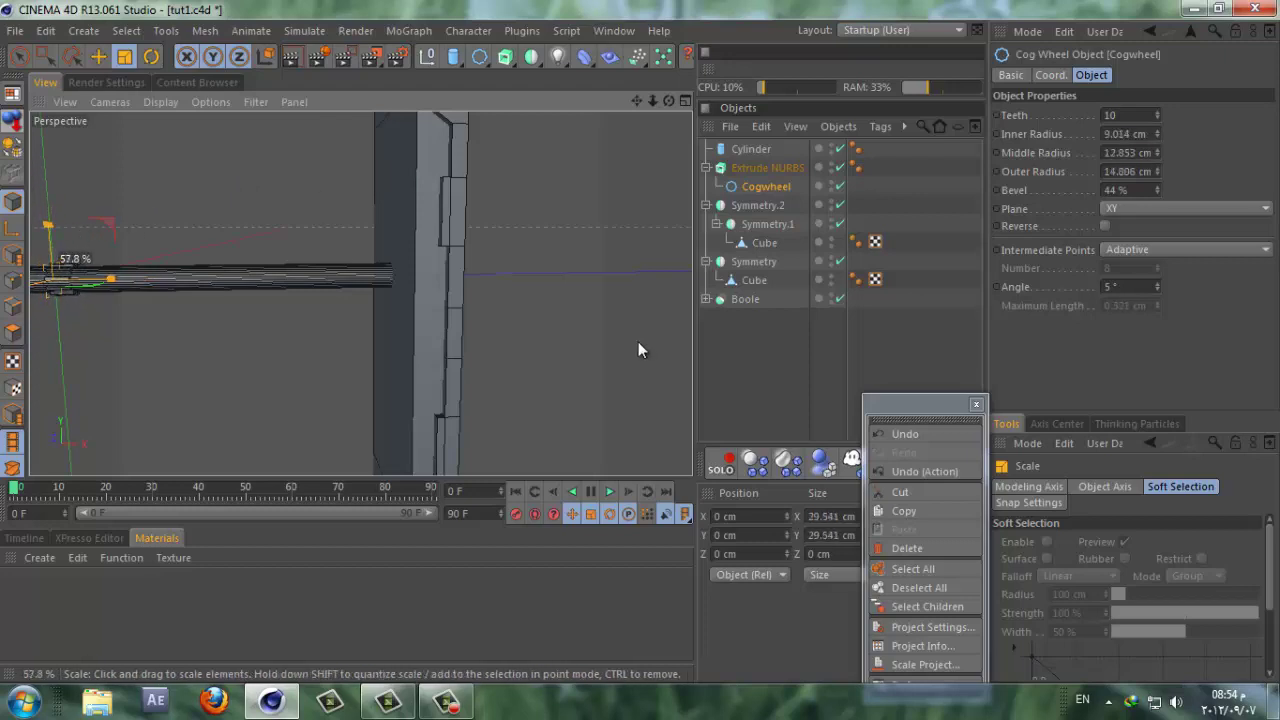
drag(638, 350, 640, 340)
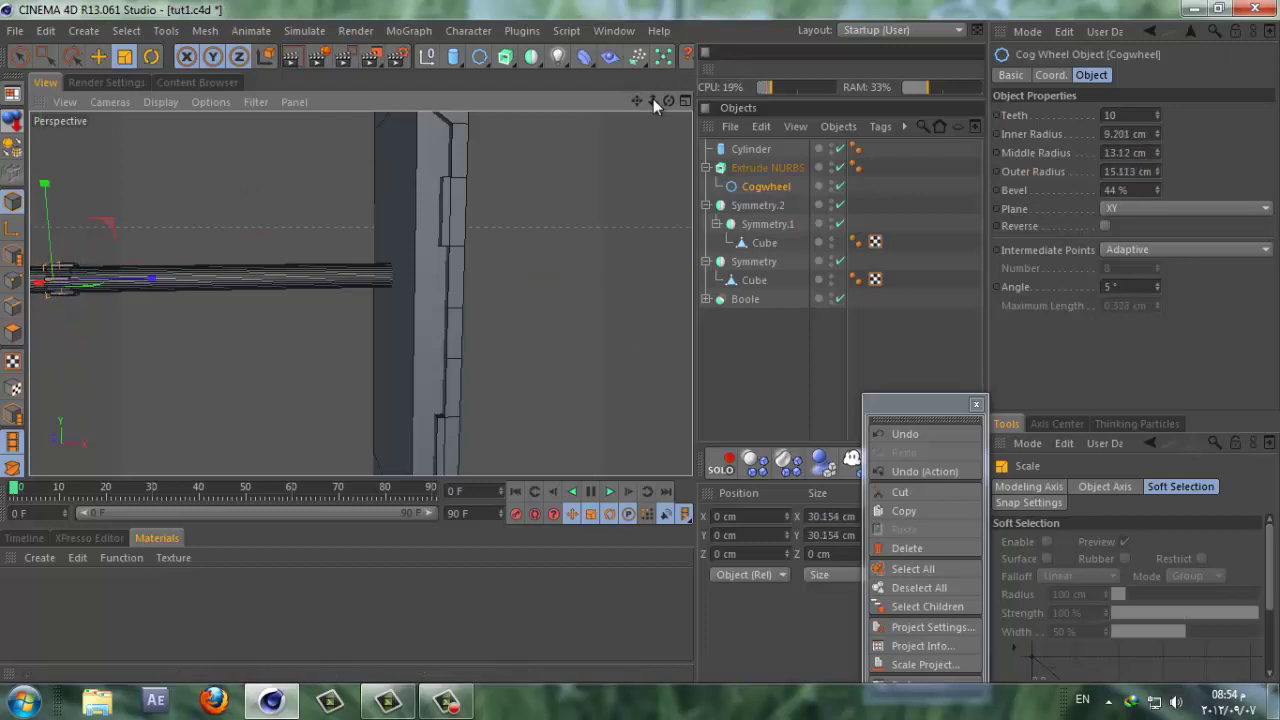
drag(653, 99, 639, 341)
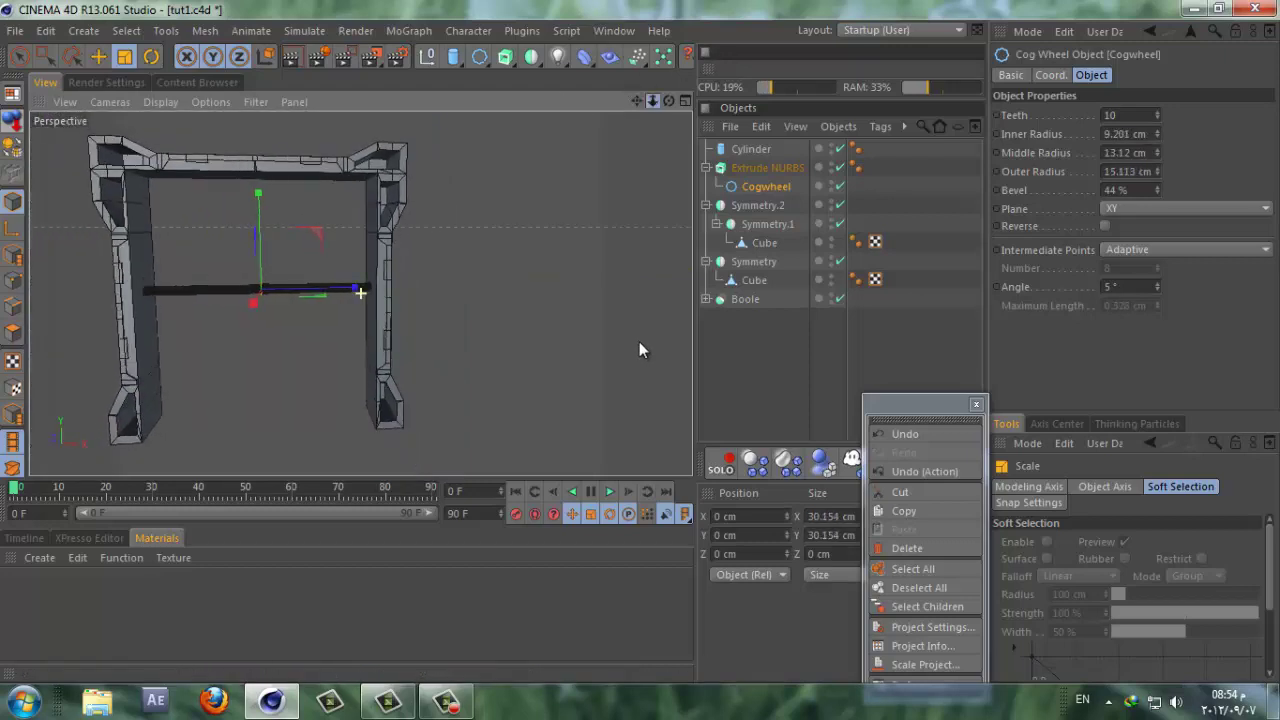
Step: Add a MoGraph Cloner, nest the Extrude NURBS gear inside it, and select the Cloner
click(388, 31)
click(424, 174)
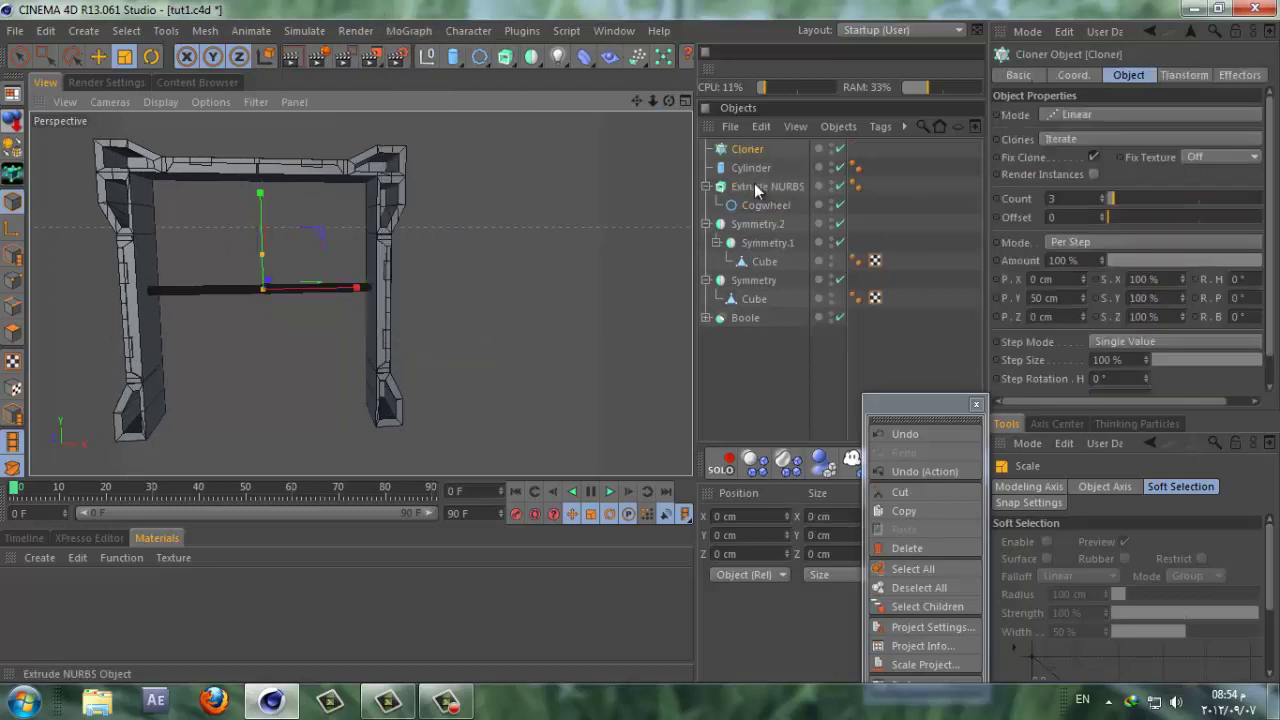
drag(755, 186, 740, 151)
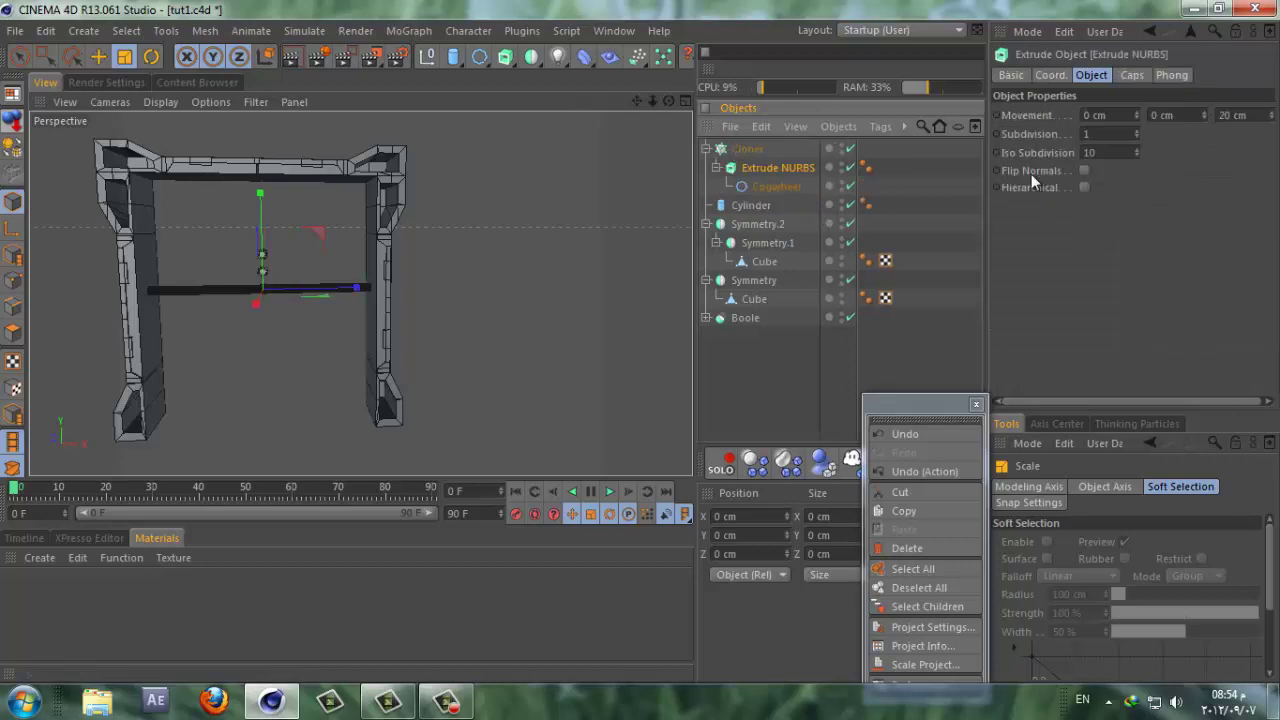
click(750, 149)
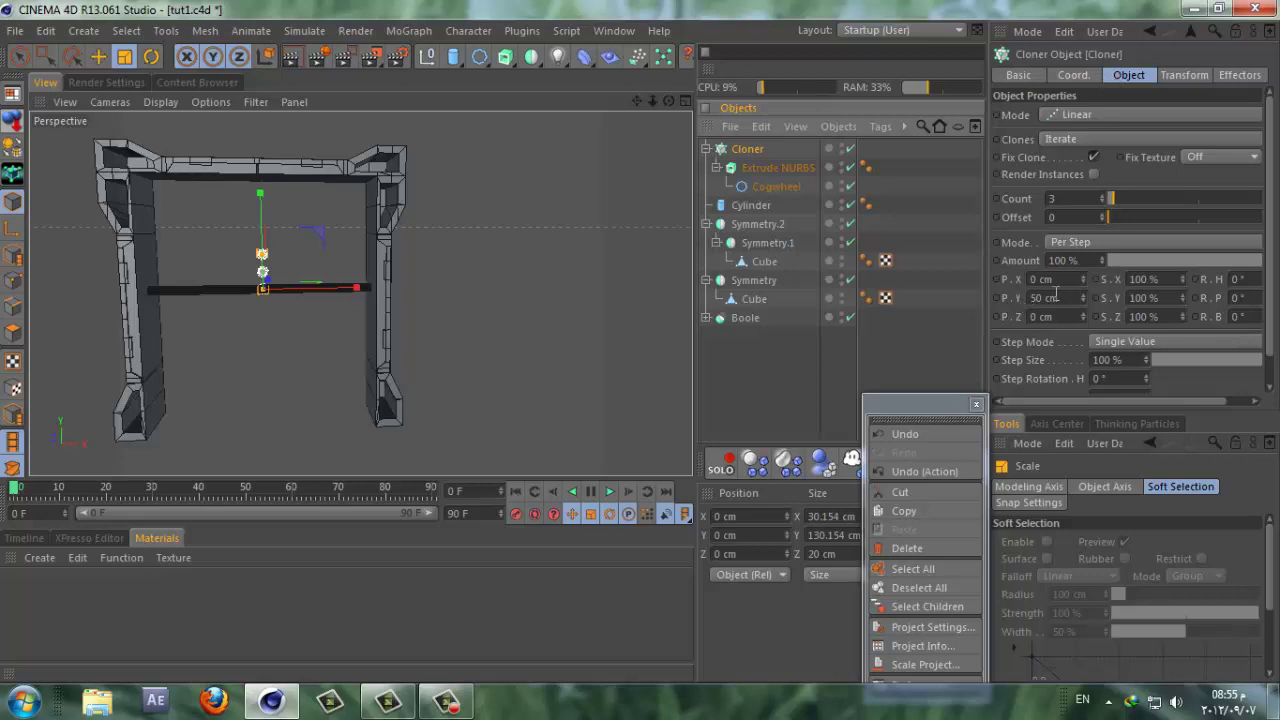
Step: Set the Cloner's per-step offset to 0 cm in Y and 122 cm in X so the gears line up along the cylinder
drag(1071, 298, 1005, 298)
text(0)
key(Return)
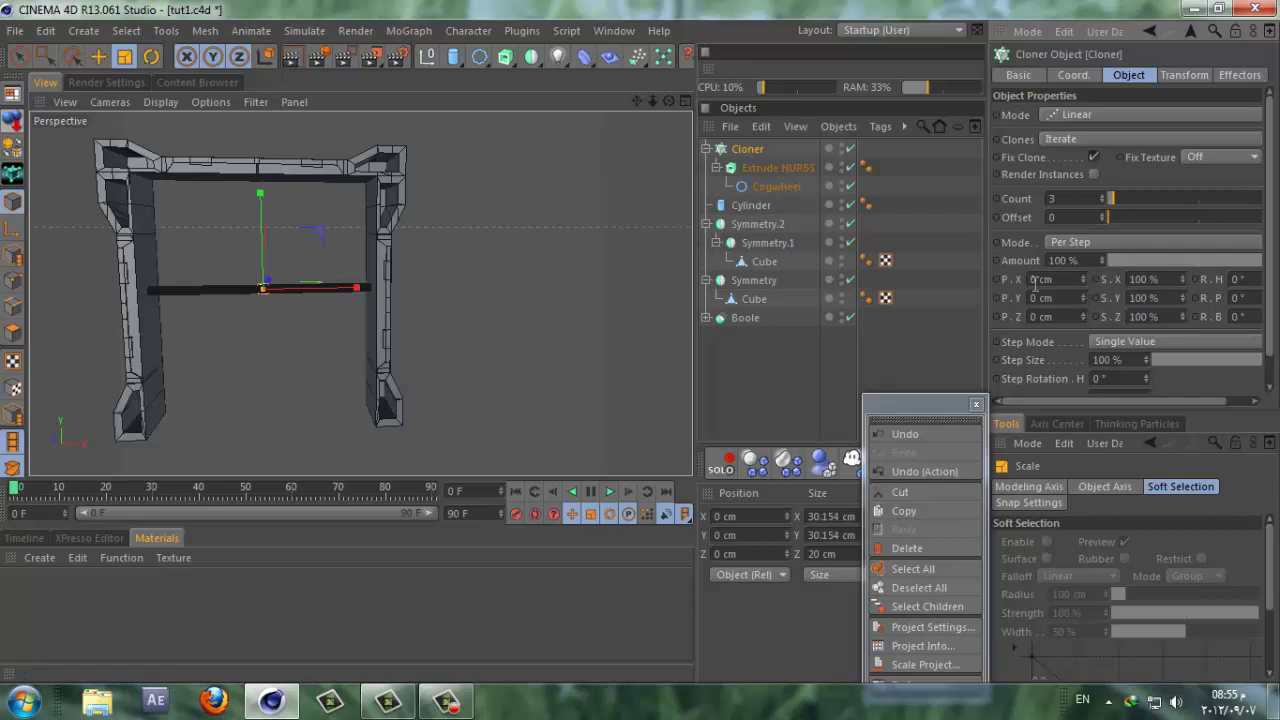
drag(1082, 261, 1084, 268)
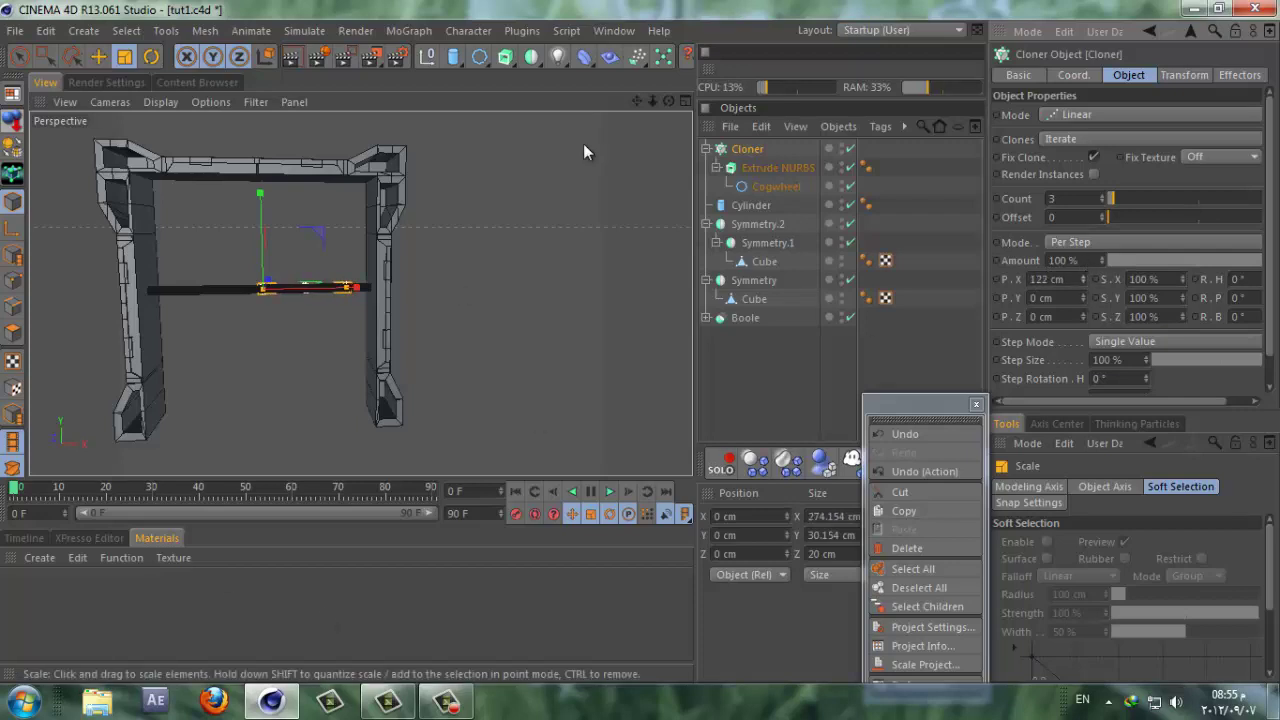
click(670, 101)
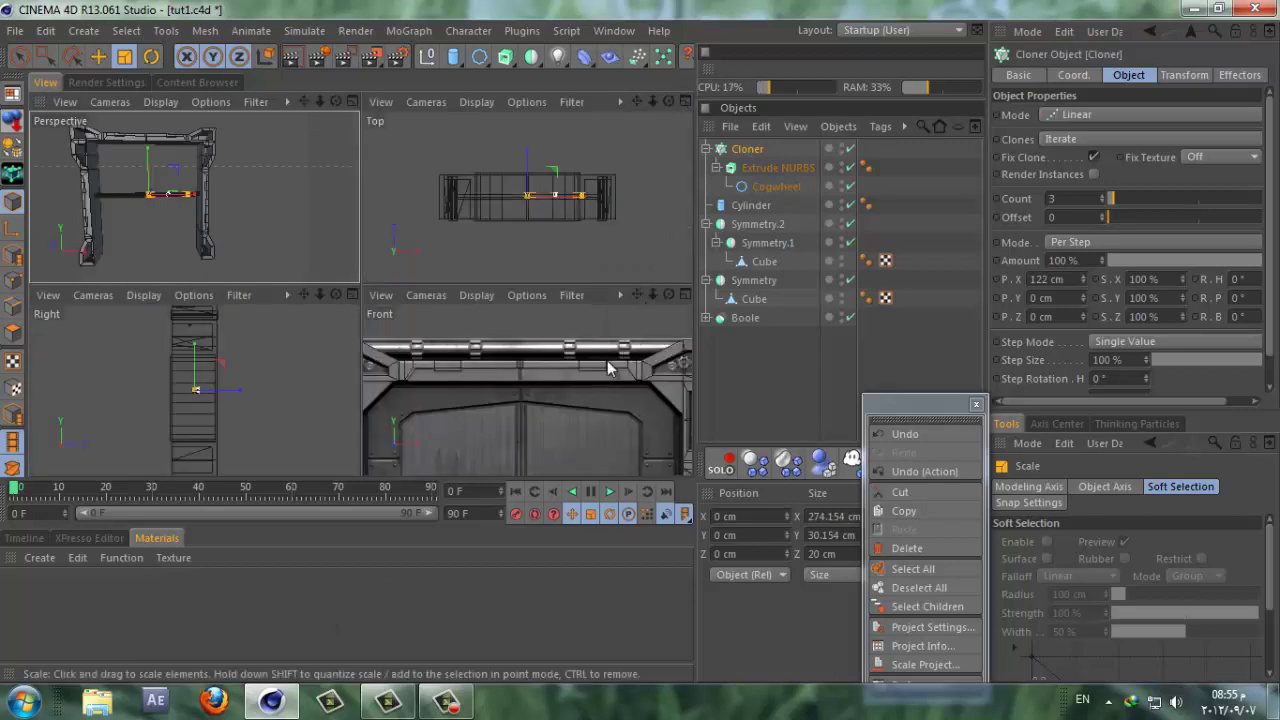
click(351, 101)
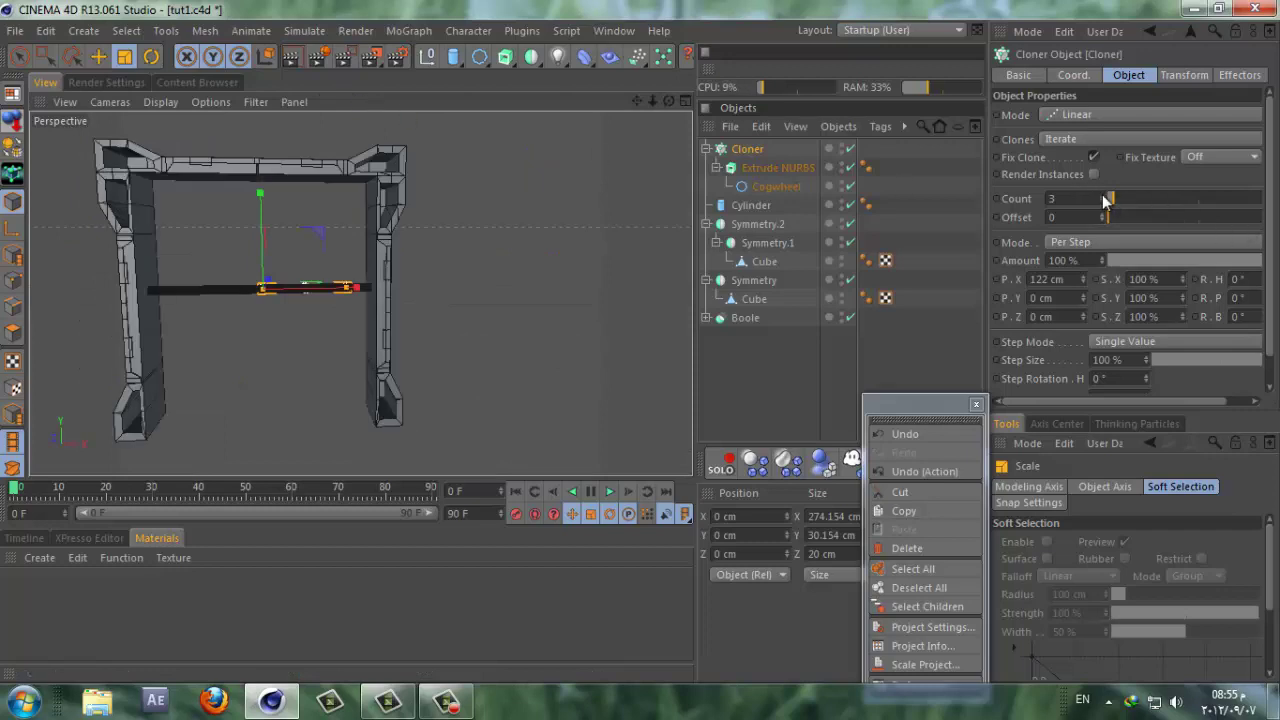
Step: Spread four gear clones along the cylinder using Count 4 and P.X 150 cm, with the Cloner moved to about X -232 cm
drag(1105, 200, 1111, 200)
click(18, 60)
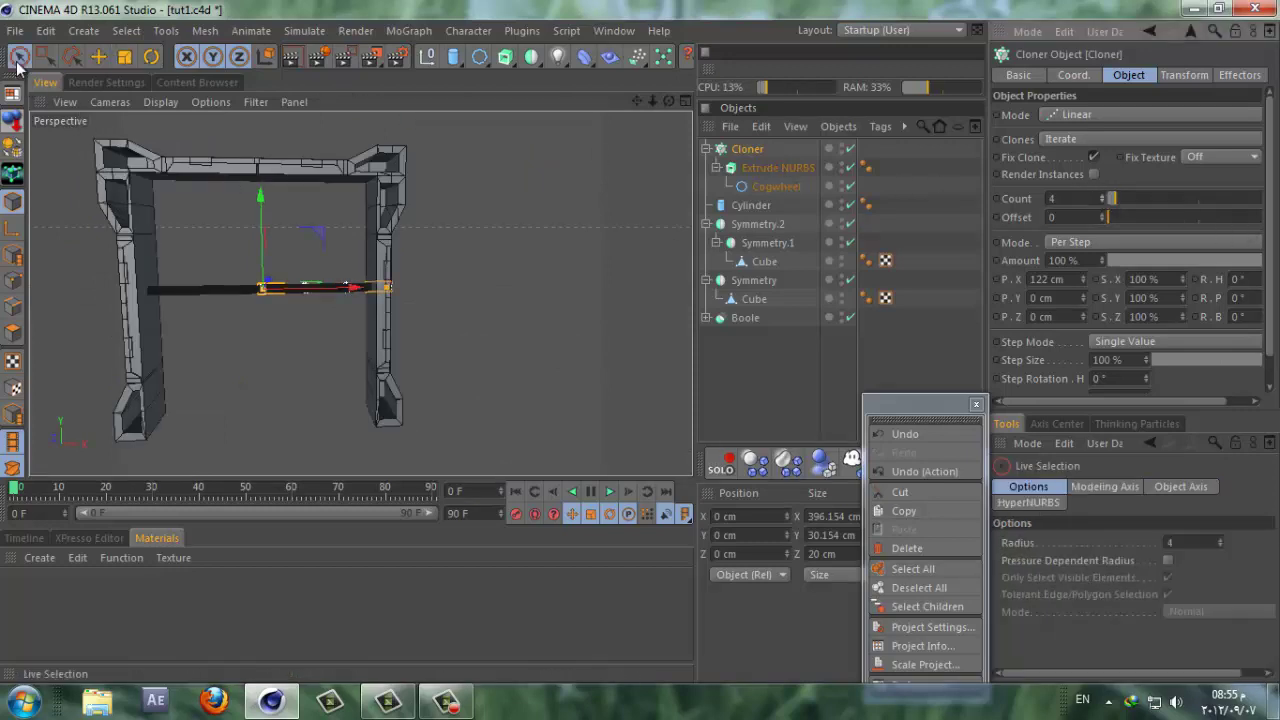
drag(338, 288, 260, 294)
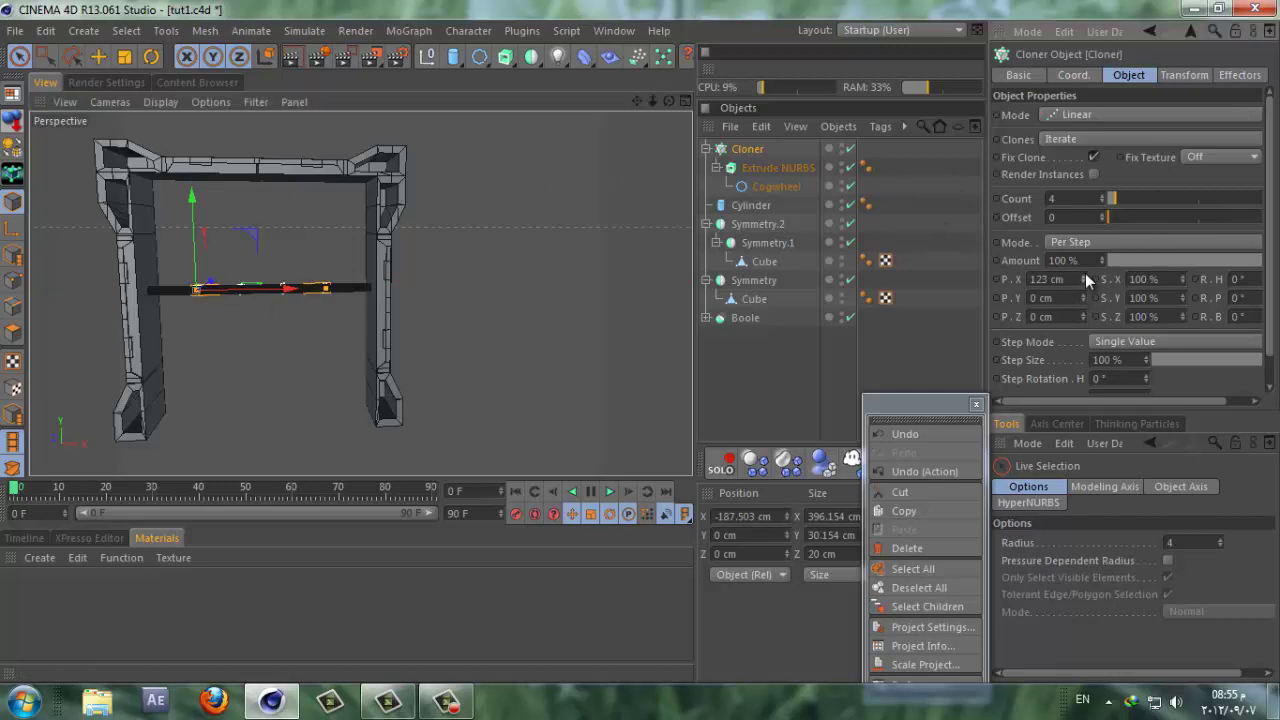
drag(1085, 273, 1085, 274)
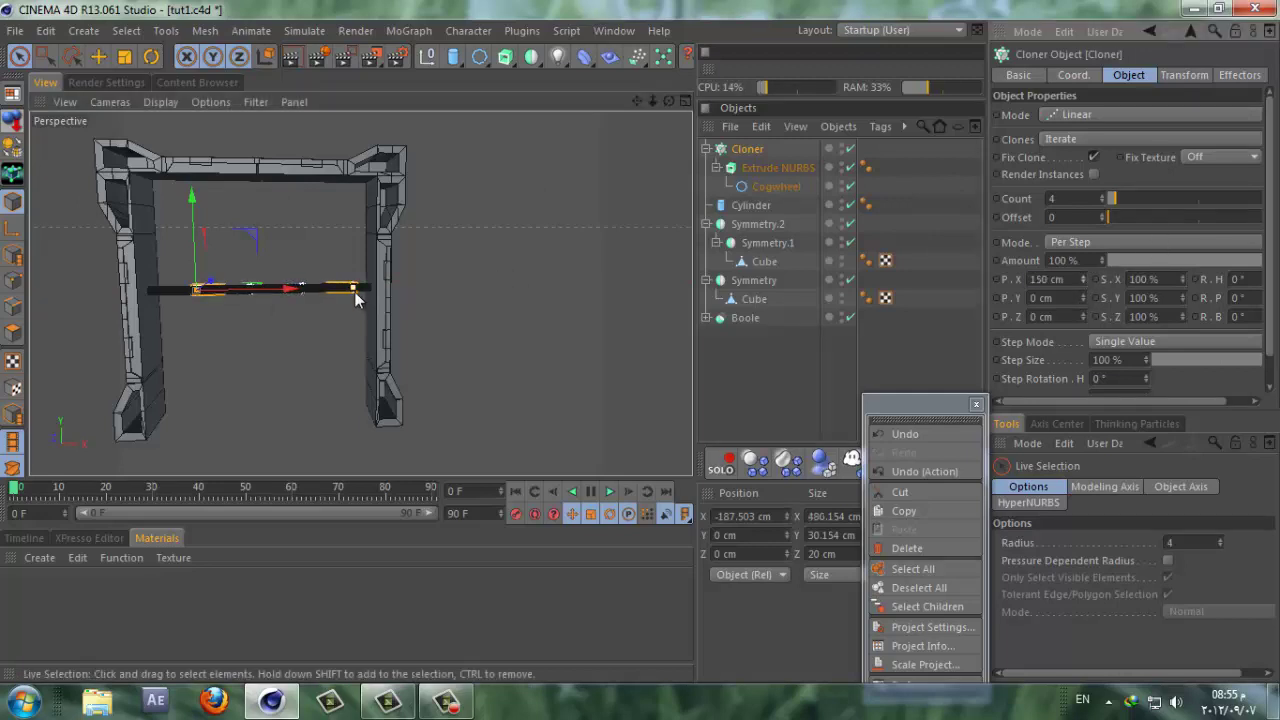
drag(286, 287, 264, 290)
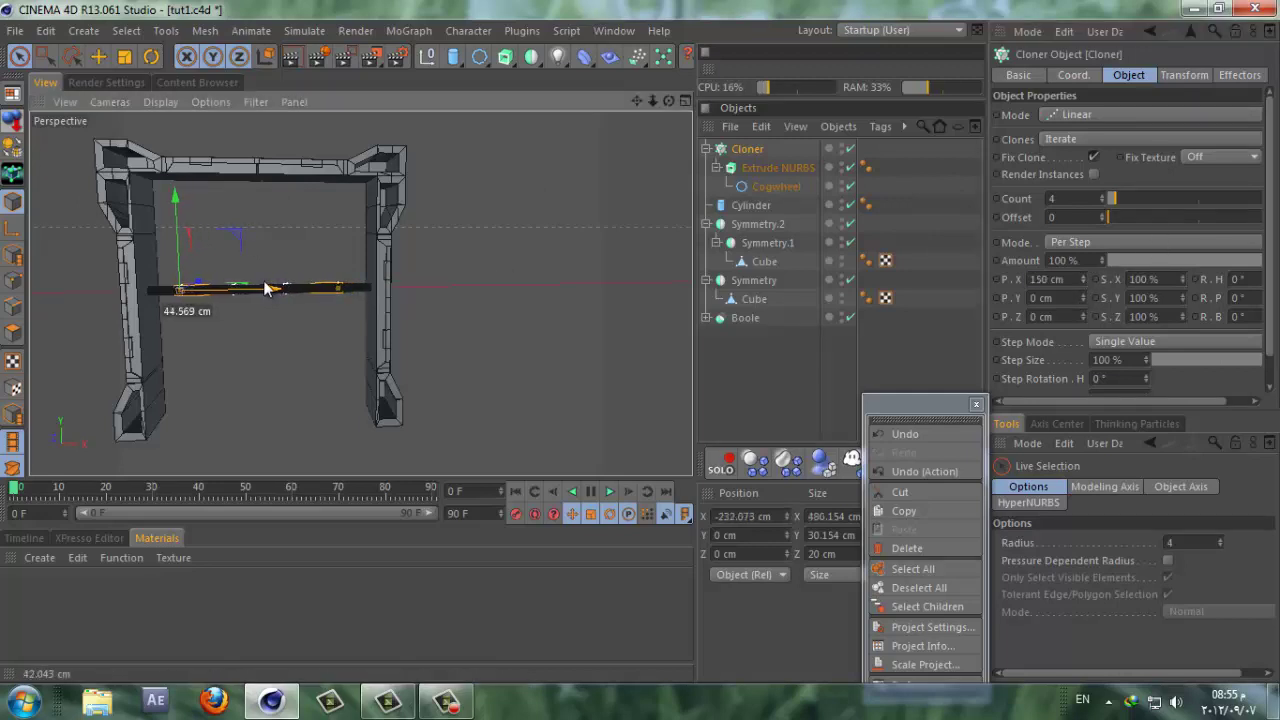
Step: Group the Cloner and the Cylinder together under one null
click(684, 102)
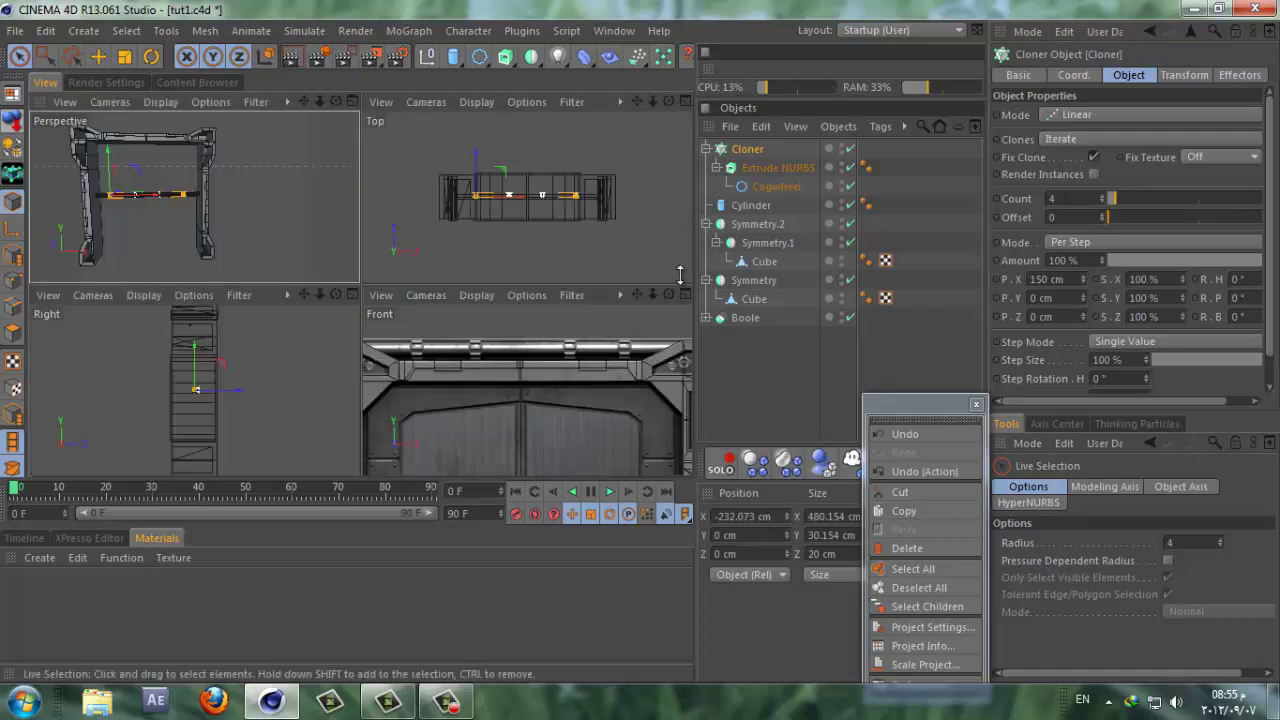
key(F4)
mouse_move(654, 104)
mouse_down()
mouse_move(637, 349)
mouse_move(661, 107)
mouse_up()
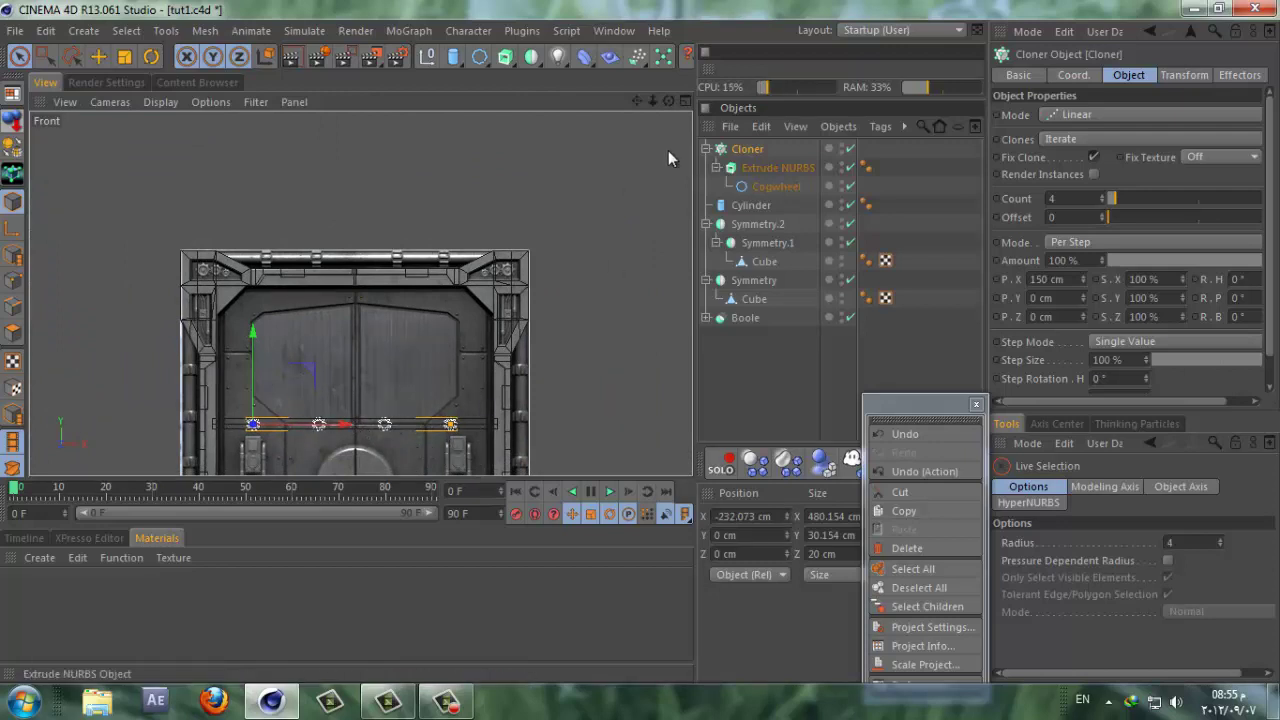
click(706, 148)
click(750, 170)
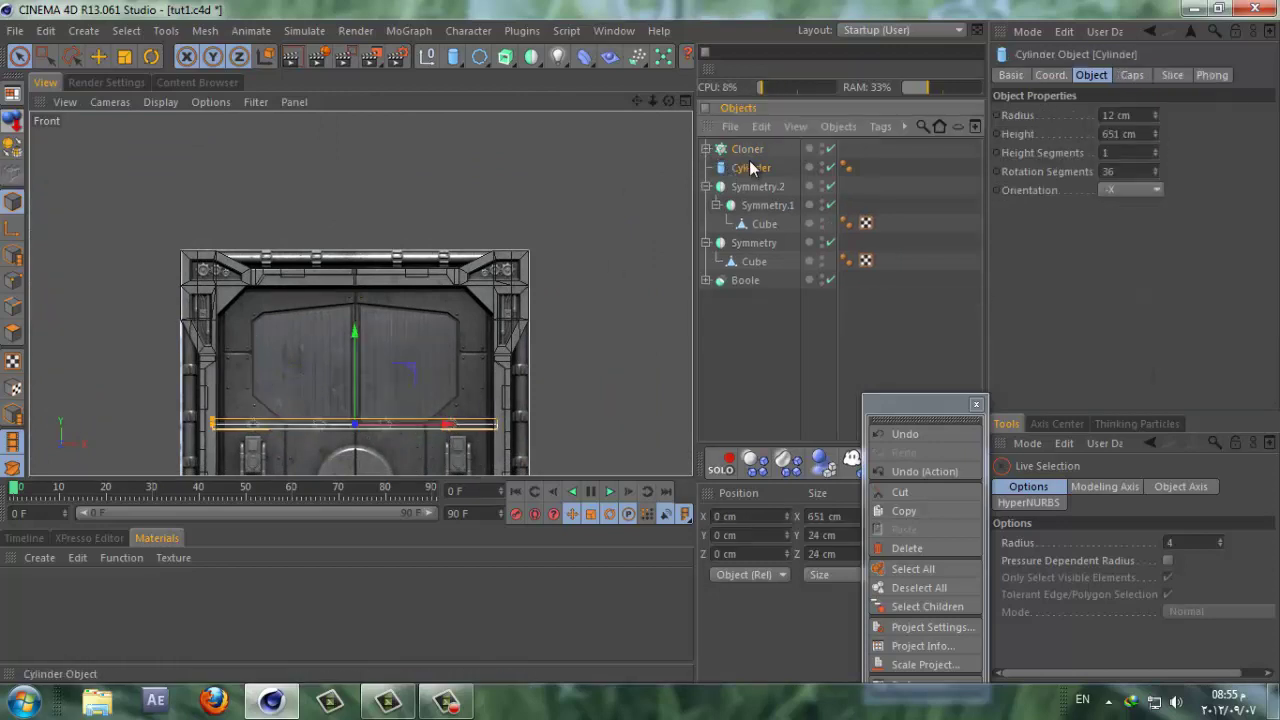
ctrl+click(752, 152)
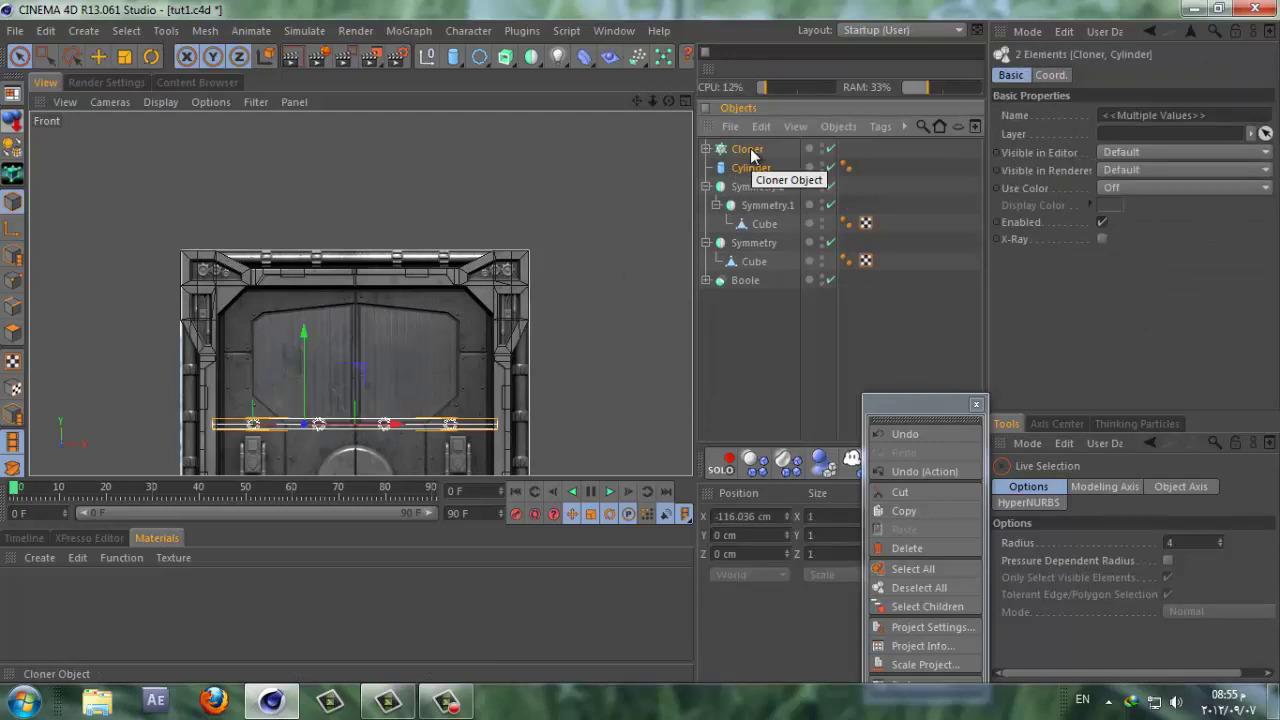
key(alt+g)
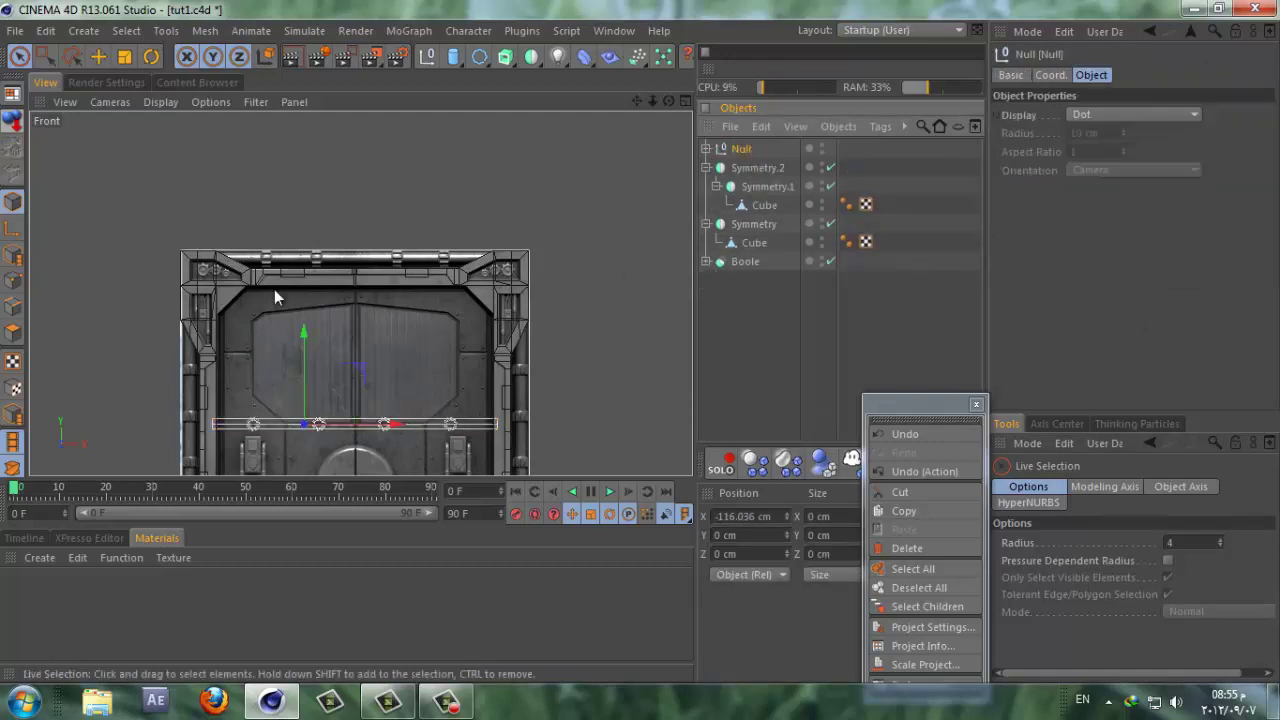
Step: Raise the grouped gear bar to about Y 377 cm at the frame's top beam, deselect it, and render the perspective view
drag(304, 340, 308, 176)
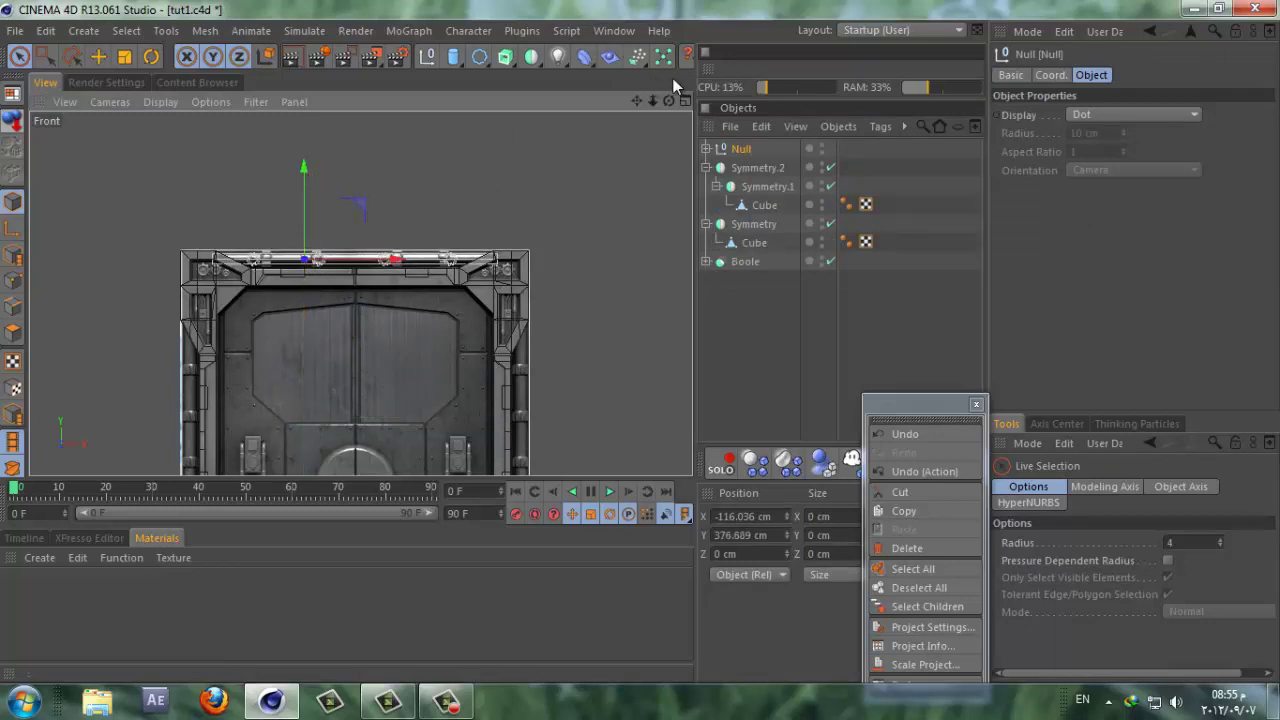
click(684, 100)
click(337, 100)
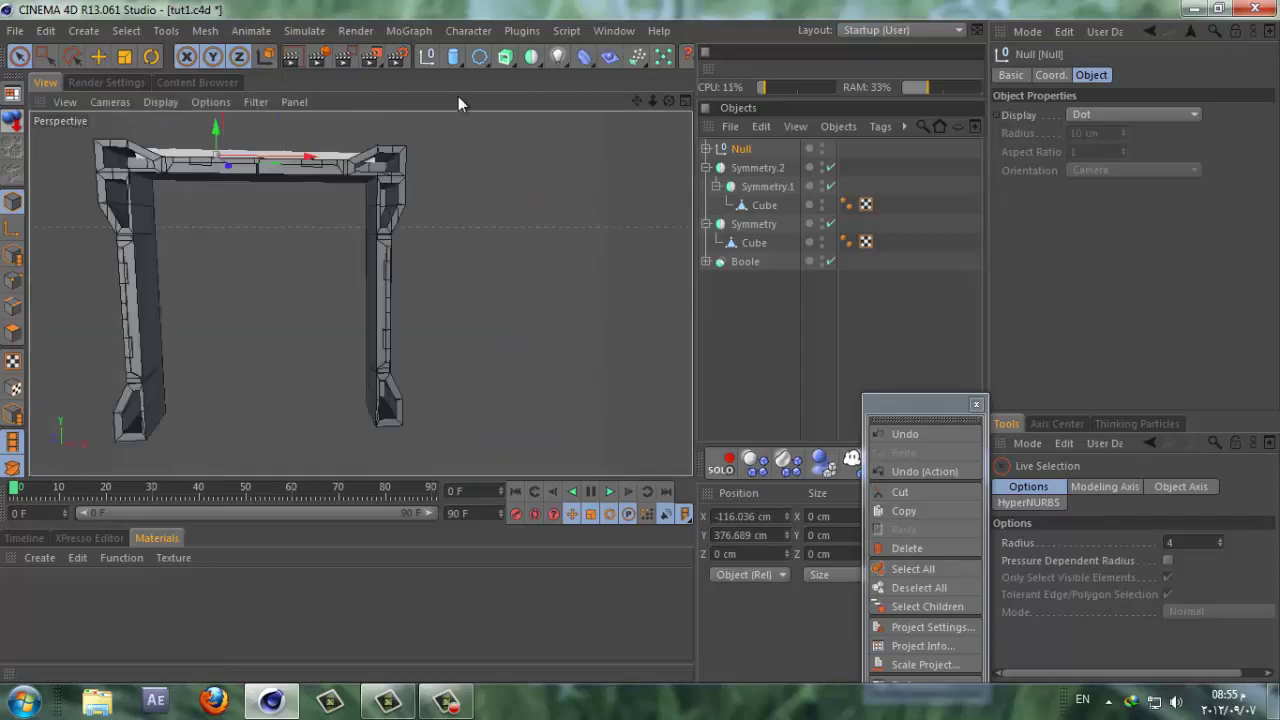
drag(665, 107, 639, 342)
click(759, 337)
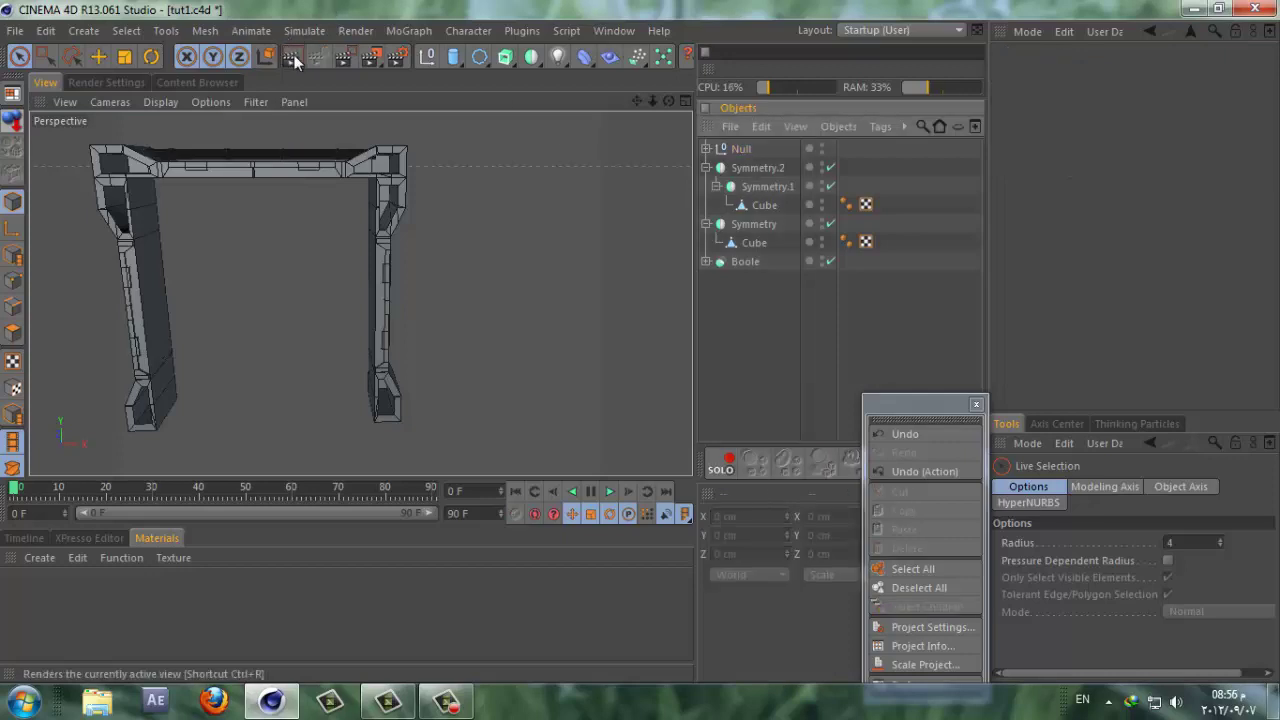
click(294, 55)
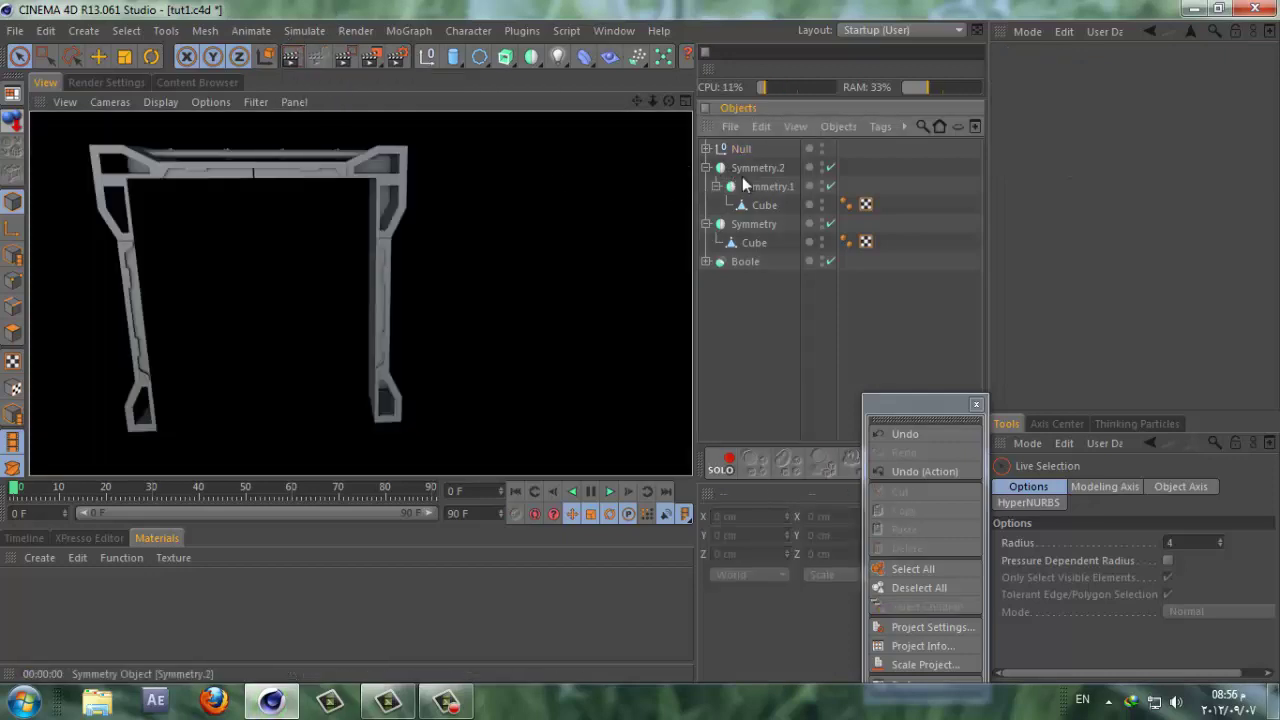
Step: Scale the Cogwheel spline inside the null up to an outer radius of about 19 cm and render the view
click(706, 148)
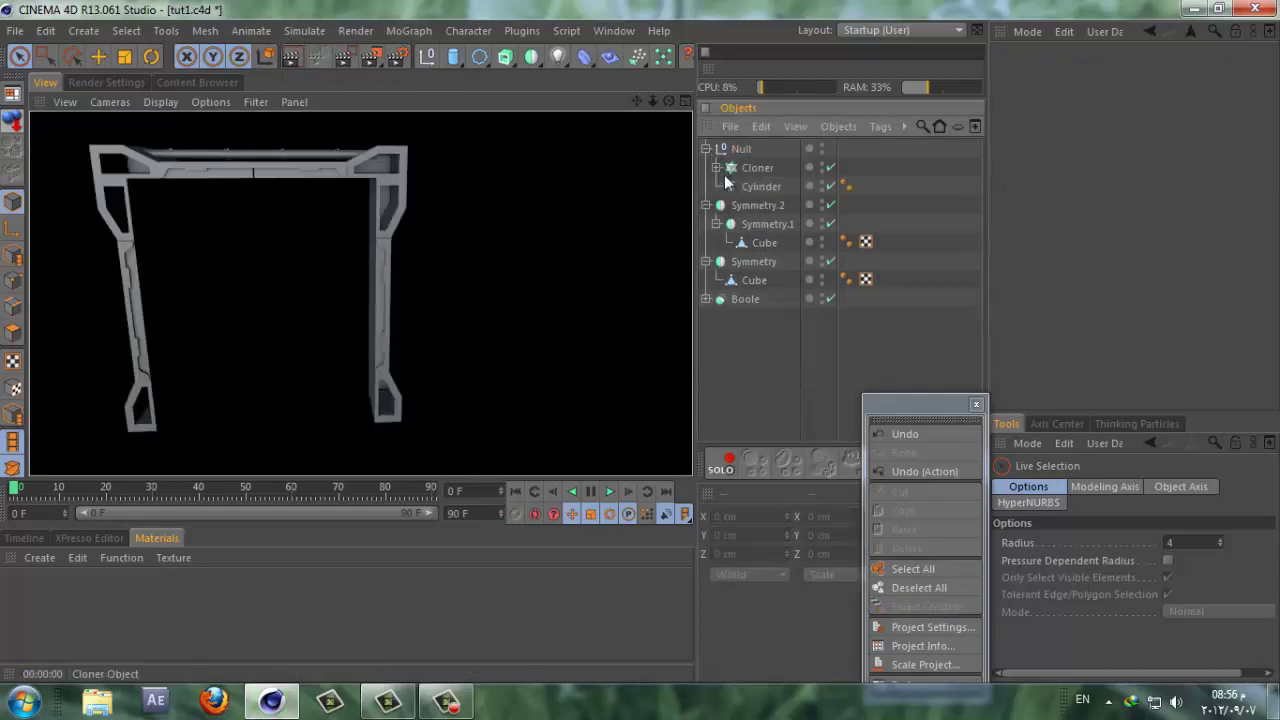
click(716, 167)
click(760, 200)
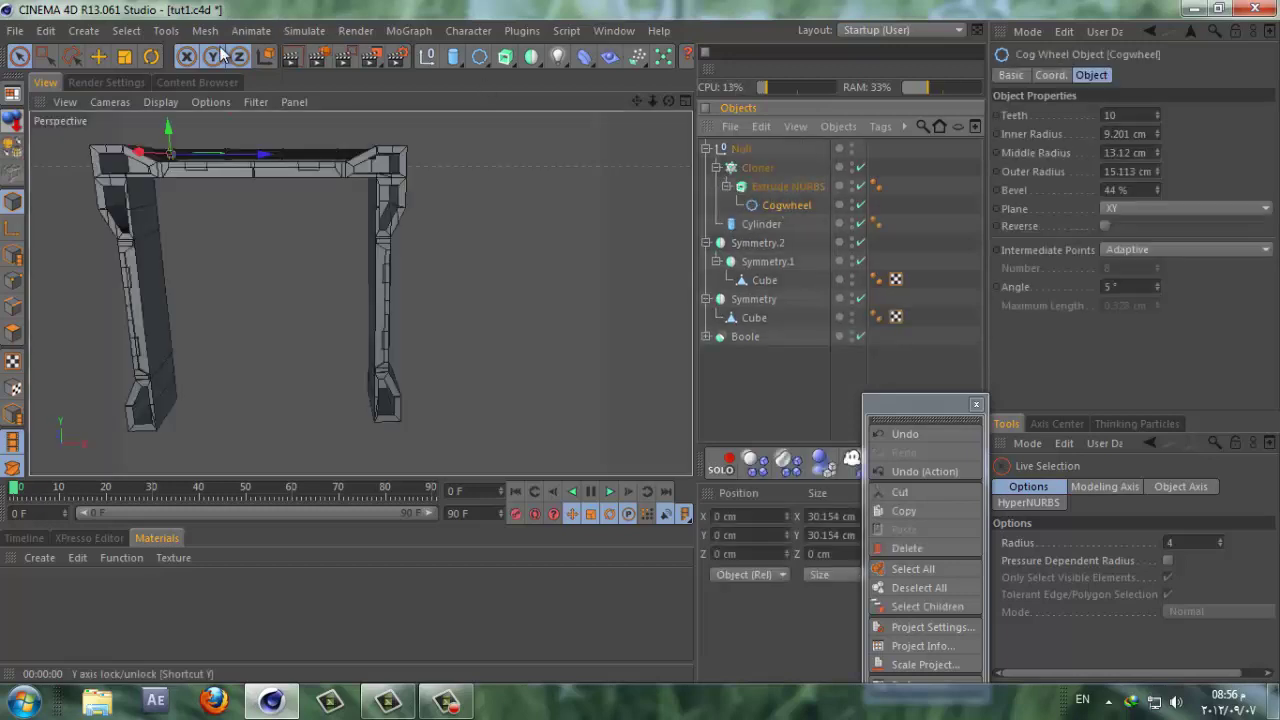
click(125, 56)
drag(322, 238, 506, 206)
click(301, 56)
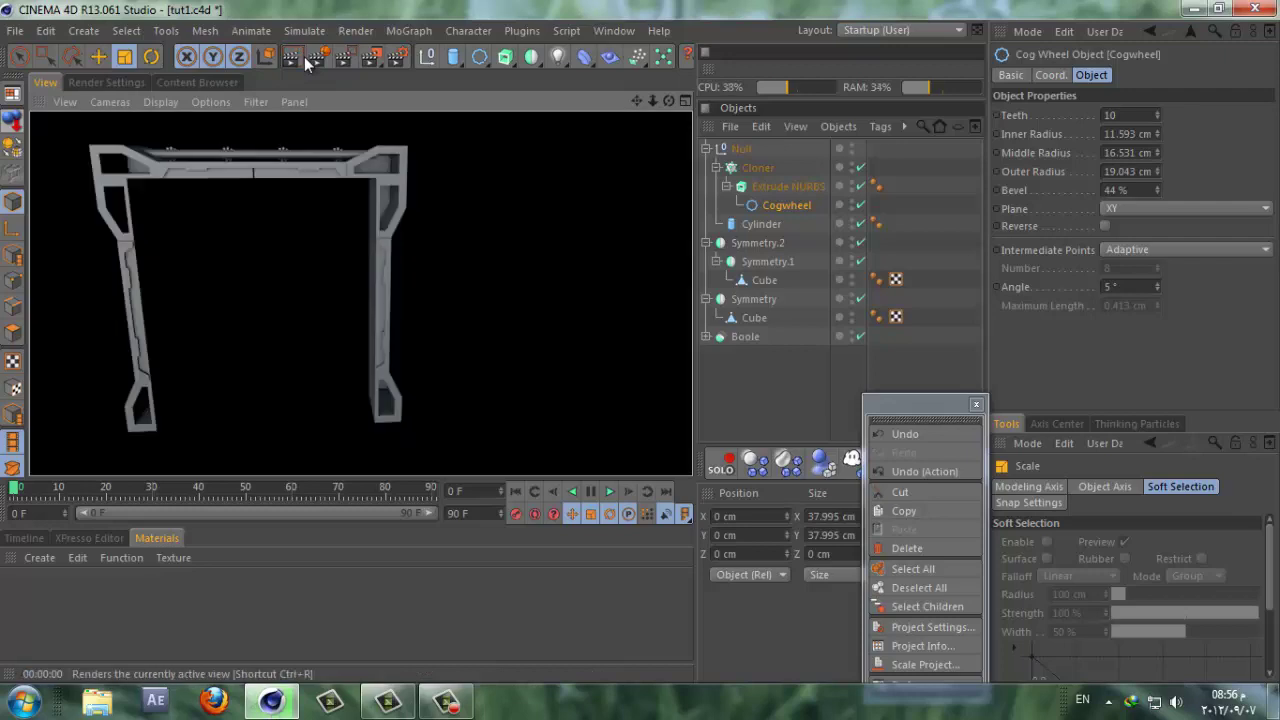
Step: Disable the Cylinder to expose the gears, and try to rotate the Extrude NURBS gear to change the clones' orientation
drag(659, 101, 640, 345)
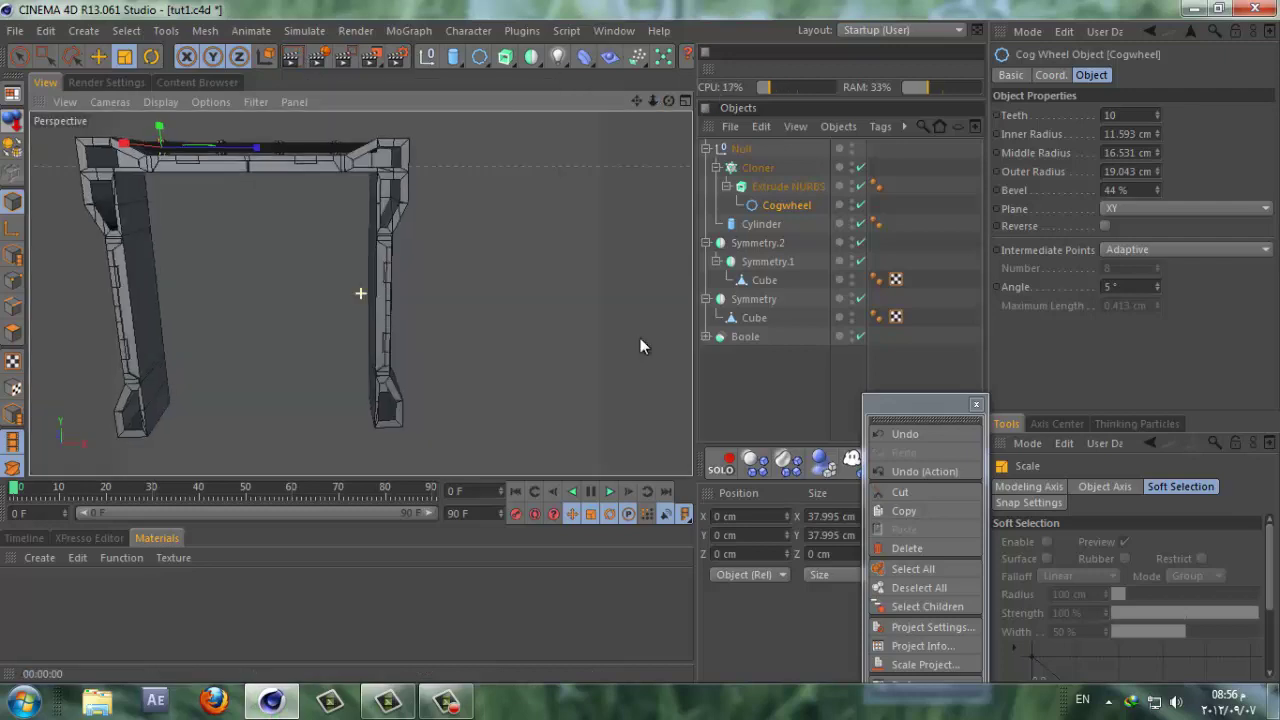
drag(664, 100, 638, 341)
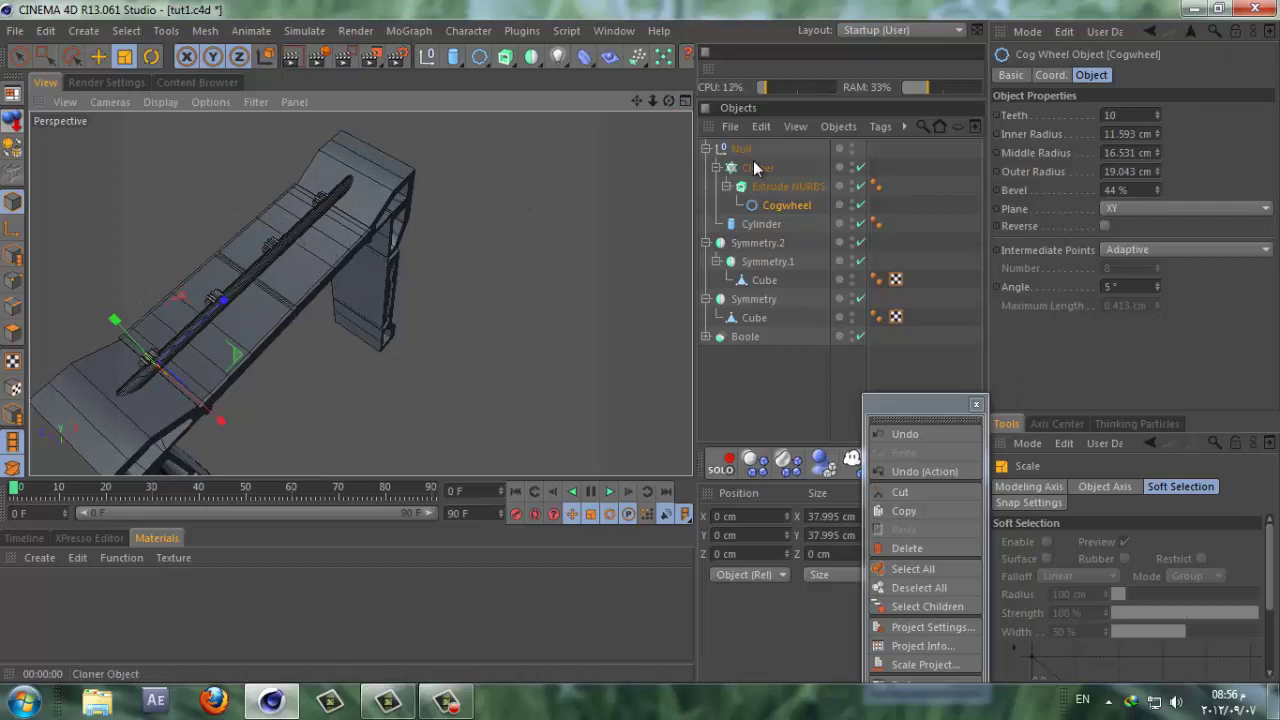
click(860, 224)
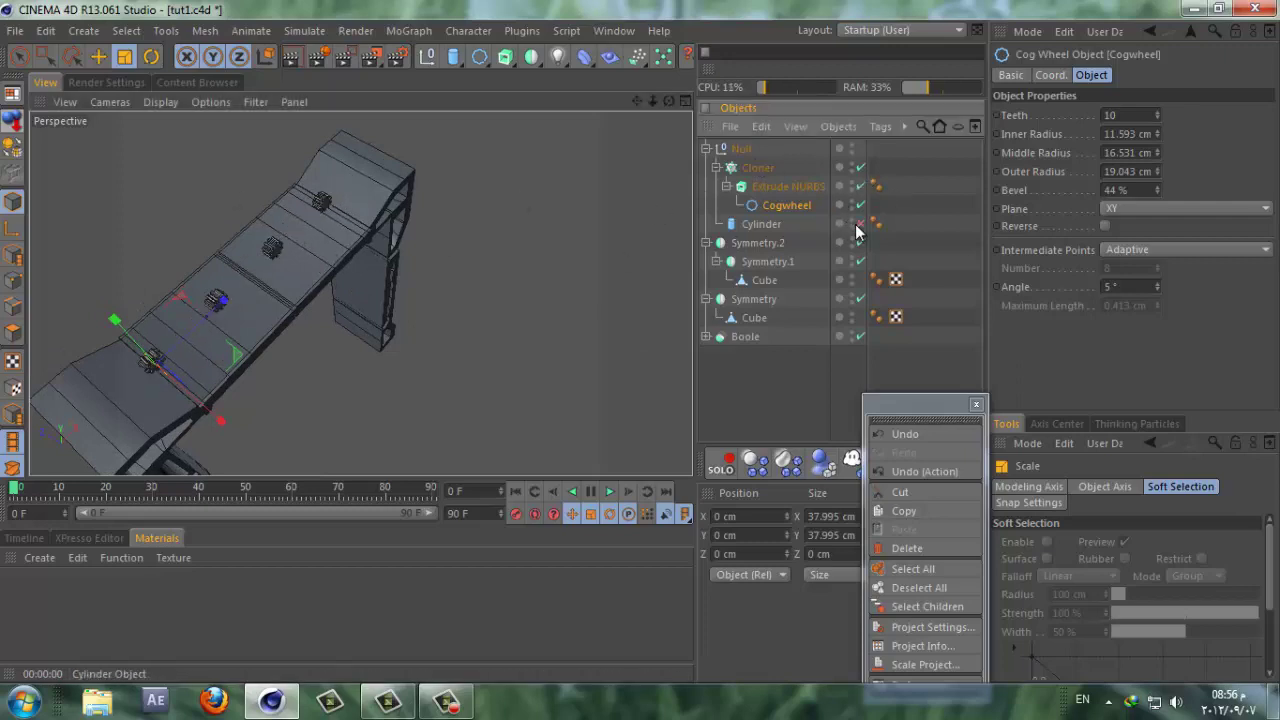
click(762, 187)
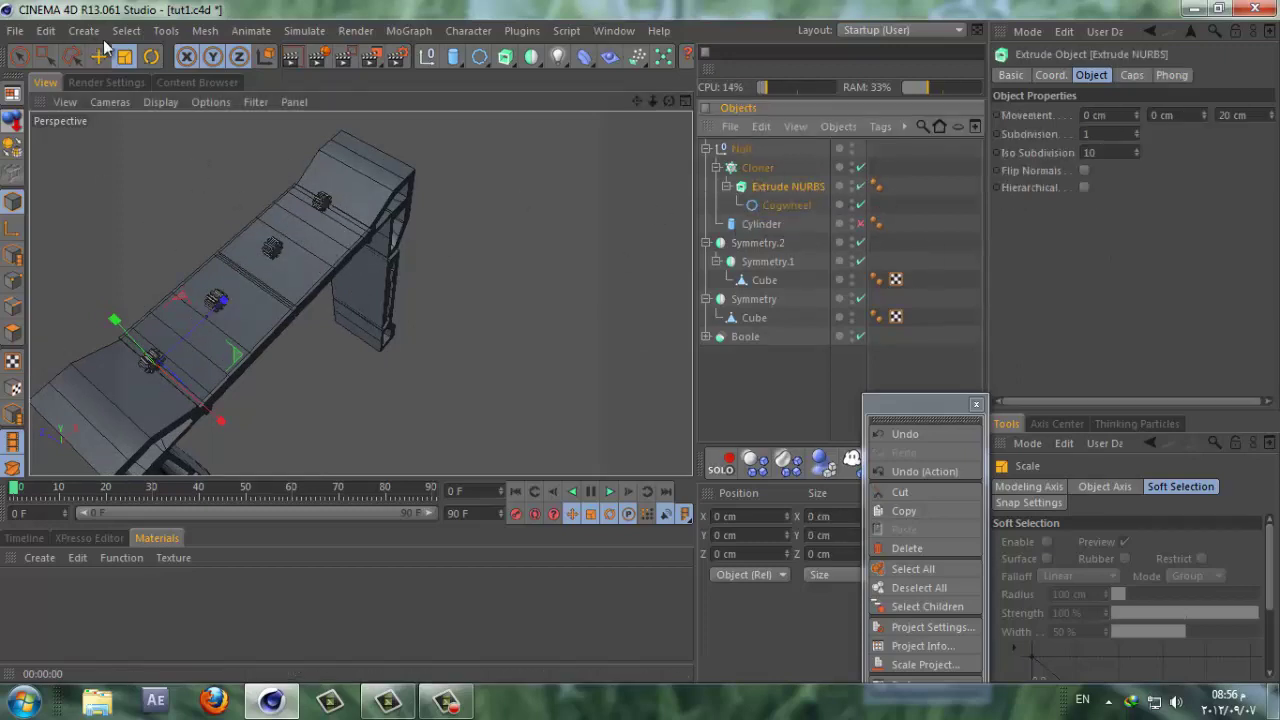
click(150, 57)
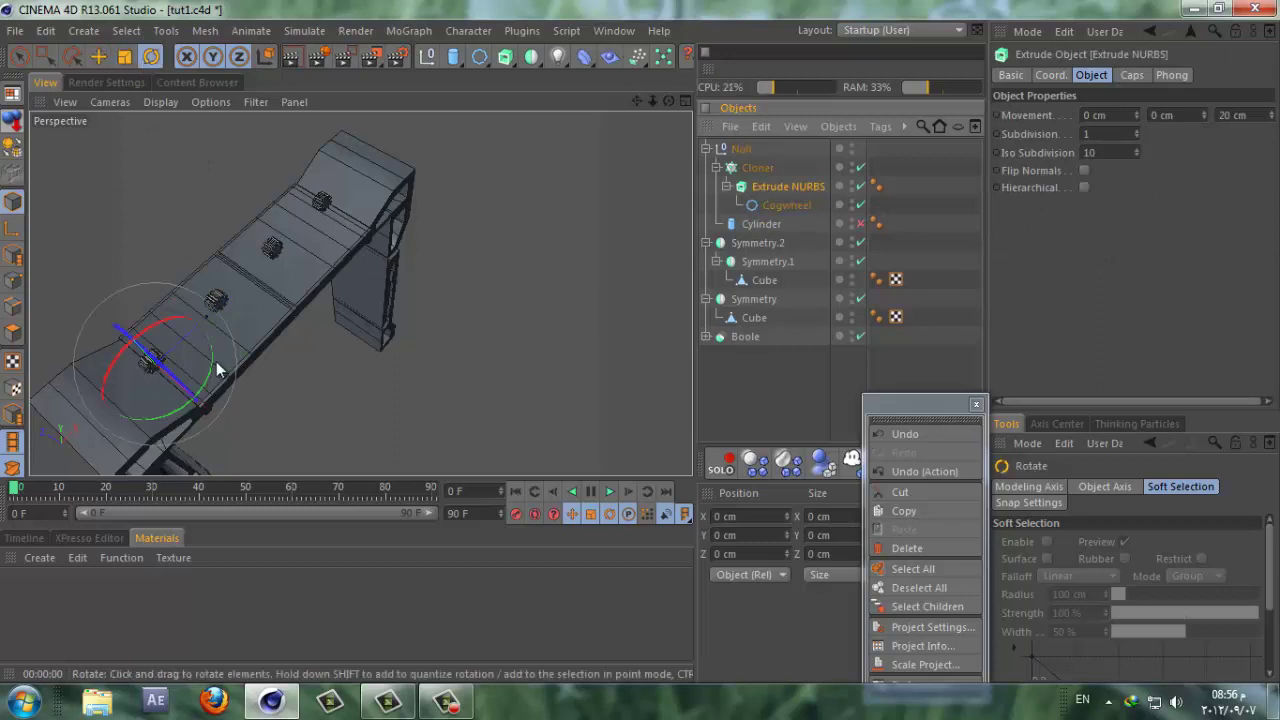
drag(209, 366, 212, 392)
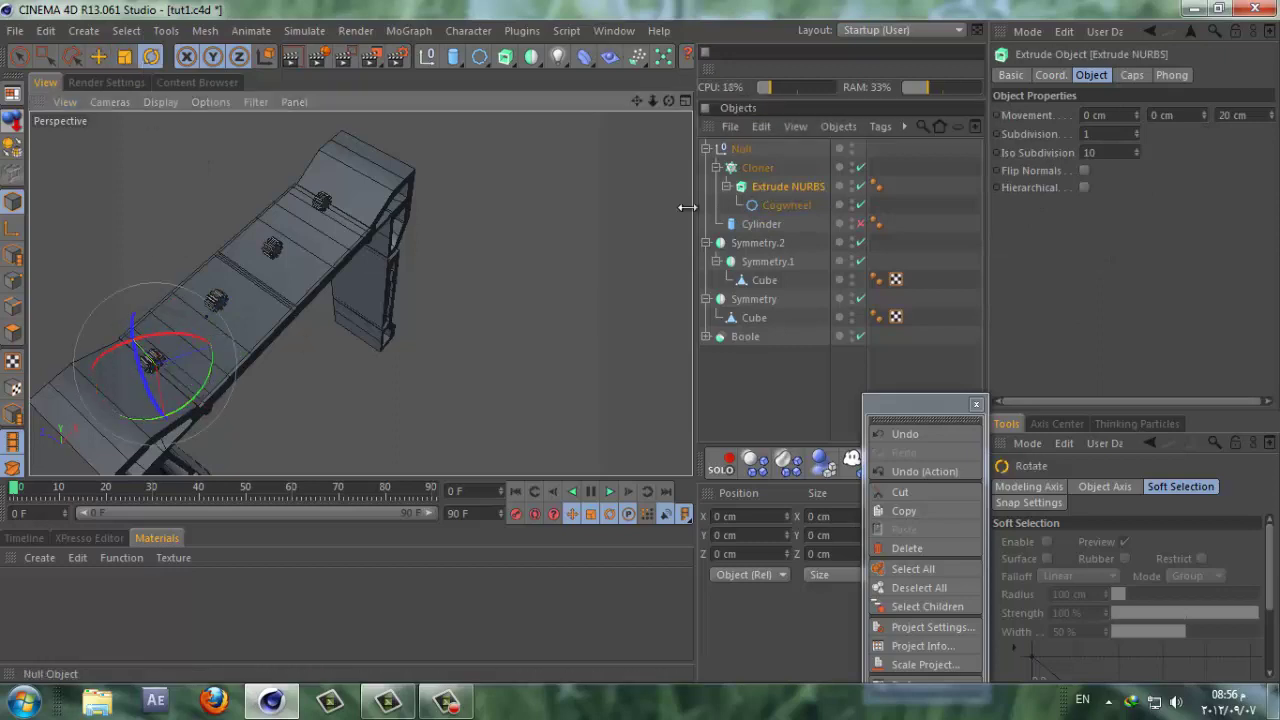
Step: Try turning the clones with the Cloner's per-step rotation, R.B 24° and R.H 60°, and reset both to 0°
click(758, 168)
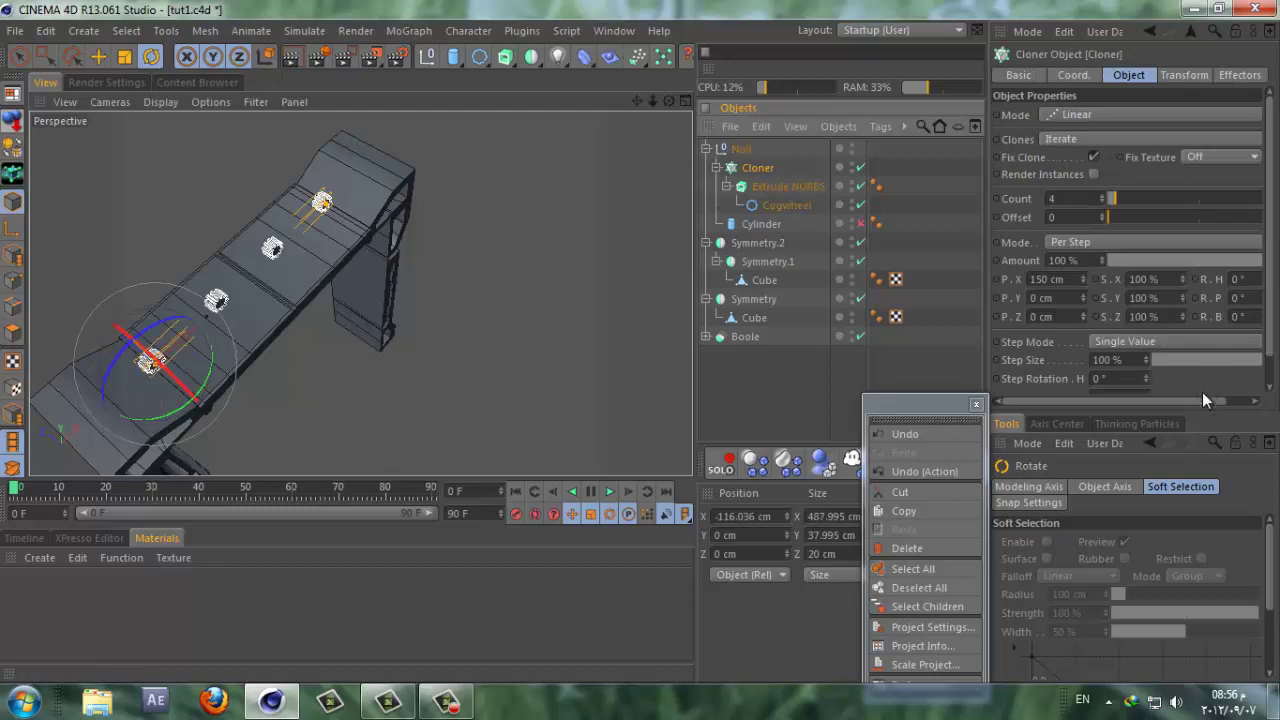
drag(1204, 400, 1277, 365)
drag(1258, 300, 933, 251)
text(0)
key(Return)
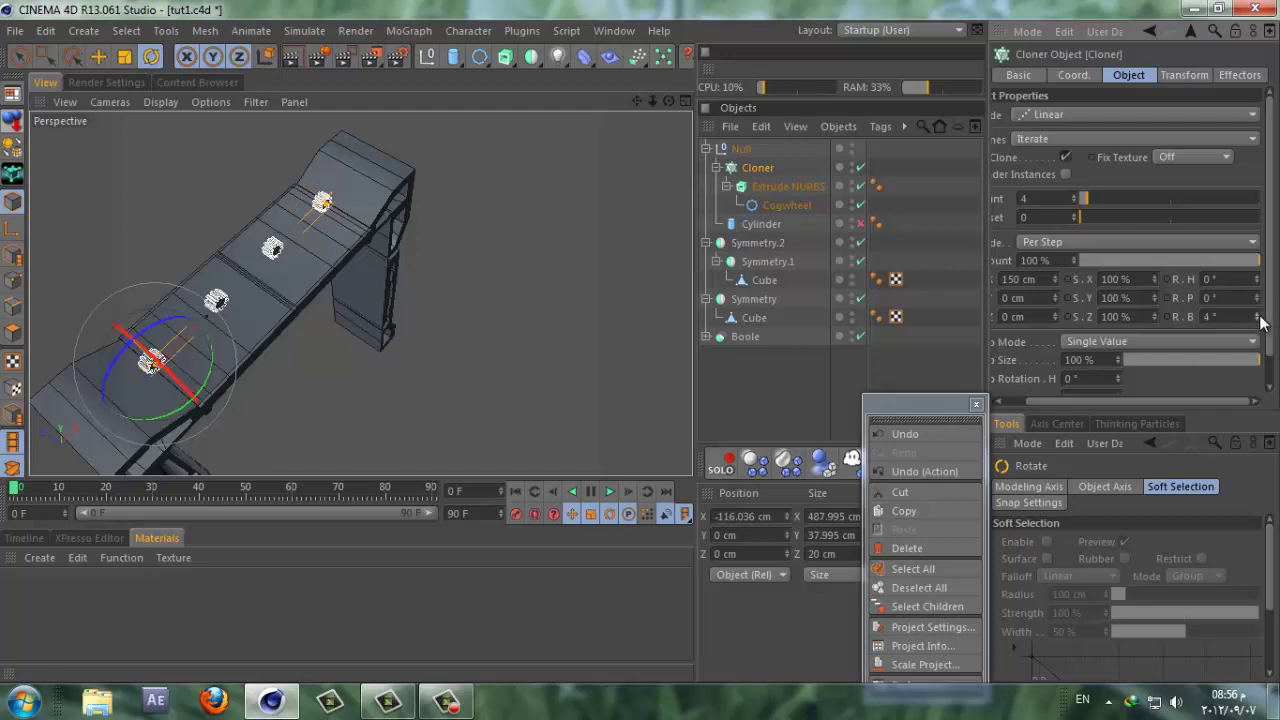
drag(1261, 321, 1258, 282)
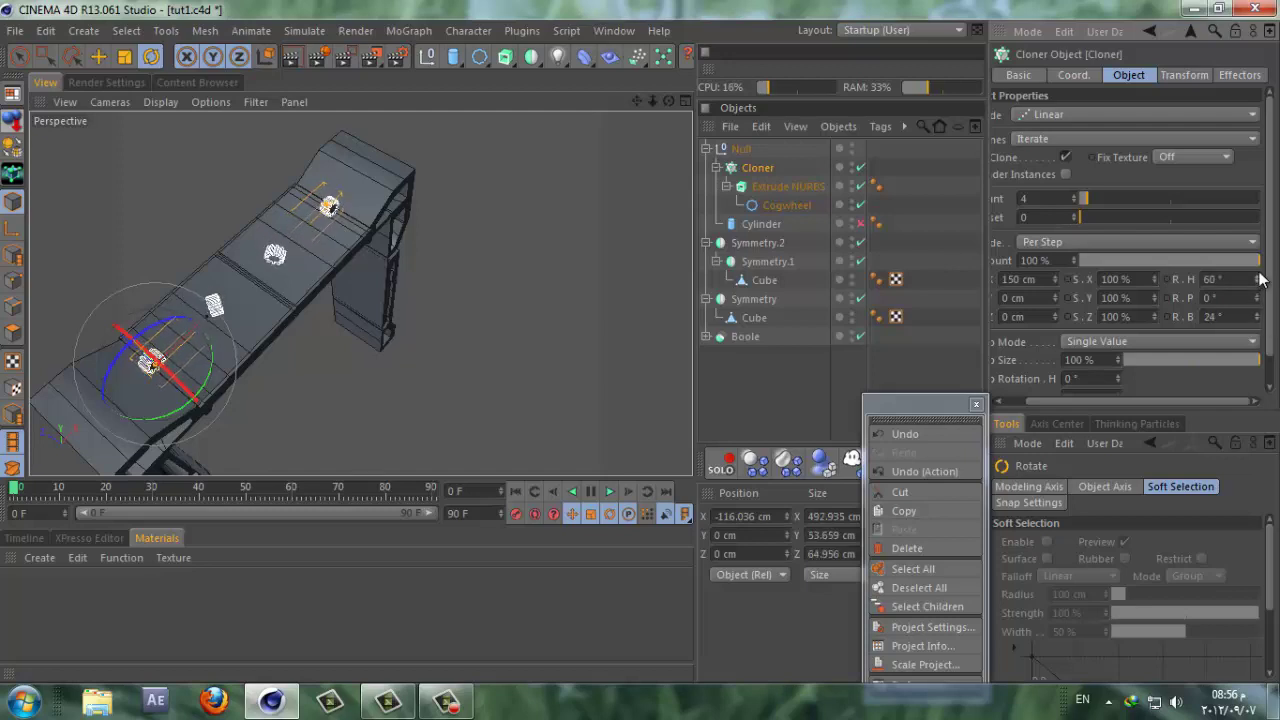
key(ctrl+z)
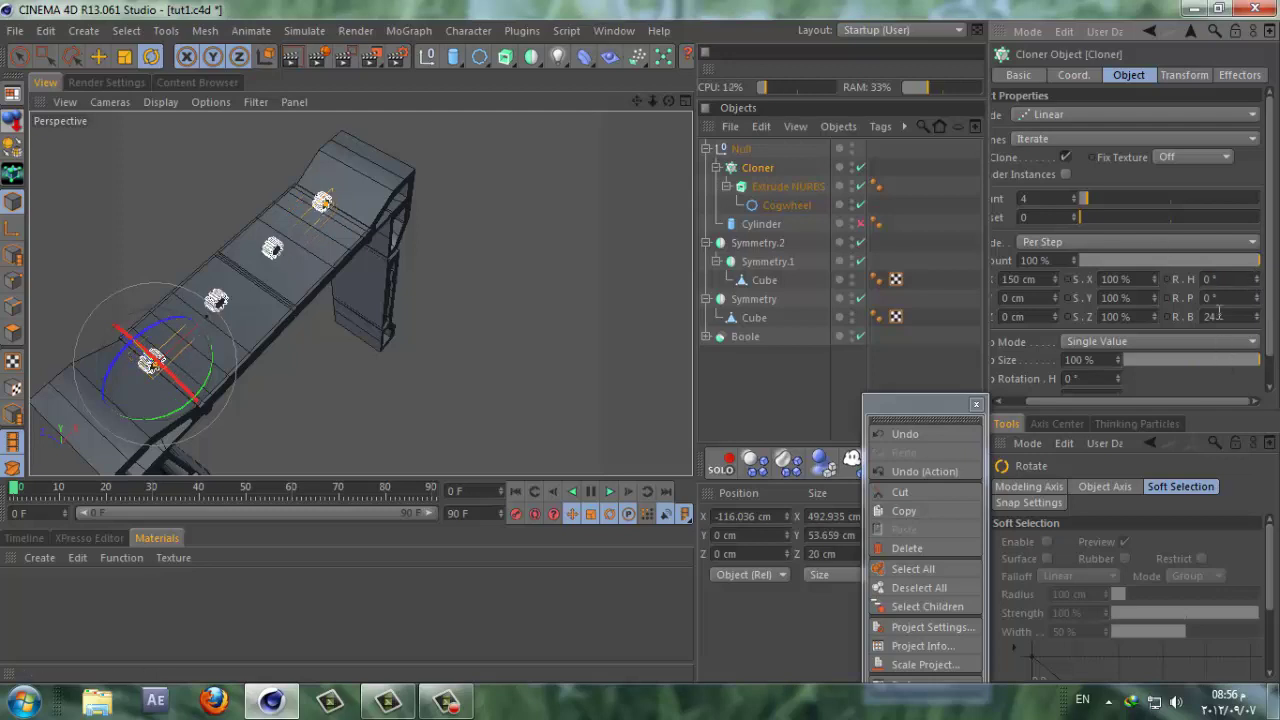
click(1226, 316)
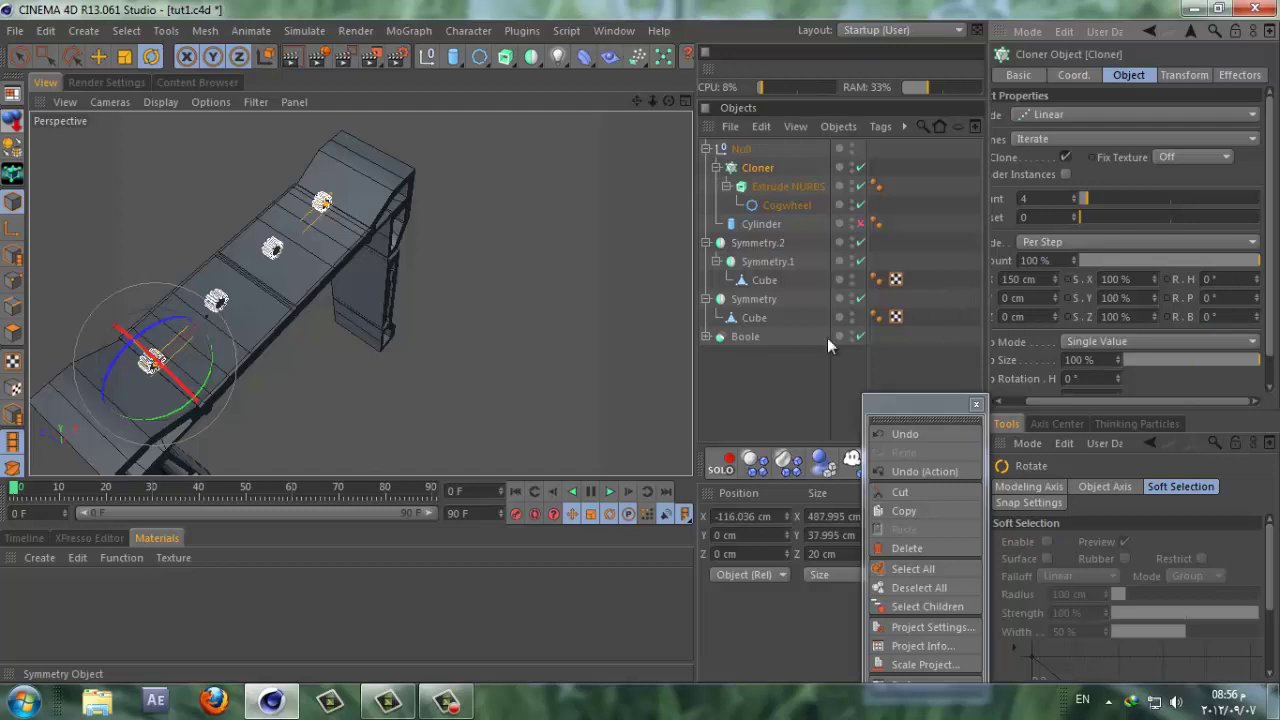
Step: Set the Cloner's transform rotation to R.H 90° with R.B 0° so the gears wrap the bar, and re-enable the Cylinder
click(1177, 77)
click(1271, 173)
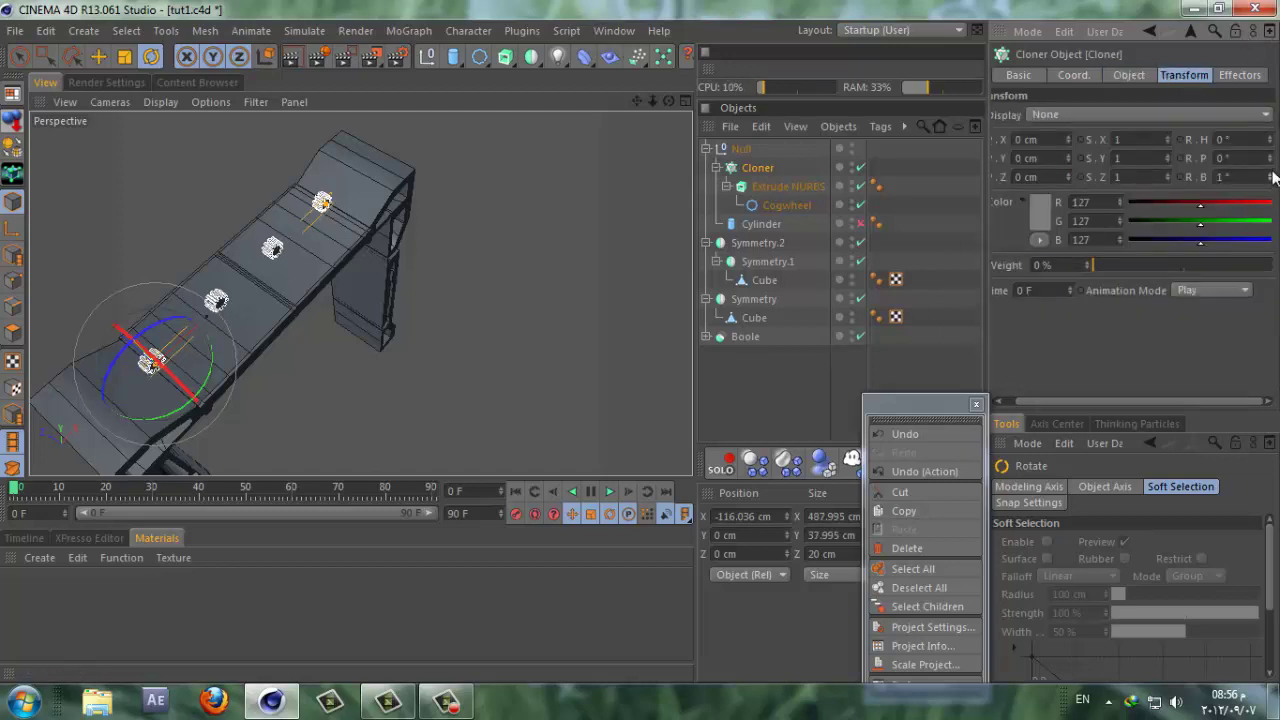
click(1271, 156)
drag(1273, 158, 1272, 147)
key(Return)
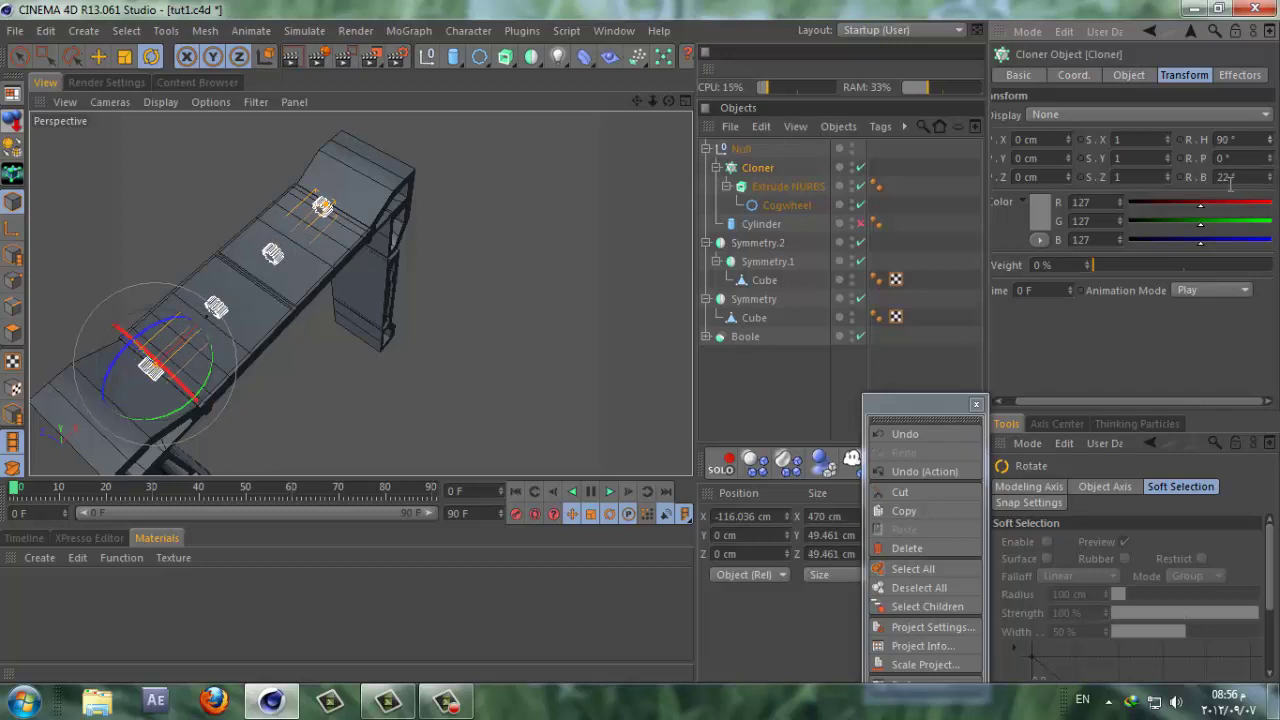
drag(1249, 178, 815, 217)
text(0)
key(Return)
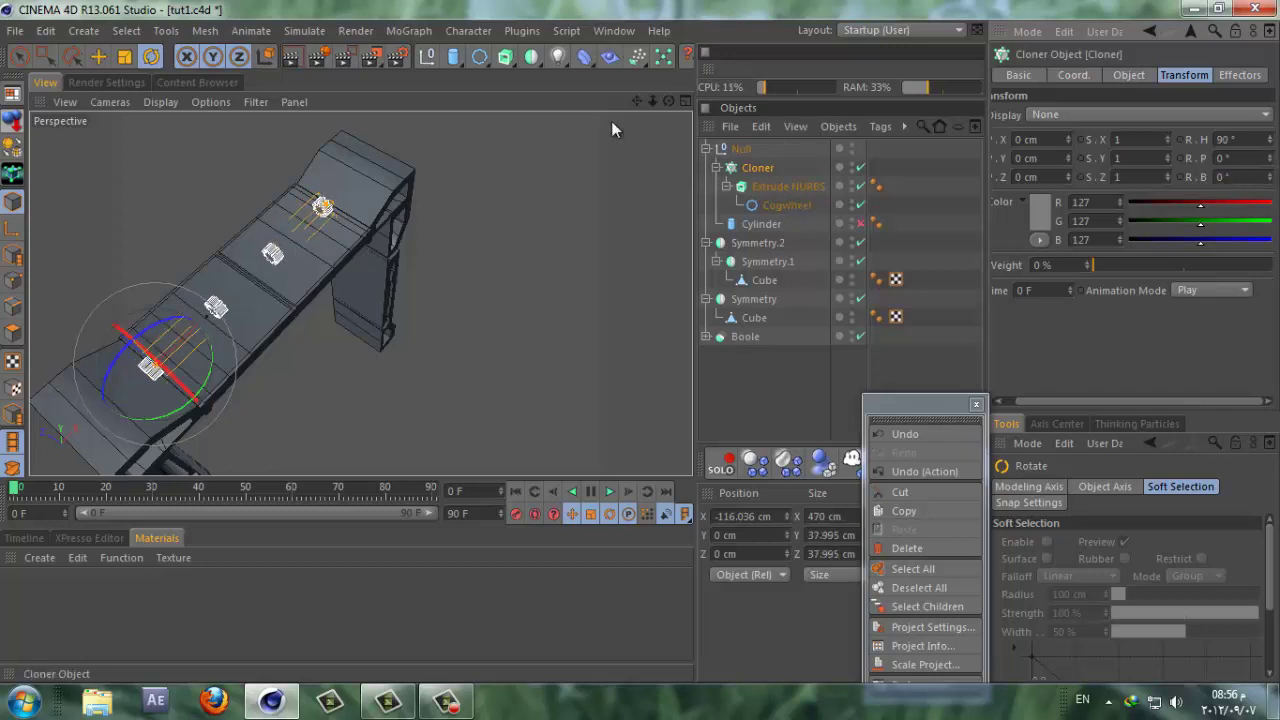
click(860, 223)
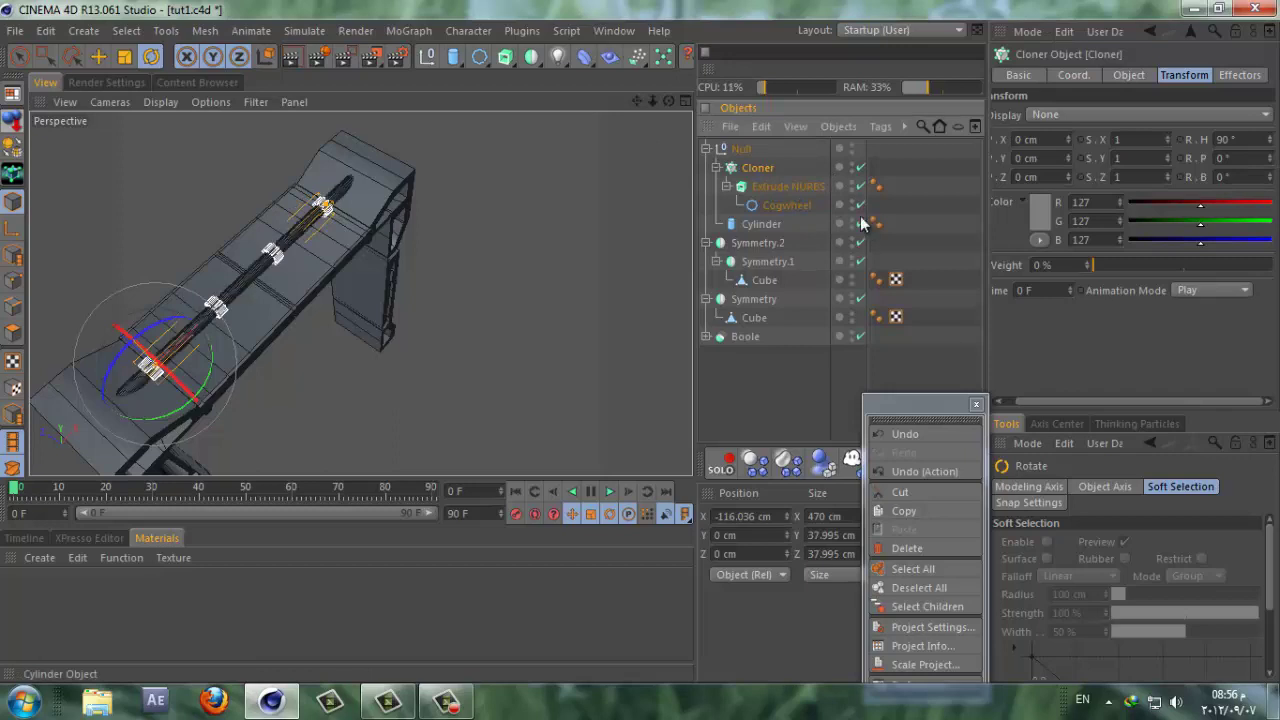
Step: Render the perspective view to check the gear-wrapped bar along the door frame's top beam
click(685, 101)
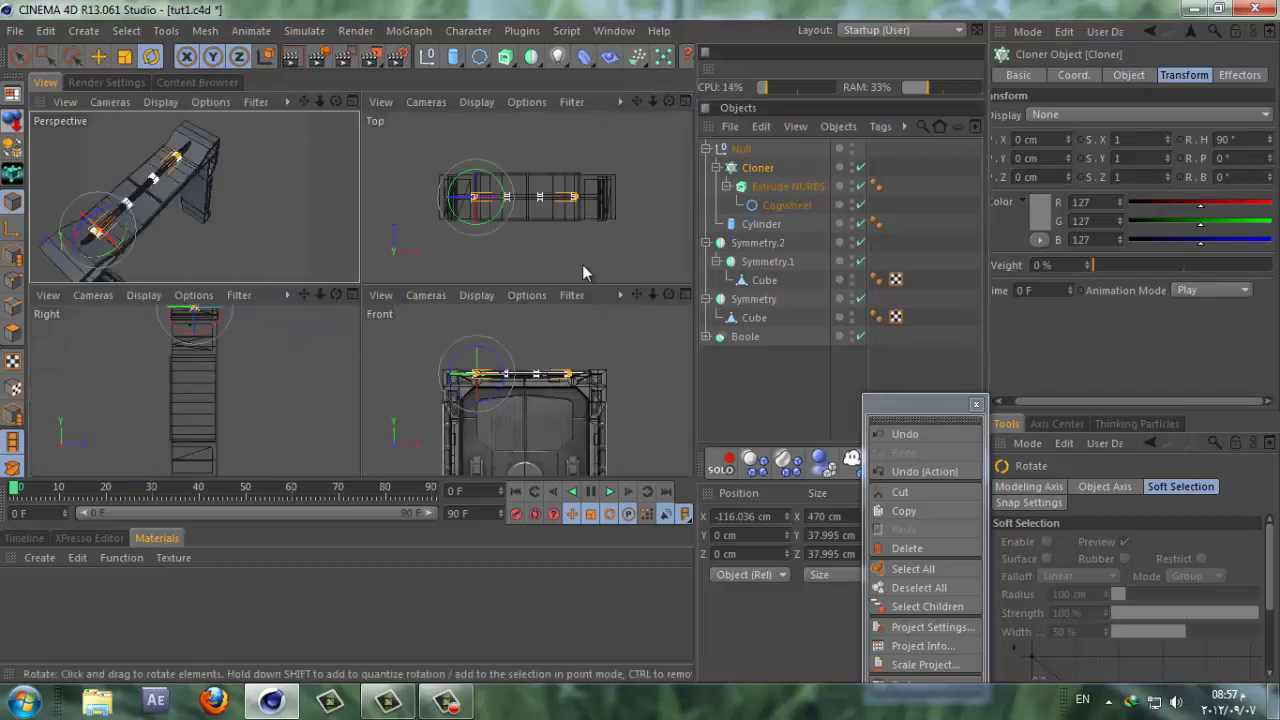
click(351, 101)
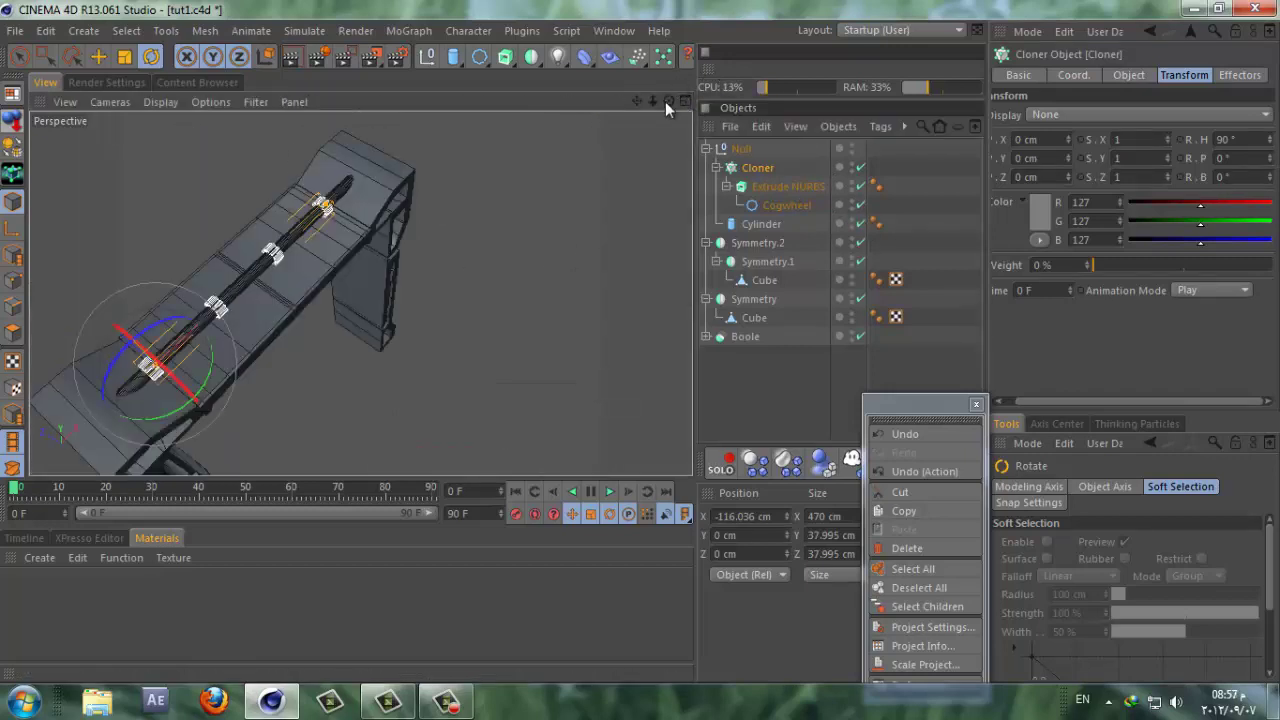
drag(669, 101, 640, 349)
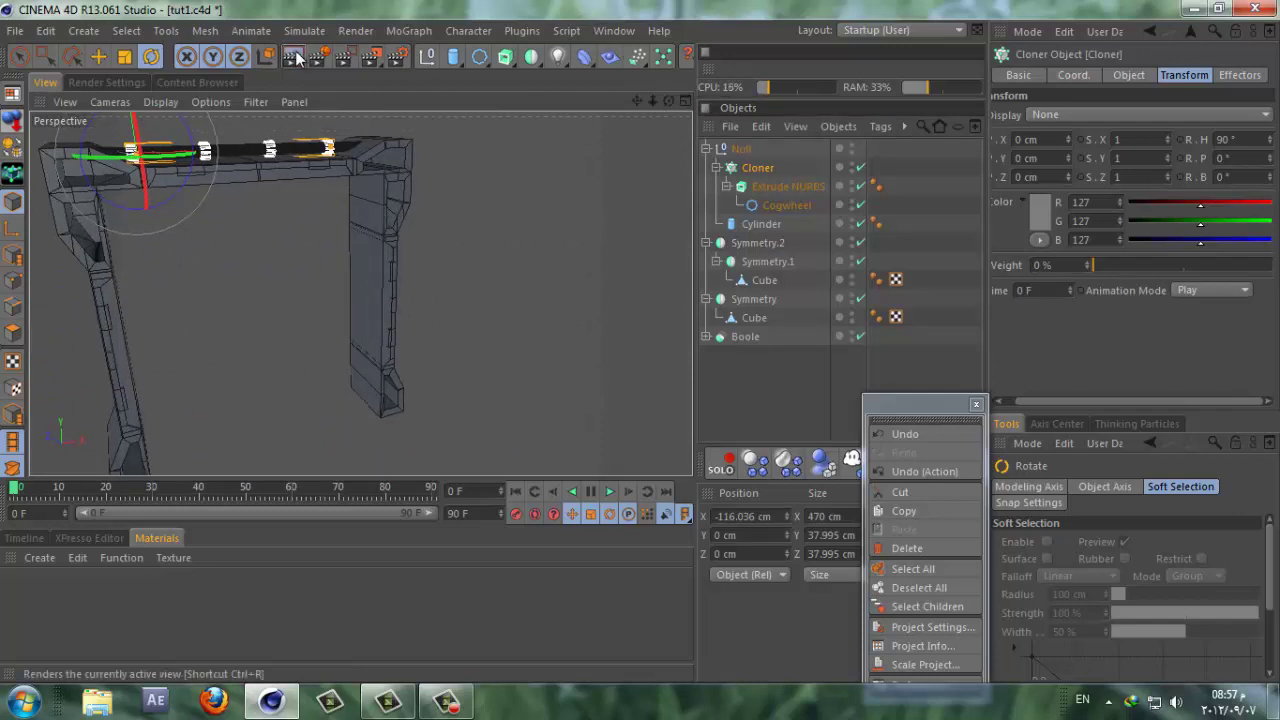
click(294, 57)
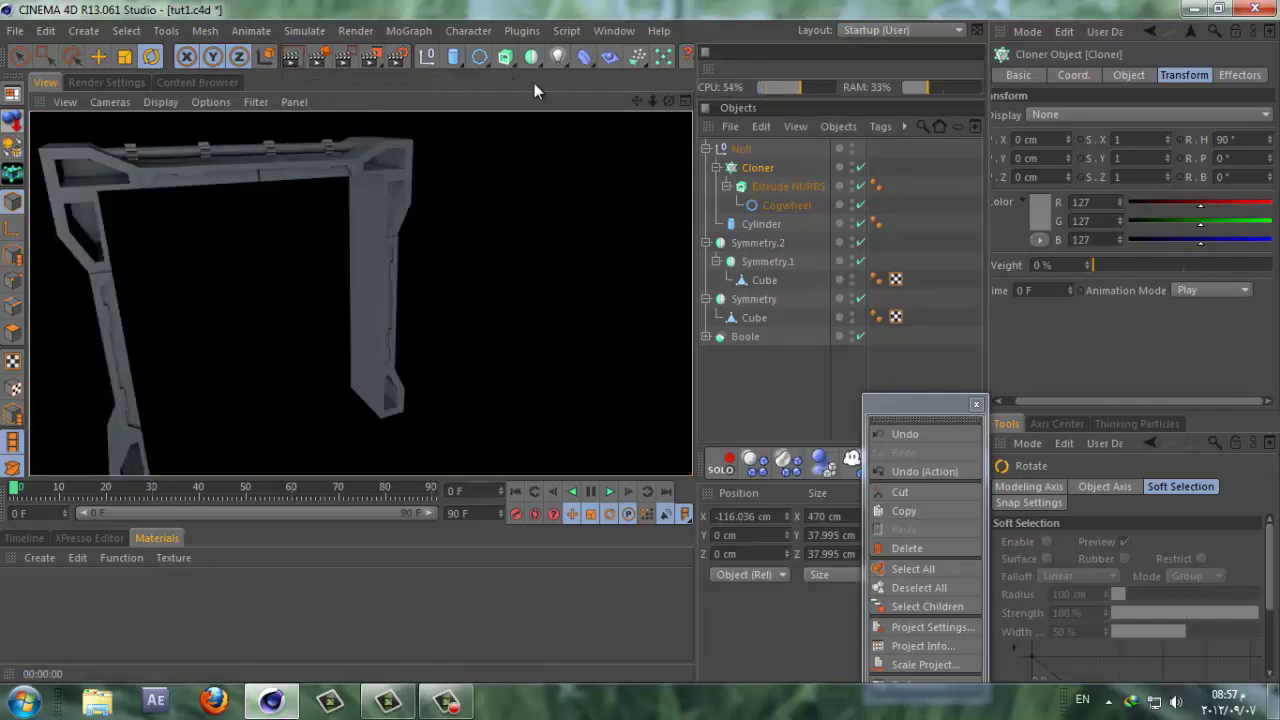
Step: Duplicate the Null group holding the bar and gears, and rotate the copy 90° to vertical in the Front view
click(707, 148)
click(729, 153)
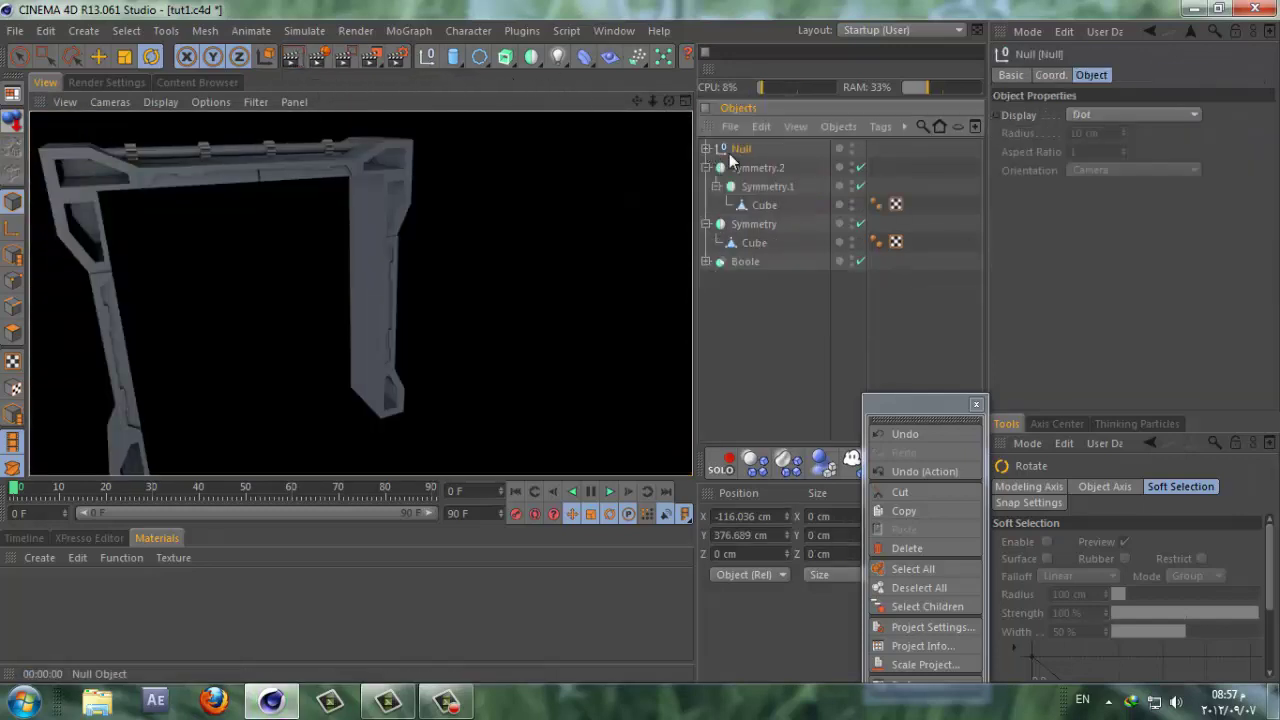
ctrl+drag(729, 153, 734, 163)
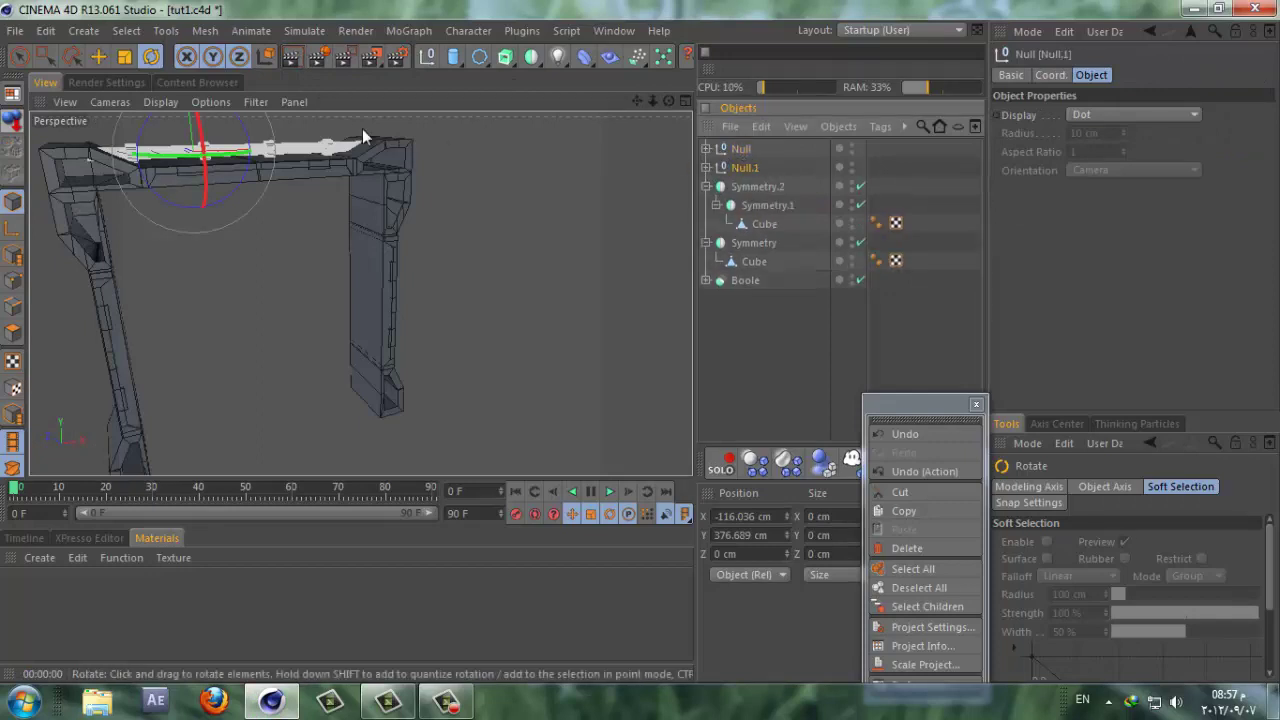
drag(667, 101, 378, 104)
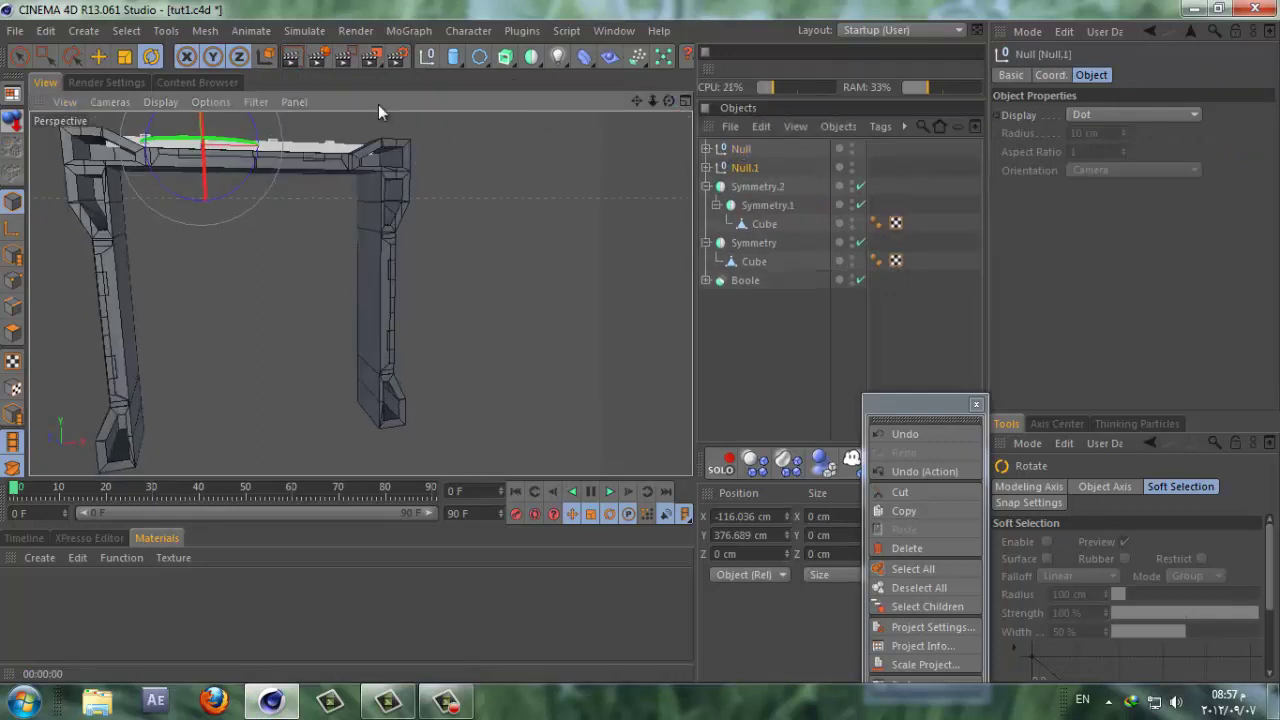
click(684, 102)
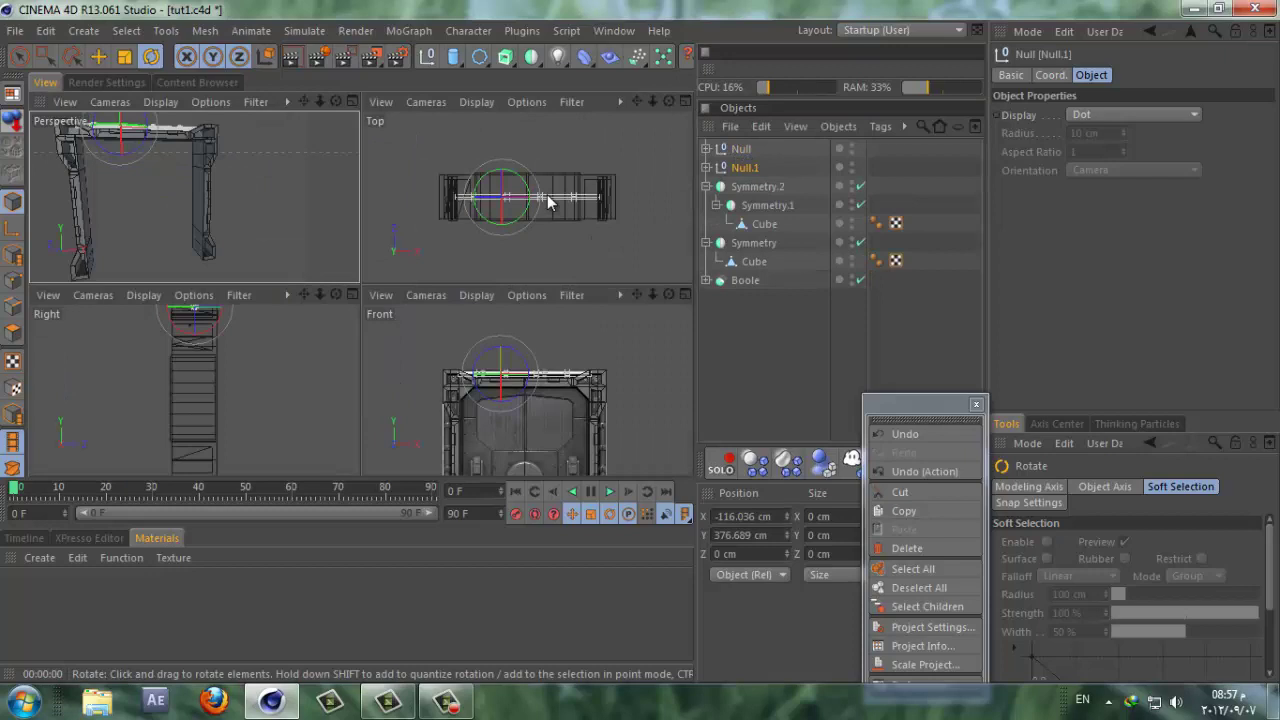
click(685, 295)
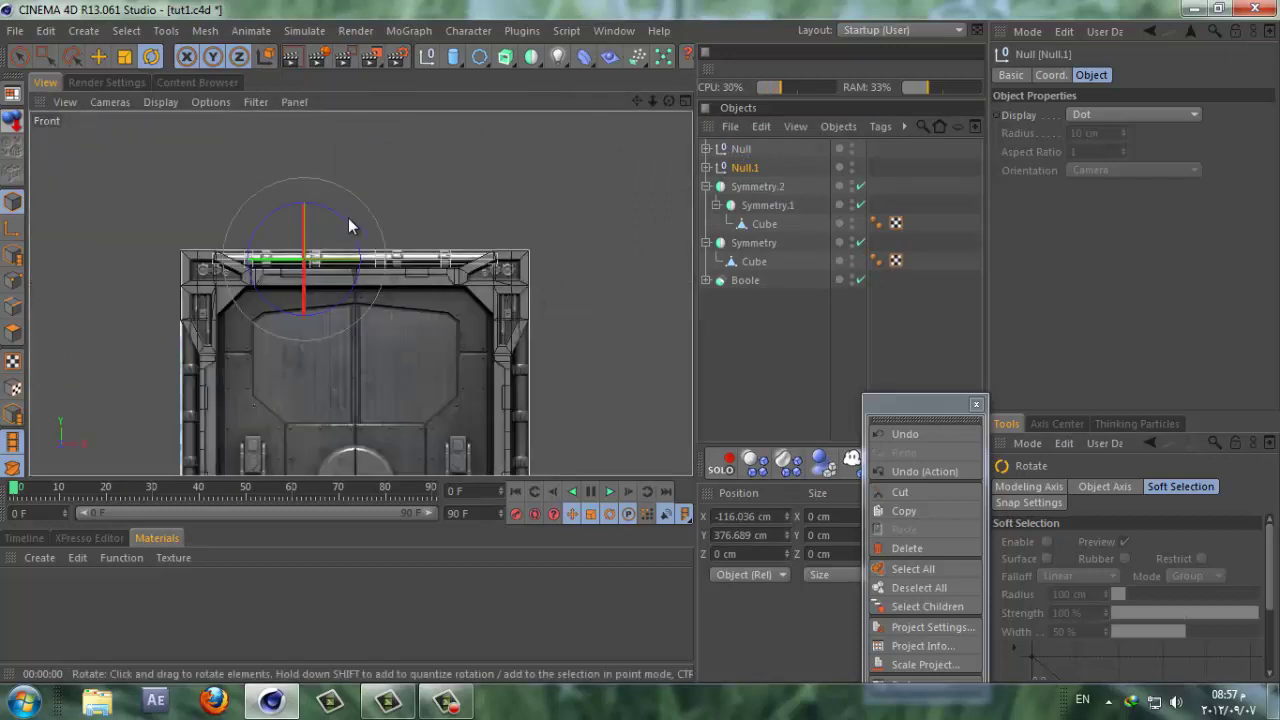
drag(353, 223, 355, 323)
Step: Move the vertical bar copy onto the frame's right post, at about X 380 cm and Y 78 cm
click(19, 56)
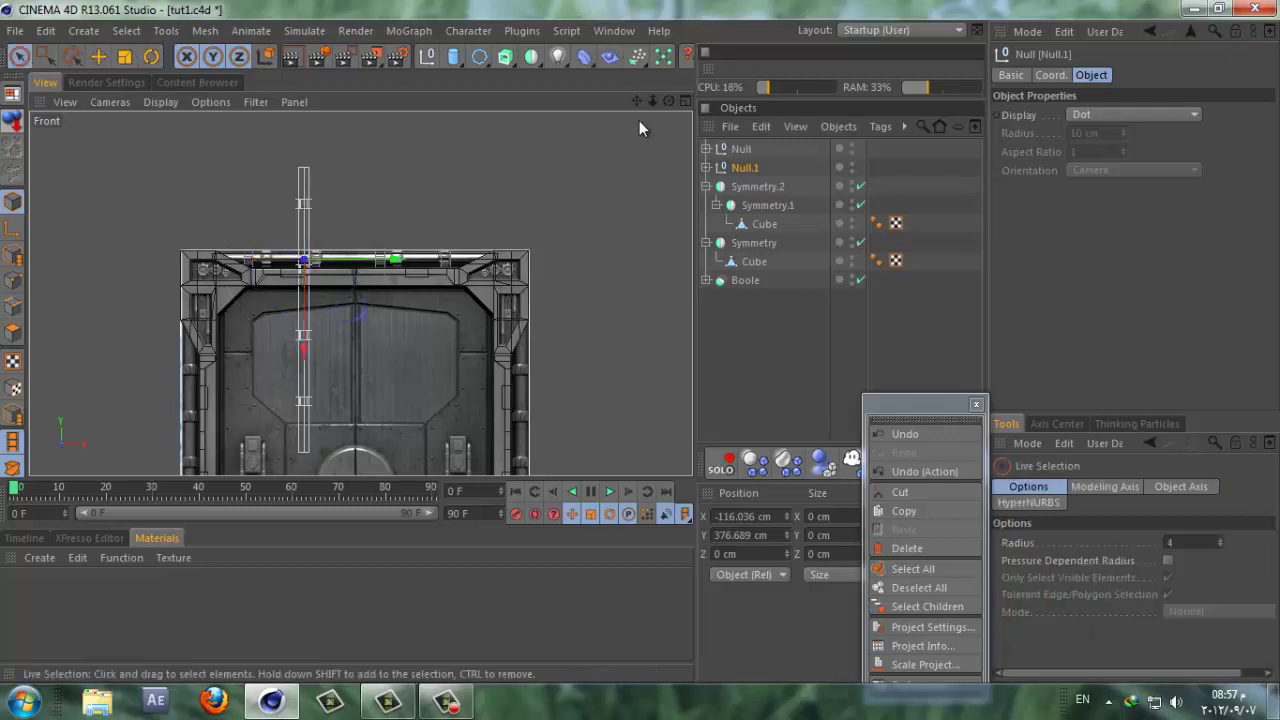
drag(639, 102, 499, 148)
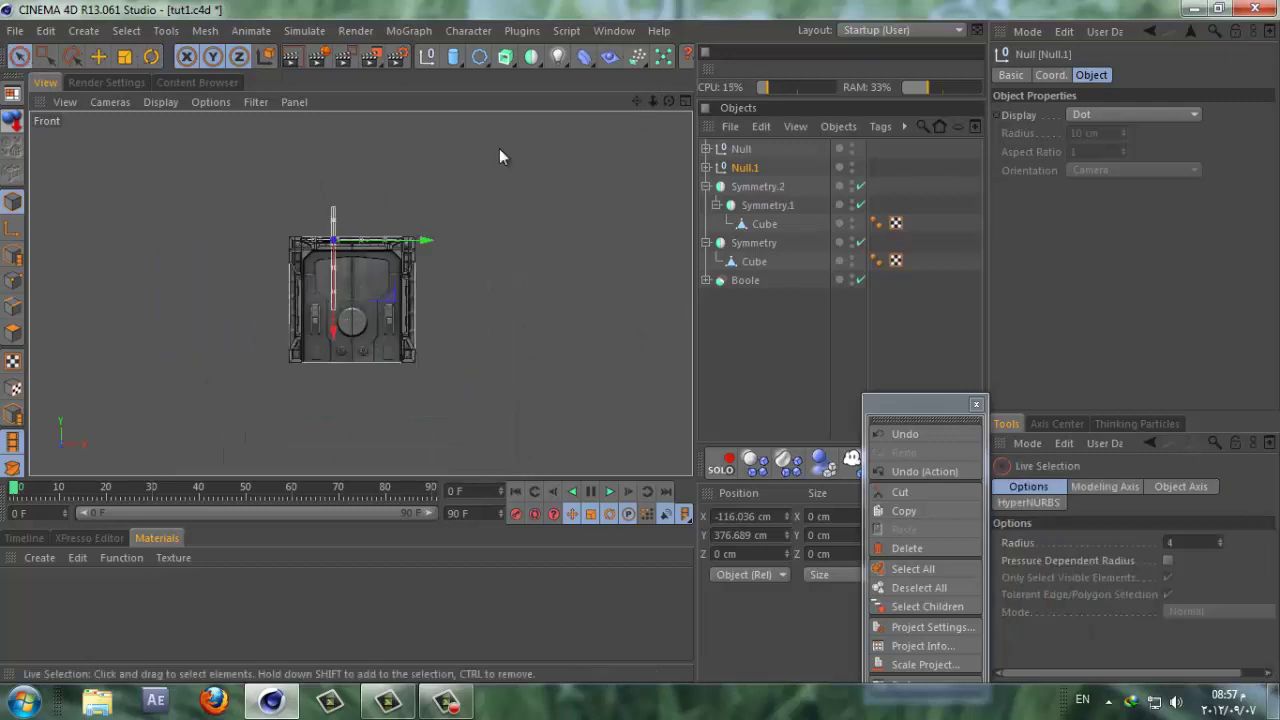
drag(425, 240, 487, 251)
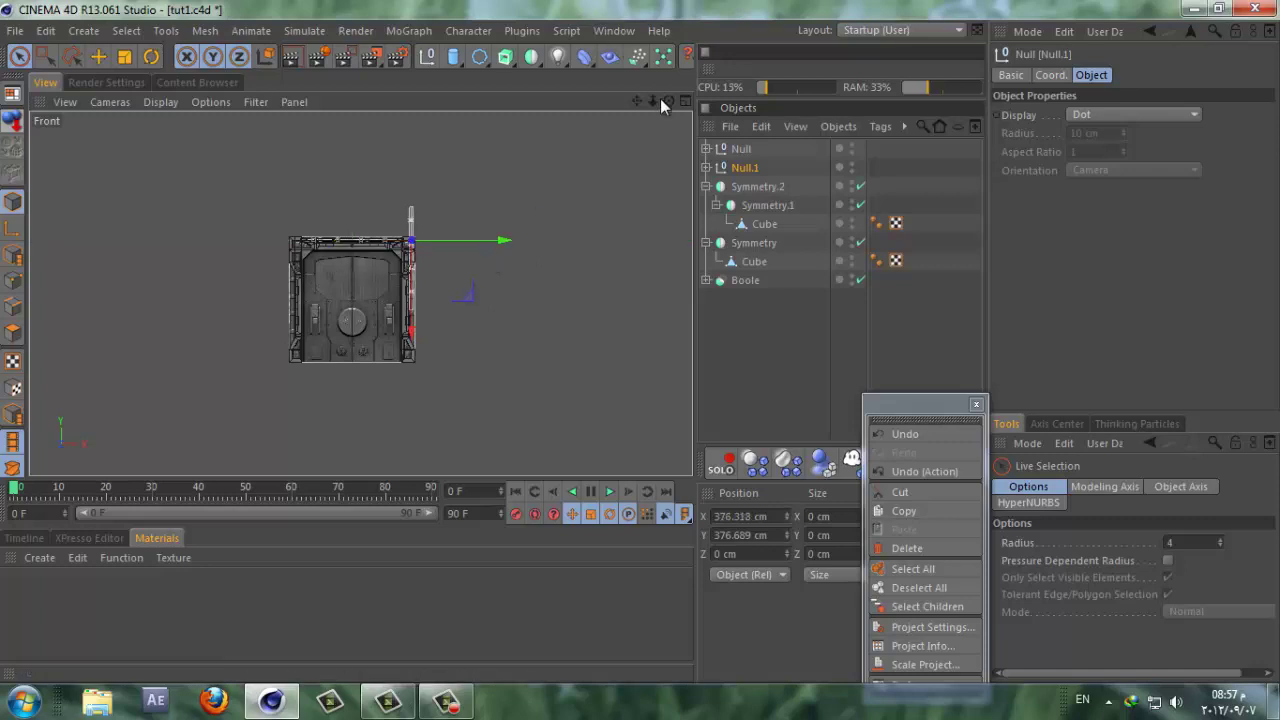
scroll(641, 341, up, 5)
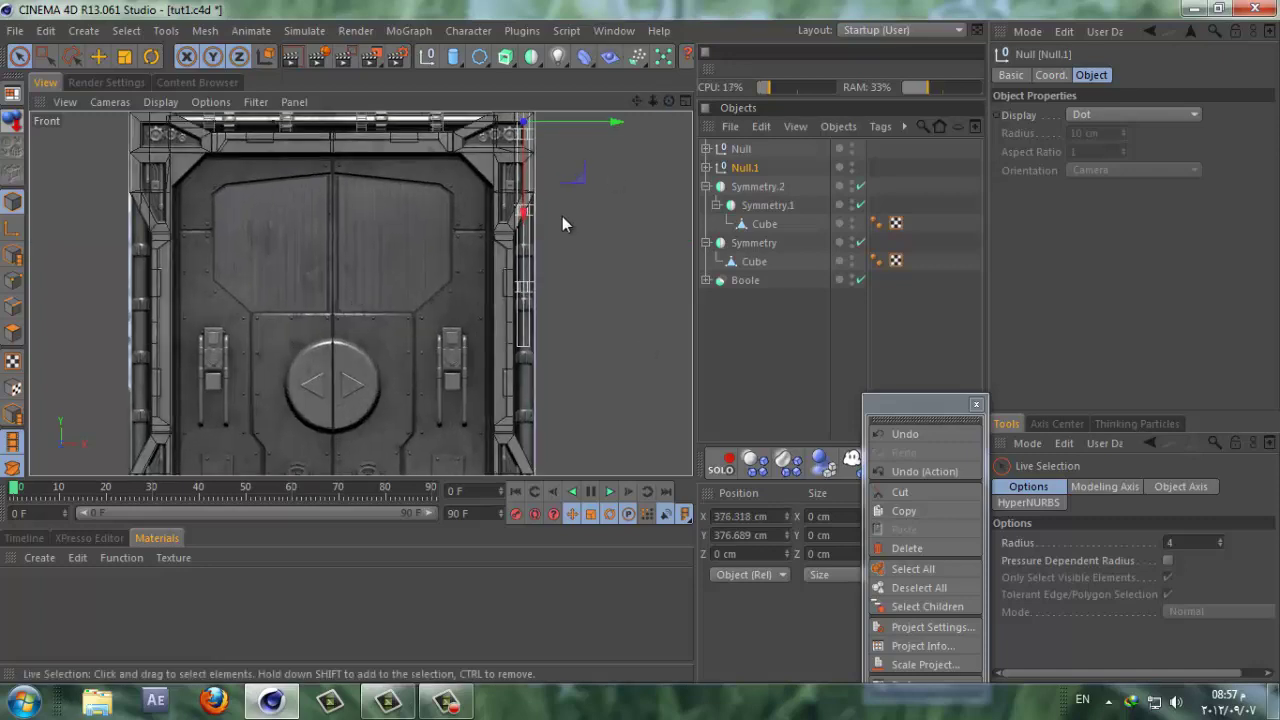
drag(522, 207, 551, 339)
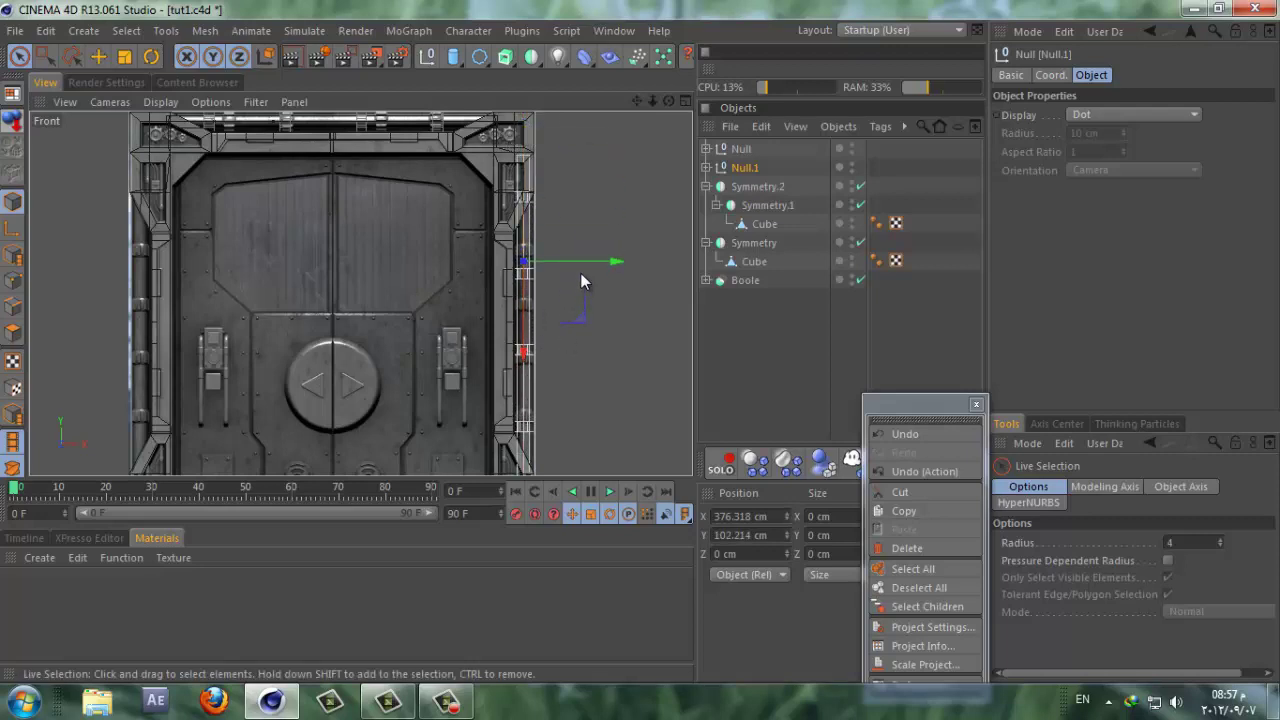
drag(581, 263, 582, 265)
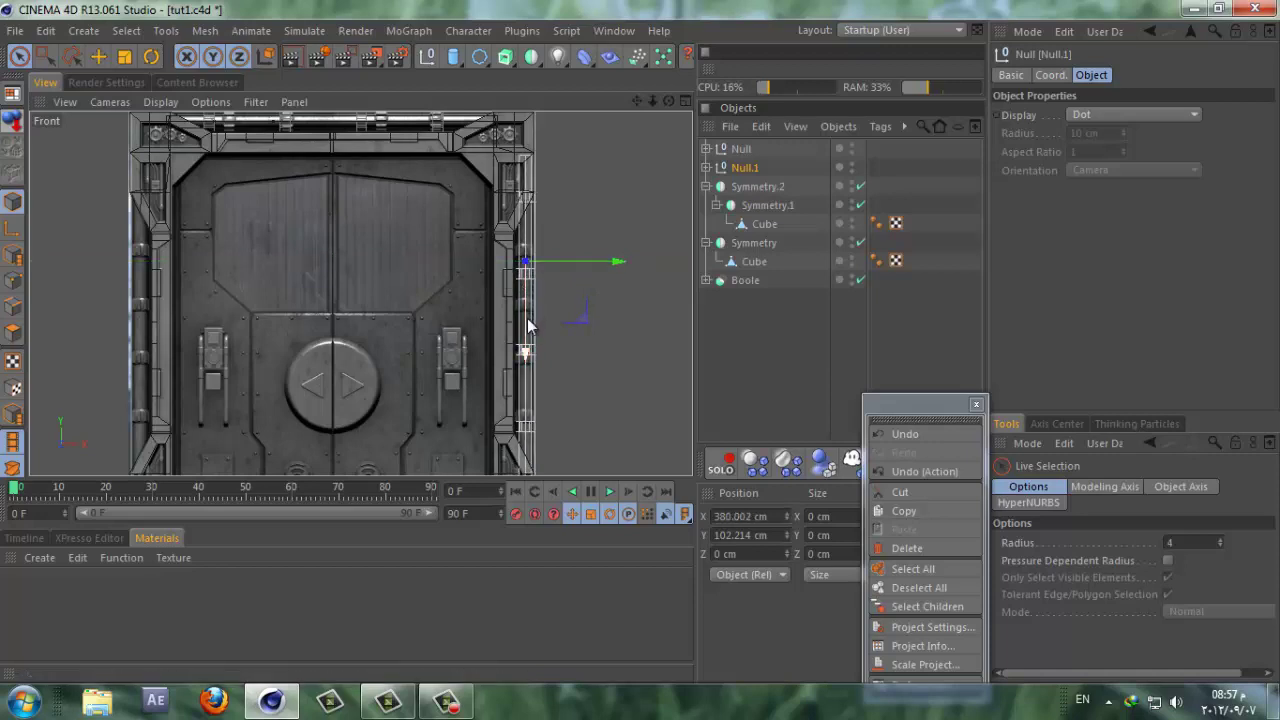
drag(529, 326, 527, 337)
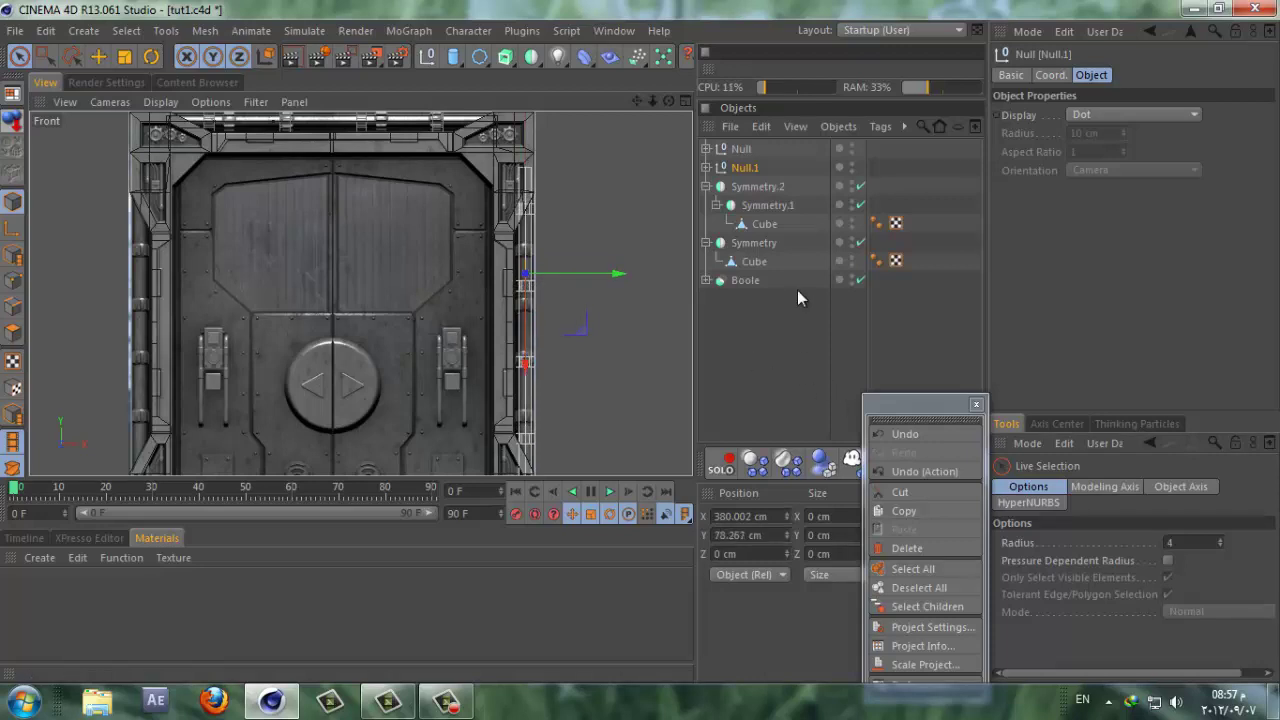
Step: Mirror the vertical bar copy onto the opposite post with a Symmetry object using the ZY mirror plane
click(531, 57)
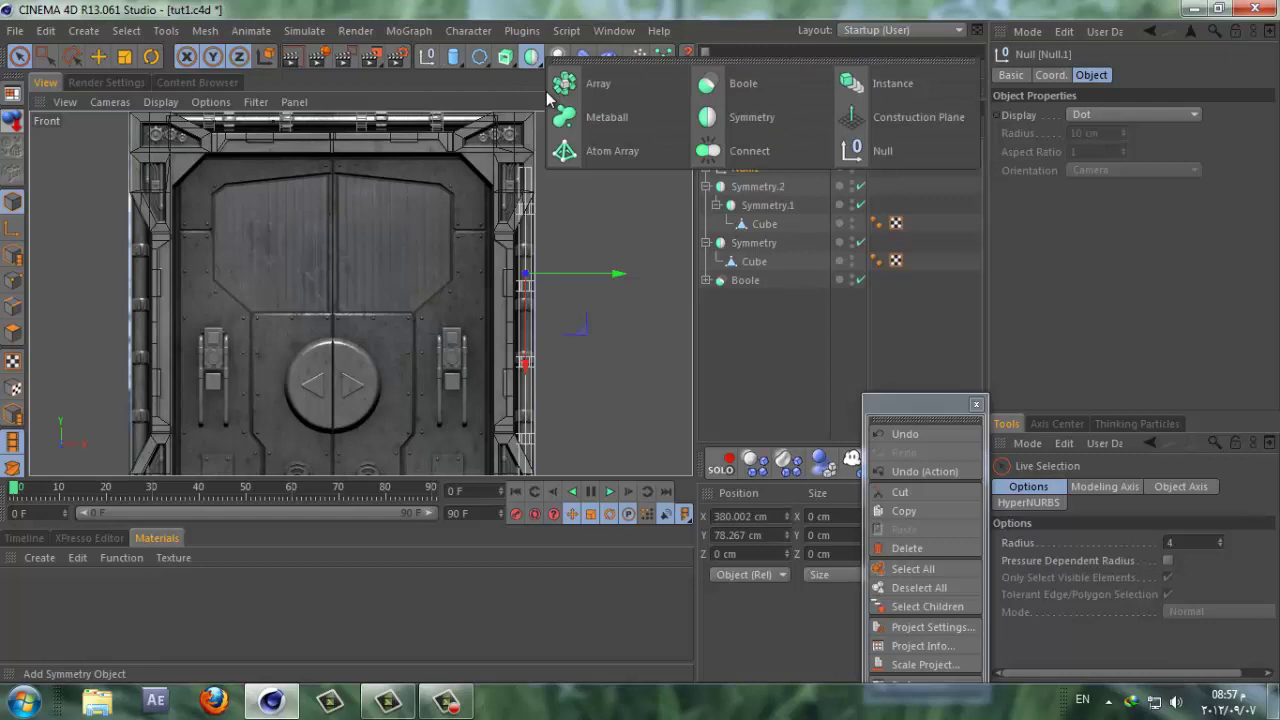
click(777, 124)
drag(740, 187, 740, 150)
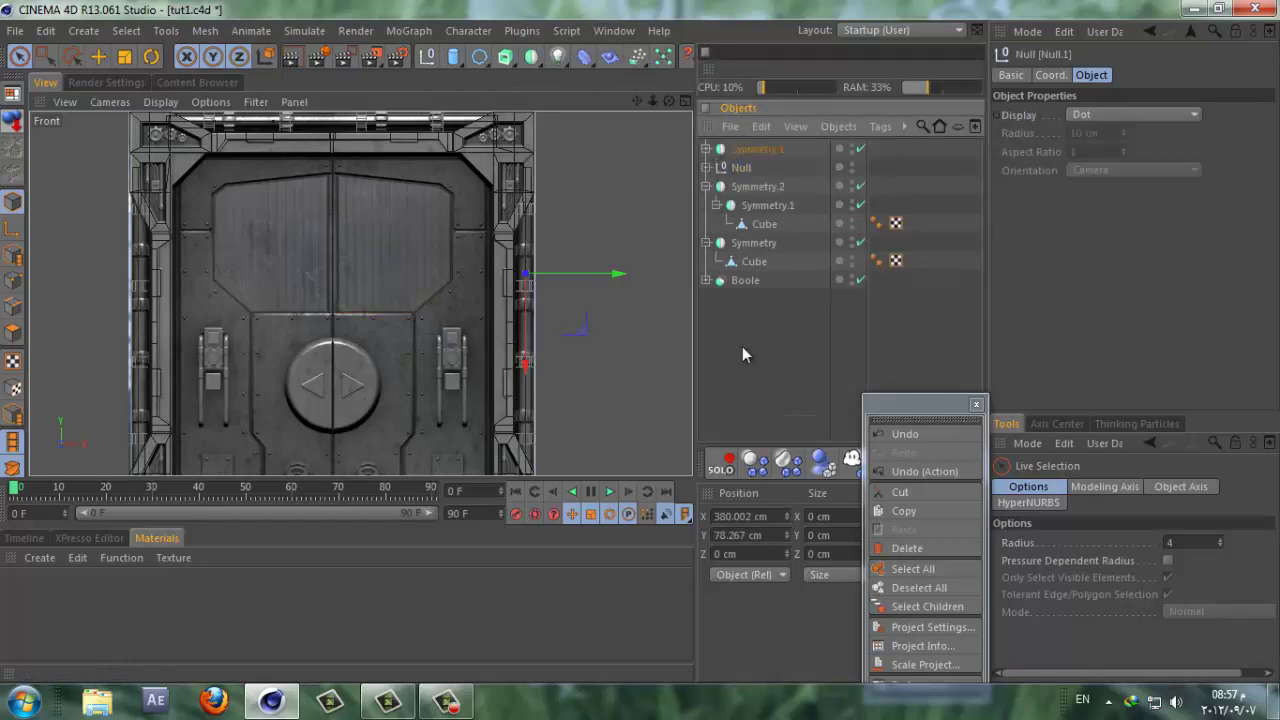
click(742, 346)
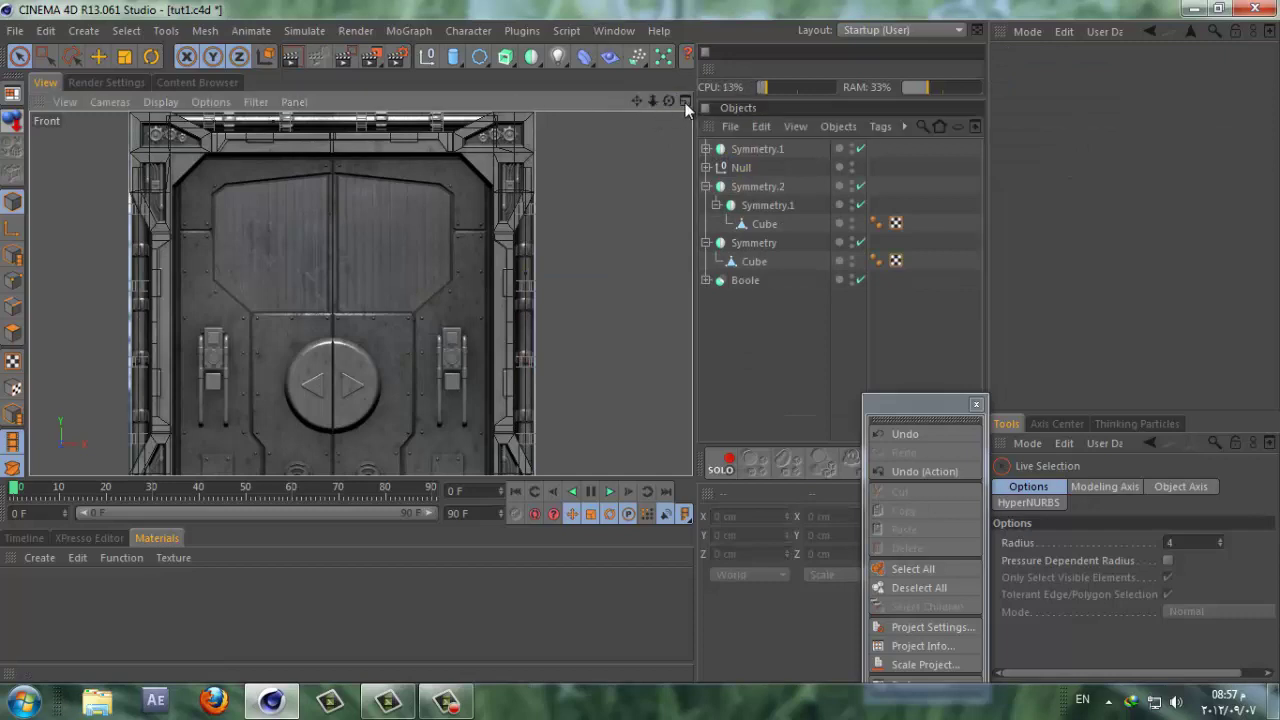
click(737, 149)
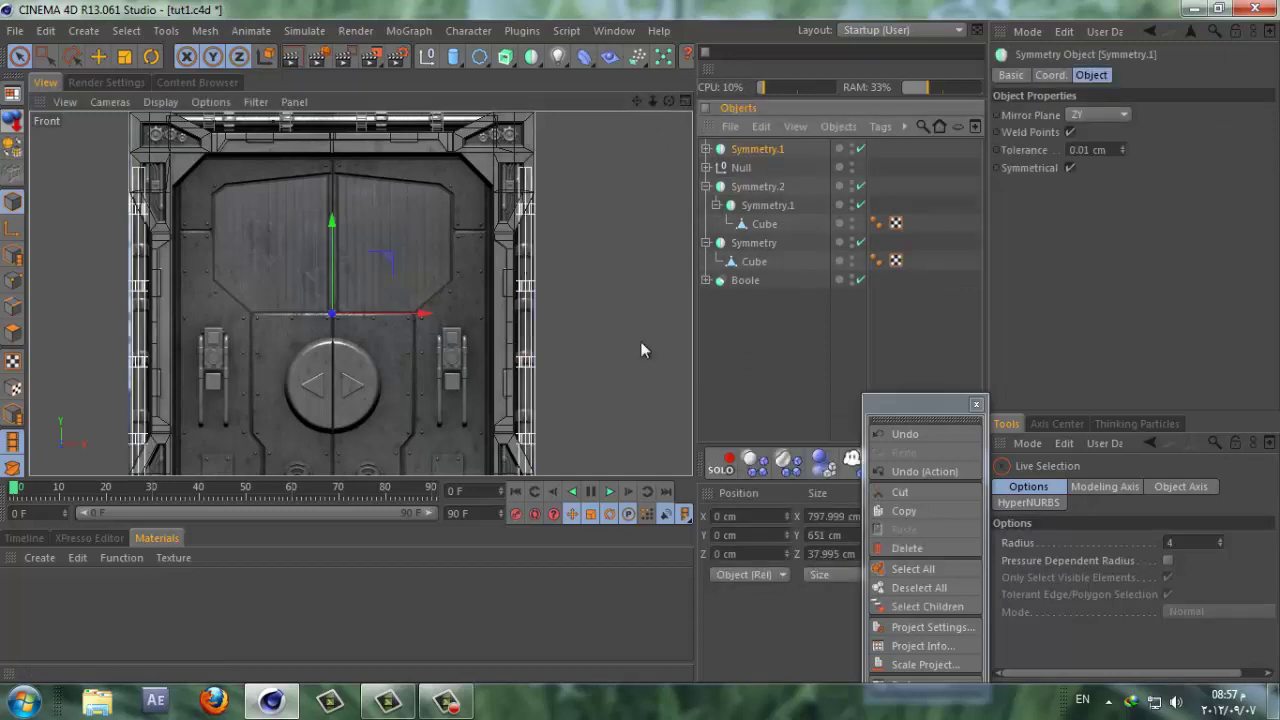
Step: Inspect the mirrored side bars from several angles, rendering the perspective view from the front and from the side
click(684, 101)
click(684, 101)
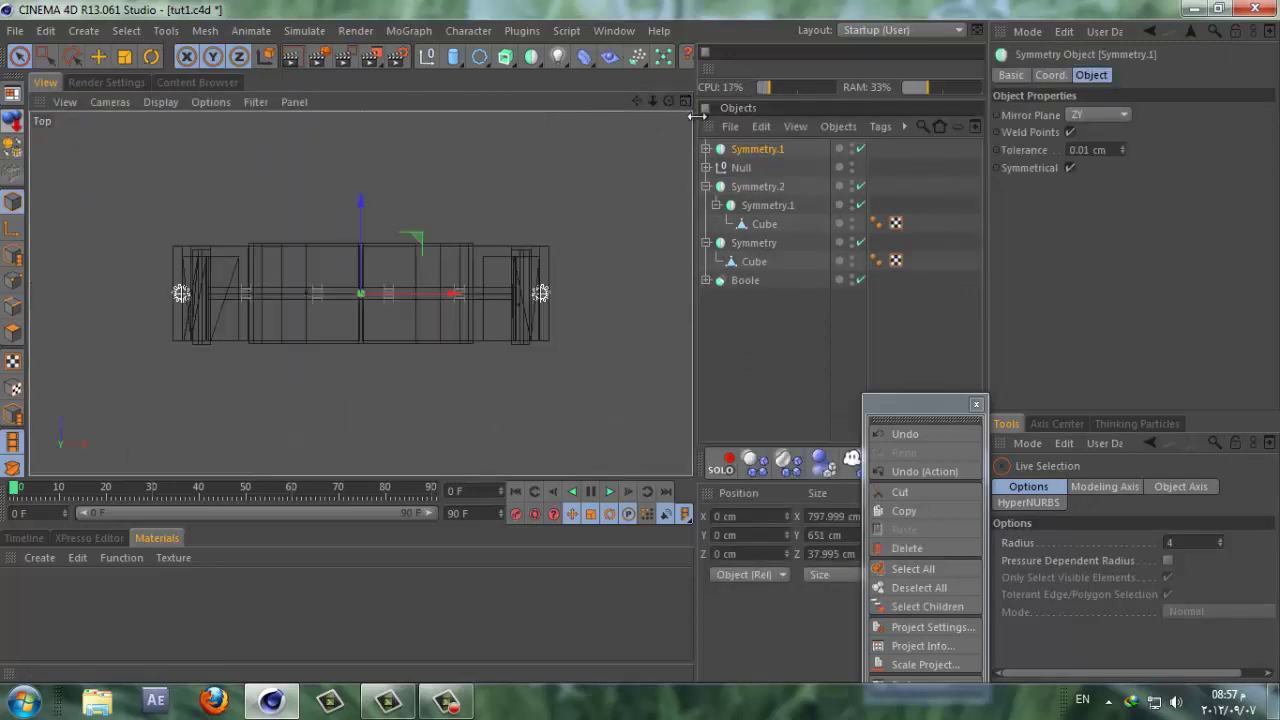
click(684, 101)
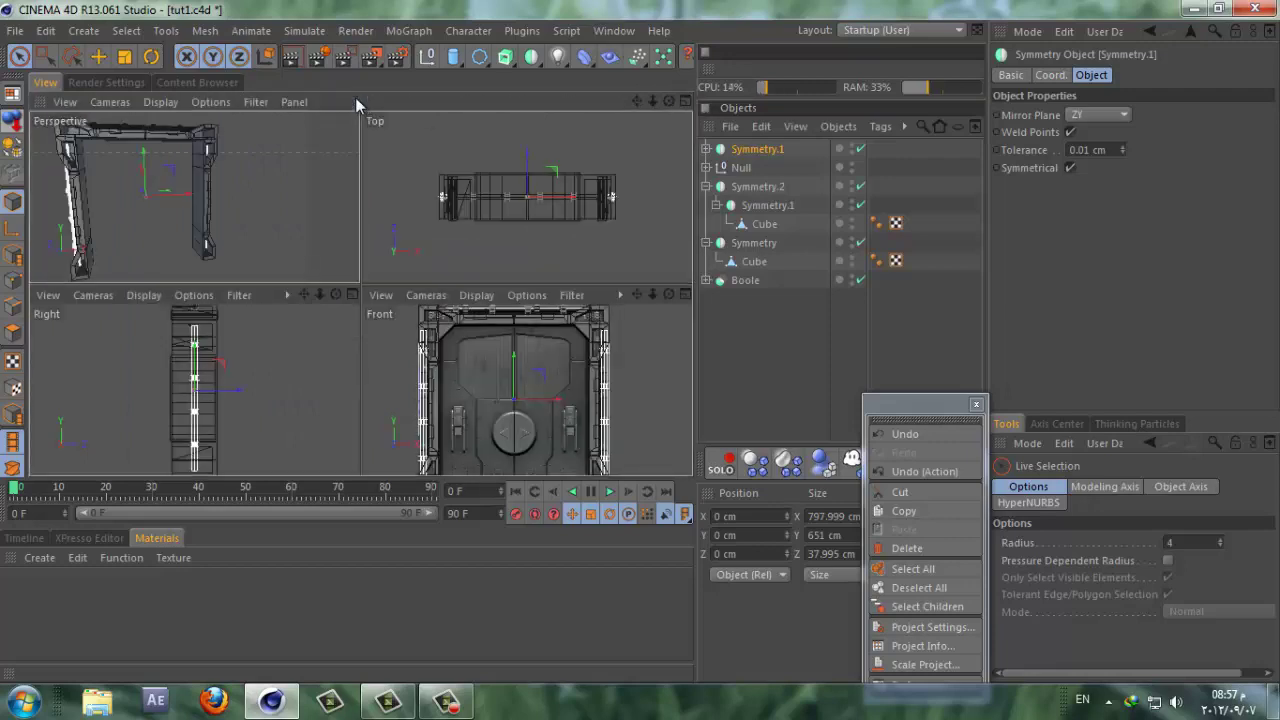
click(355, 100)
click(813, 376)
drag(669, 101, 642, 340)
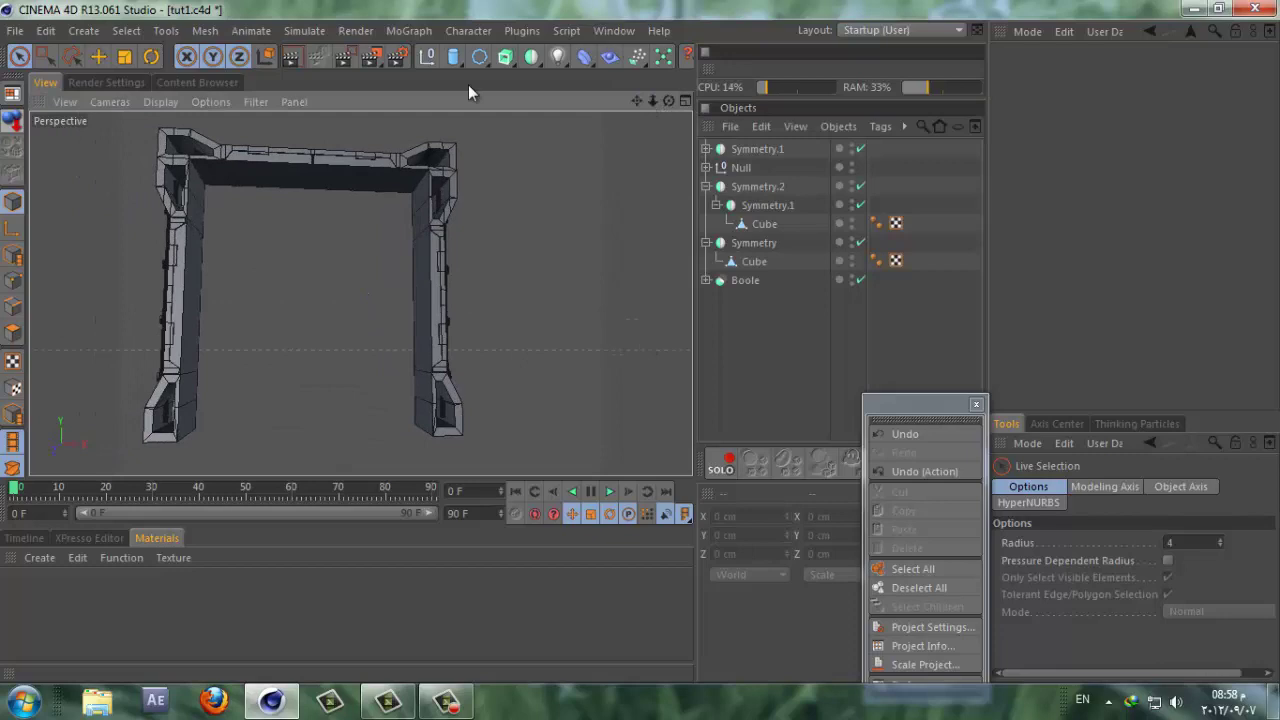
click(288, 57)
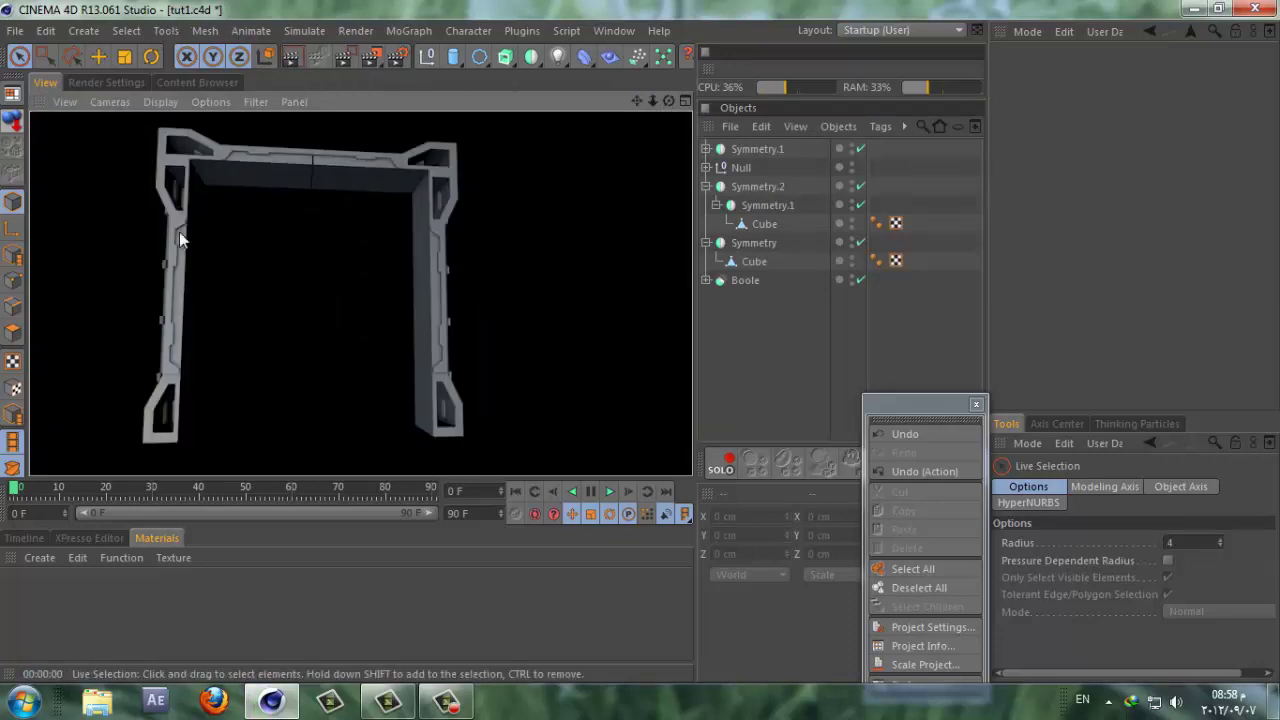
alt+drag(634, 344, 640, 350)
click(288, 57)
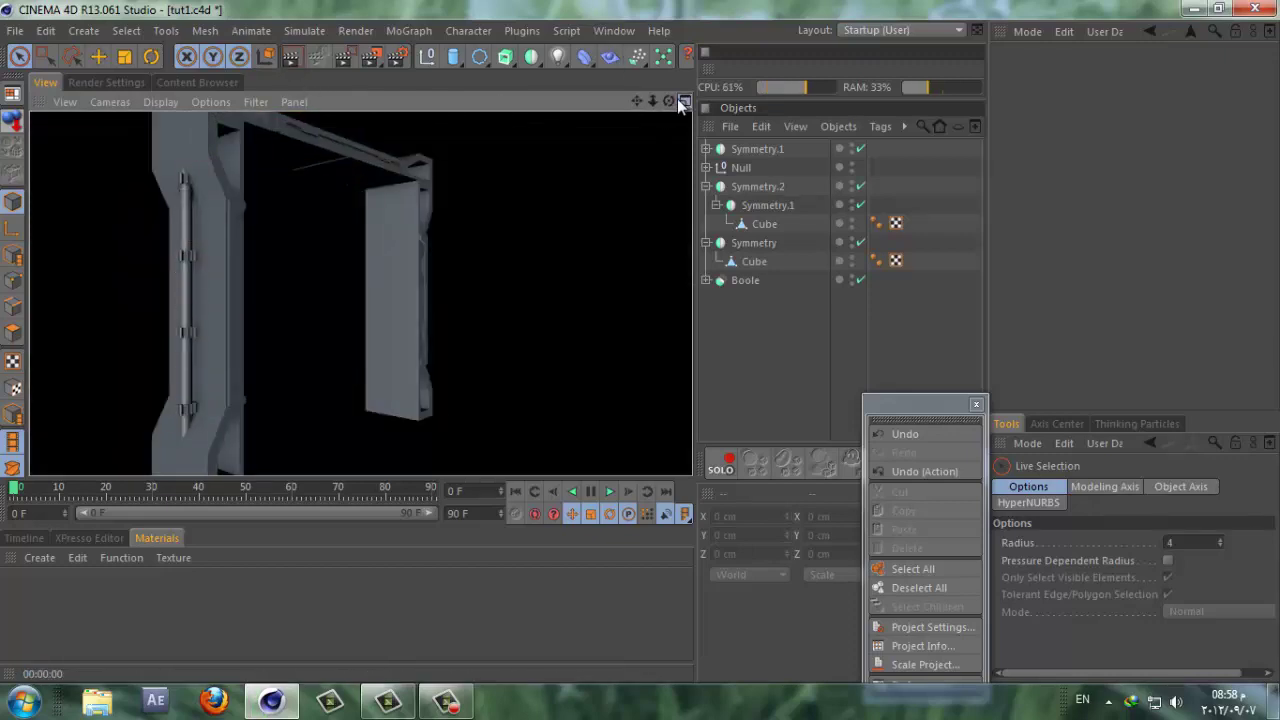
mouse_move(672, 100)
mouse_down()
mouse_move(645, 342)
mouse_move(405, 288)
mouse_up()
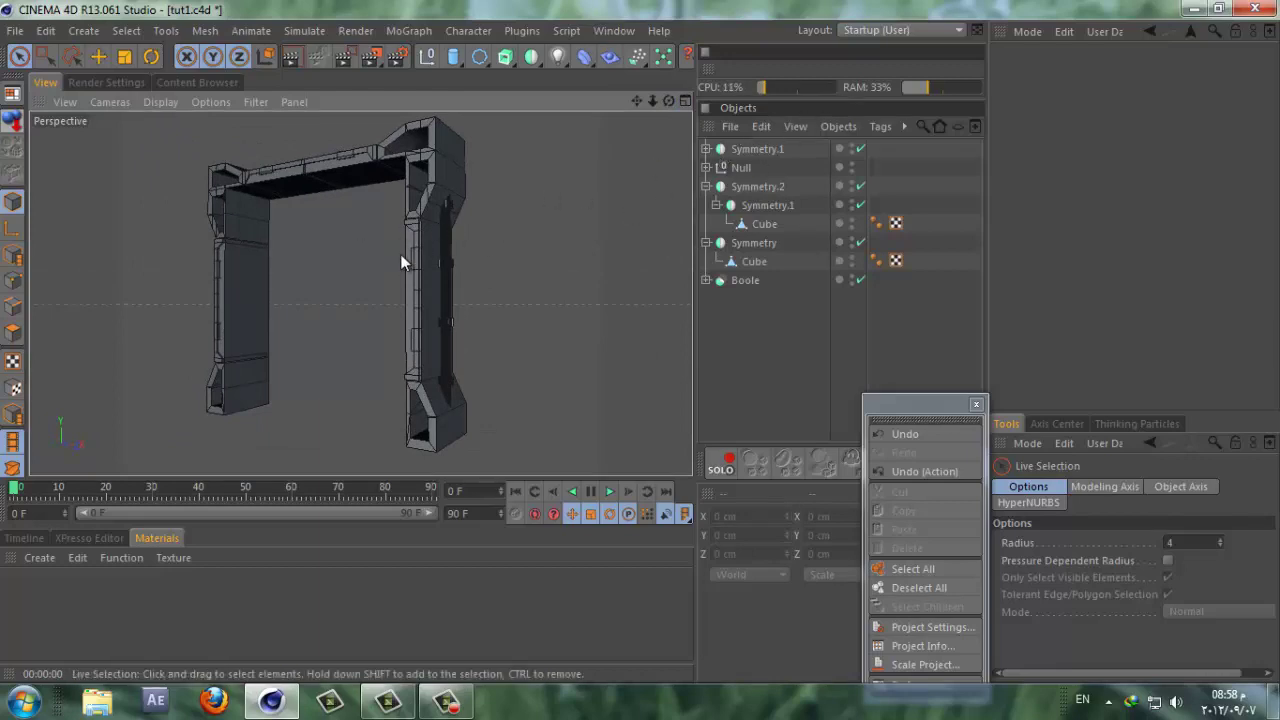
Step: Scale the top beam's Null group up uniformly, to a cylinder length of about 777 cm
click(707, 167)
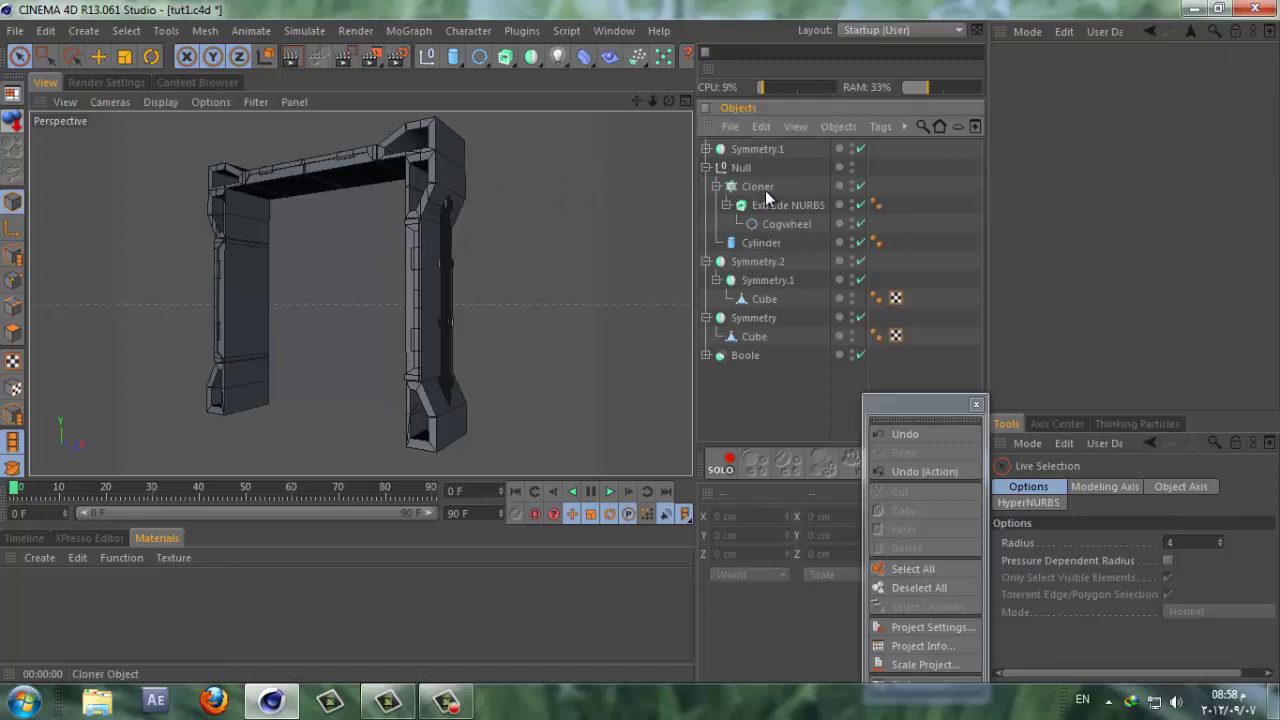
click(716, 186)
click(735, 168)
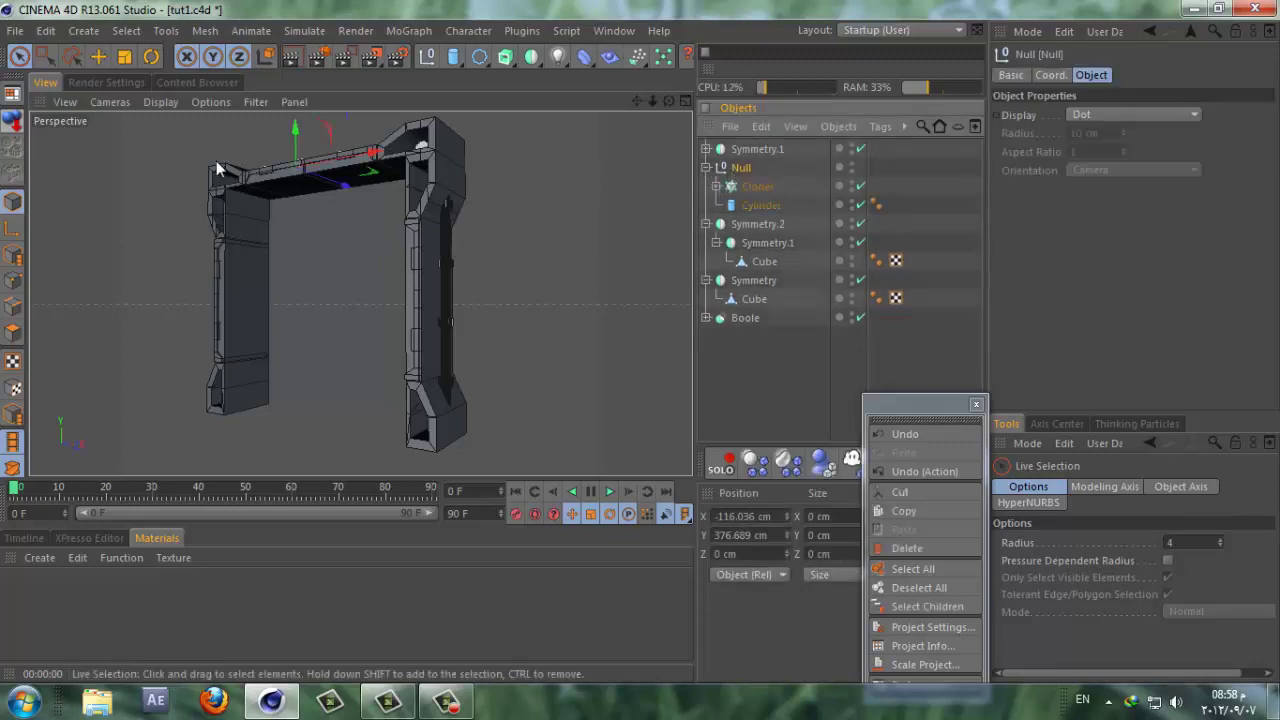
click(124, 56)
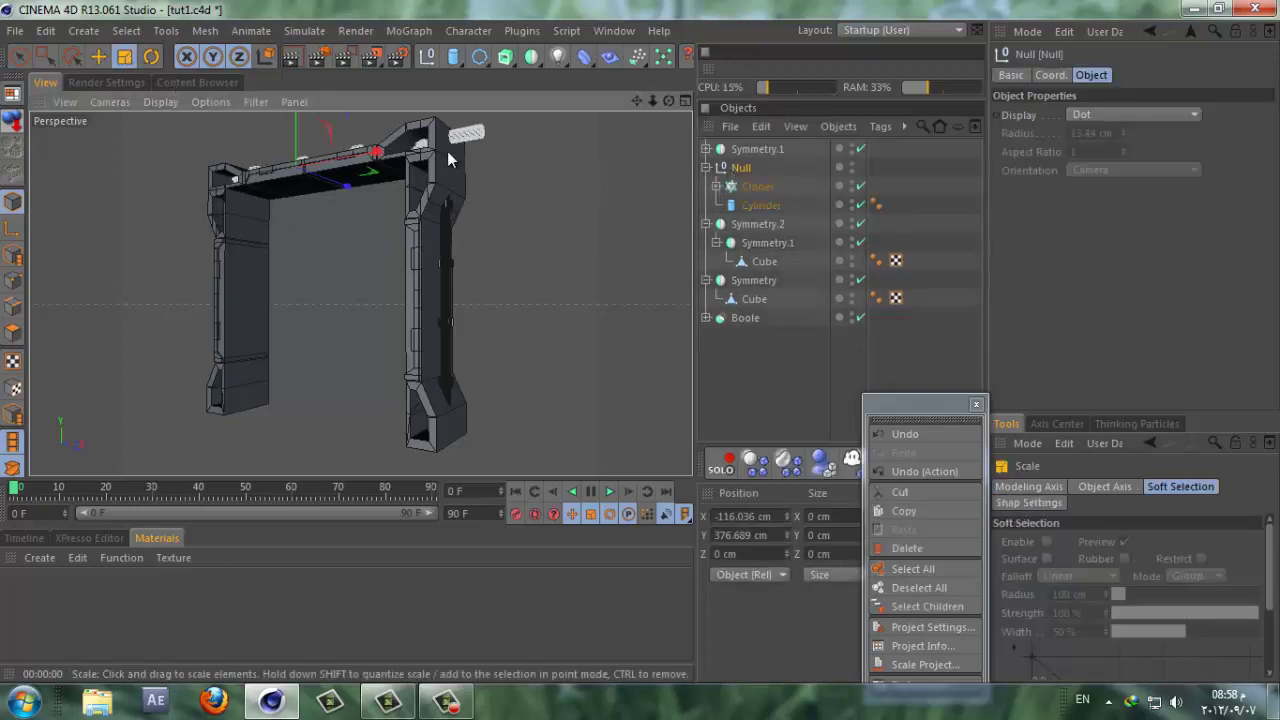
drag(398, 172, 335, 188)
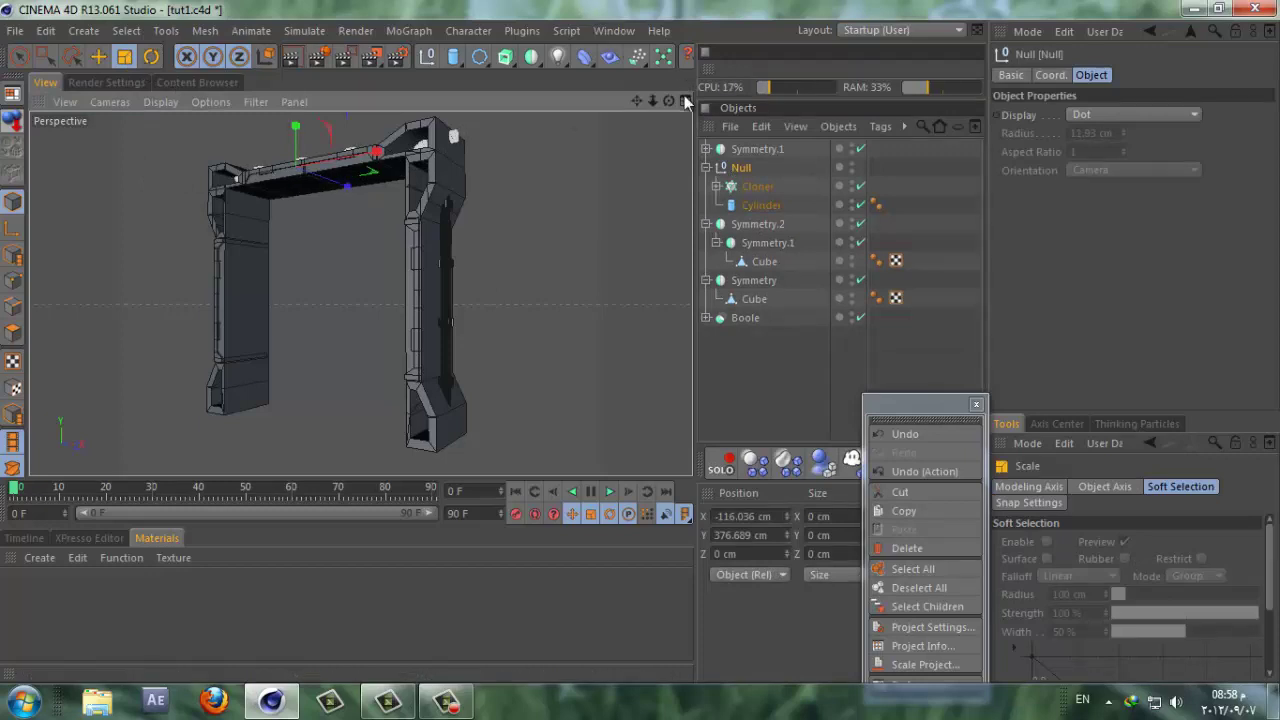
drag(670, 101, 640, 342)
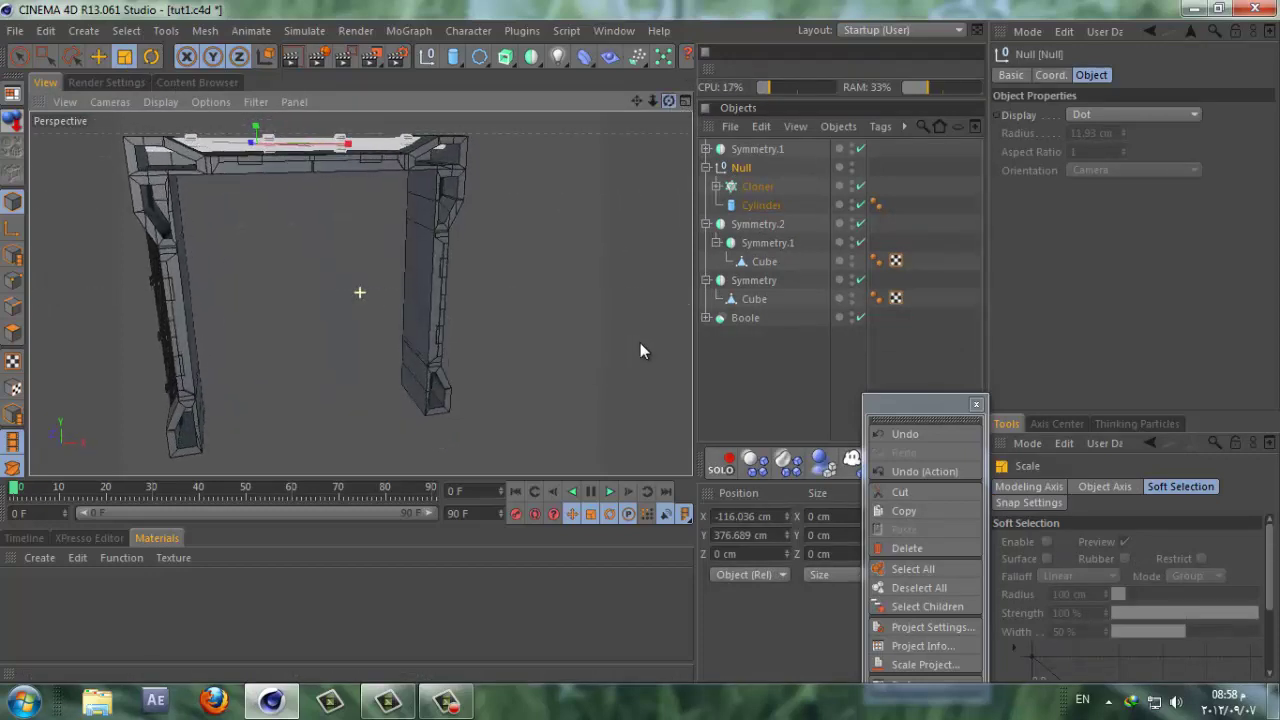
Step: Shorten the top beam's Cylinder to a height of about 668 cm
click(748, 204)
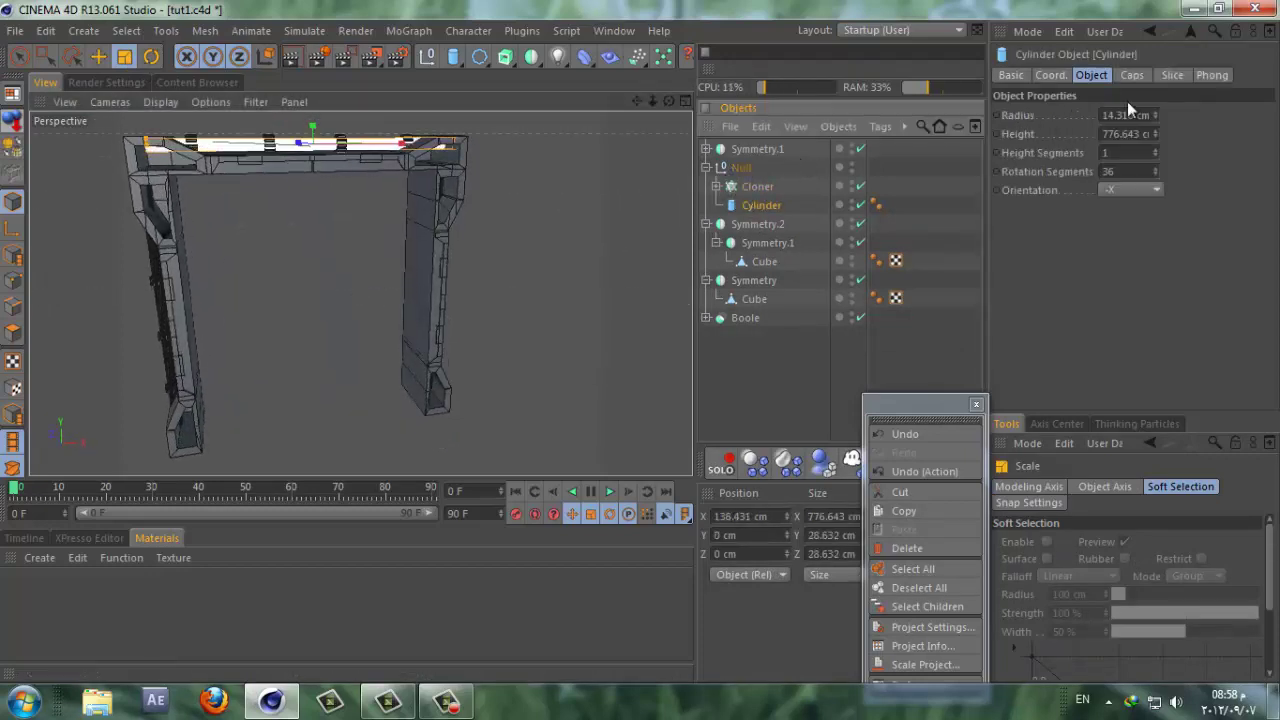
click(1157, 135)
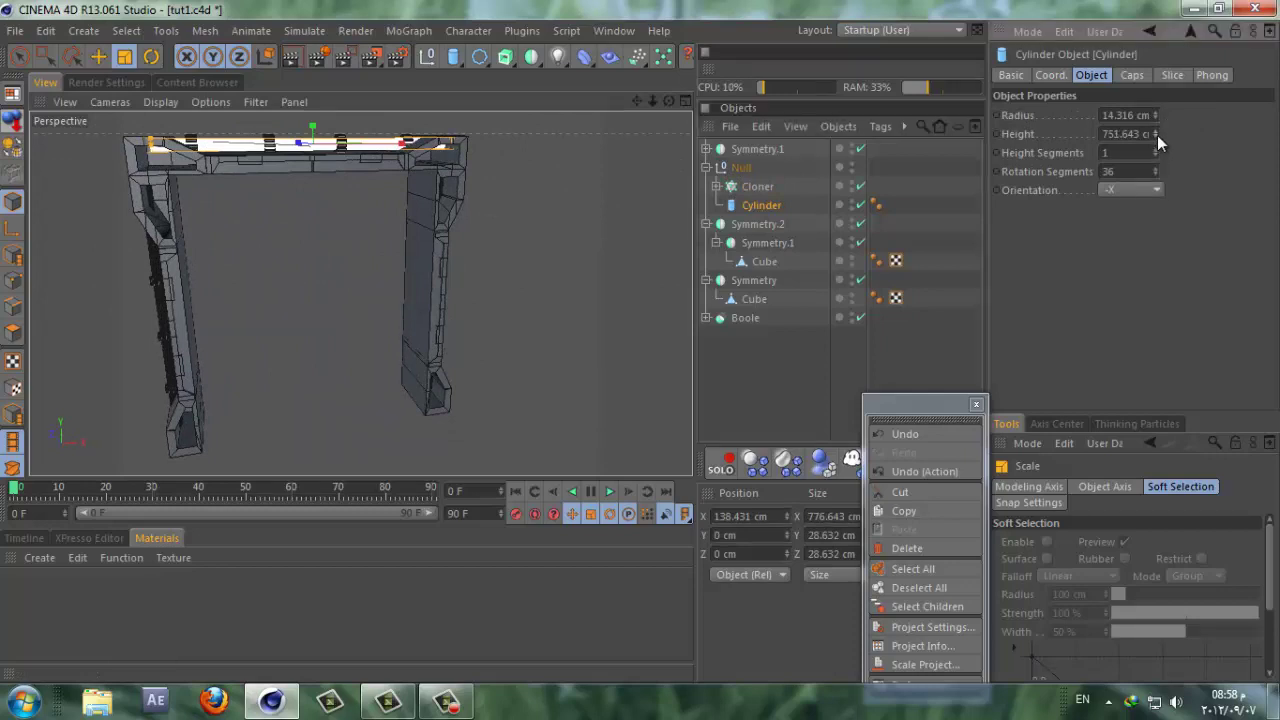
drag(1157, 135, 1157, 133)
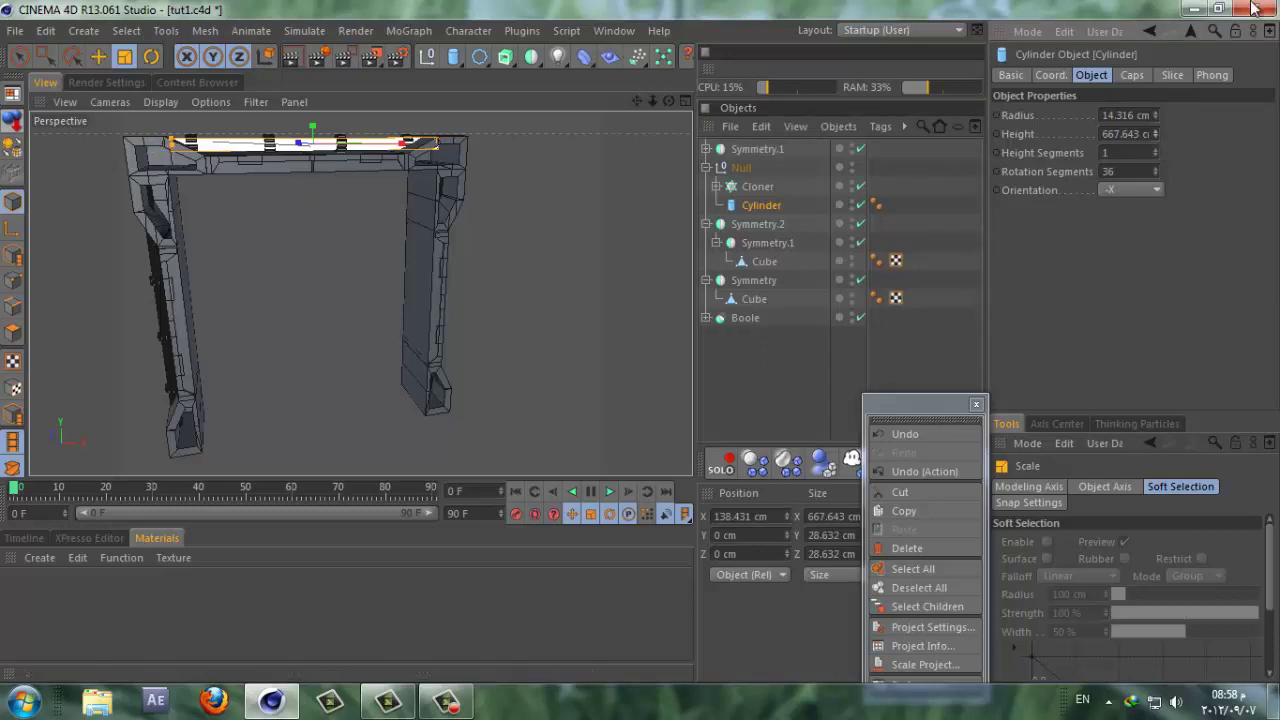
Step: Scale the side bars' Null.1 group up uniformly, then shorten its Cylinder to a height of about 560 cm
click(706, 149)
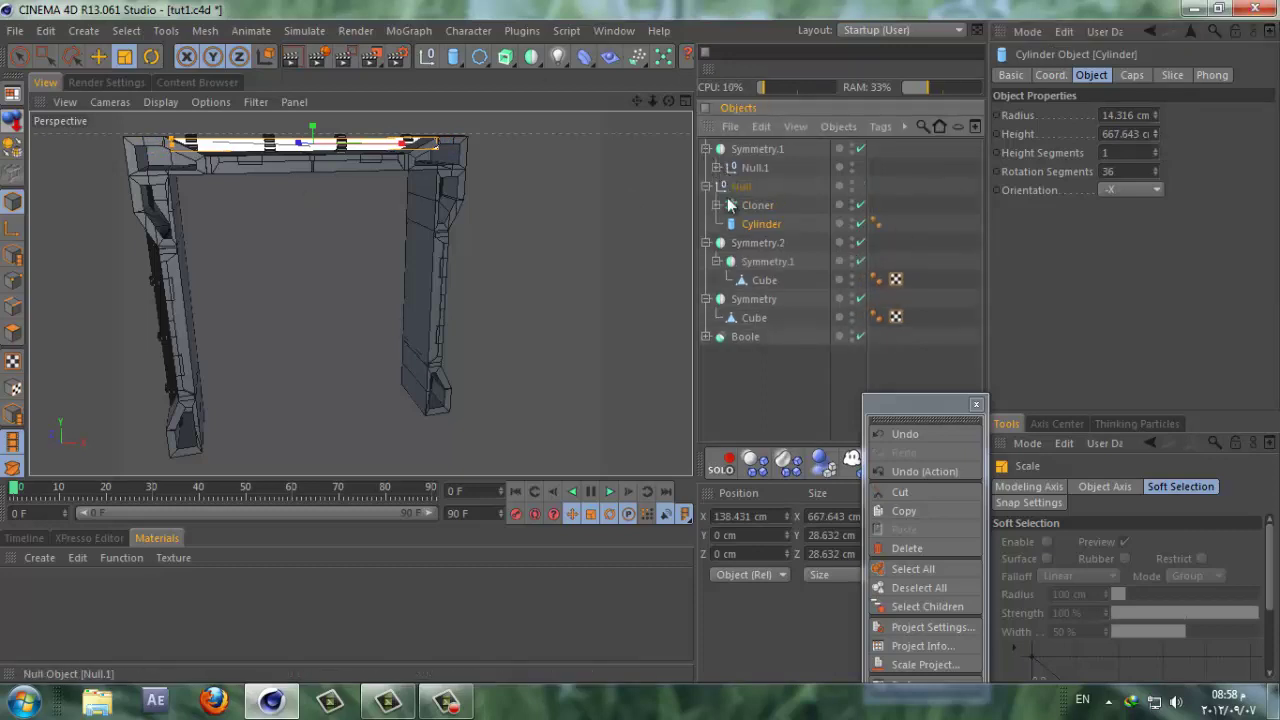
click(752, 168)
click(717, 167)
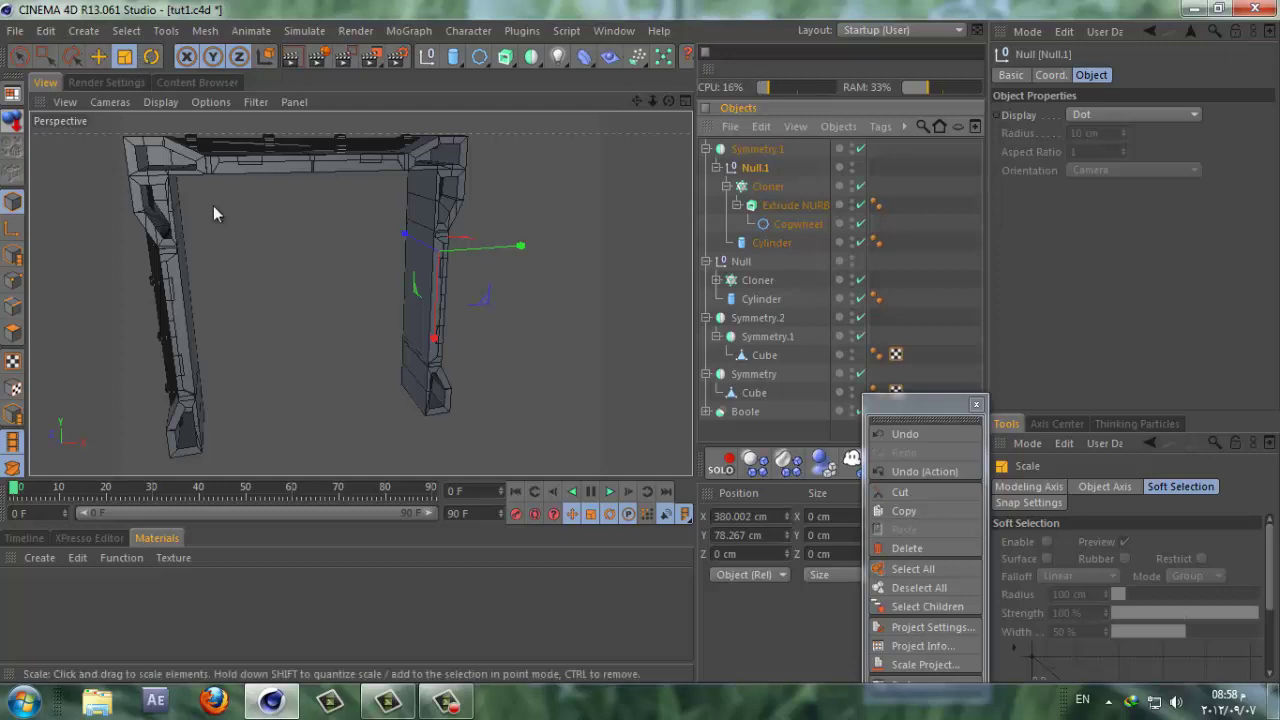
drag(213, 205, 452, 207)
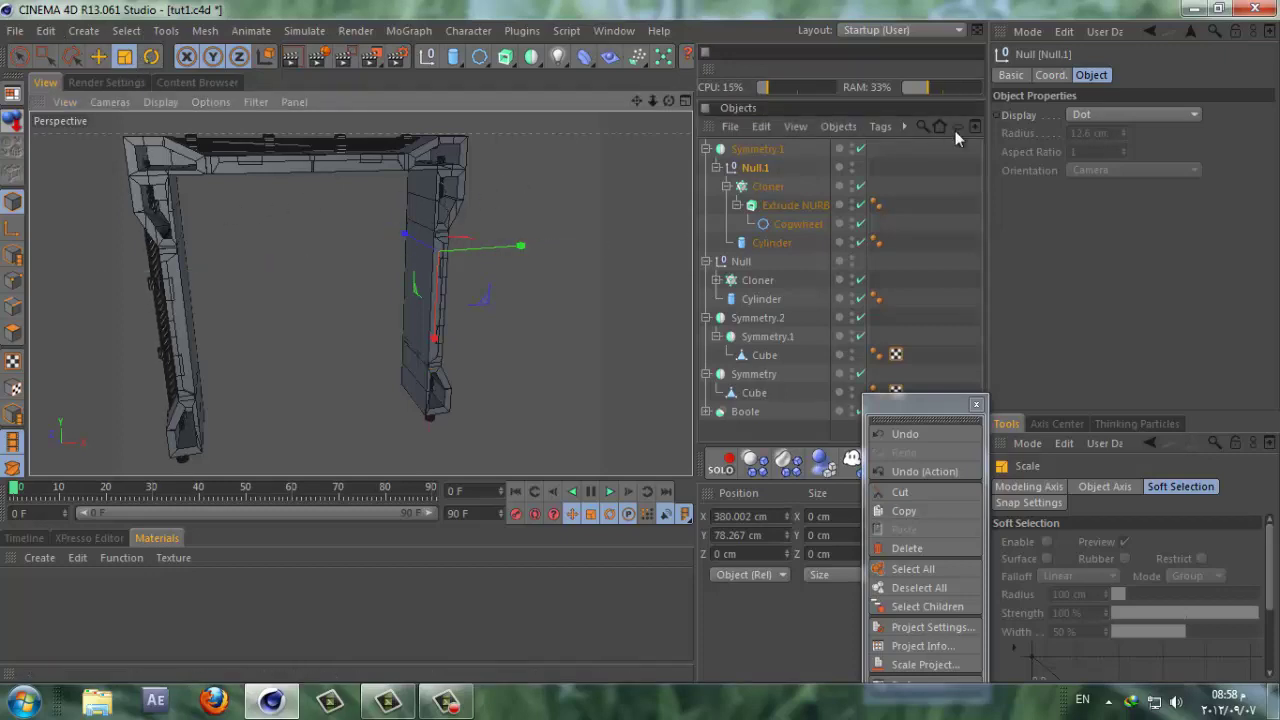
click(763, 243)
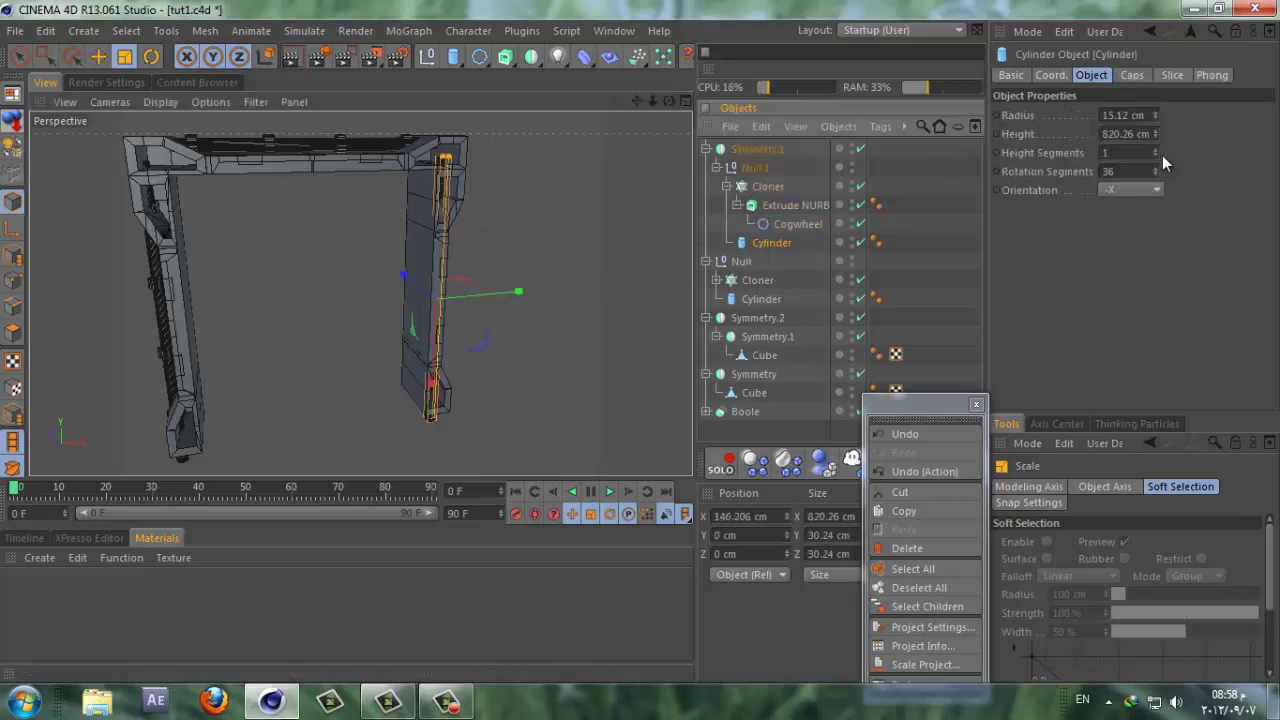
drag(1159, 136, 1159, 133)
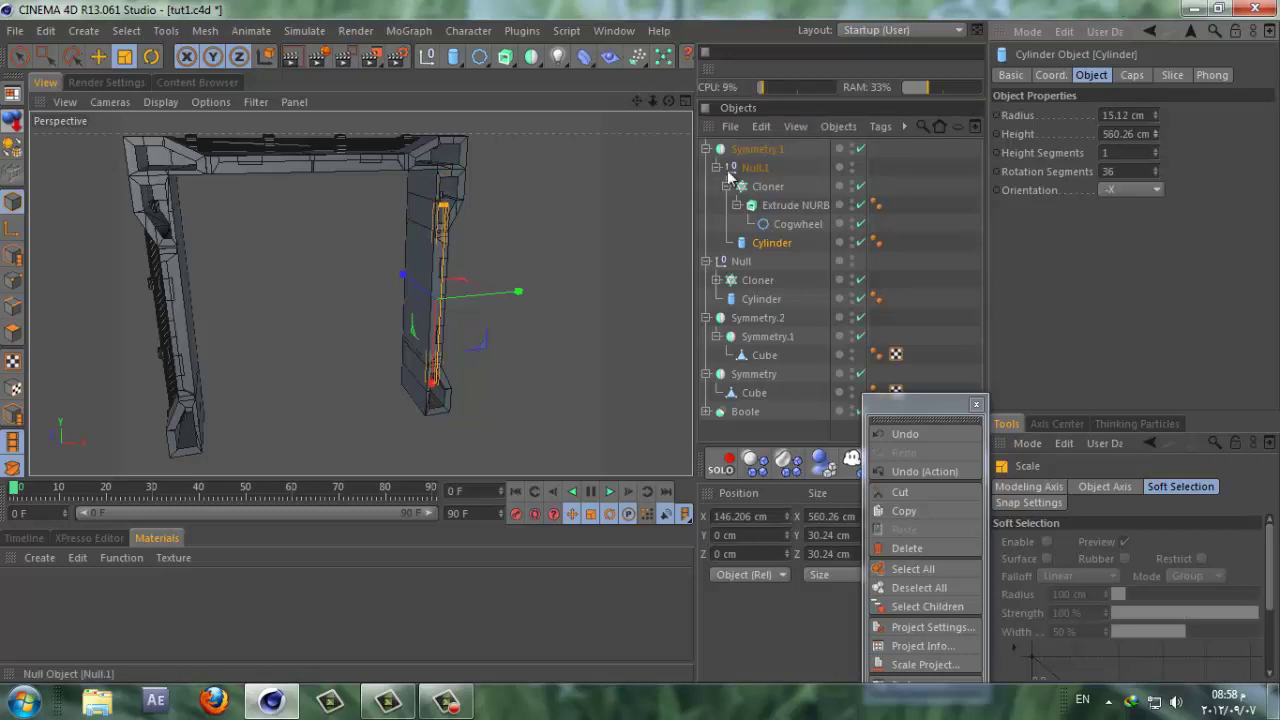
Step: Set the side bars' Cloner X spacing to 130 cm and slide its gears down the post to X about -63 cm
click(770, 187)
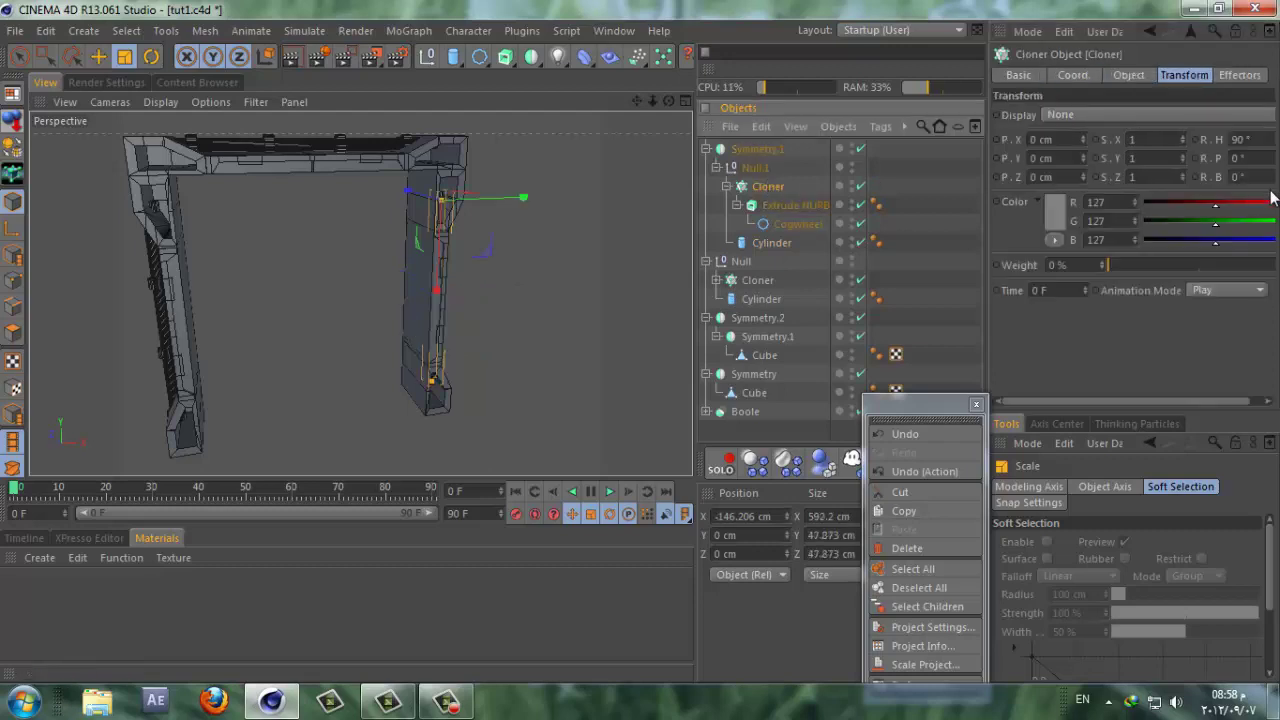
click(1124, 76)
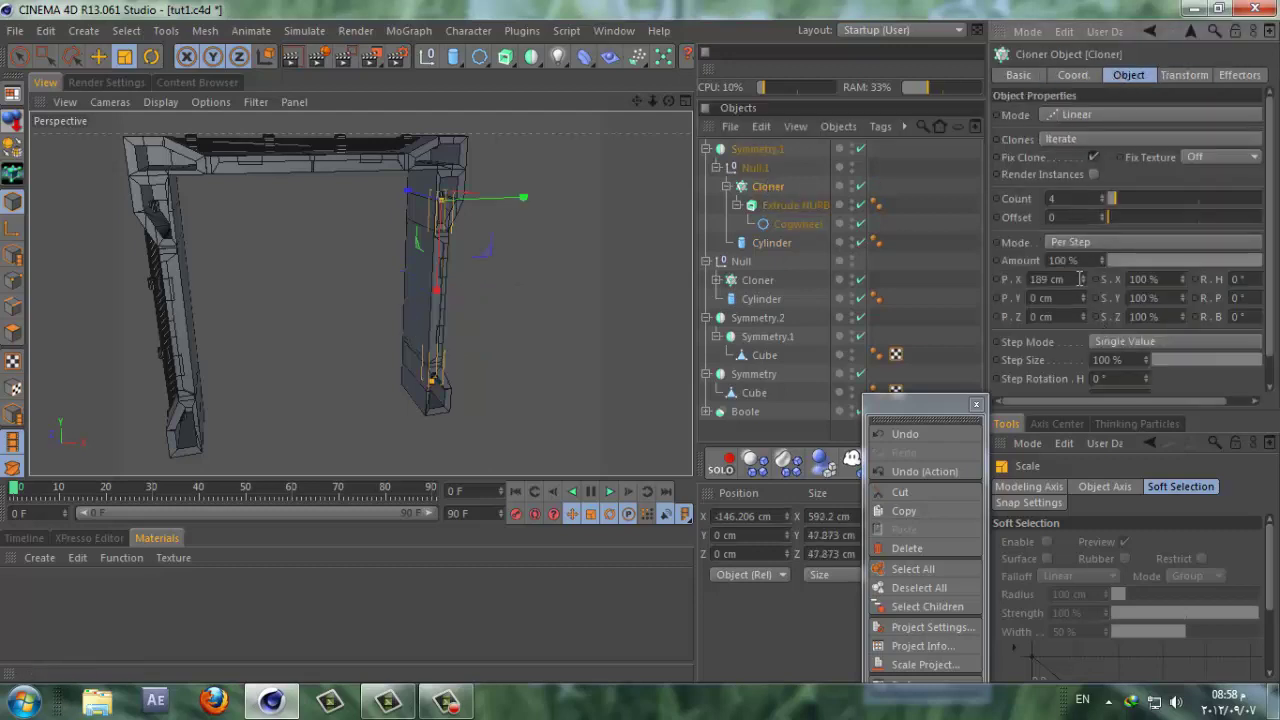
drag(1081, 278, 1079, 276)
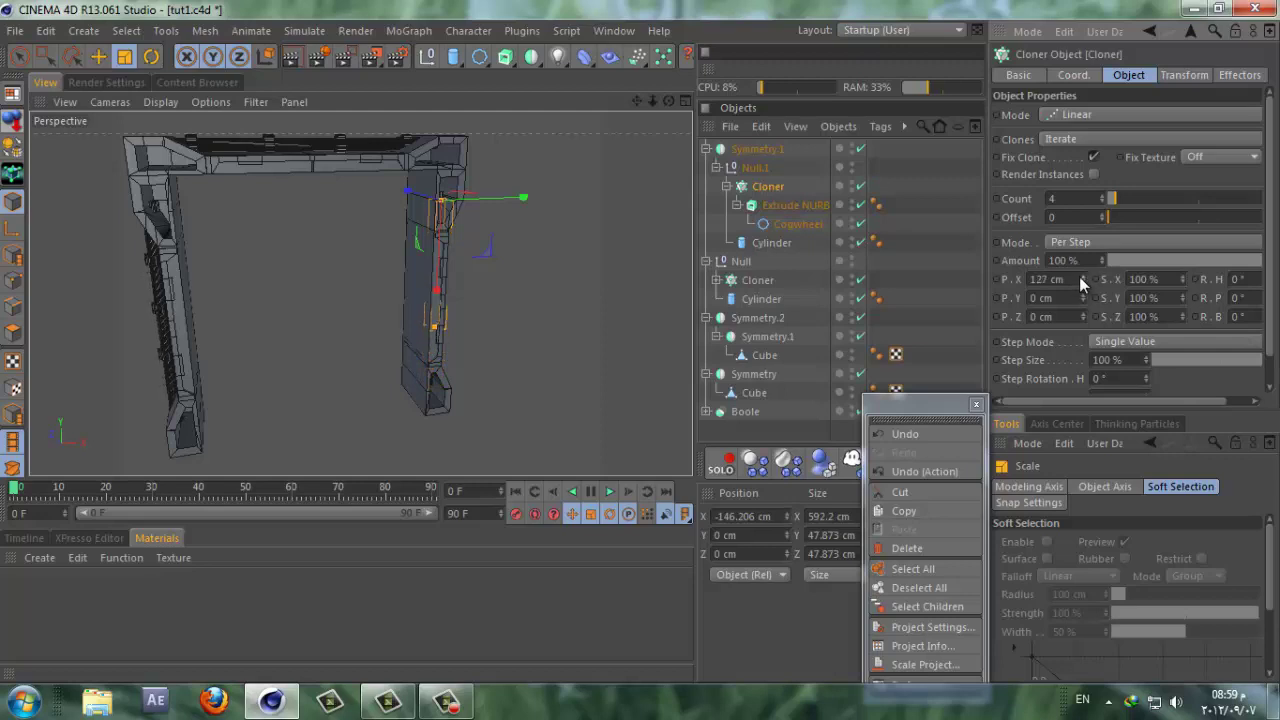
click(684, 102)
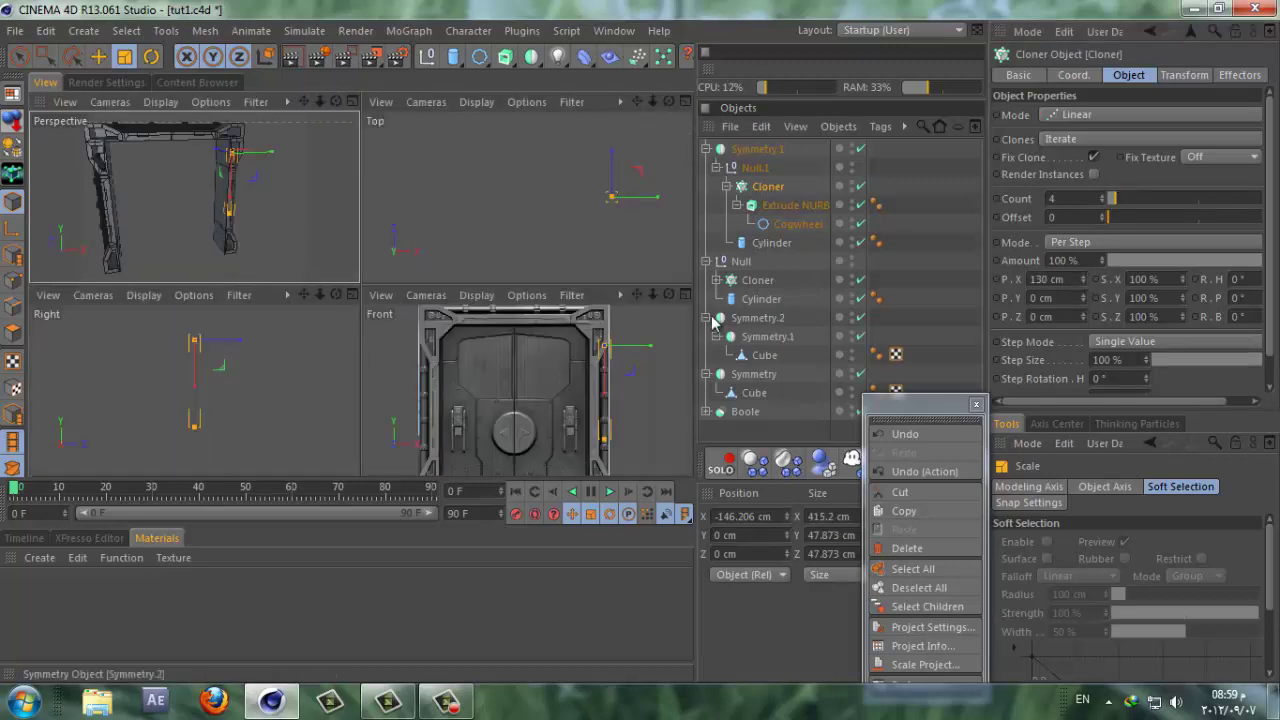
click(688, 294)
drag(648, 101, 621, 373)
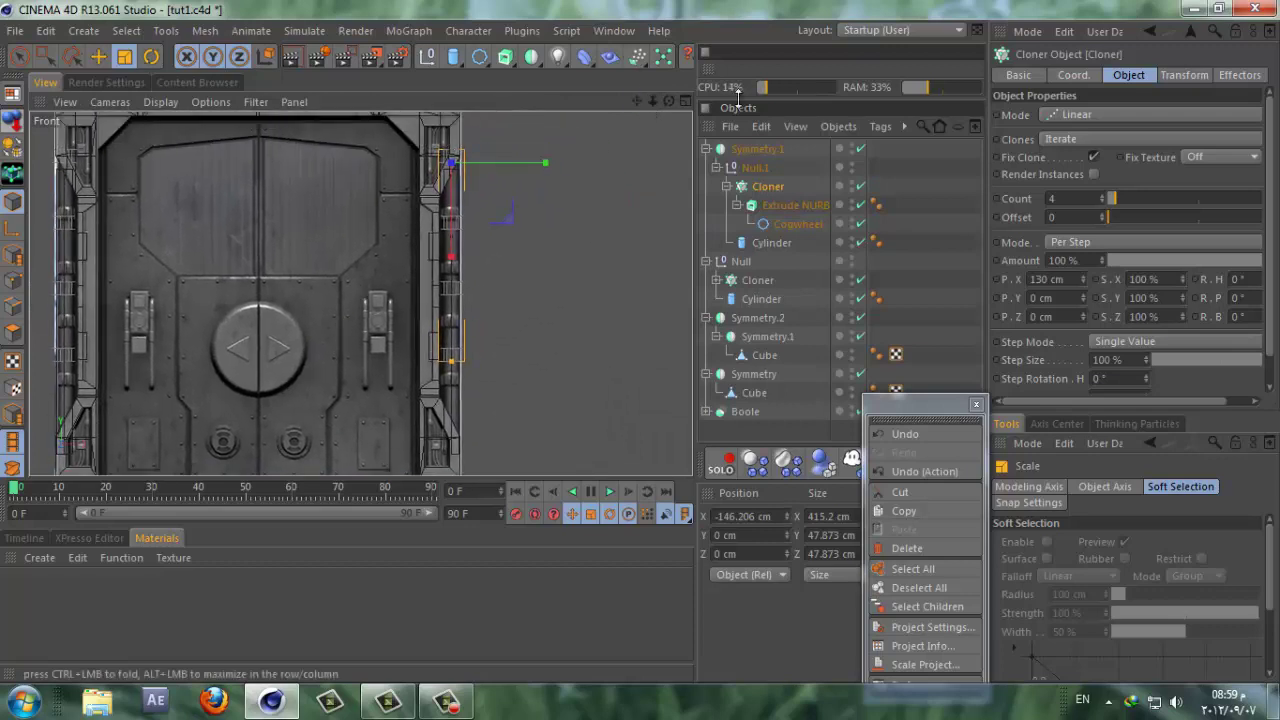
click(19, 56)
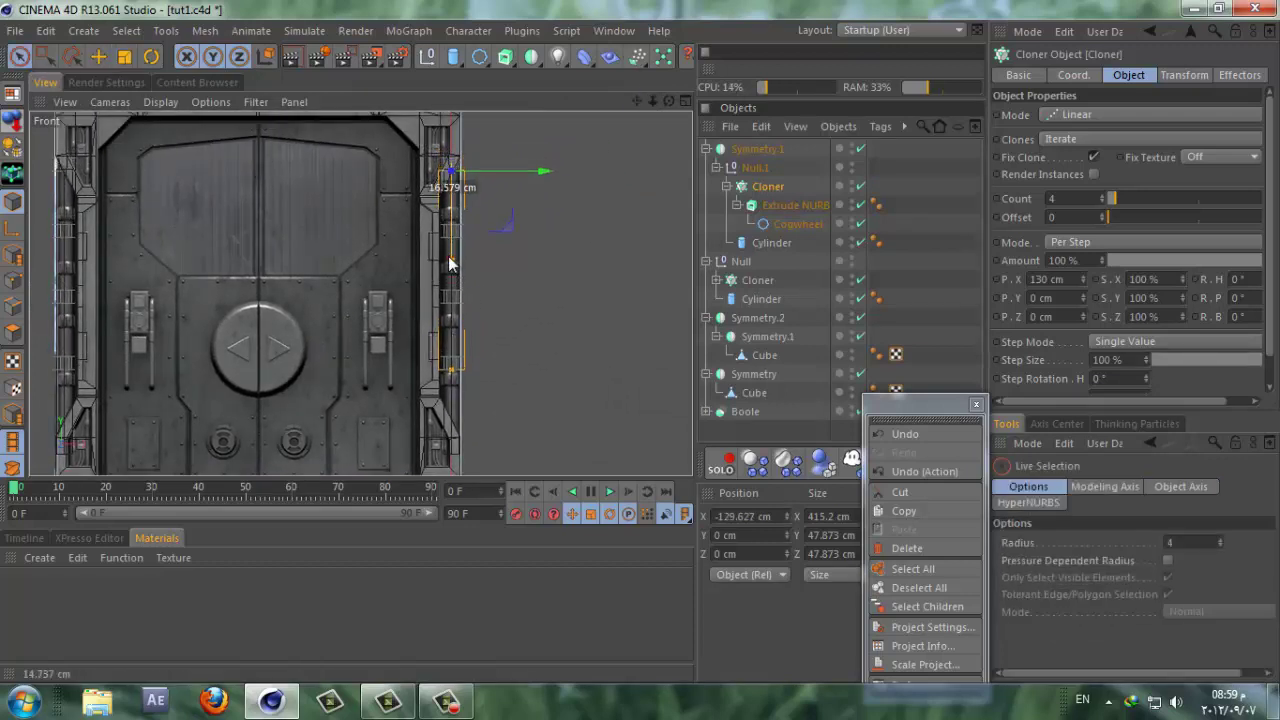
drag(450, 255, 447, 296)
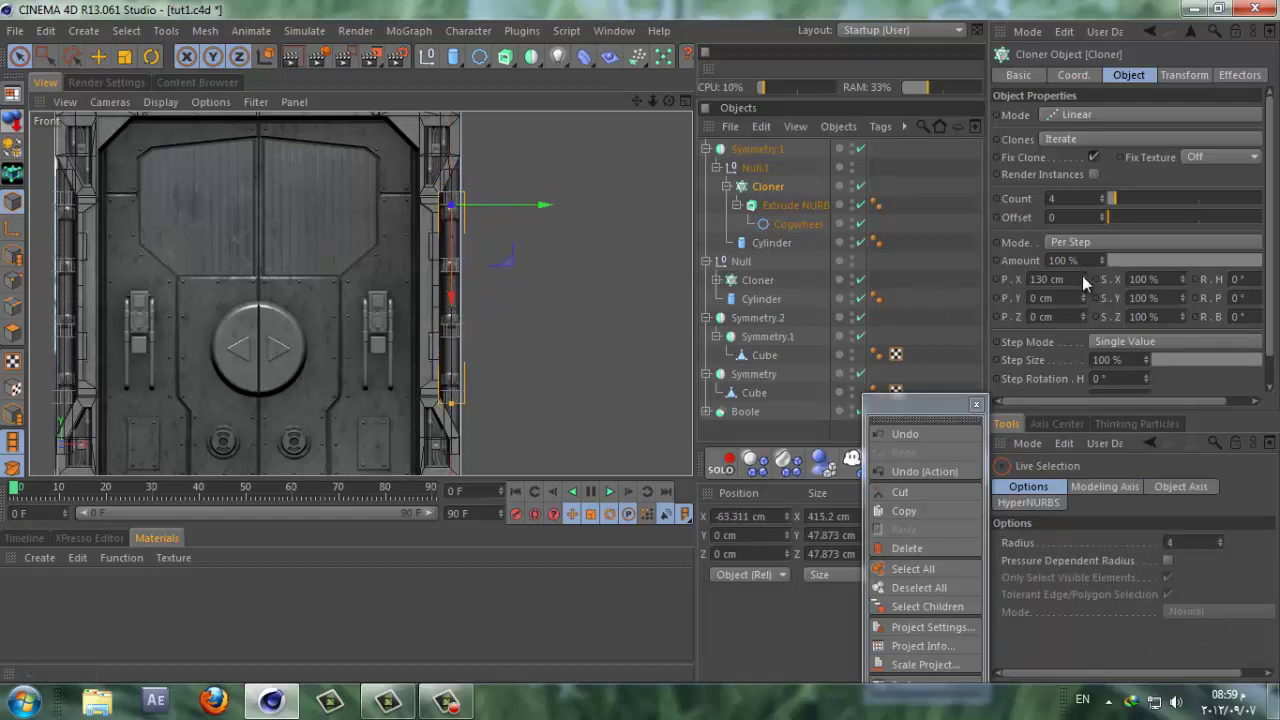
Step: Tighten the side bars' Cloner X spacing to 109 cm and slide the gears further down to X about -39 cm
drag(1082, 275, 1082, 277)
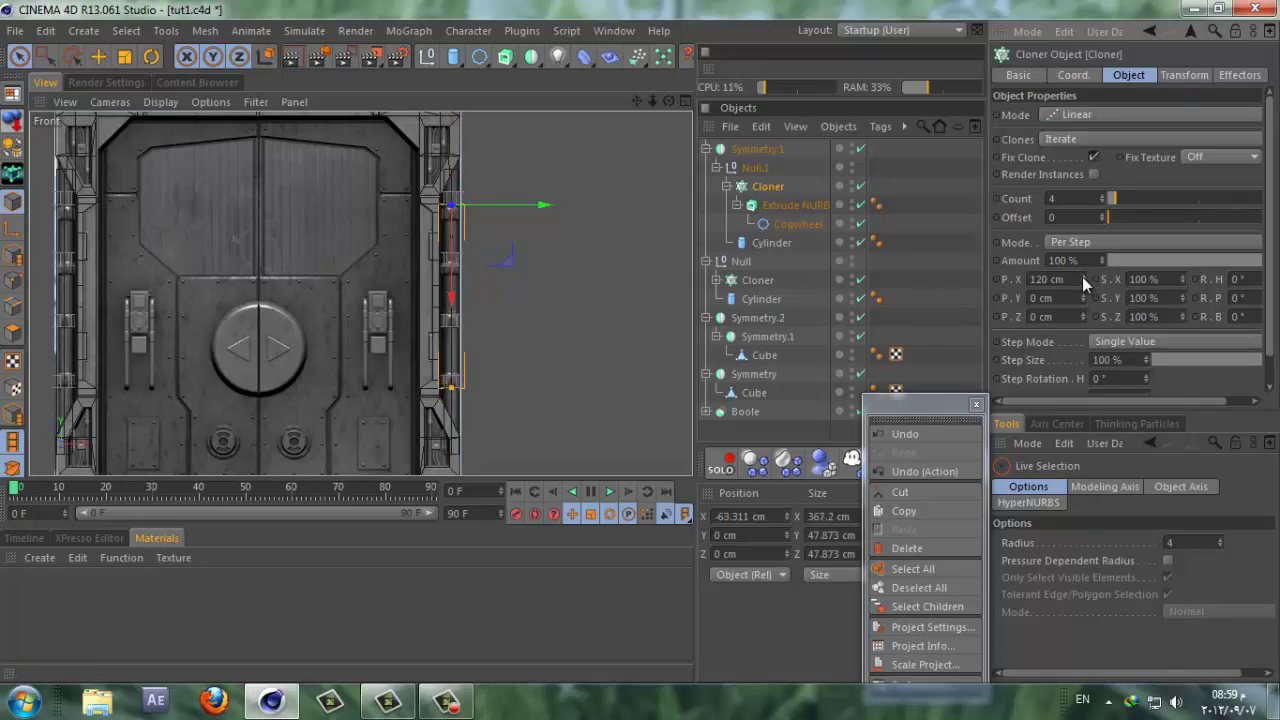
drag(1082, 277, 1082, 277)
mouse_move(454, 285)
mouse_down()
mouse_move(447, 299)
mouse_move(471, 285)
mouse_up()
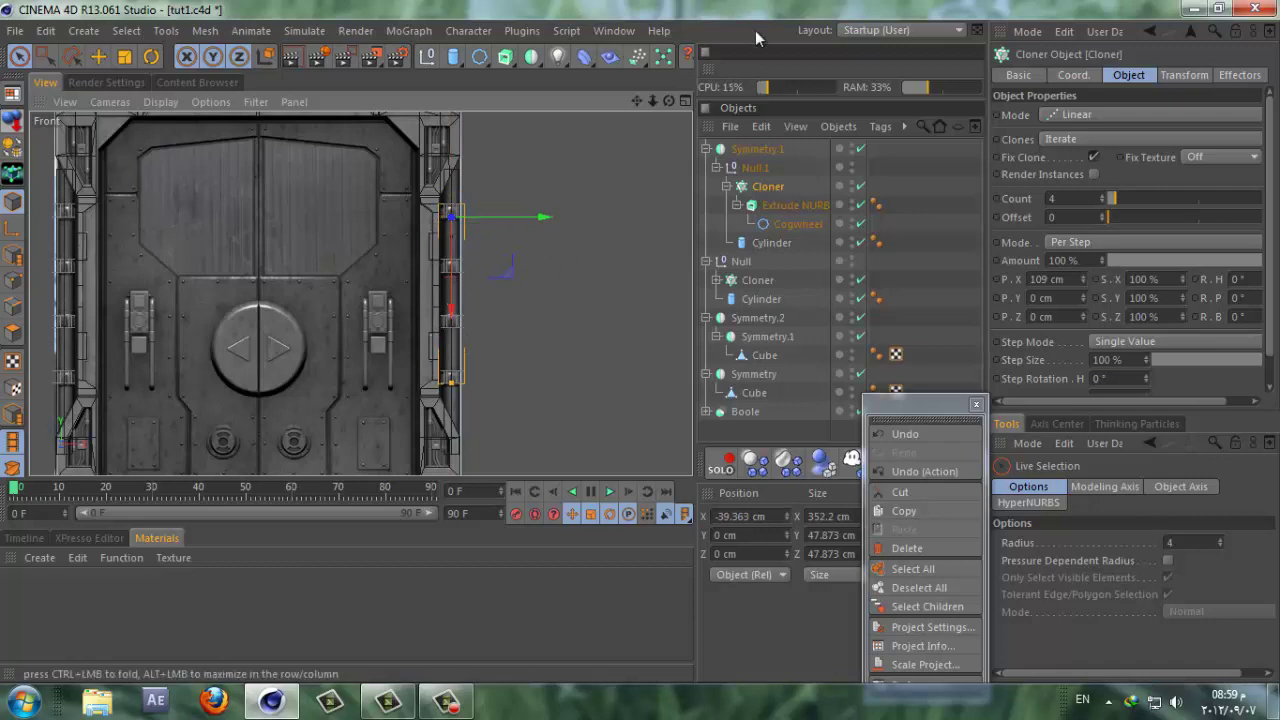
Step: Fit the top beam's Cloner gears to the reference, with X spacing about 139 cm and the Cloner at X about -81 cm
drag(636, 101, 641, 350)
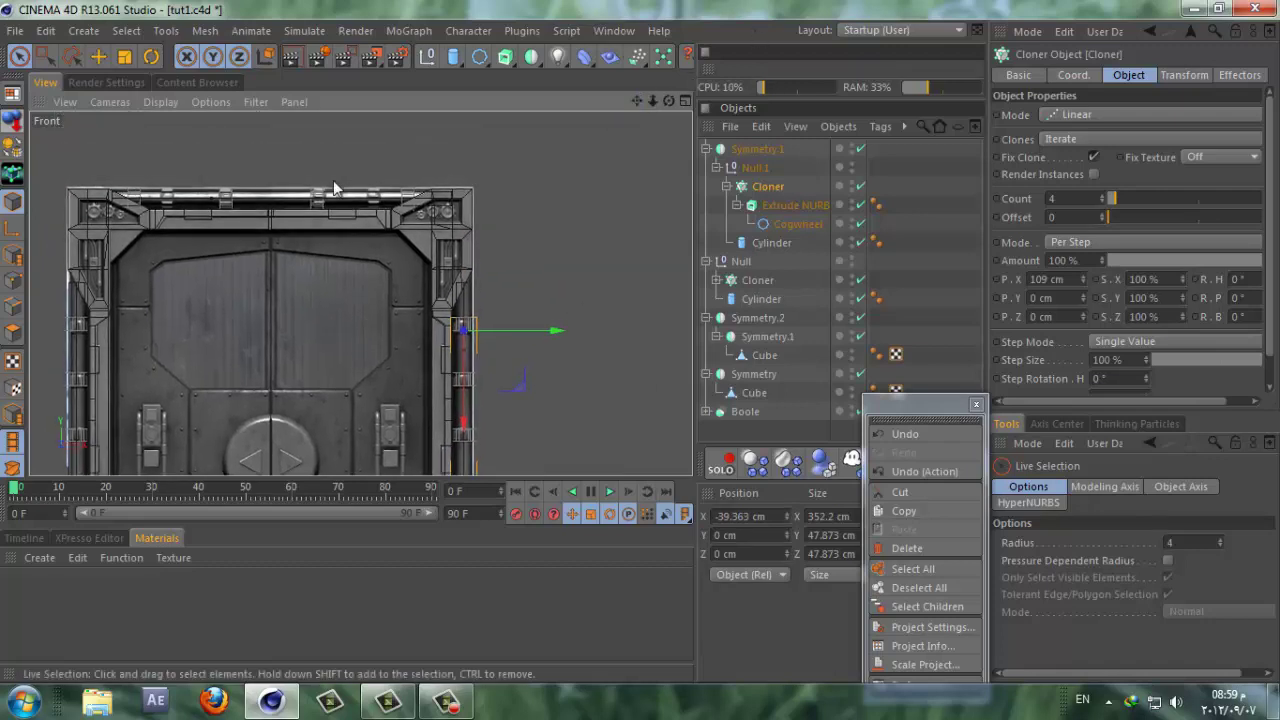
click(707, 149)
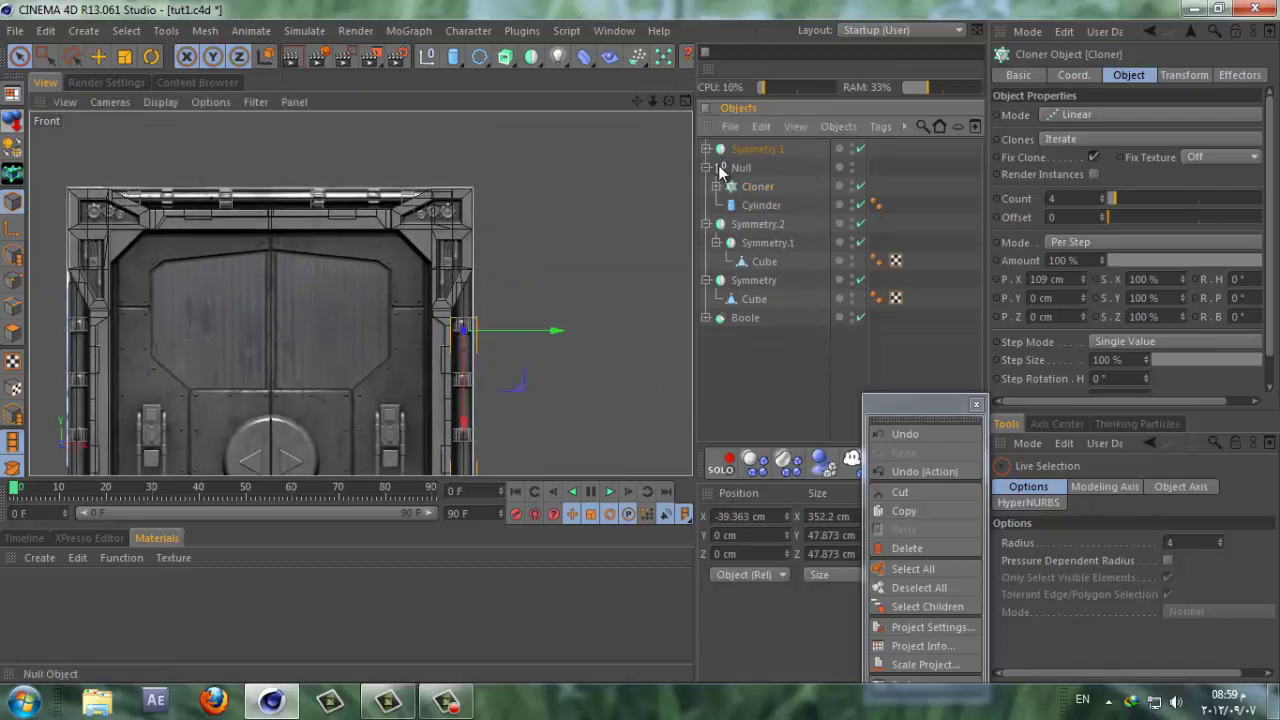
click(757, 186)
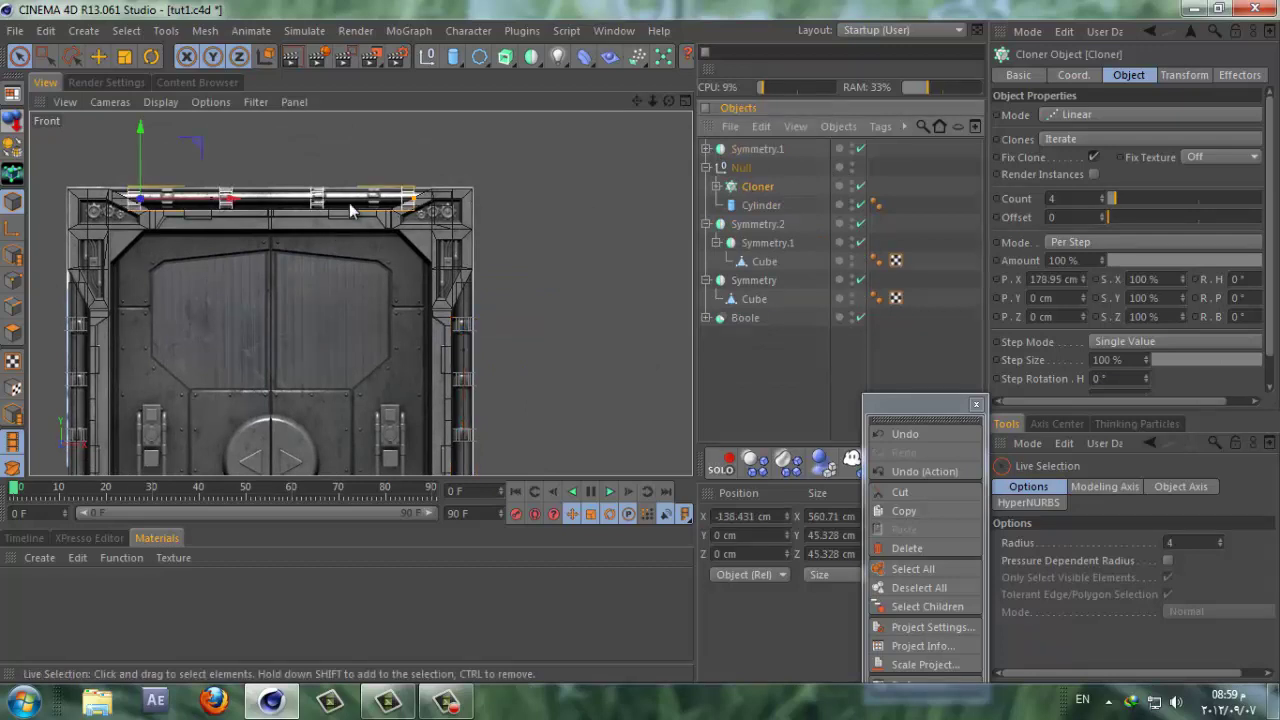
click(412, 199)
drag(412, 199, 368, 201)
drag(217, 198, 247, 200)
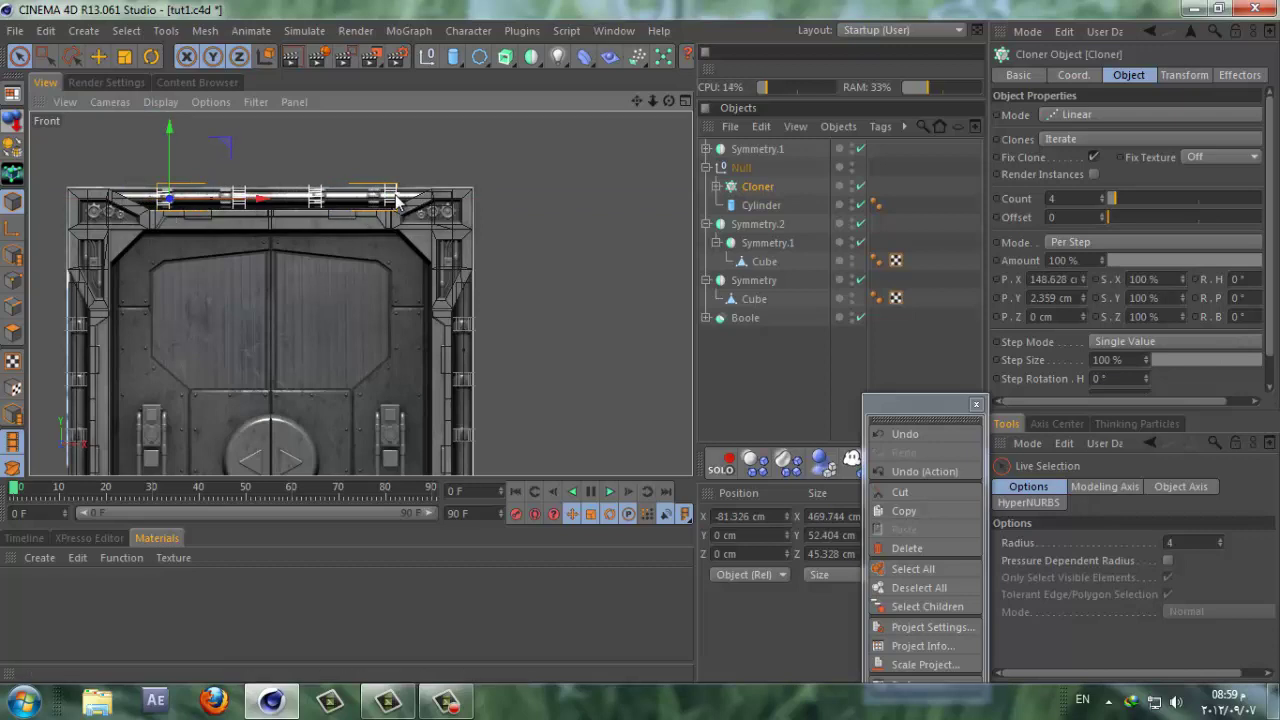
drag(398, 199, 383, 203)
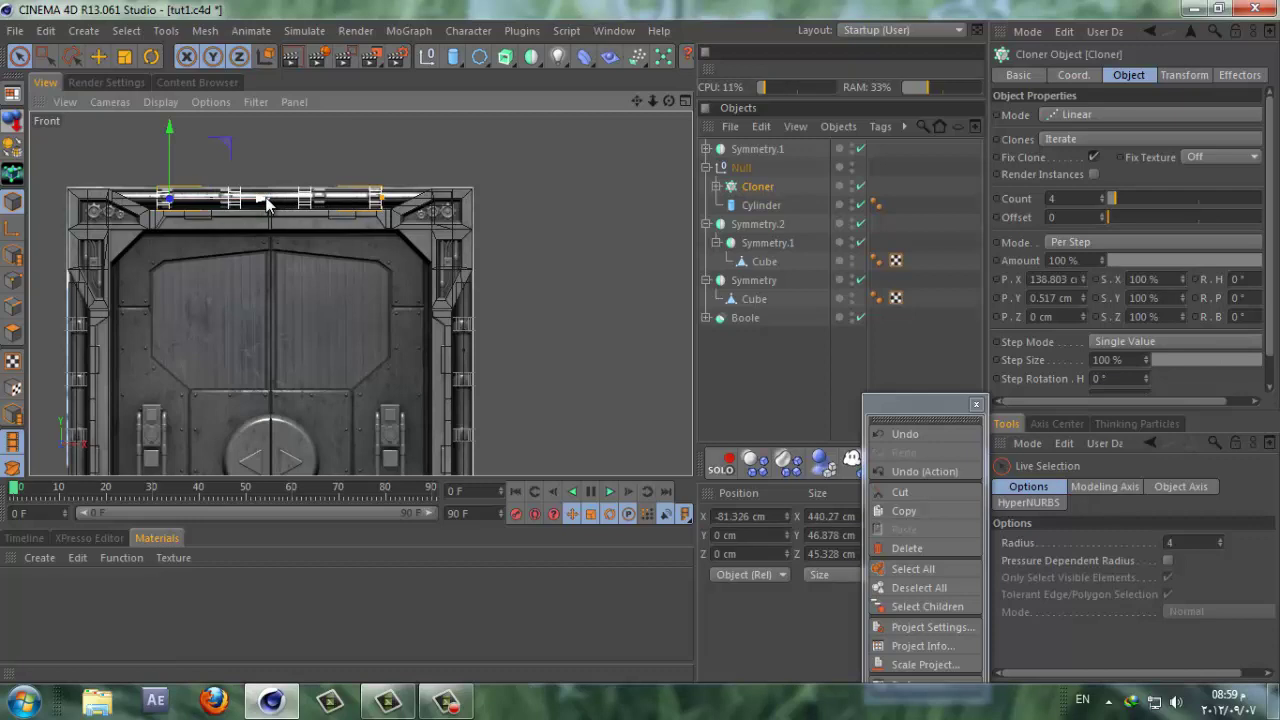
Step: Inspect the adjusted bars by rendering an orbited perspective view and comparing the frame with the reference image in the front view
click(745, 317)
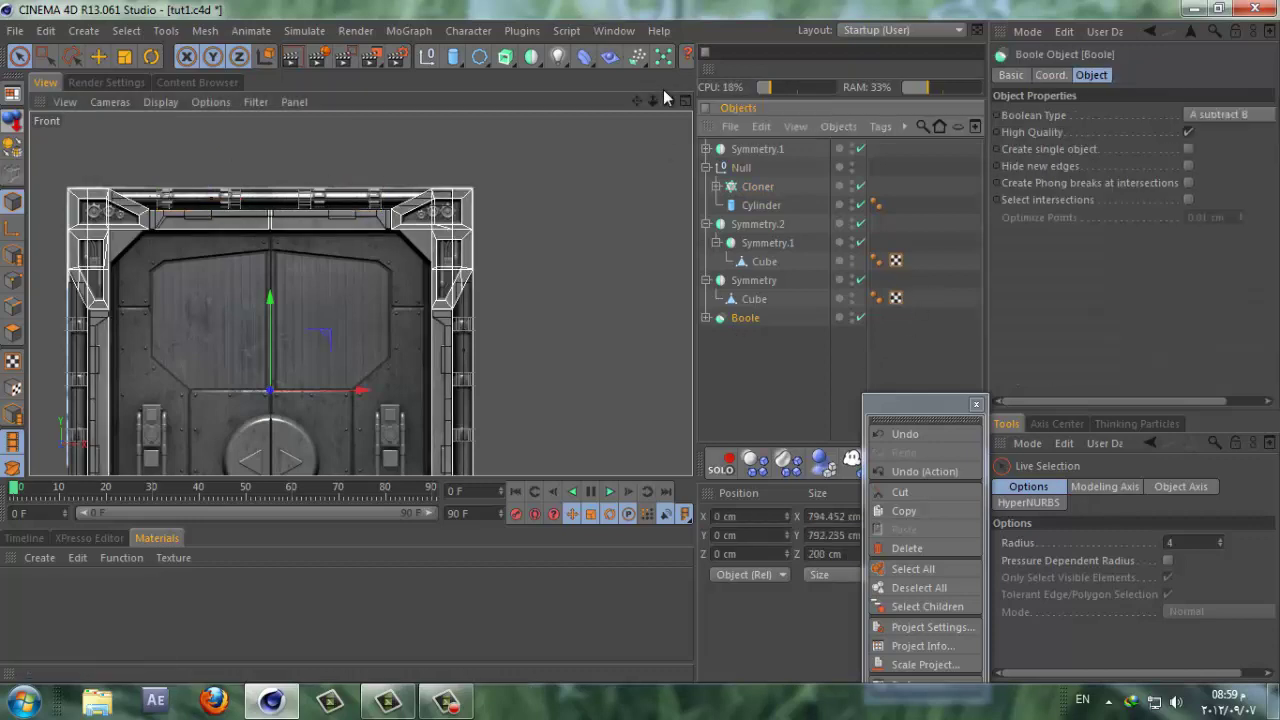
click(680, 101)
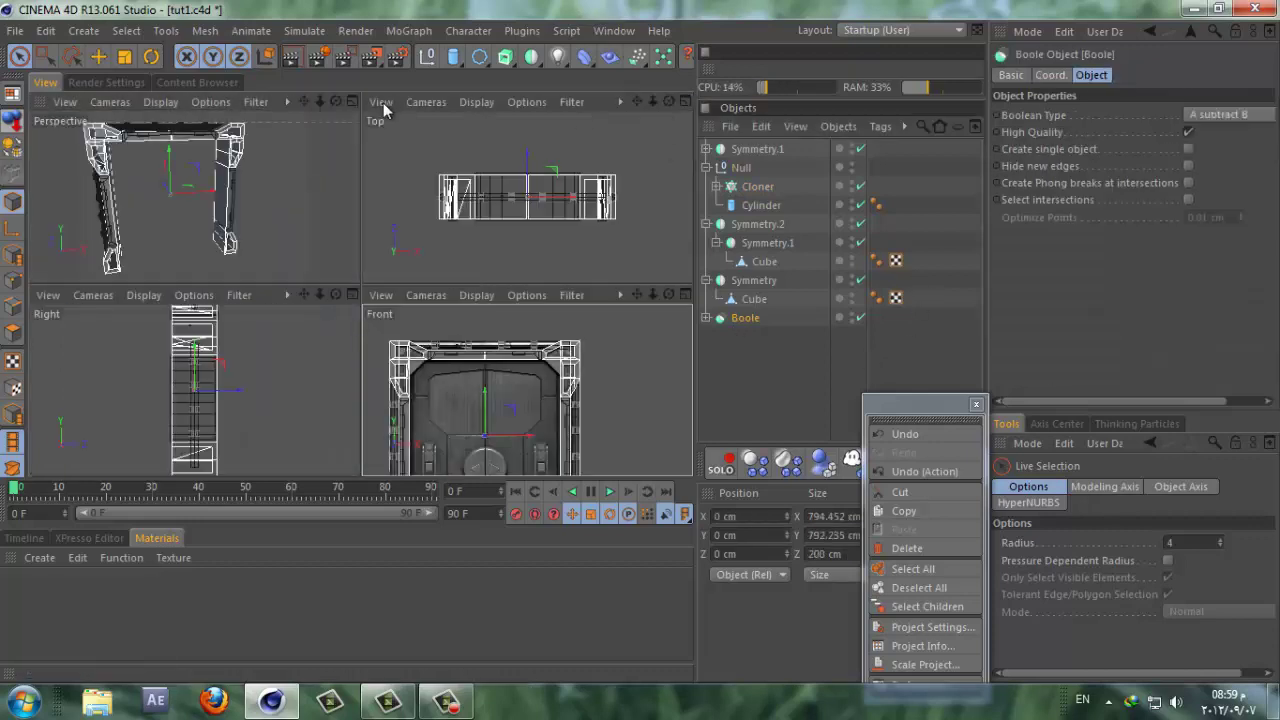
click(352, 101)
click(783, 364)
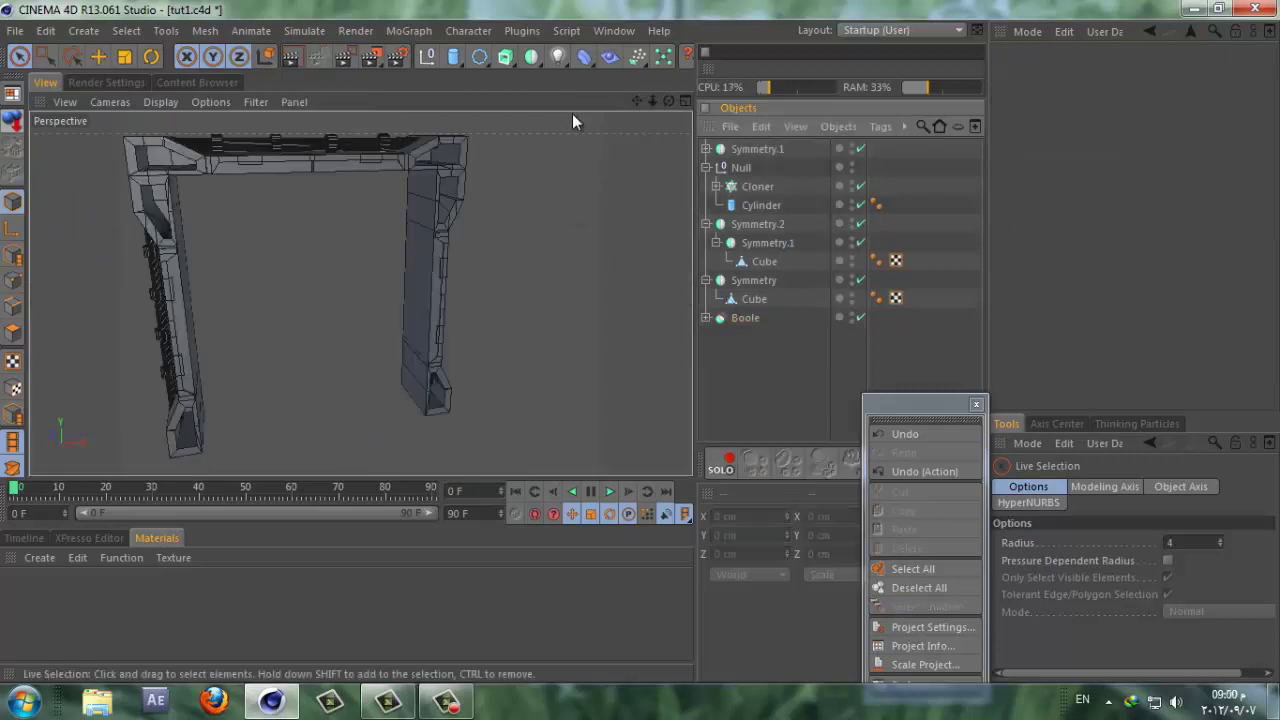
drag(669, 103, 642, 344)
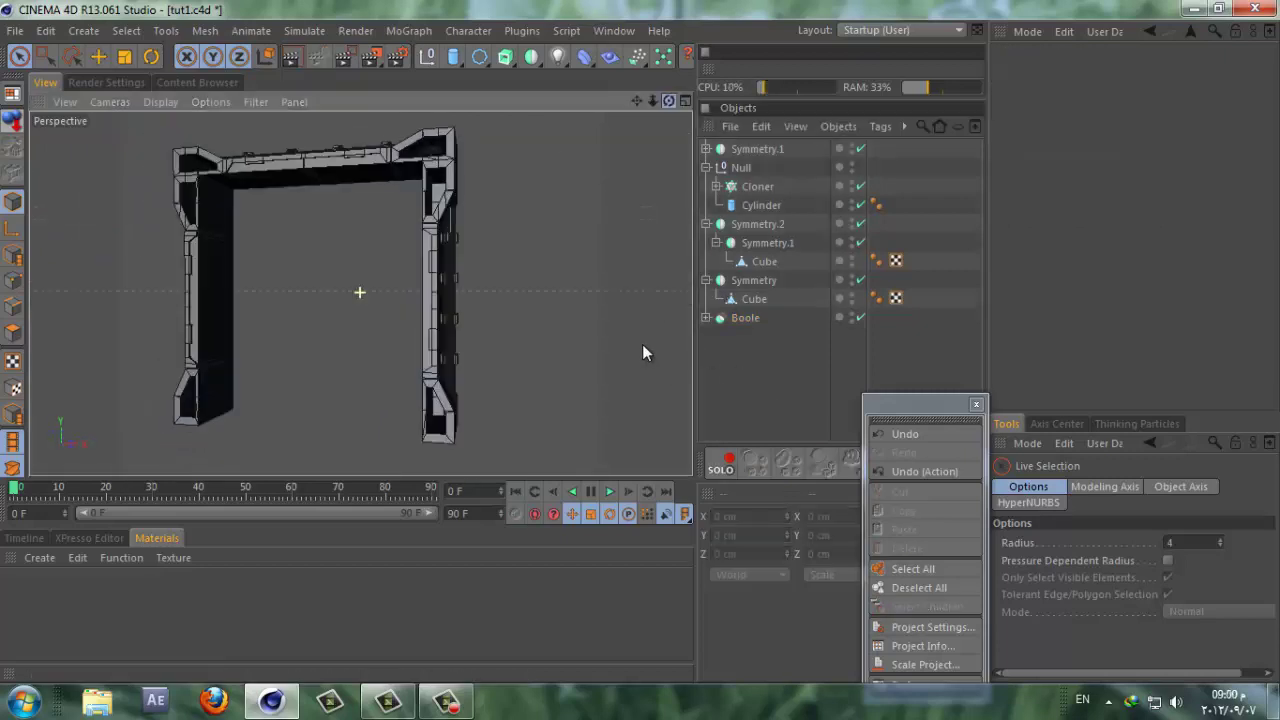
click(291, 56)
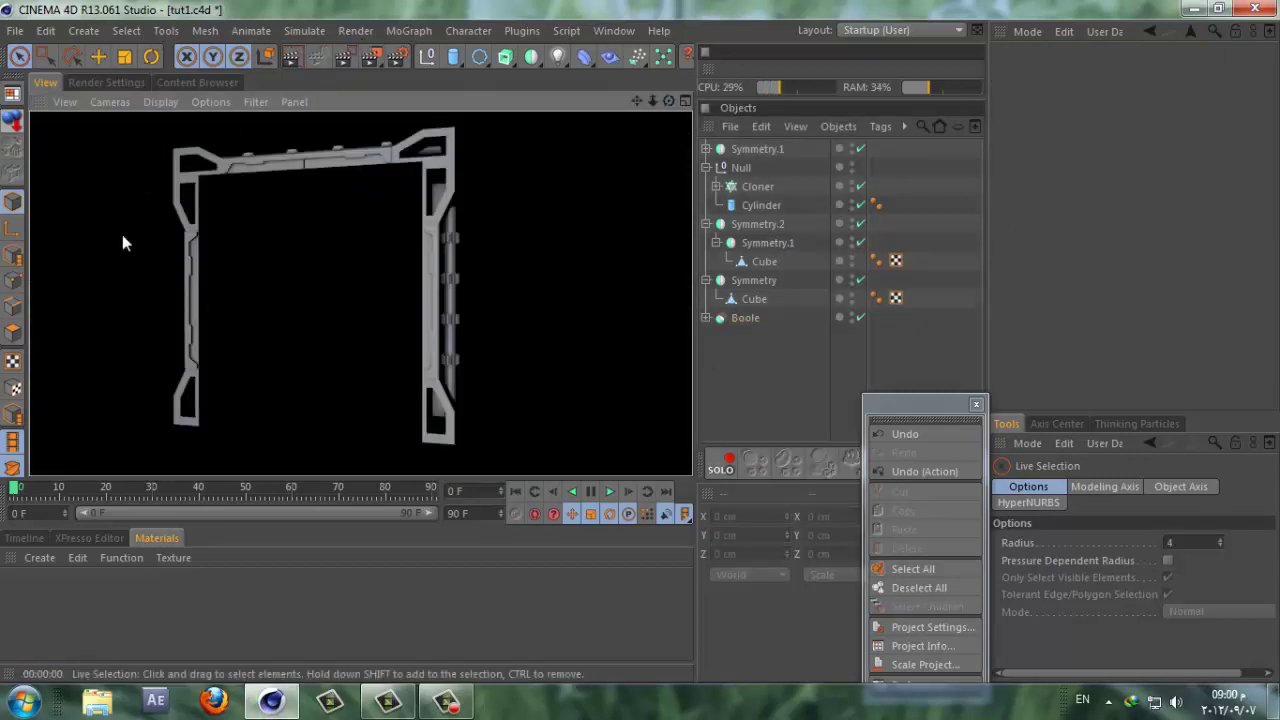
click(685, 101)
click(685, 294)
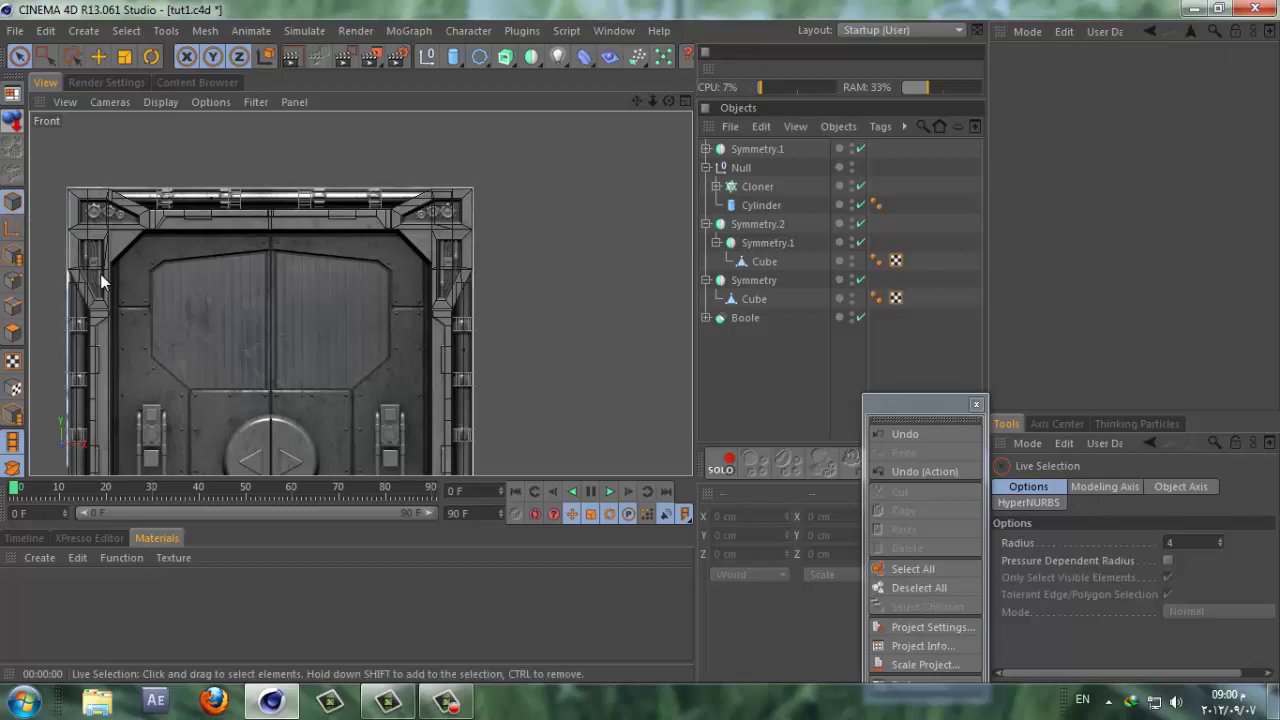
alt+middle_drag(631, 395, 640, 275)
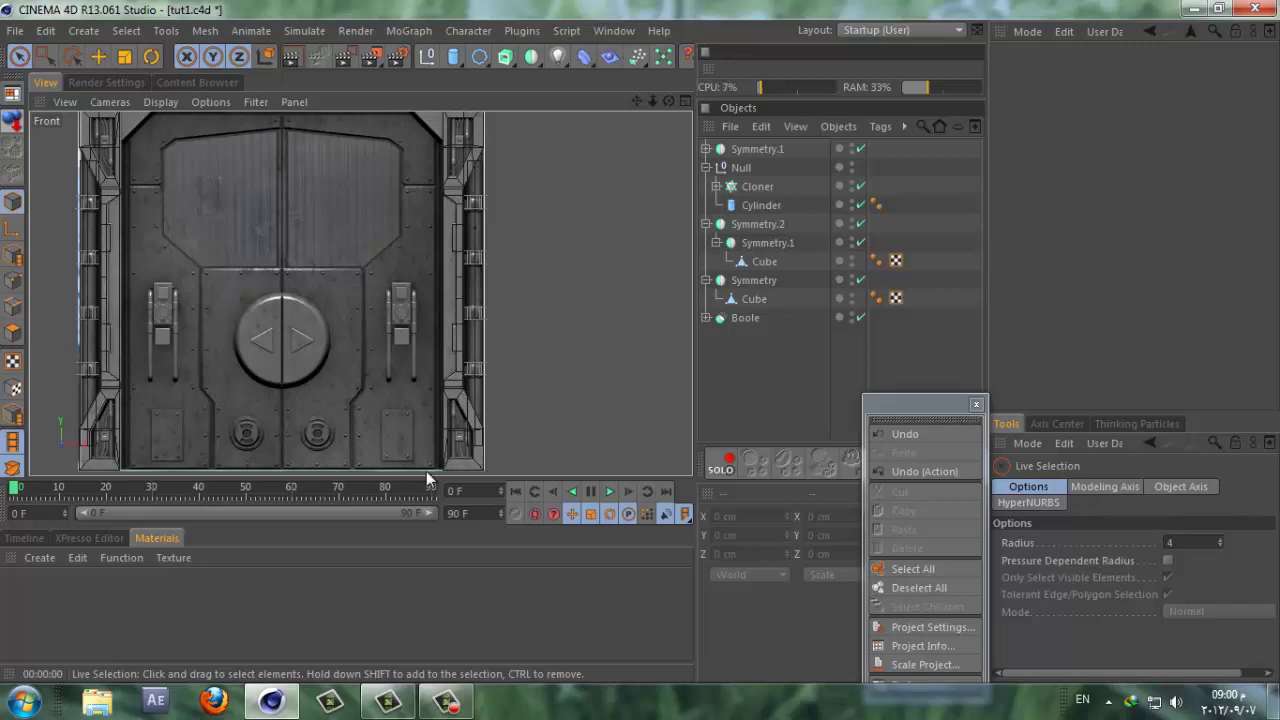
click(464, 698)
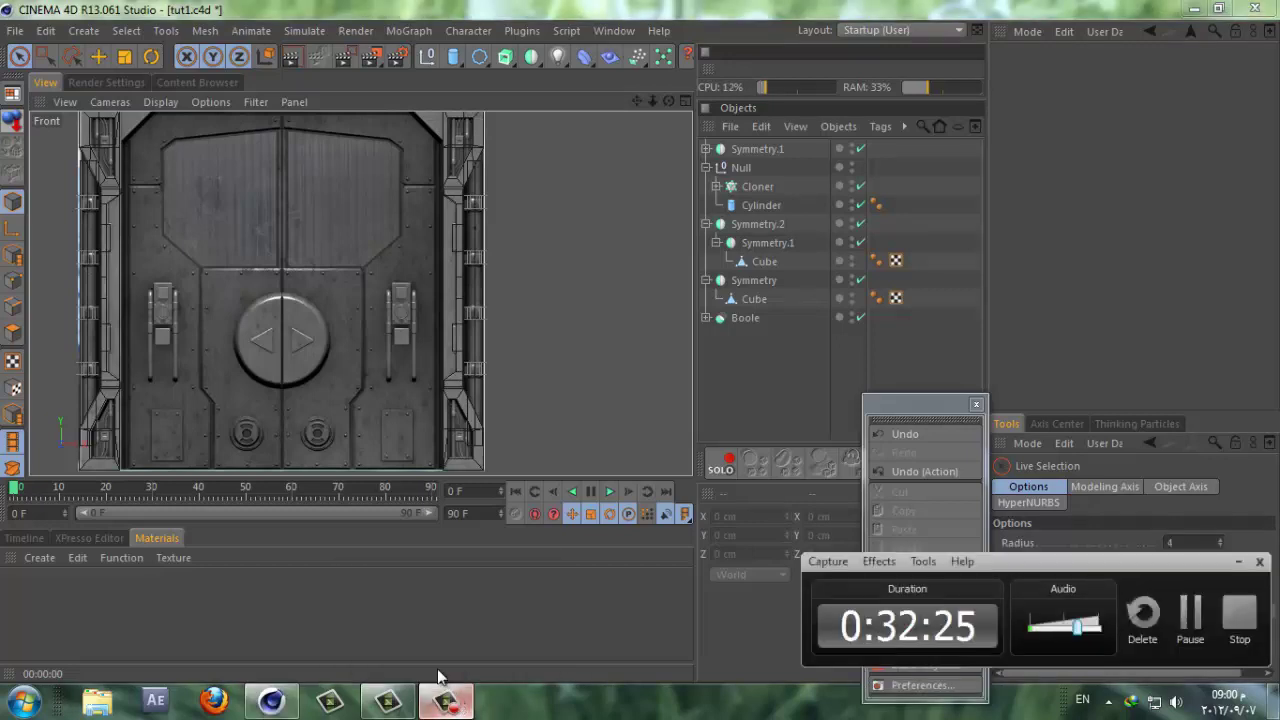